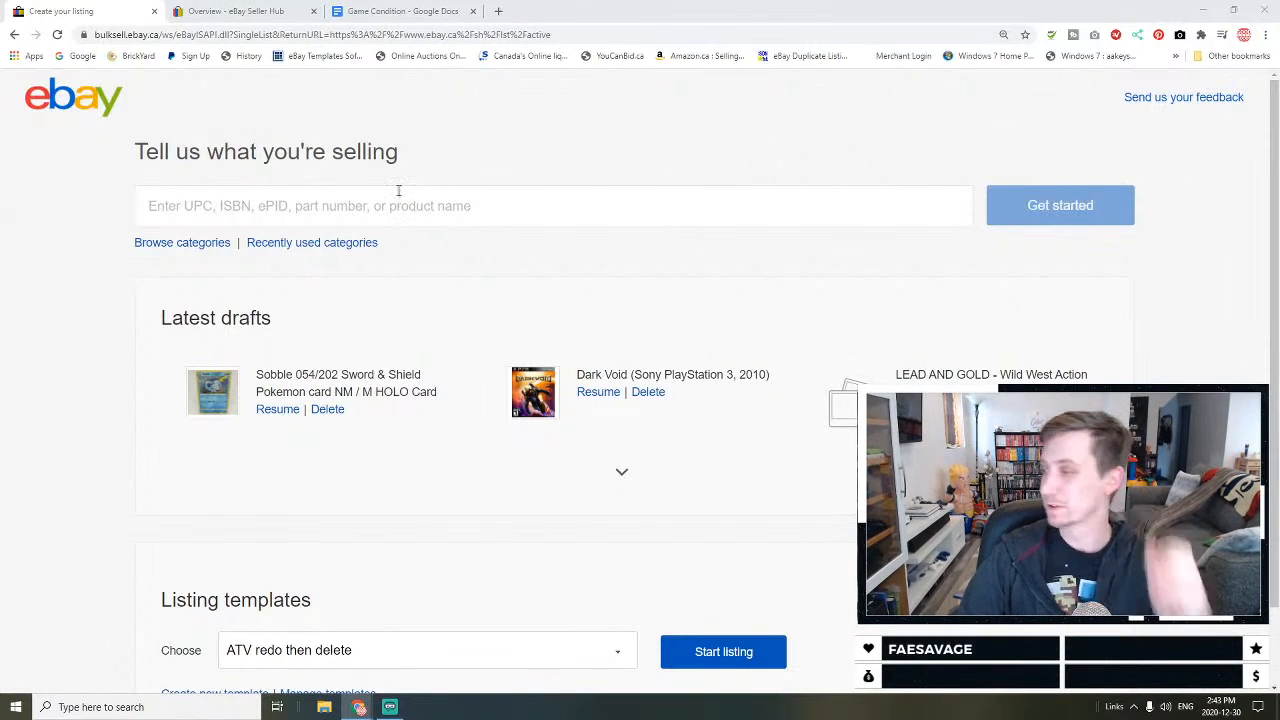
Step: Search eBay for "Madden 99 PS1" from the Seller Hub page
left_click(243, 7)
left_click(90, 14)
left_click(222, 14)
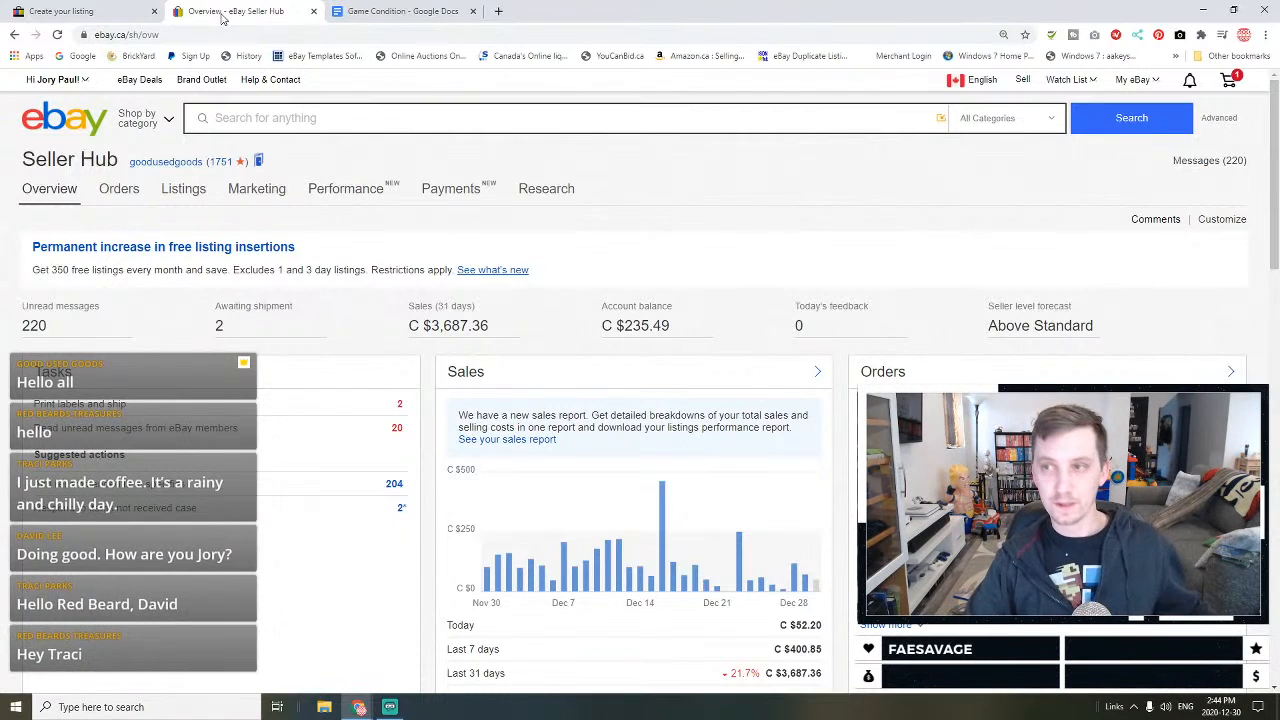
left_click(577, 115)
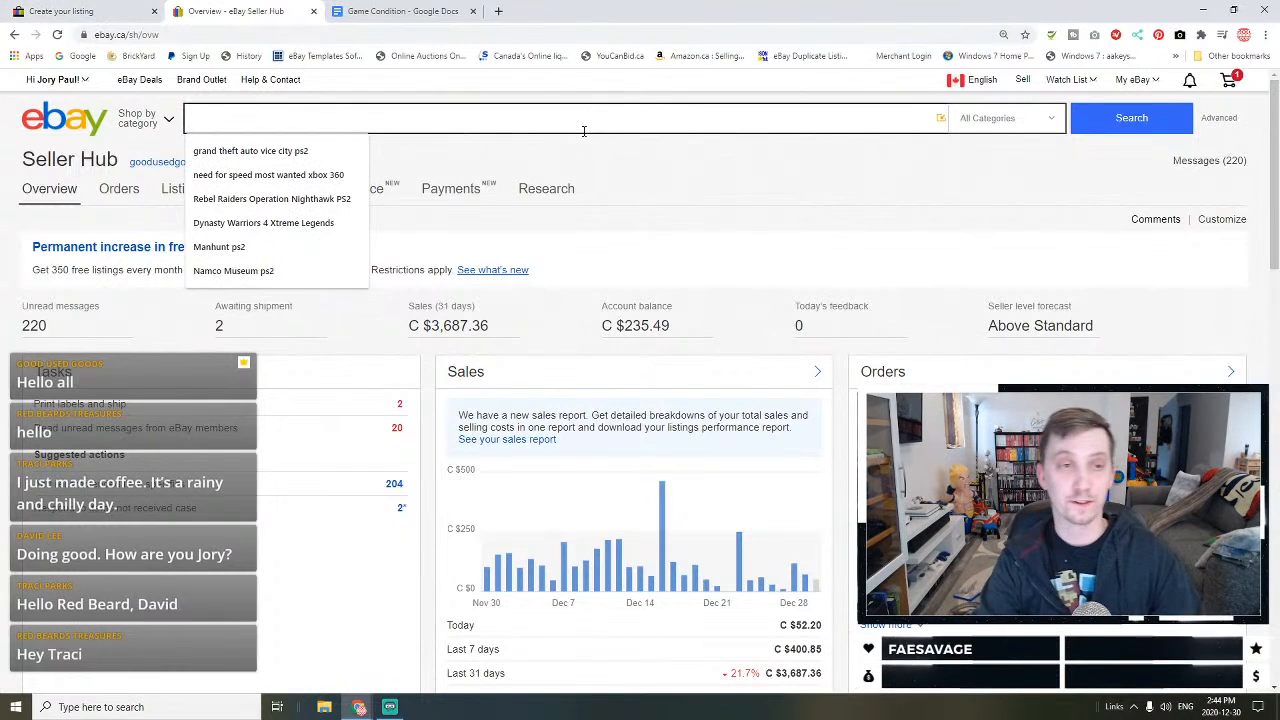
type("Madd")
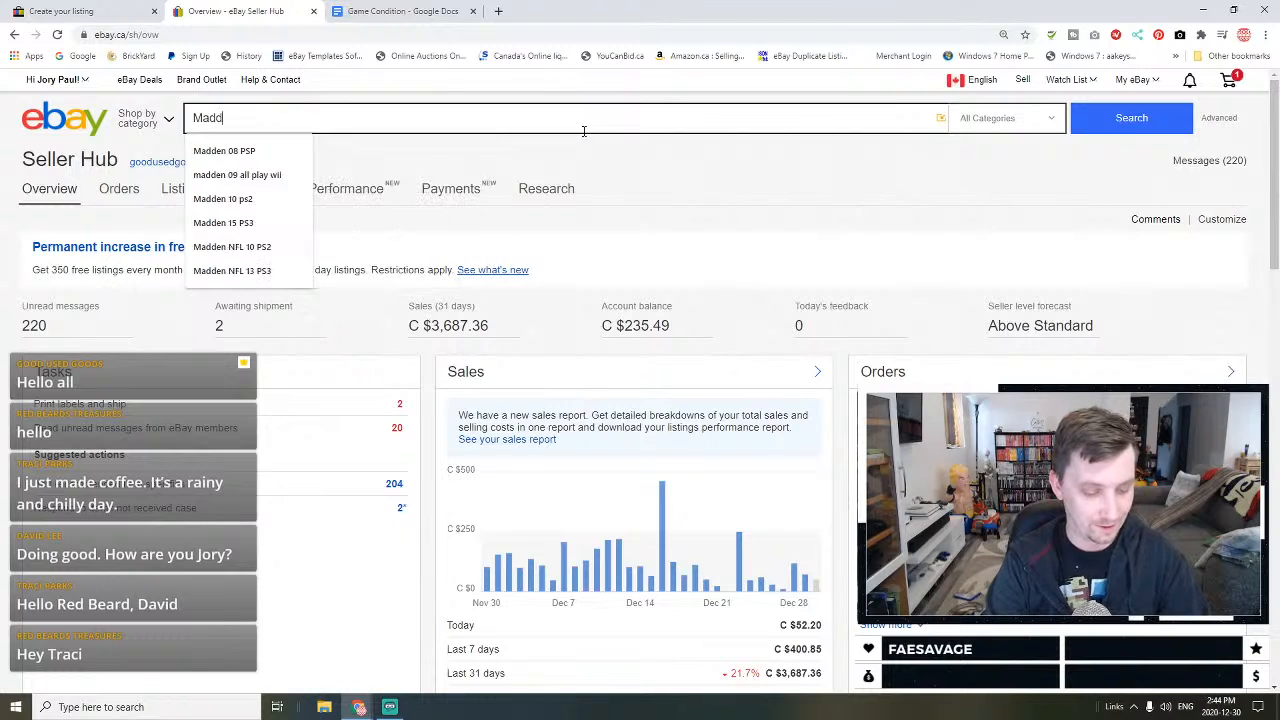
type("en 99 PS1")
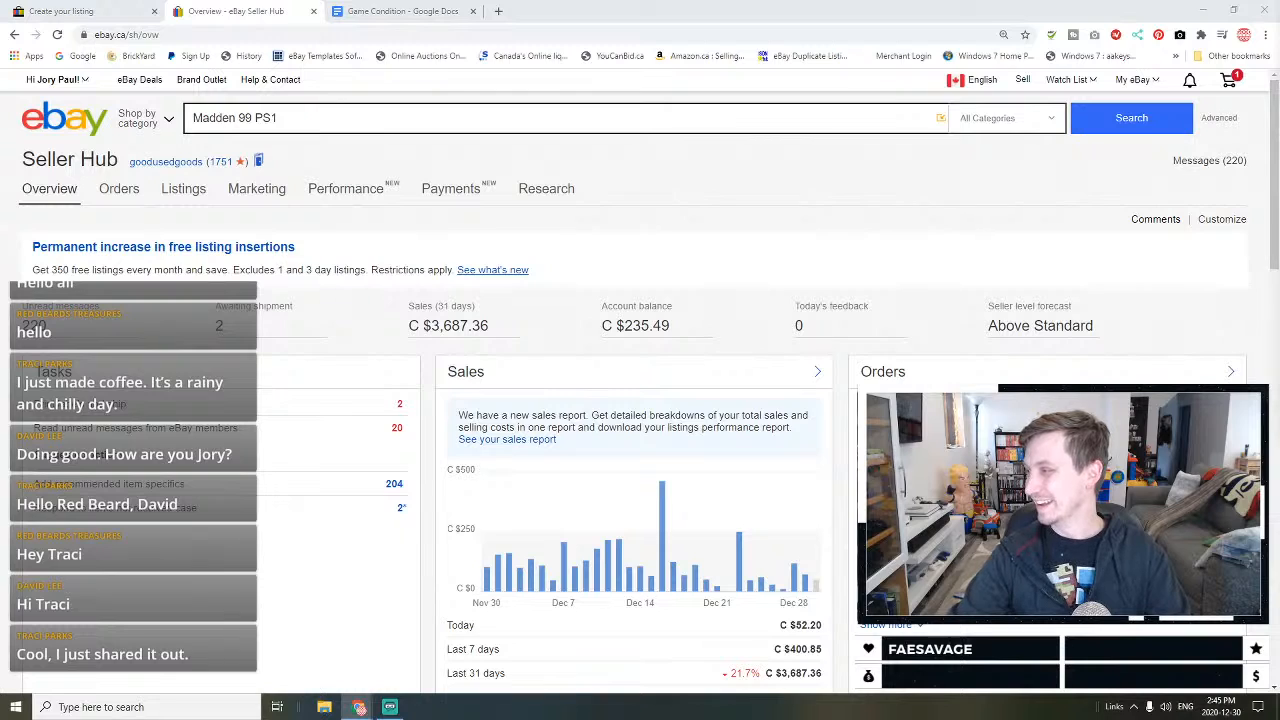
left_click_drag(914, 136, 1279, 222)
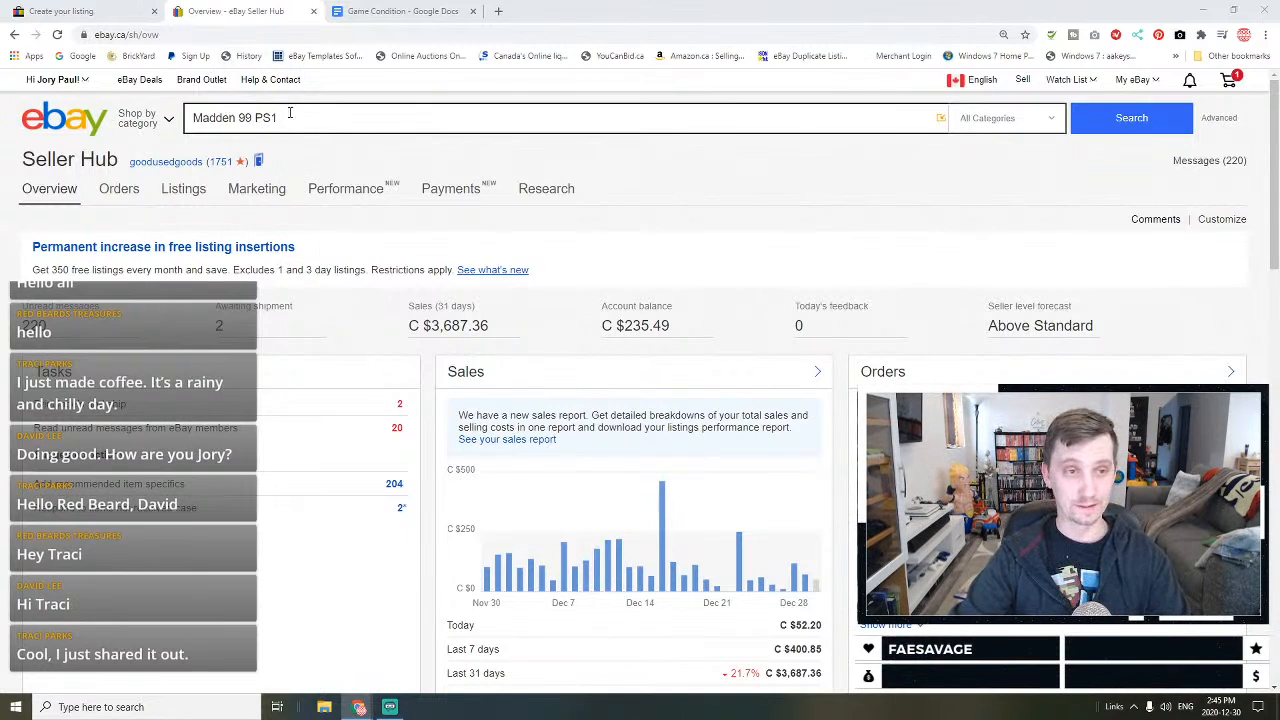
key("Return")
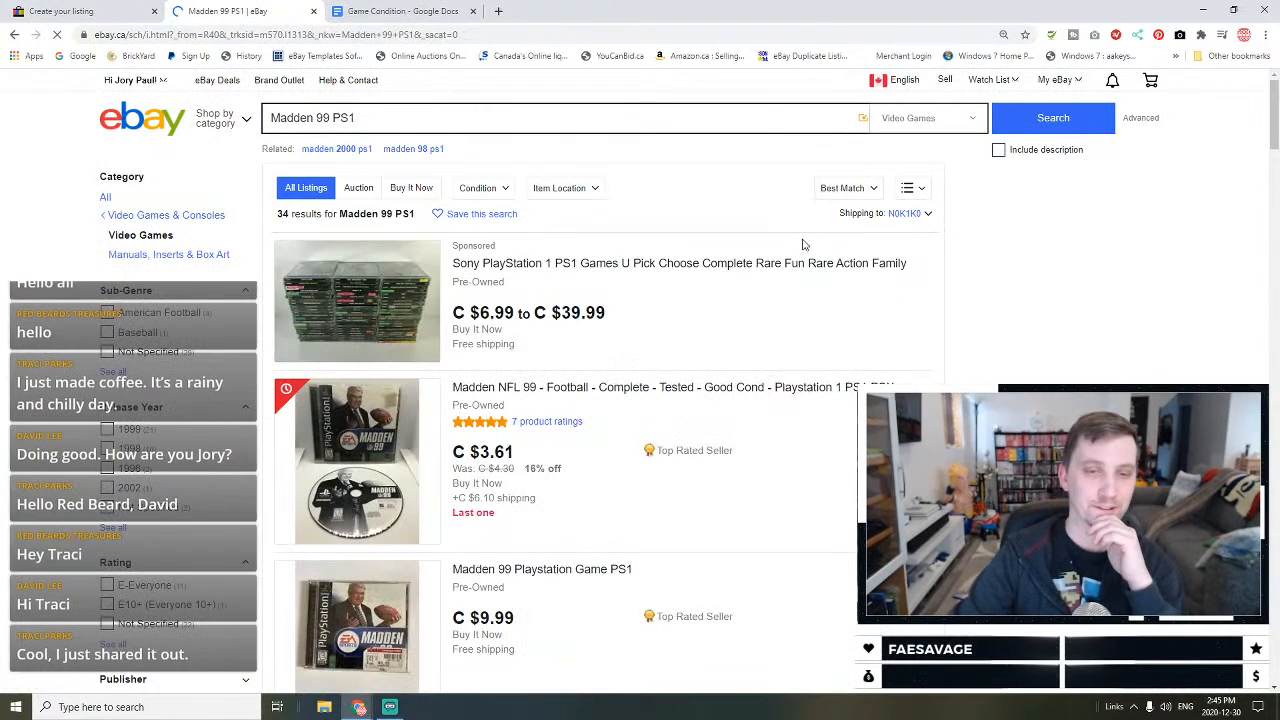
Step: Copy the title "Madden NFL 99 (Sony PlayStation 1, 1998) PS1 - Disc & Manual" from the results and search the listing catalogue with it
scroll(723, 406, "down", 4)
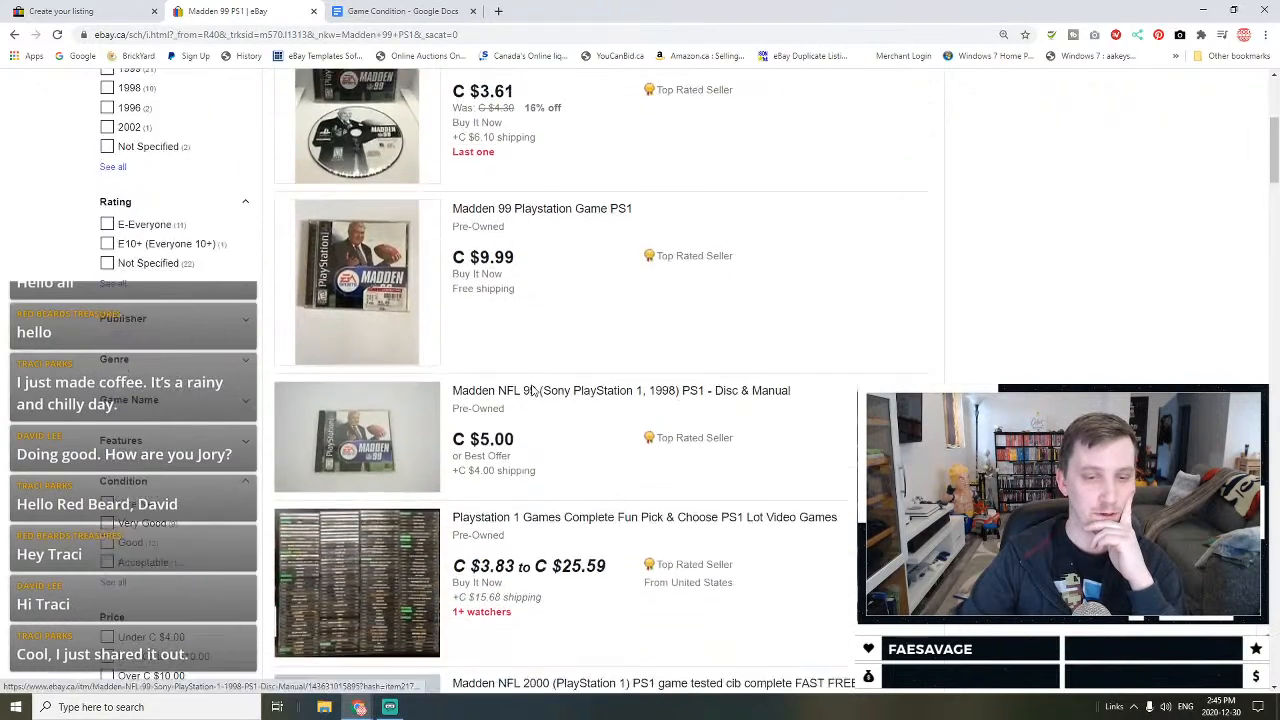
scroll(533, 385, "up", 1)
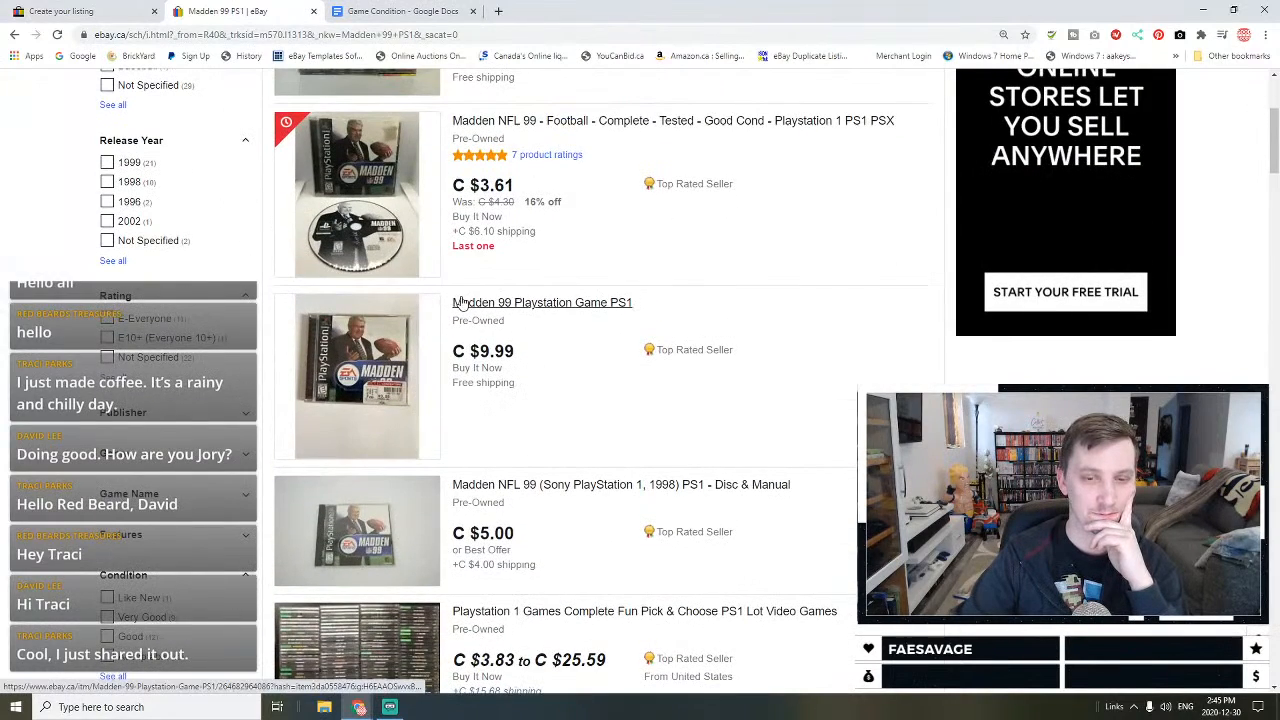
left_click_drag(454, 488, 790, 488)
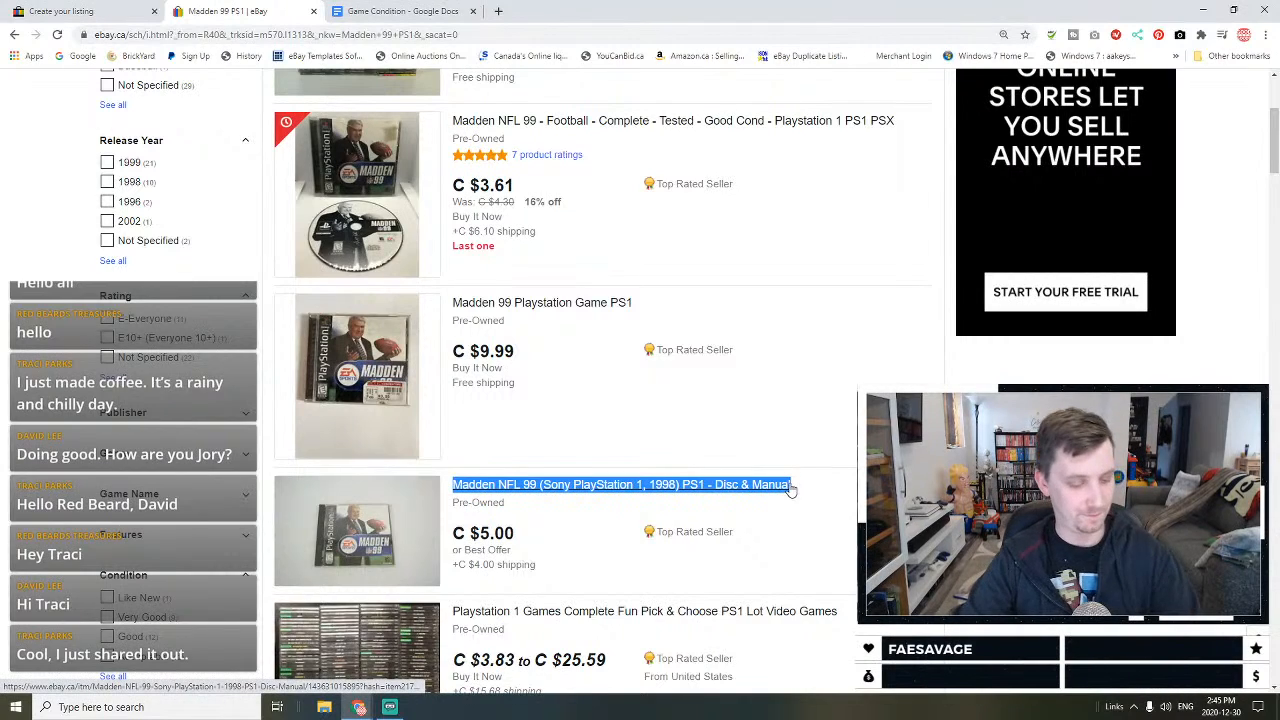
key("ctrl+c")
key("ctrl+1")
key("ctrl+v")
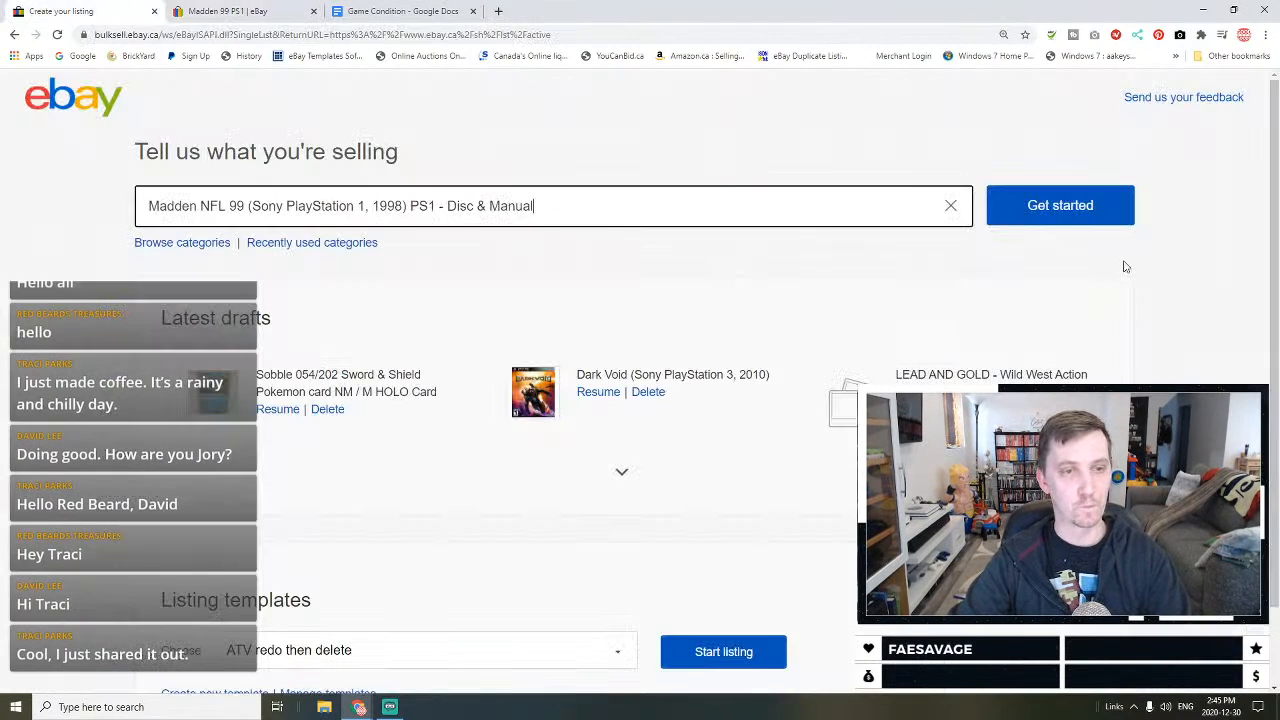
left_click(1060, 207)
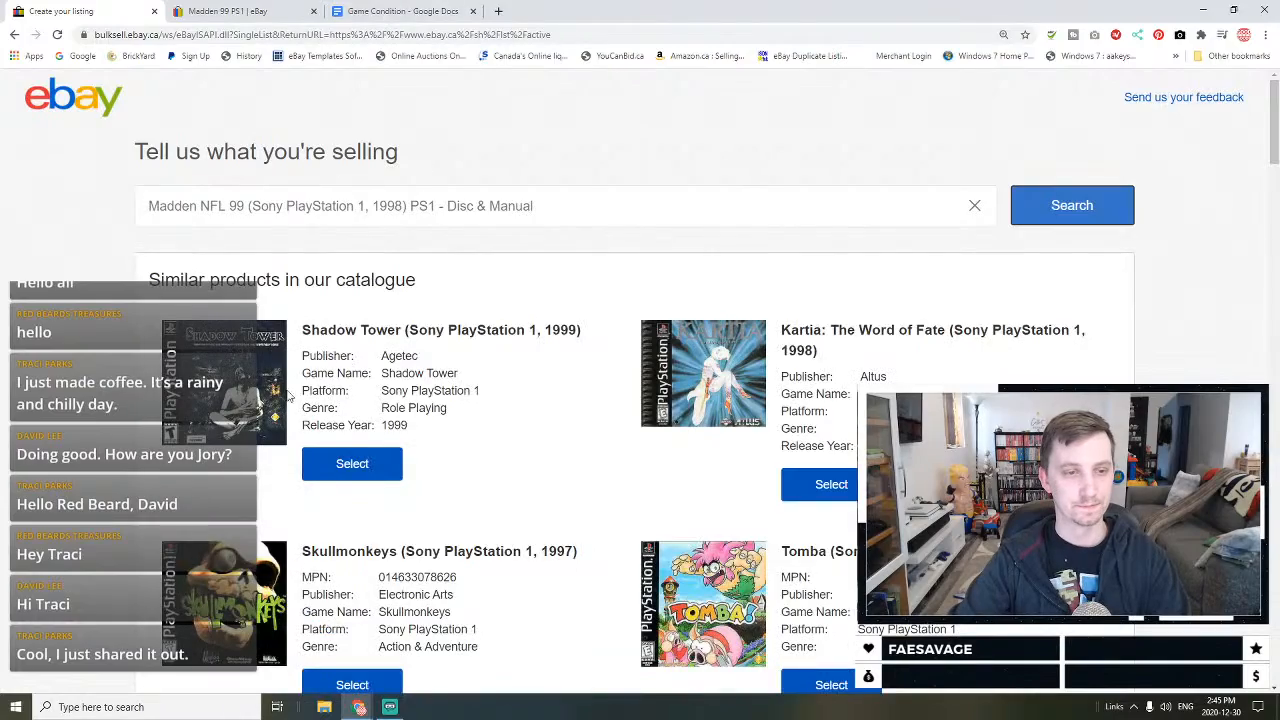
Step: Start the listing from the catalogue product Madden NFL 99 (Sony PlayStation 1, 1998)
scroll(455, 374, "down", 5)
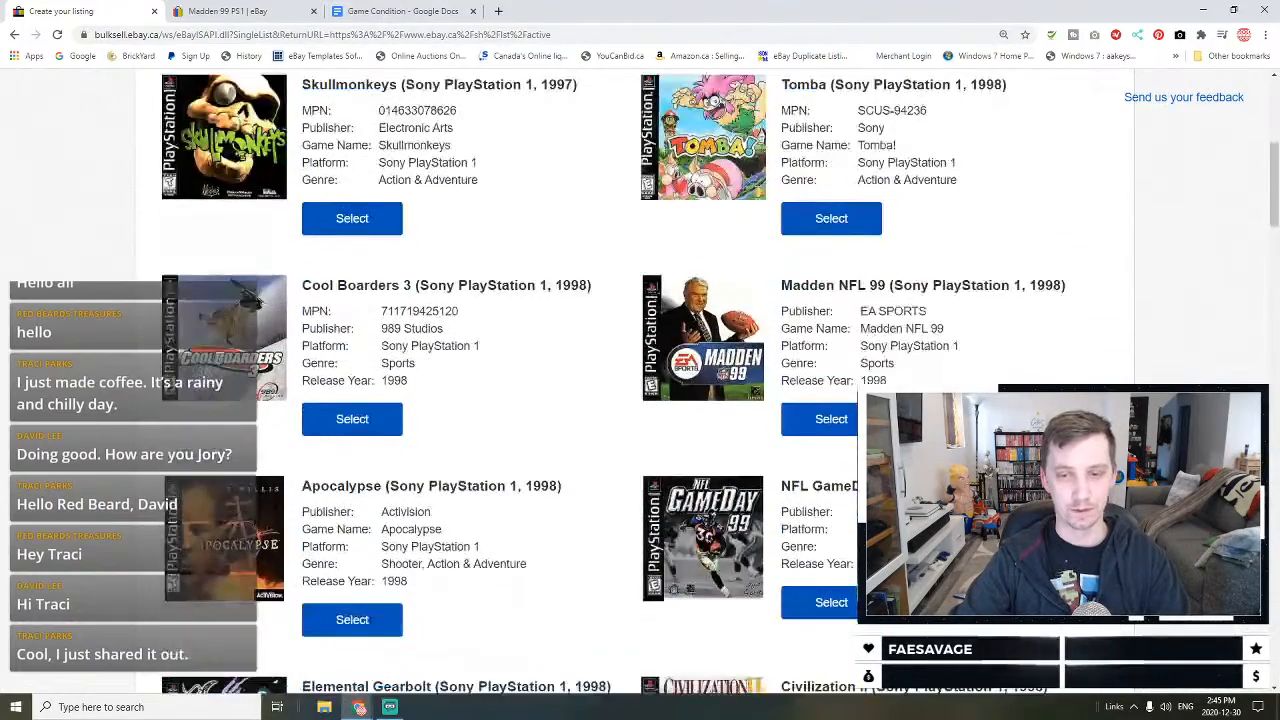
left_click(822, 420)
left_click(337, 620)
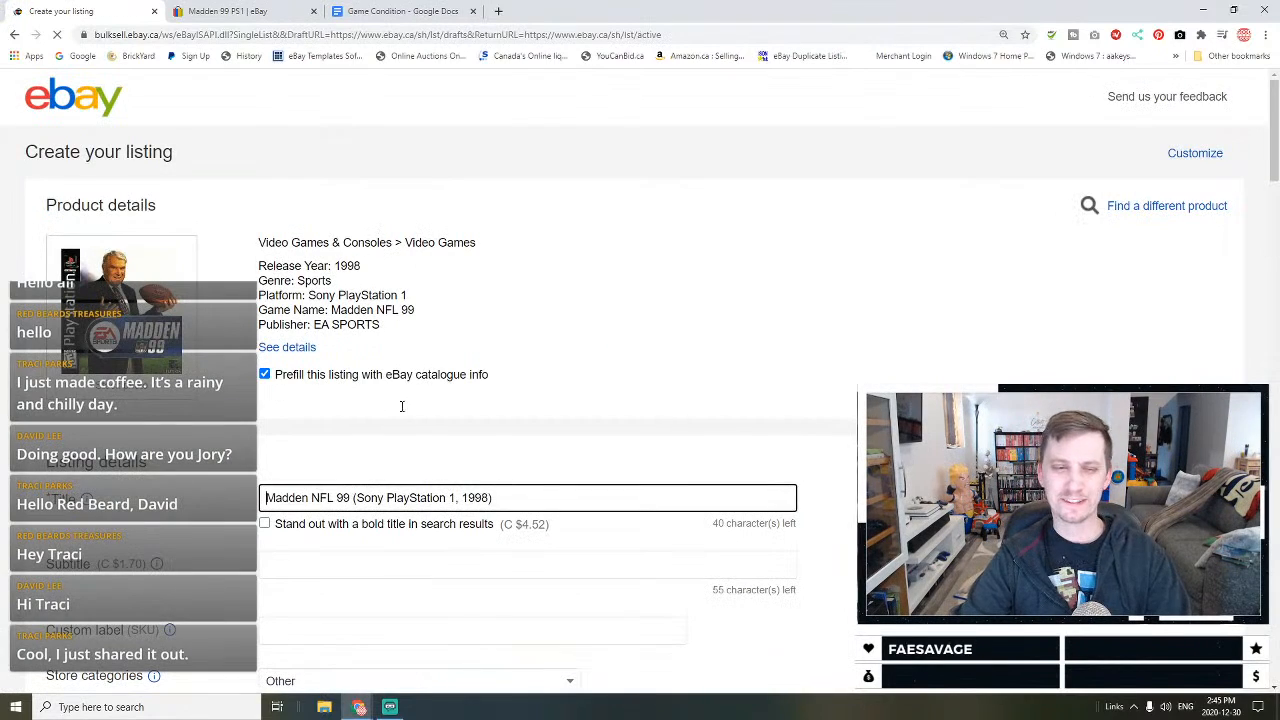
Step: Append "Ps1 Game CIB Complete" to the listing title
left_click(511, 500)
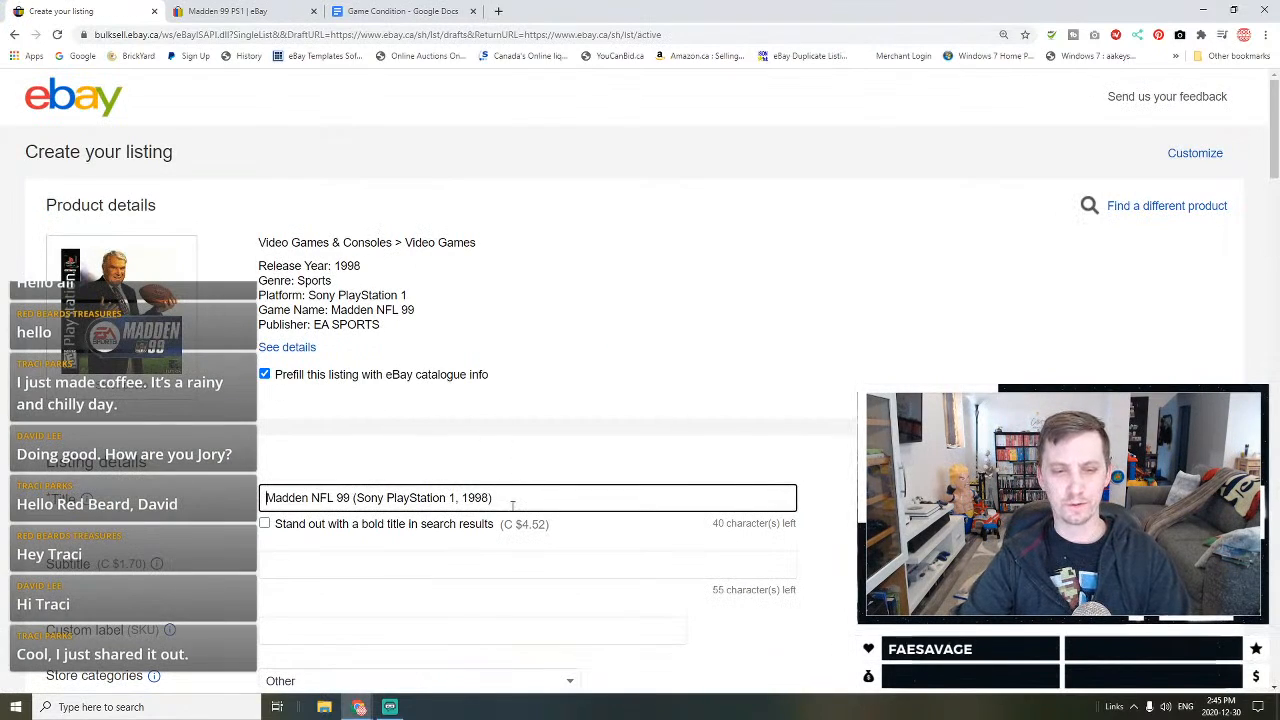
type("P(s")
key("BackSpace")
type("s1")
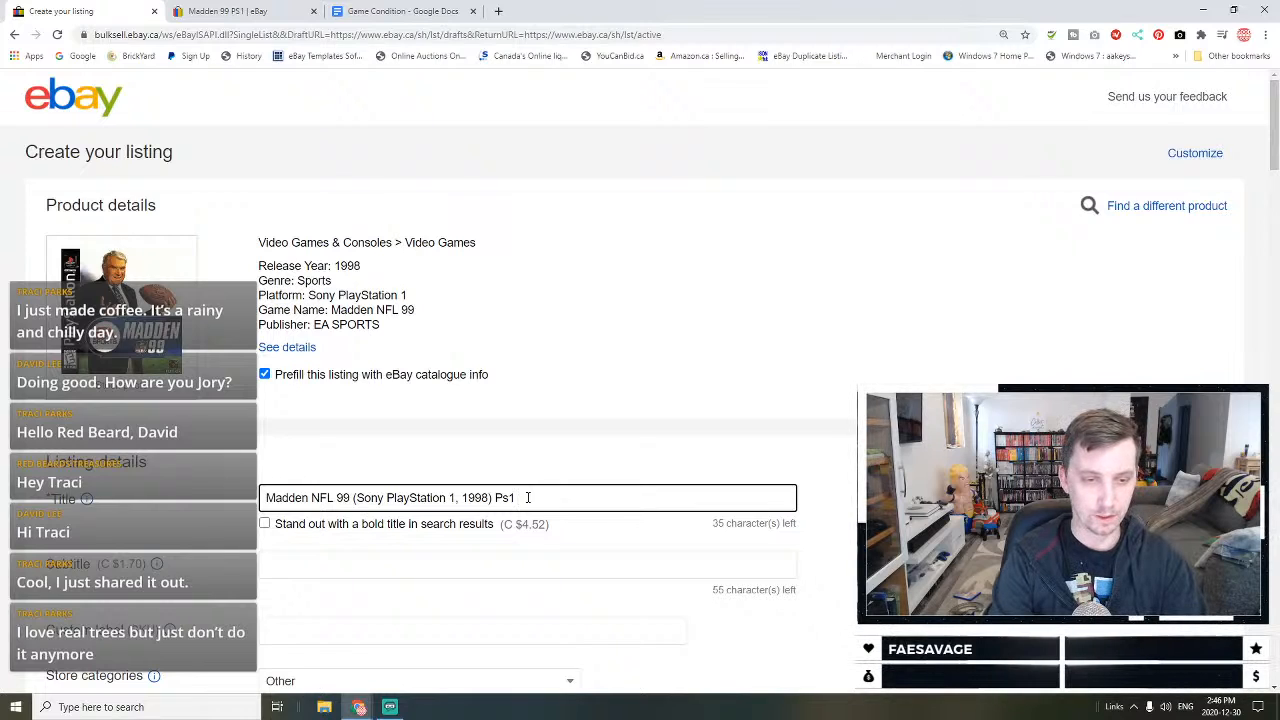
type(" Game C")
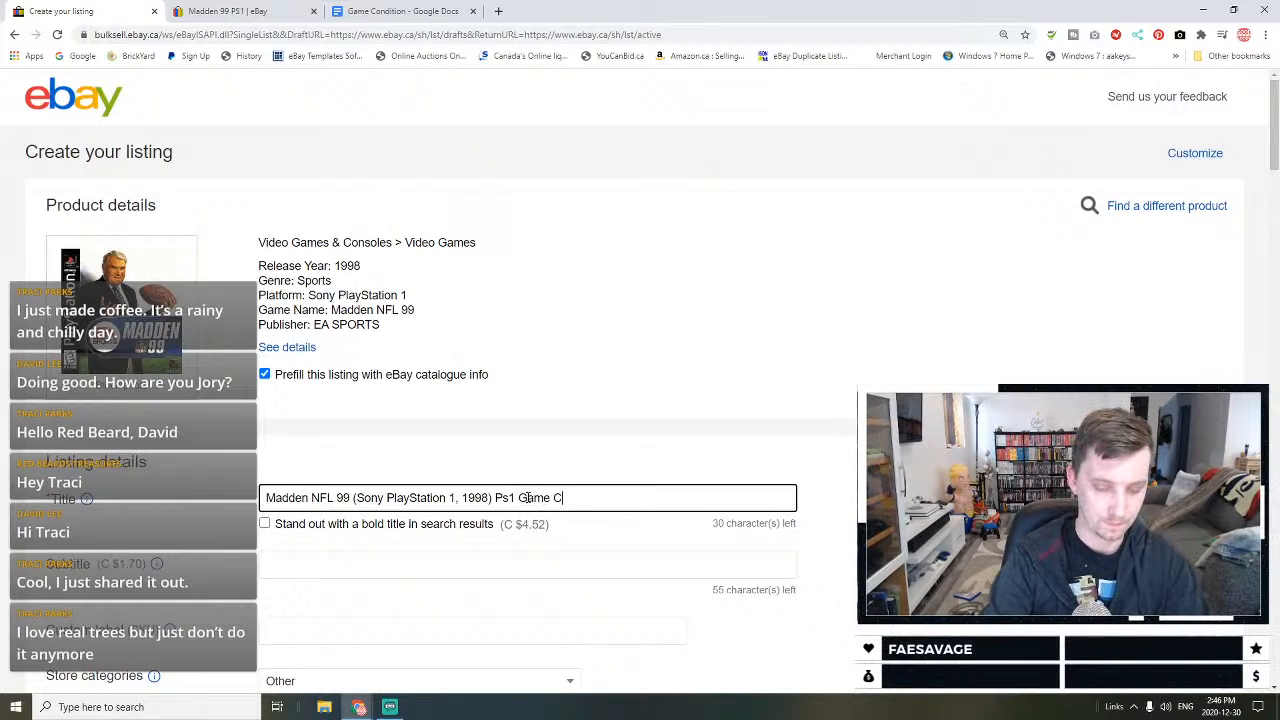
type("IB Complete")
Step: Set the first store category to Video Games > Games > Plastation
scroll(527, 497, "down", 3)
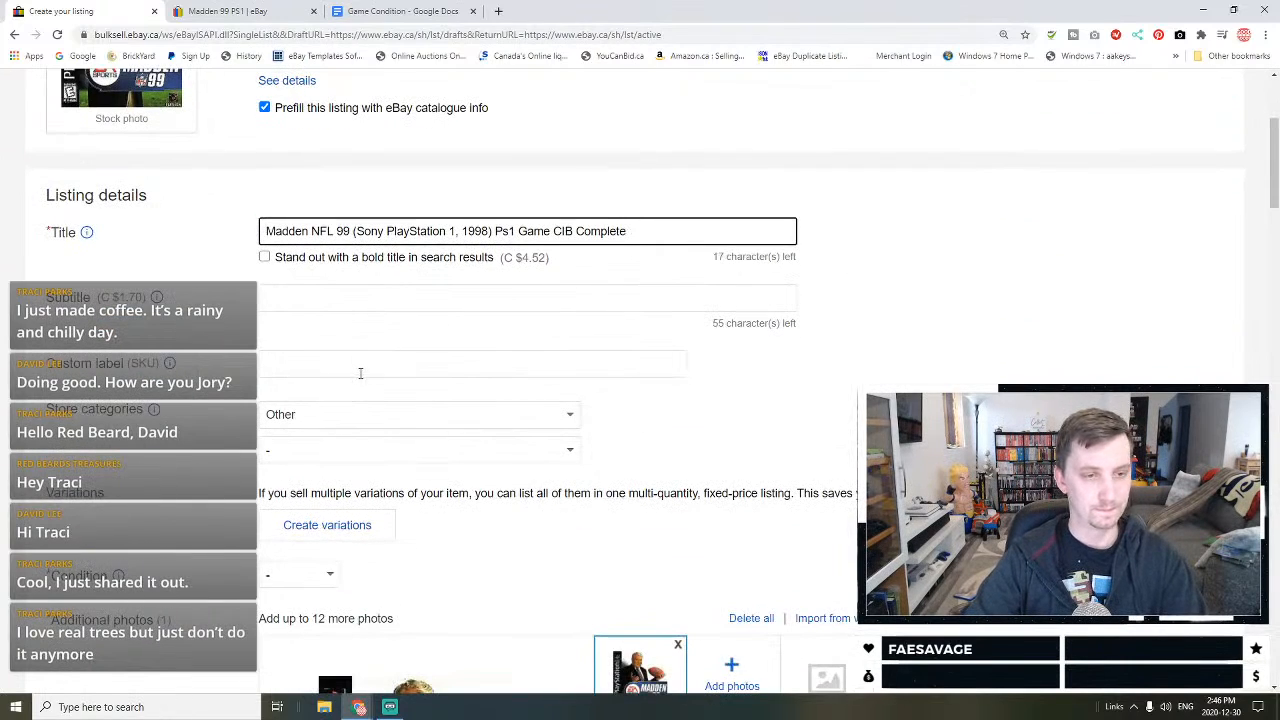
left_click(447, 422)
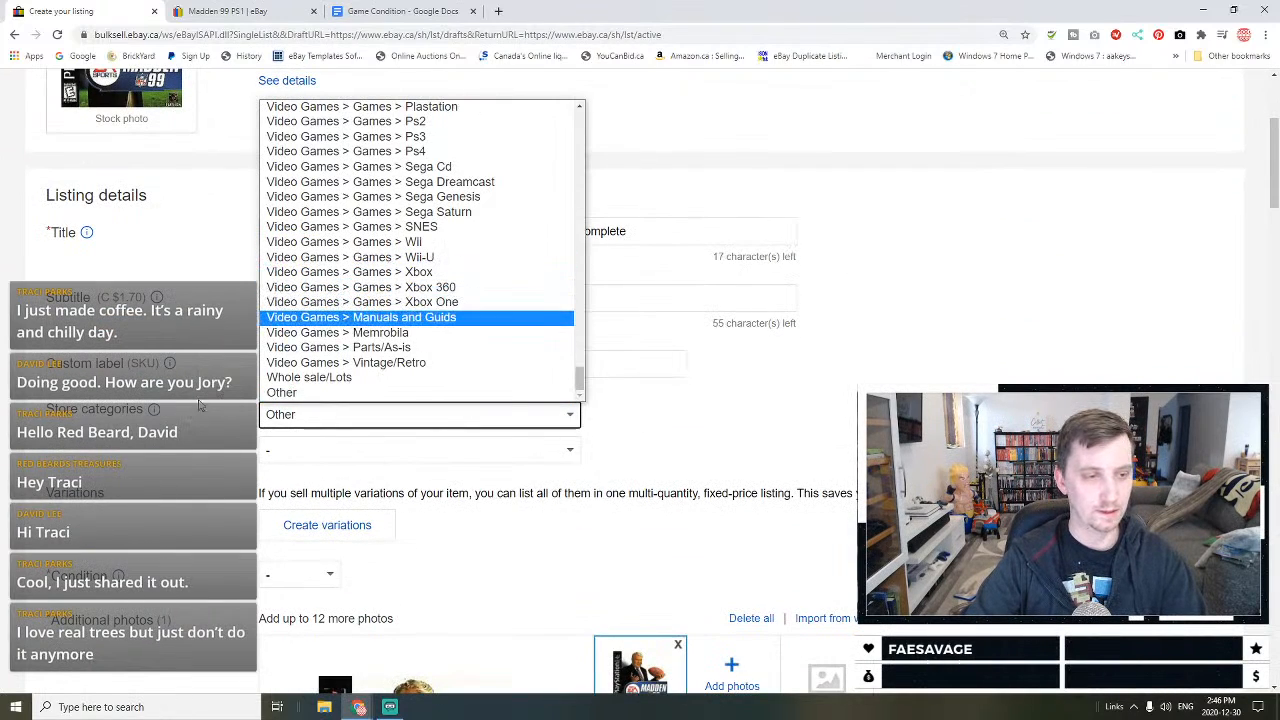
scroll(436, 242, "up", 3)
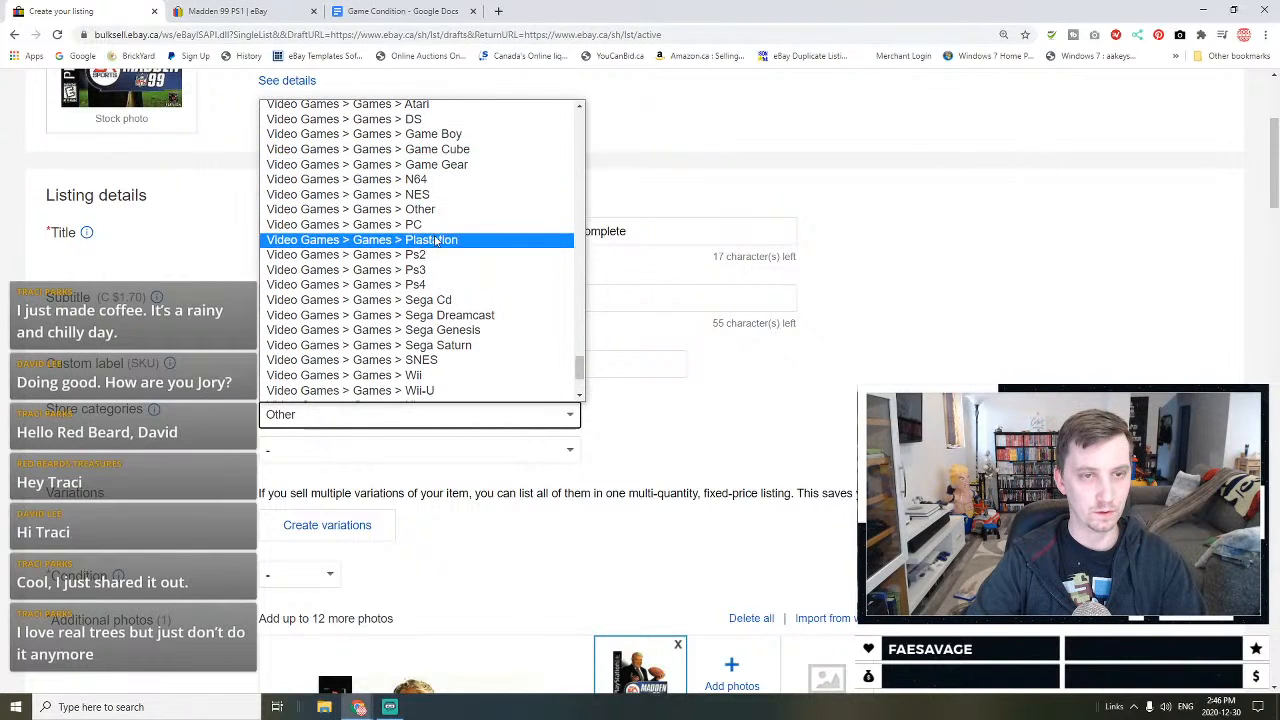
left_click(463, 243)
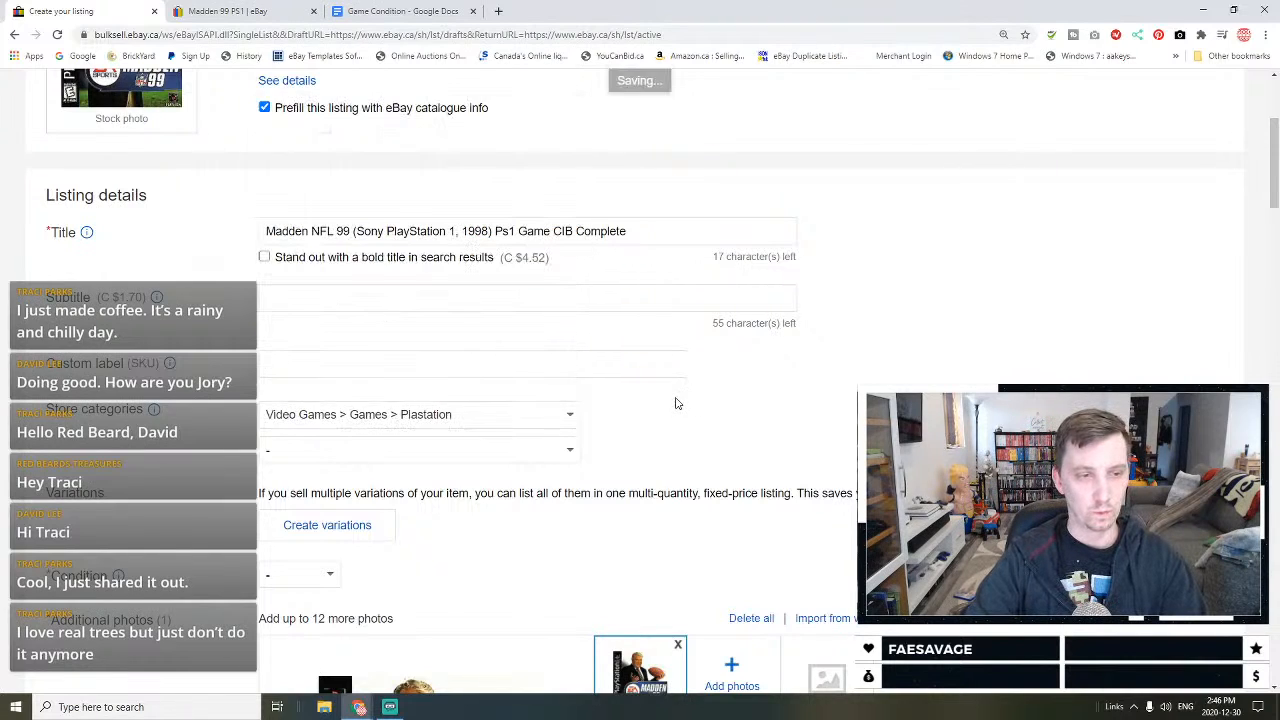
Step: Set the item's condition to Good
scroll(527, 348, "down", 2)
scroll(527, 348, "down", 2)
scroll(320, 320, "up", 3)
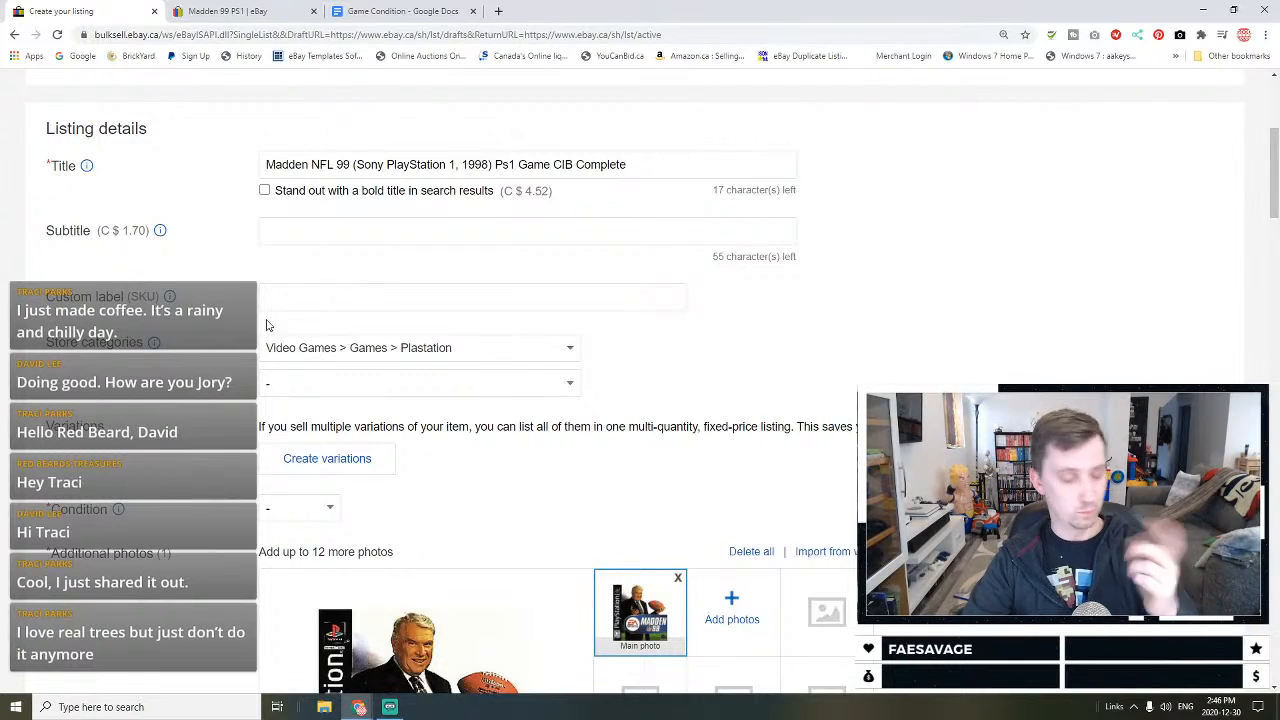
scroll(365, 421, "down", 2)
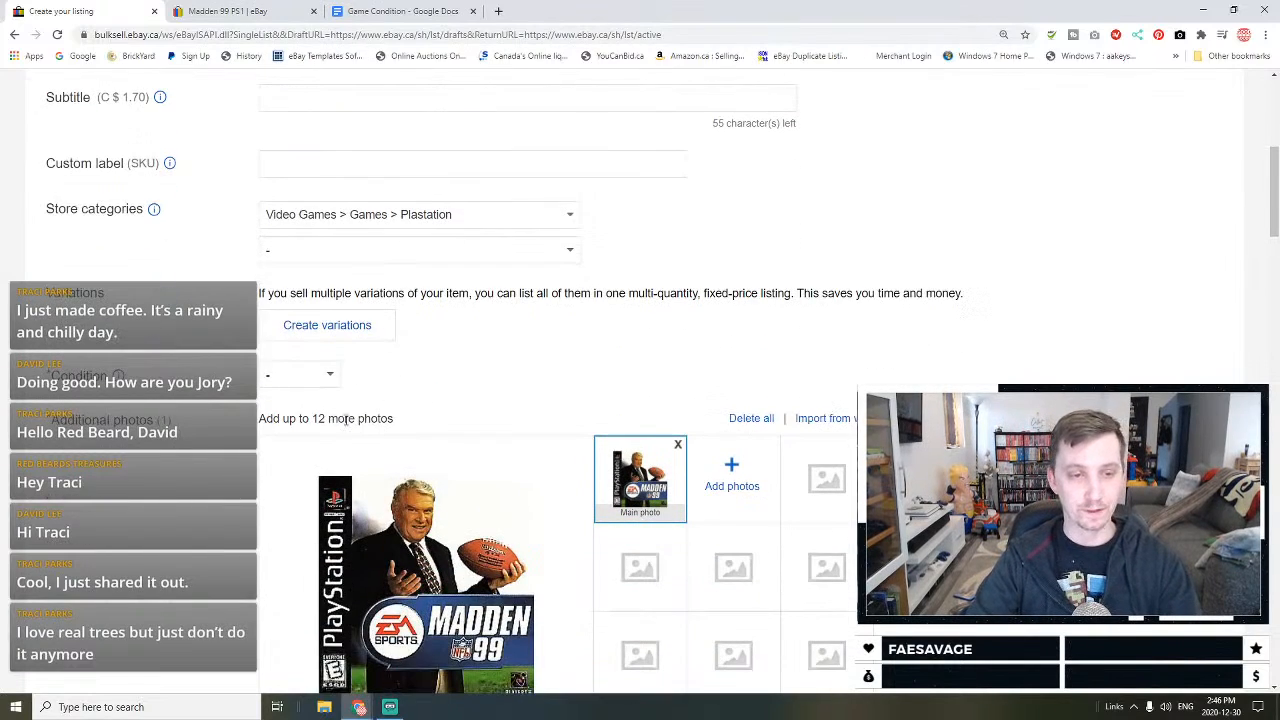
left_click(318, 375)
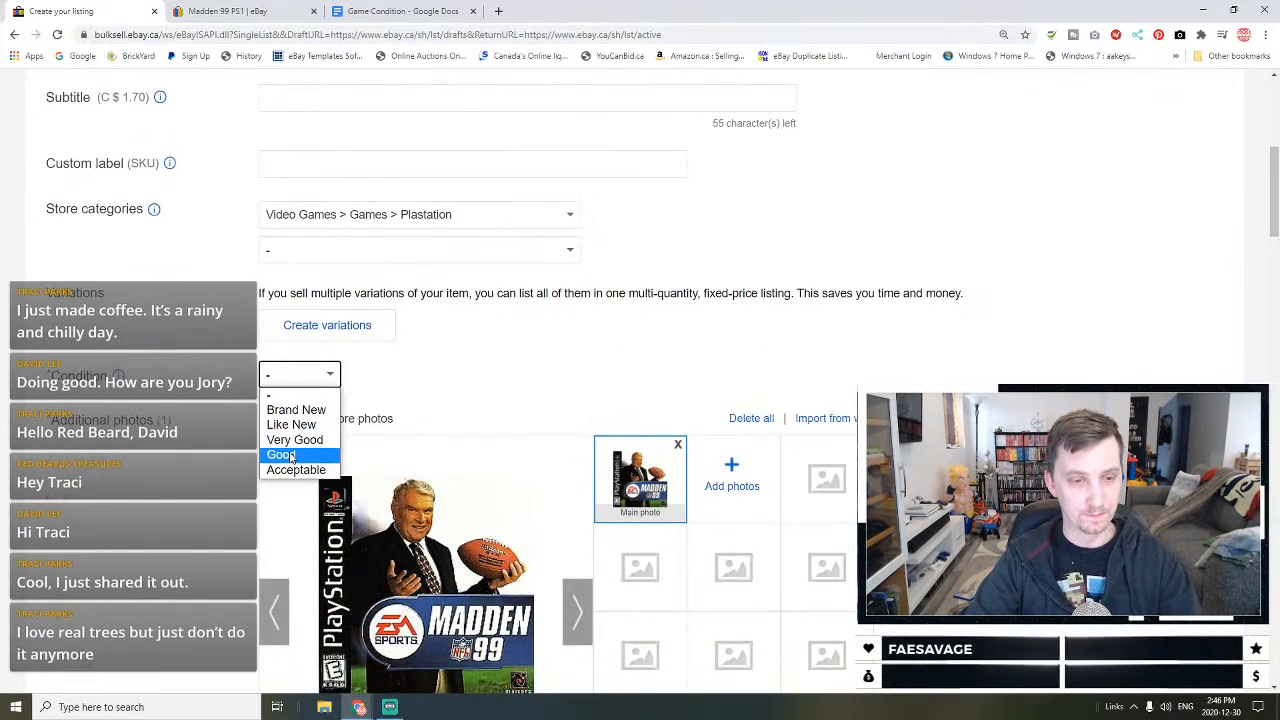
left_click(281, 455)
Step: Switch to the Game Condition document in Google Docs and select the description text under "GOOD (with manual)" for copying
scroll(309, 449, "down", 4)
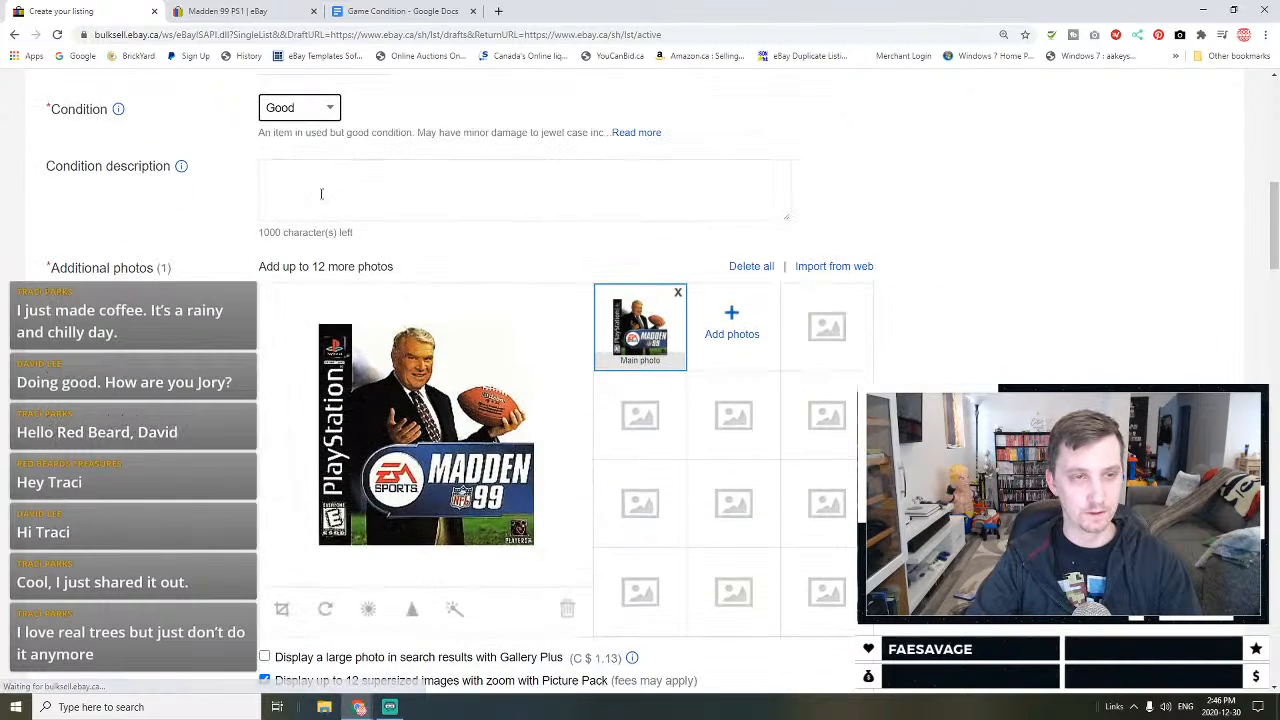
left_click(498, 11)
left_click(405, 11)
left_click(632, 11)
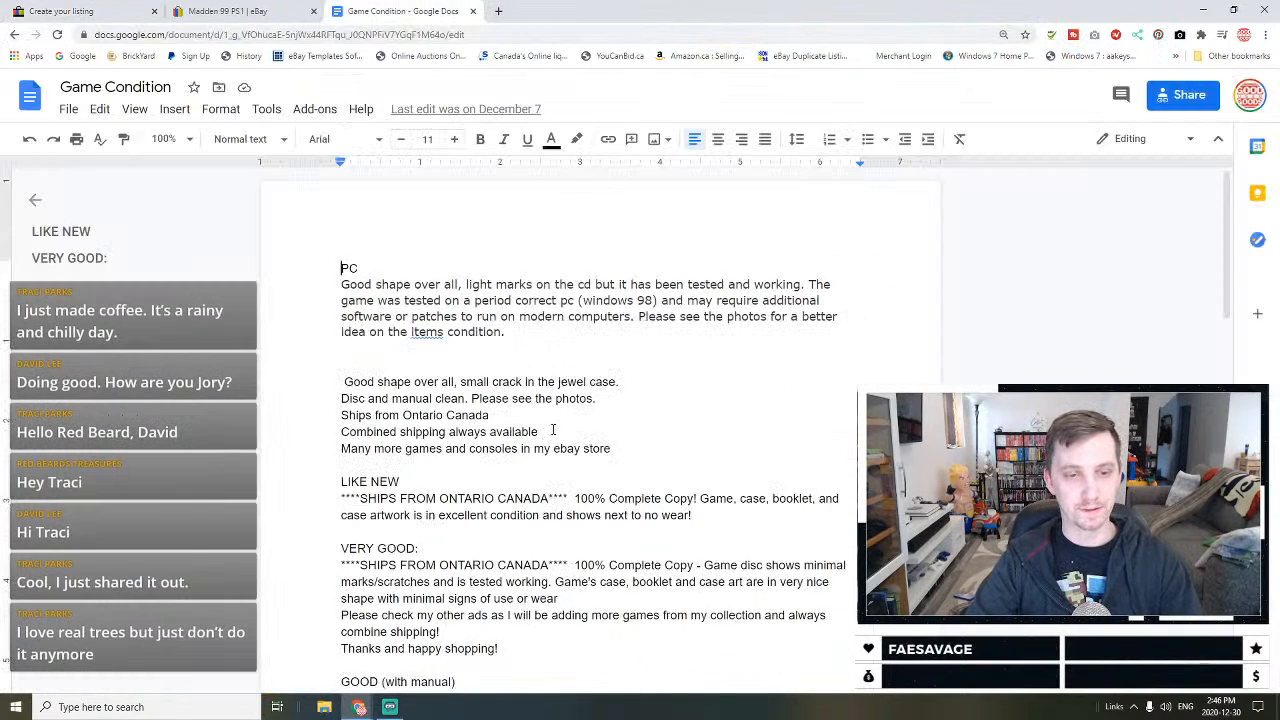
scroll(498, 497, "down", 3)
scroll(498, 497, "down", 1)
left_click_drag(498, 515, 314, 433)
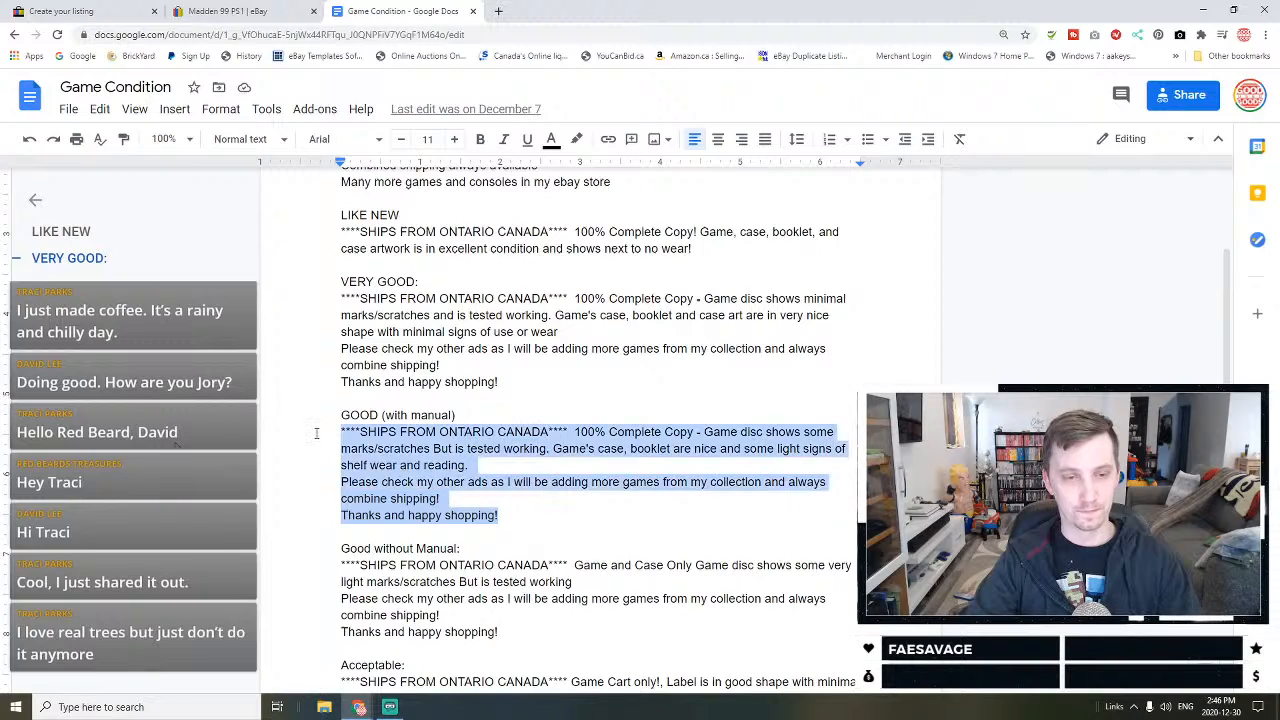
Step: Return to the eBay listing form and paste the copied text into the condition description
key("ctrl+shift+Tab")
key("ctrl+shift+Tab")
scroll(362, 385, "down", 1)
scroll(363, 386, "up", 3)
left_click(374, 263)
key("ctrl+v")
Step: Set the rating to E-Everyone, the region code to NTSC-U/C (US/Canada) and the video game series to Madden
scroll(340, 400, "down", 9)
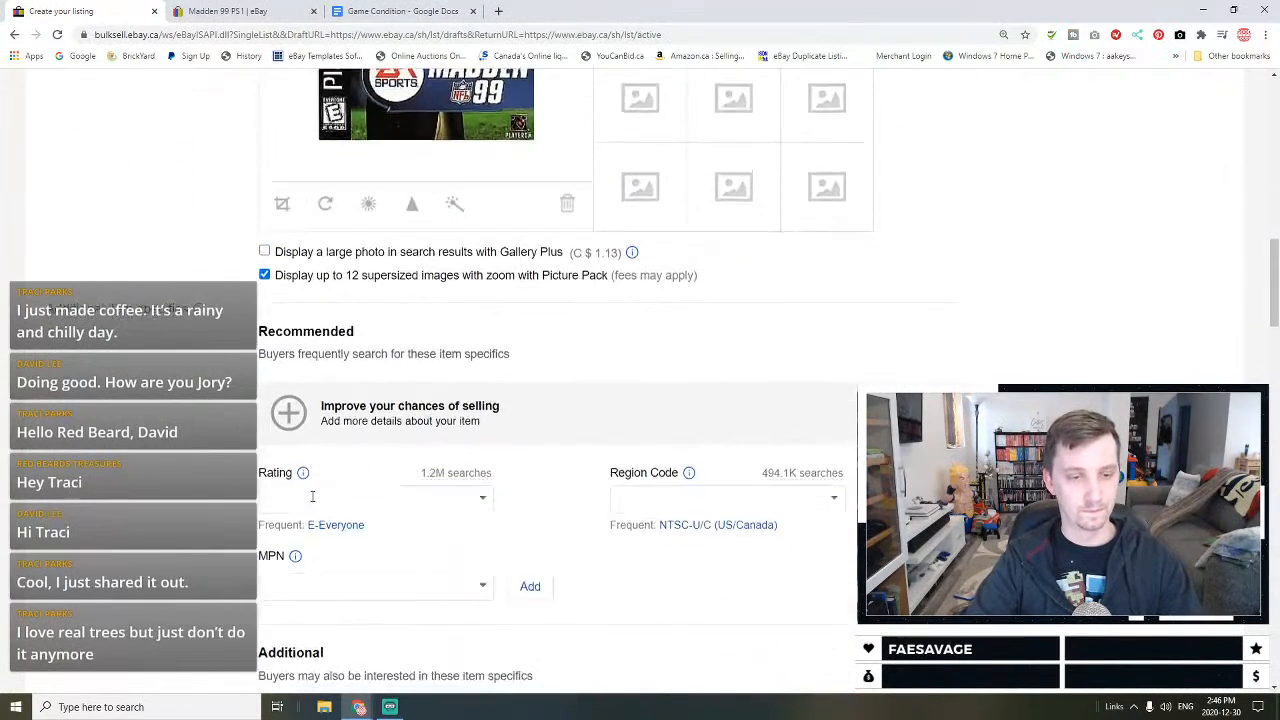
left_click(334, 397)
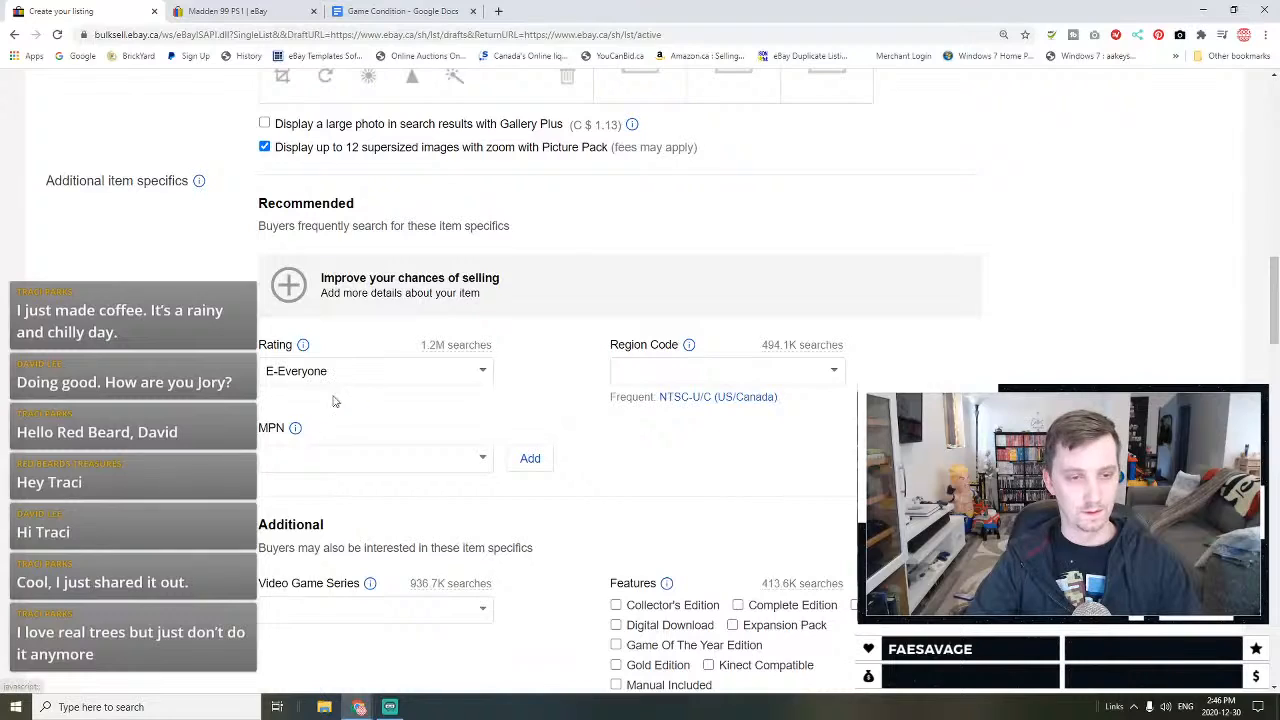
left_click(694, 398)
scroll(630, 420, "down", 2)
left_click(340, 389)
type("Madden")
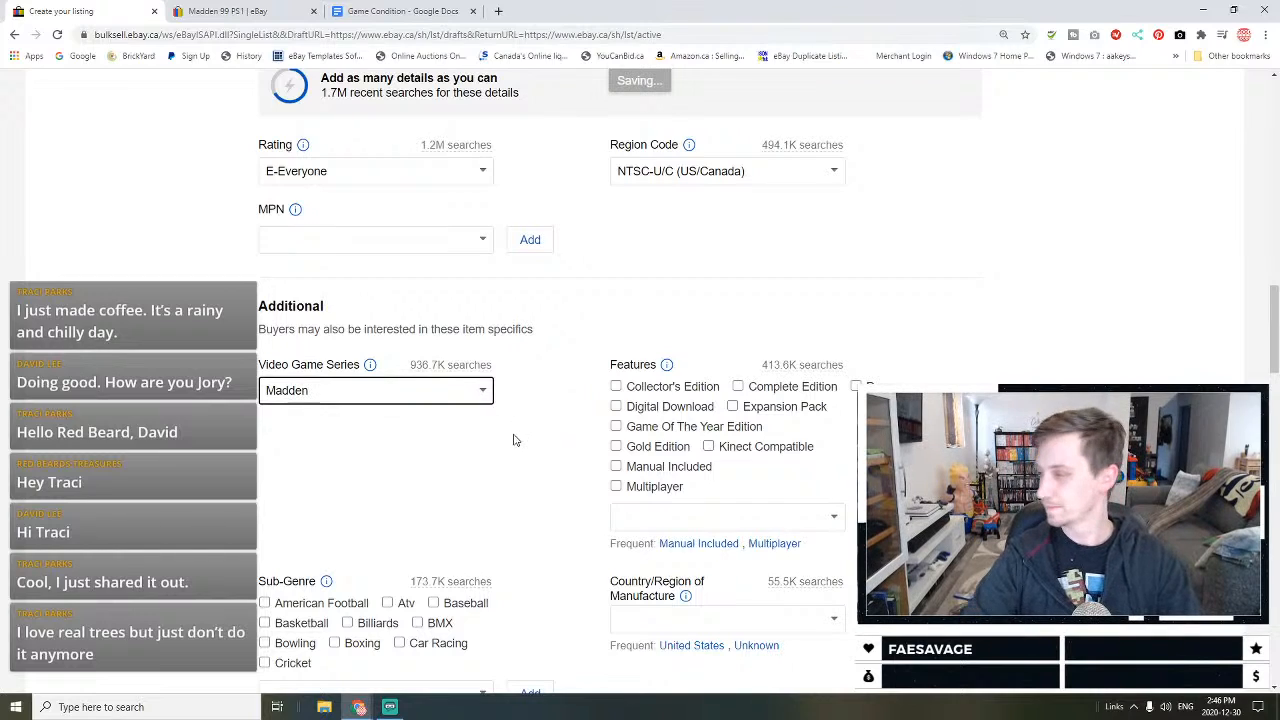
left_click(500, 505)
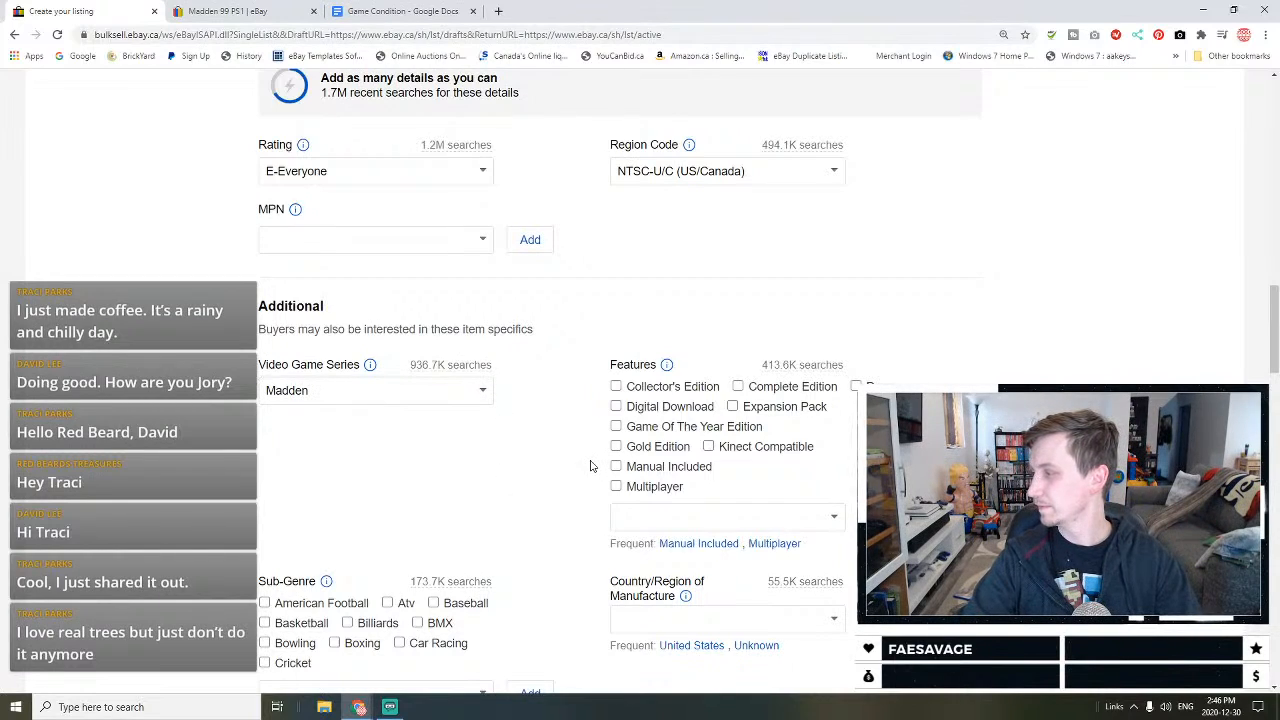
Step: Set the features to Multiplayer, the country of manufacture to United States and the manufacturer warranty to None
scroll(597, 474, "down", 1)
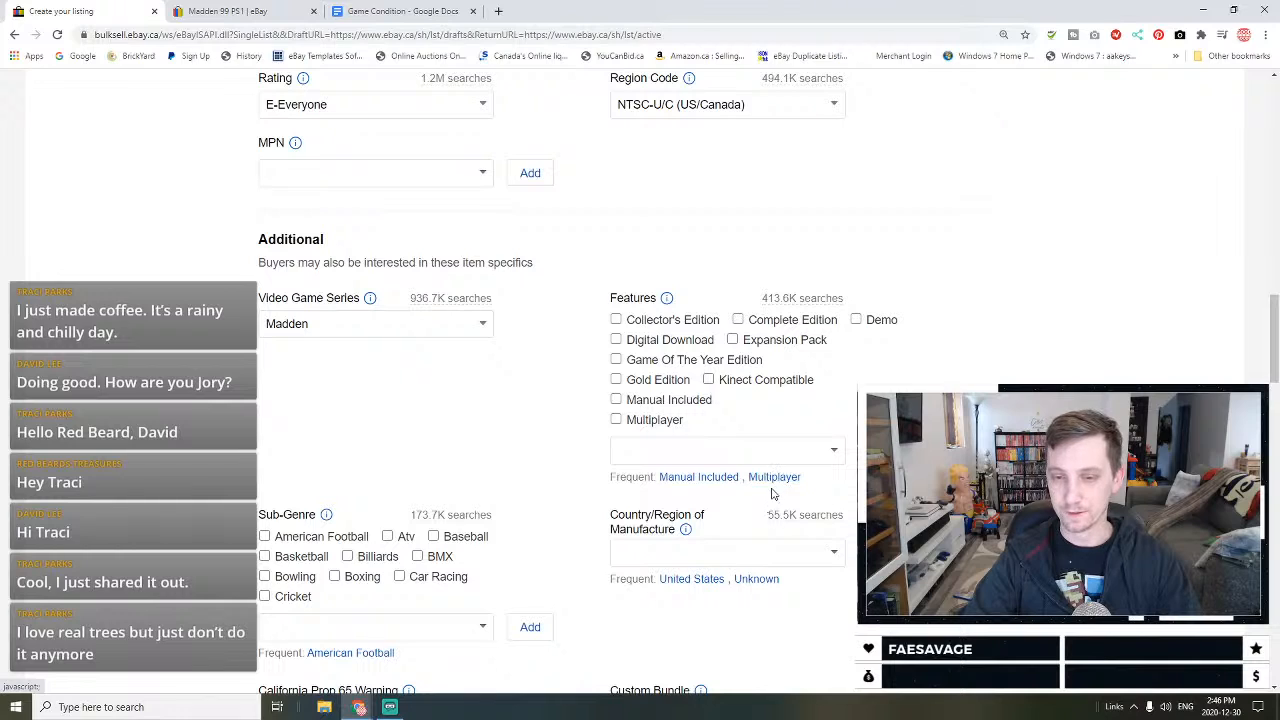
left_click(772, 477)
scroll(772, 477, "down", 2)
left_click(697, 428)
scroll(630, 450, "down", 6)
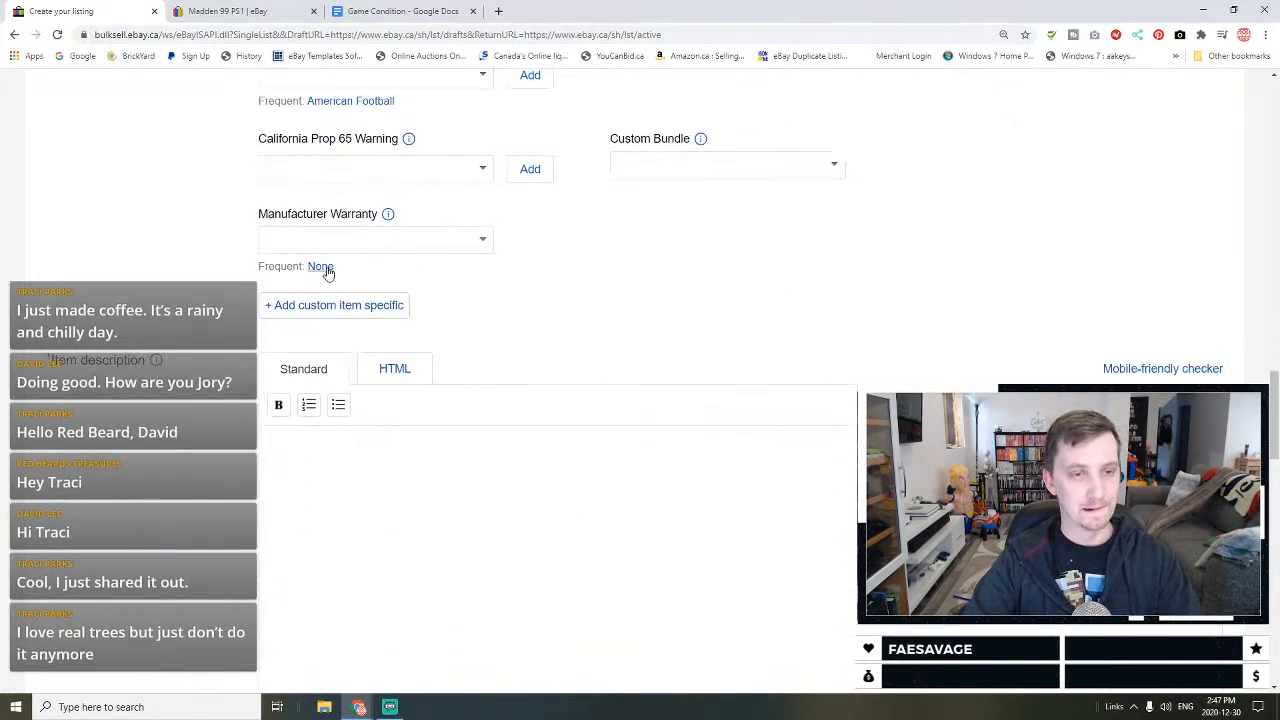
left_click(320, 266)
Step: Paste the copied text into the item description and set the Buy It Now price to C $9.95
left_click(389, 449)
key("ctrl+v")
scroll(400, 450, "down", 5)
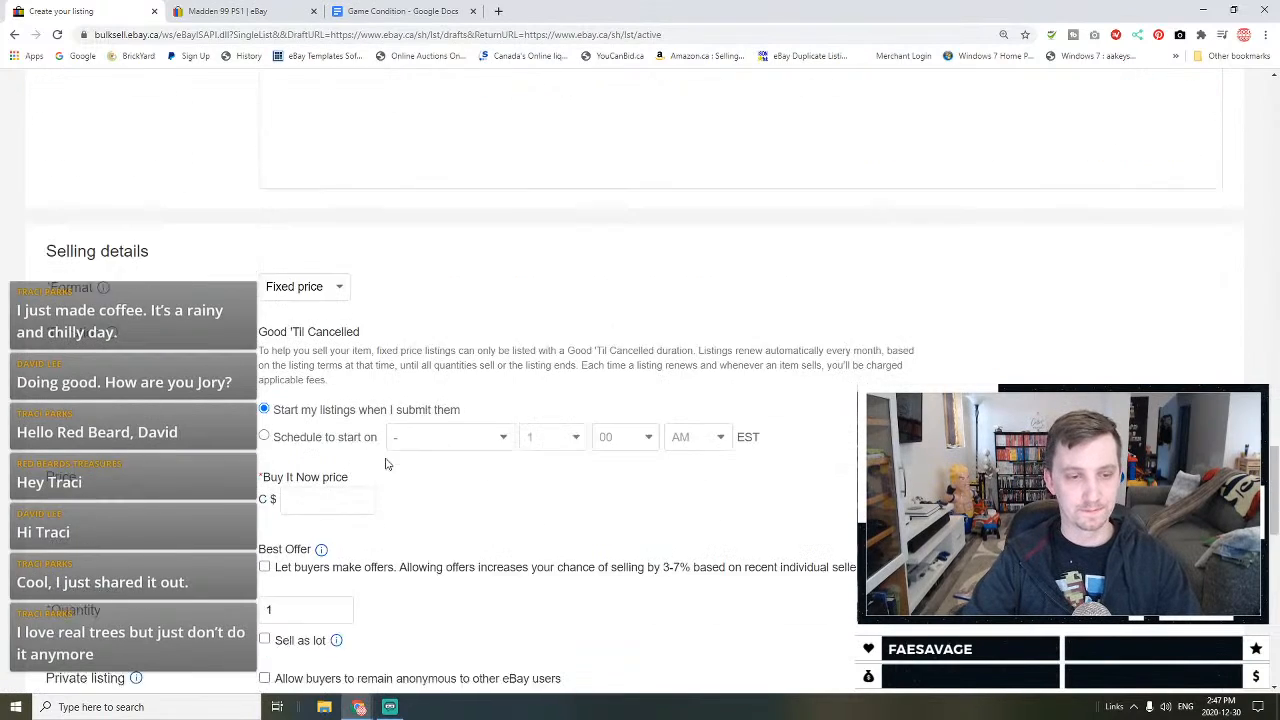
left_click(330, 487)
type("9.95")
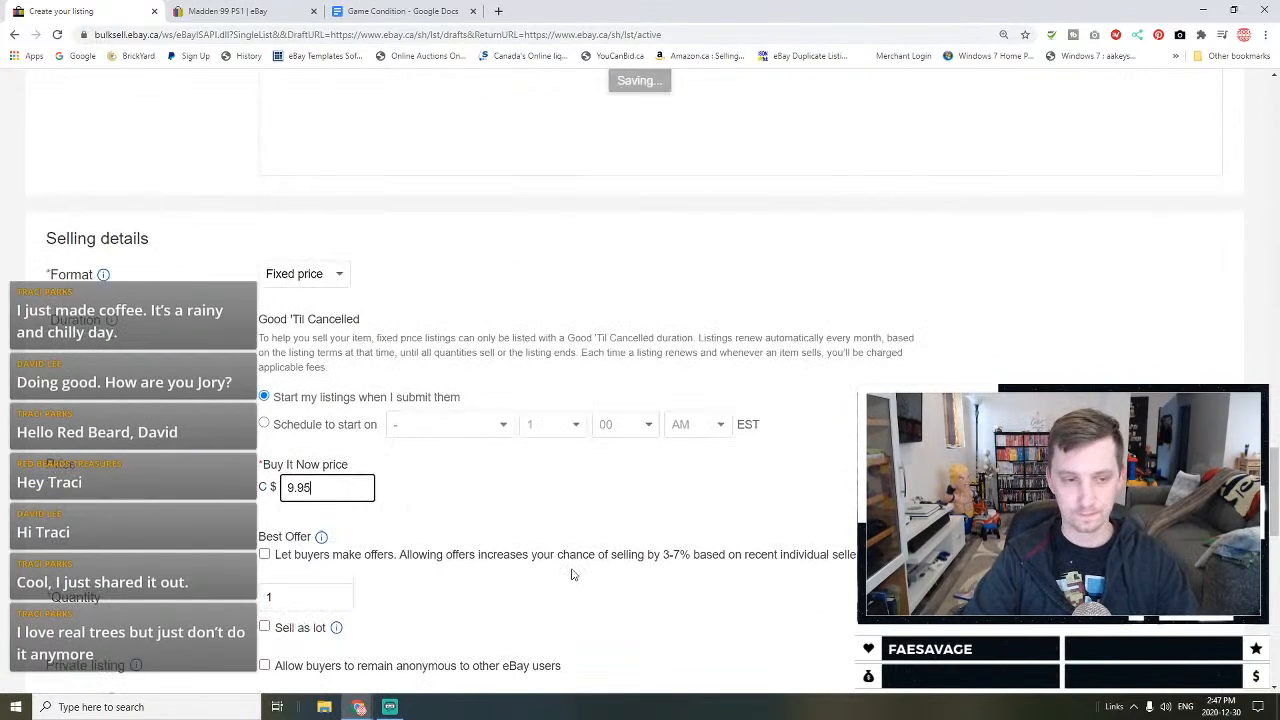
left_click(530, 536)
scroll(457, 546, "down", 4)
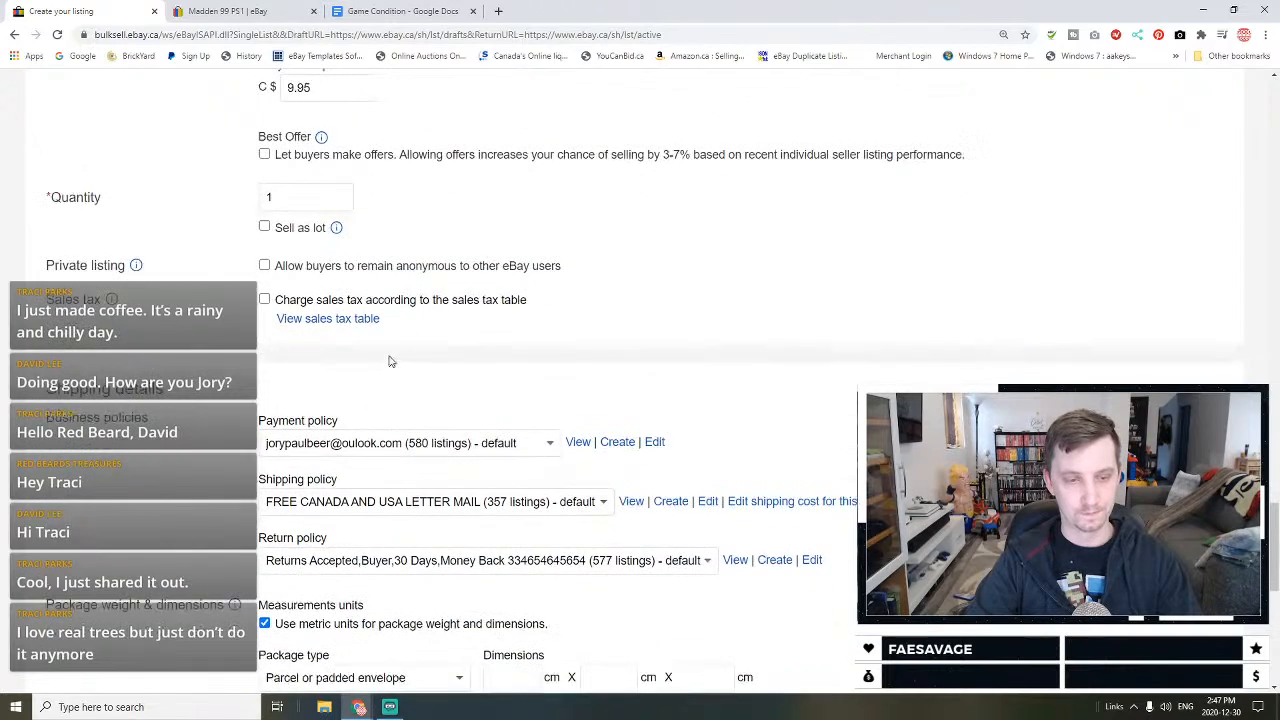
Step: Save the Madden NFL 99 listing as a draft
scroll(440, 160, "down", 6)
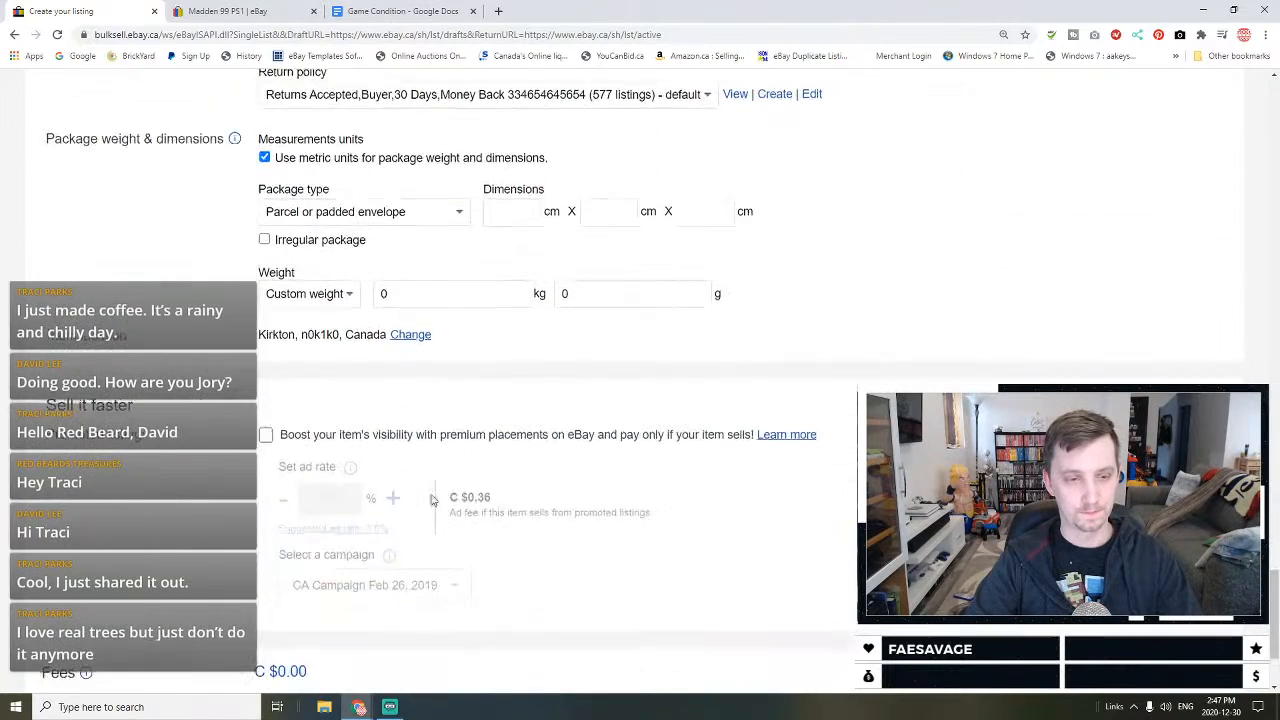
left_click(337, 280)
left_click(430, 622)
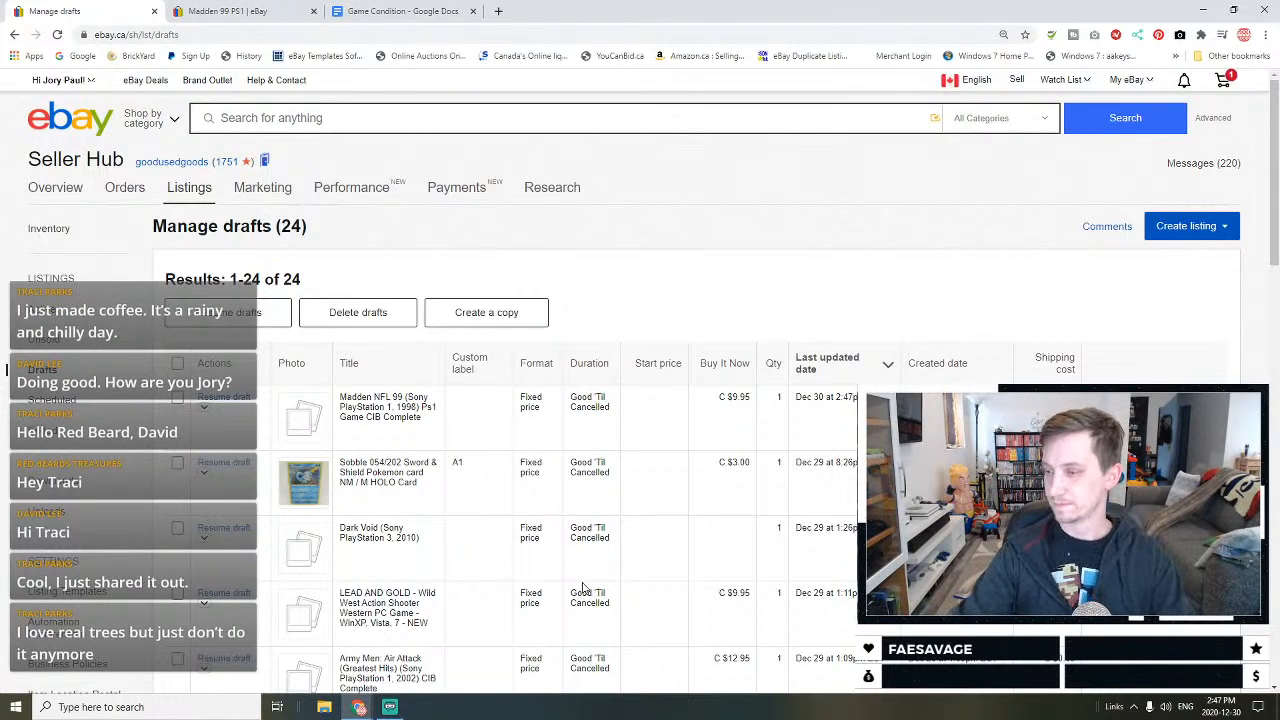
Step: Go back to the eBay search results page and search for "Resistance 3 New Sealed"
left_click(228, 11)
scroll(428, 176, "up", 3)
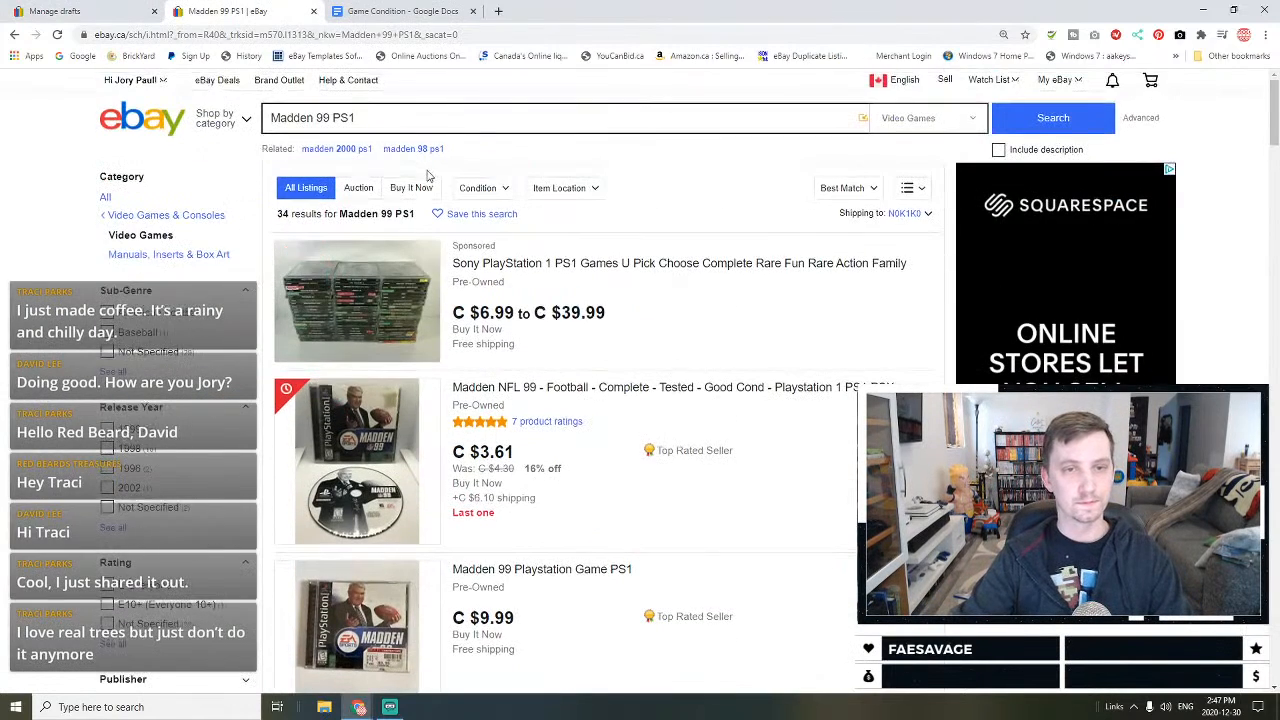
triple_click(476, 118)
key("BackSpace")
type("Res")
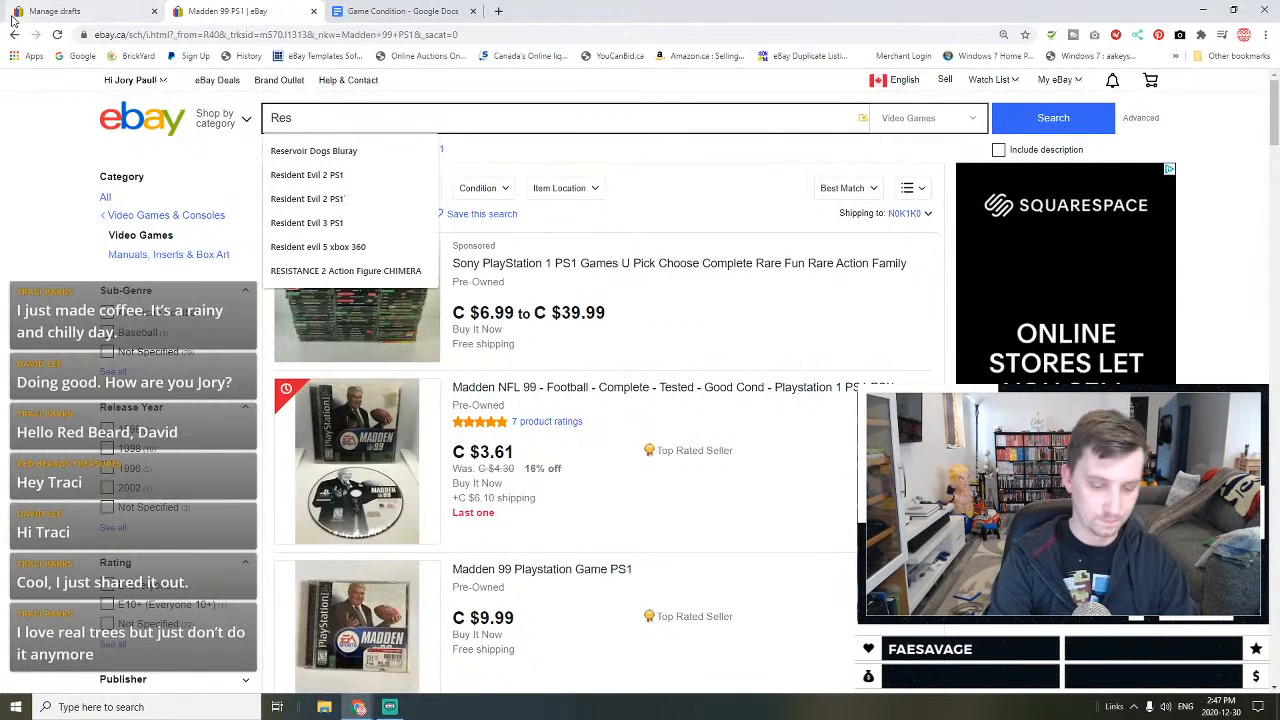
type("istance")
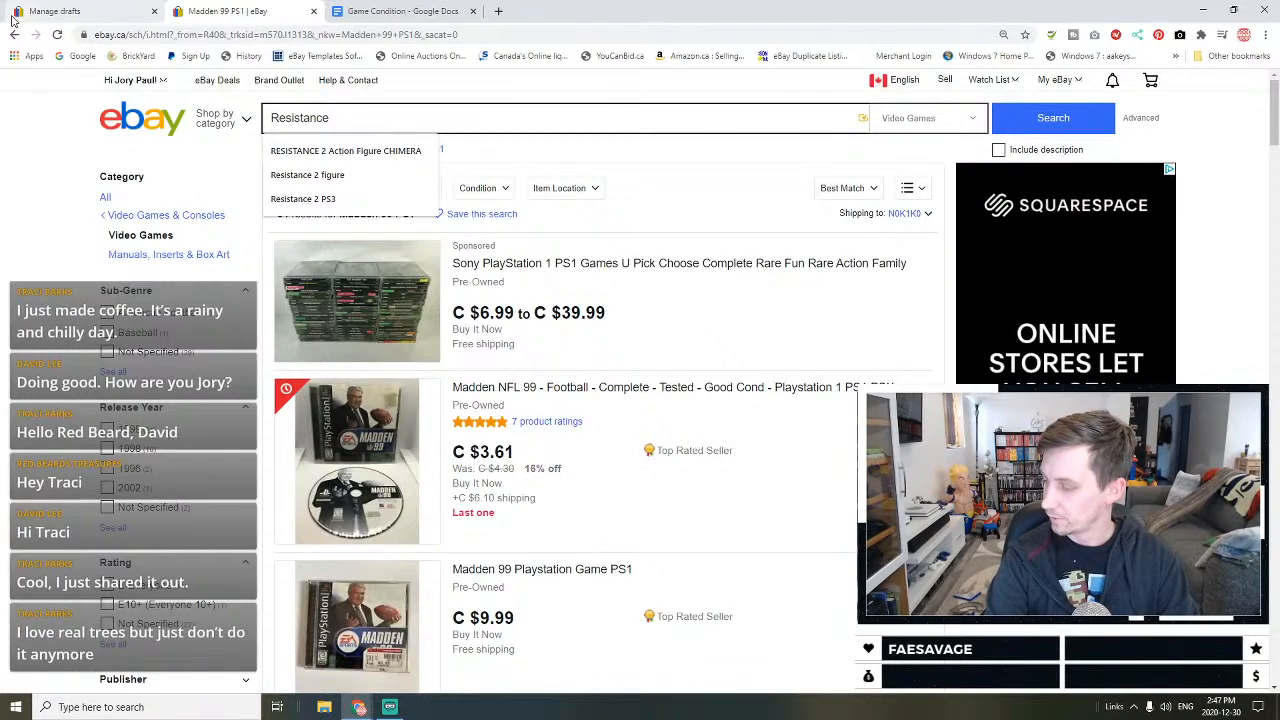
type(" 3")
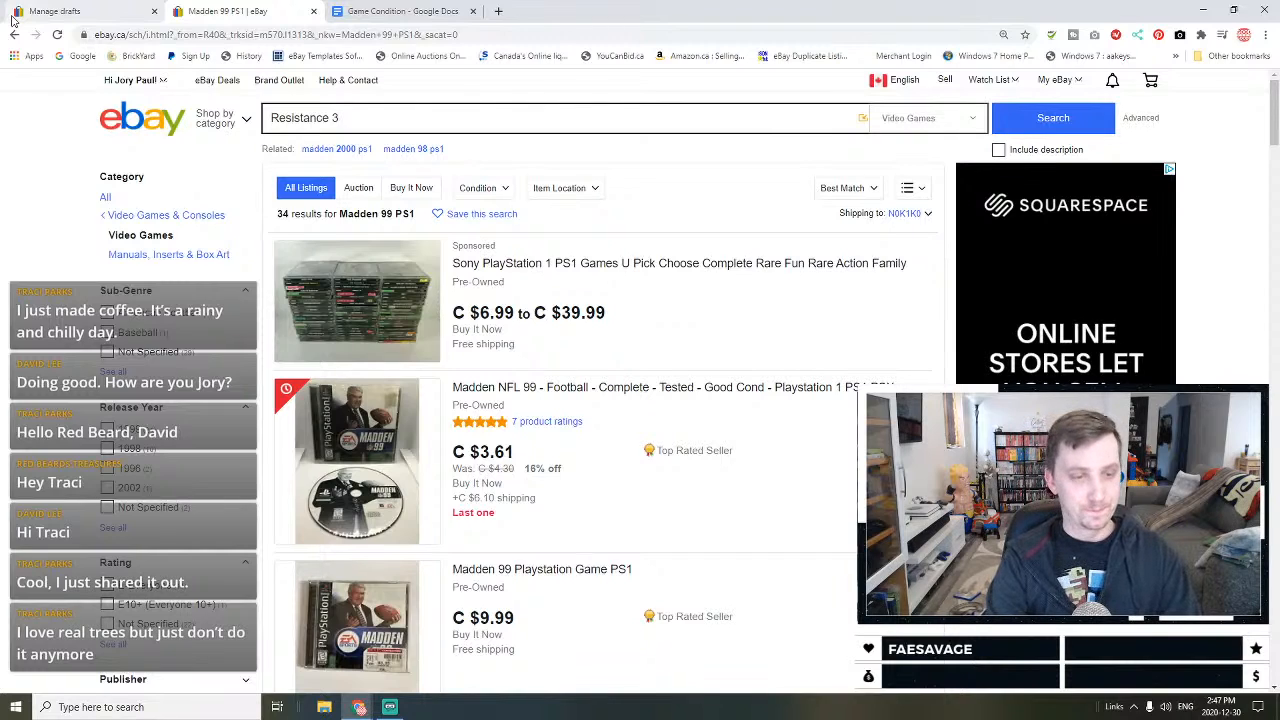
type("New Seale")
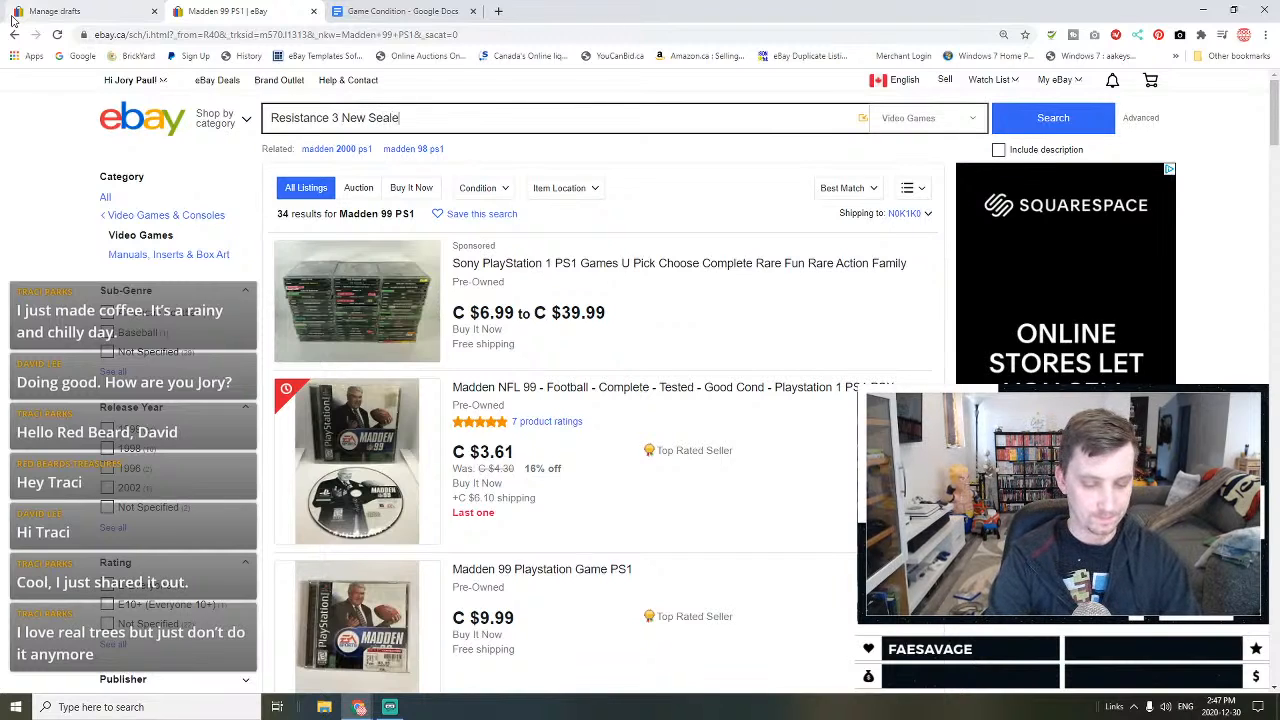
type("d")
key("Return")
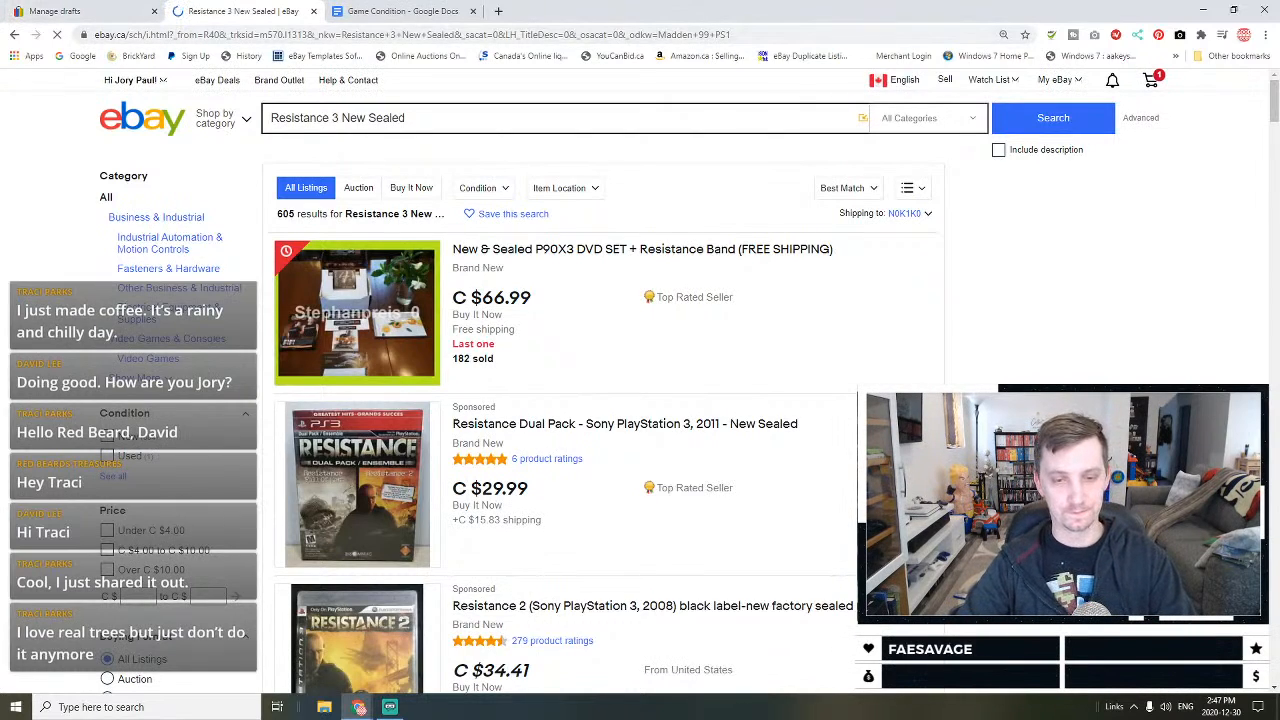
Step: Review the active Resistance 3 listings and their prices, and restrict the results to completed items
scroll(280, 290, "down", 4)
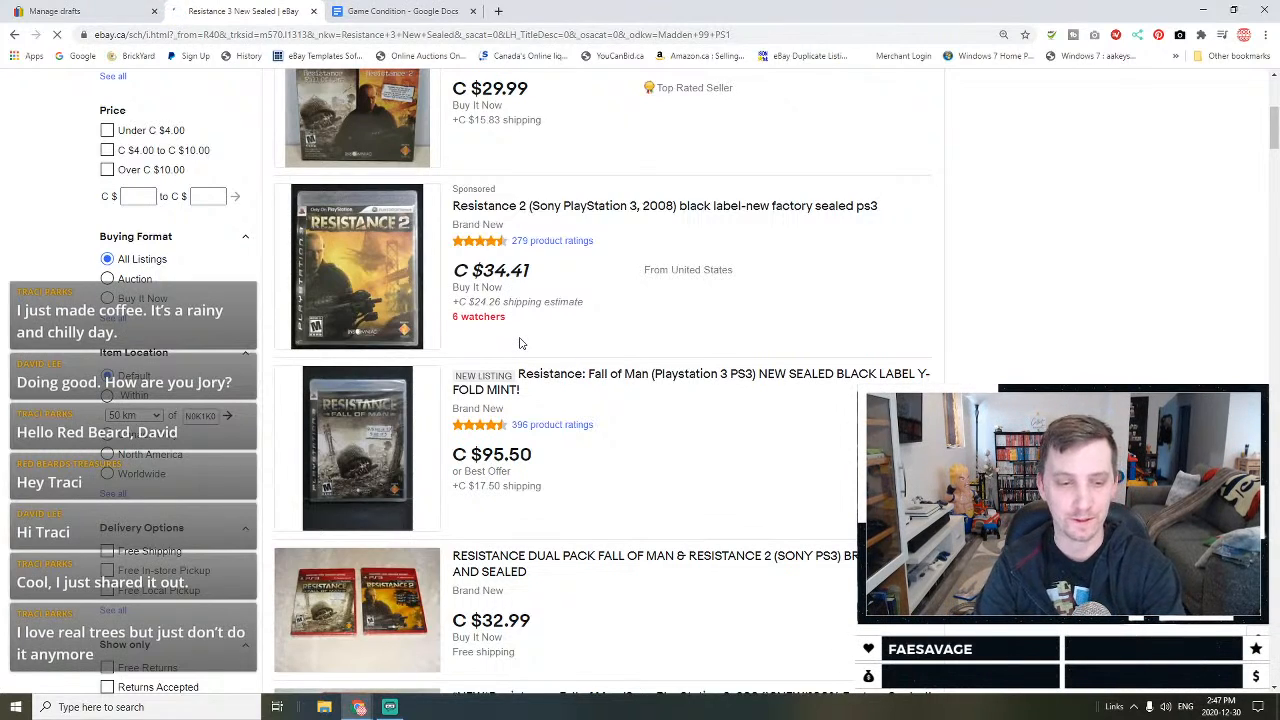
scroll(502, 427, "down", 8)
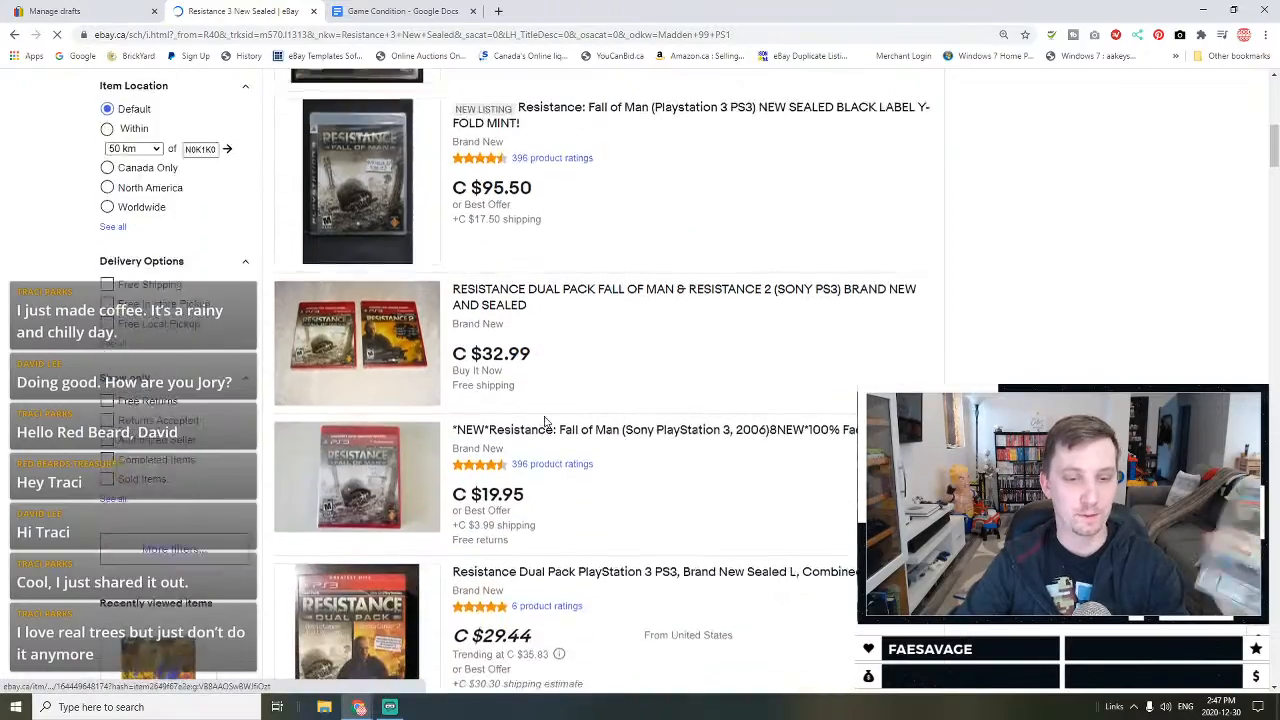
scroll(565, 410, "down", 4)
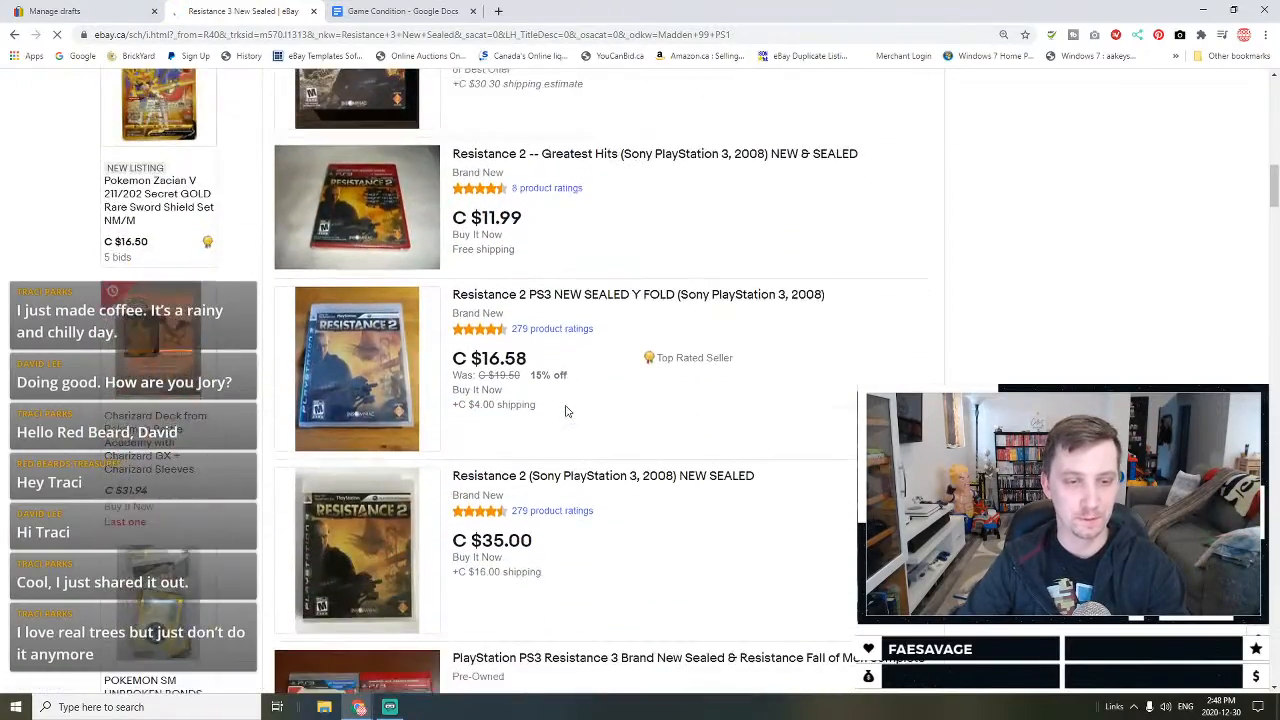
scroll(565, 410, "down", 5)
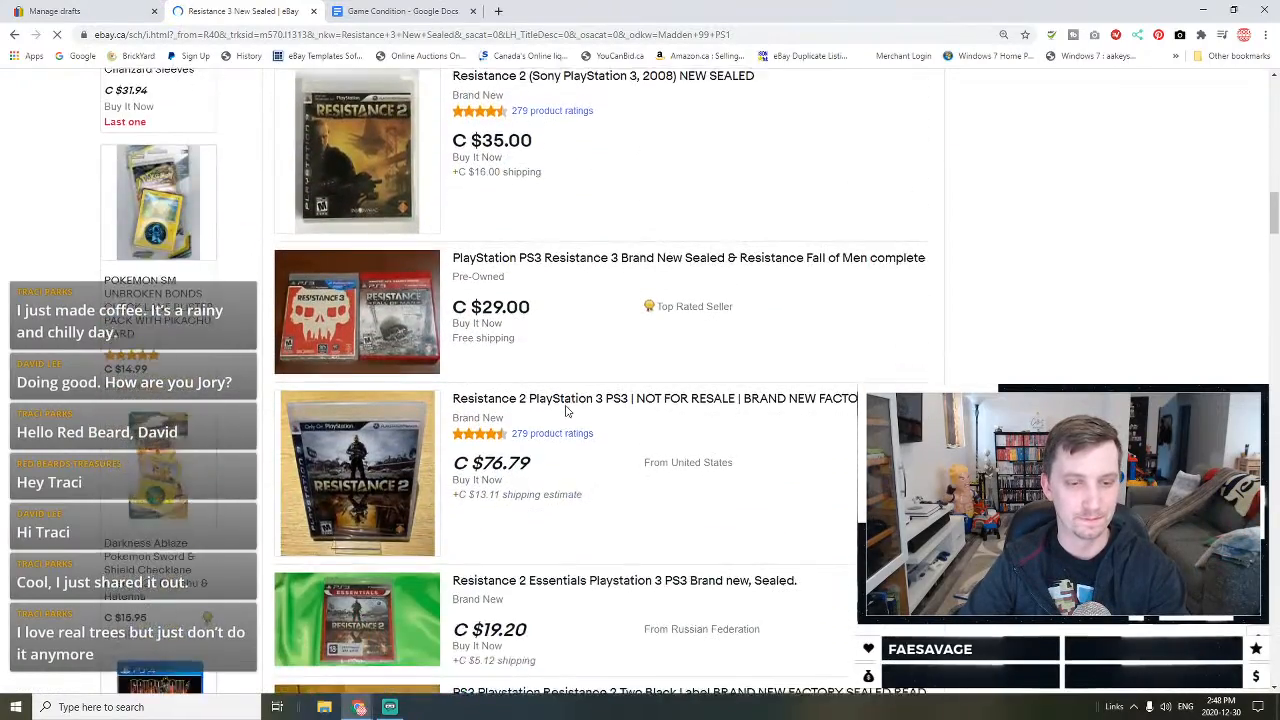
scroll(565, 410, "down", 5)
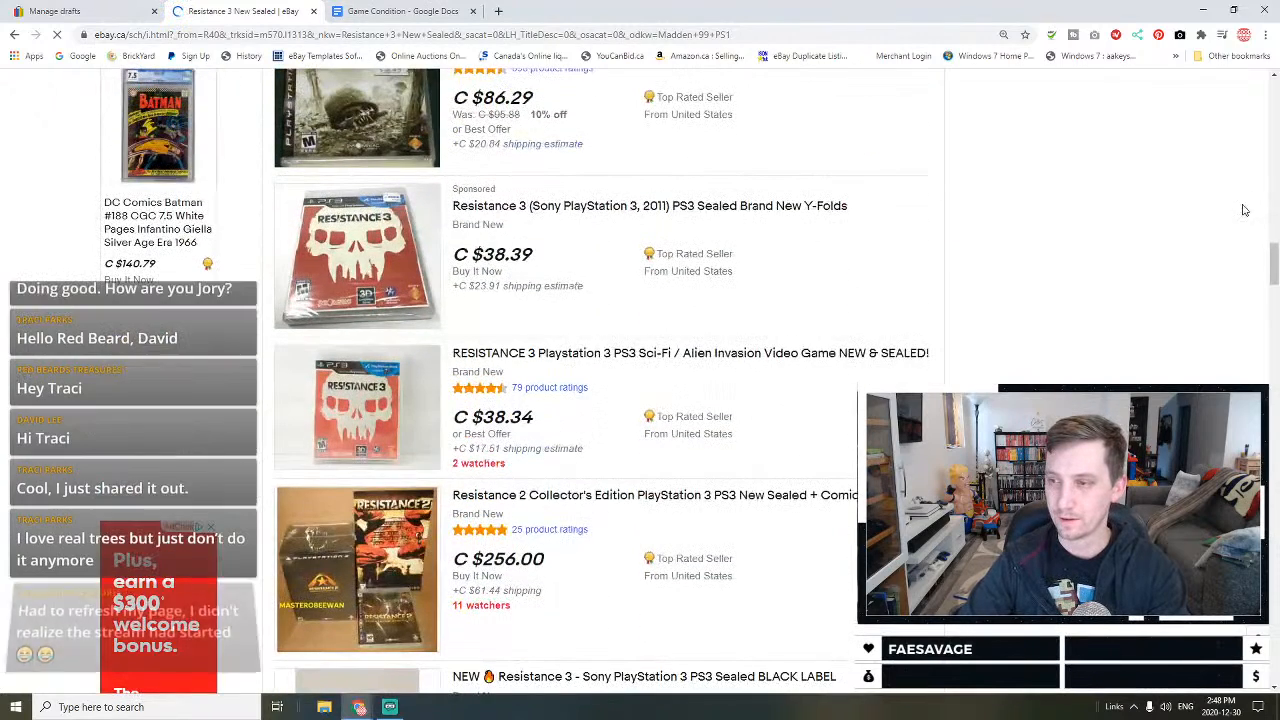
left_click_drag(1277, 268, 1277, 149)
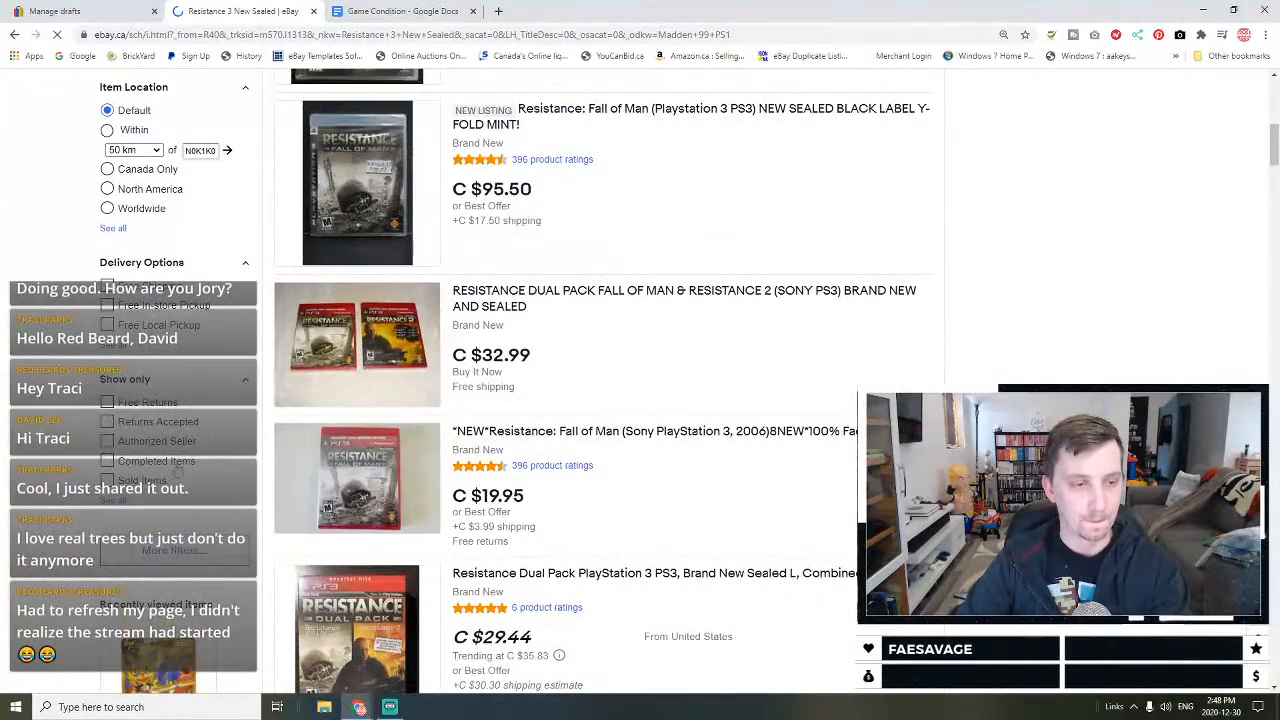
left_click(192, 468)
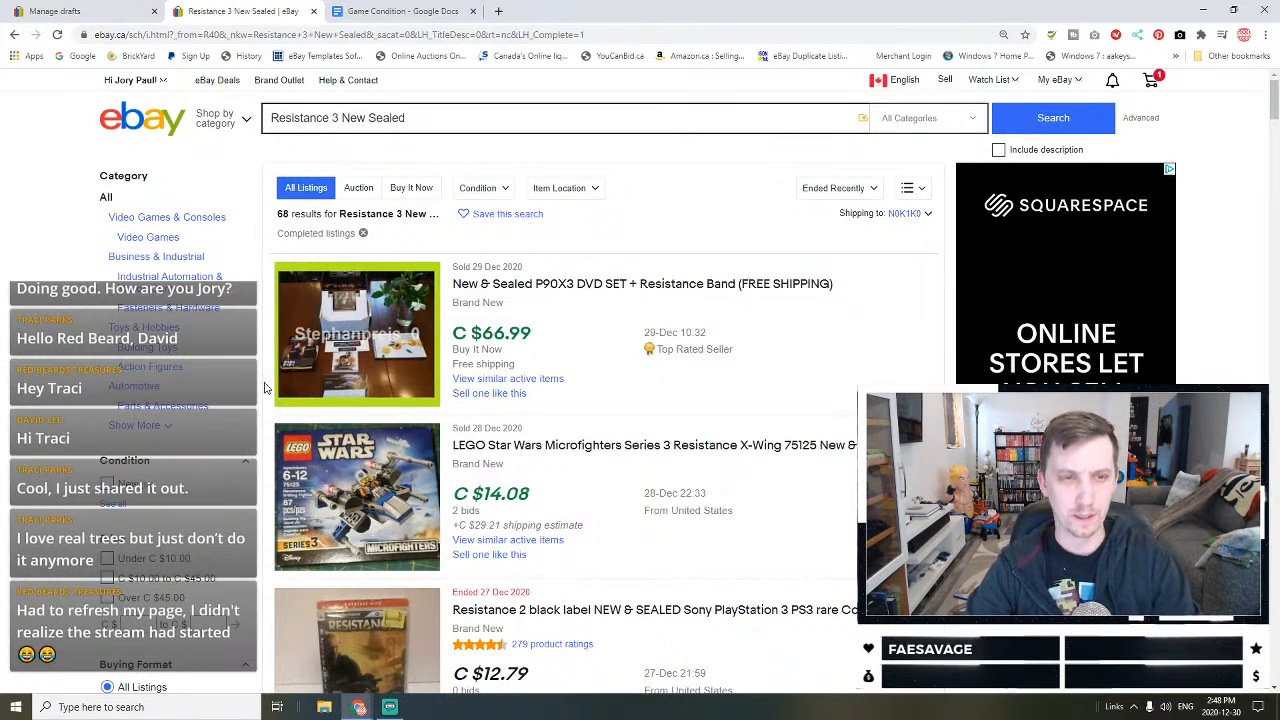
Step: Find the sold "Resistance 3 (PS3, New Sealed)" item among the completed listings and copy its title
scroll(426, 306, "down", 10)
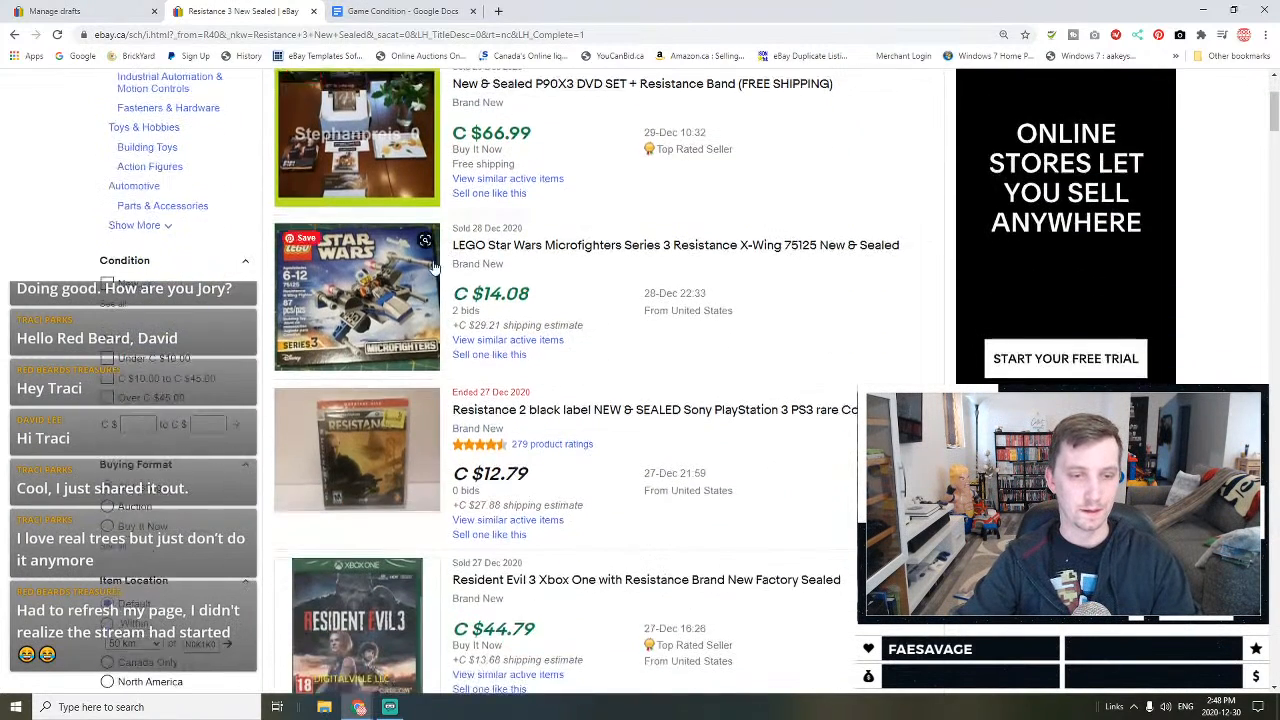
scroll(426, 306, "down", 14)
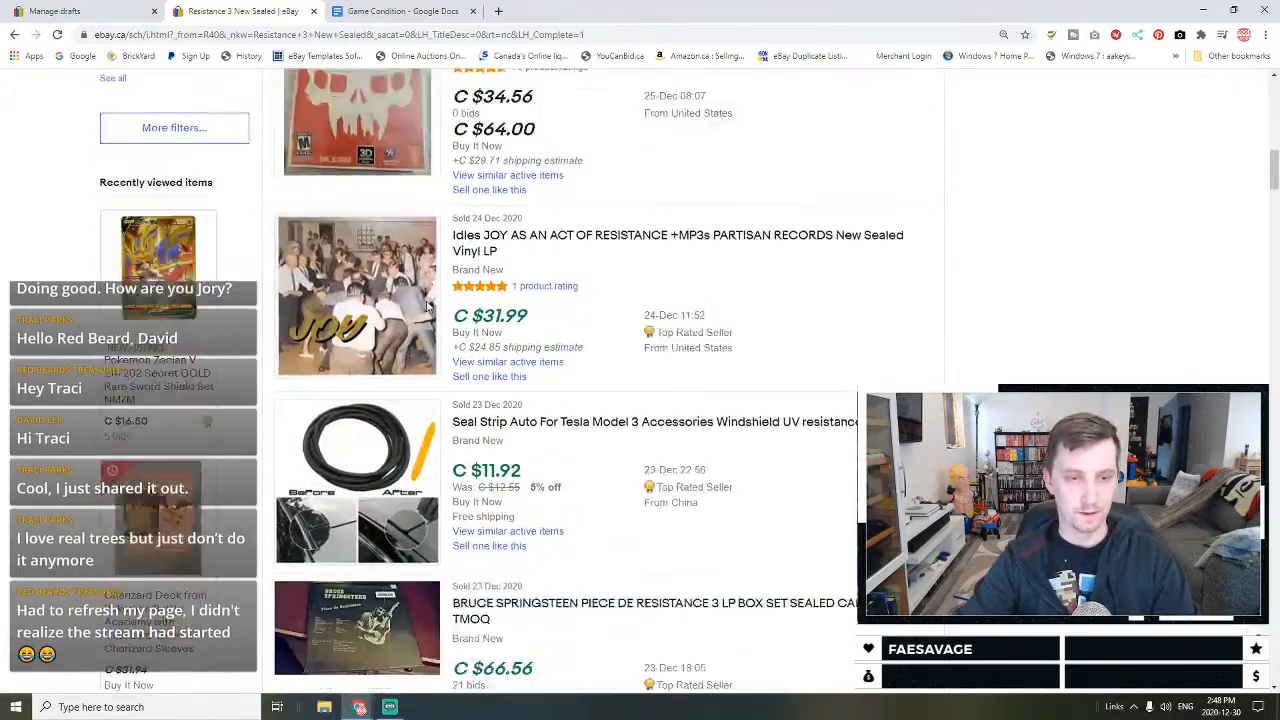
scroll(458, 305, "down", 3)
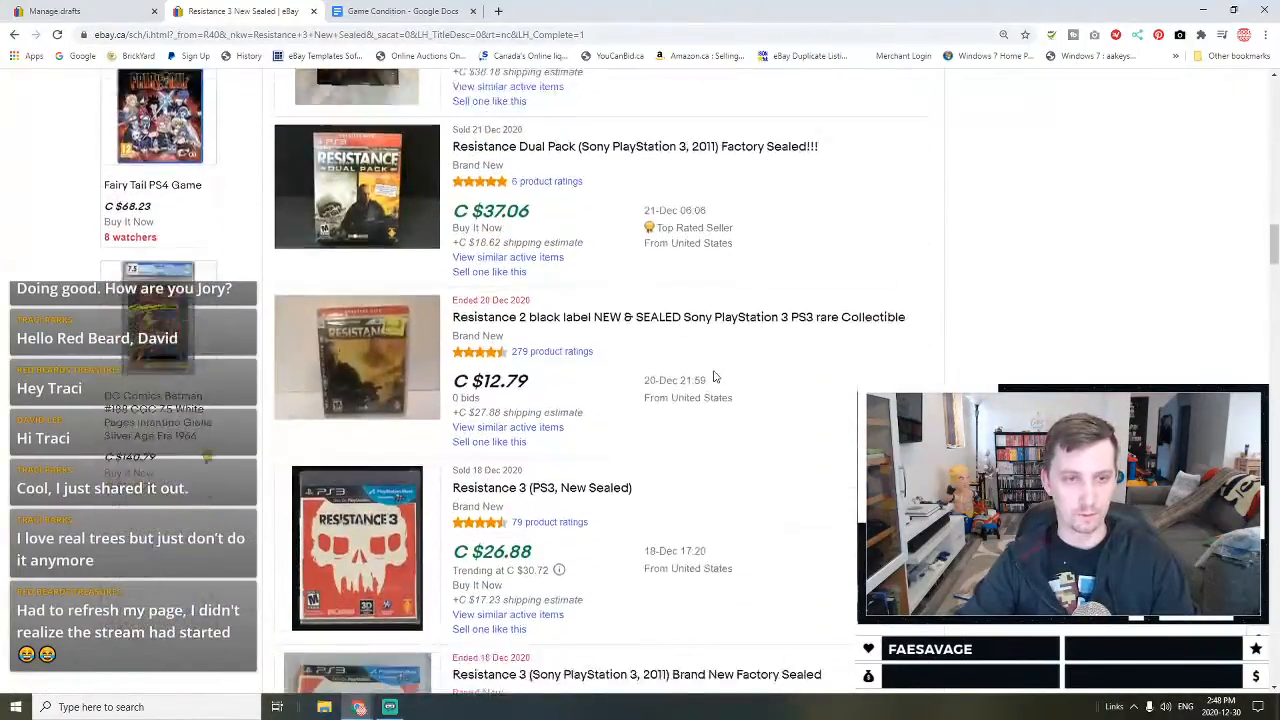
scroll(502, 316, "up", 1)
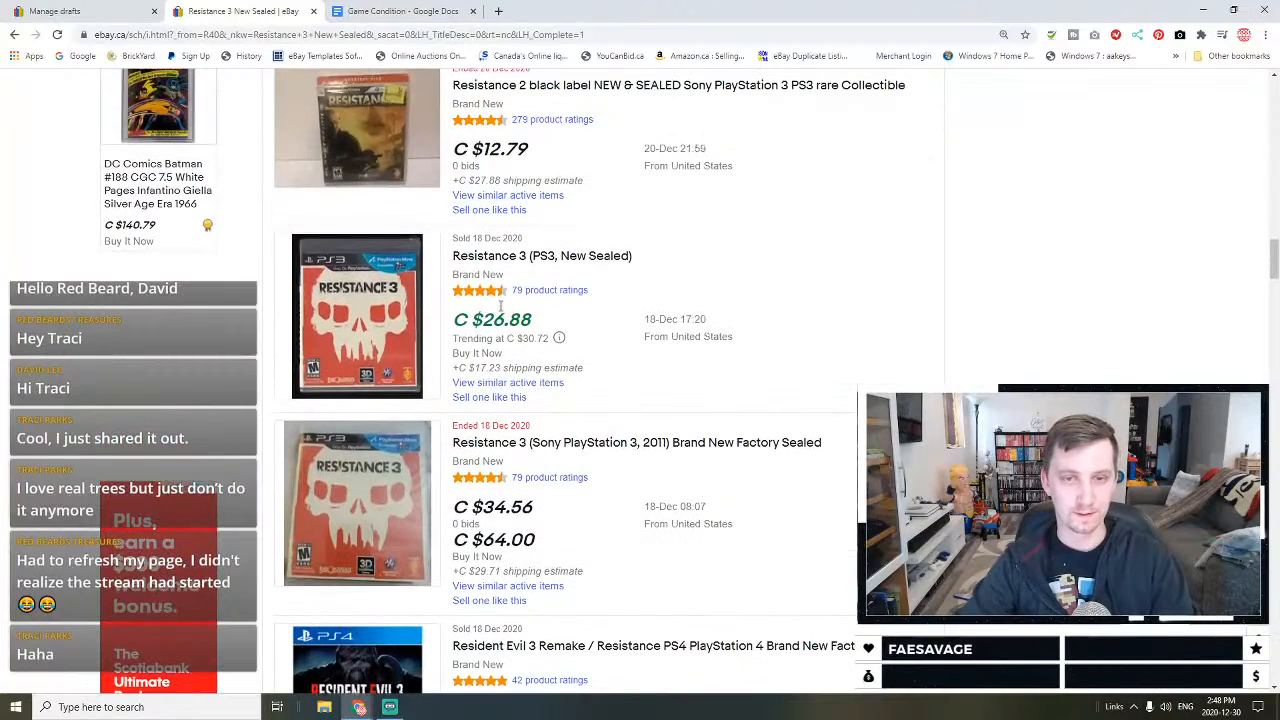
left_click_drag(446, 260, 636, 262)
key("ctrl+c")
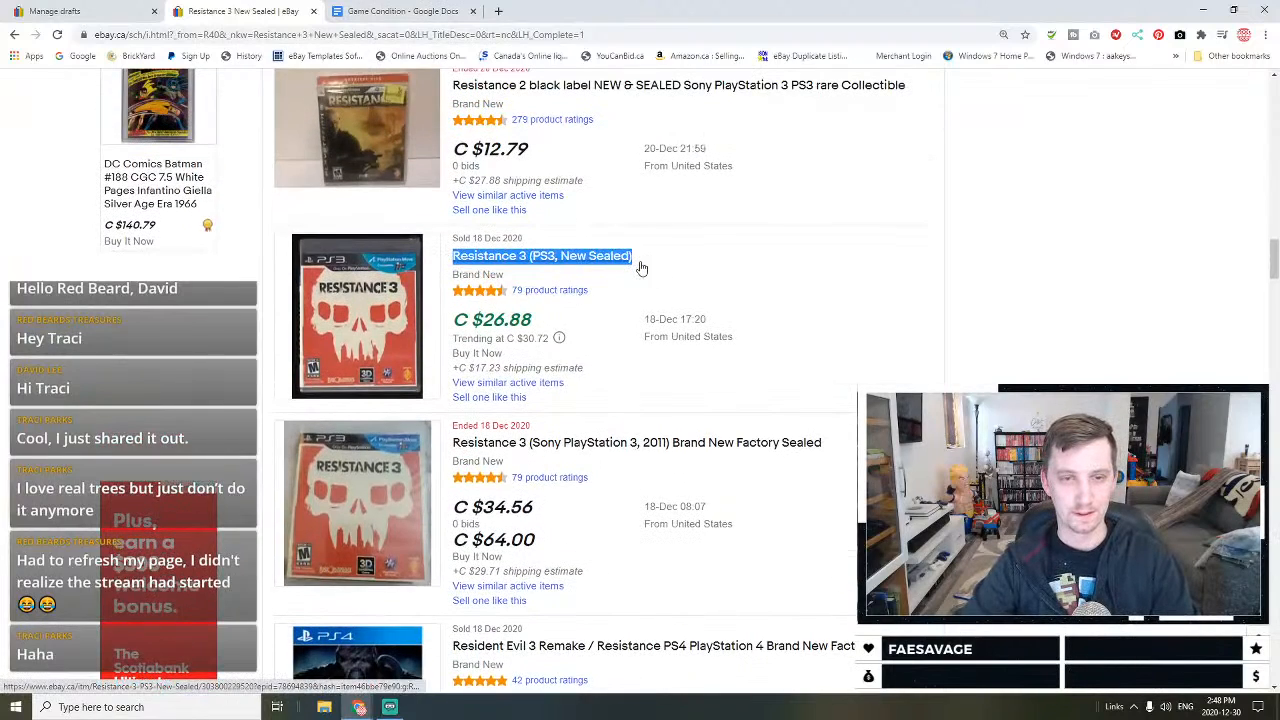
Step: Start a new single listing from the drafts page, using the copied title "Resistance 3 (PS3, New Sealed)" to find the product
left_click(150, 10)
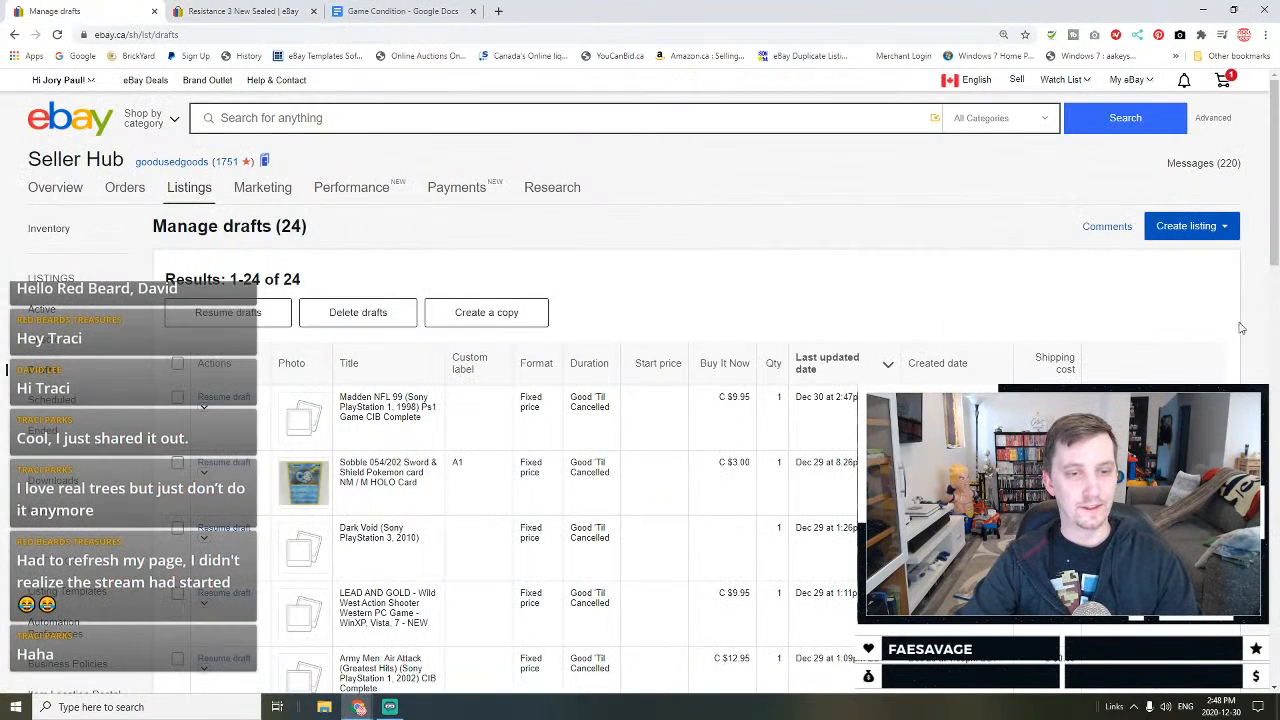
left_click(1188, 227)
left_click(1170, 254)
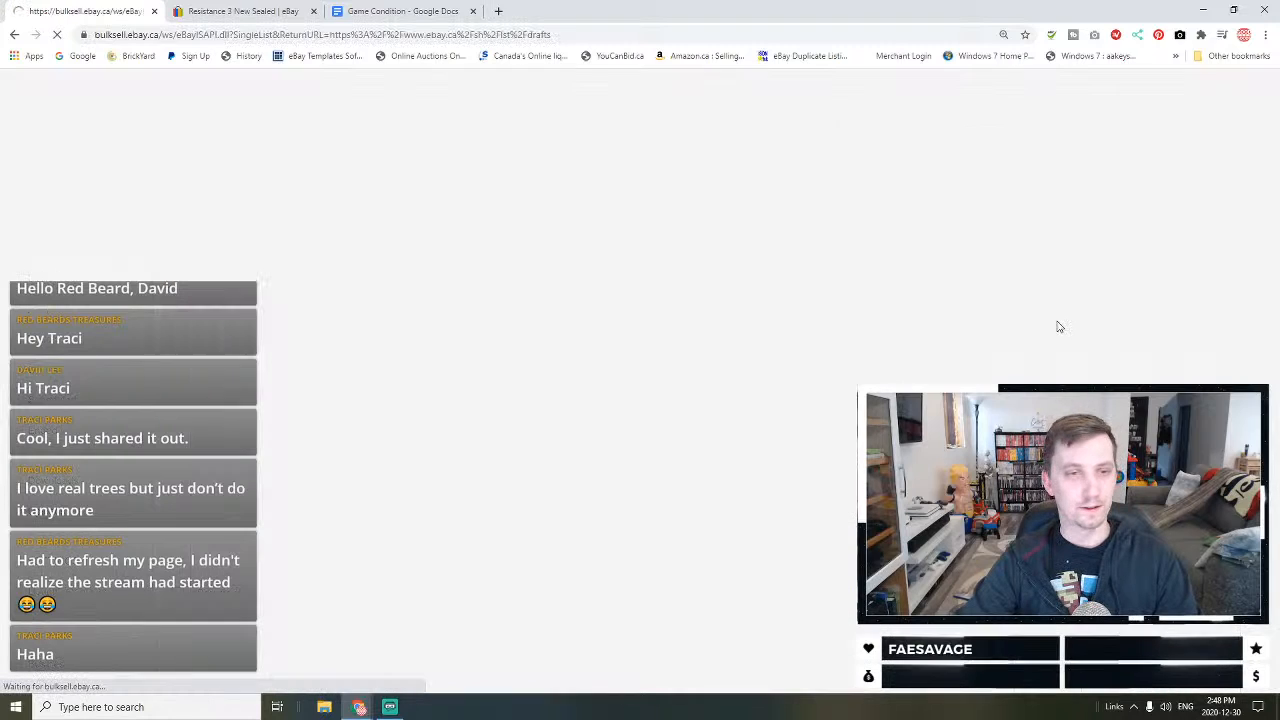
left_click(378, 214)
key("ctrl+v")
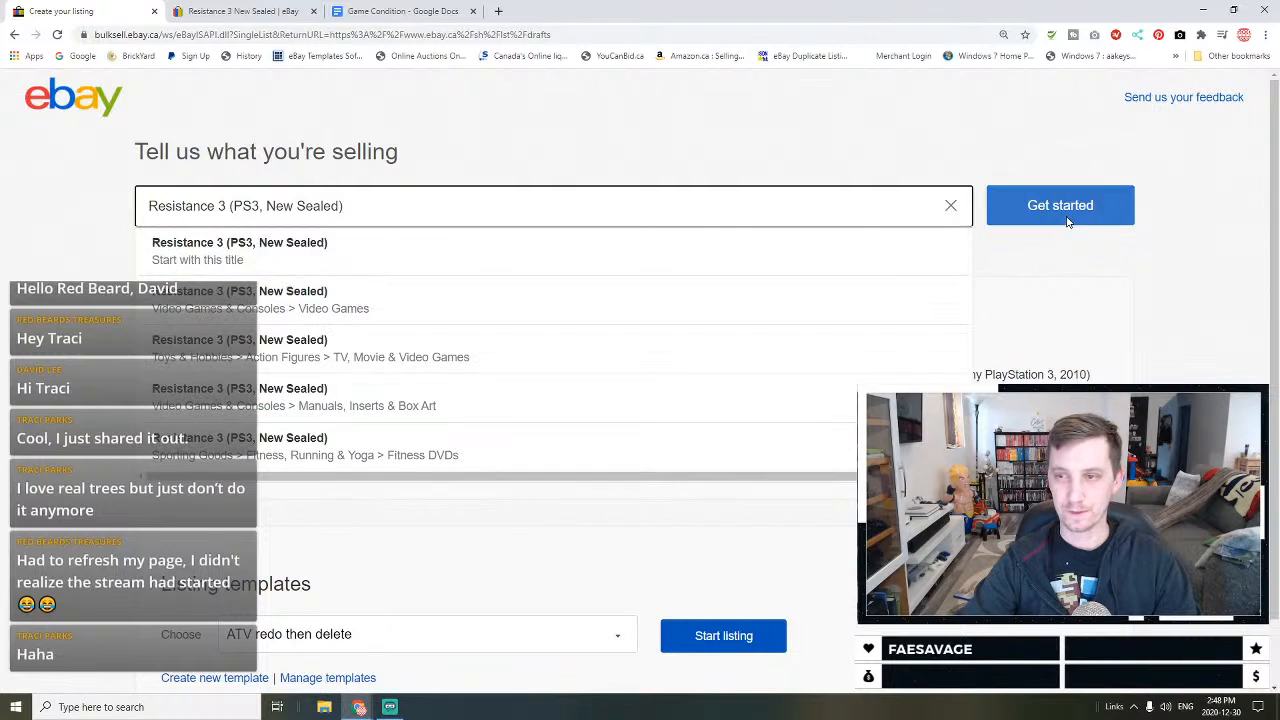
left_click(1066, 217)
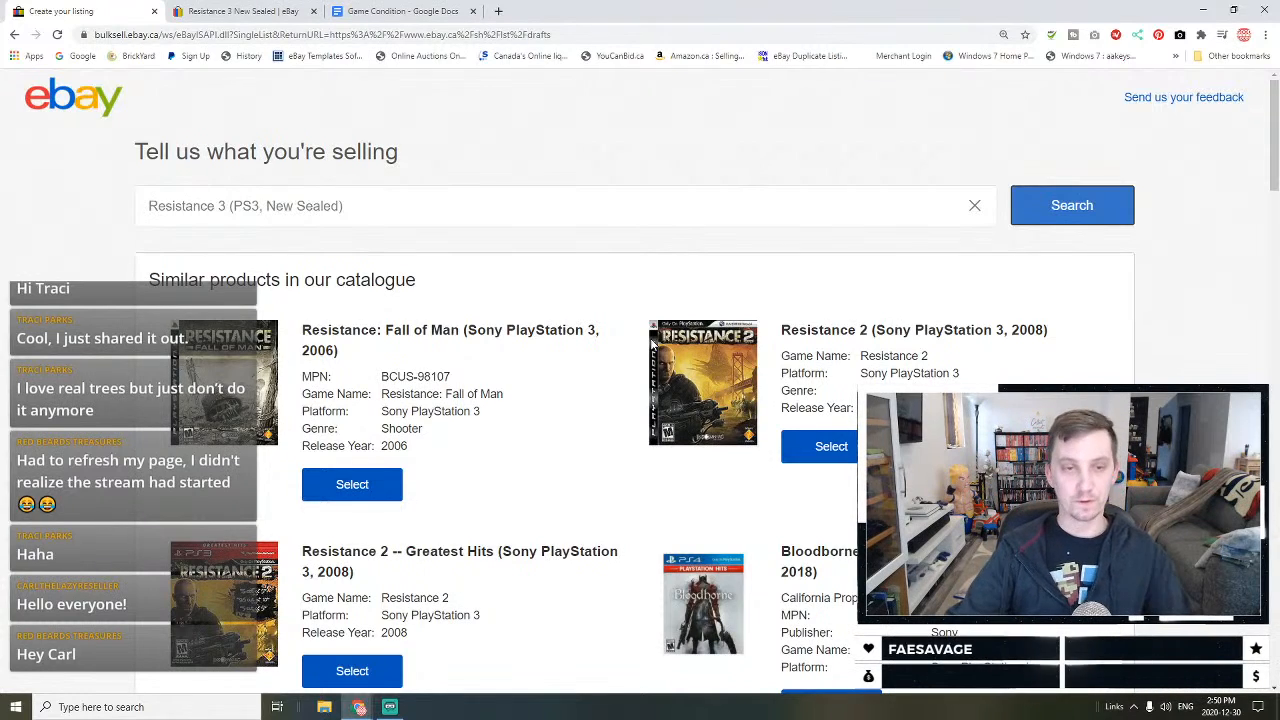
Step: Use the catalogue product Resistance 3 (Sony PlayStation 3, 2011) for the listing
scroll(503, 447, "down", 7)
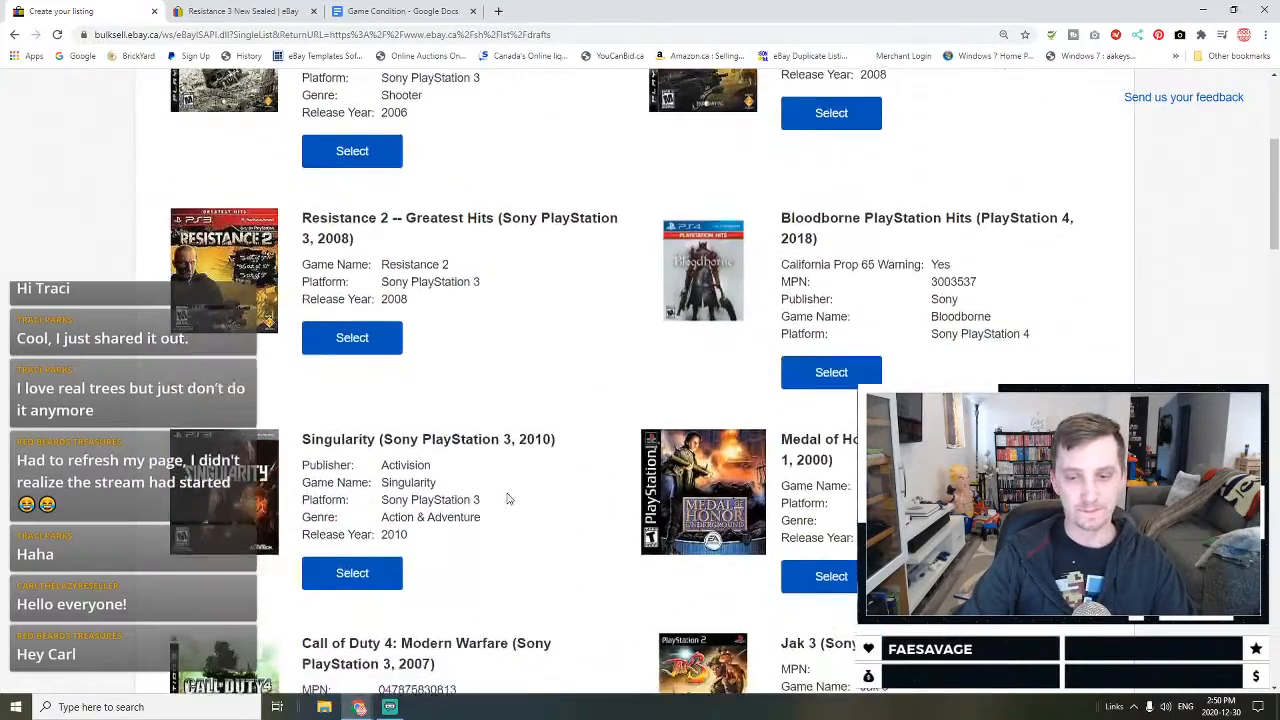
scroll(530, 474, "down", 9)
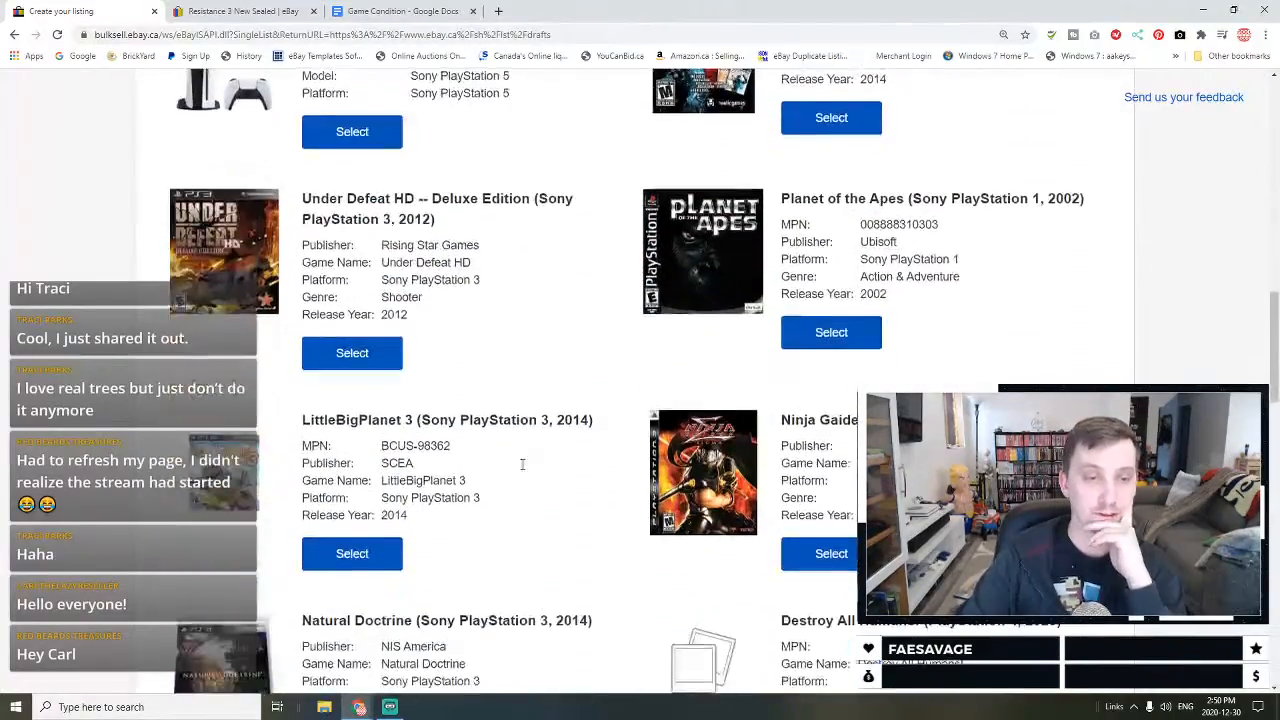
scroll(487, 457, "down", 8)
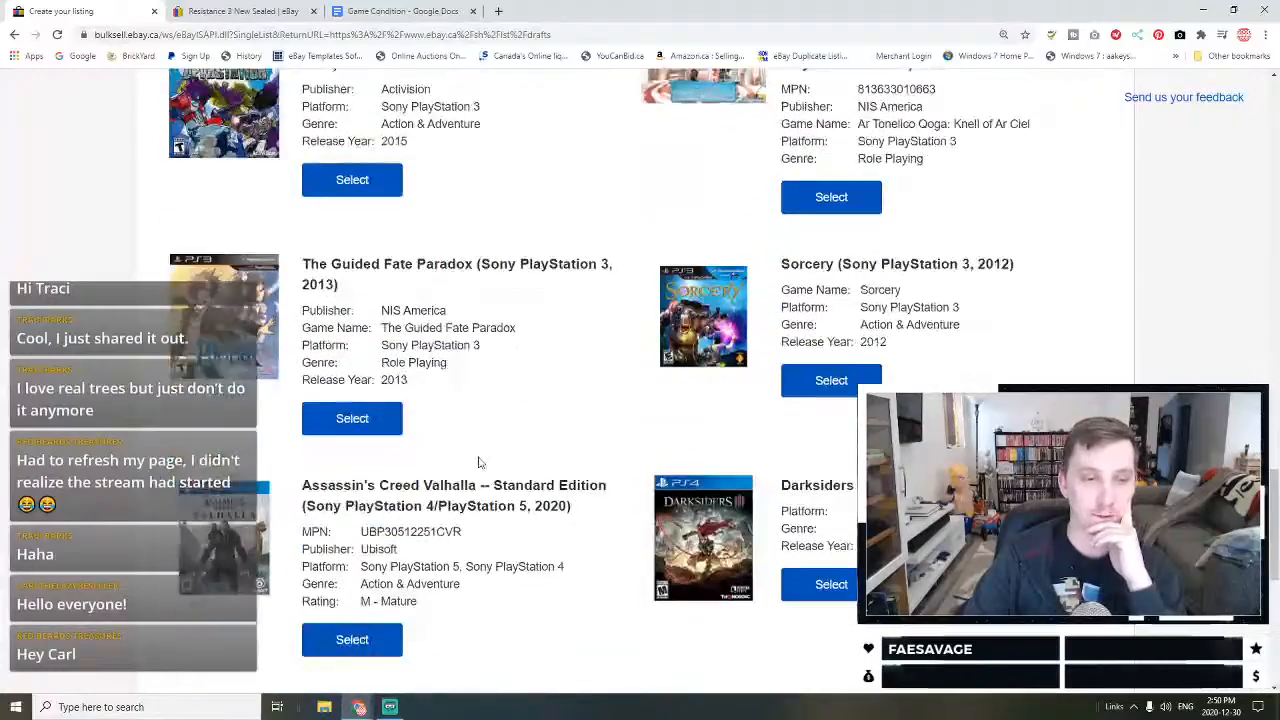
scroll(826, 549, "down", 4)
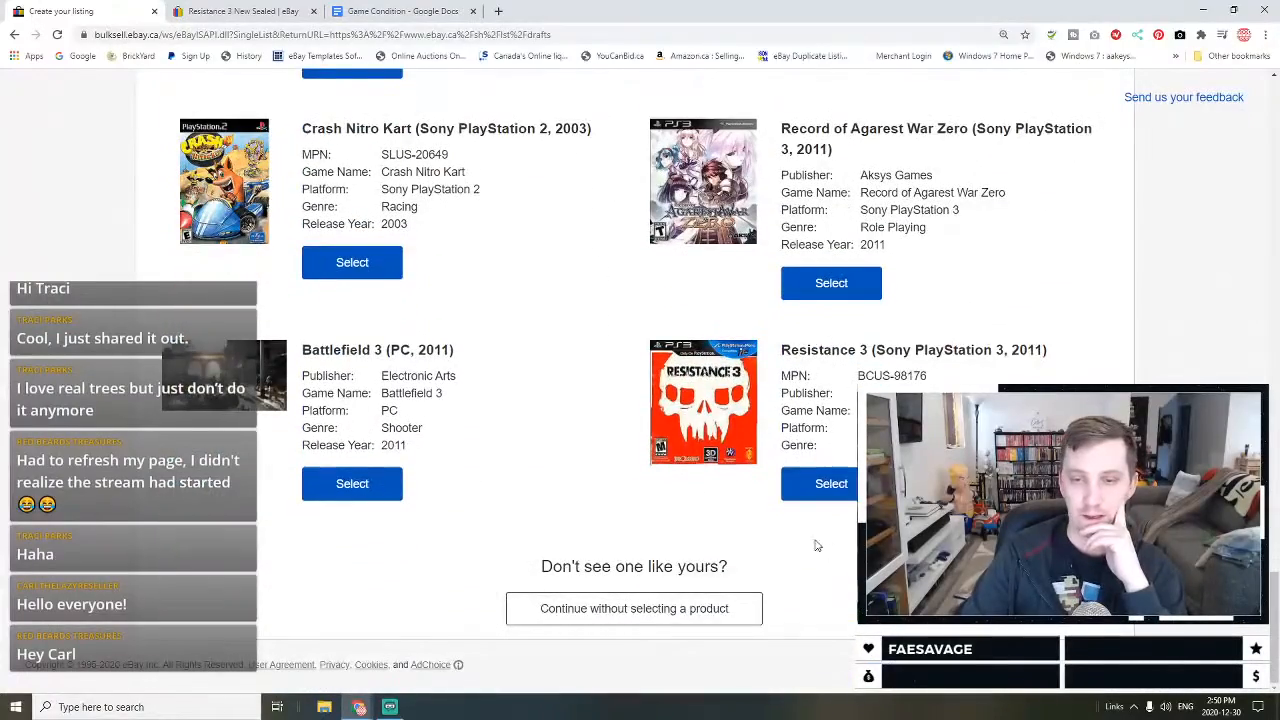
left_click(845, 486)
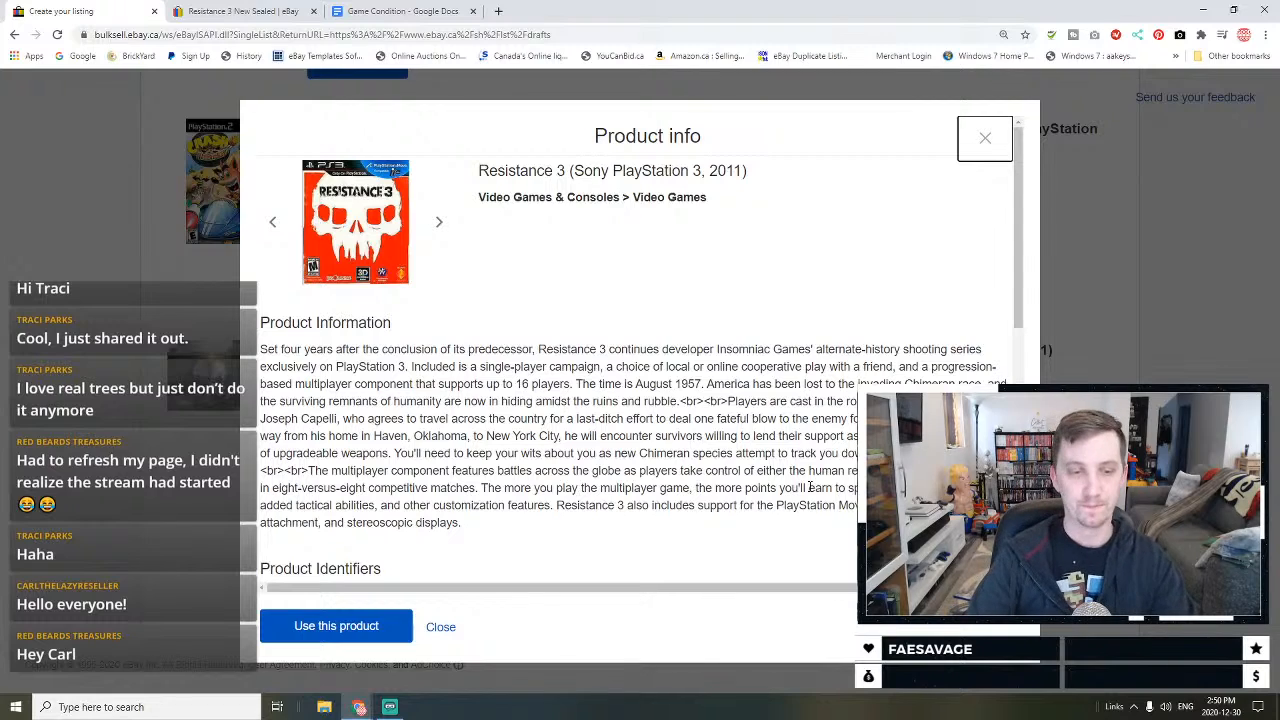
left_click(336, 627)
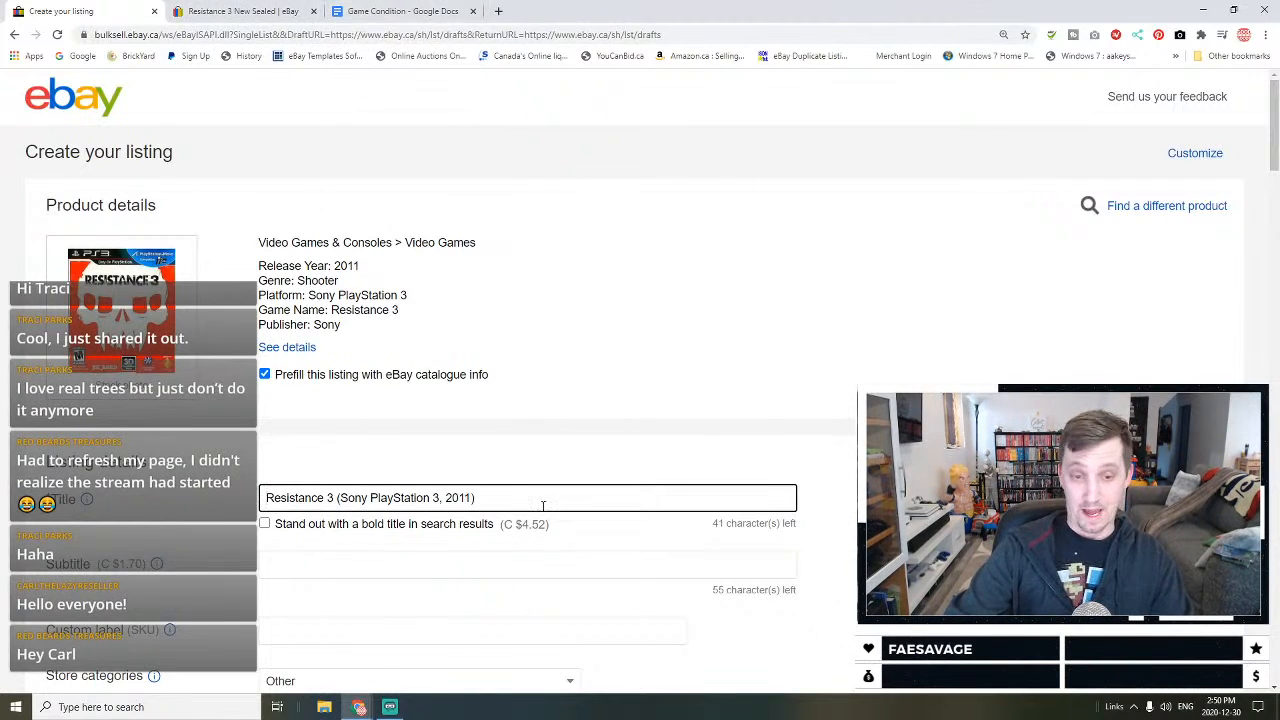
Step: Extend the listing title with "New Sealed Factory Y Fold" and set the first store category to Video Games > Games > Ps3
type("aled. ")
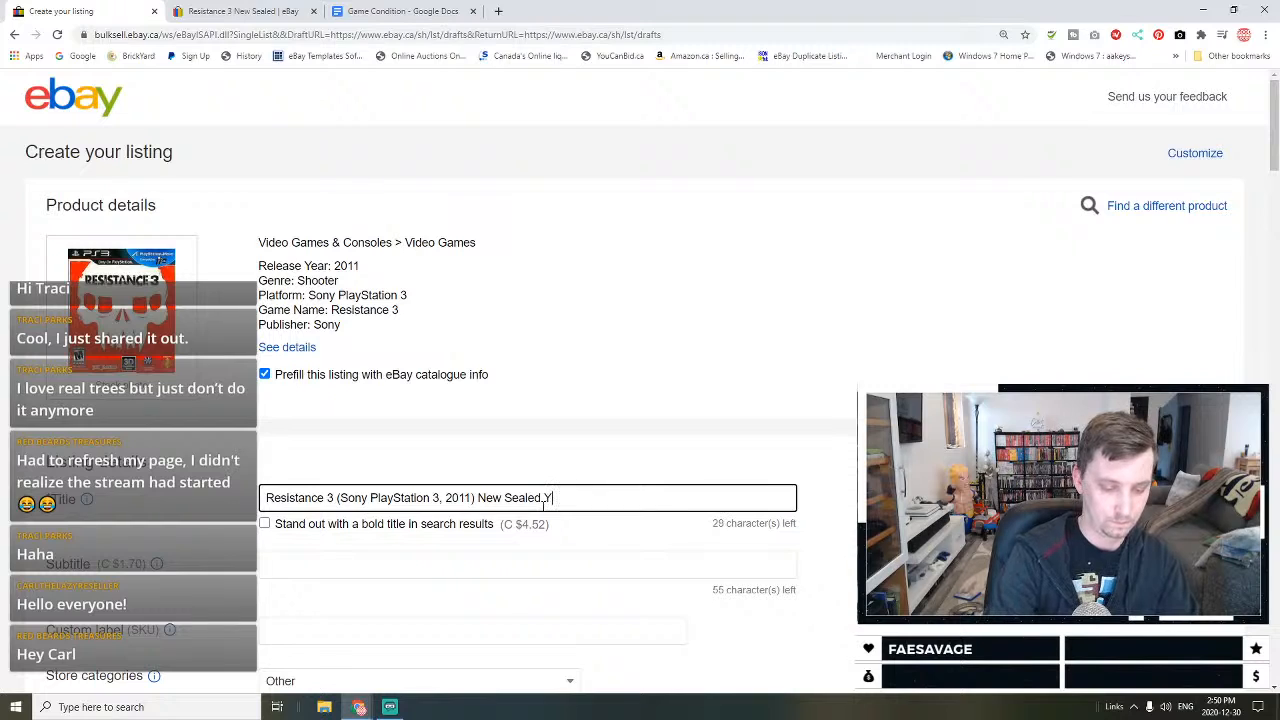
type("Factory Y Fold")
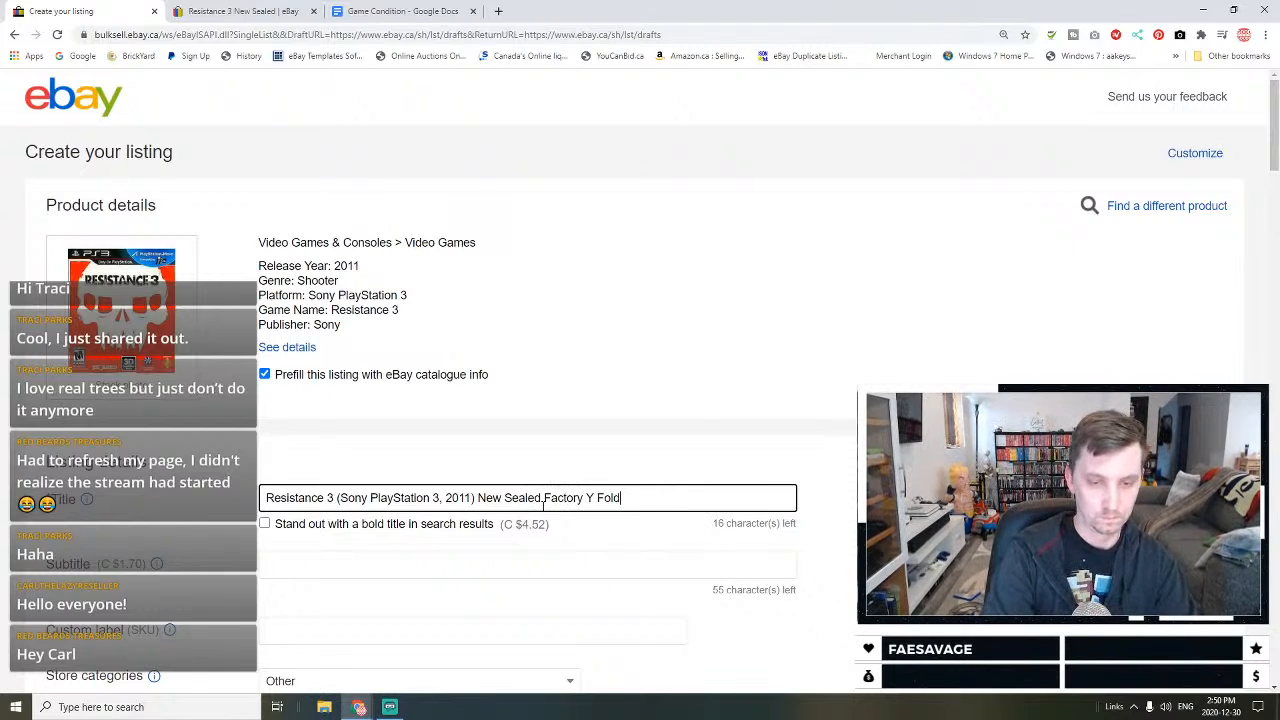
scroll(540, 510, "down", 2)
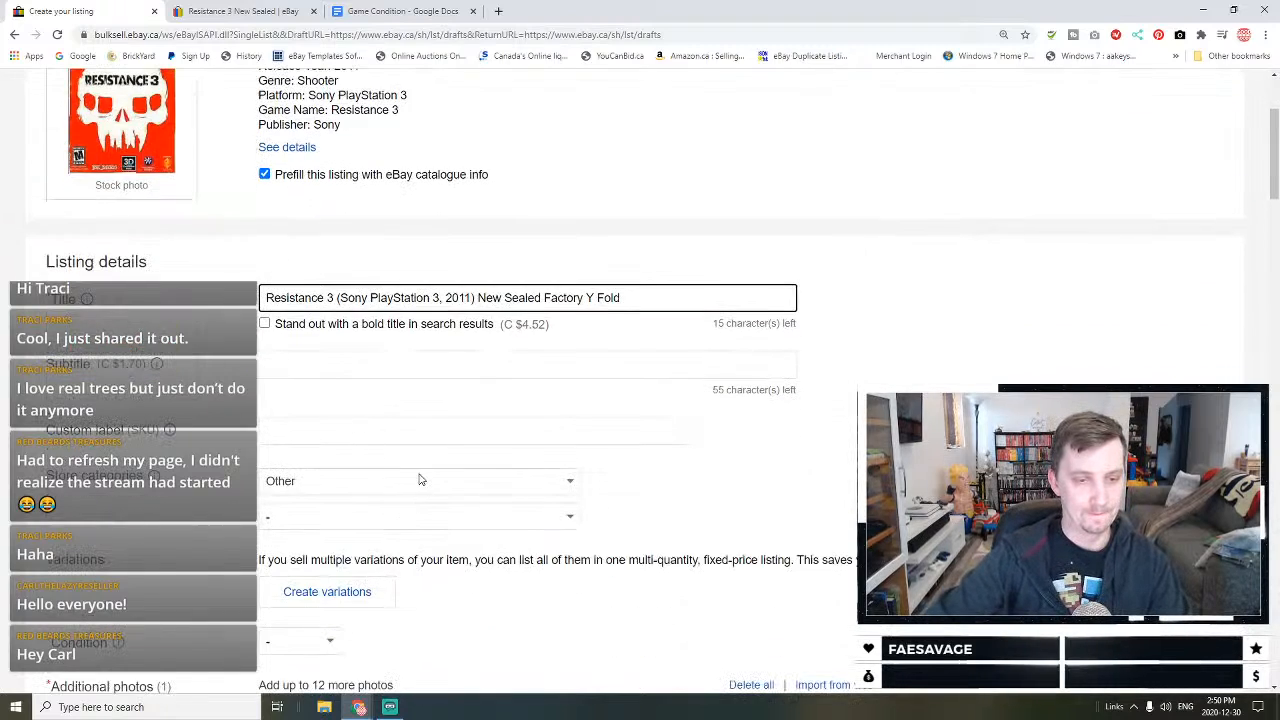
left_click(422, 481)
left_click(380, 203)
Step: Set the item condition to Brand New
scroll(378, 330, "down", 3)
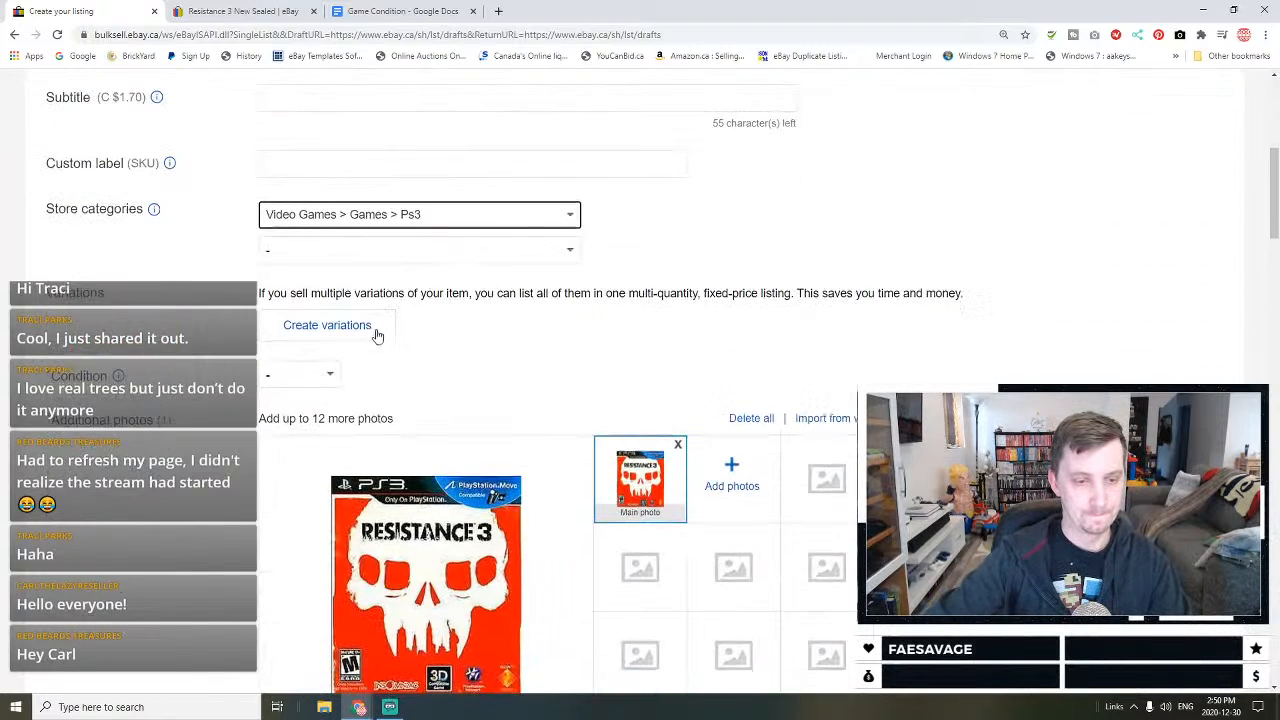
left_click(318, 372)
left_click(300, 414)
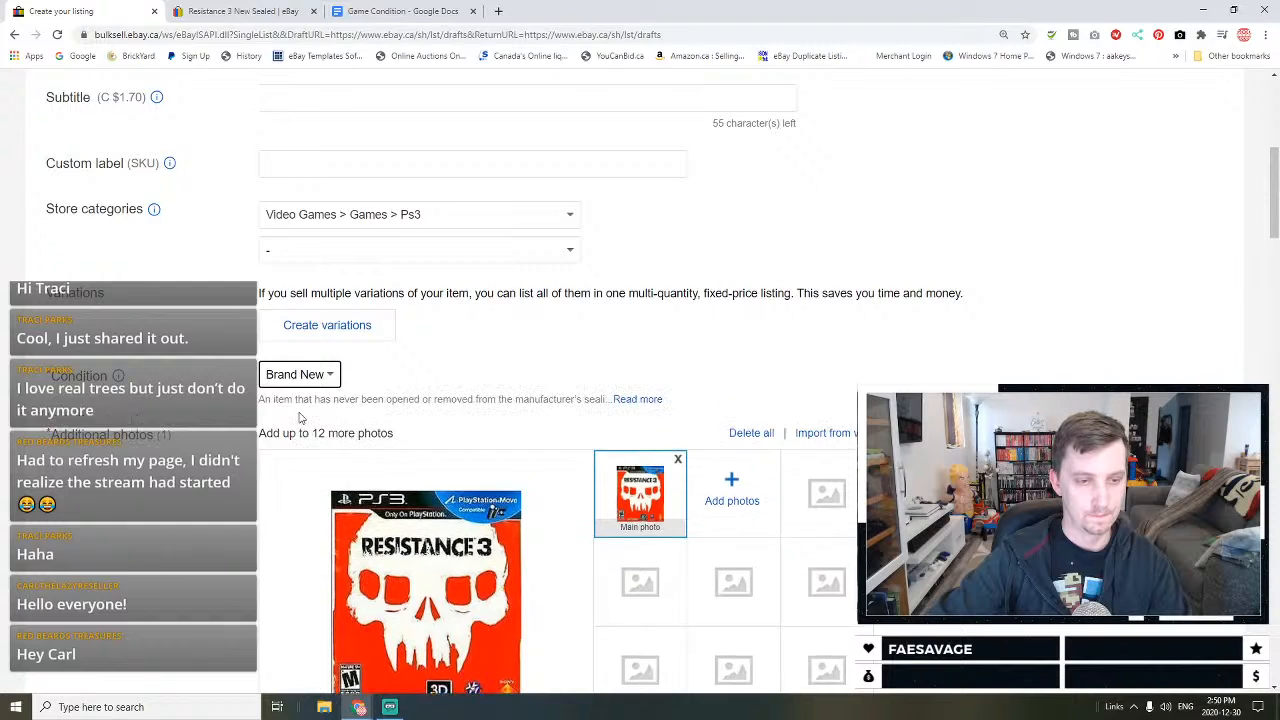
Step: Set the game's rating to M - Mature and its region code to NTSC-U/C (US/Canada)
scroll(300, 416, "down", 5)
scroll(328, 442, "down", 1)
left_click(316, 433)
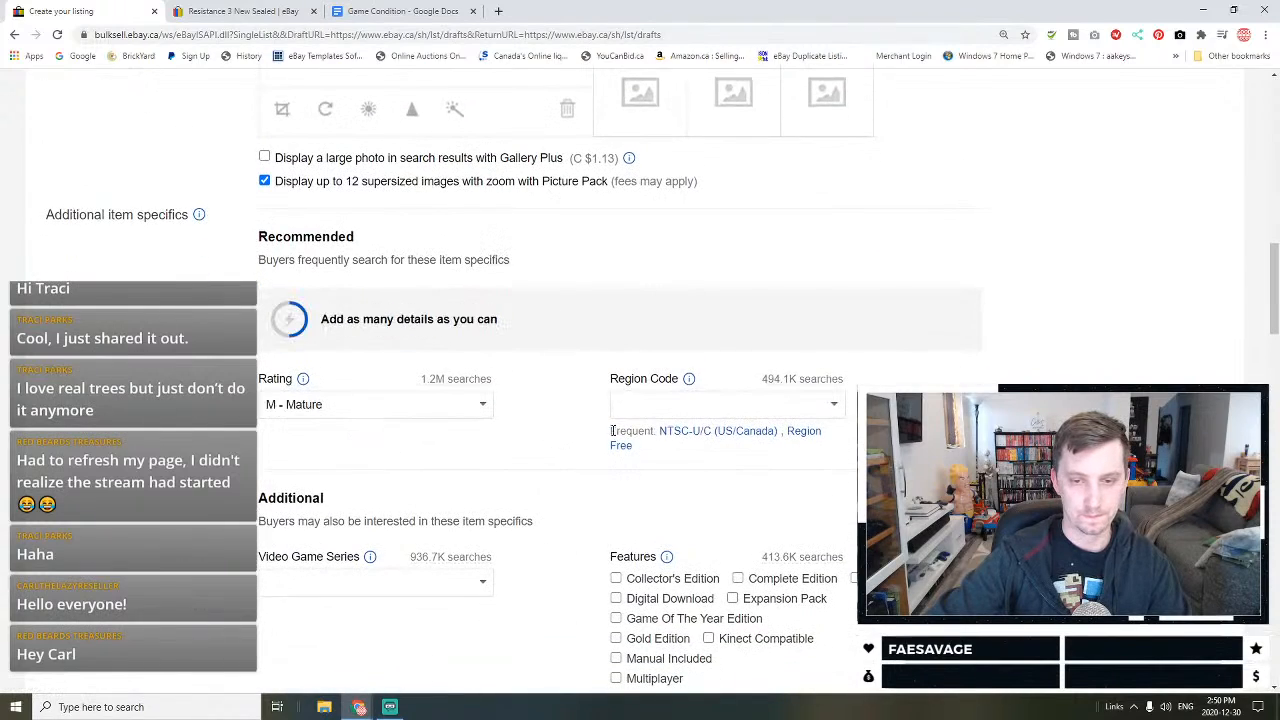
left_click(700, 431)
Step: Set the video game series to "Resistance", correcting the misspelling "Resistence" with the spelling suggestion
scroll(517, 429, "down", 2)
left_click(404, 350)
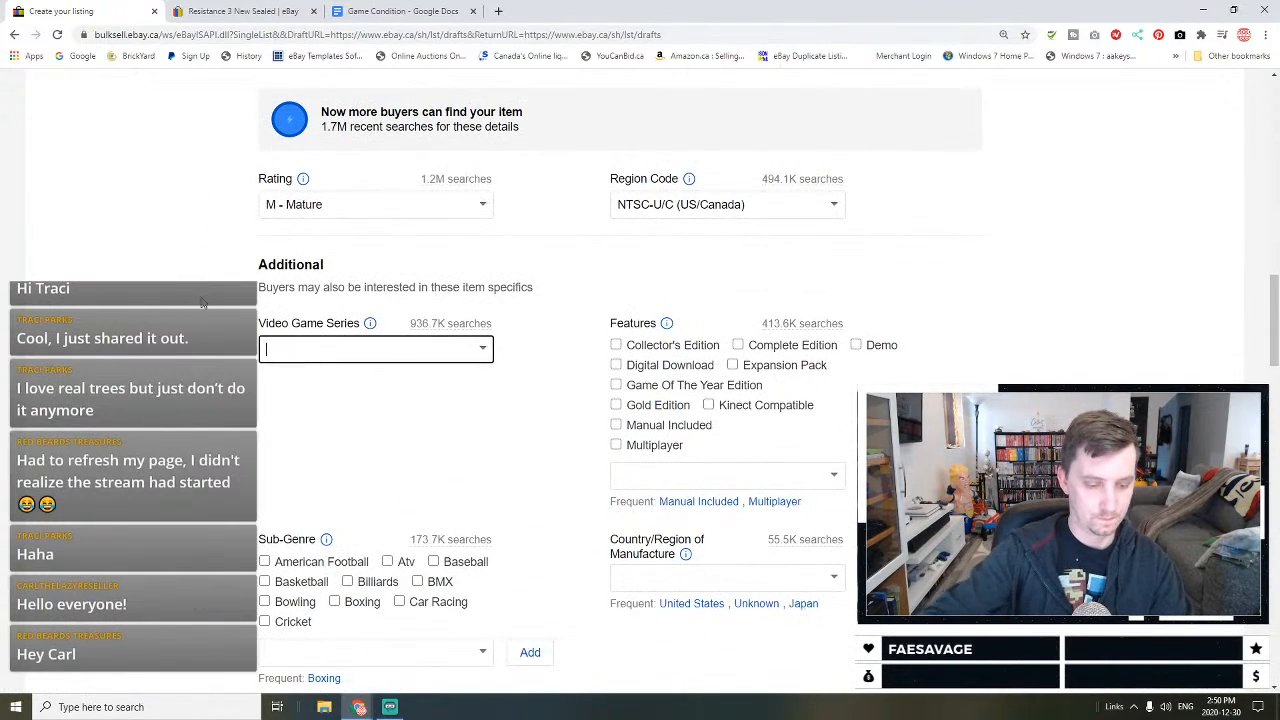
type("Resistence")
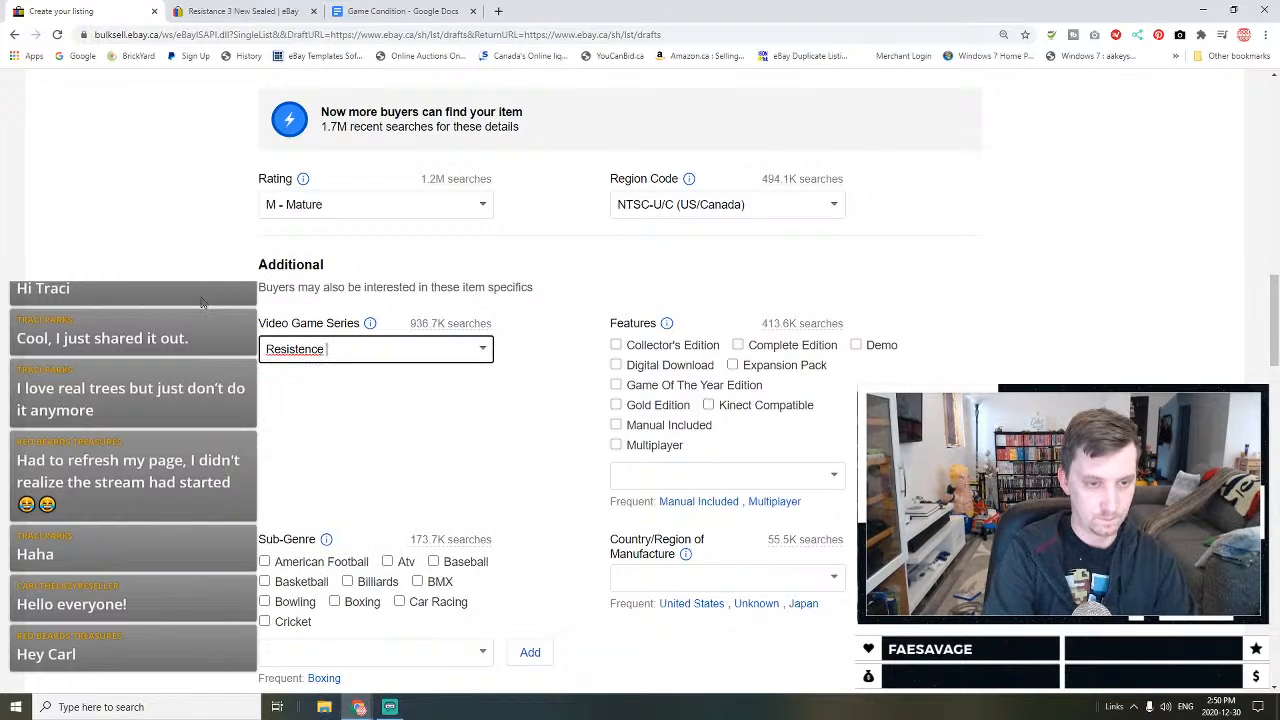
right_click(308, 352)
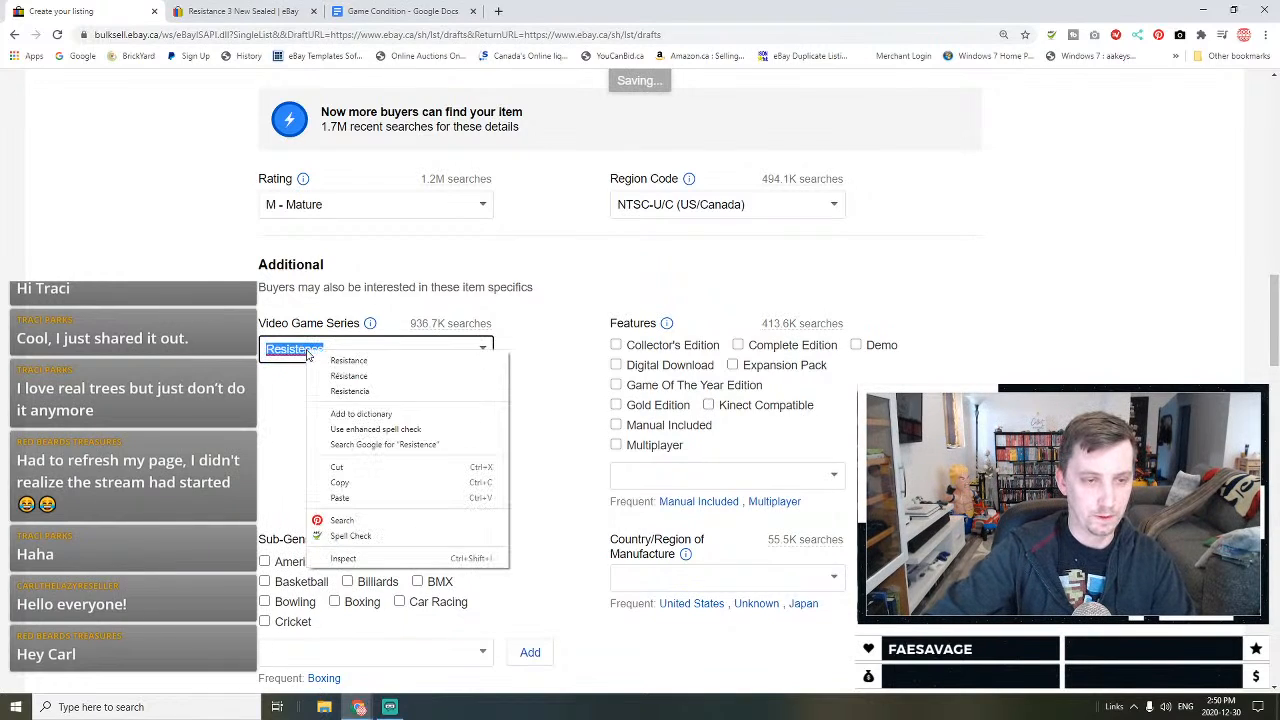
left_click(380, 362)
Step: Complete the additional item specifics with the Manual Included feature, United States as country of manufacture and None as manufacturer warranty
scroll(386, 366, "down", 2)
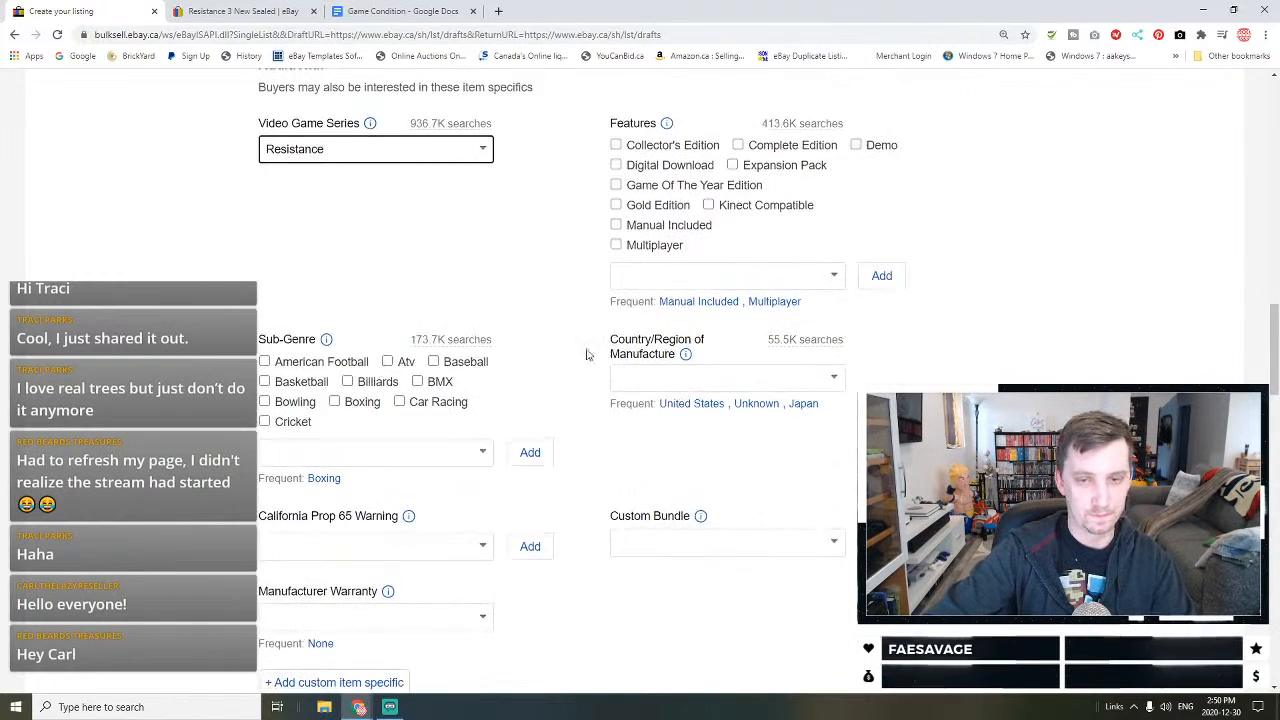
left_click(699, 302)
left_click(681, 387)
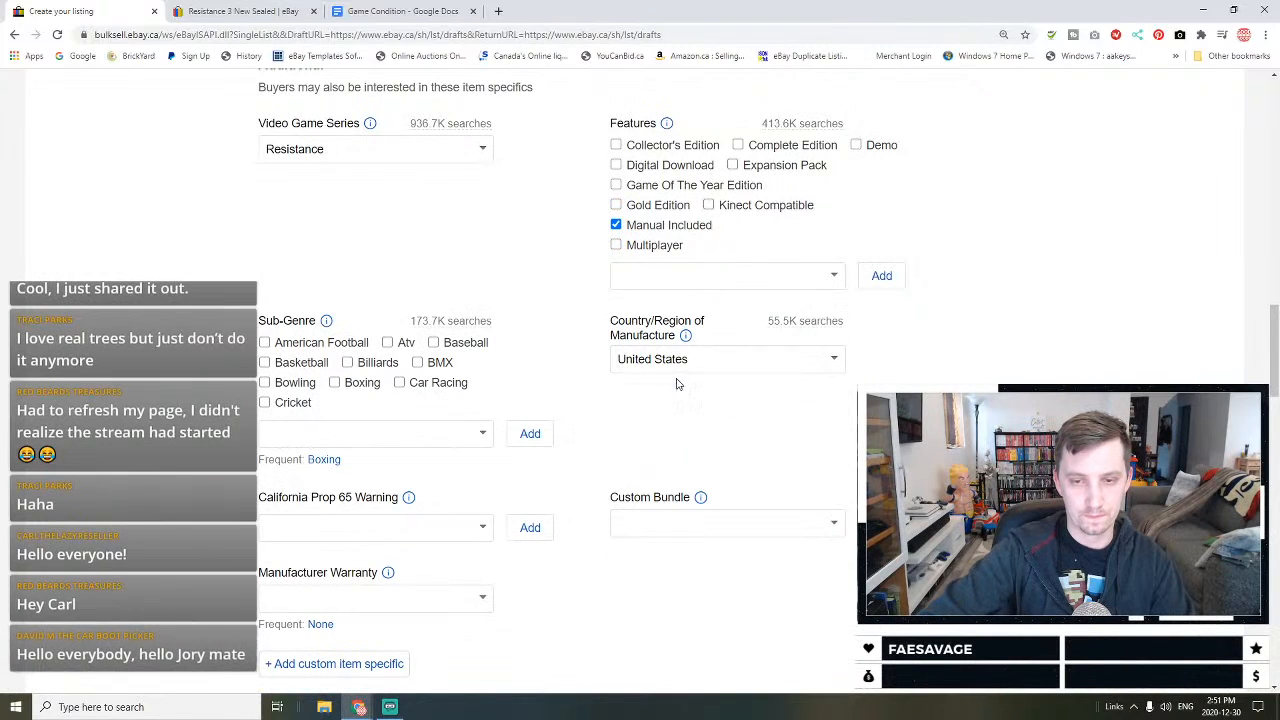
scroll(352, 283, "down", 5)
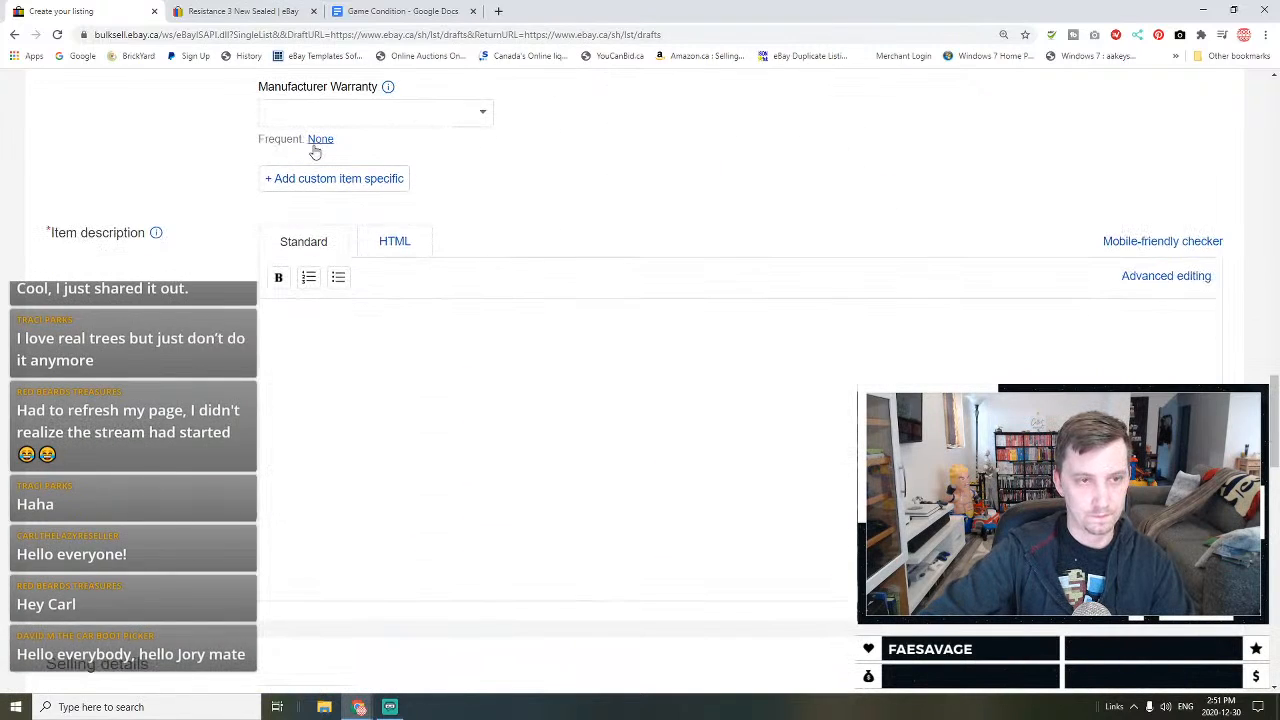
left_click(318, 140)
Step: Enter "New sealed" as the item description
left_click(368, 399)
type("New sealed")
scroll(358, 404, "down", 1)
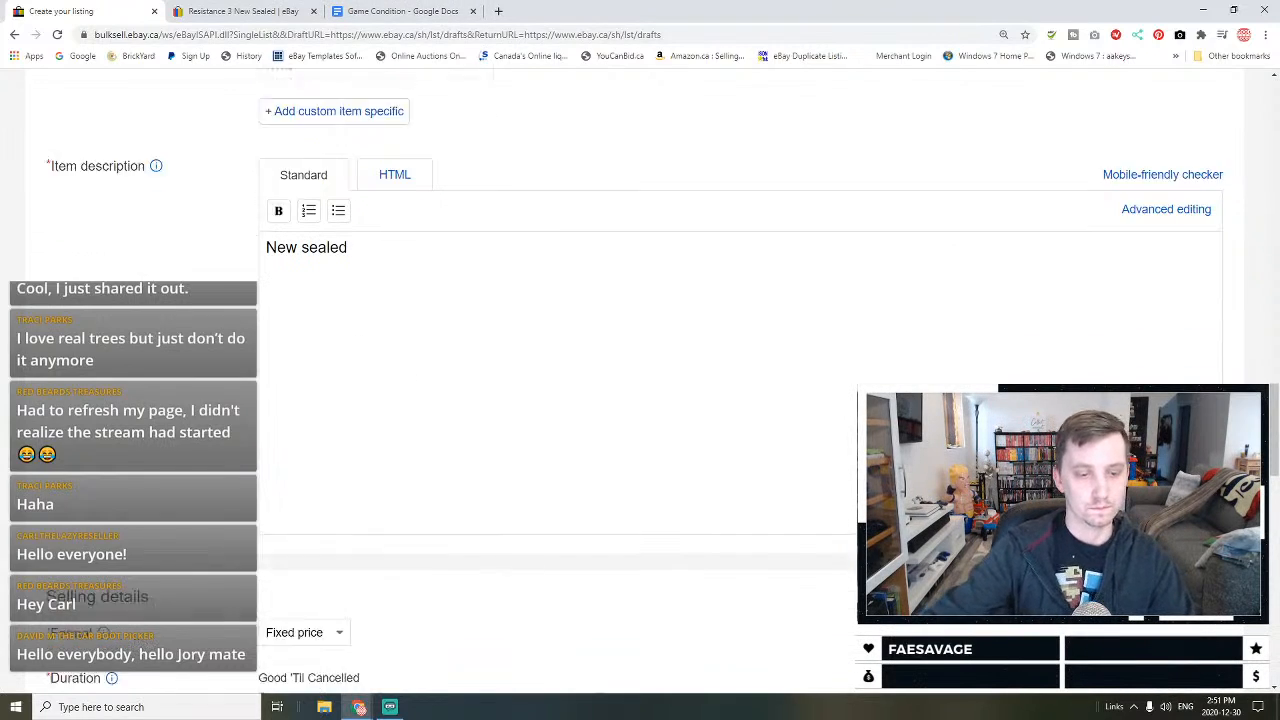
Step: Set the Buy It Now price to C $27.95 and let buyers make offers
scroll(314, 572, "down", 3)
left_click(322, 432)
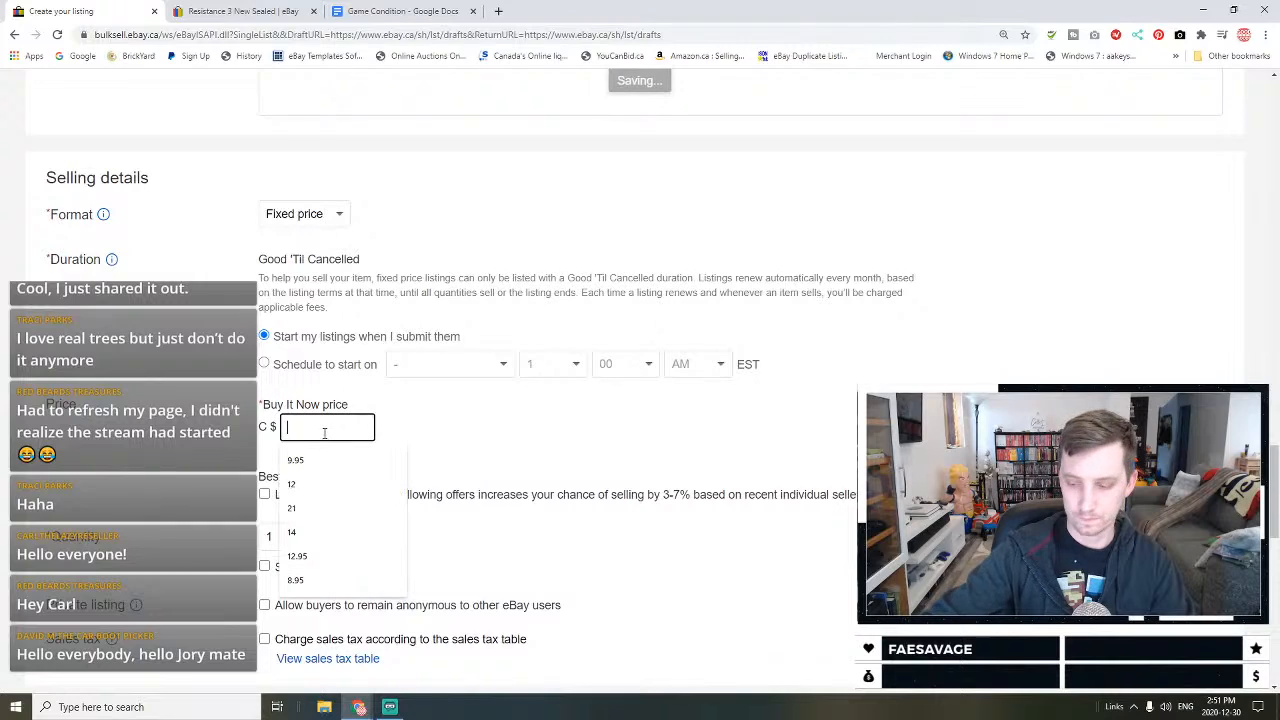
type("27.95")
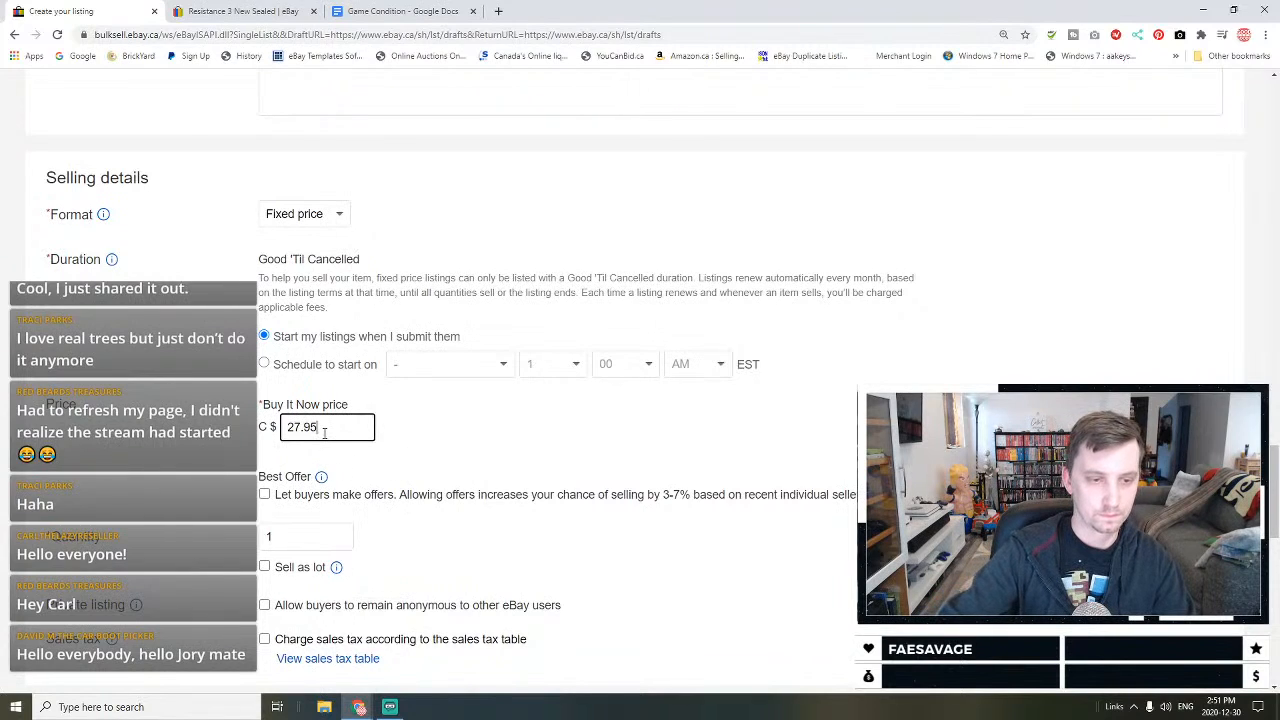
left_click(478, 494)
Step: Turn on the promoted listing boost and save the Resistance 3 listing as a draft
scroll(476, 497, "down", 2)
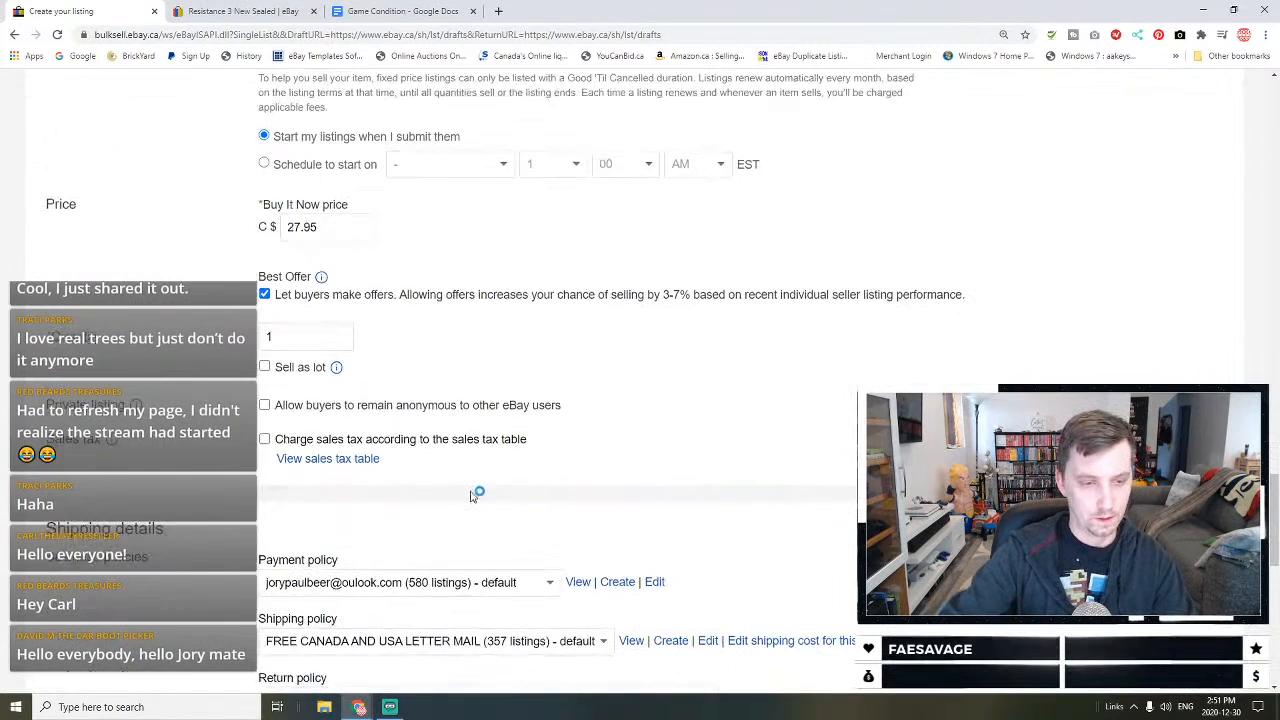
scroll(478, 497, "down", 5)
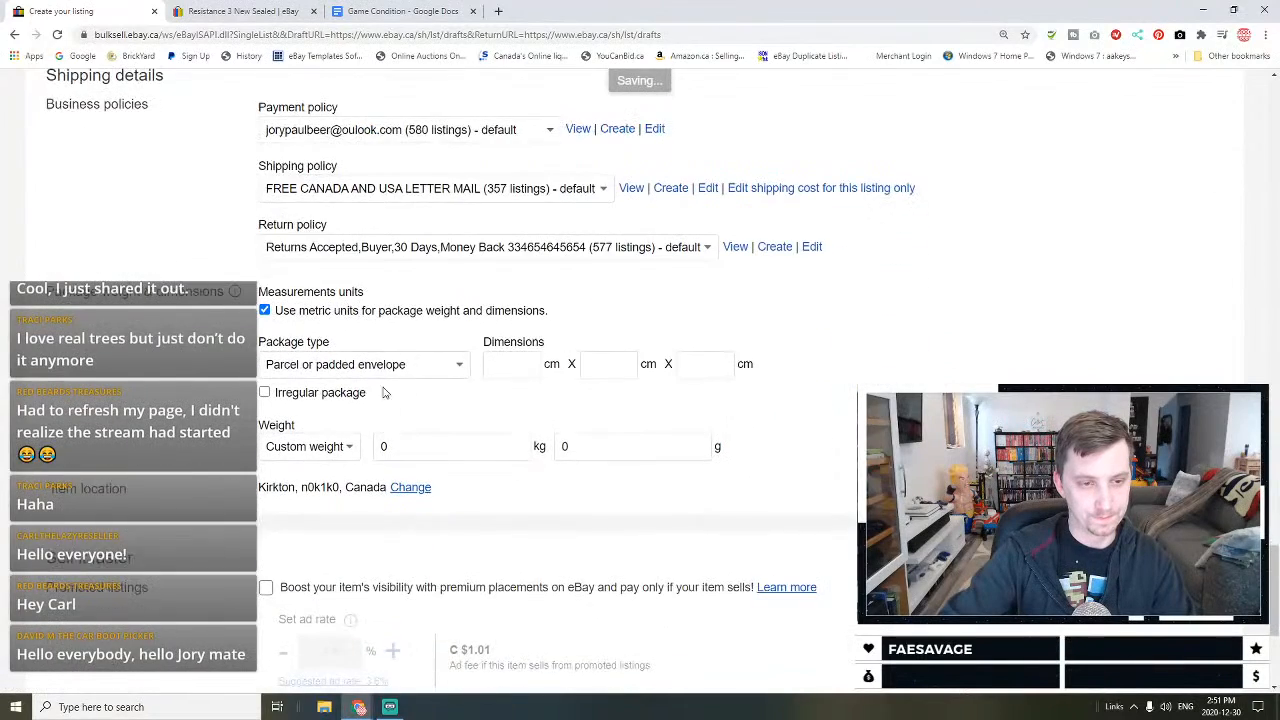
scroll(390, 380, "down", 3)
left_click(394, 326)
scroll(417, 600, "down", 1)
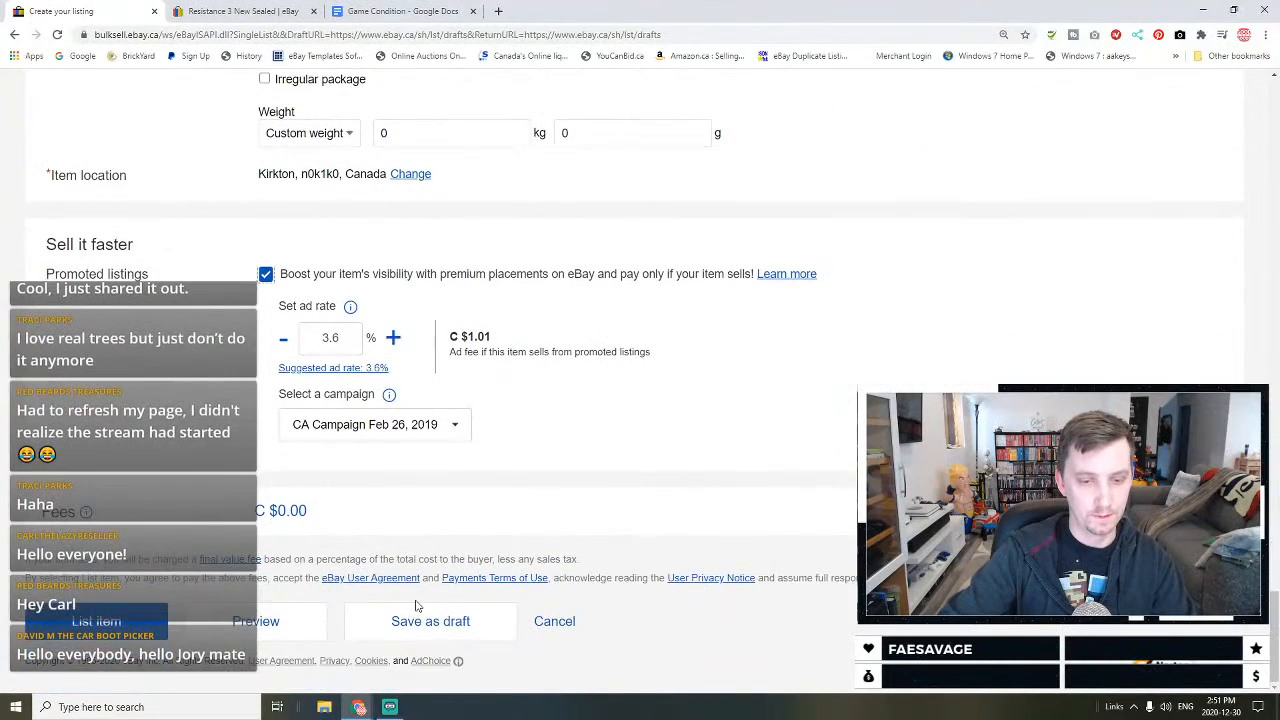
left_click(438, 618)
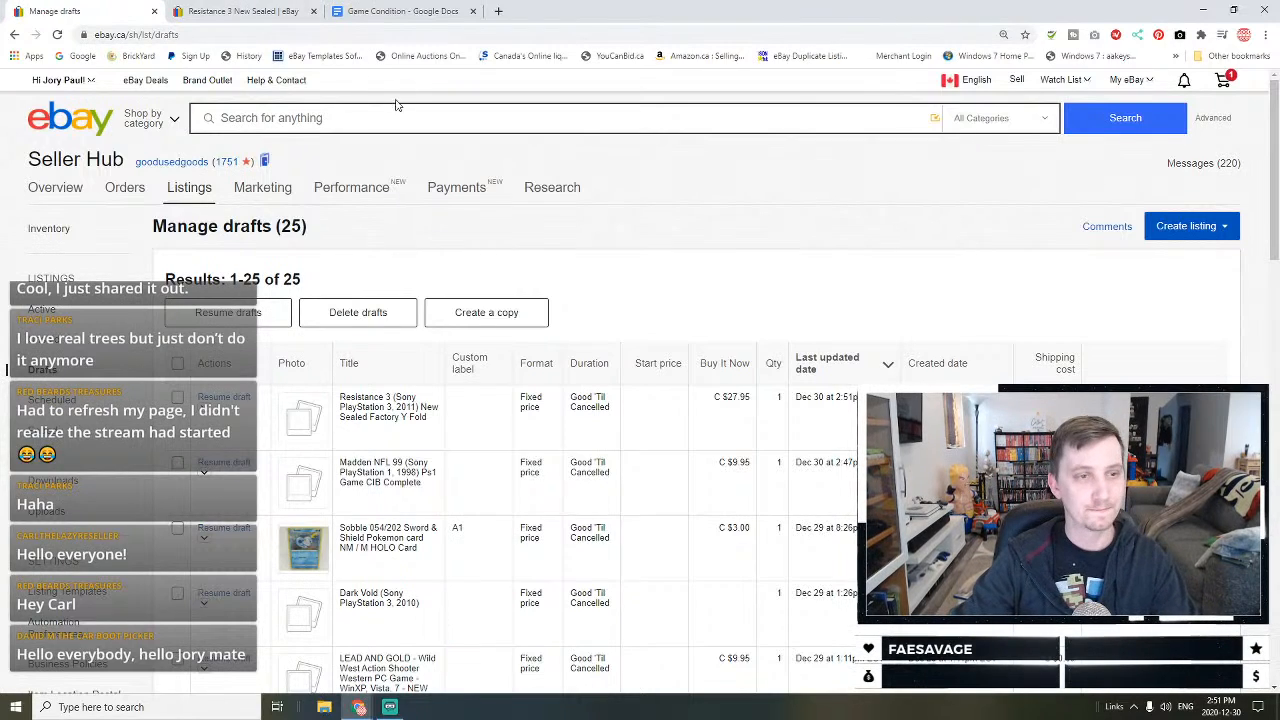
Step: Search eBay for "Genji Days of Blade Ps3 new sealed" and review the asking prices of the active listings
left_click(347, 112)
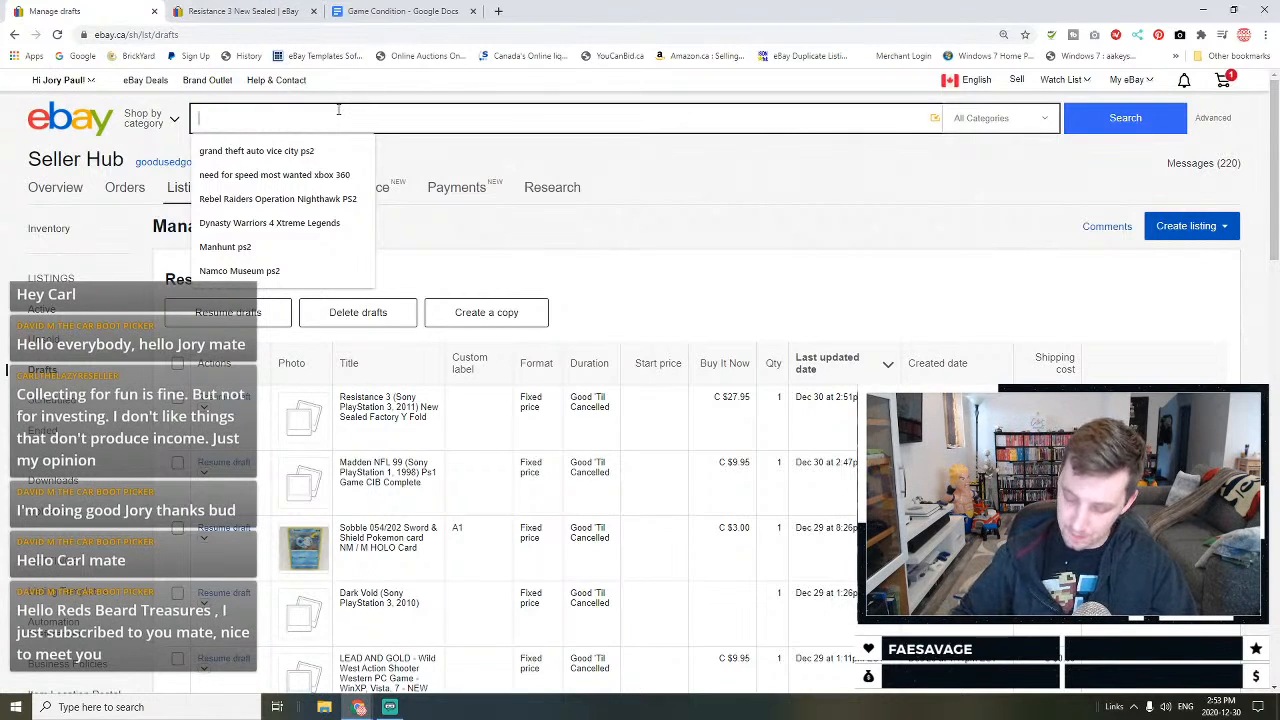
type("Gen")
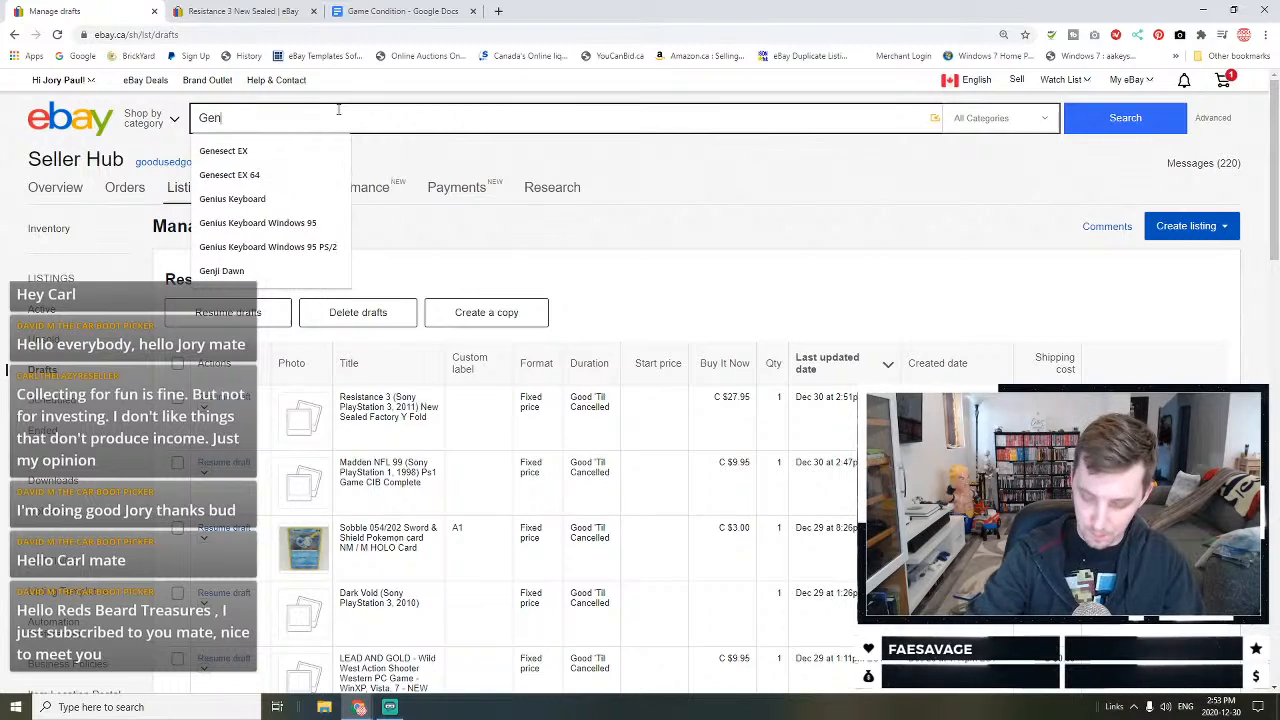
type("ji")
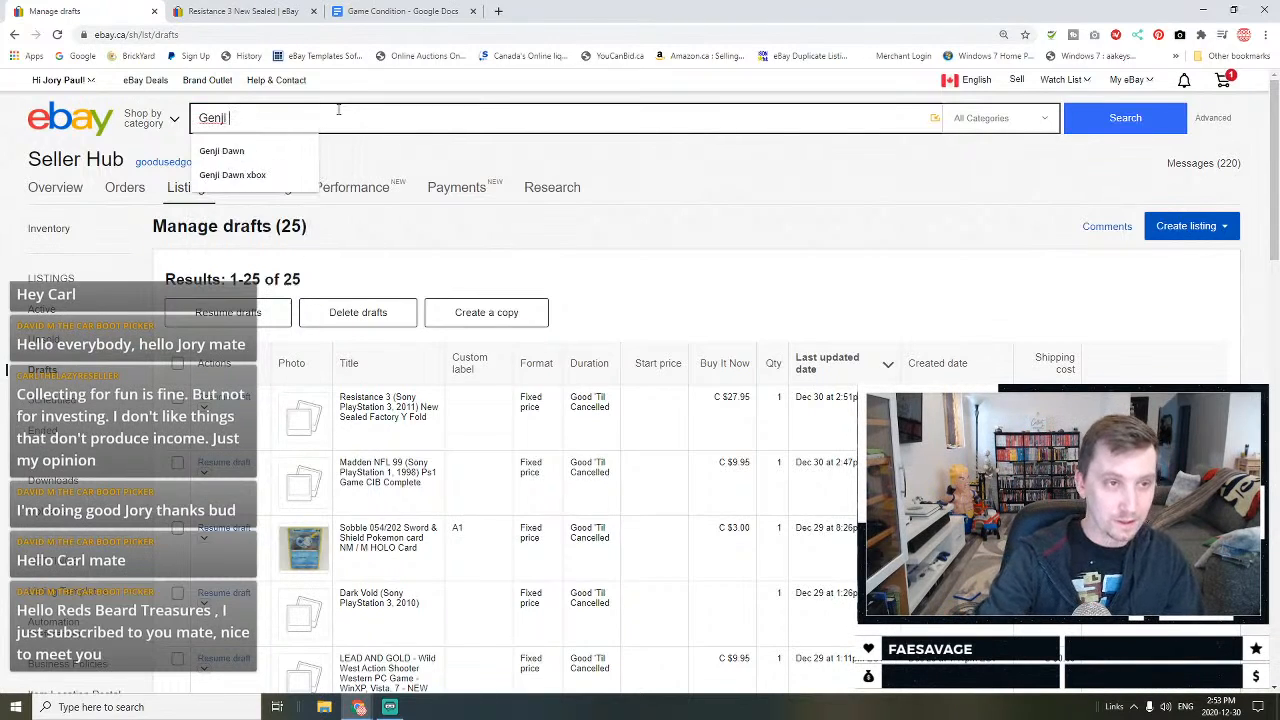
type(" Days of B")
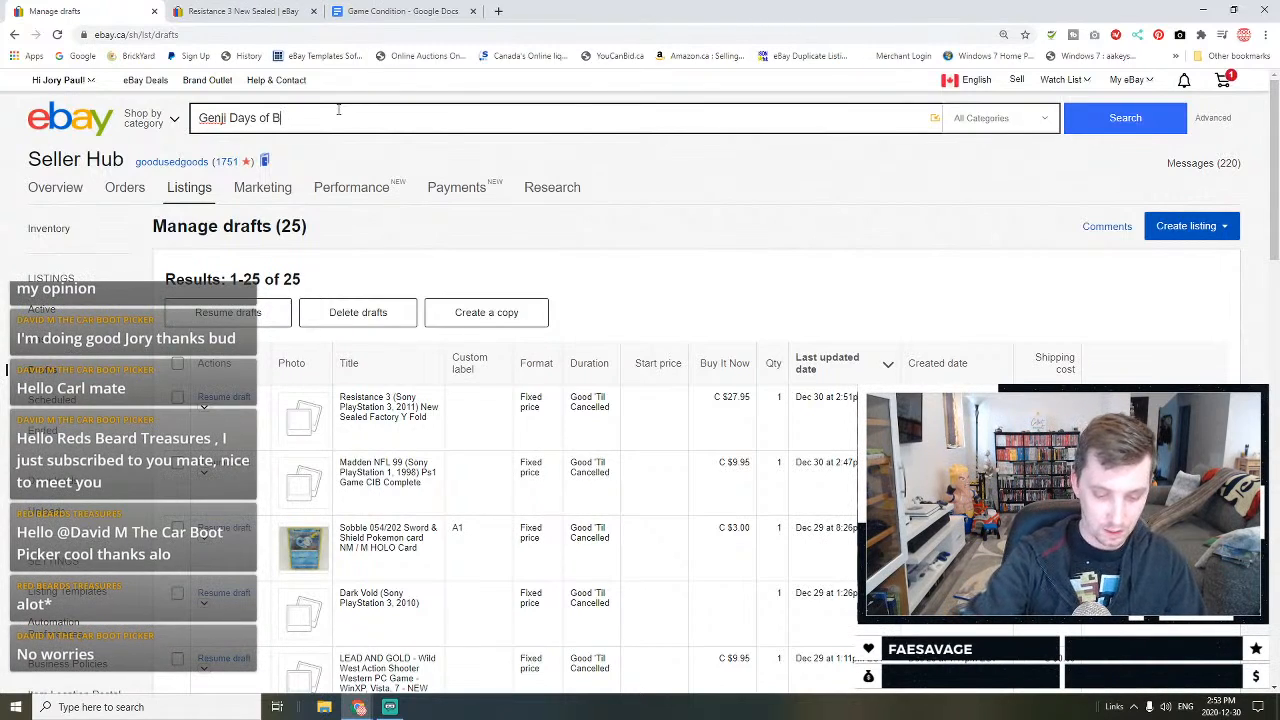
type("lade")
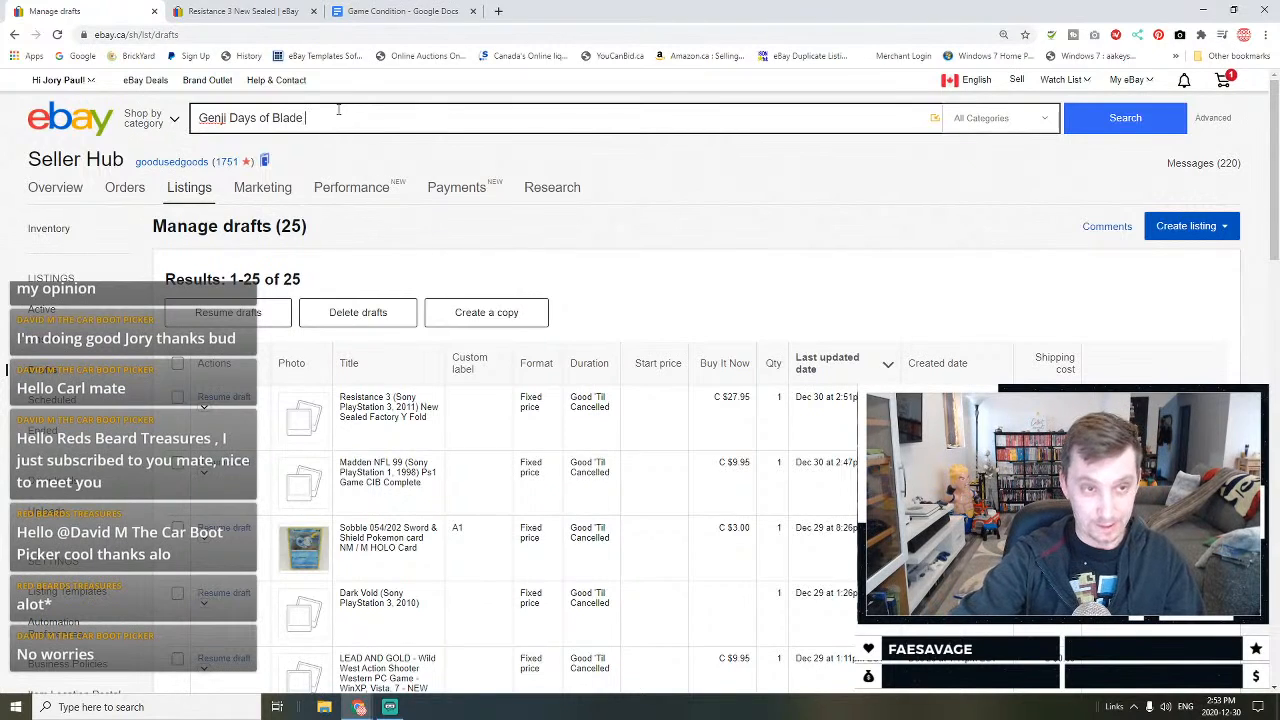
type(" Ps3")
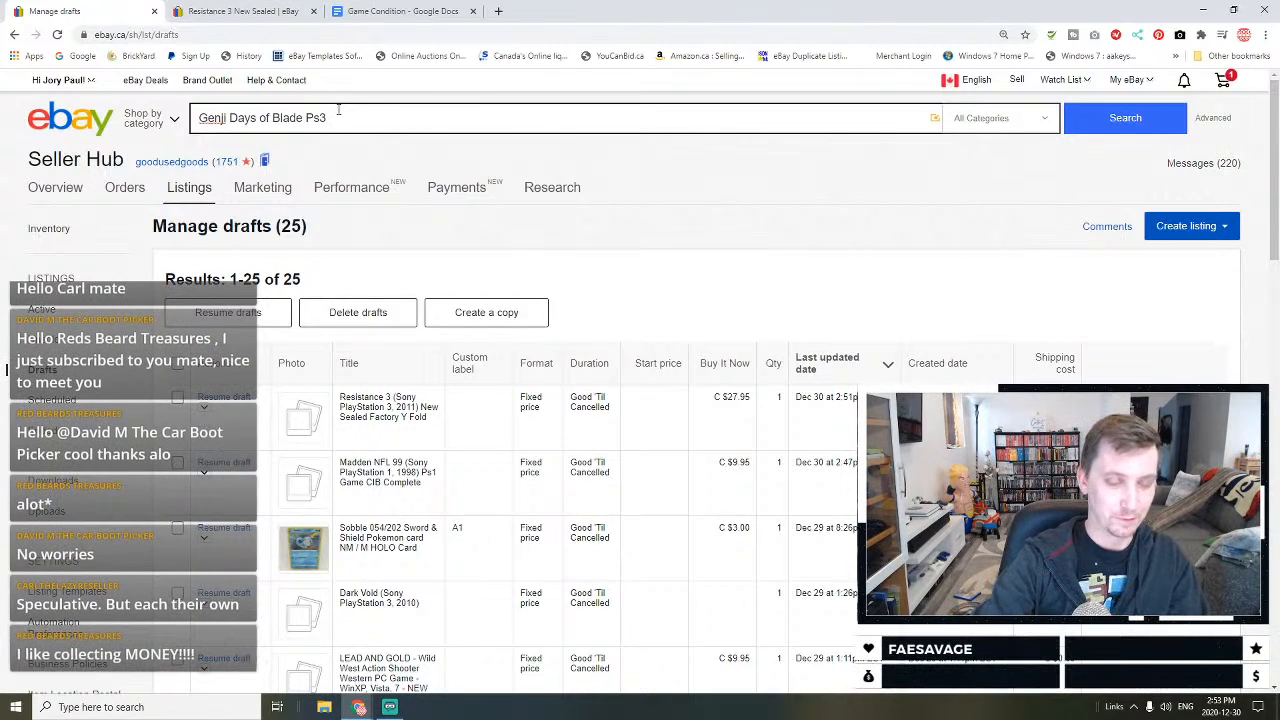
type("new sealed")
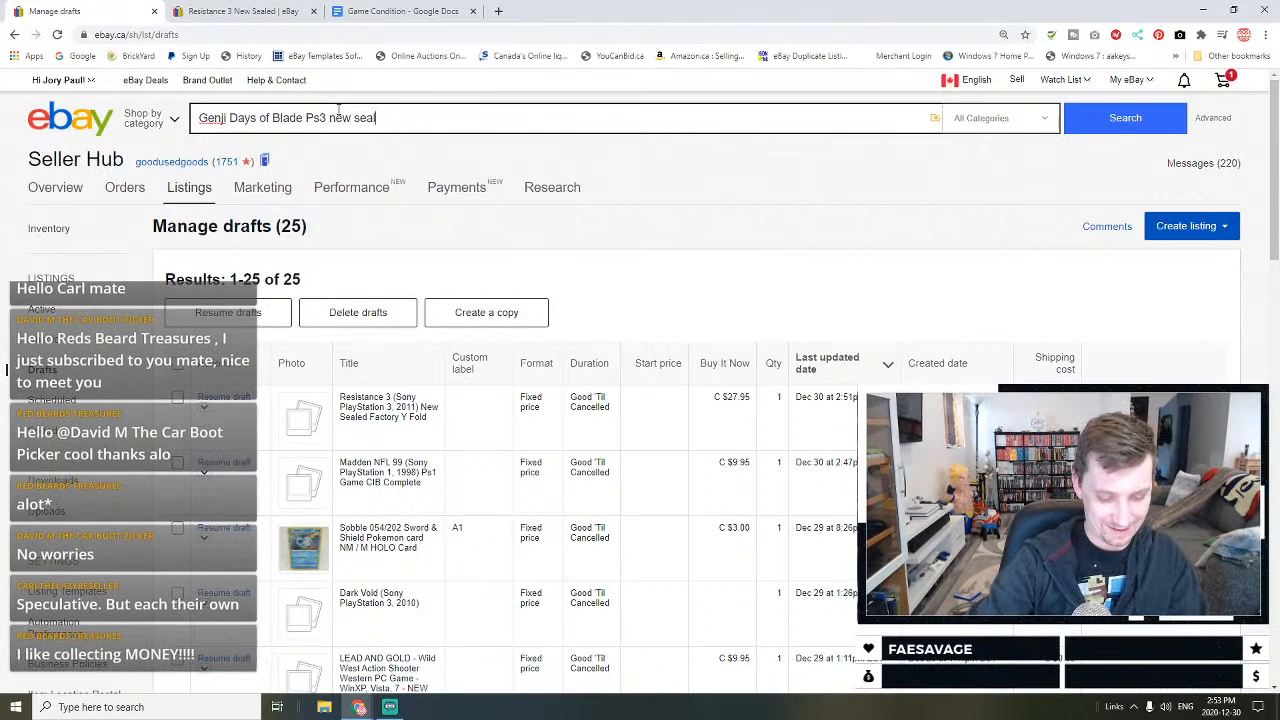
key("Return")
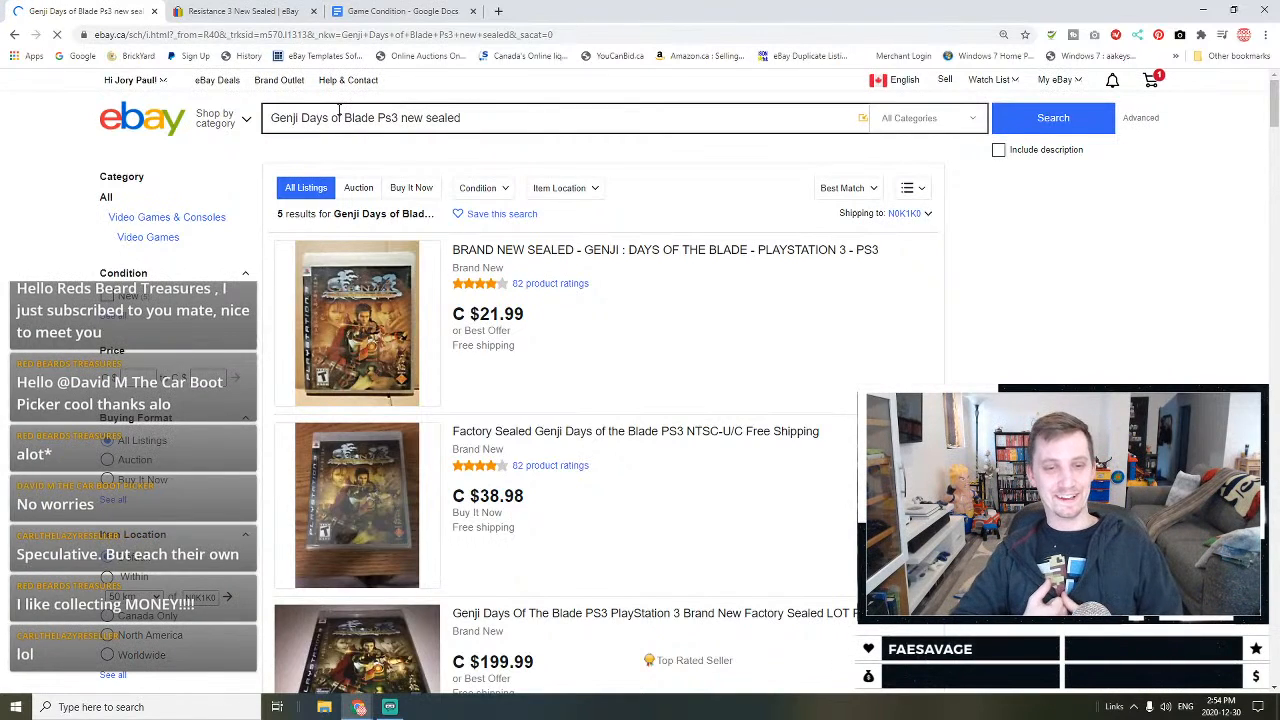
scroll(625, 548, "down", 3)
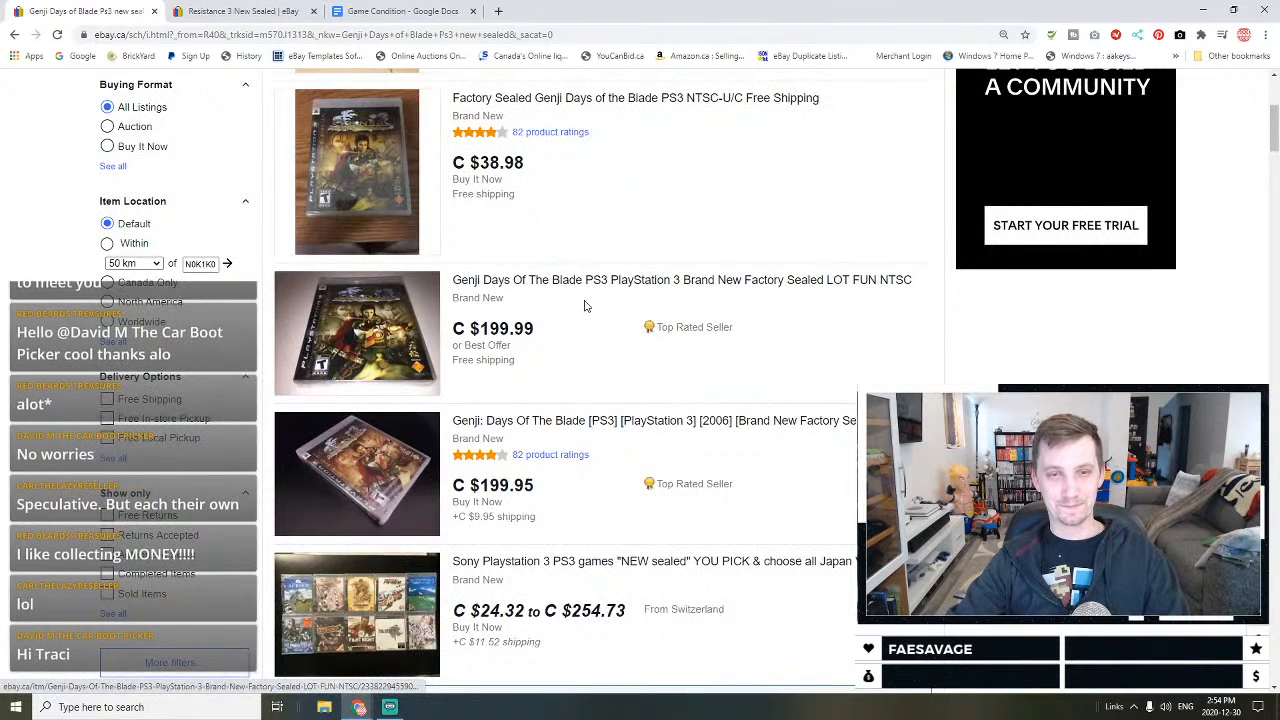
scroll(560, 300, "down", 2)
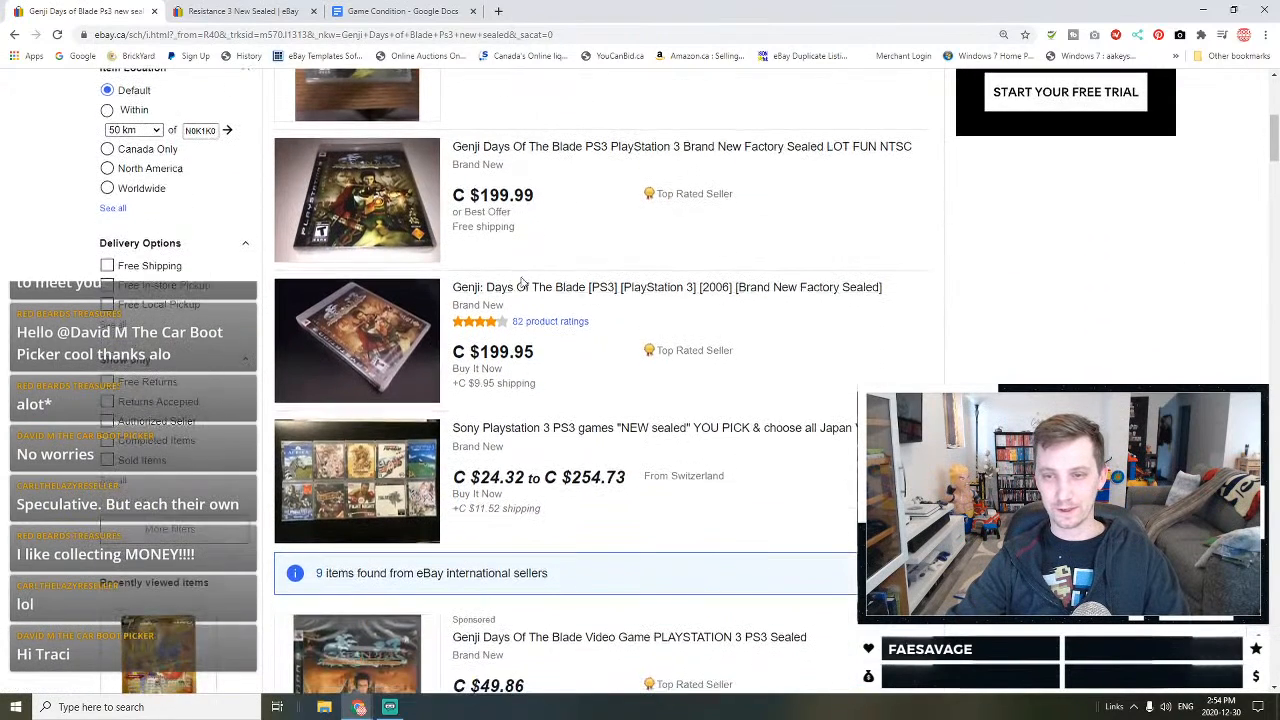
scroll(603, 323, "up", 1)
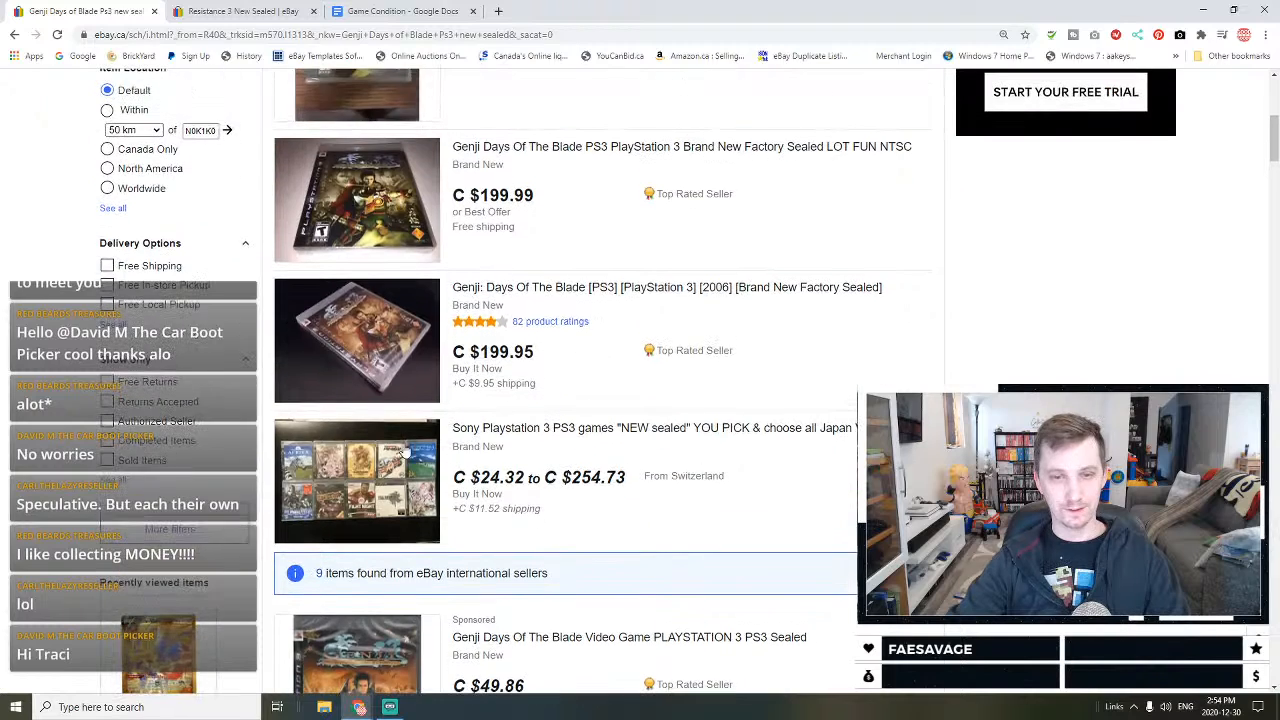
Step: Limit the Genji search to completed items and examine the ended and sold listings for comparable prices
left_click(141, 447)
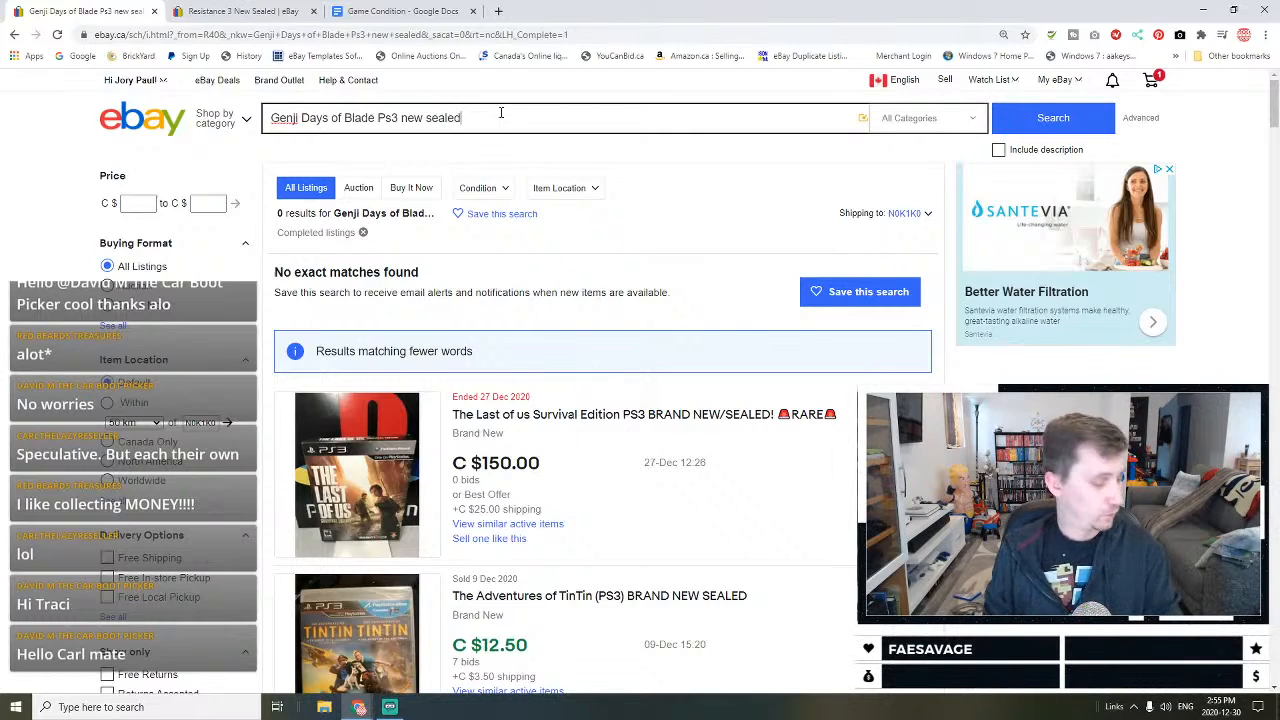
scroll(437, 236, "down", 1)
scroll(437, 236, "up", 1)
scroll(437, 236, "down", 5)
scroll(437, 236, "down", 14)
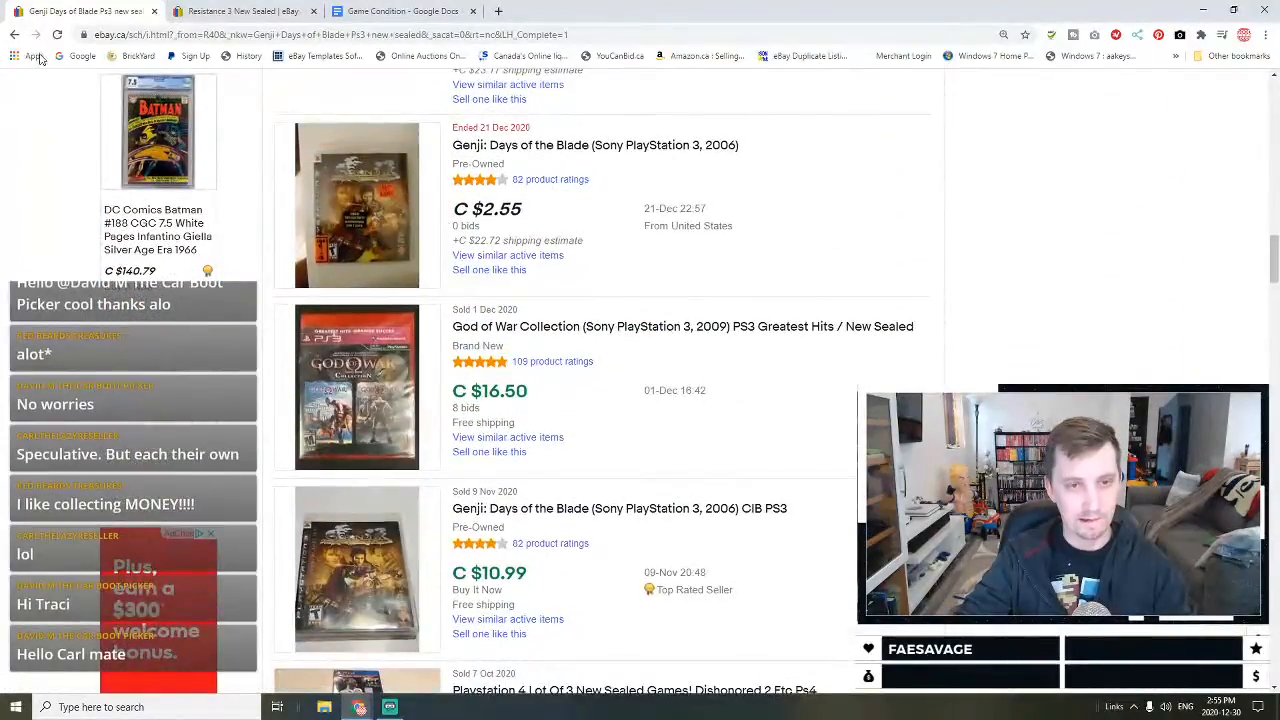
Step: Return to the active search results and copy the title "Factory Sealed Genji Days of the Blade PS3 NTSC-U/C Free Shipping"
left_click(14, 34)
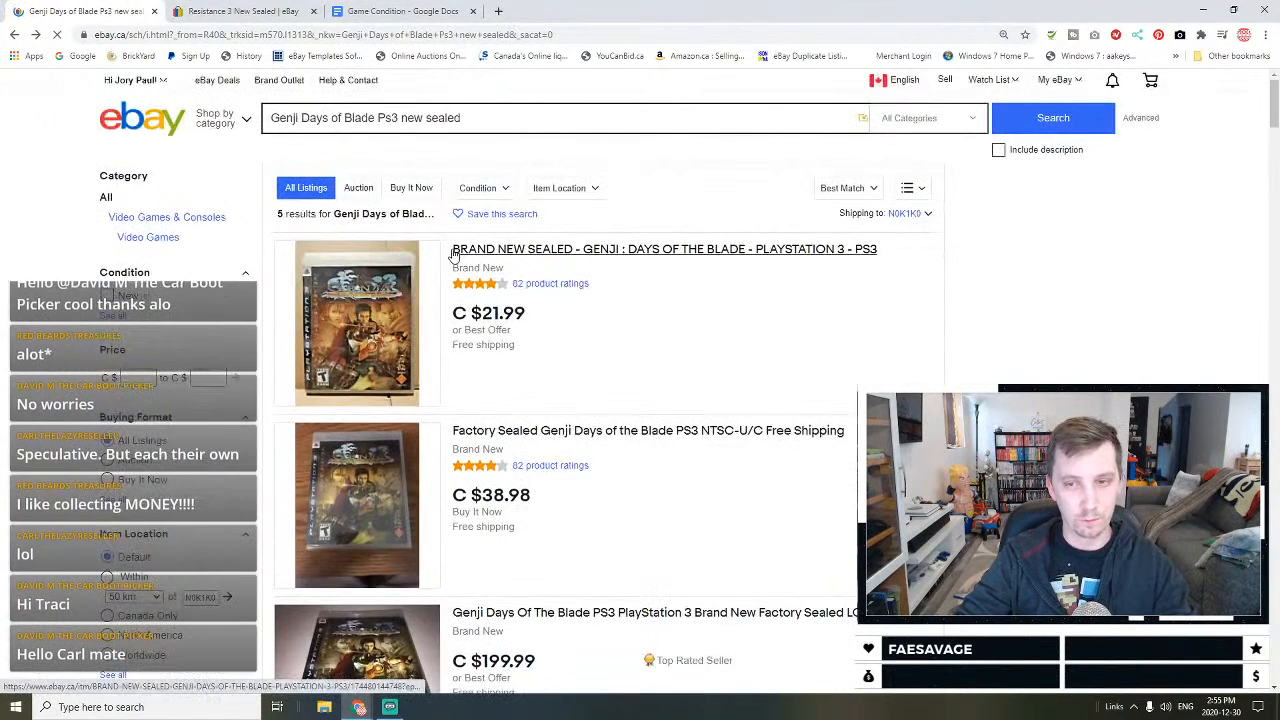
left_click_drag(448, 430, 845, 431)
key("ctrl+c")
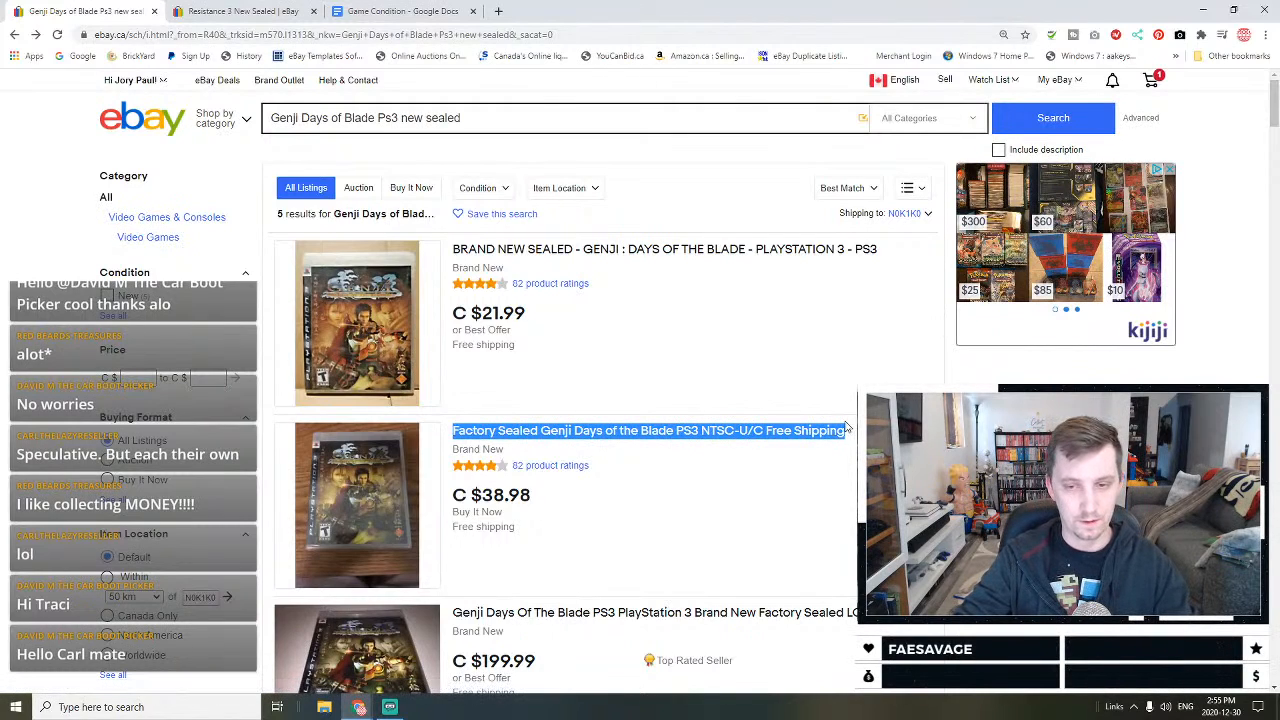
left_click(213, 8)
scroll(517, 357, "up", 5)
left_click(85, 11)
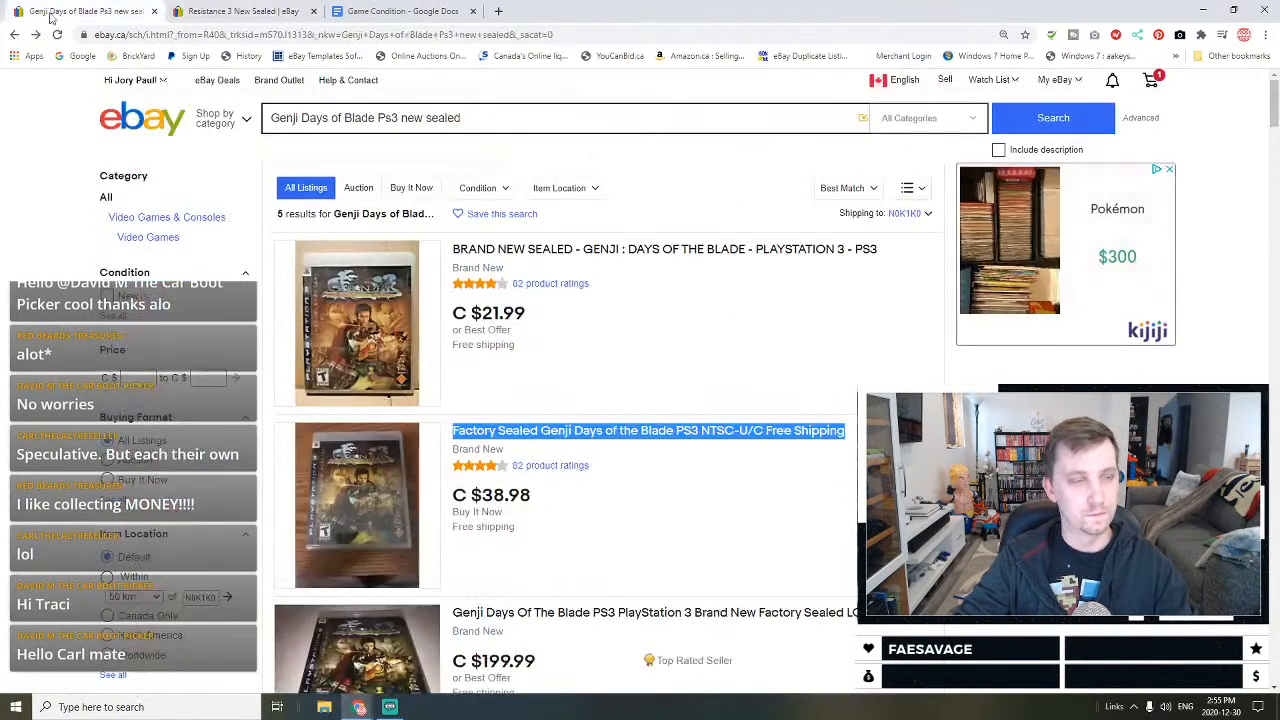
Step: Start a new single listing from the drafts page with the copied title, using the catalogue product Genji: Days of the Blade (Sony PlayStation 3, 2006)
left_click(15, 34)
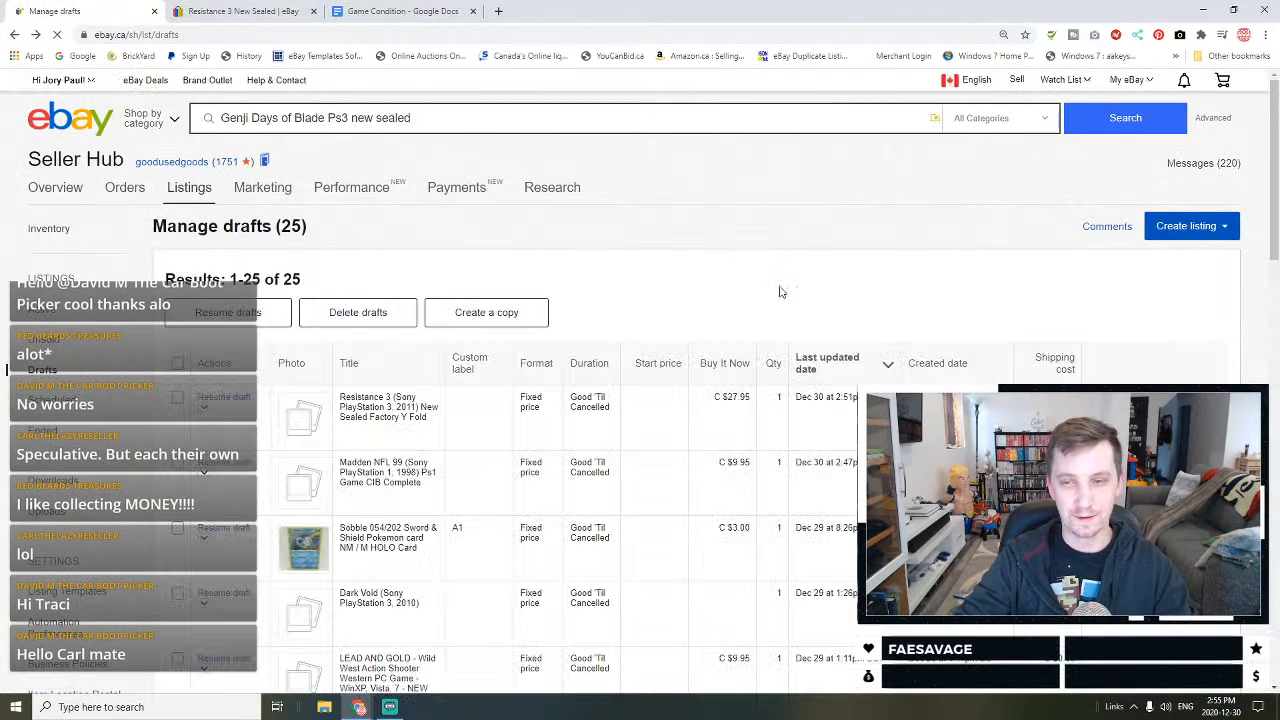
left_click(1188, 226)
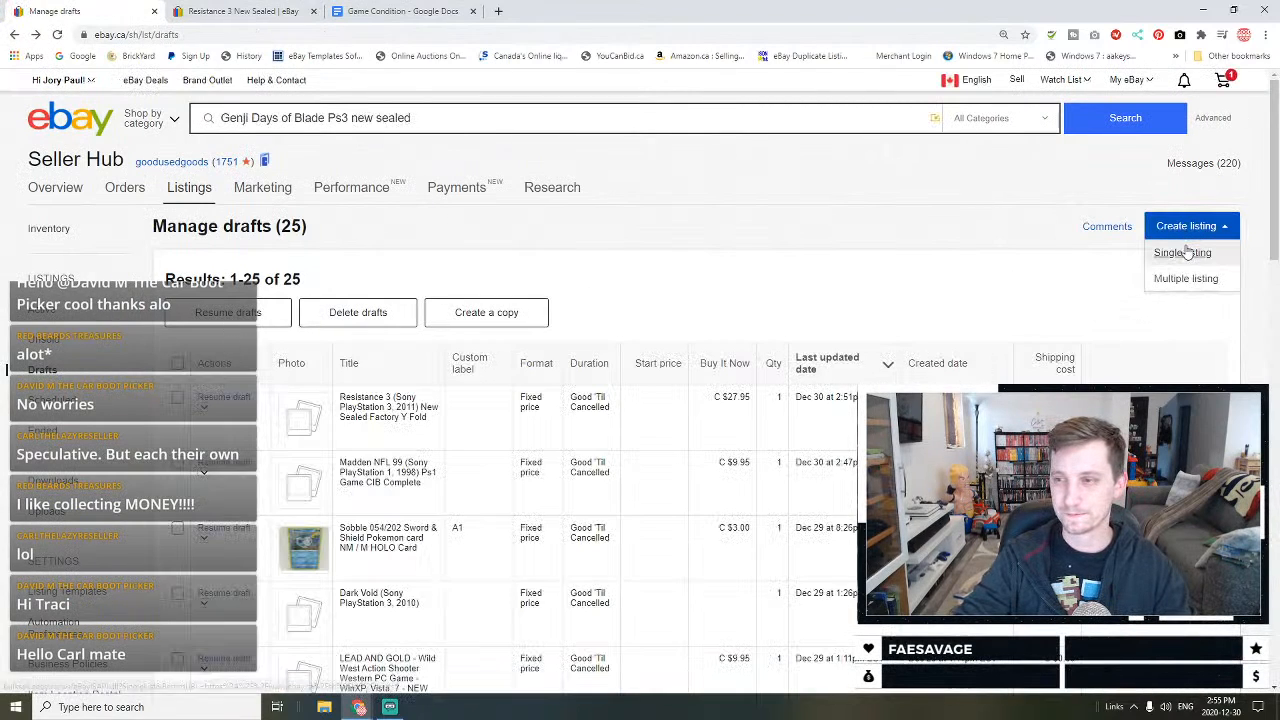
left_click(1186, 254)
left_click(331, 209)
key("ctrl+v")
left_click(1028, 208)
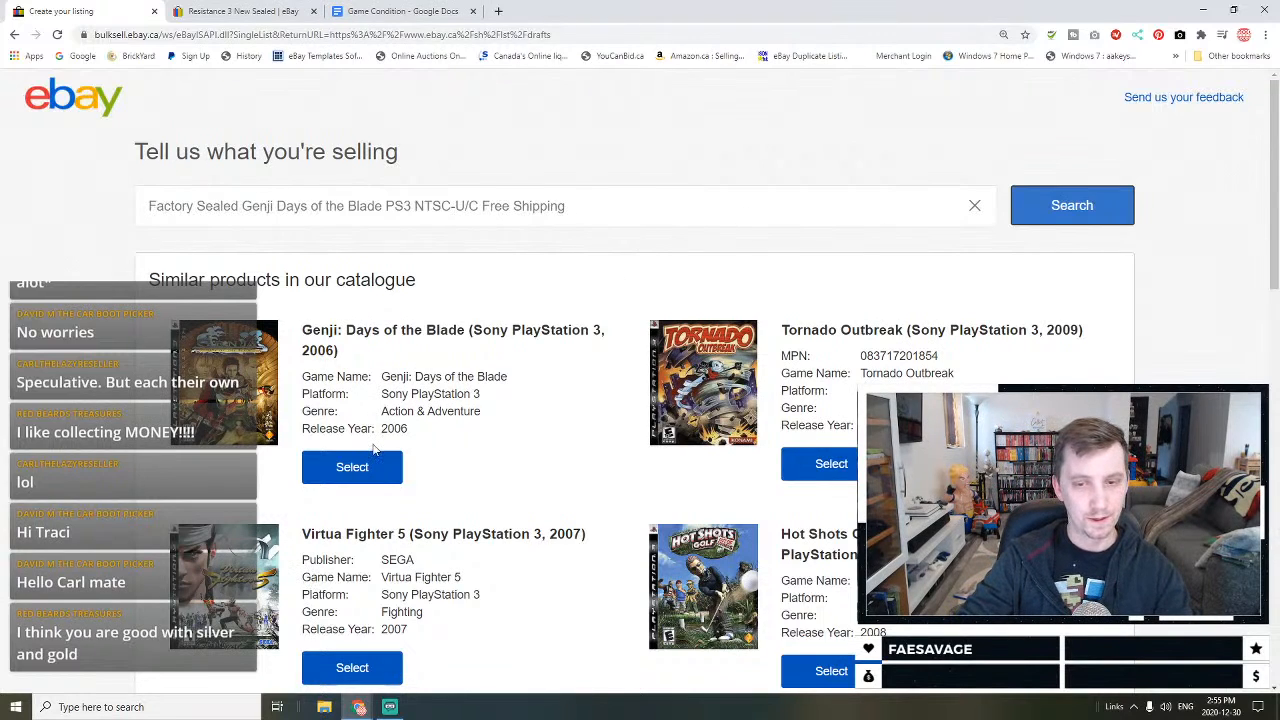
left_click(349, 467)
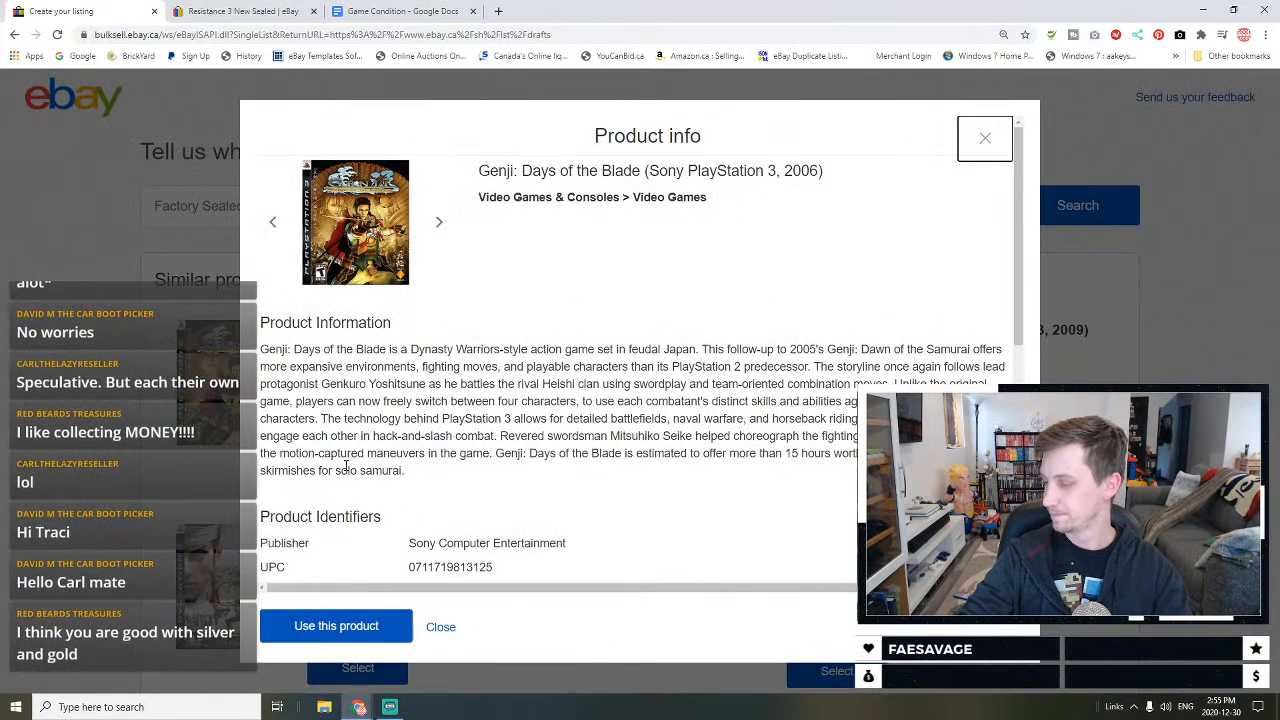
left_click(334, 626)
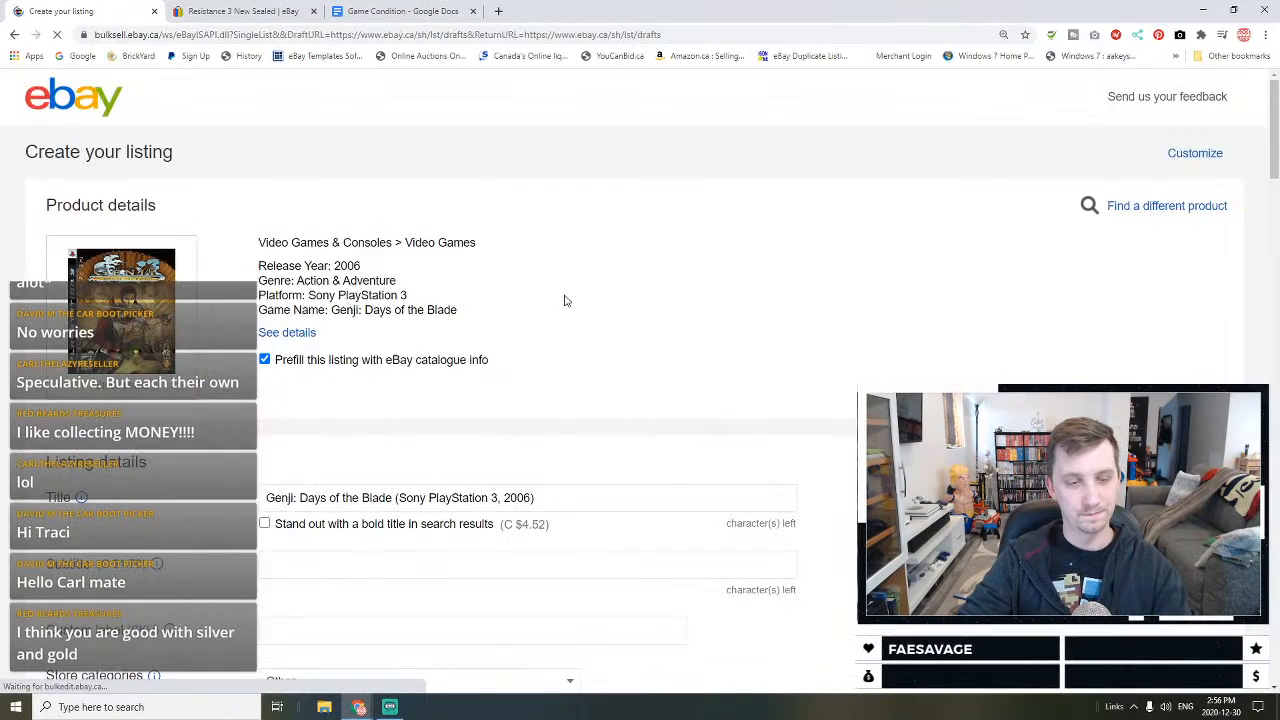
Step: Replace the prefilled listing title with the copied "Factory Sealed Genji Days of the Blade PS3 NTSC-U/C Free Shipping"
scroll(577, 394, "down", 2)
triple_click(580, 367)
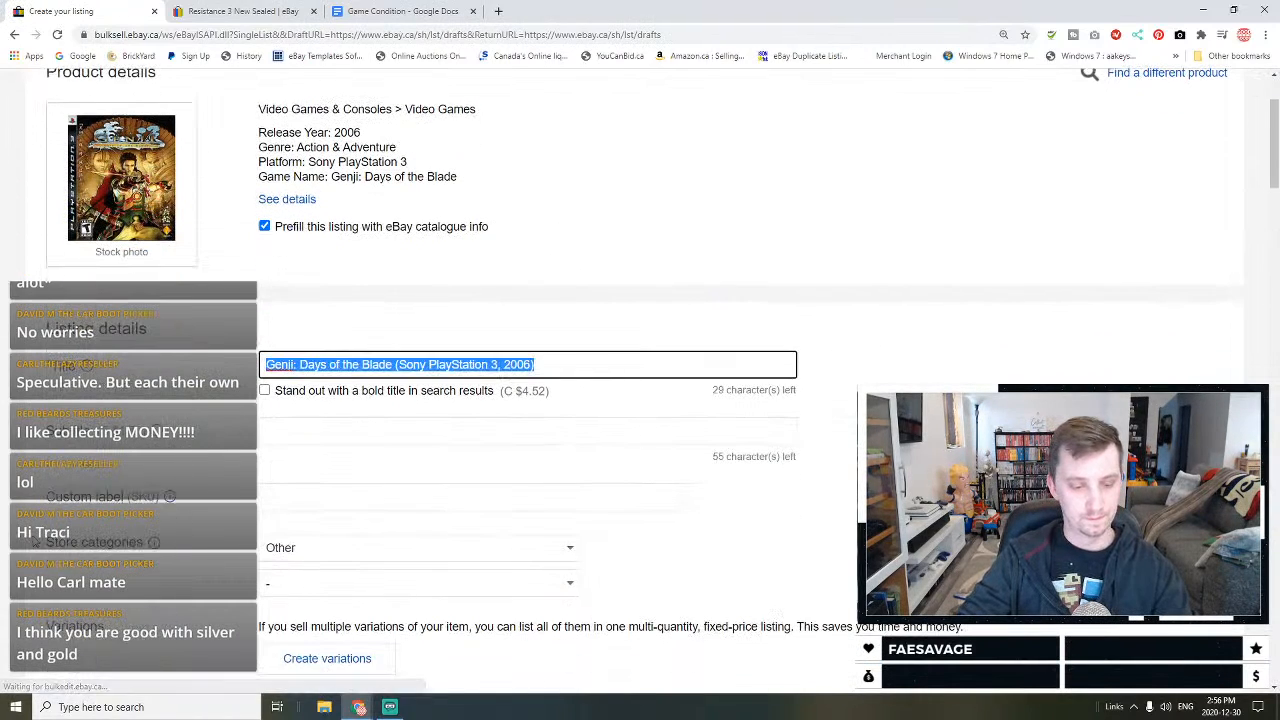
key("ctrl+v")
Step: Assign the listing to the store category Video Games > Games > Ps3 and set its condition to Brand New
scroll(253, 566, "down", 1)
scroll(253, 566, "down", 1)
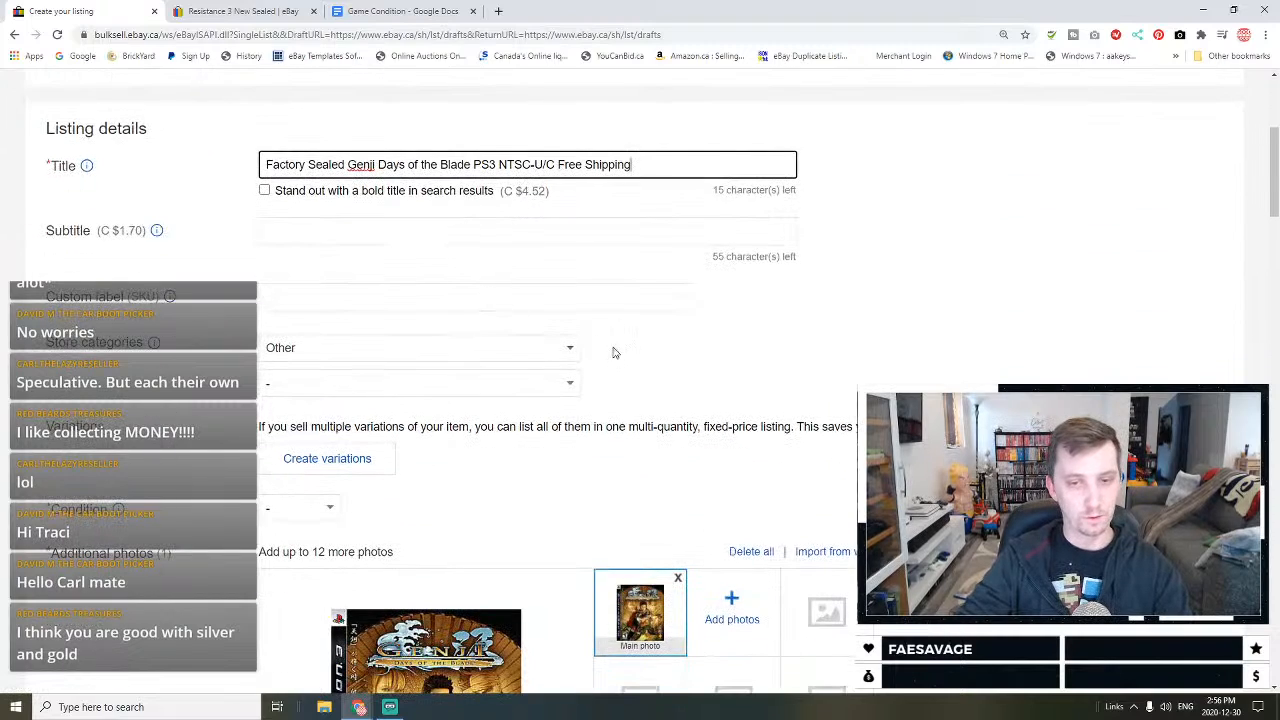
left_click(566, 348)
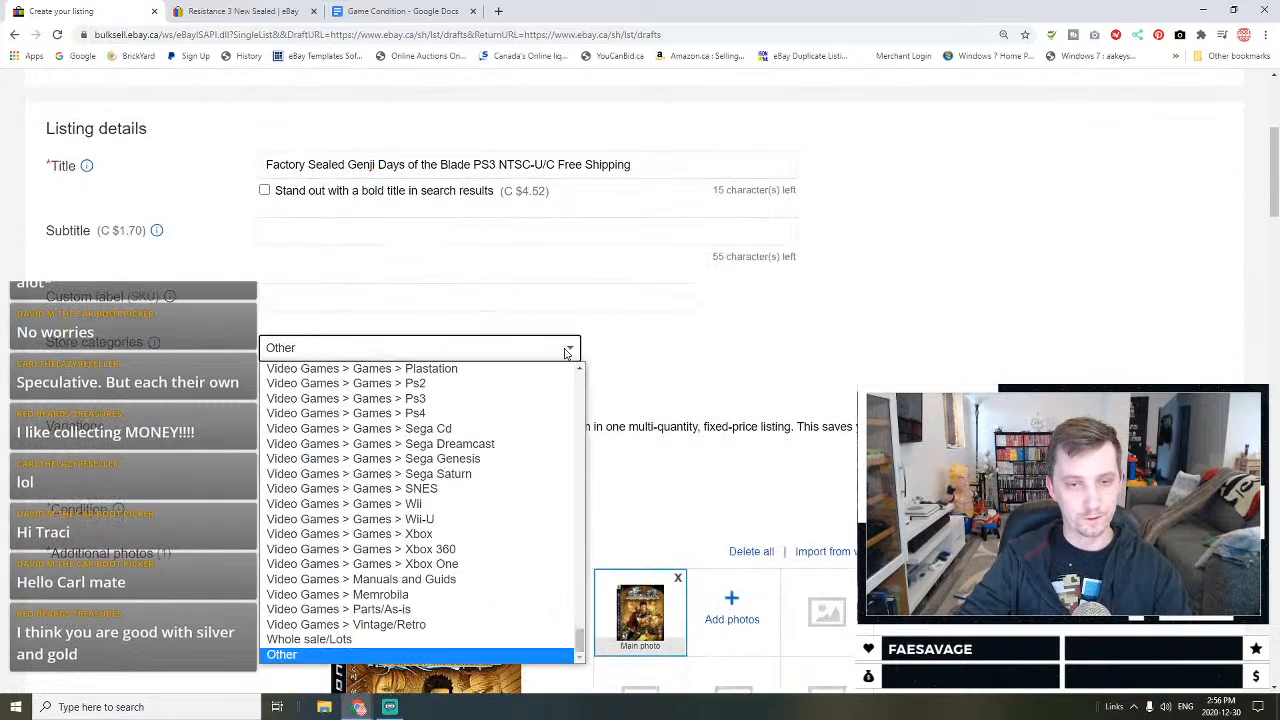
left_click(455, 402)
left_click(557, 390)
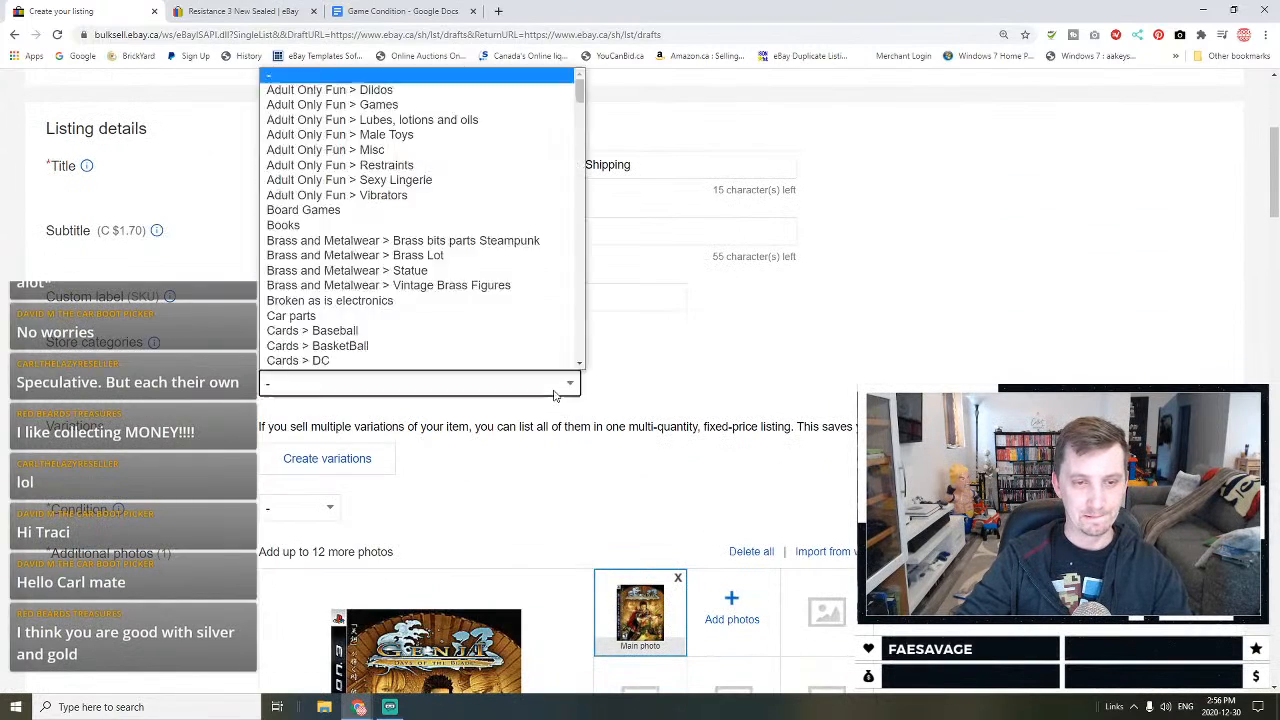
left_click(823, 371)
scroll(671, 394, "down", 2)
left_click(320, 310)
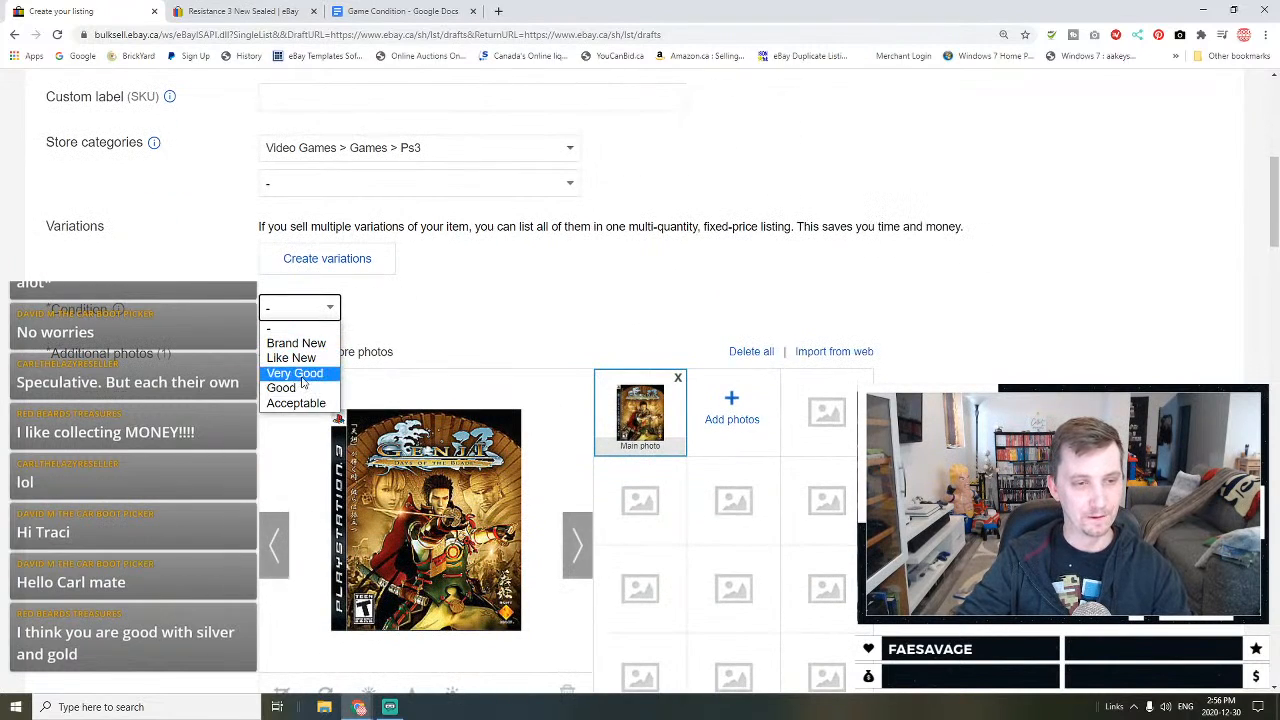
left_click(296, 343)
Step: Fill in the recommended item specifics with publisher Sony, rating T-Teen and region code NTSC-U/C (US/Canada)
scroll(318, 366, "down", 6)
scroll(320, 368, "down", 2)
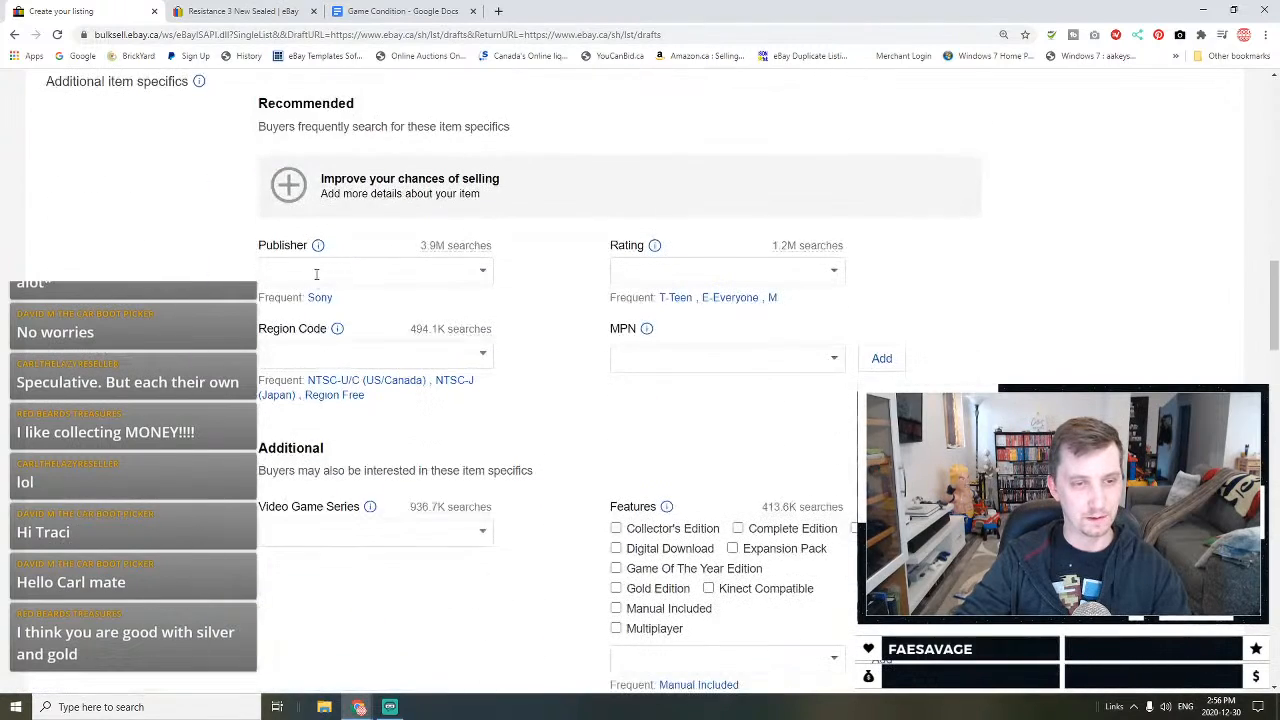
left_click(318, 298)
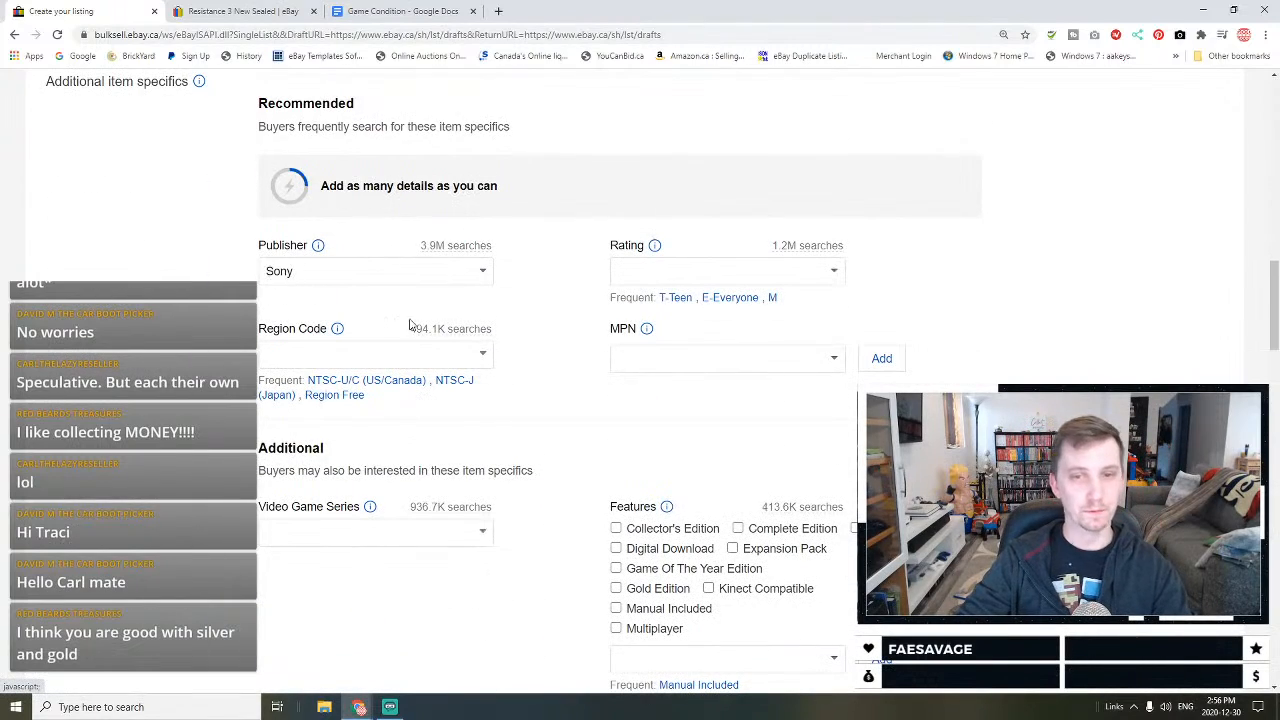
left_click(690, 302)
scroll(471, 351, "down", 2)
left_click(371, 229)
Step: Fill in the additional item specifics: video game series Genji, feature Manual Included, and United States as country of manufacture
scroll(384, 230, "down", 2)
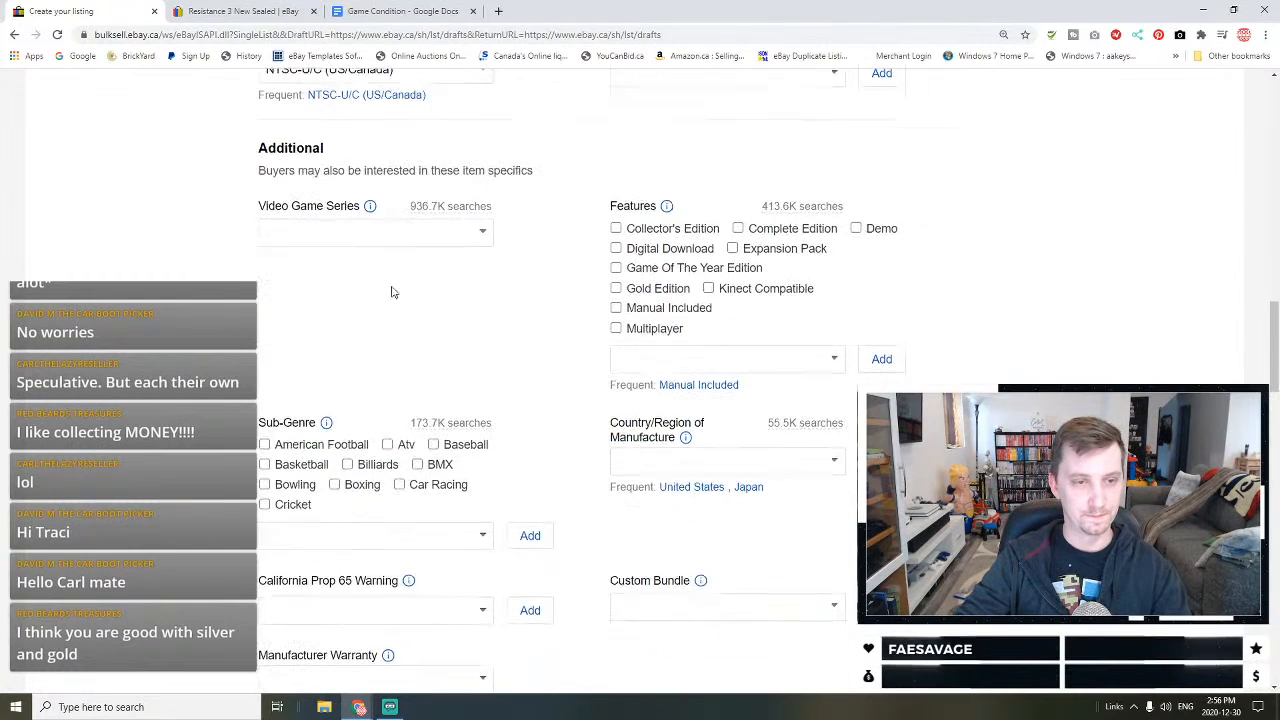
left_click(384, 228)
type("Genji")
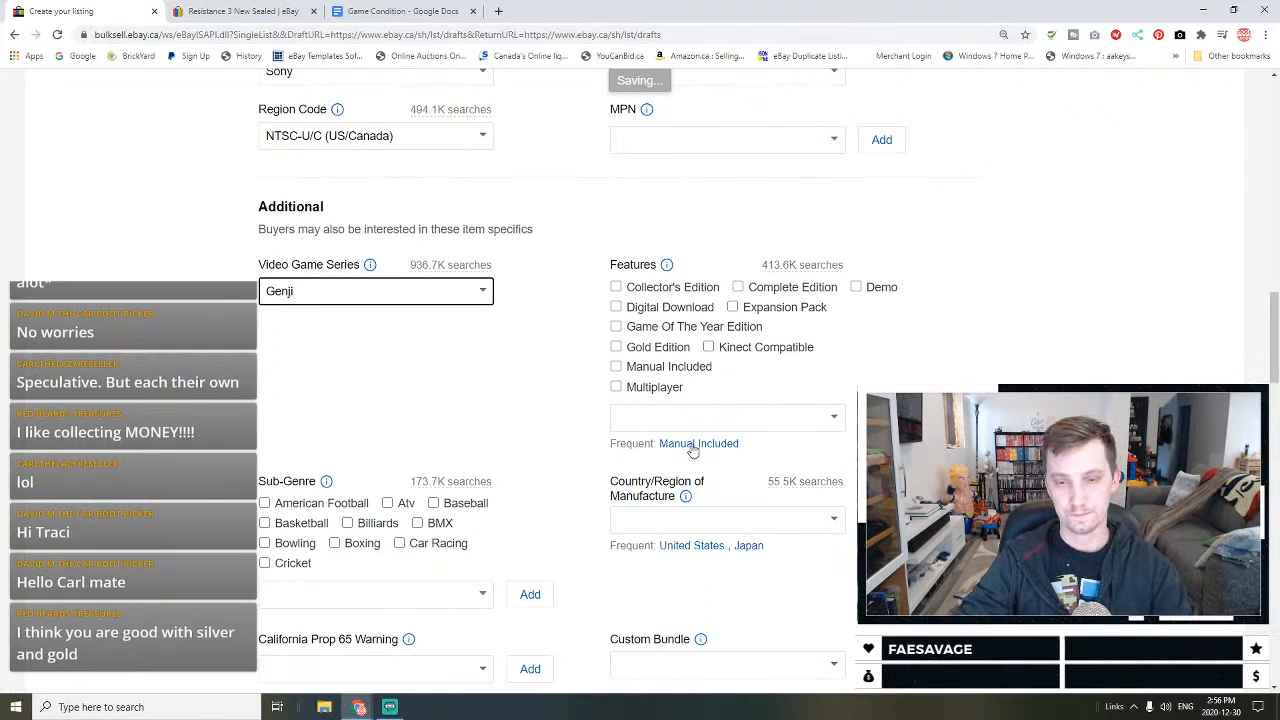
left_click(699, 443)
left_click(692, 530)
Step: Paste the copied title into the item description and shorten it to "Factory Sealed Genji Days of the Blade PS3 NTSC-U/C"
scroll(611, 500, "down", 3)
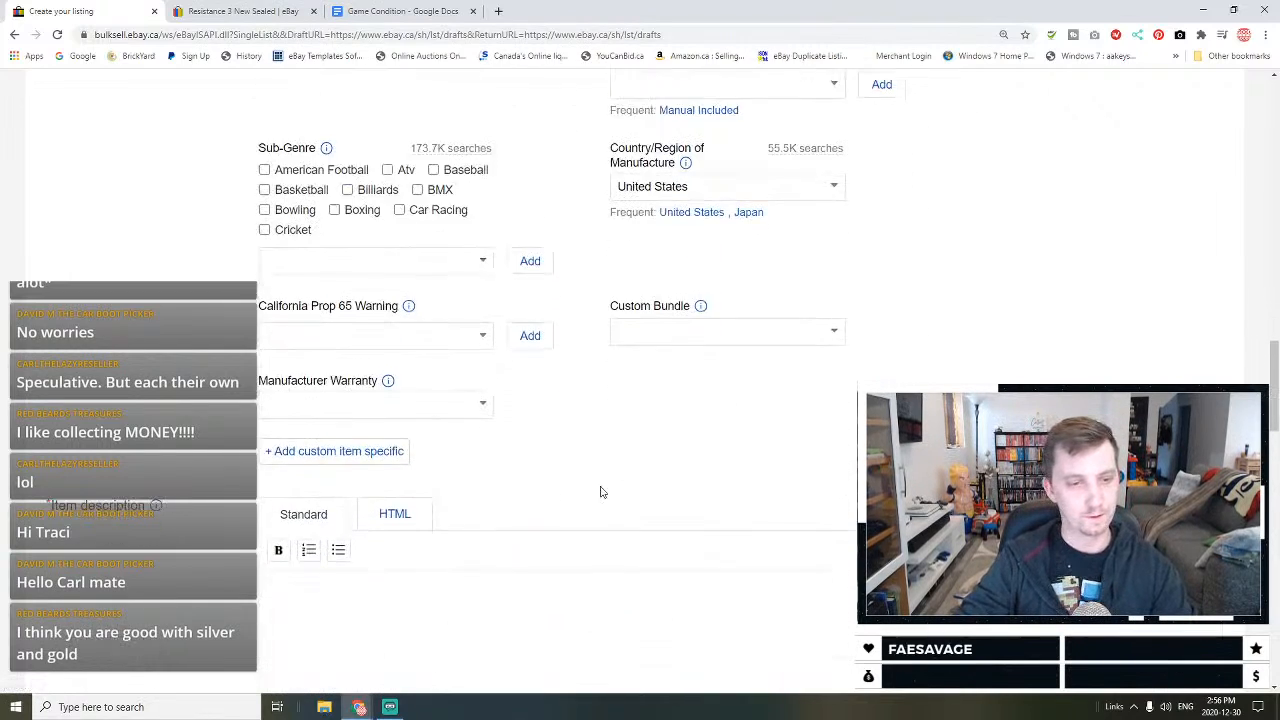
scroll(611, 500, "down", 2)
left_click(554, 517)
type("Factory Sealed Genji Days of the Blade PS3 NTSC-U/C Free Shipping")
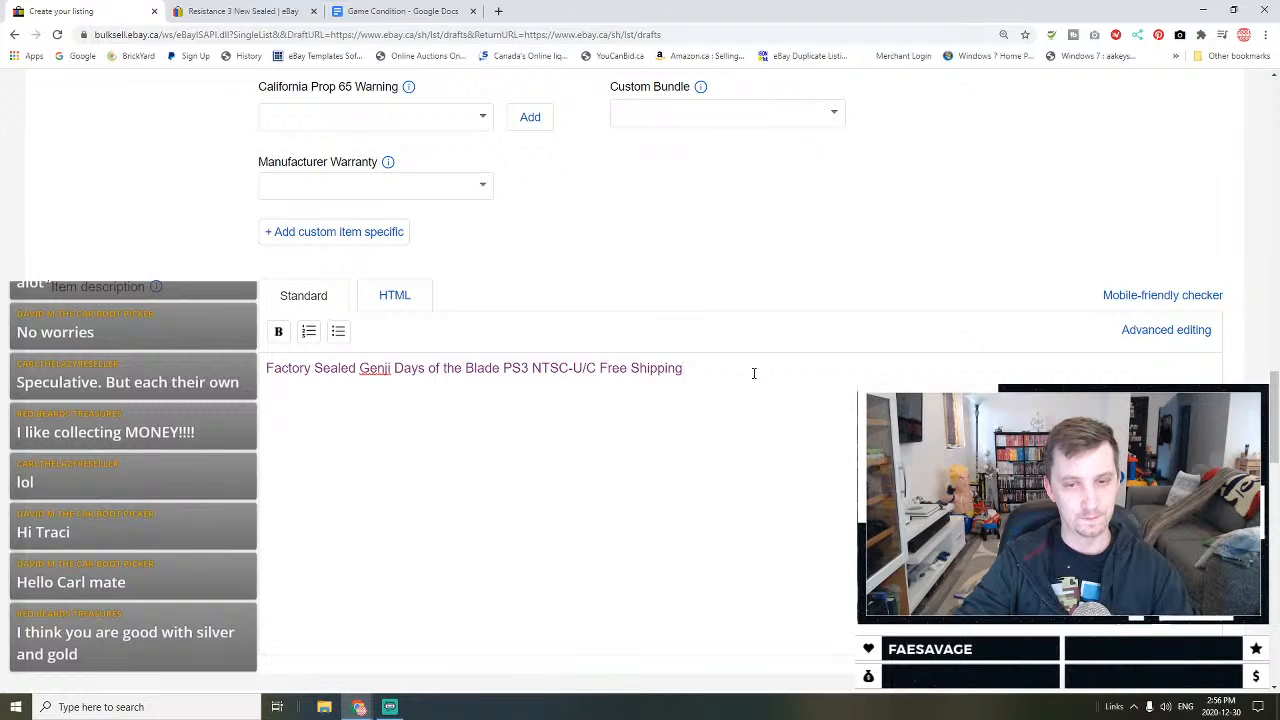
left_click_drag(596, 302, 860, 346)
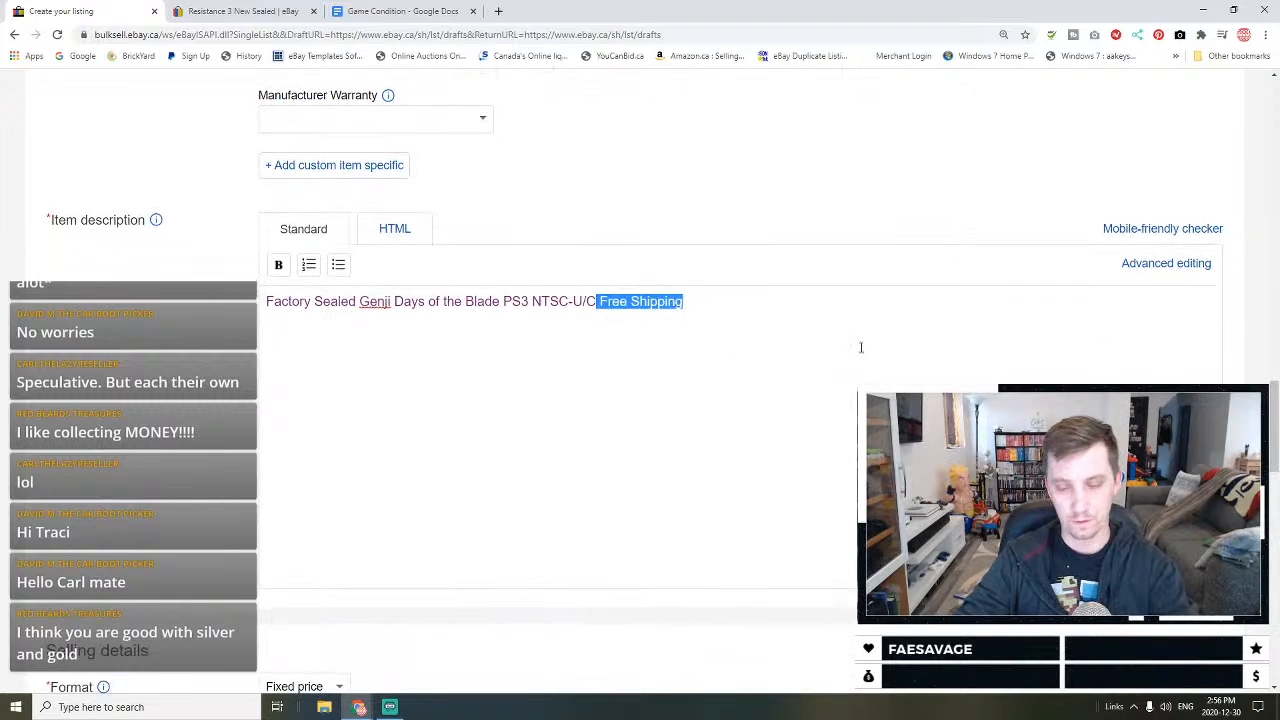
key("BackSpace")
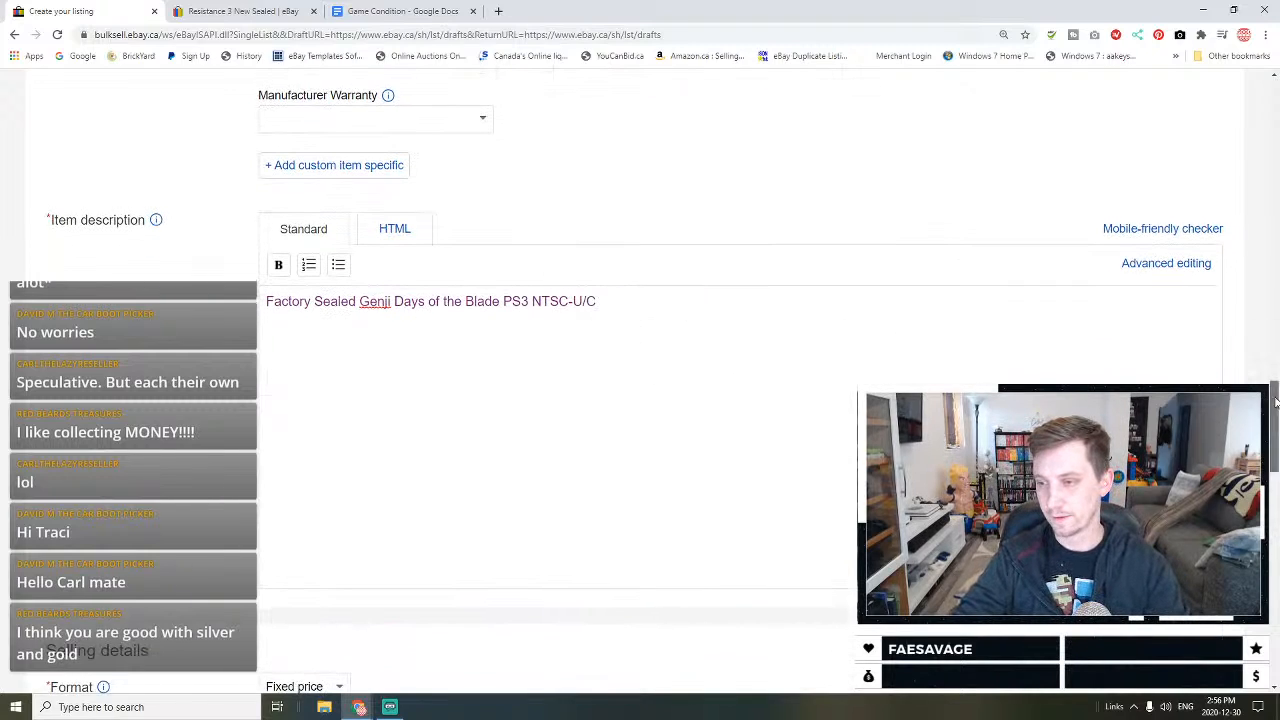
Step: Replace "Free Shipping" at the end of the listing title with "Y Fold Sealed"
left_click_drag(1274, 412, 1249, 103)
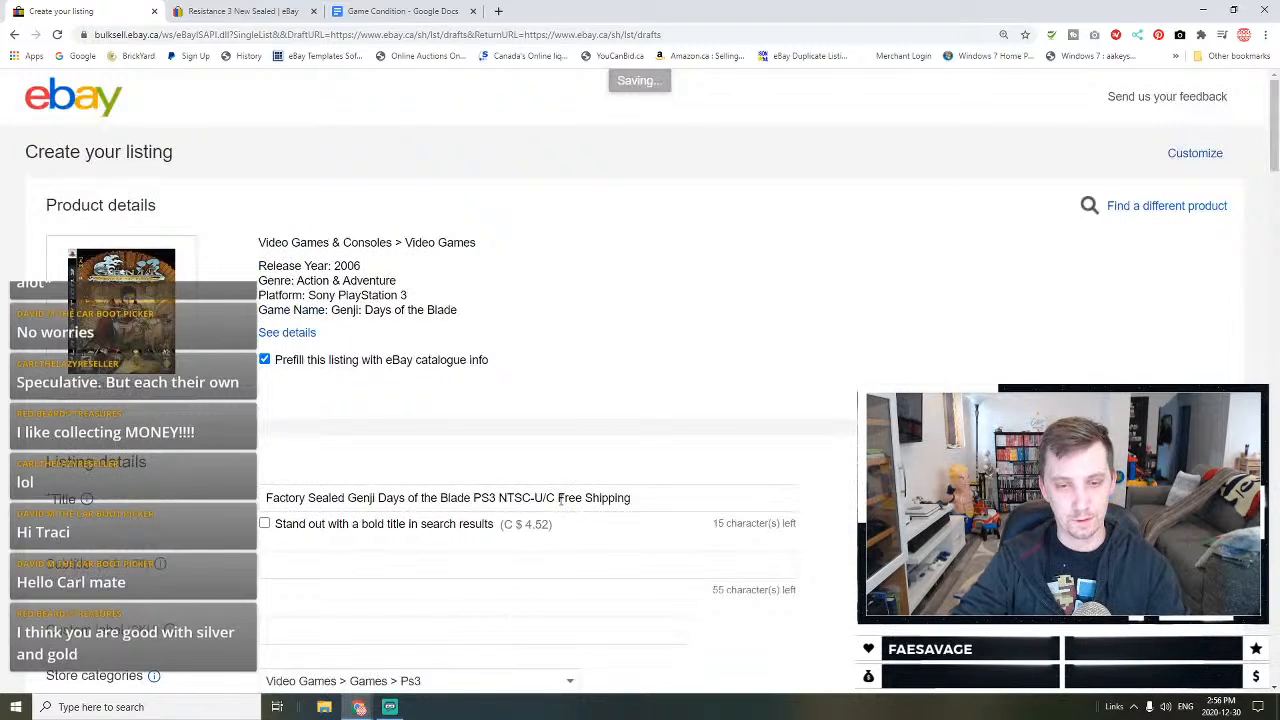
left_click_drag(558, 497, 631, 497)
key("BackSpace")
type("Y Fold Sealed")
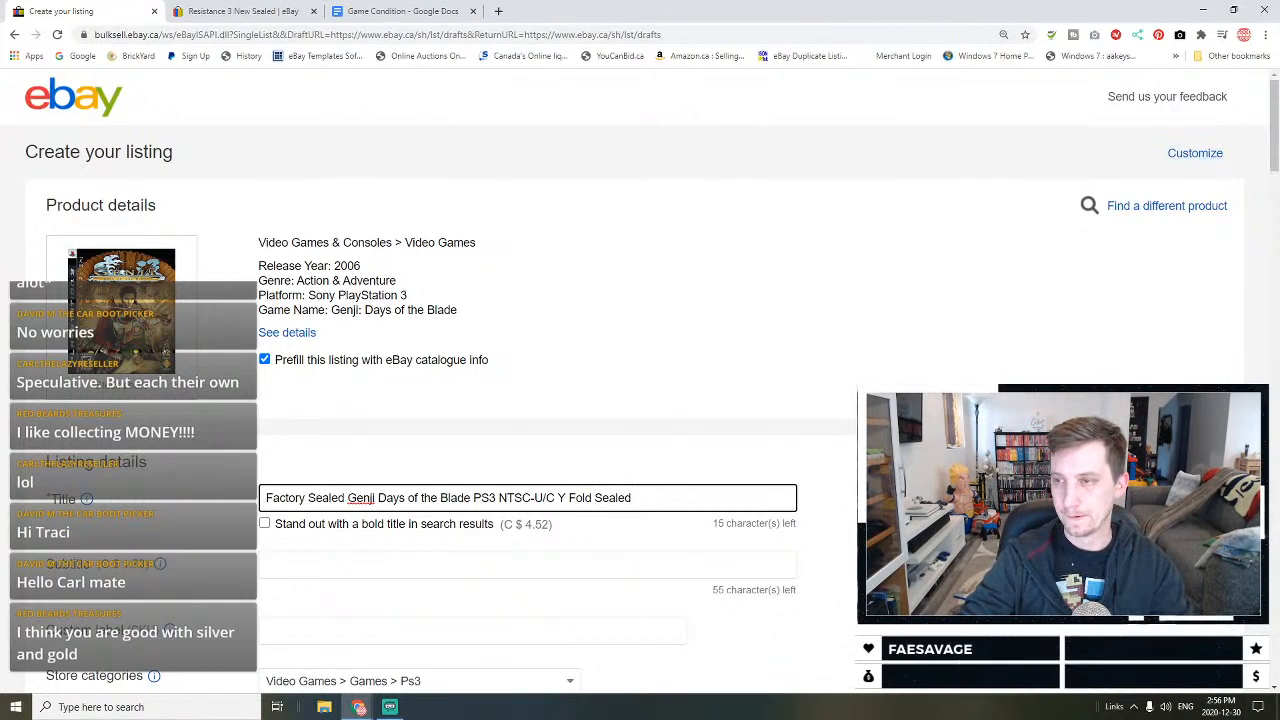
Step: Set the Buy It Now price to C $24.95 and save the listing as a draft
left_click_drag(1274, 125, 1274, 507)
left_click(362, 350)
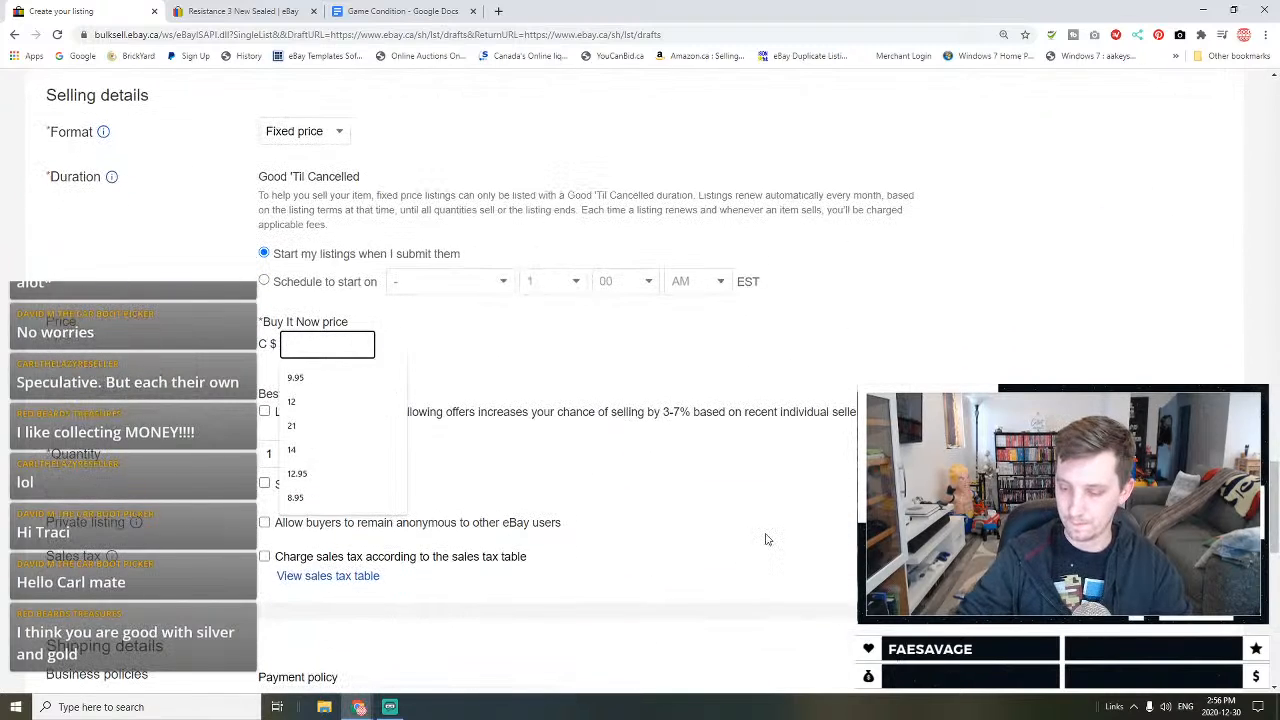
type("24.95")
left_click(380, 413)
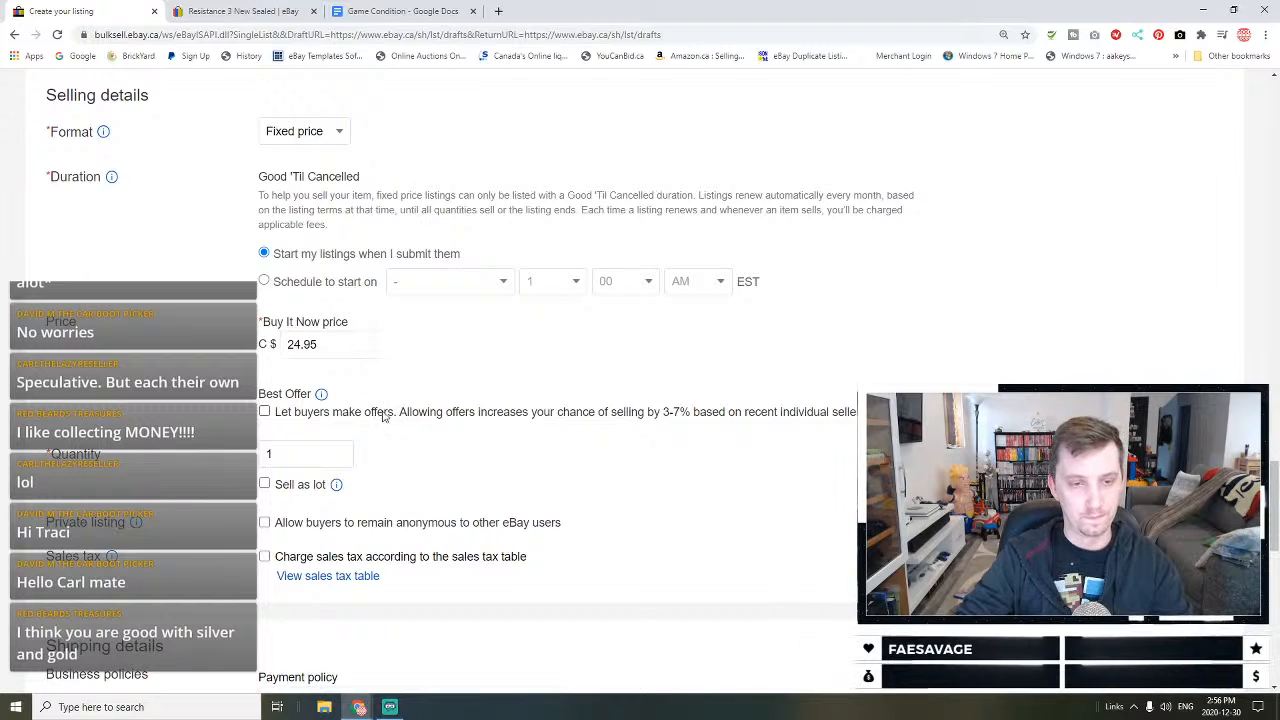
scroll(387, 419, "down", 7)
scroll(387, 419, "down", 5)
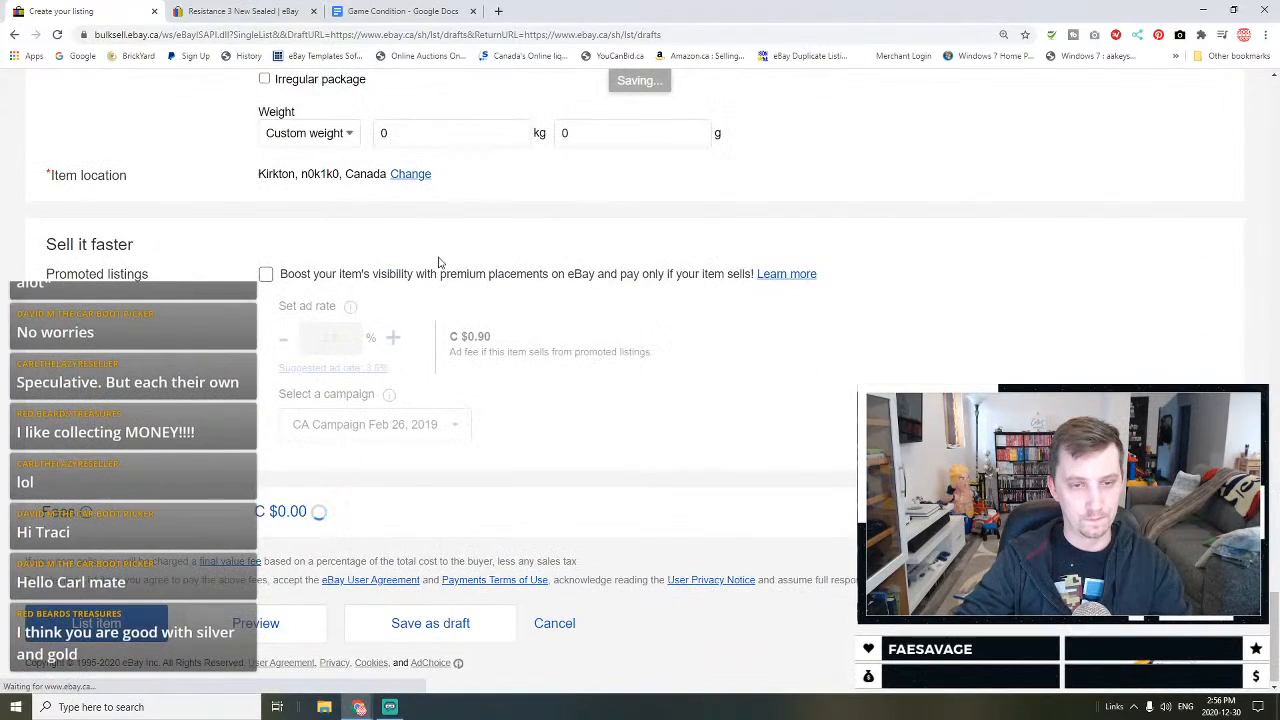
left_click(440, 276)
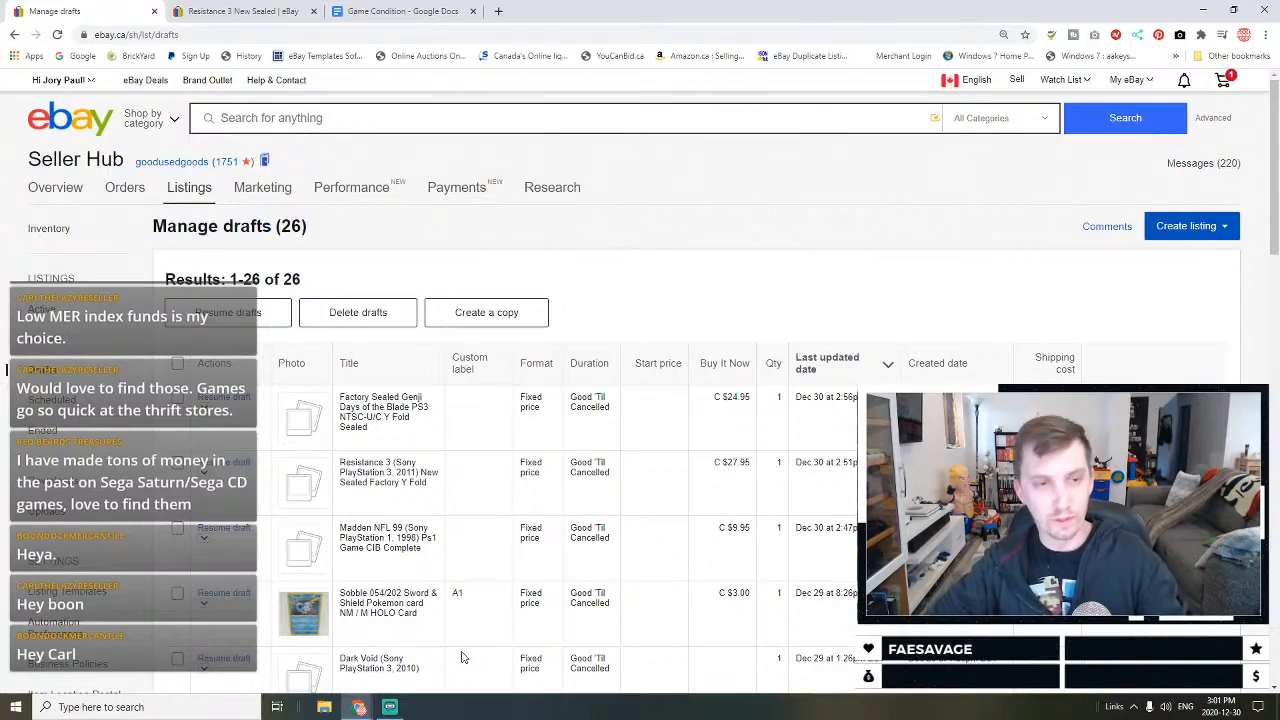
Step: Search the completed eBay listings for "Sega Saturn Sega Sports Worldwide soccer"
left_click(240, 11)
scroll(585, 241, "down", 8)
scroll(585, 241, "up", 10)
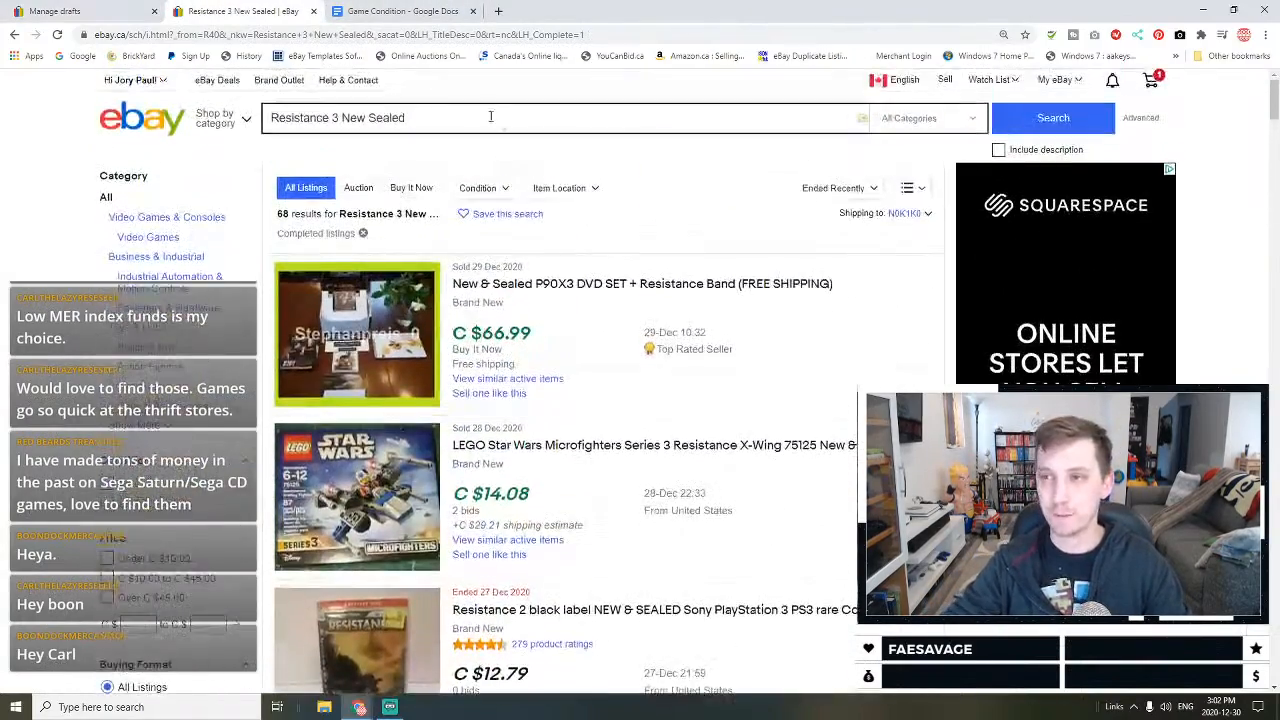
left_click_drag(468, 120, 263, 127)
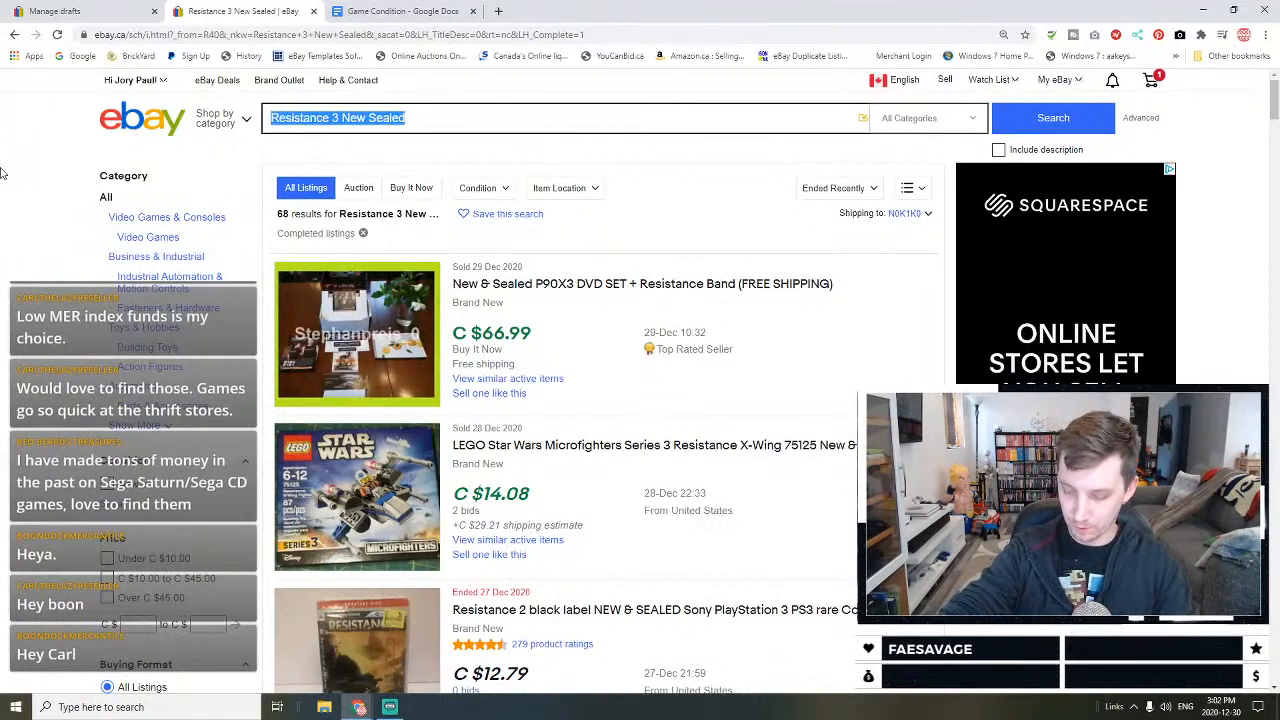
type("Sega Sa")
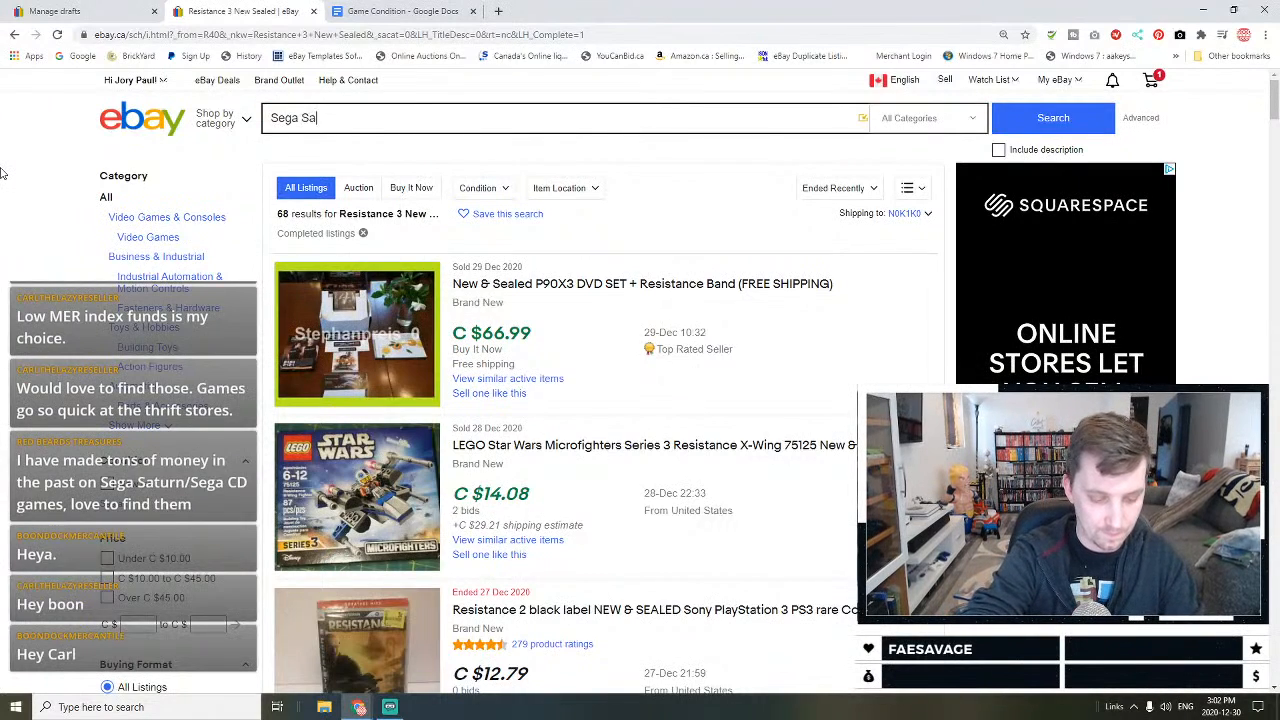
type("turn Sega S")
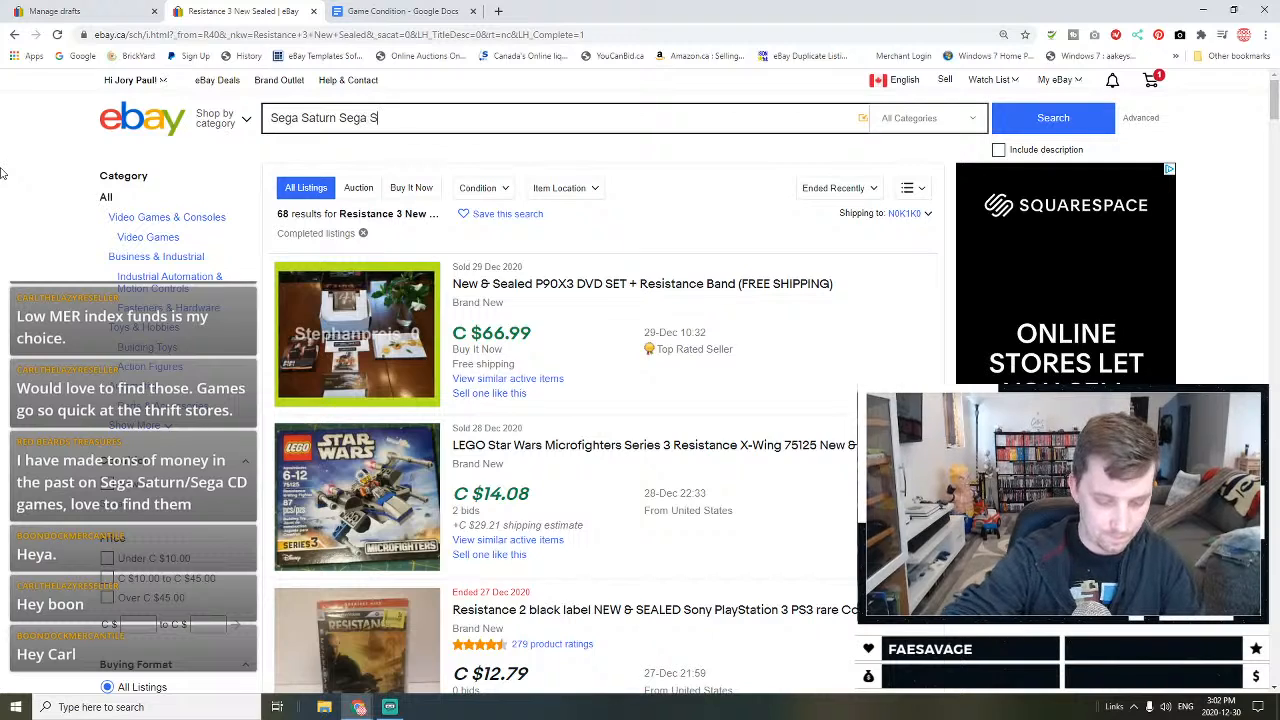
type("ports Worldwi")
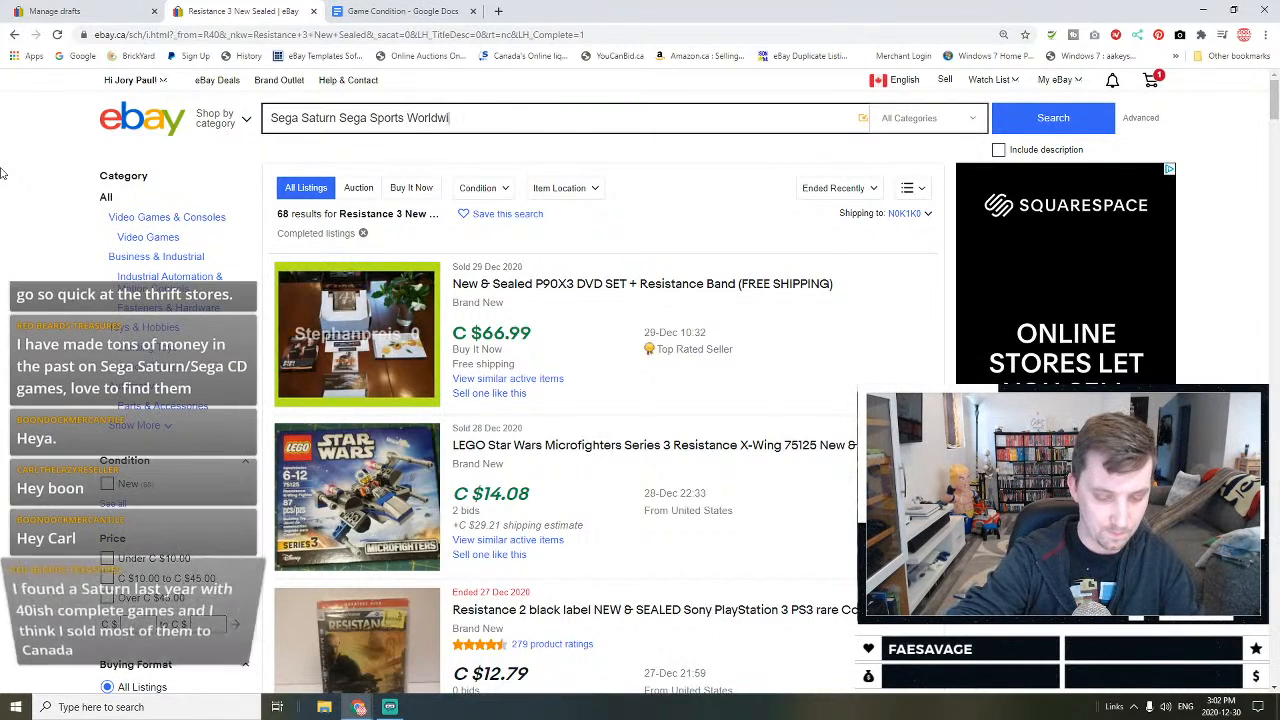
type("de soccer")
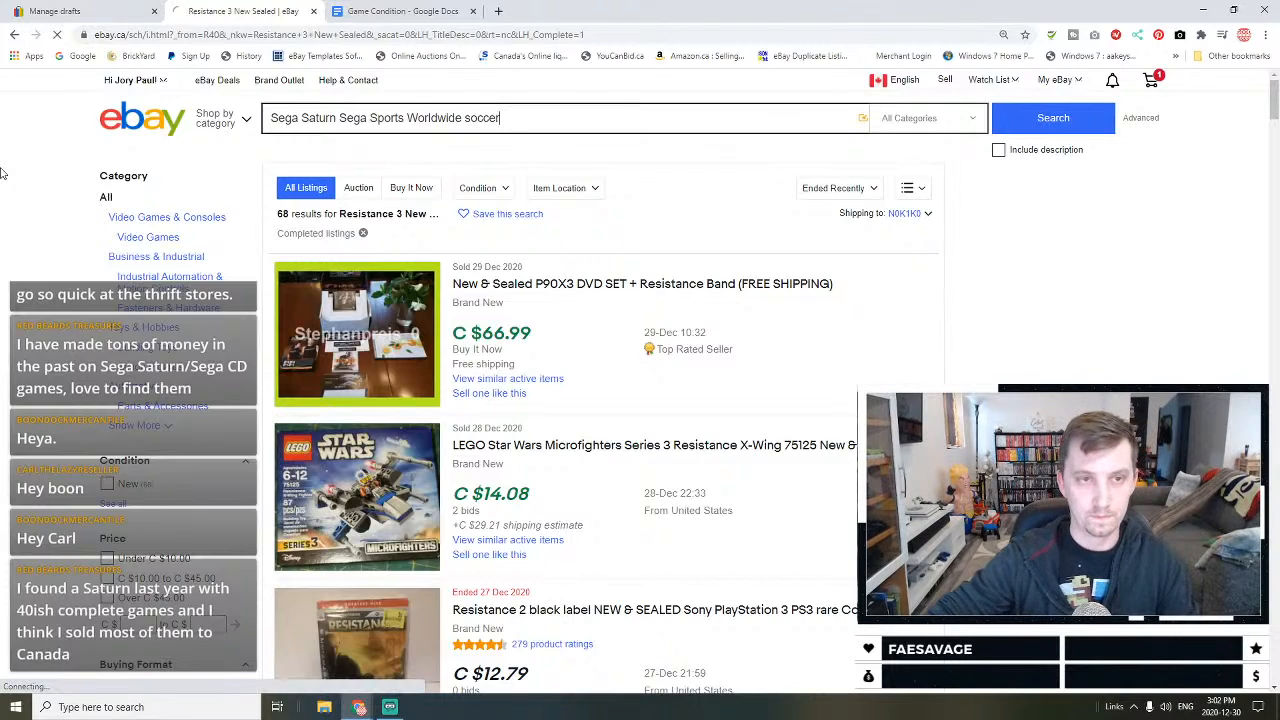
key("Return")
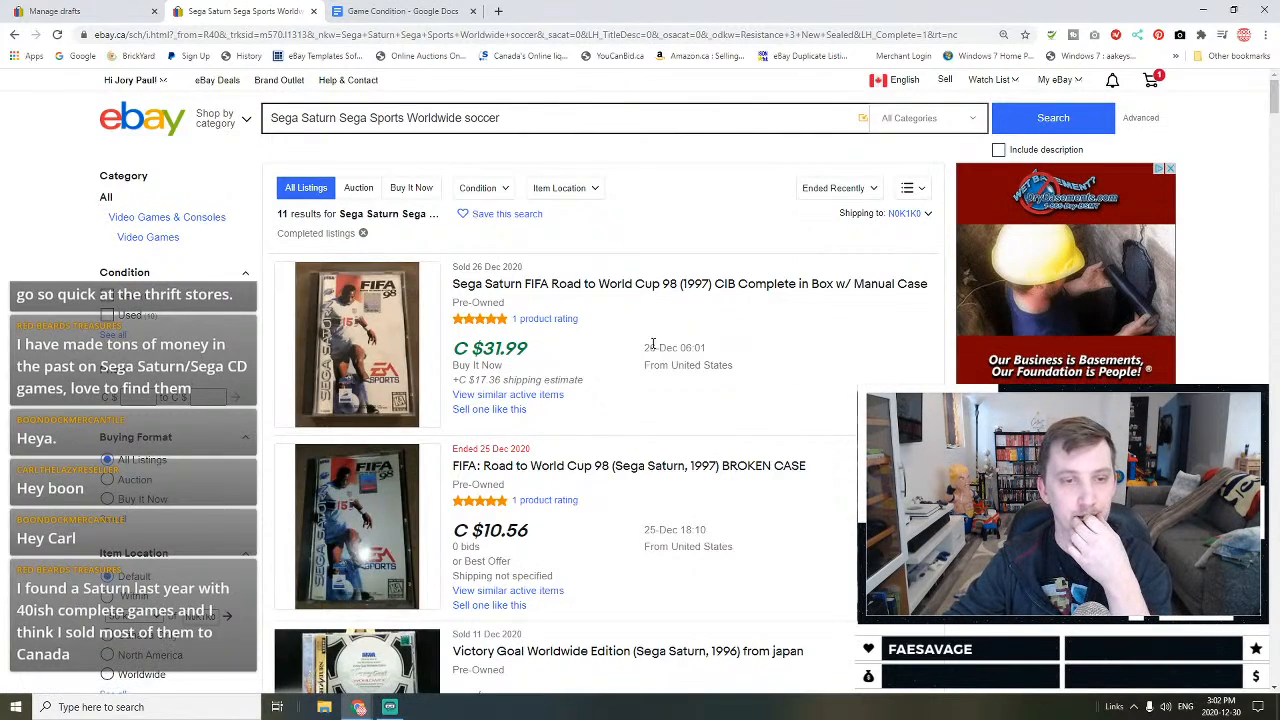
Step: Examine the sold and ended prices of the Sega Saturn Worldwide Soccer listings for comparable copies
scroll(651, 364, "down", 5)
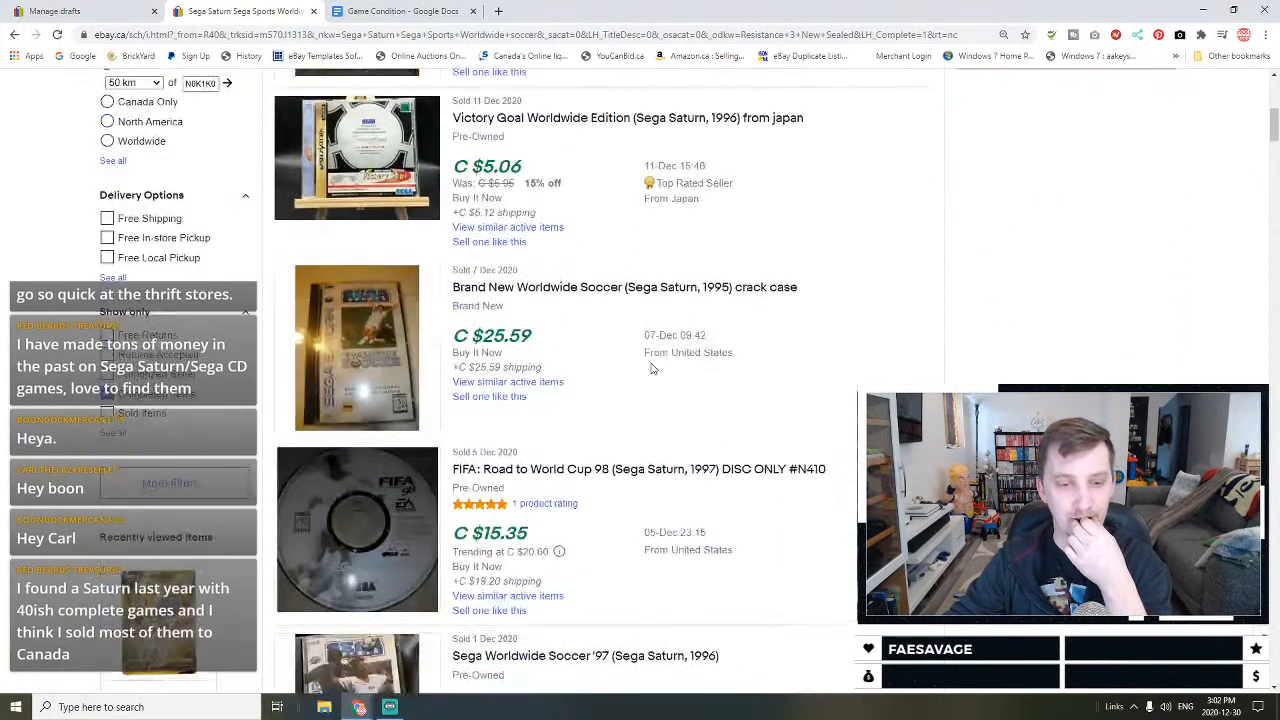
scroll(530, 355, "down", 3)
scroll(546, 353, "down", 3)
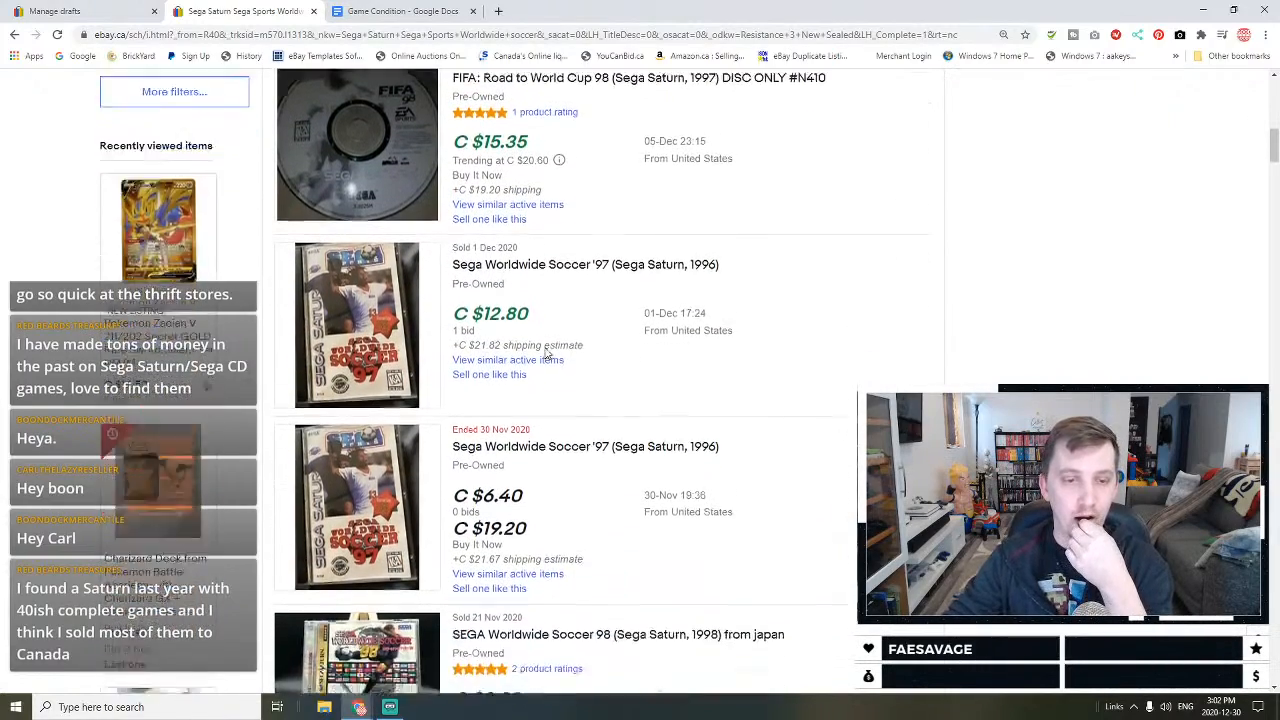
scroll(546, 353, "down", 8)
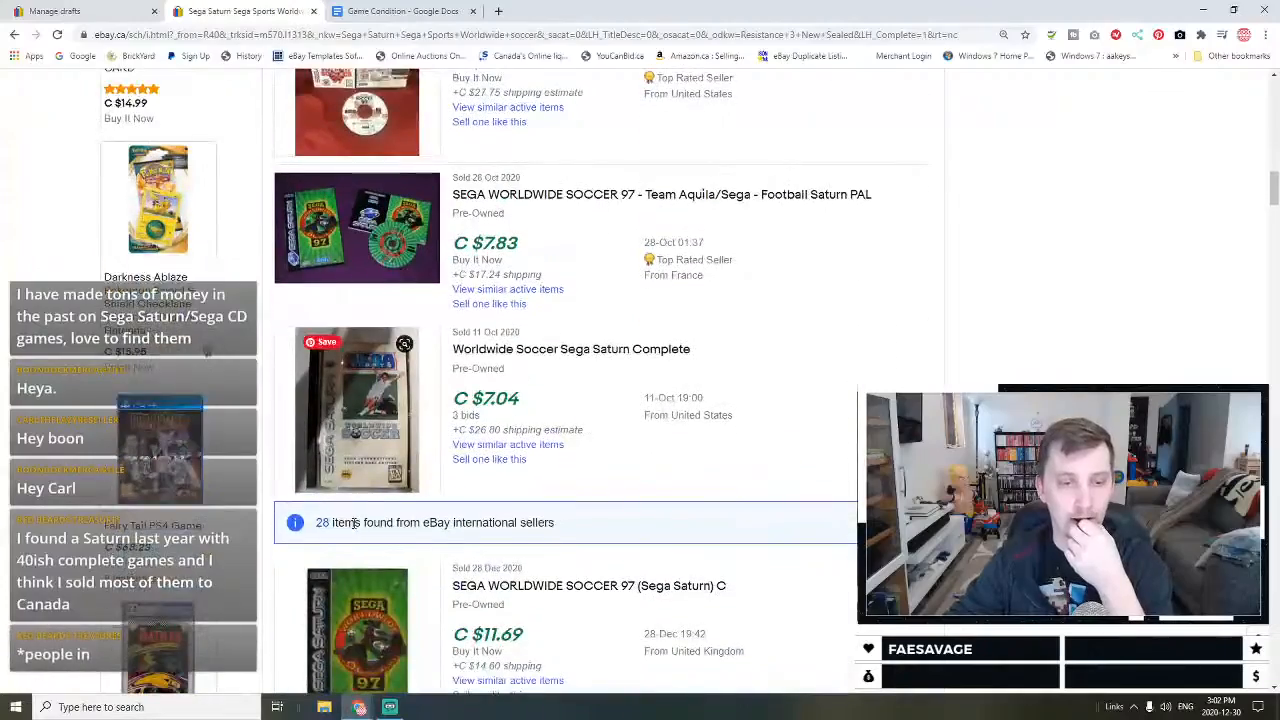
scroll(222, 441, "up", 3)
scroll(222, 441, "up", 12)
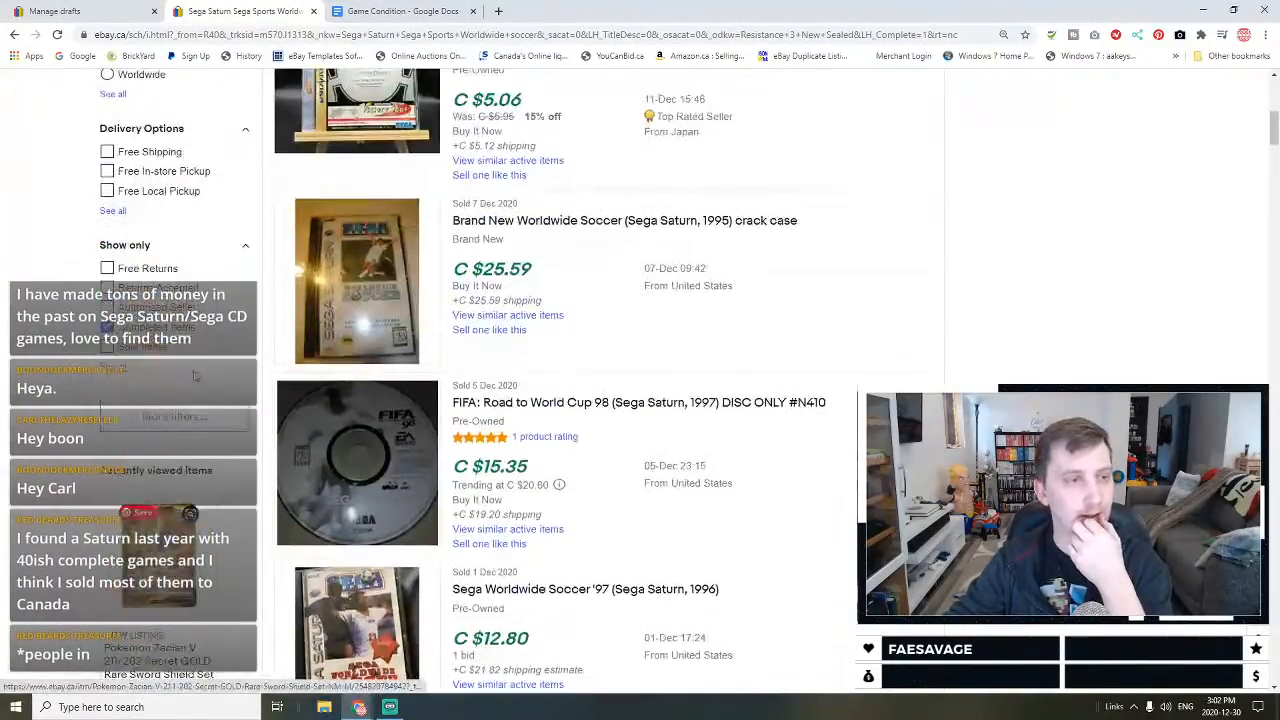
Step: Remove the completed items filter and review the asking prices of the active Worldwide Soccer listings
left_click(108, 327)
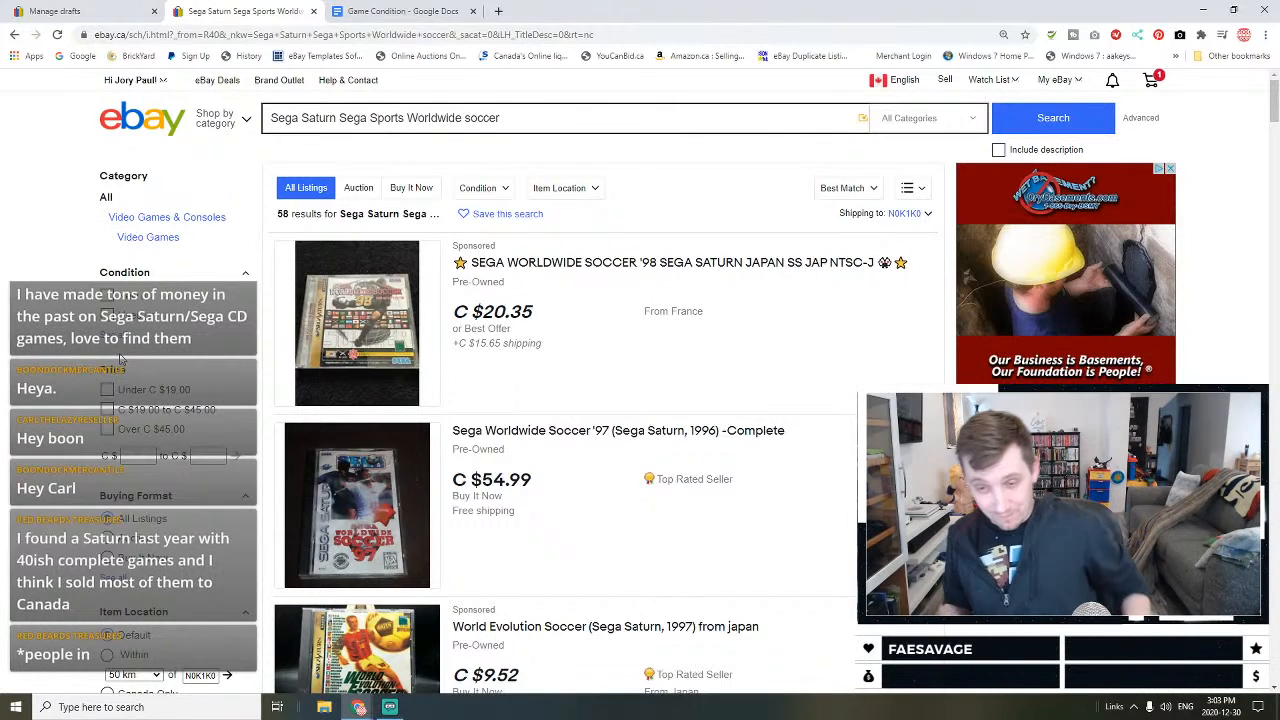
scroll(585, 534, "down", 3)
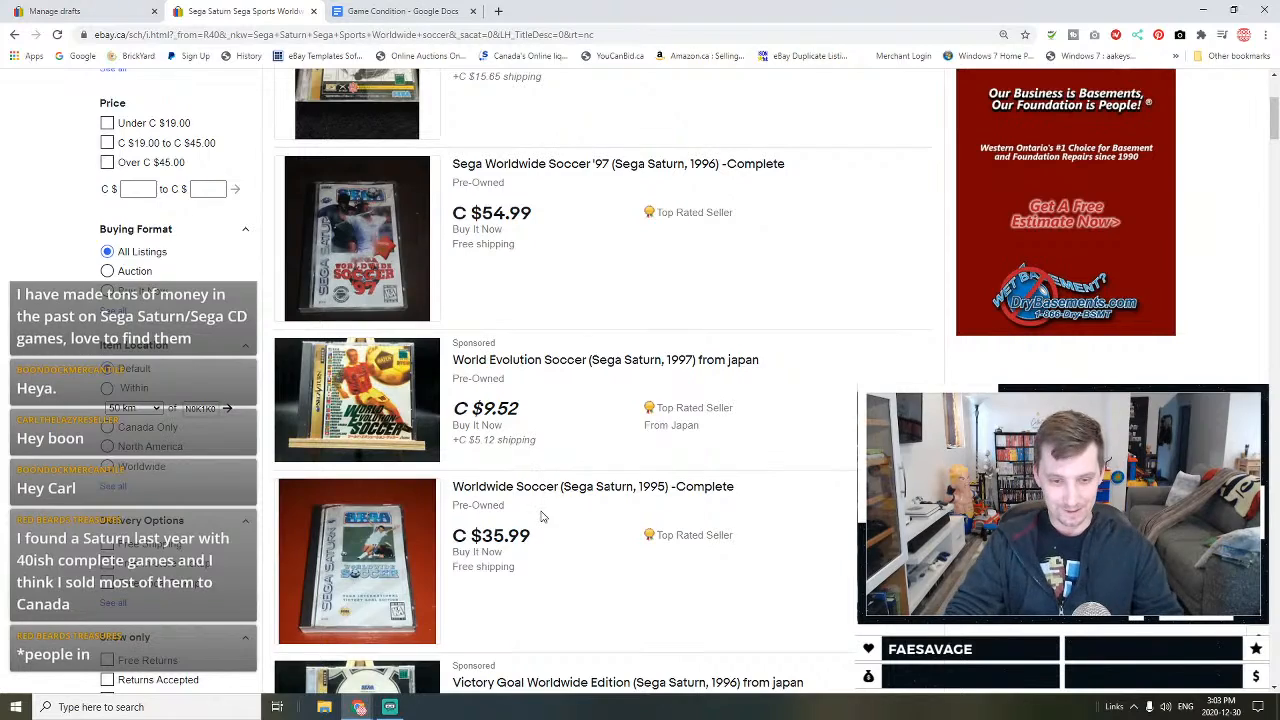
scroll(492, 525, "down", 4)
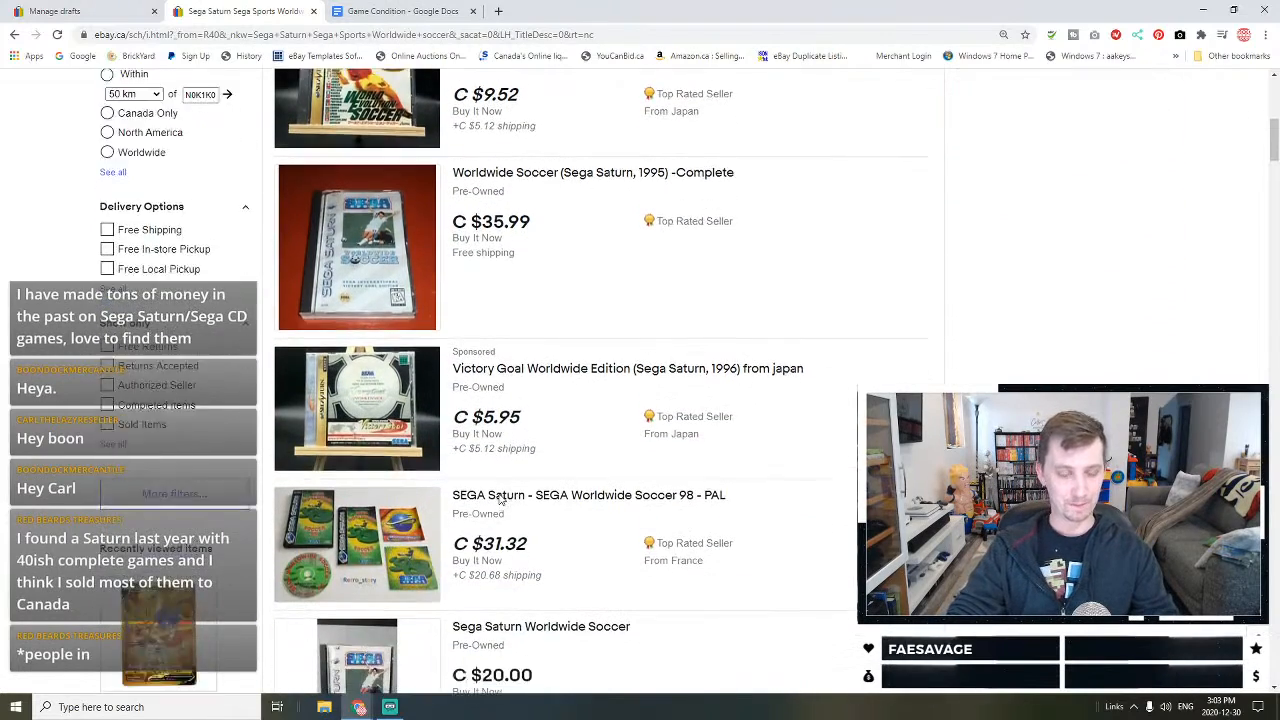
scroll(495, 496, "down", 2)
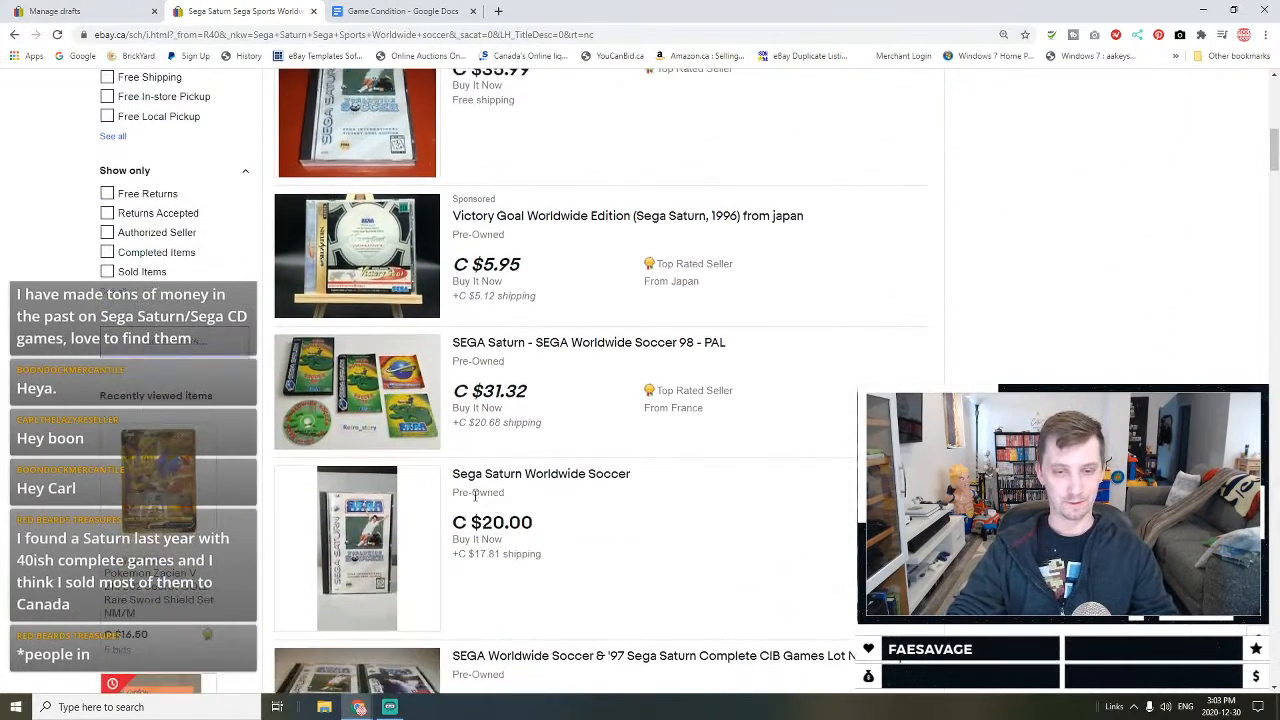
scroll(477, 494, "up", 8)
scroll(478, 491, "down", 3)
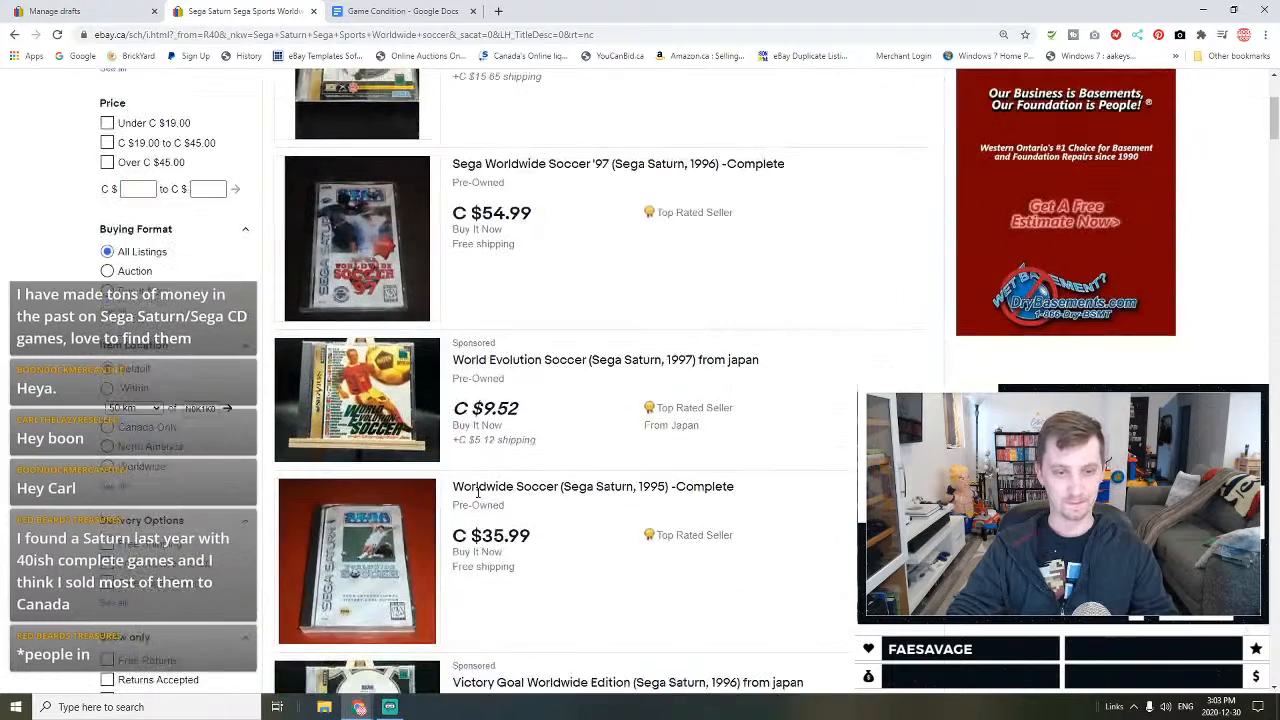
Step: Copy the title "Worldwide Soccer (Sega Saturn, 1995) -Complete" from the matching search result
scroll(478, 492, "up", 3)
left_click_drag(447, 370, 480, 446)
scroll(470, 420, "down", 5)
scroll(460, 380, "up", 2)
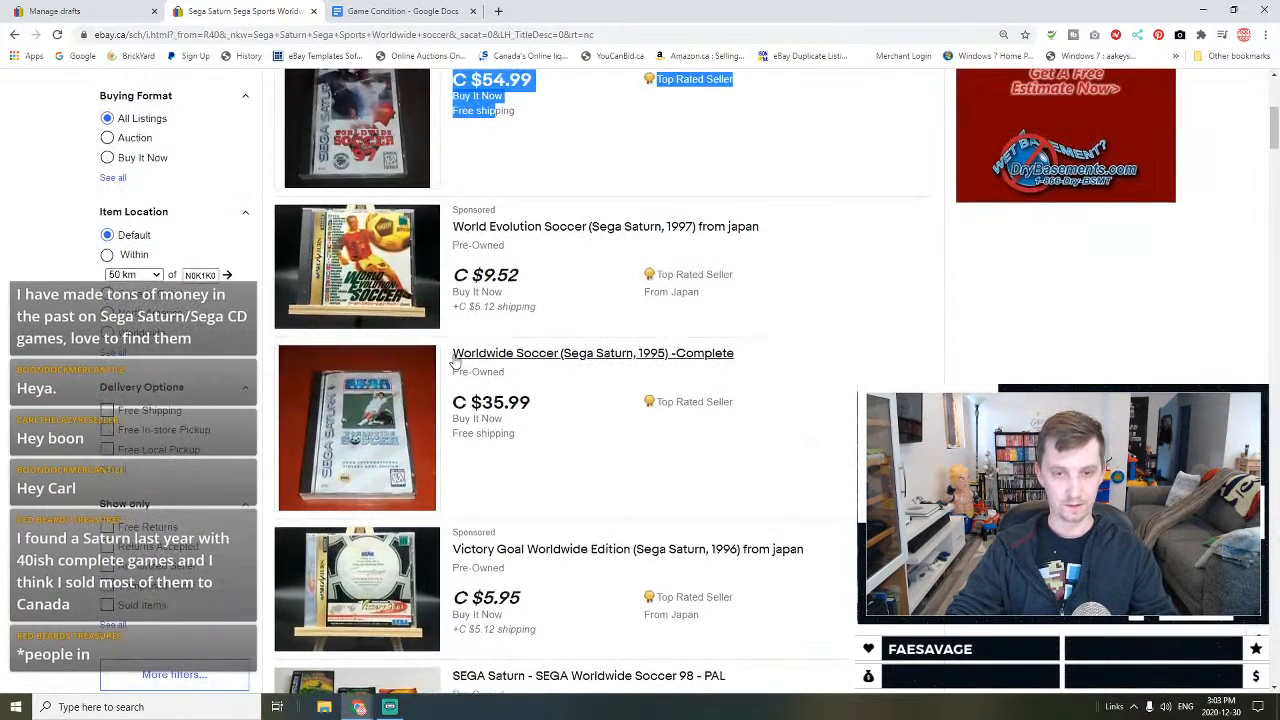
left_click_drag(452, 356, 752, 353)
key("ctrl+c")
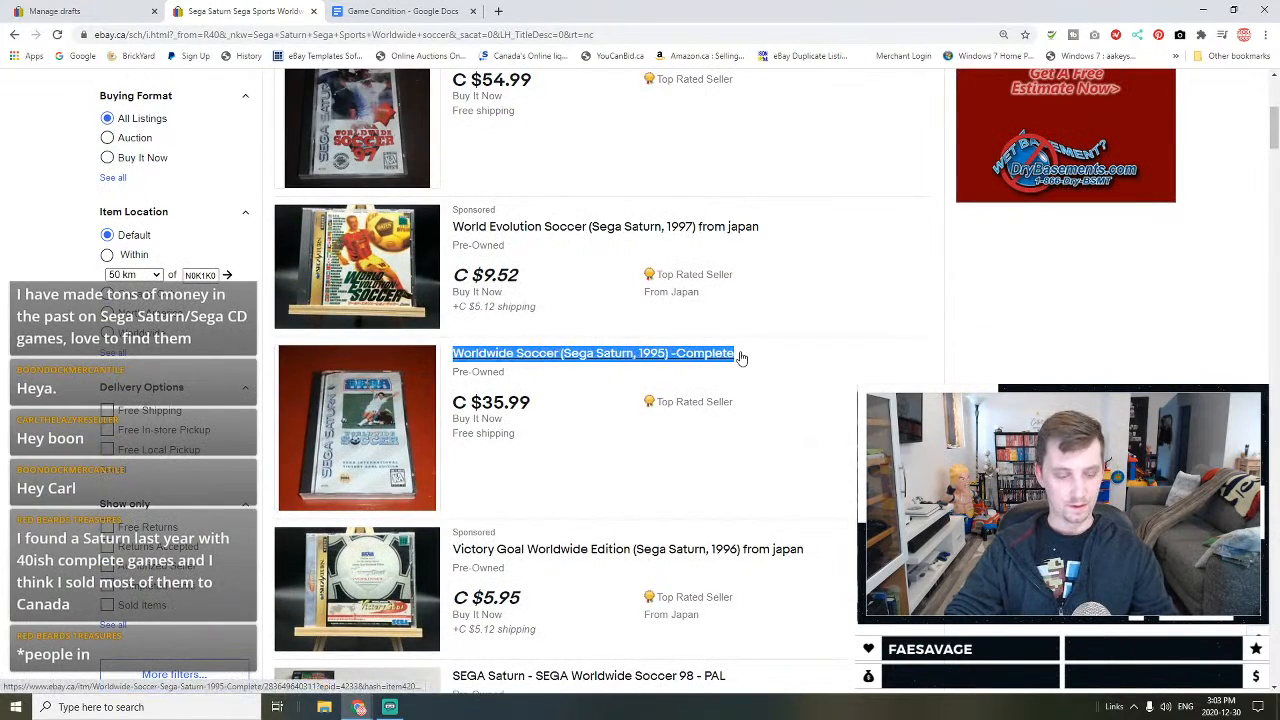
Step: Start a new single listing from the drafts page and search the product catalogue for the copied Worldwide Soccer title
left_click(55, 11)
left_click(1190, 226)
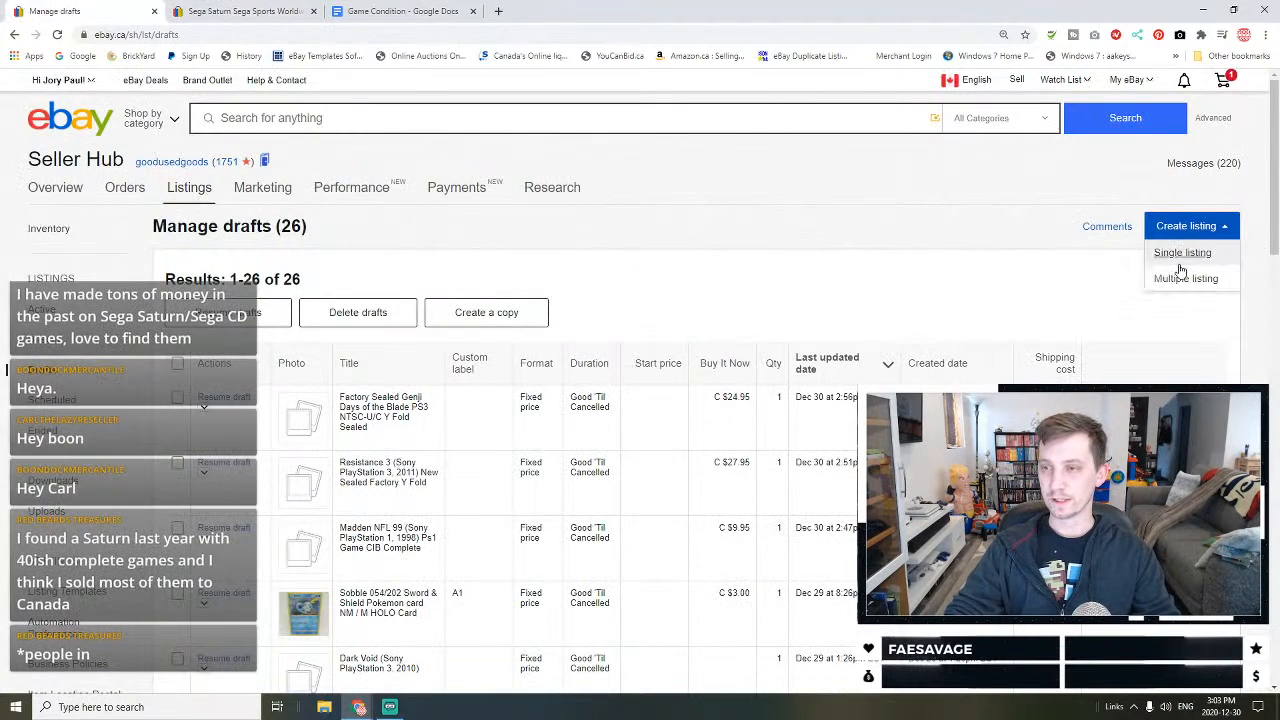
left_click(1170, 252)
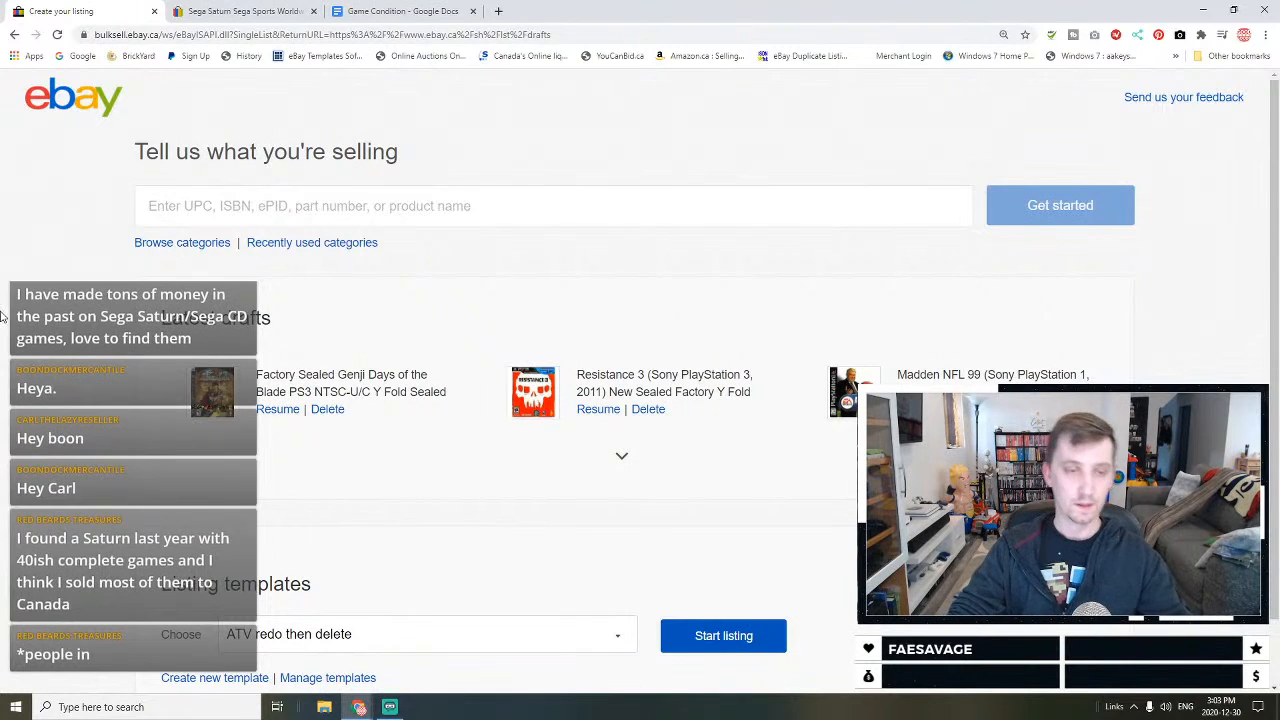
left_click(270, 208)
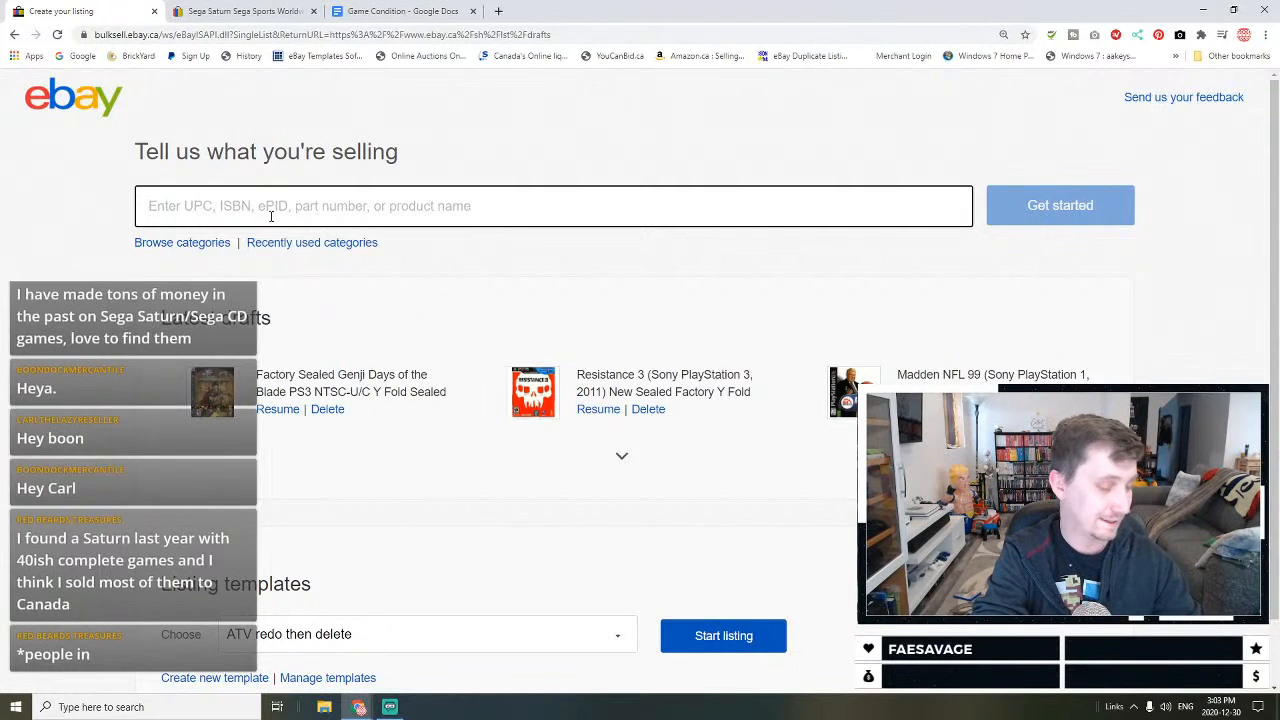
key("ctrl+v")
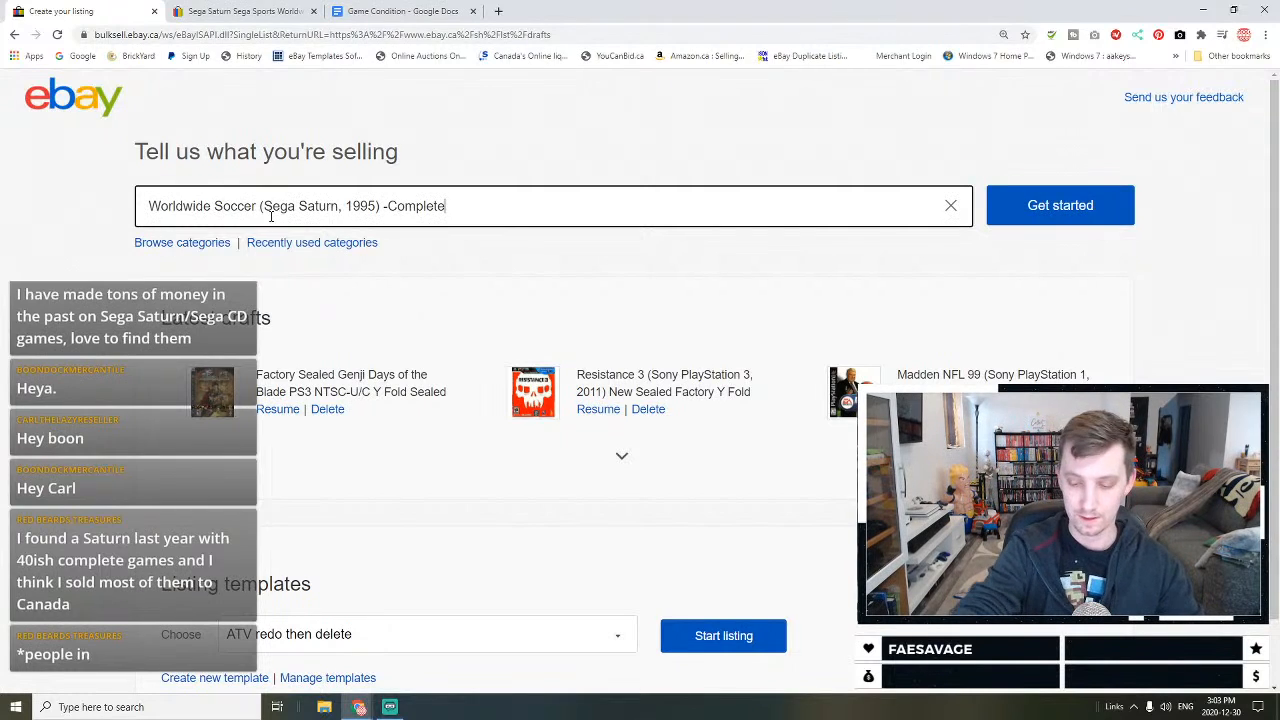
key("Return")
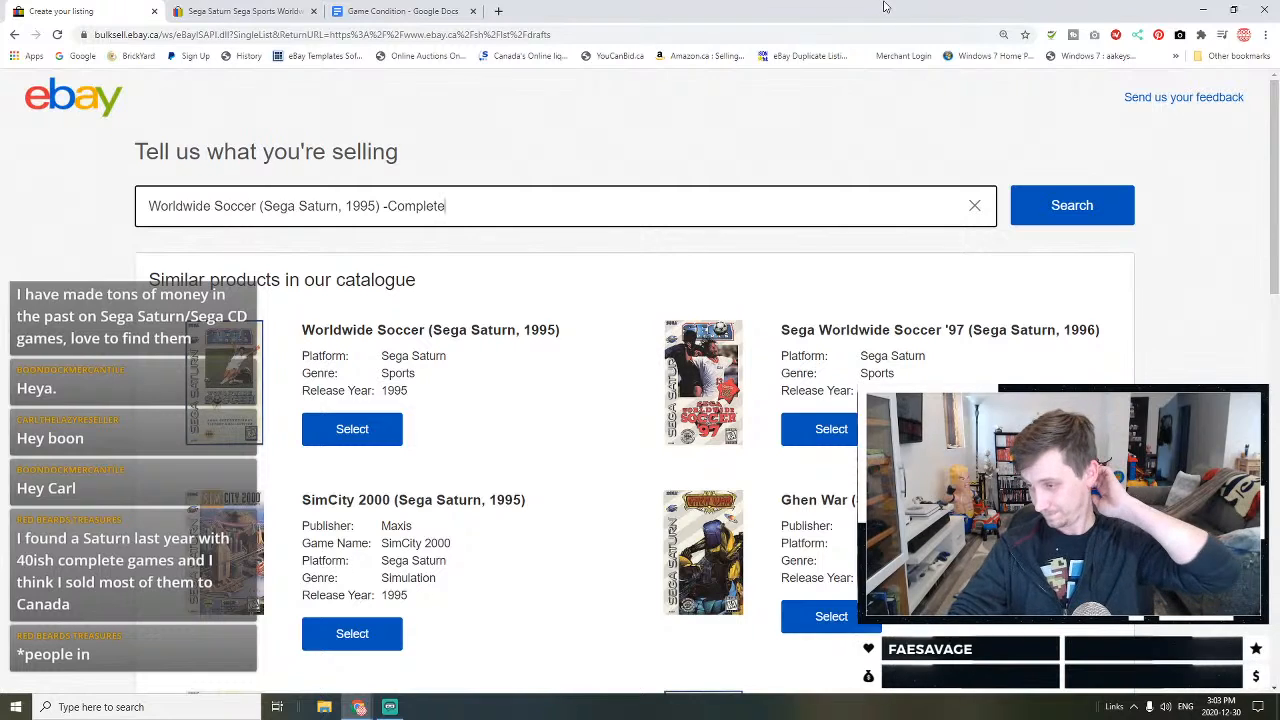
Step: Use the Worldwide Soccer (Sega Saturn, 1995) catalogue product and append "Broken Case Hinges - Complete Copy" to the listing title
left_click(352, 428)
left_click(340, 623)
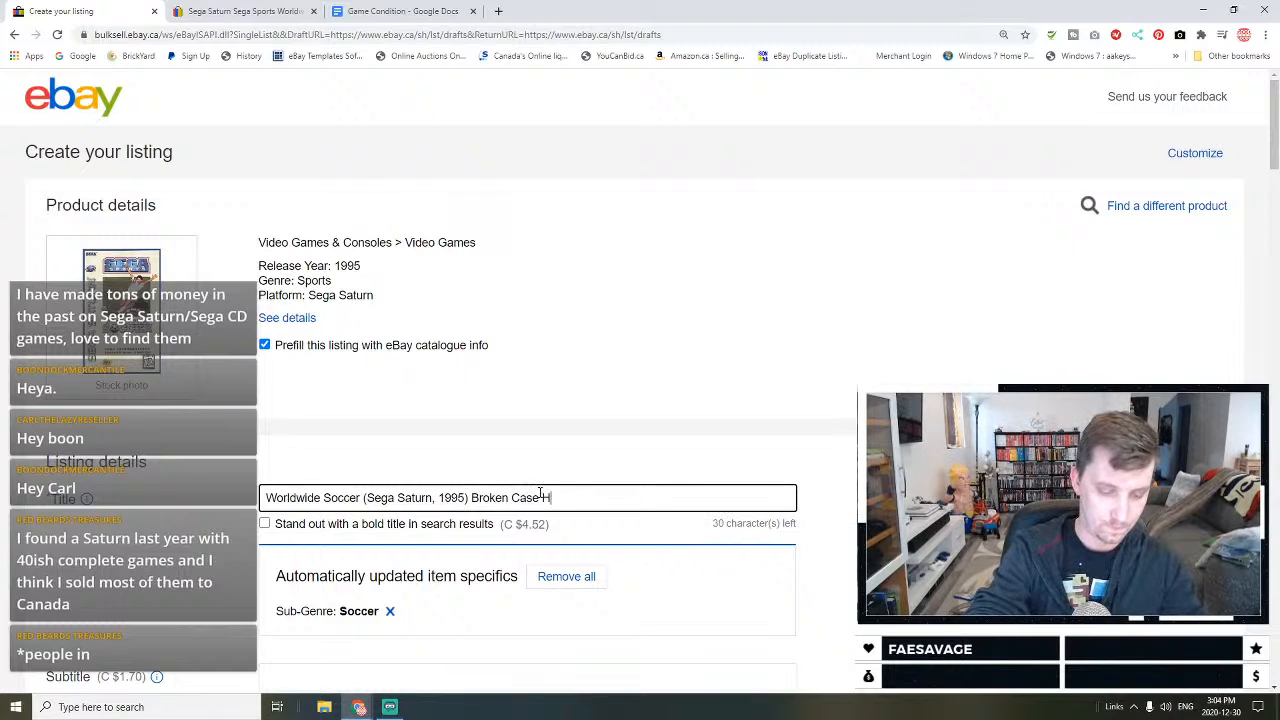
type("Broken Case Hinges -")
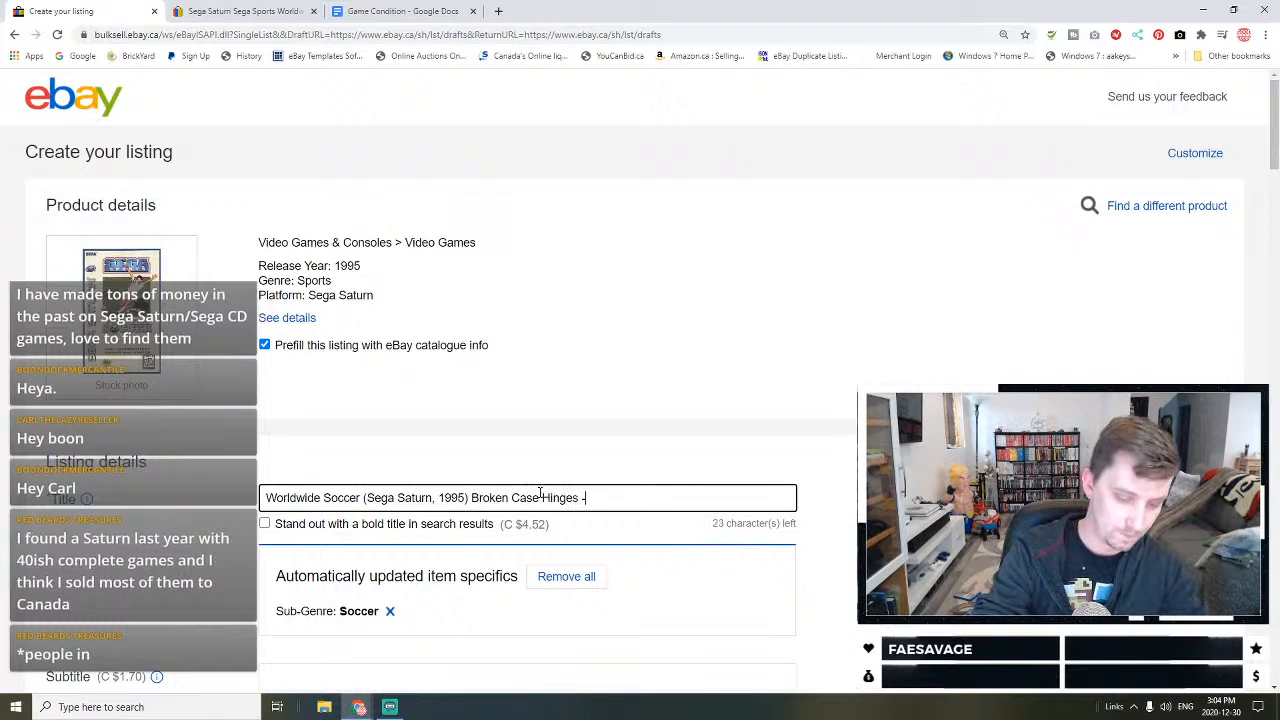
type(" Complete Copy")
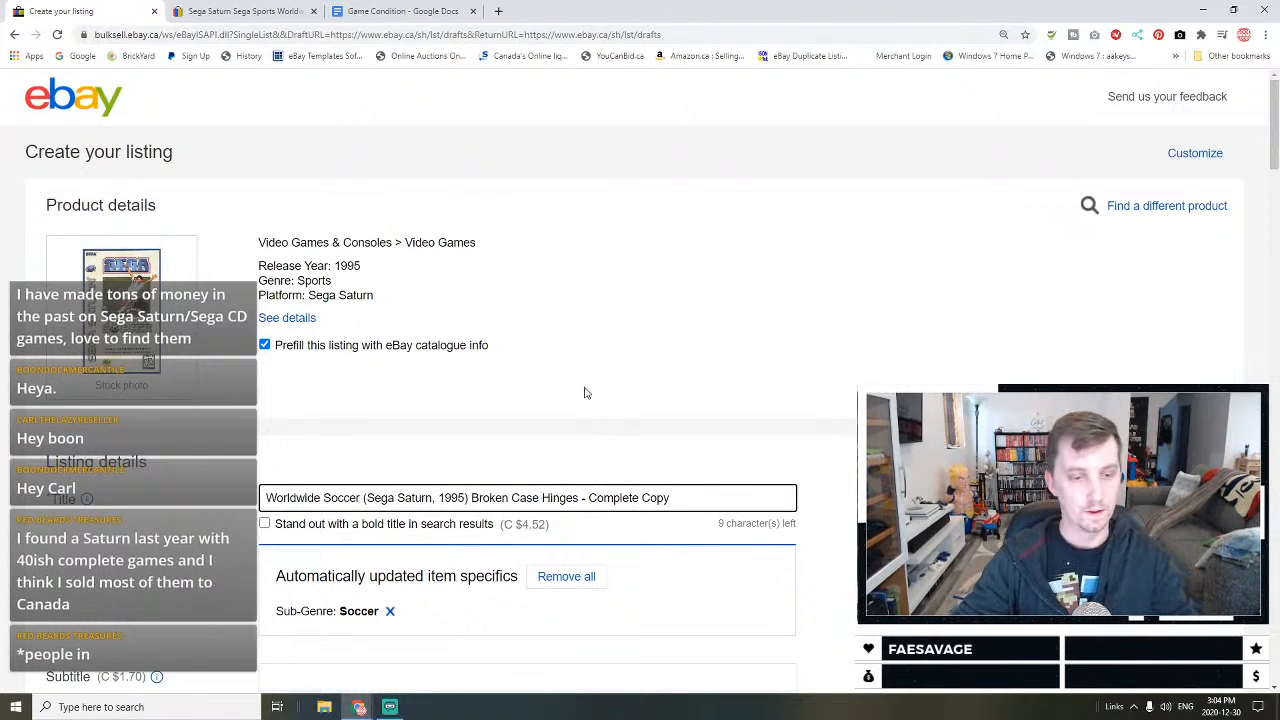
Step: Set the store category to Video Games > Games > Sega Saturn and the item condition to Good
scroll(480, 400, "down", 5)
left_click(406, 334)
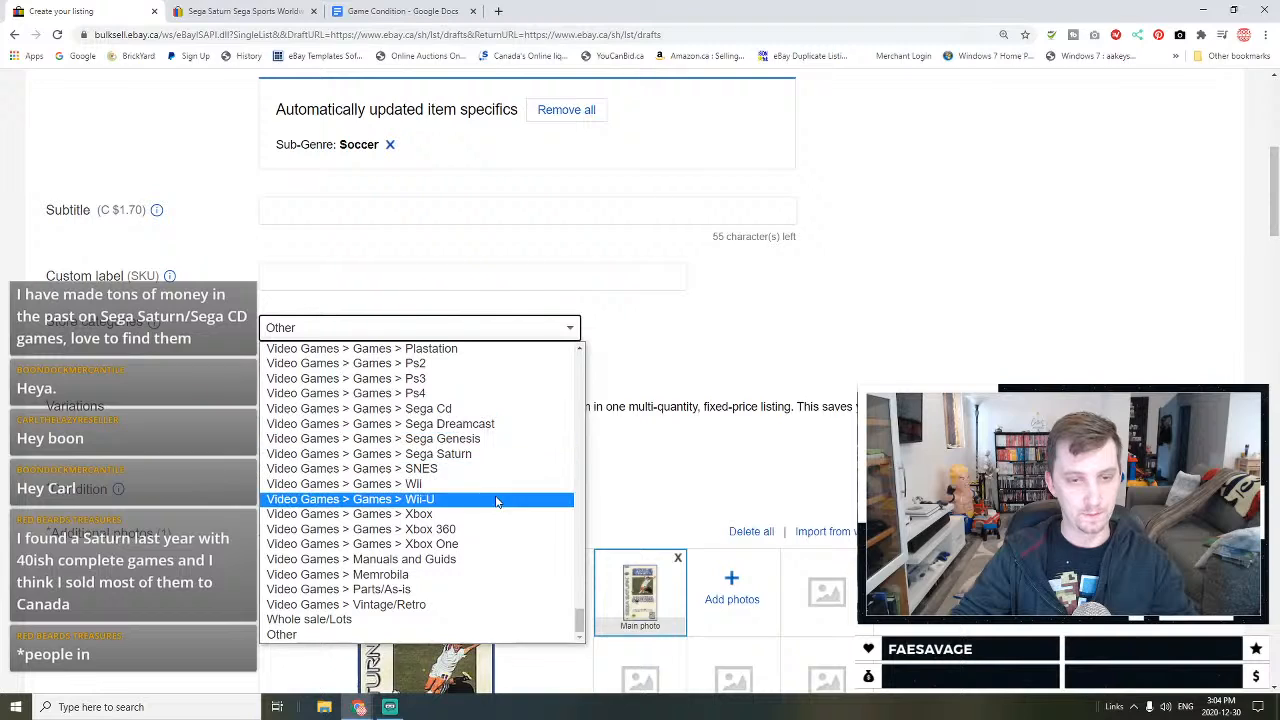
left_click(478, 453)
scroll(437, 500, "down", 1)
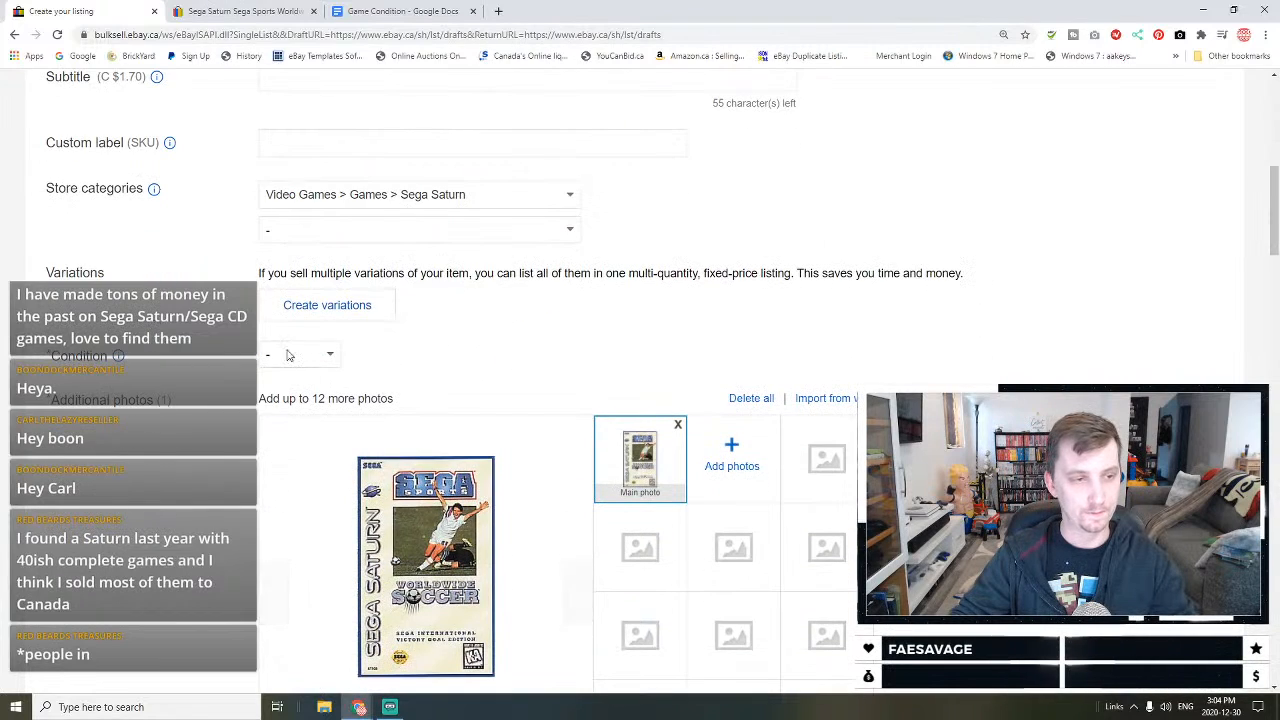
left_click(288, 354)
left_click(281, 436)
Step: Enter the condition description "Case has cracked hinges and one corner. Game disc is clean. Please see the photos." and copy it
left_click(355, 434)
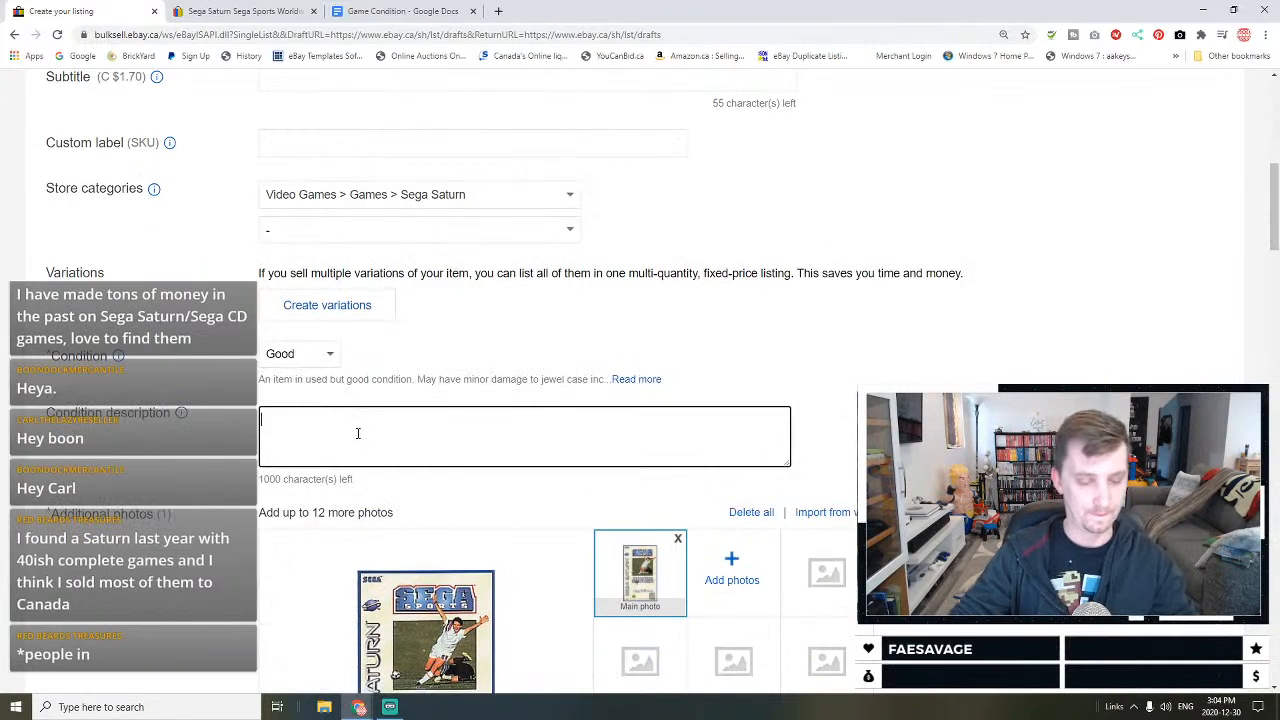
type("Case has cracked")
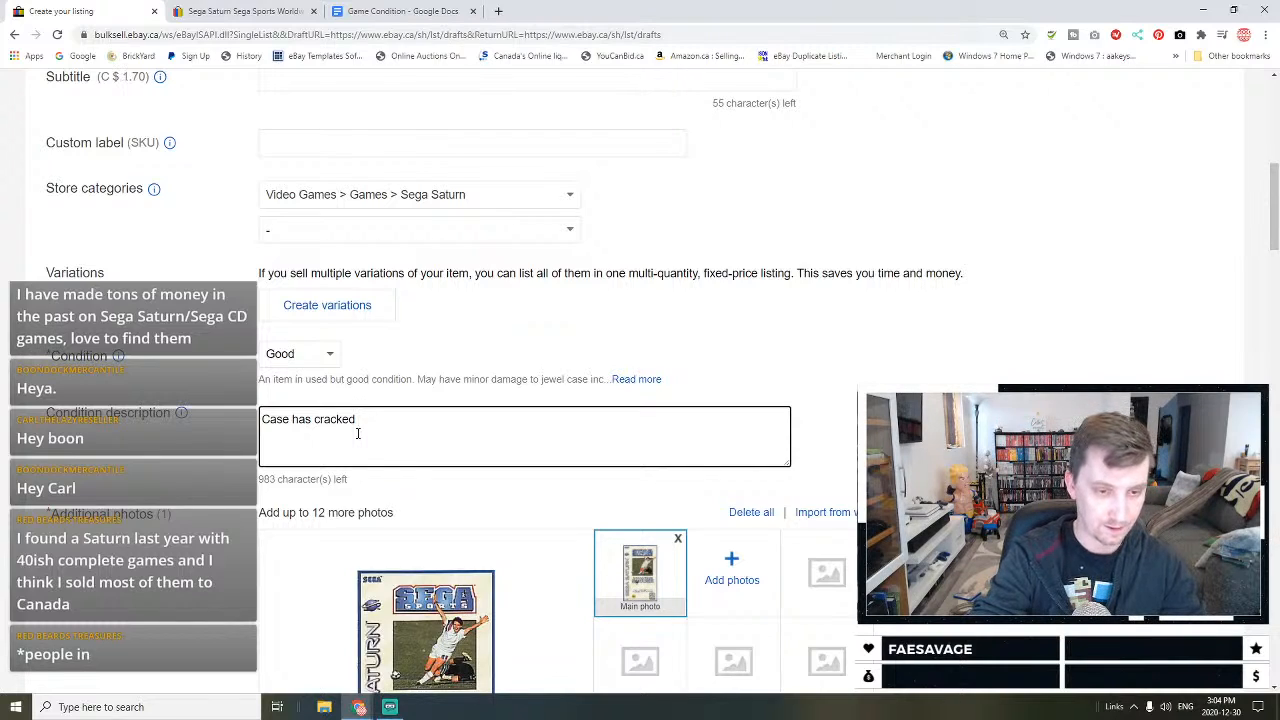
type("hinges and one corner.")
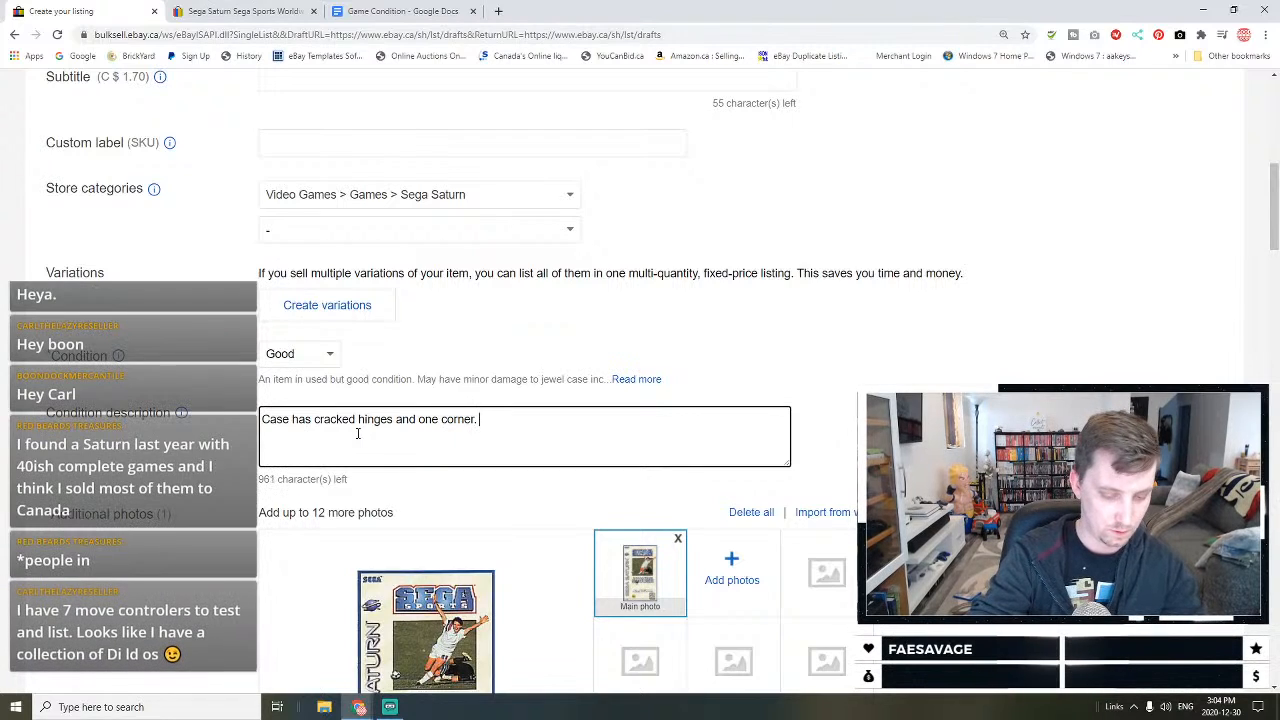
type(" Game disc is c")
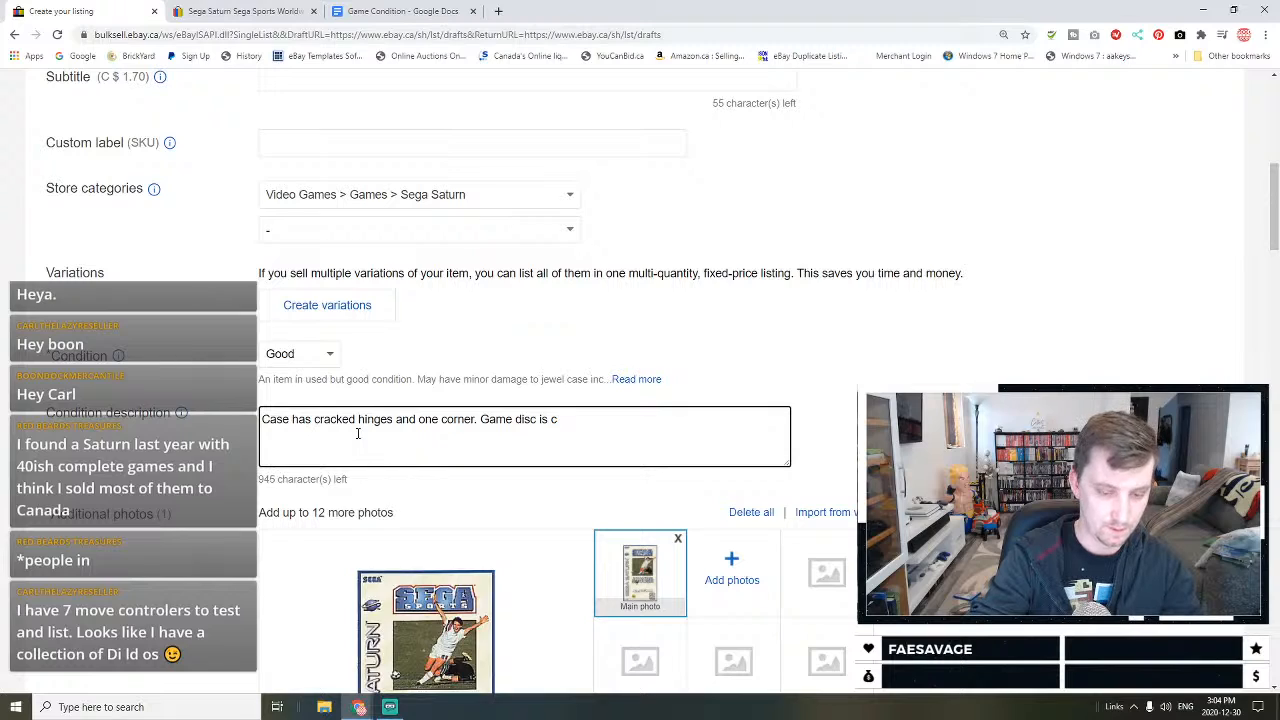
type("lean.")
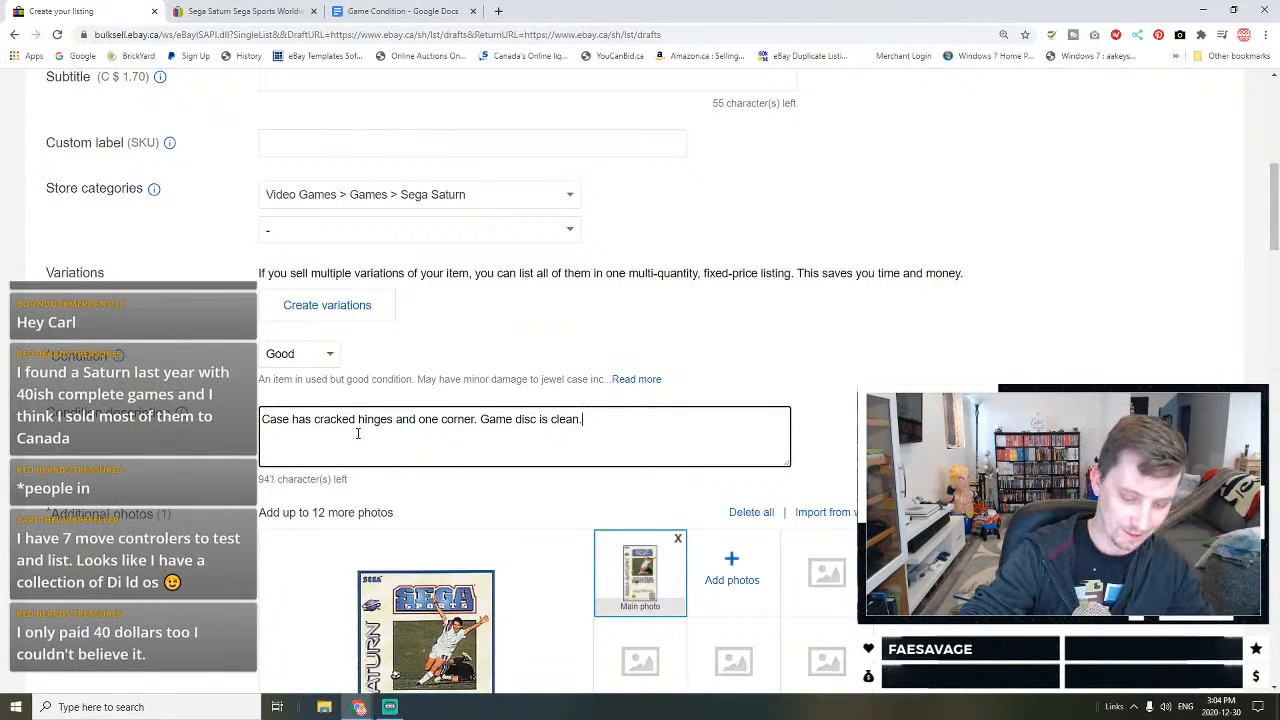
type(" Please see the ")
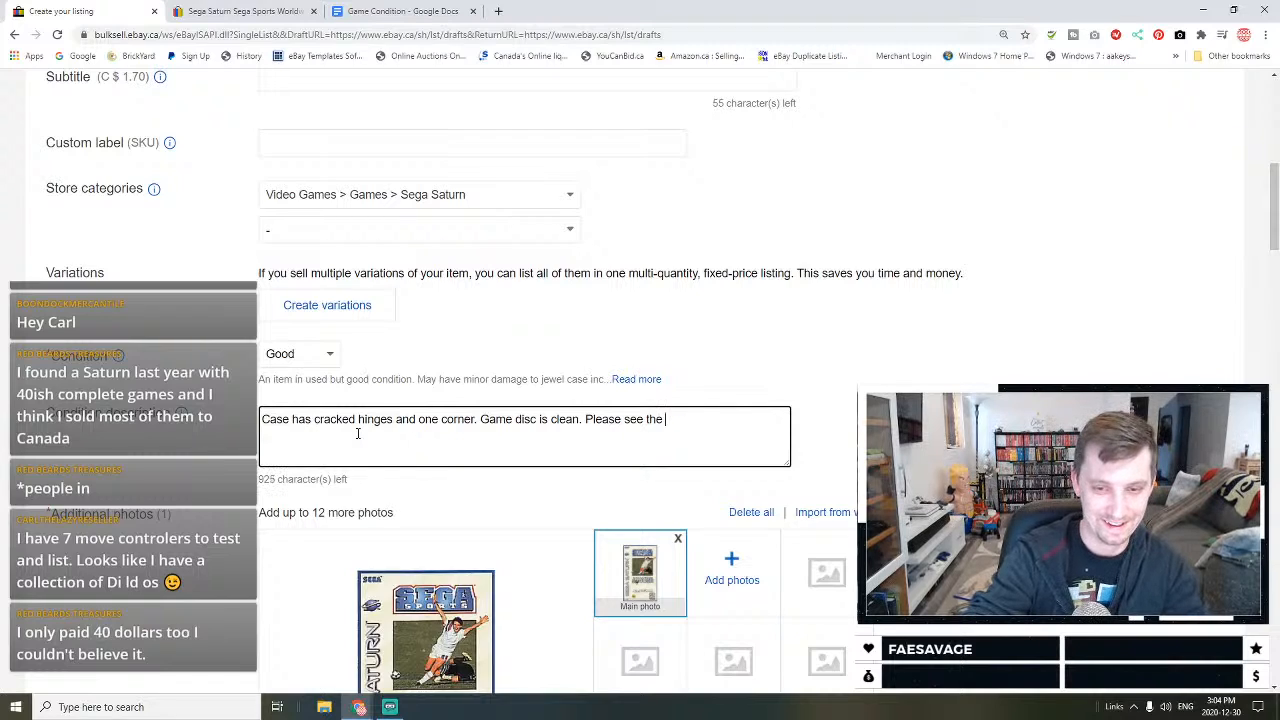
type("hptostoo")
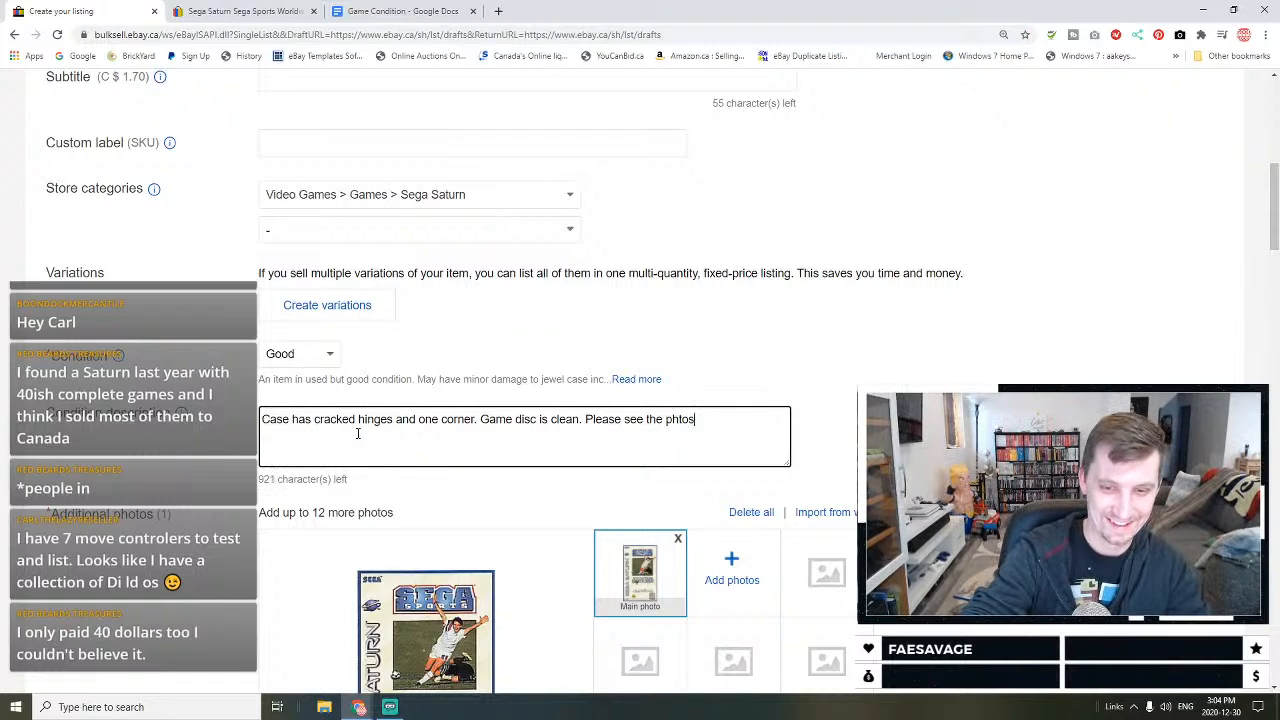
key("BackSpace")
key("BackSpace")
type("oto")
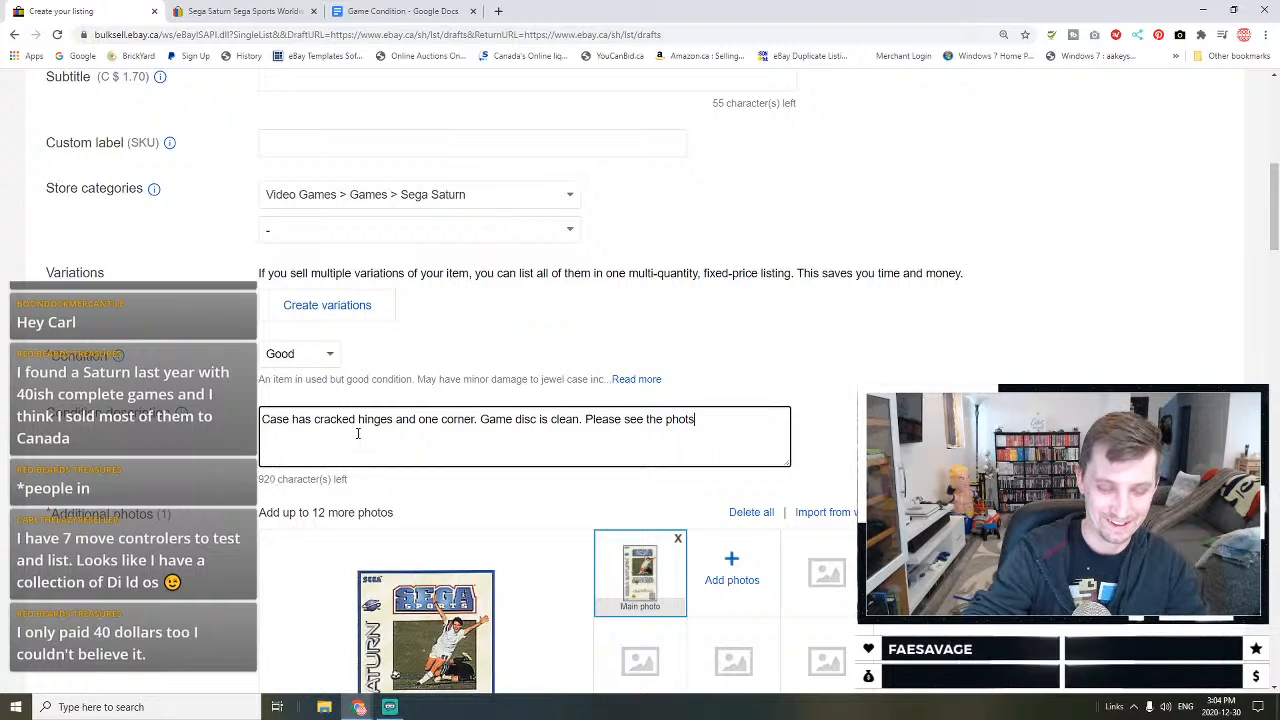
type("s")
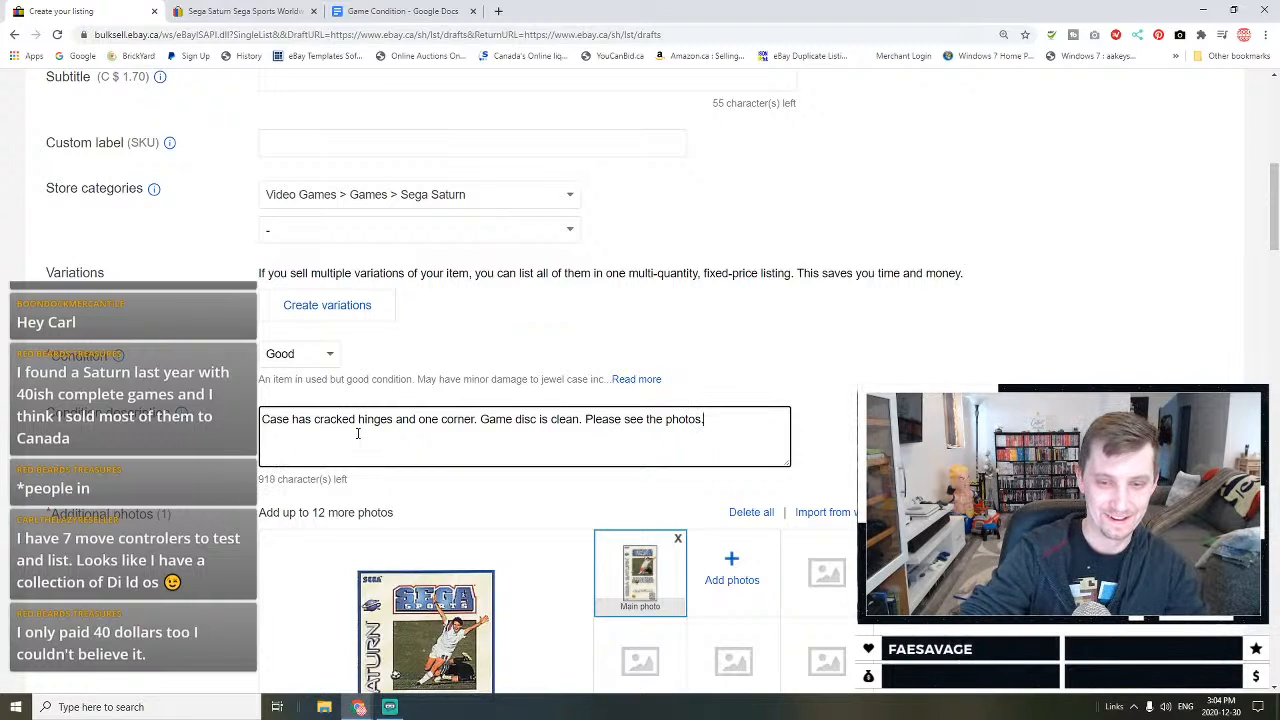
type(".")
key("ctrl+a")
key("ctrl+c")
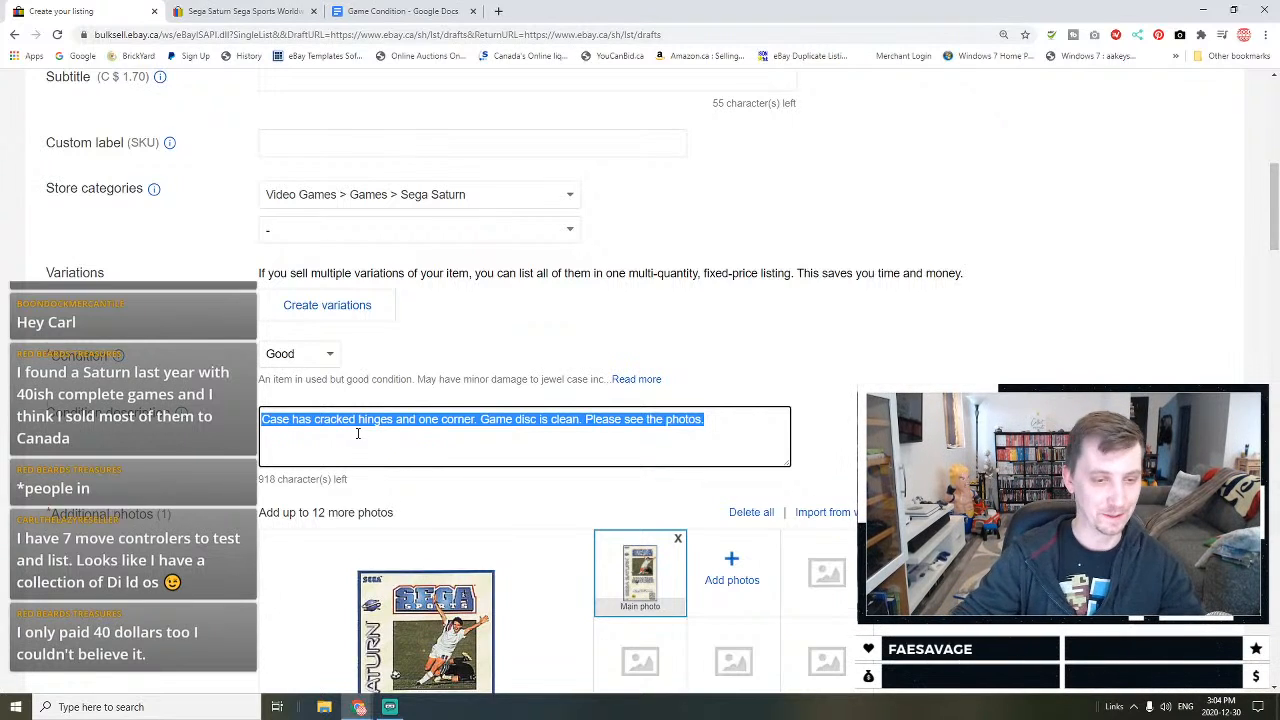
Step: Fill in the item specifics with game name World Soccer, publisher SEGA, rating E-Everyone and region code NTSC-U/C (US/Canada)
scroll(358, 433, "down", 8)
left_click(341, 361)
type("World Soccer")
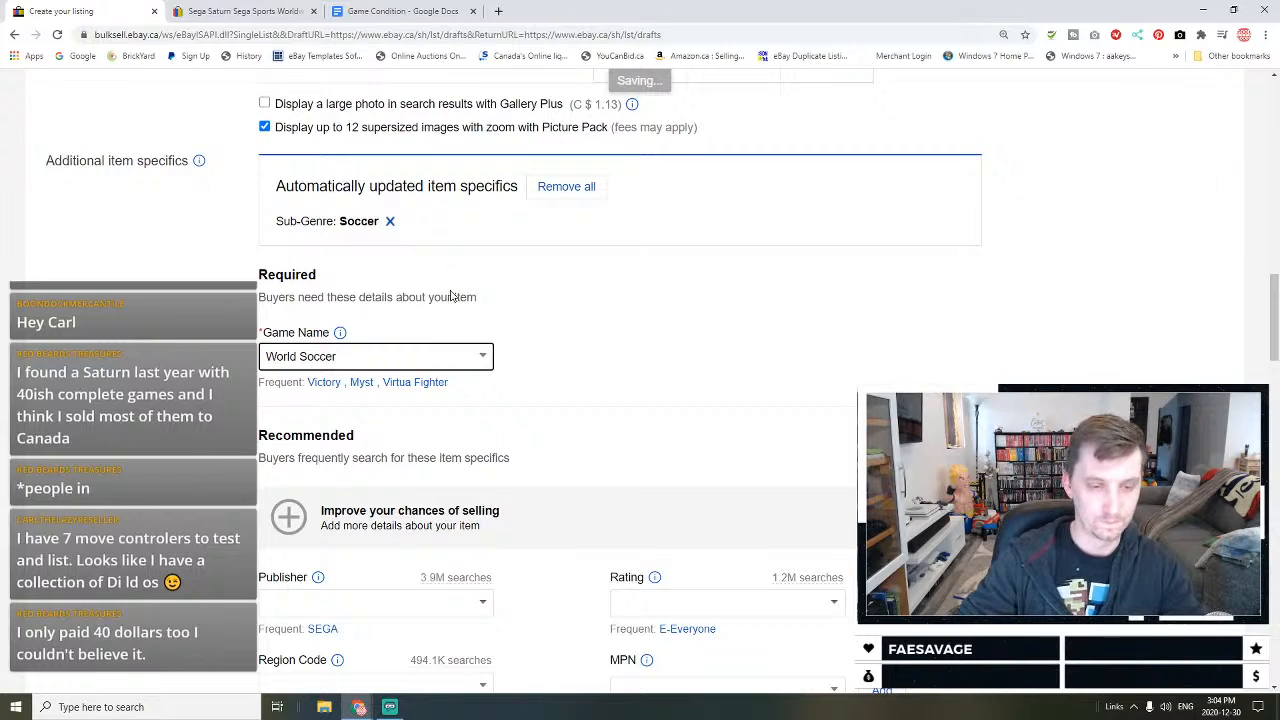
scroll(623, 446, "down", 3)
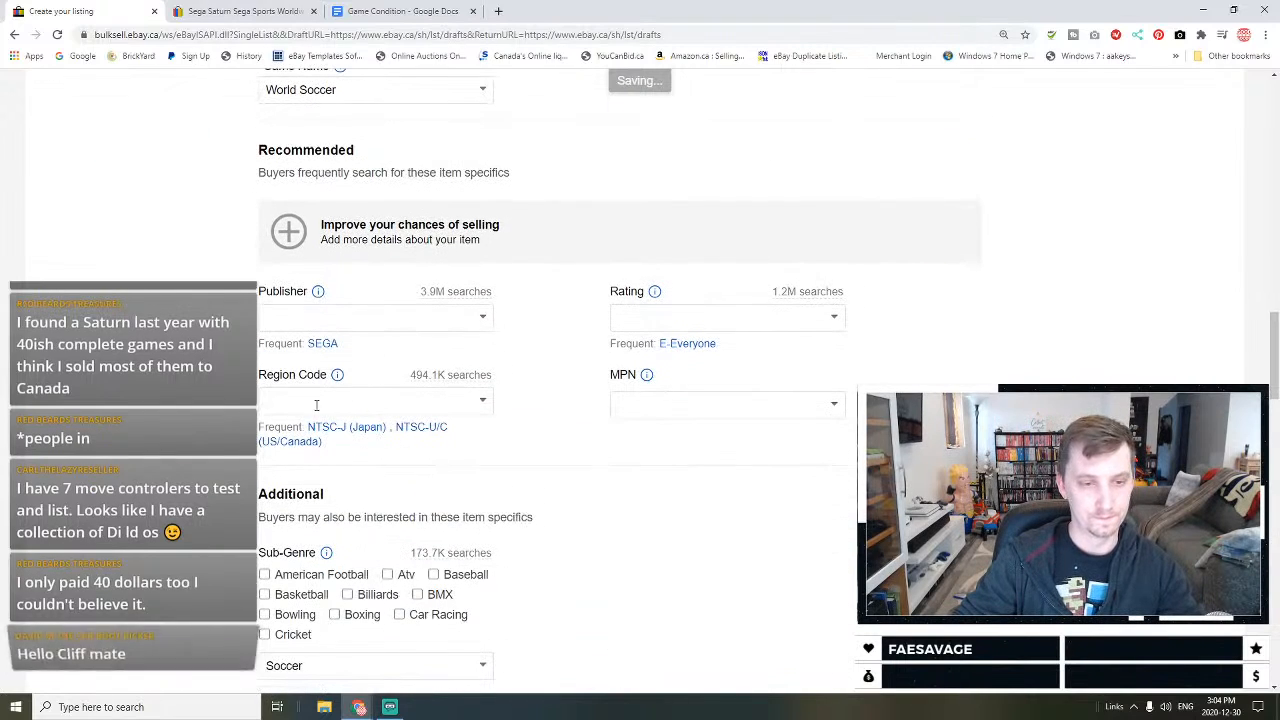
left_click(323, 345)
left_click(712, 344)
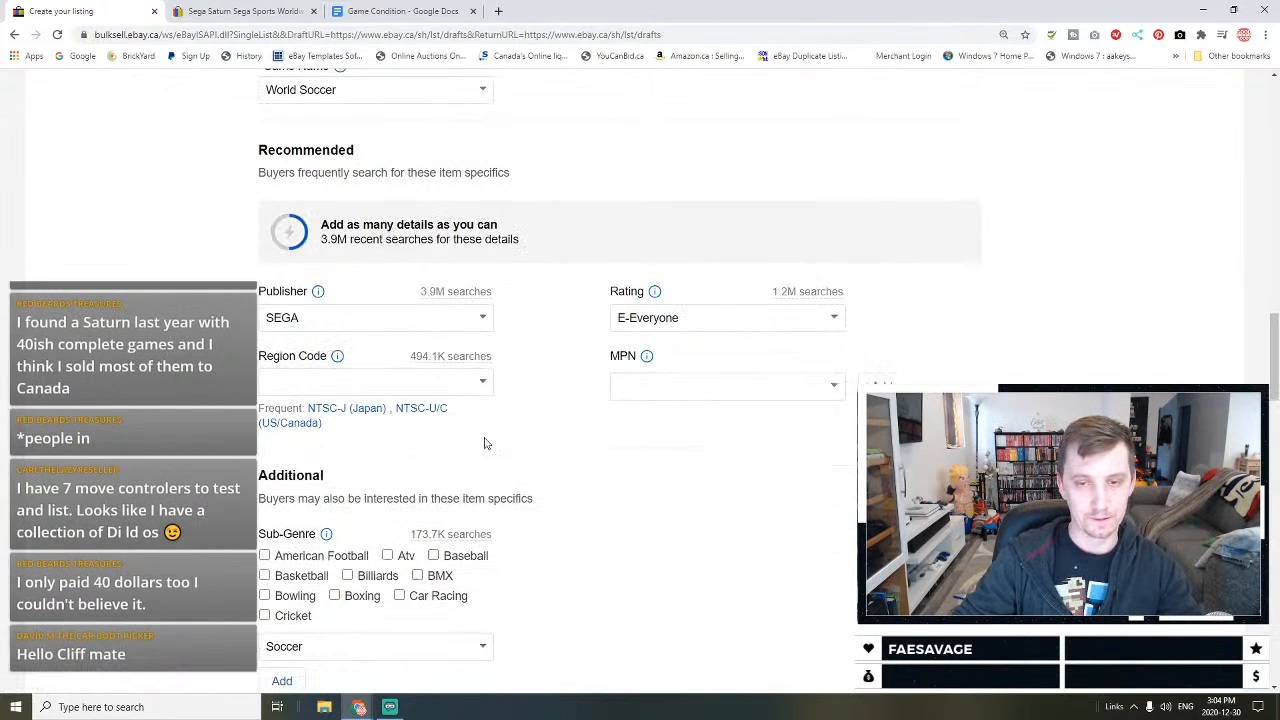
scroll(451, 457, "down", 1)
left_click(409, 276)
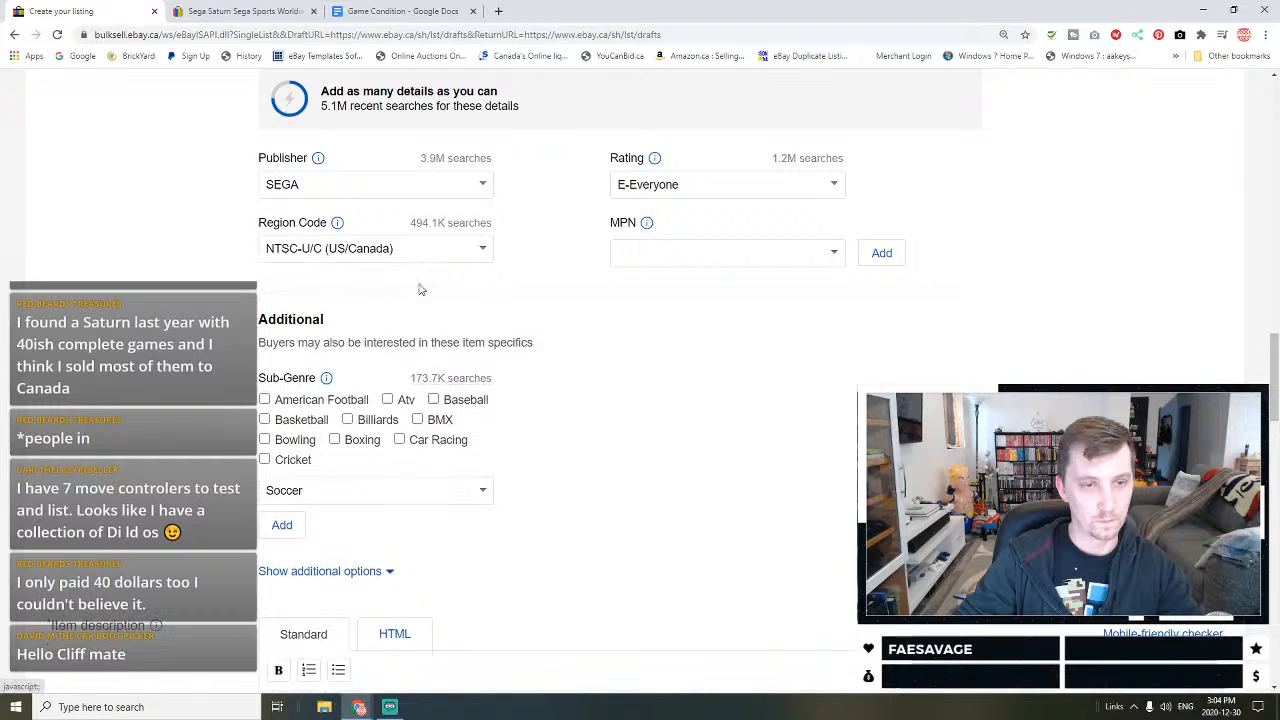
Step: Paste the copied condition text into the item description
scroll(453, 364, "down", 1)
scroll(453, 364, "down", 1)
left_click(380, 603)
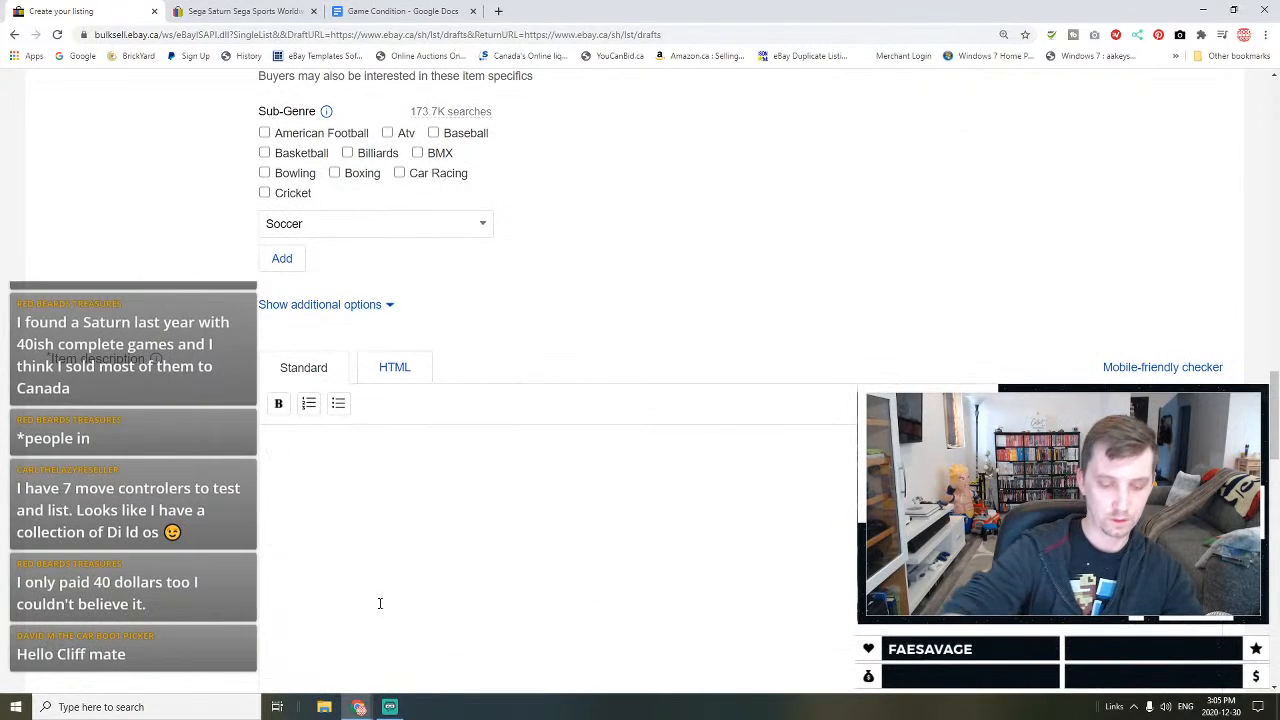
key("ctrl+v")
Step: Set the Buy It Now price to C $21.95 and choose the "Rate Table Shipping 8x6x4 box" shipping policy
scroll(480, 560, "down", 6)
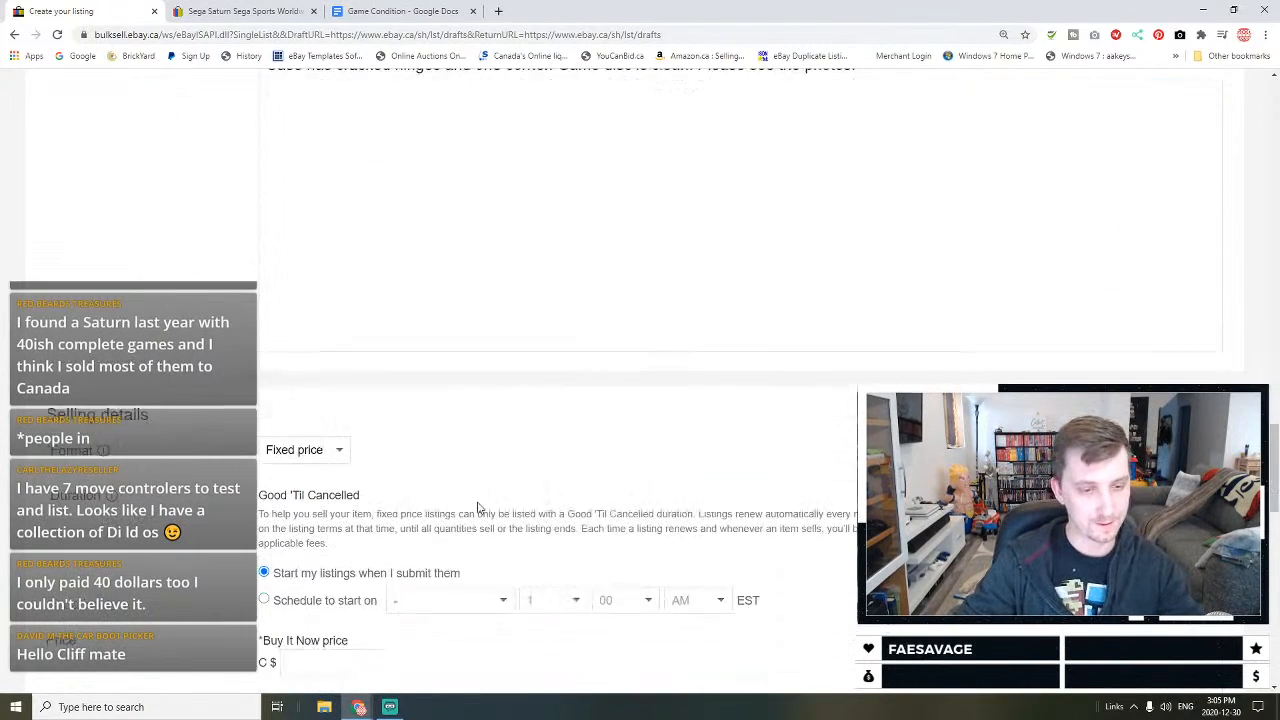
left_click(313, 437)
type("21.95")
left_click(551, 562)
left_click(465, 507)
scroll(466, 508, "down", 3)
left_click(466, 518)
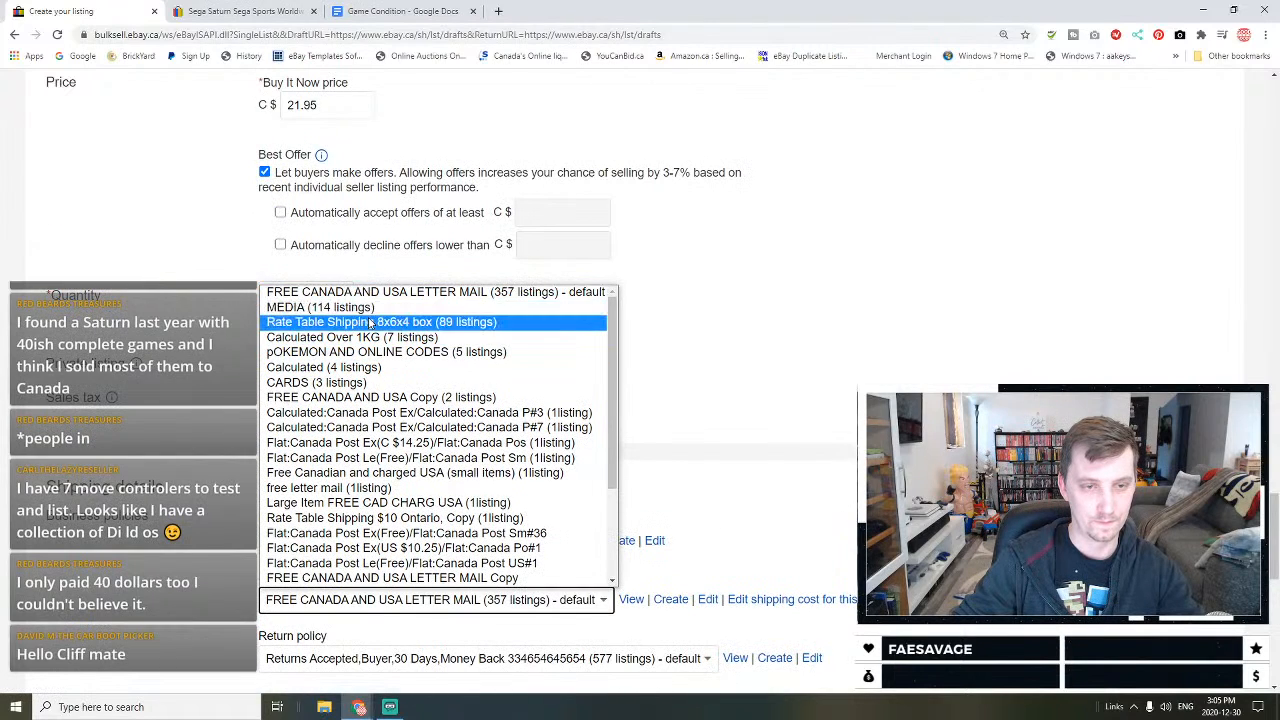
left_click(370, 322)
Step: Set the package dimensions to 21 x 16 x 11 cm and the custom weight to 500 g
scroll(517, 249, "down", 5)
left_click(517, 246)
type("21")
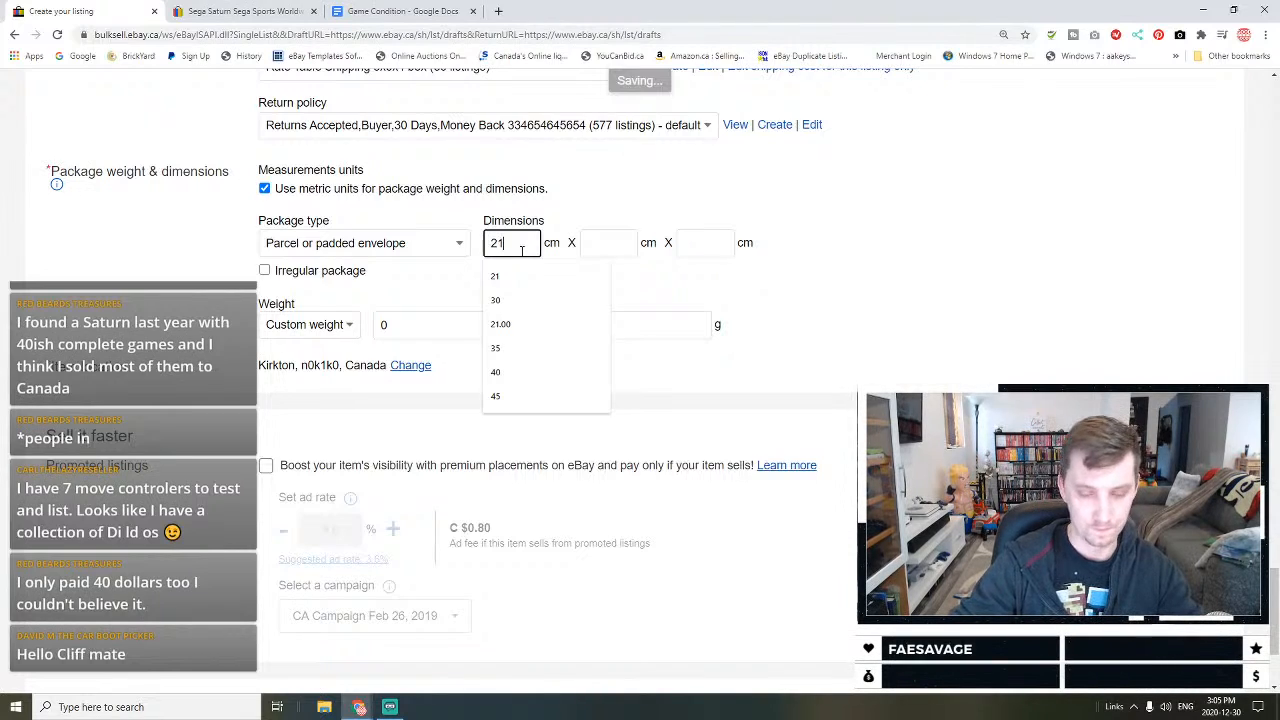
key("Tab")
type("16")
key("Tab")
type("11")
key("Tab")
left_click(577, 328)
key("BackSpace")
type("500")
Step: Promote the listing at the suggested 3.6% ad rate and save it as a draft
left_click(578, 465)
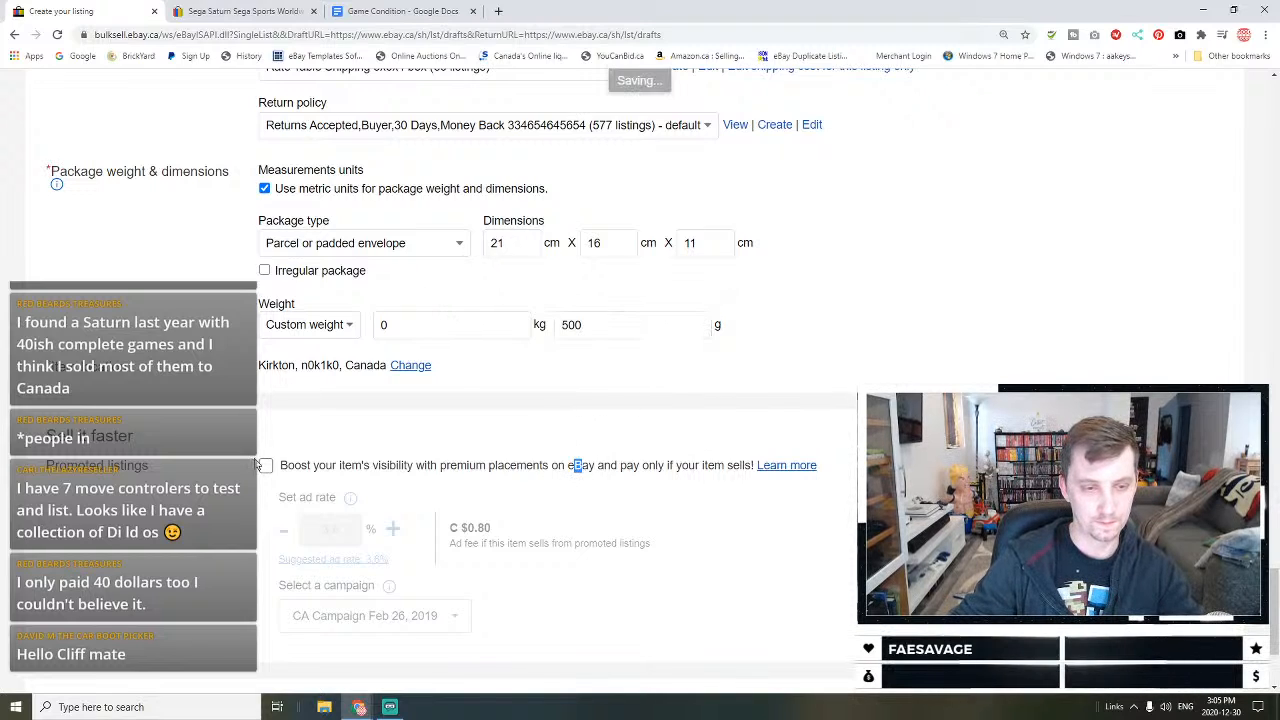
scroll(460, 645, "down", 2)
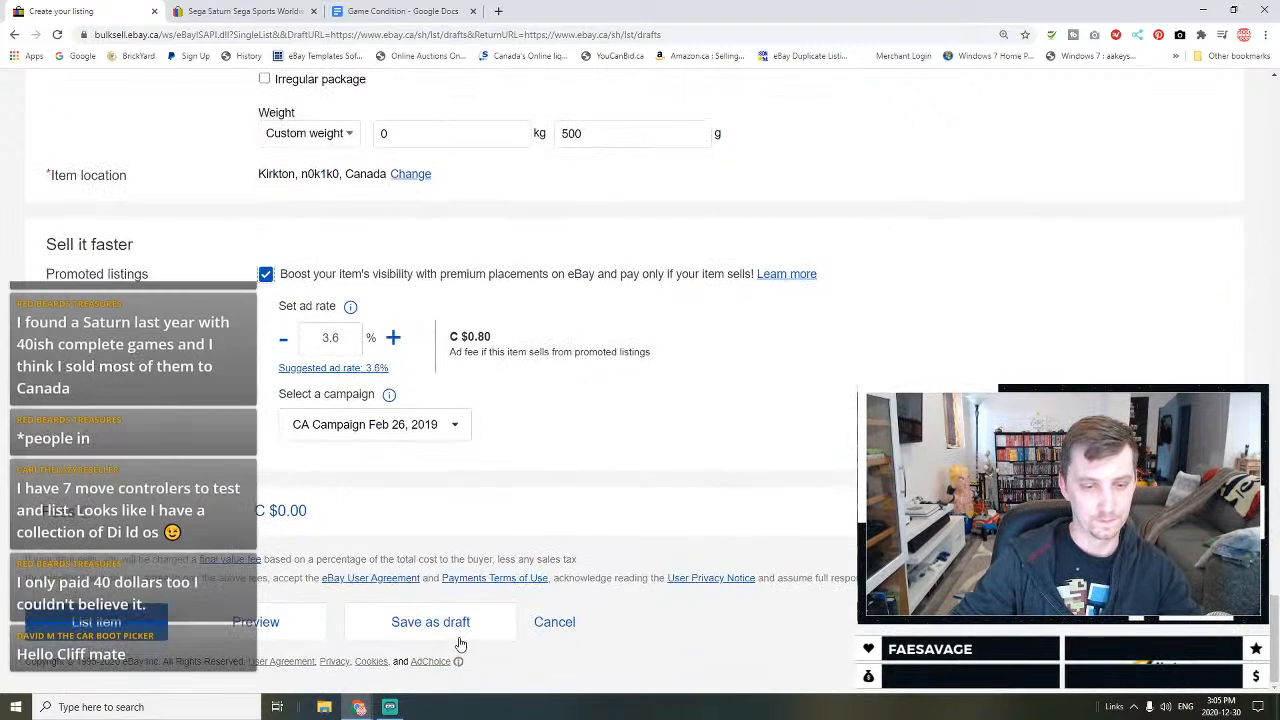
left_click(459, 638)
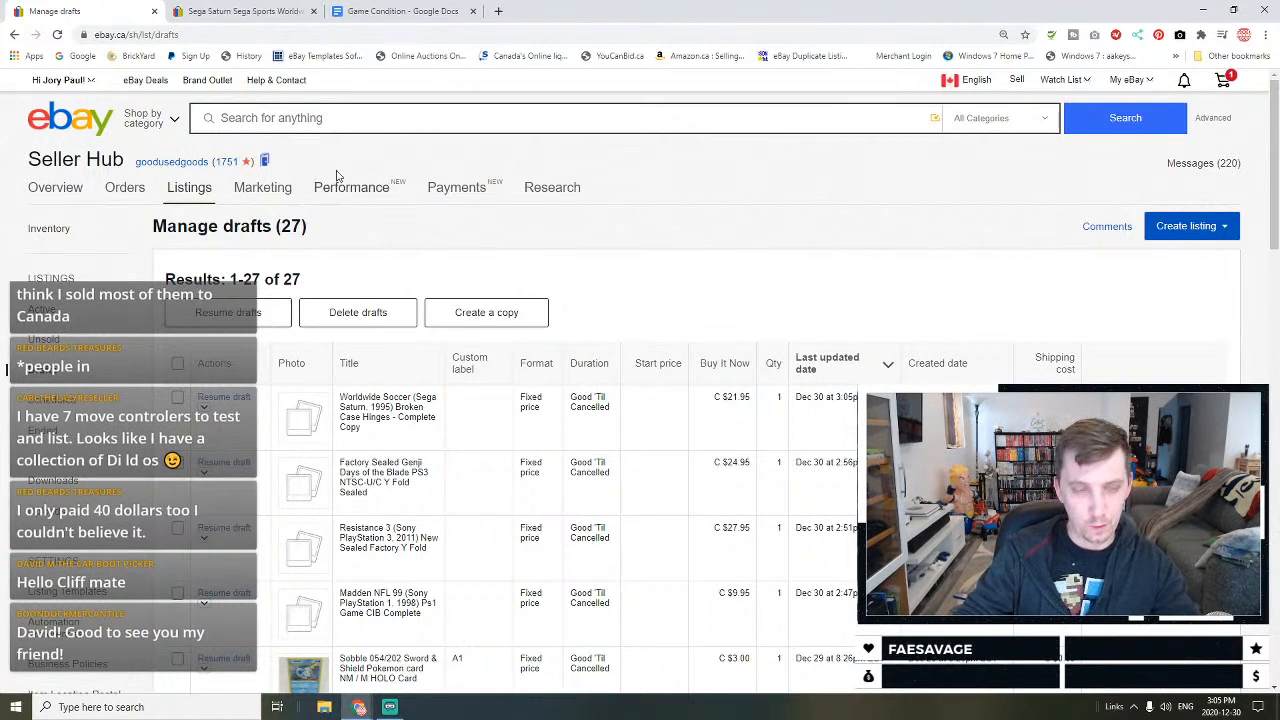
left_click(323, 119)
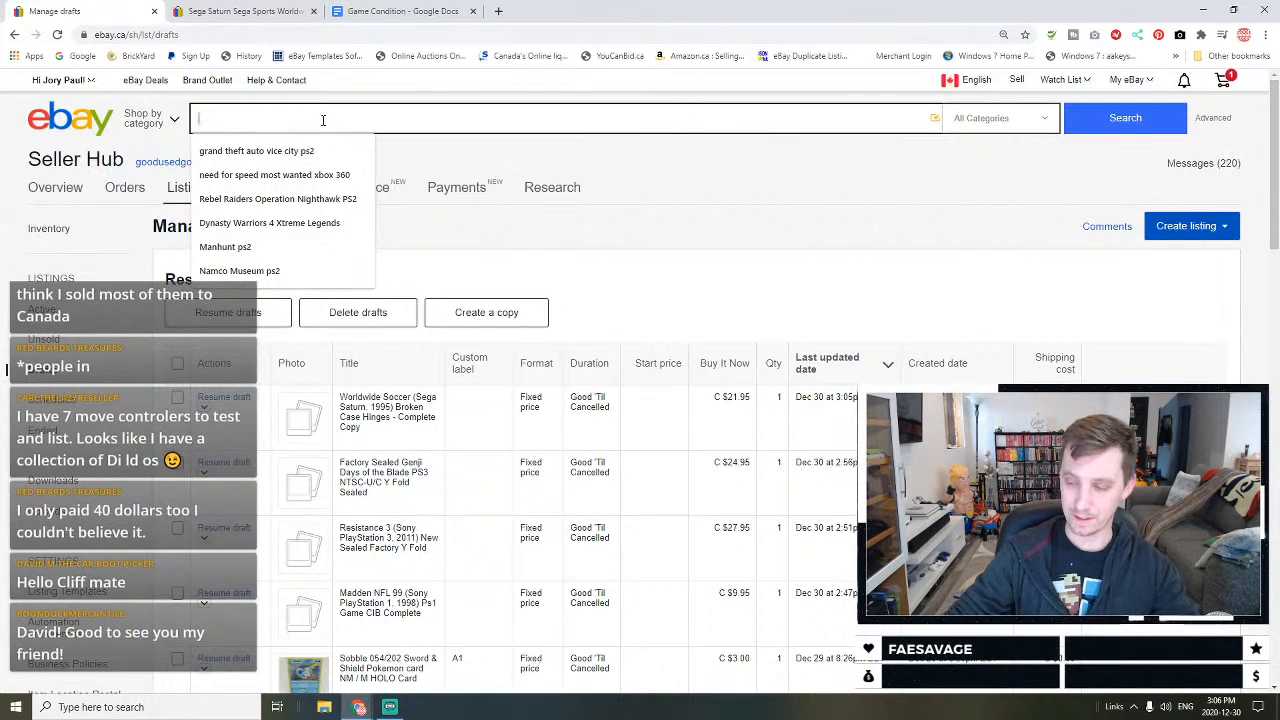
left_click(717, 232)
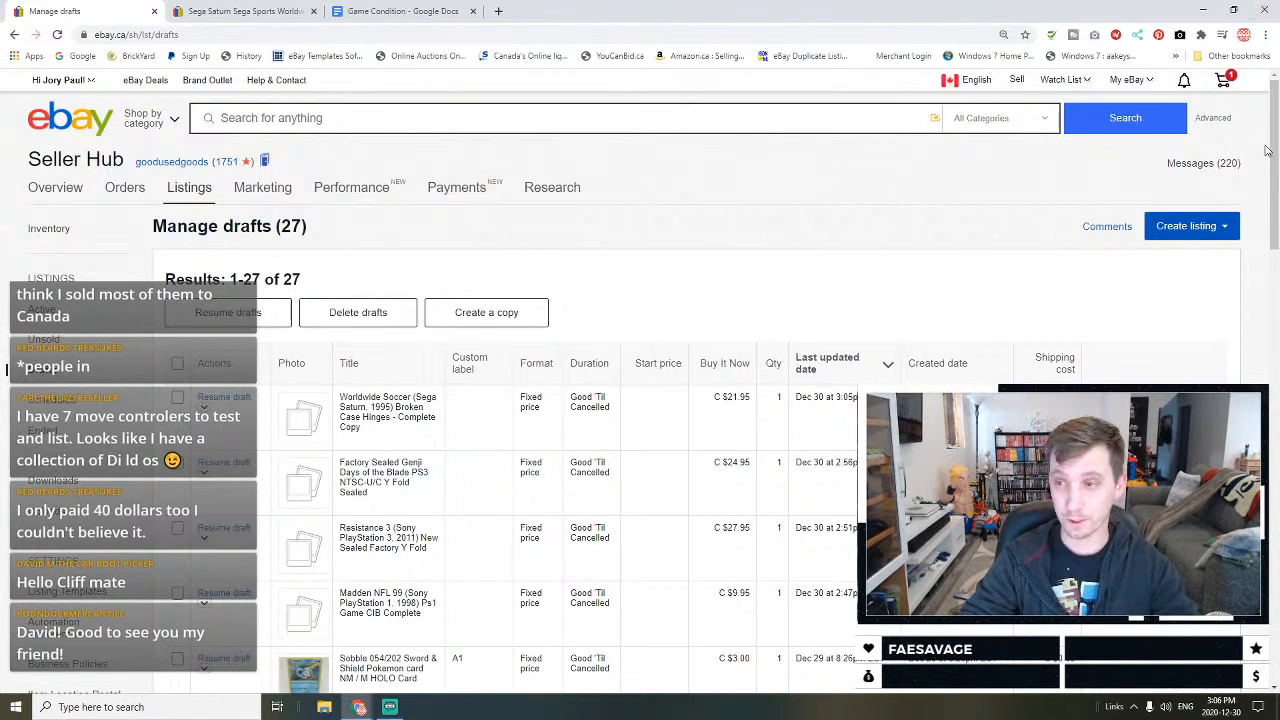
Step: Start creating a new single listing and search eBay for "Sega Saturn Fifa soccer"
left_click(1200, 226)
left_click(1185, 251)
left_click(277, 10)
scroll(531, 125, "up", 4)
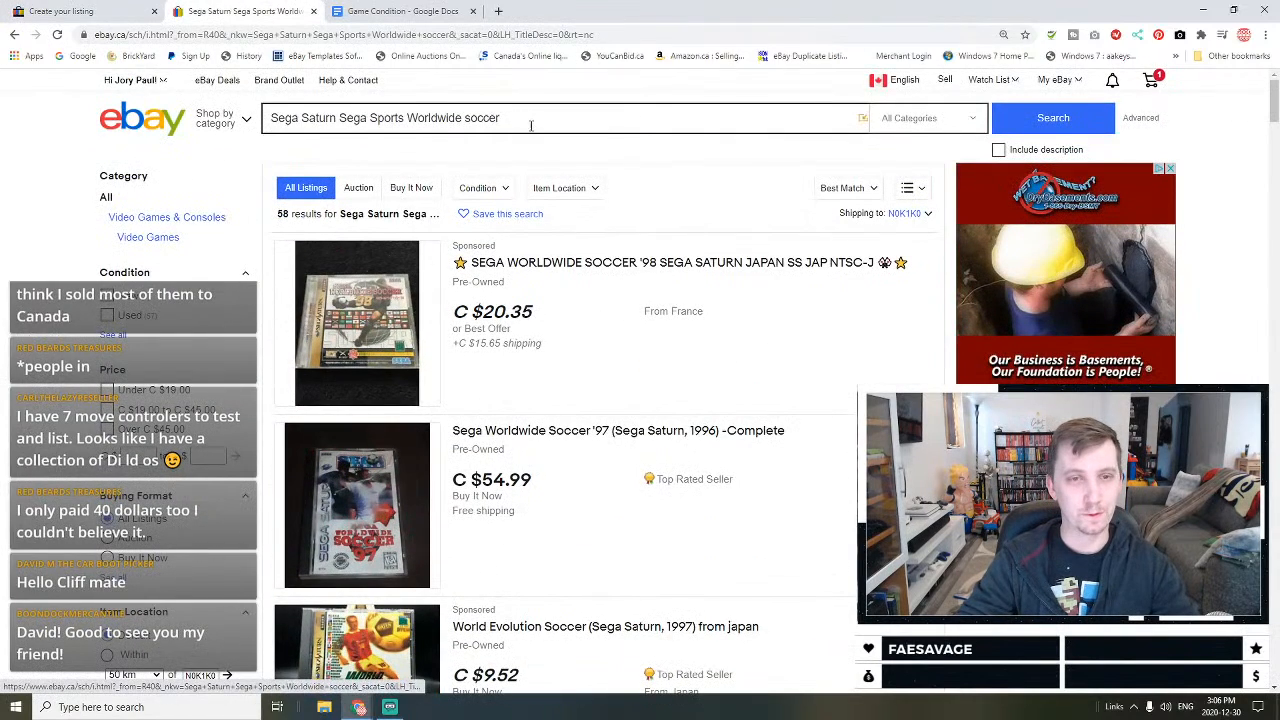
triple_click(531, 120)
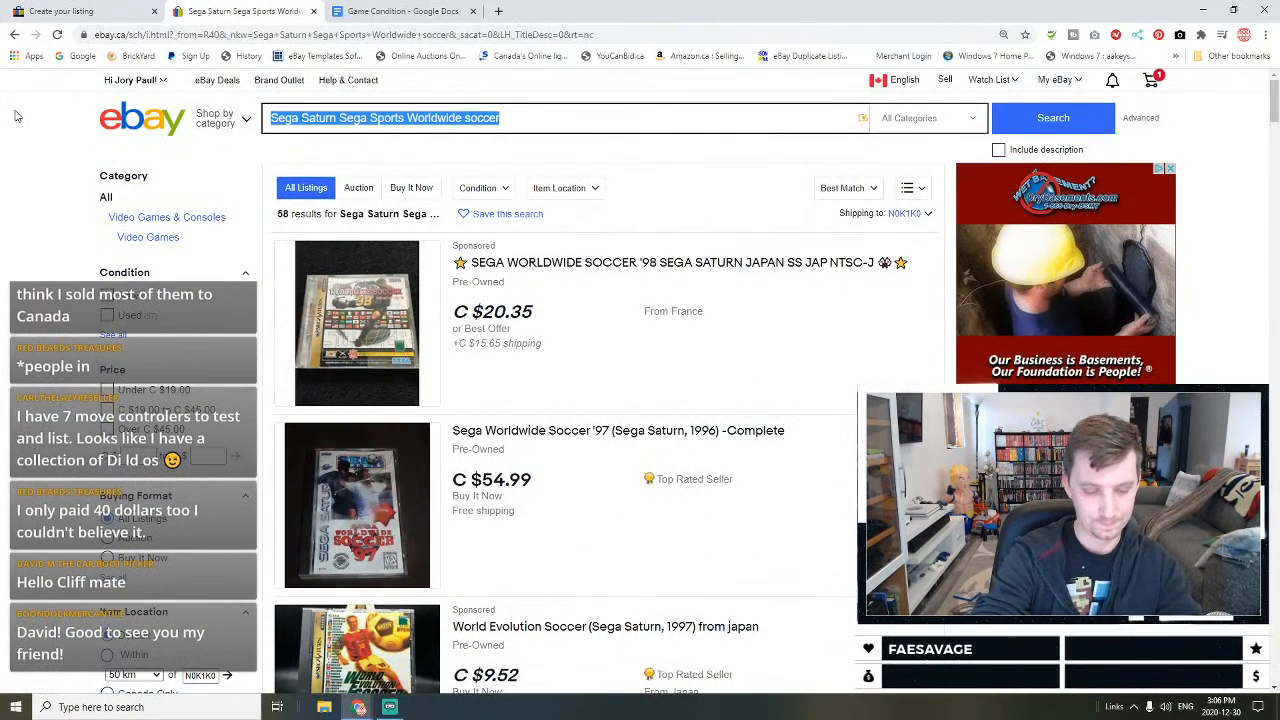
type("Sega Saturn Fif")
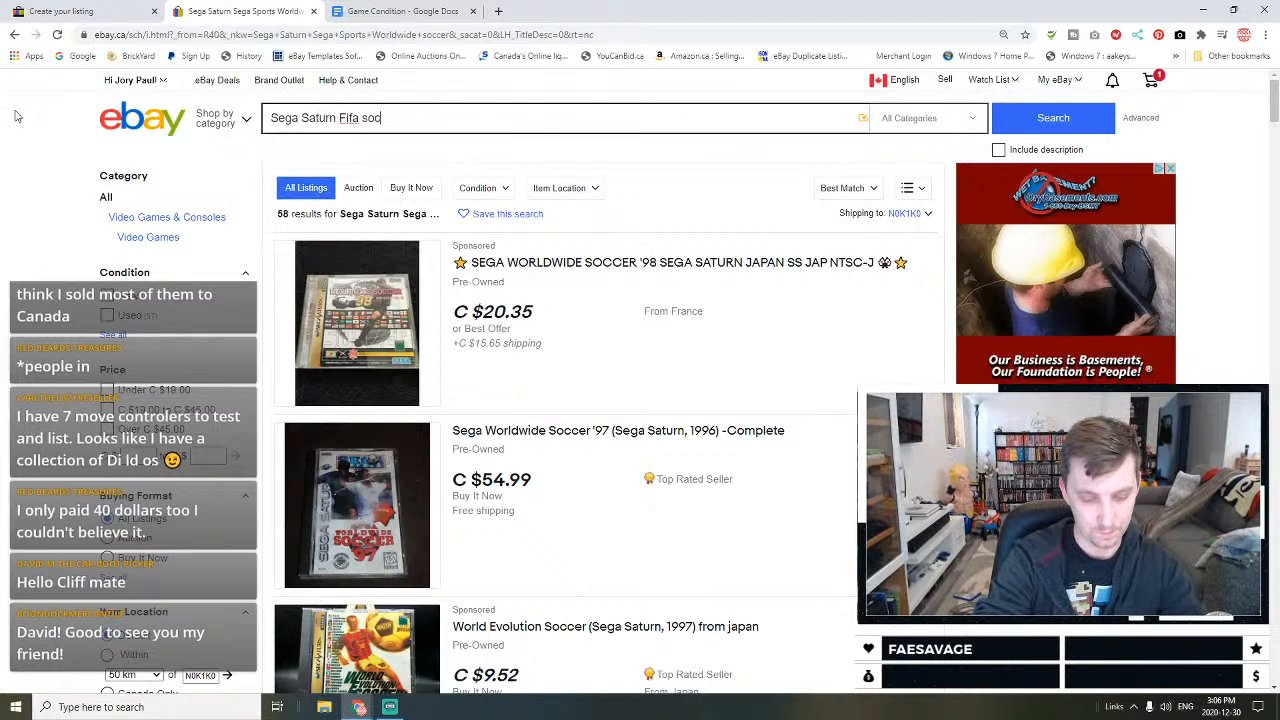
key("Return")
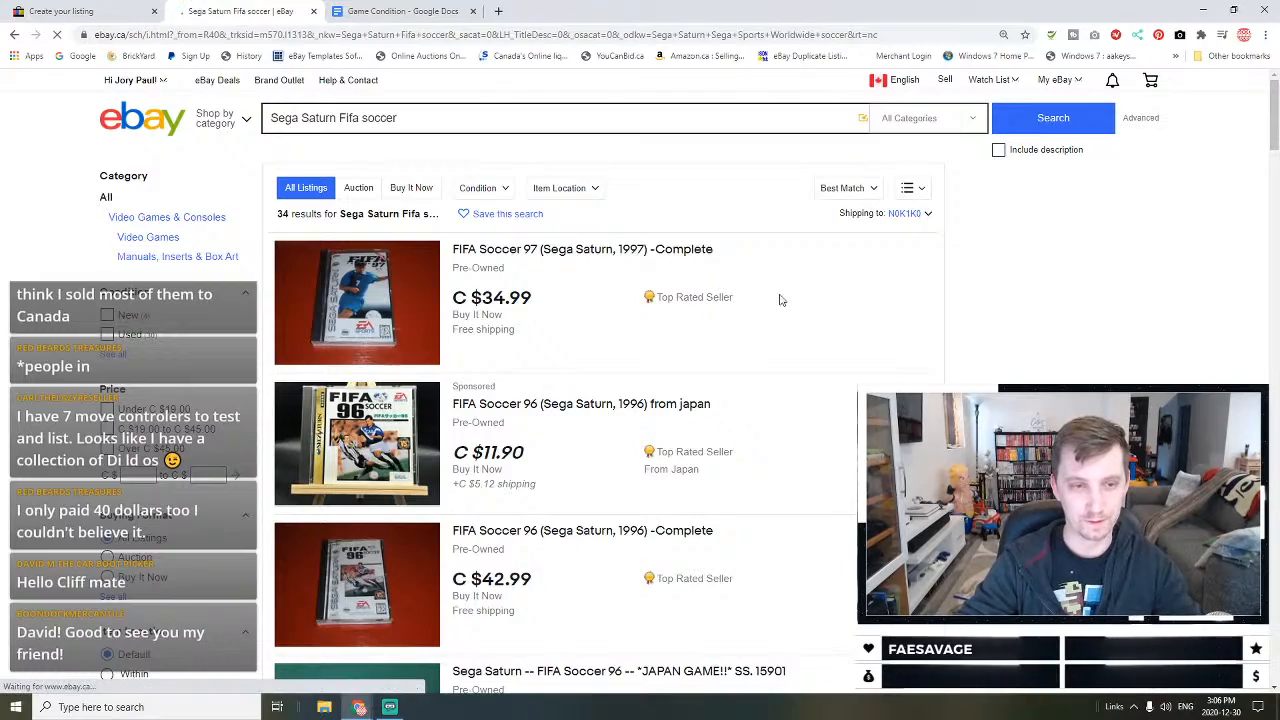
Step: Copy the result title "FIFA Soccer 97 (Sega Saturn, 1997) -Complete" and look it up in the new listing's product catalogue
scroll(560, 325, "down", 6)
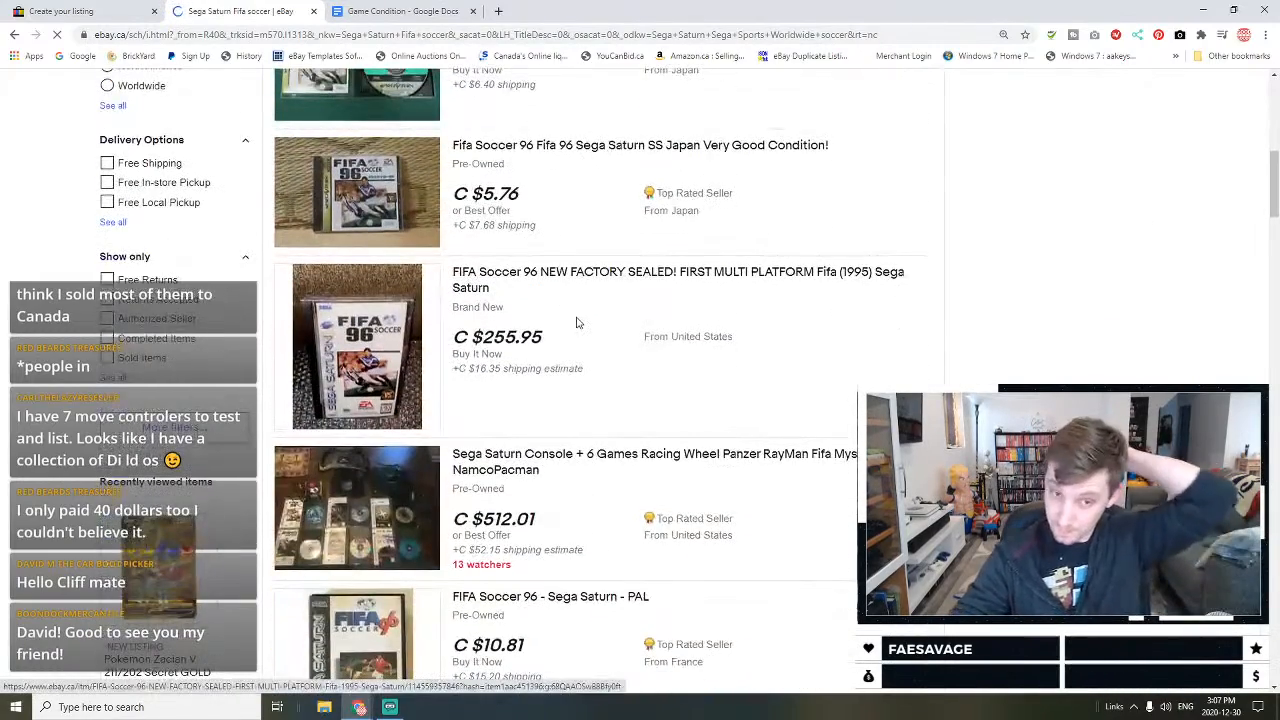
scroll(576, 322, "up", 2)
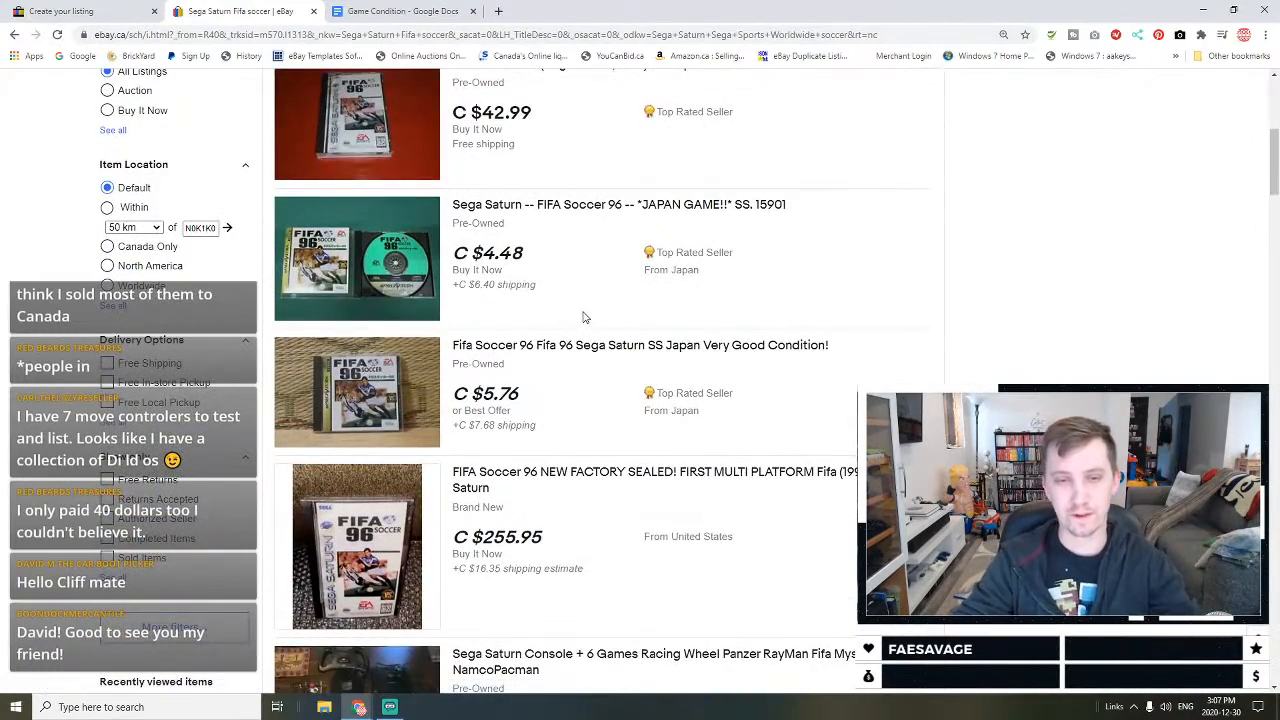
scroll(586, 315, "down", 4)
scroll(586, 315, "up", 9)
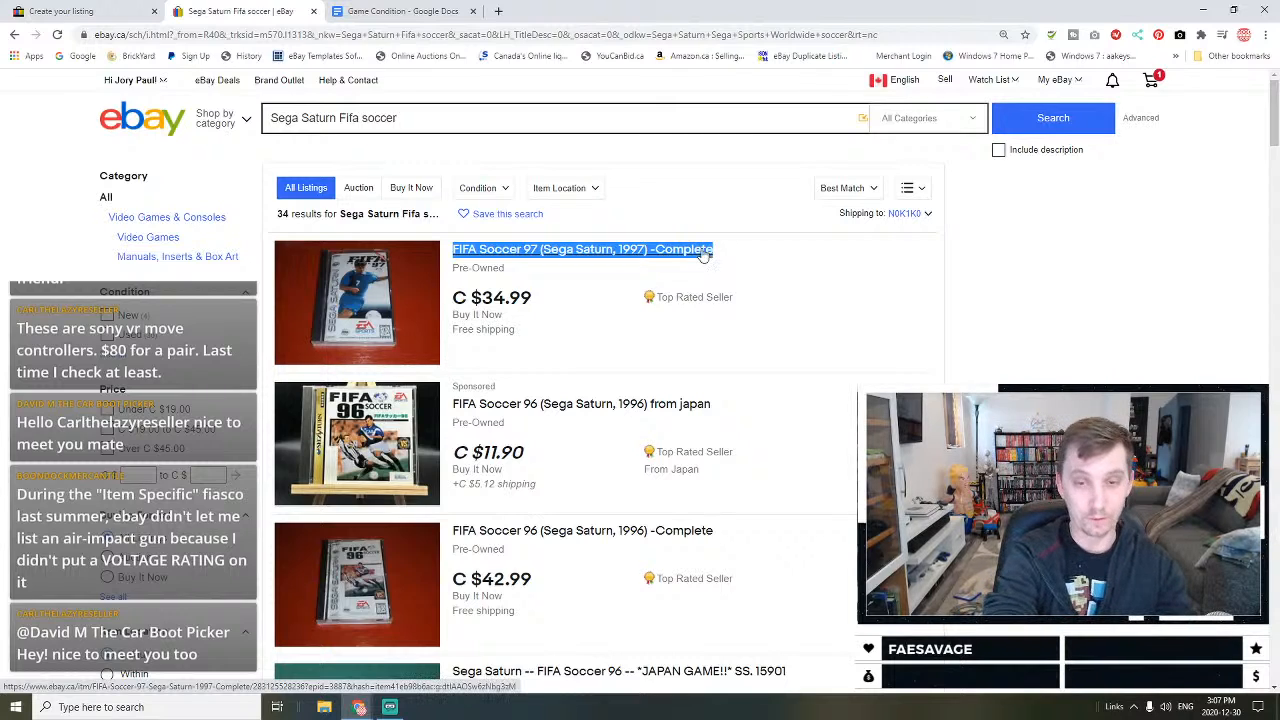
left_click(368, 12)
left_click(60, 11)
left_click(316, 199)
type("FIFA Soccer 97 (Sega Saturn, 1997) -Complete")
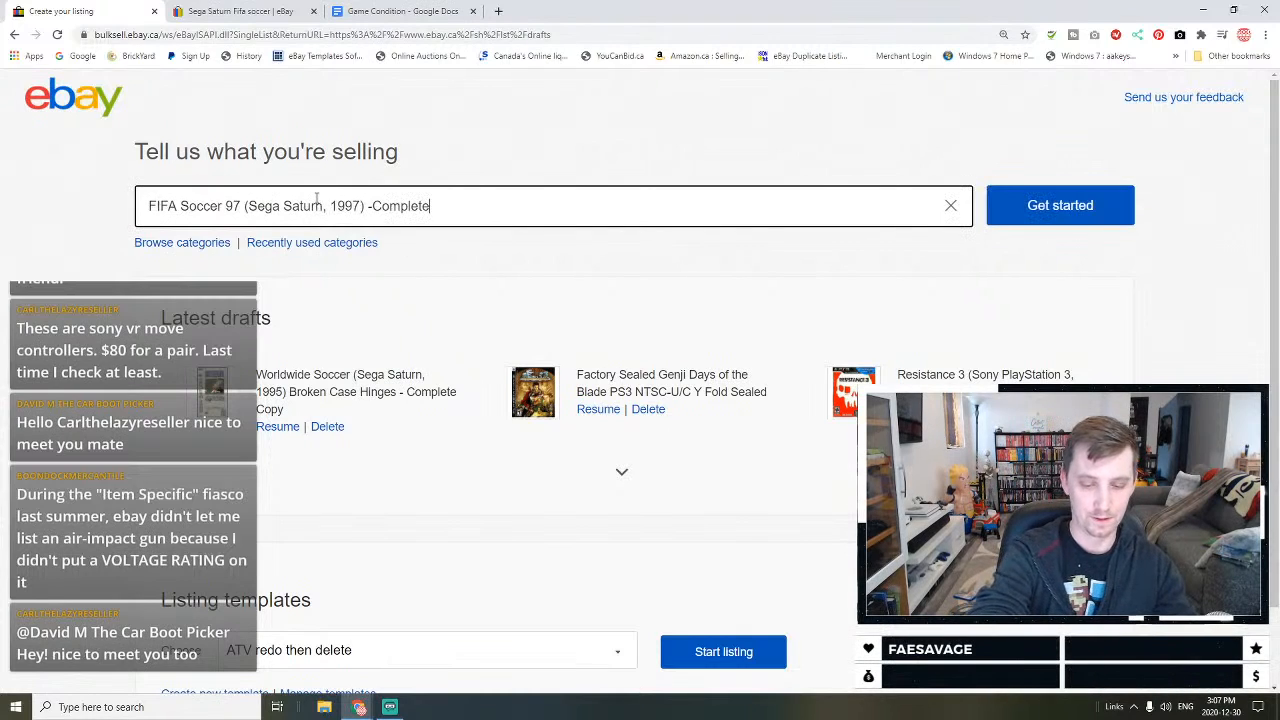
key("Return")
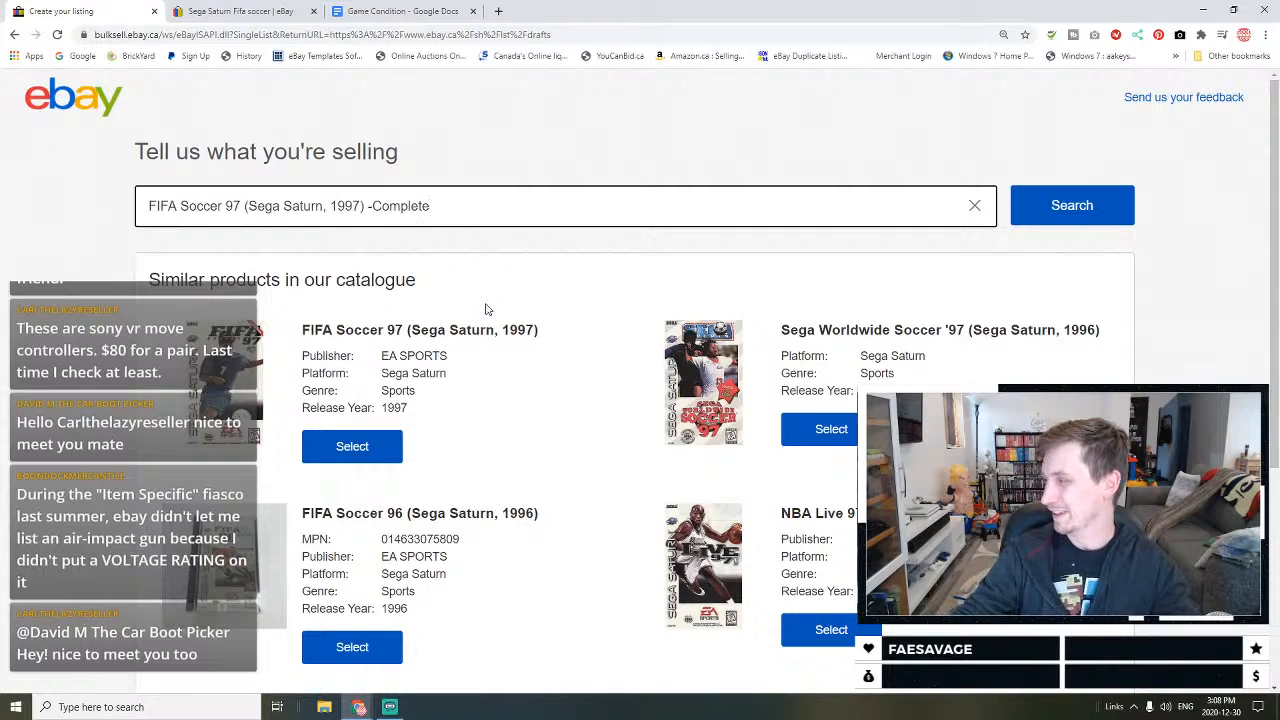
Step: Choose the catalogue product FIFA Soccer 97 (Sega Saturn, 1997) as the basis for the listing
right_click(351, 452)
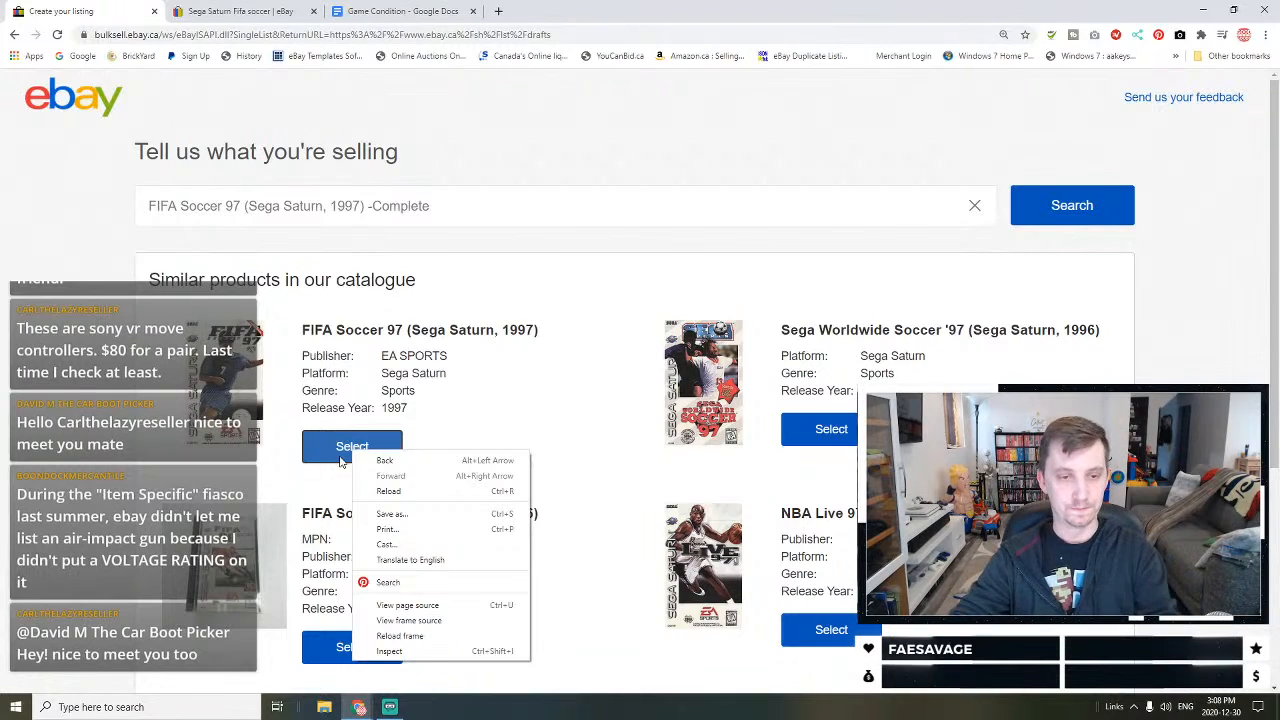
left_click(352, 440)
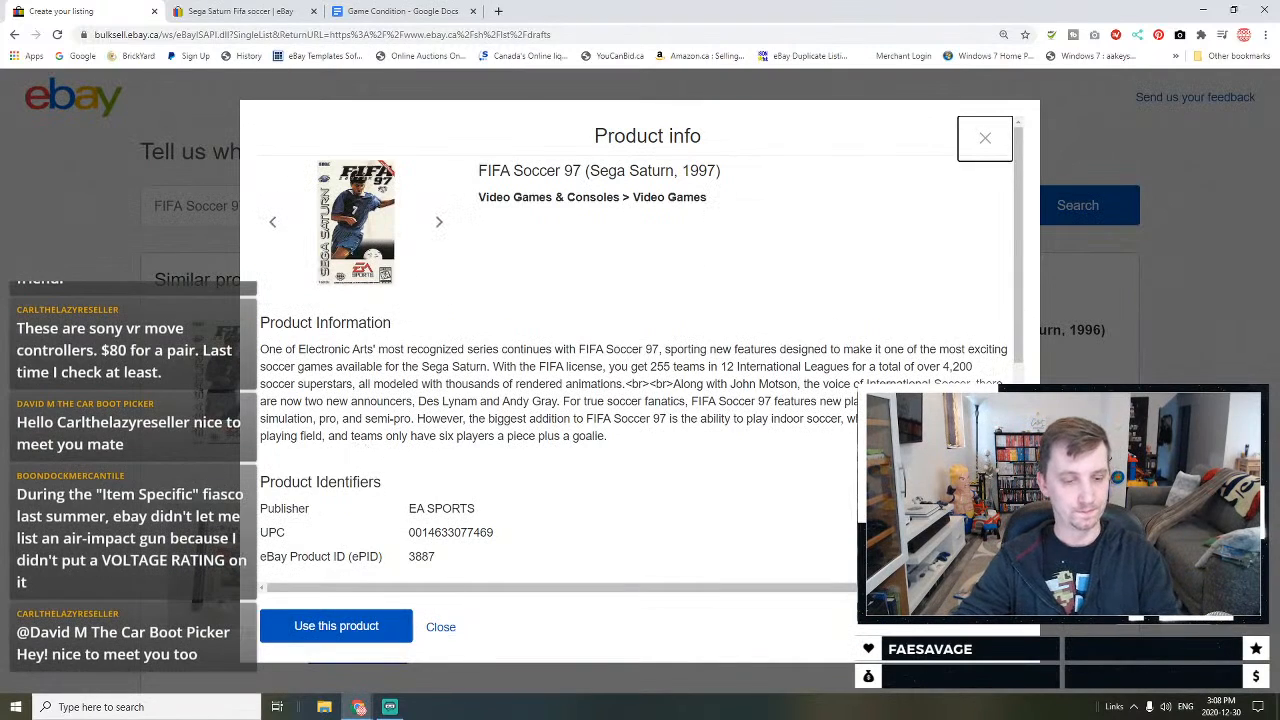
left_click(363, 627)
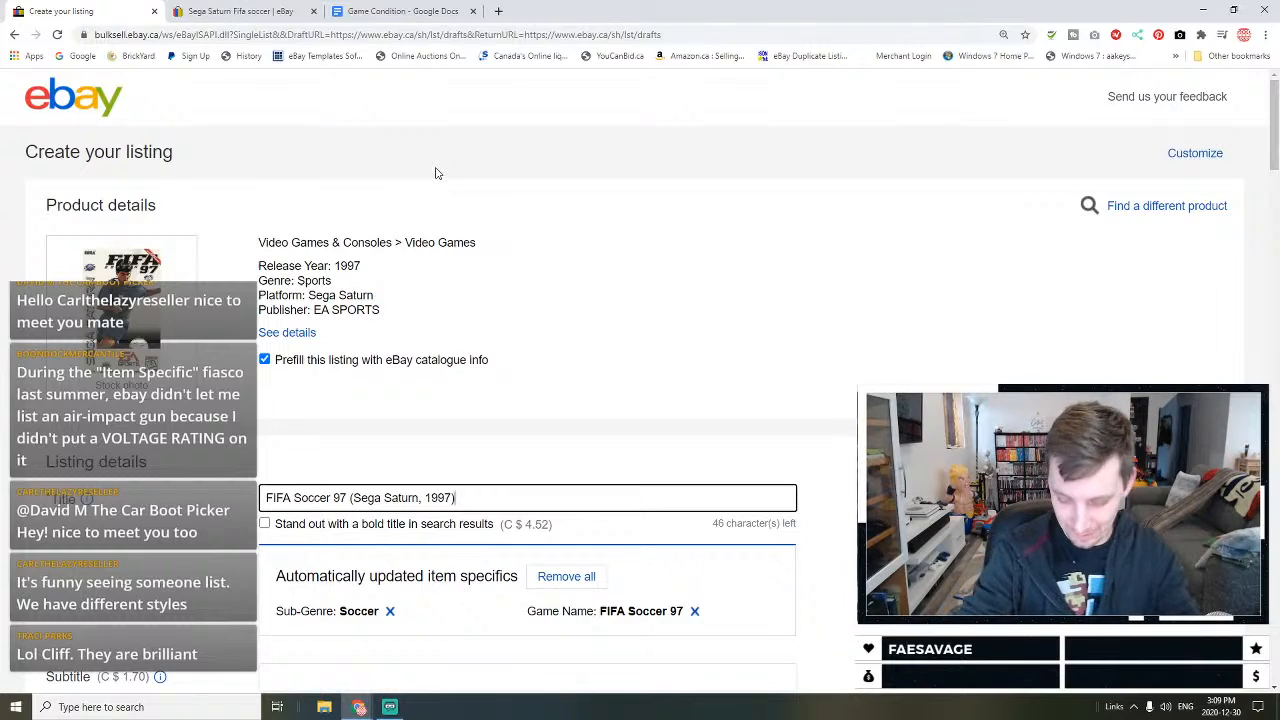
Step: Append "Complete Broken top Hinge" to the listing title
type("mple")
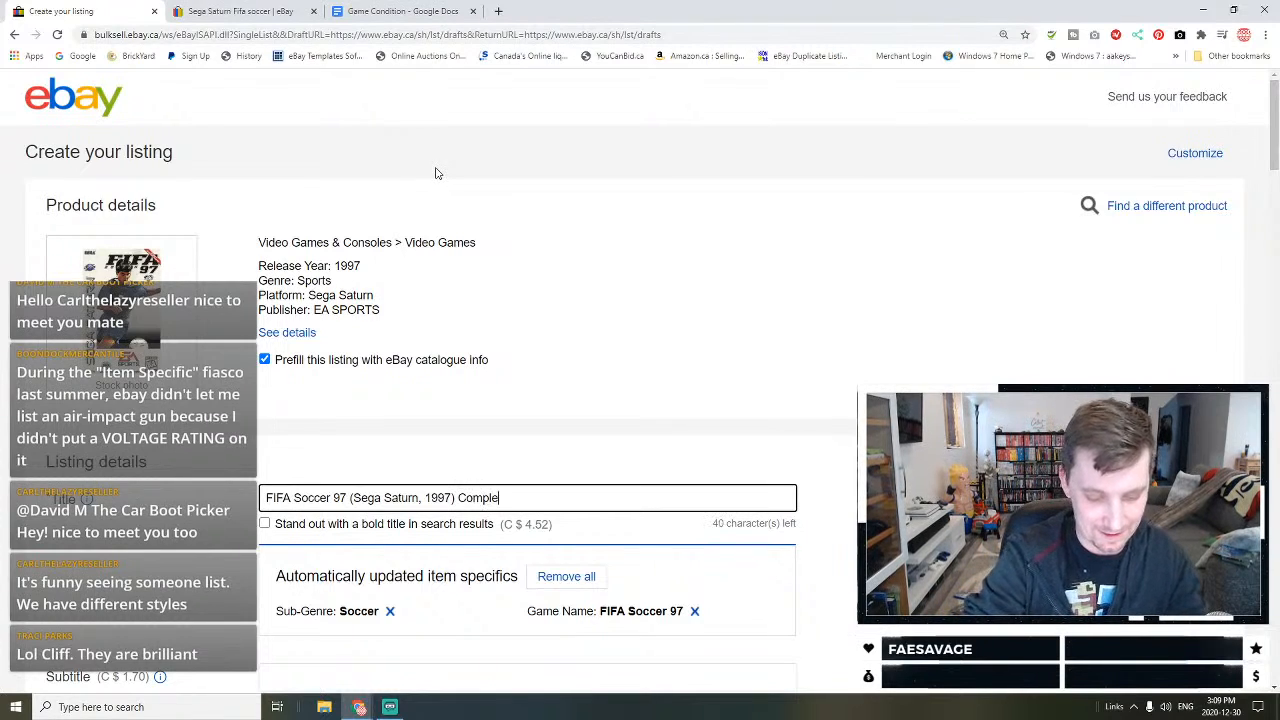
type("te Broken top Hi")
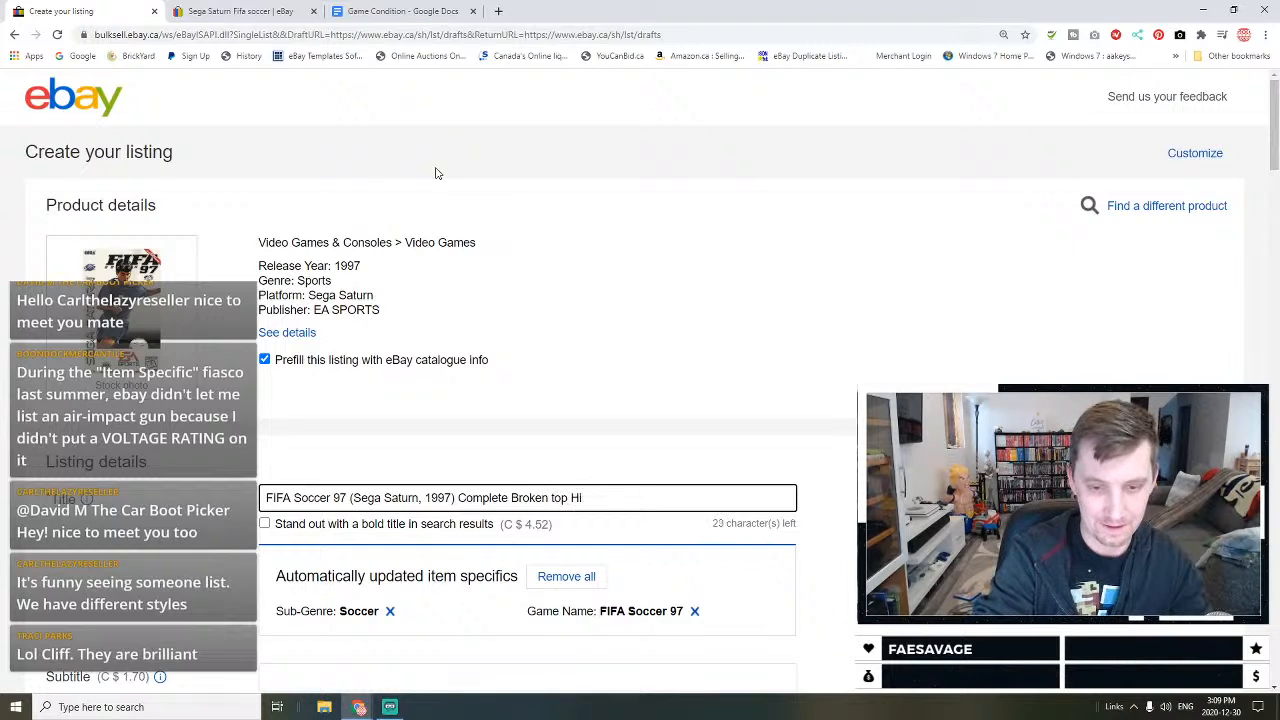
type("nge")
Step: Set the store category to Video Games > Games > Sega Saturn
scroll(435, 173, "down", 5)
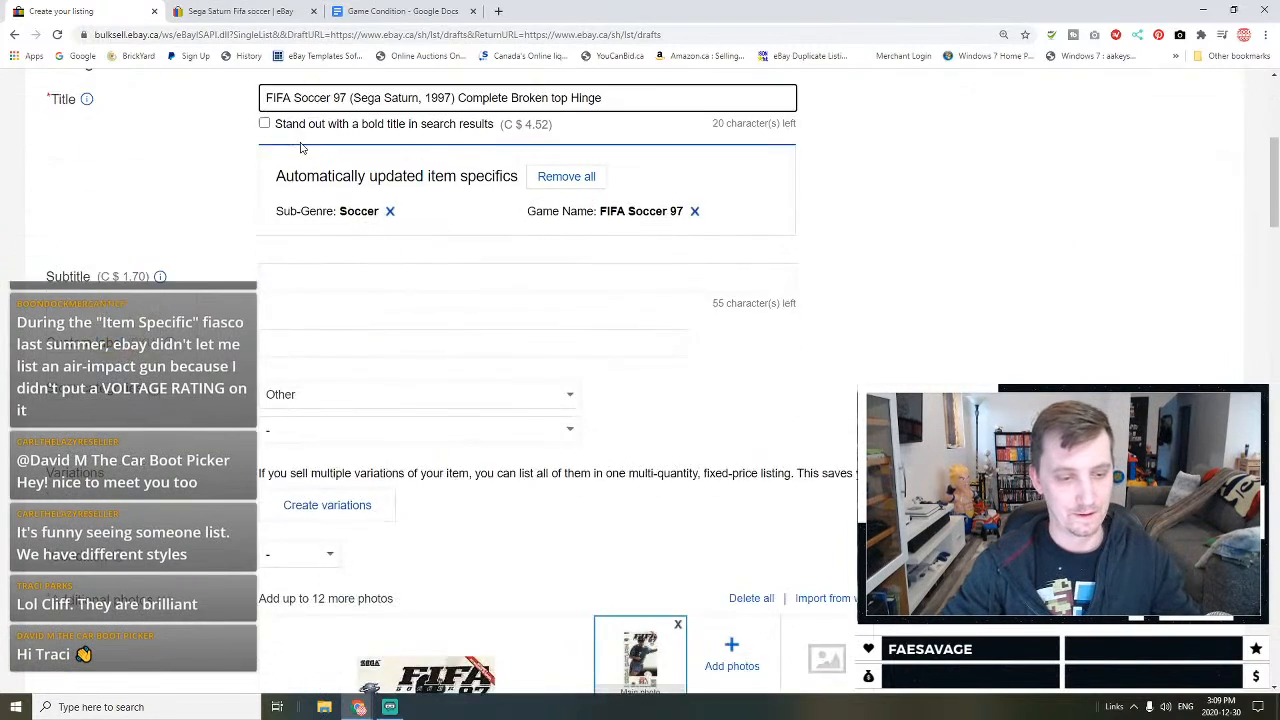
left_click(421, 266)
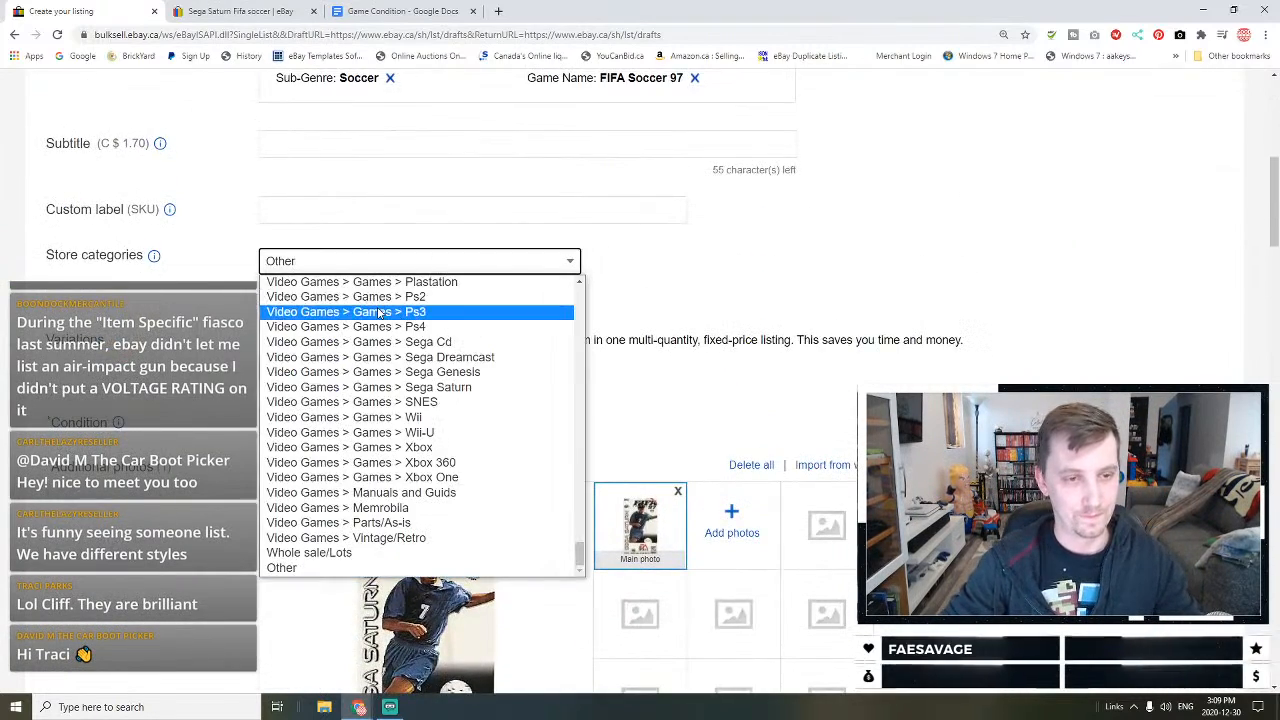
left_click(457, 401)
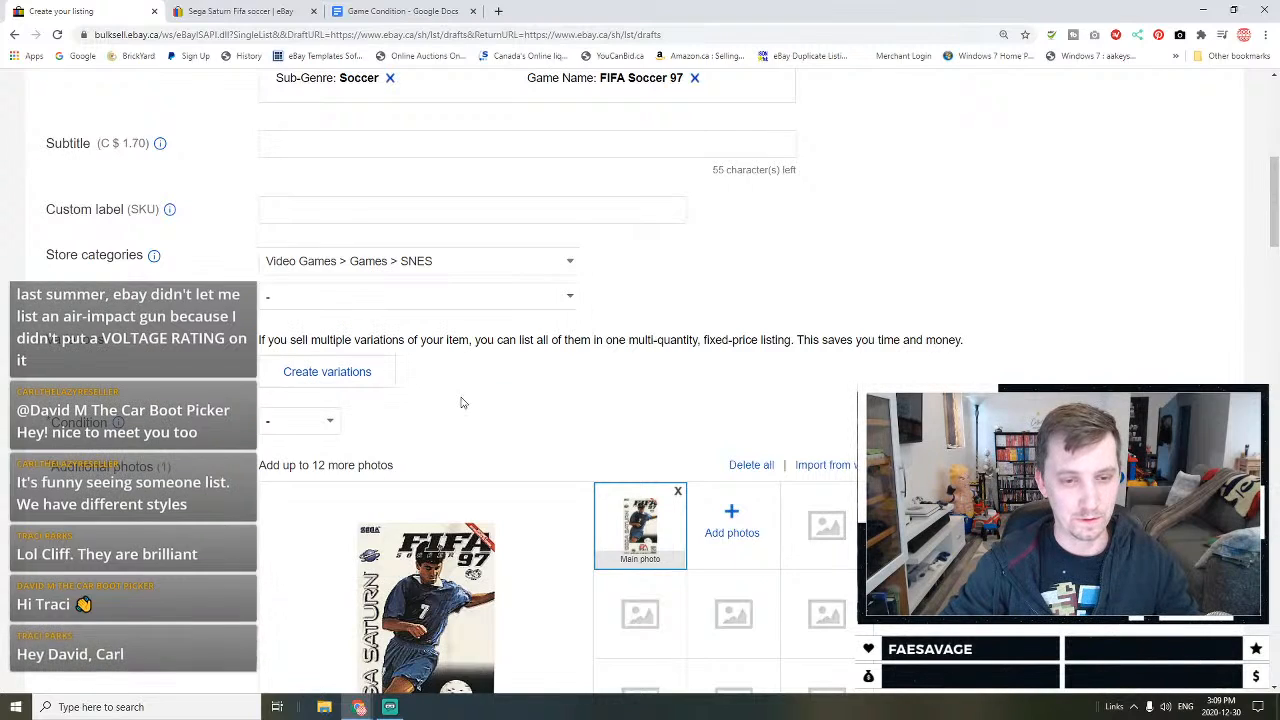
left_click(497, 262)
scroll(452, 540, "down", 3)
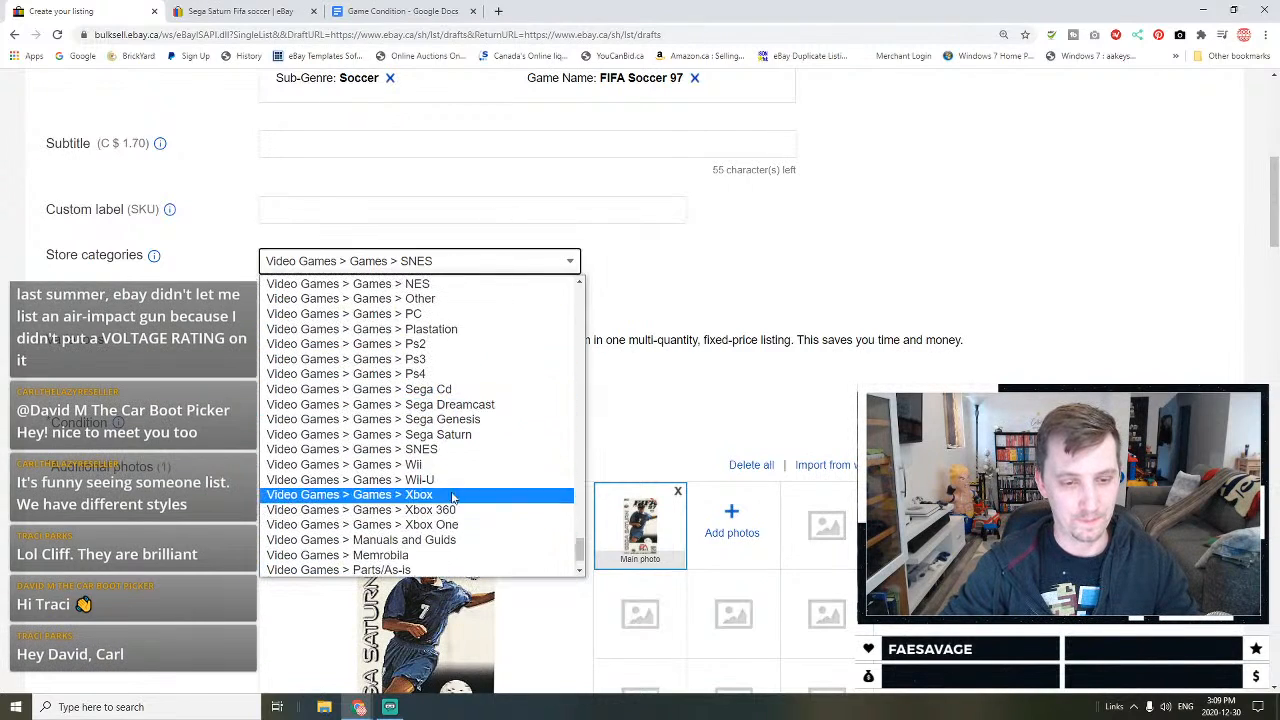
left_click(440, 434)
Step: Check the prepared wording in the Game Condition document and set the listing's condition to Good
left_click(395, 11)
scroll(408, 546, "down", 2)
scroll(415, 500, "up", 2)
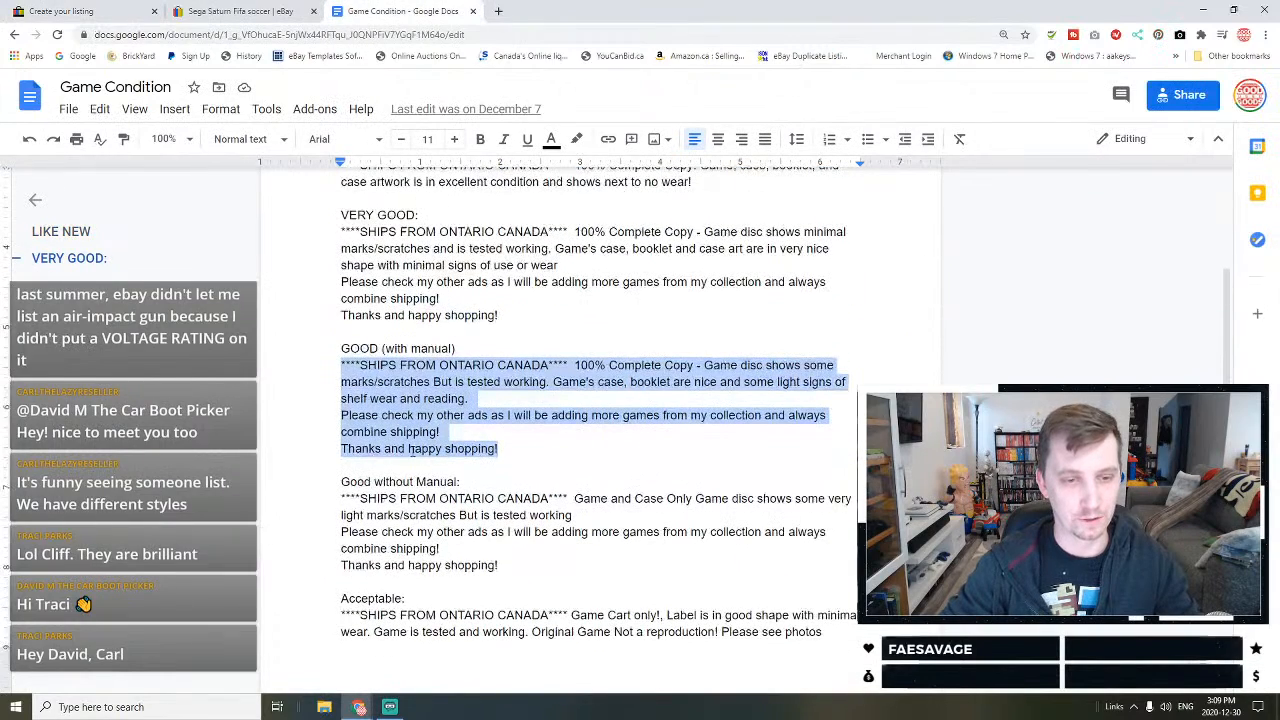
left_click(60, 11)
scroll(400, 350, "down", 2)
left_click(299, 221)
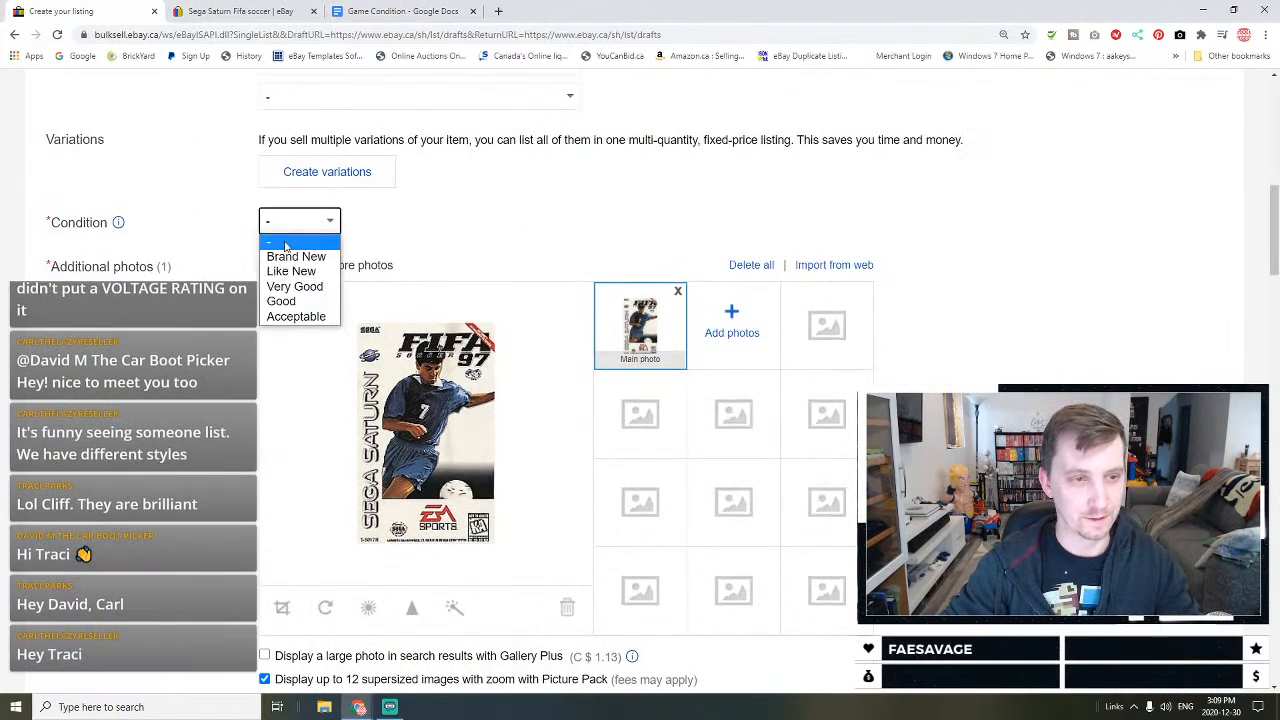
left_click(281, 301)
Step: Write the condition description "Broken hinge, cd is clean and has been tested, Please see the photos." and copy it
left_click(301, 306)
type("Broken hinge")
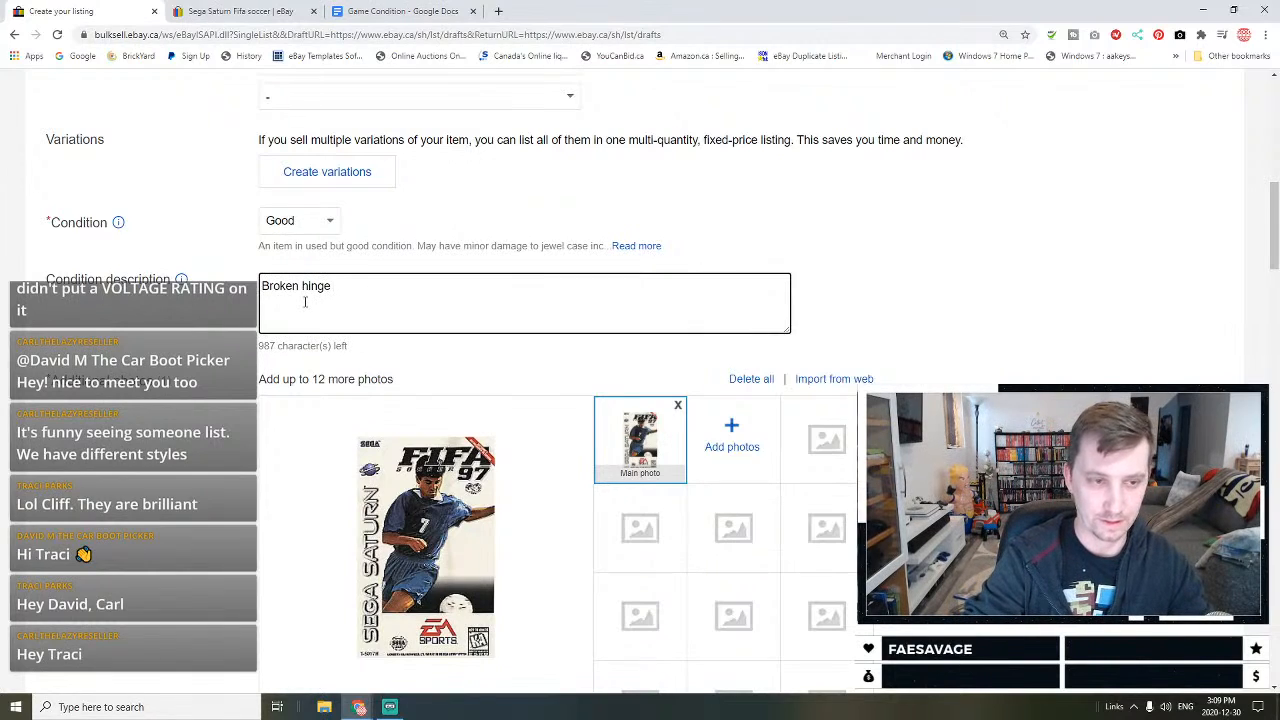
key("BackSpace")
type(", ")
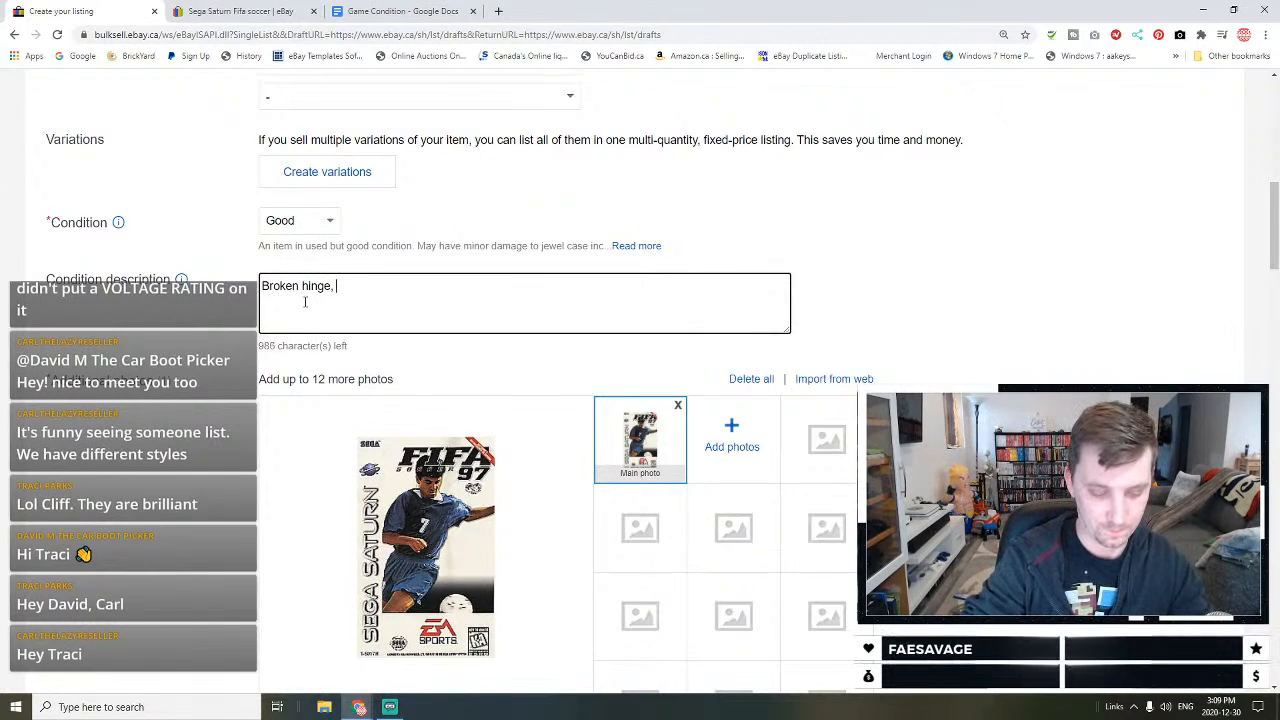
type("cd is clean")
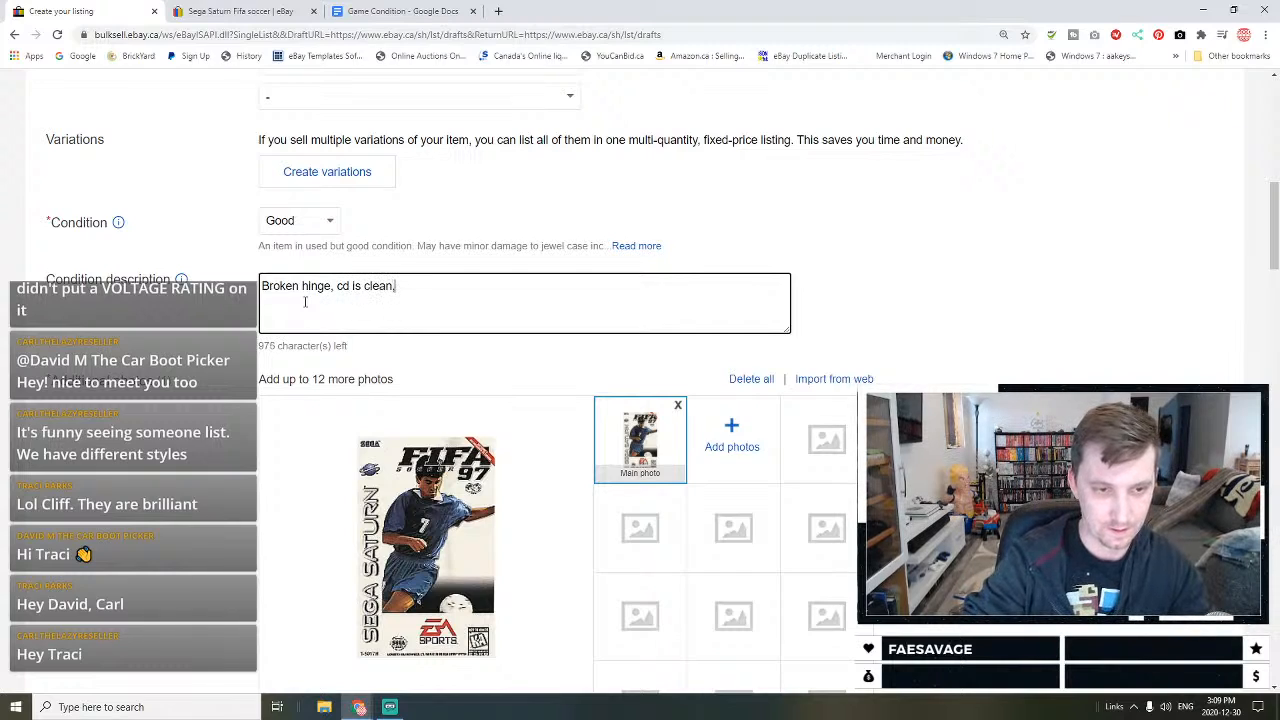
type(" and has")
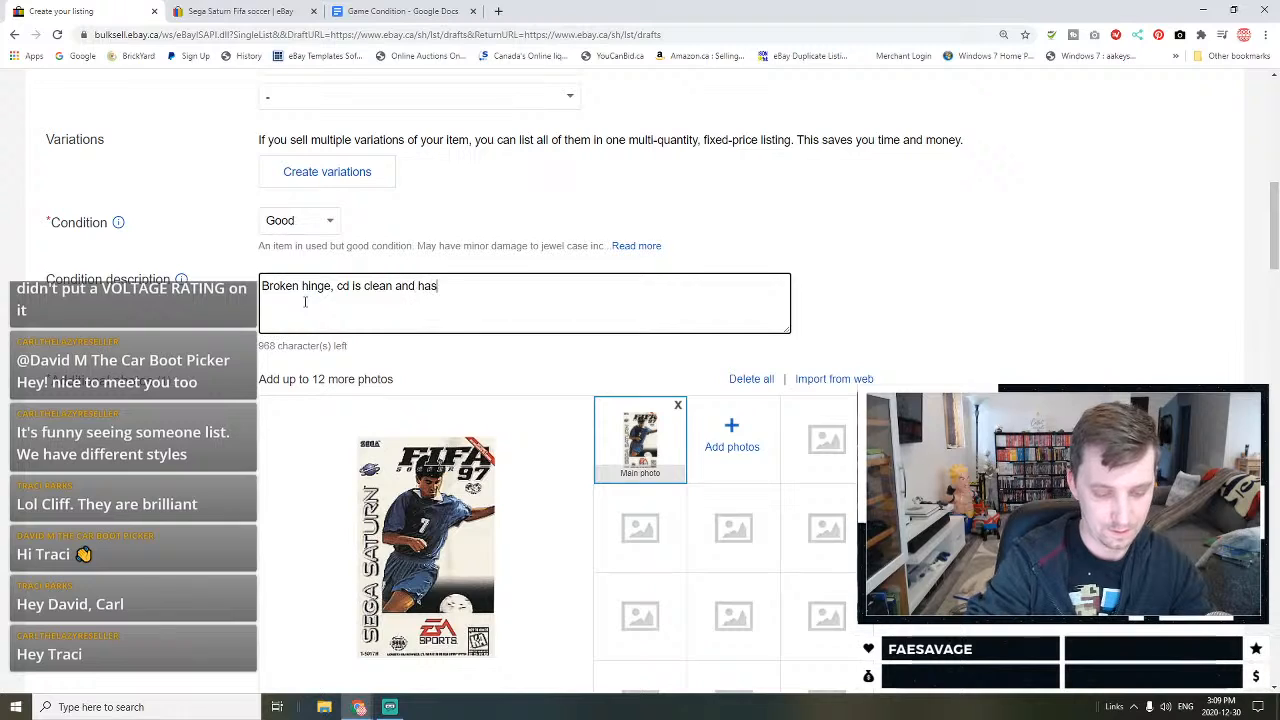
type(" been tested, ")
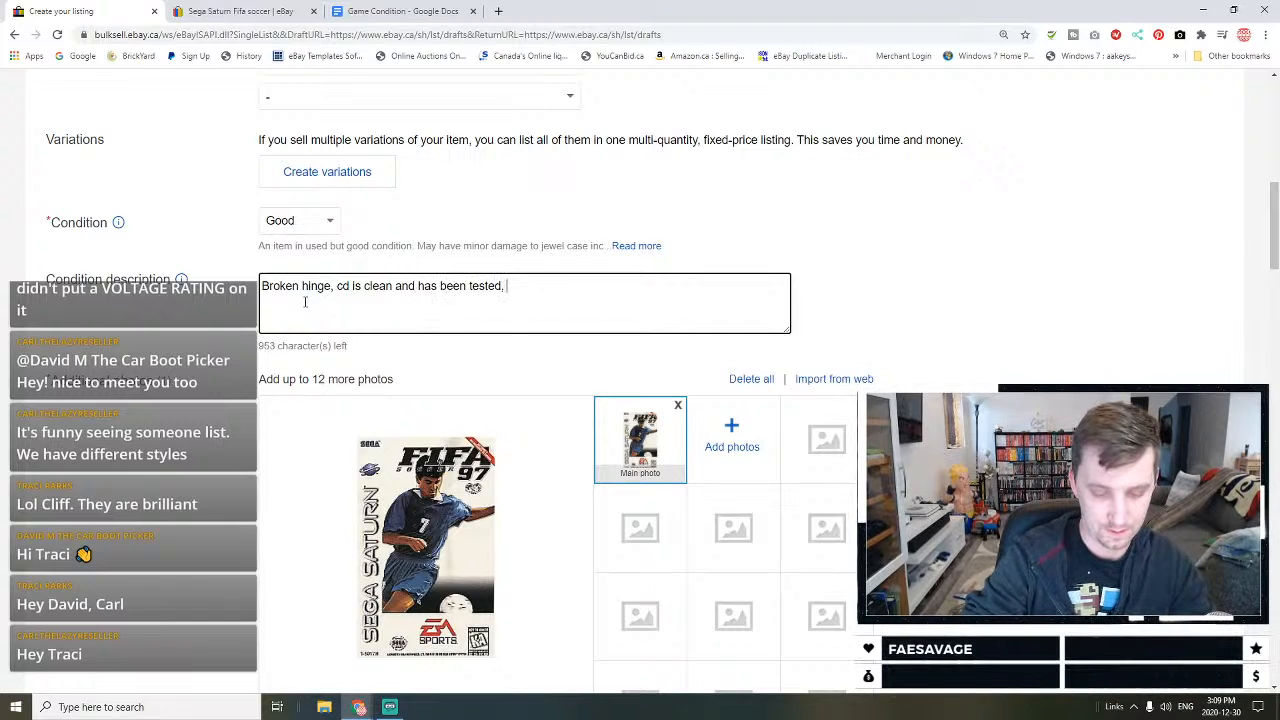
type("Please see the p")
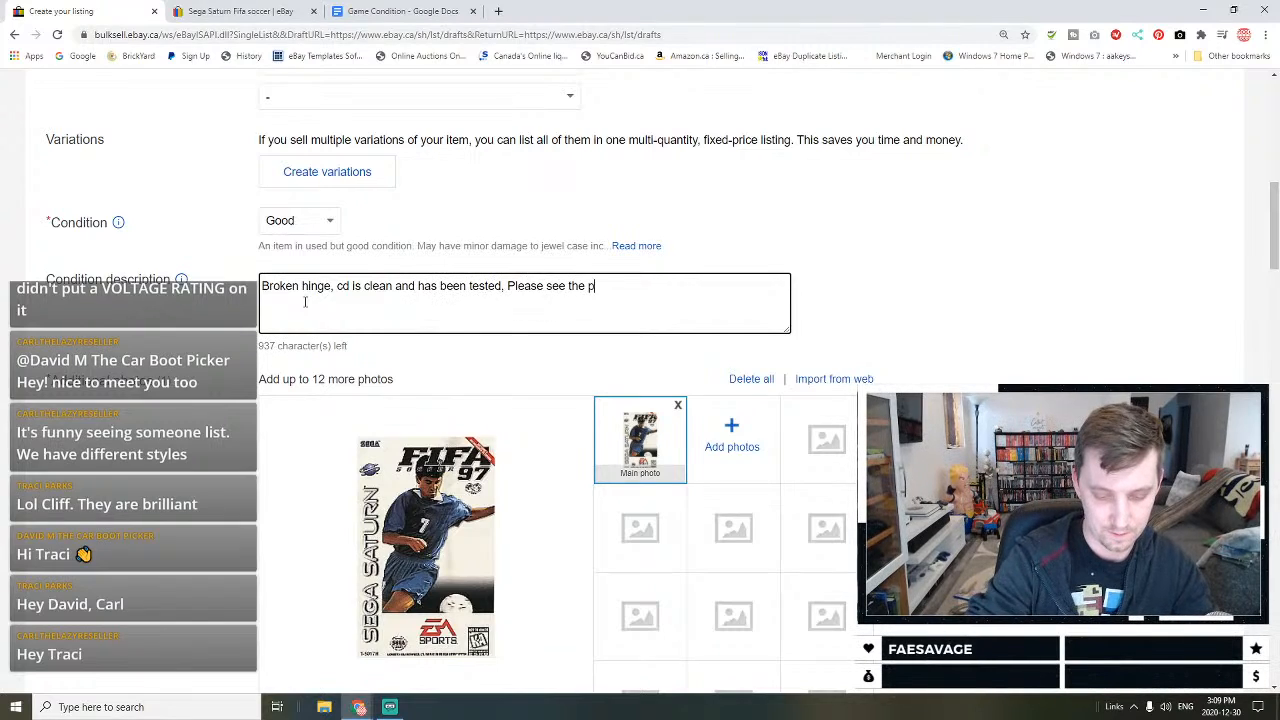
key("BackSpace")
key("BackSpace")
key("BackSpace")
type("otos.")
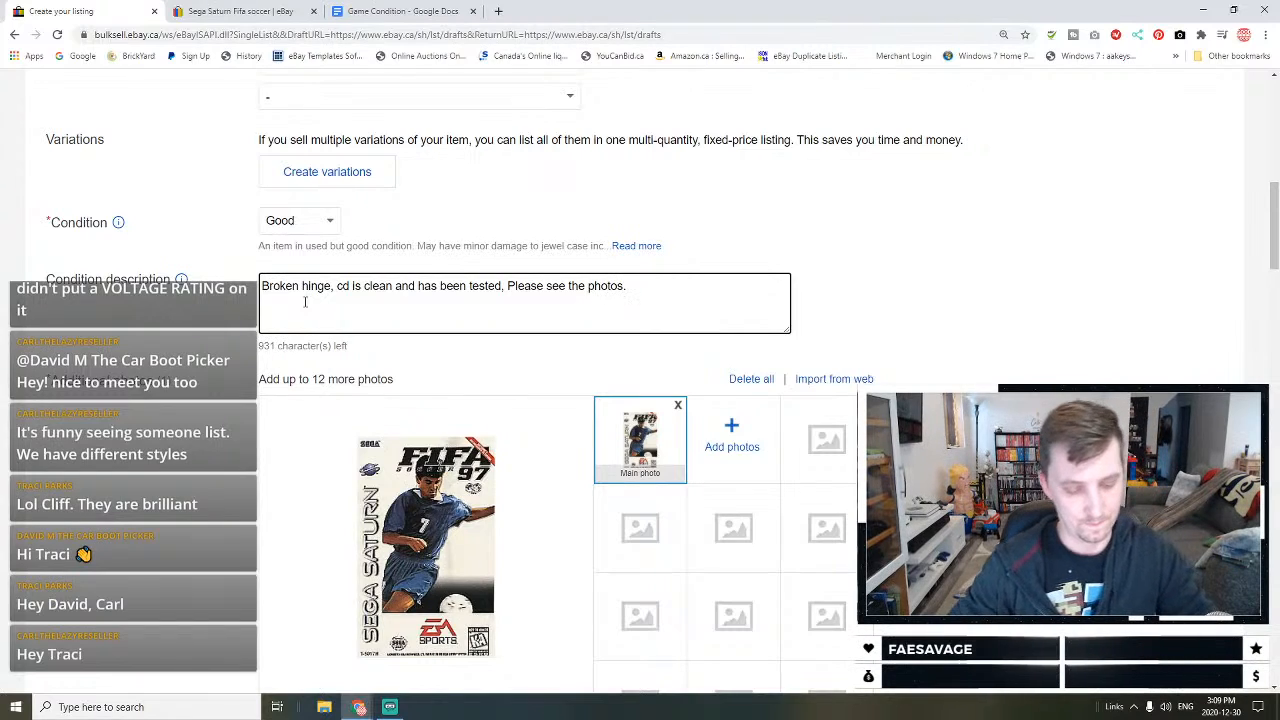
key("ctrl+a")
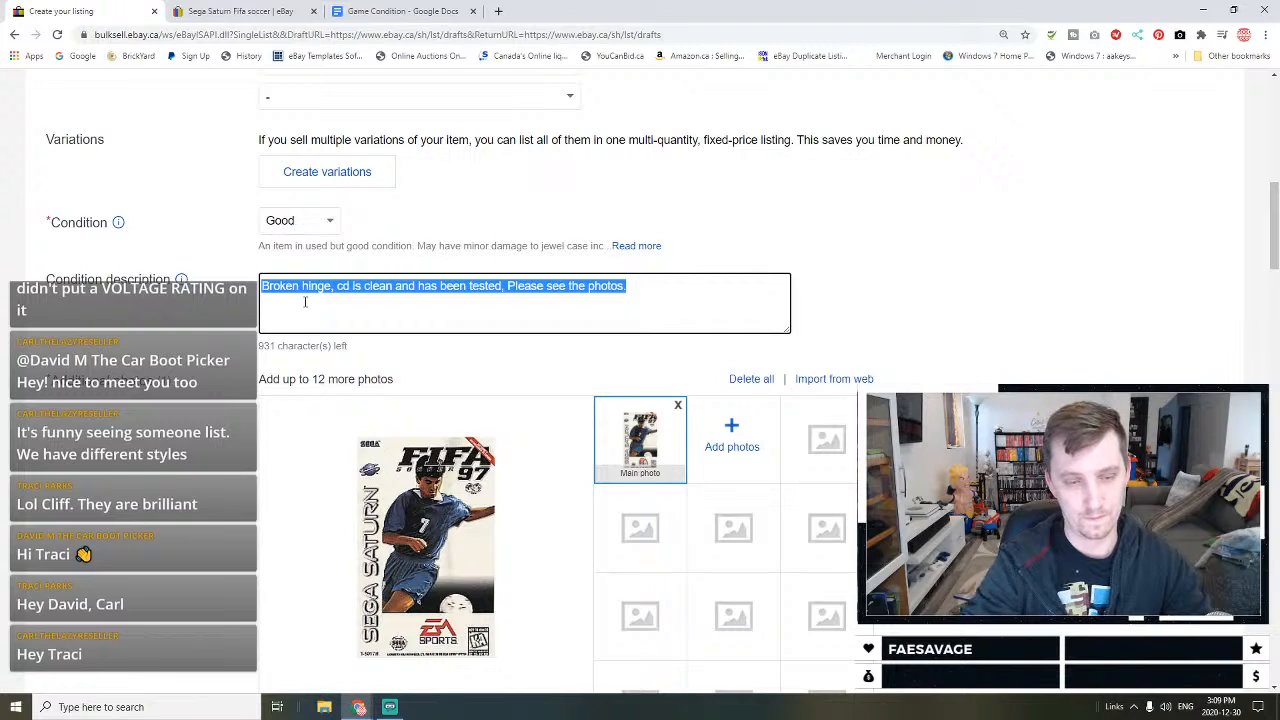
Step: Set the rating to E-Everyone and the region code to NTSC-U/C (US/Canada)
scroll(310, 302, "down", 9)
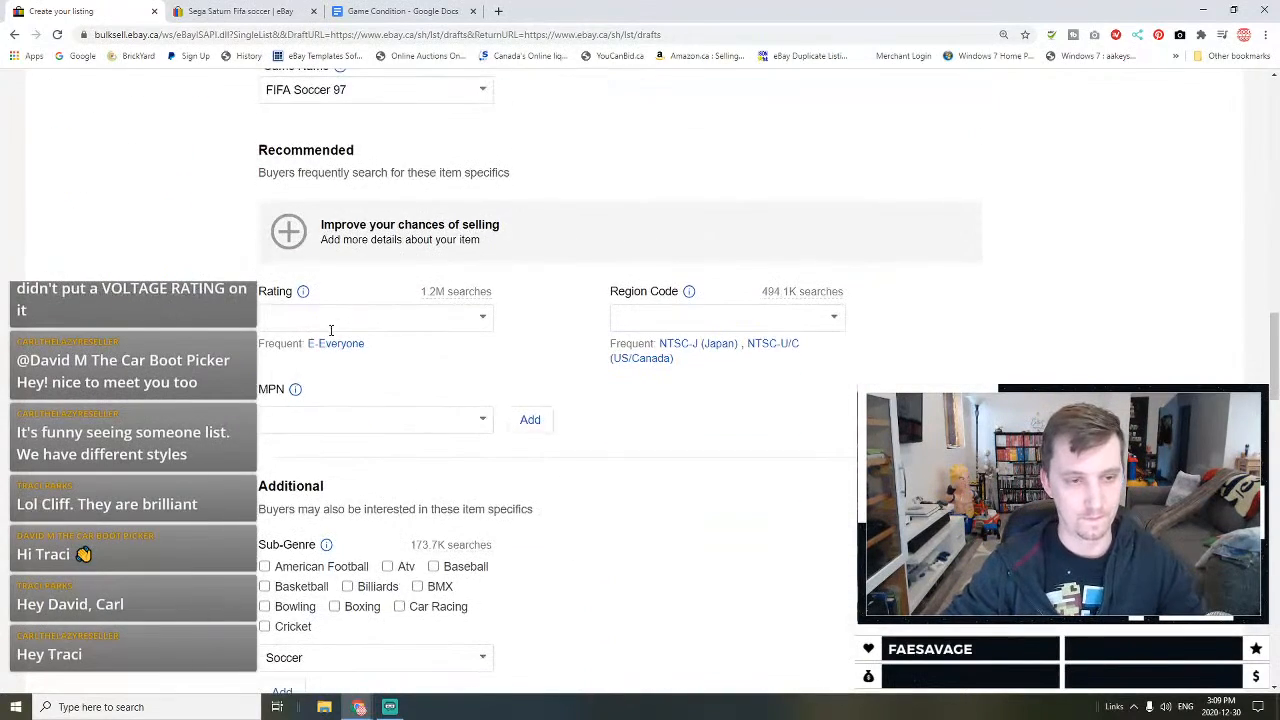
left_click(336, 347)
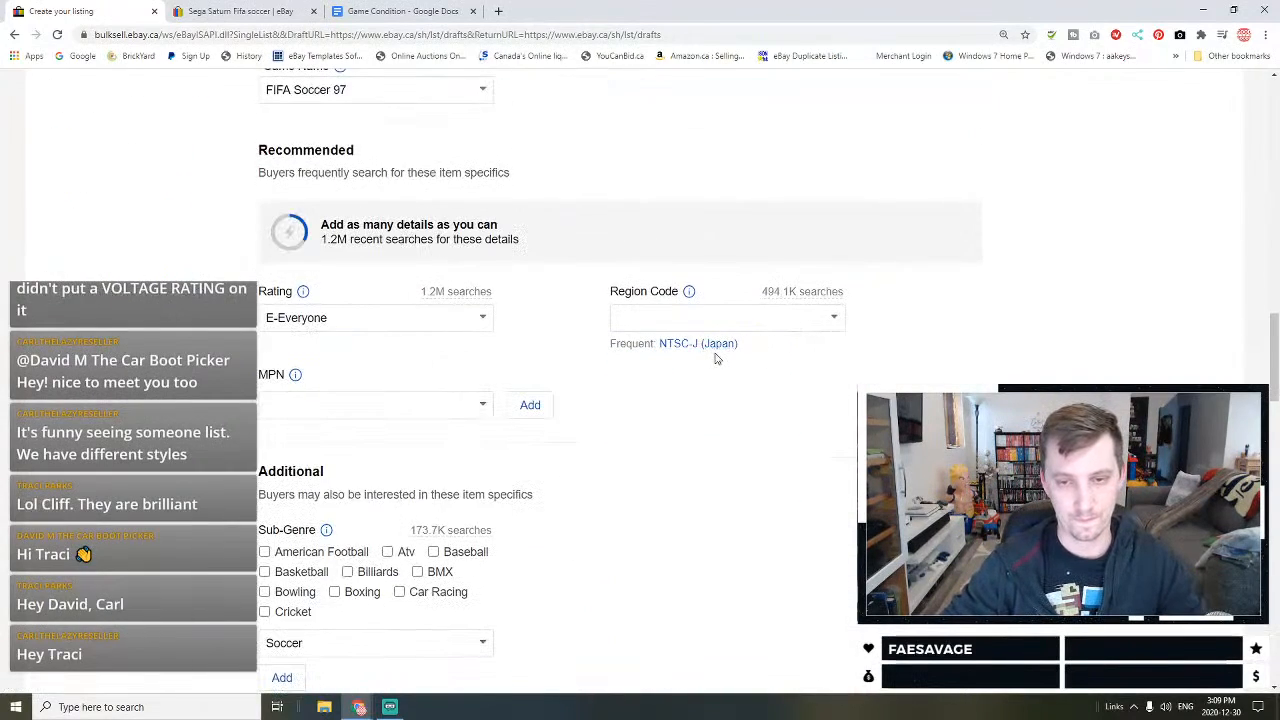
left_click(731, 311)
type("NTSC")
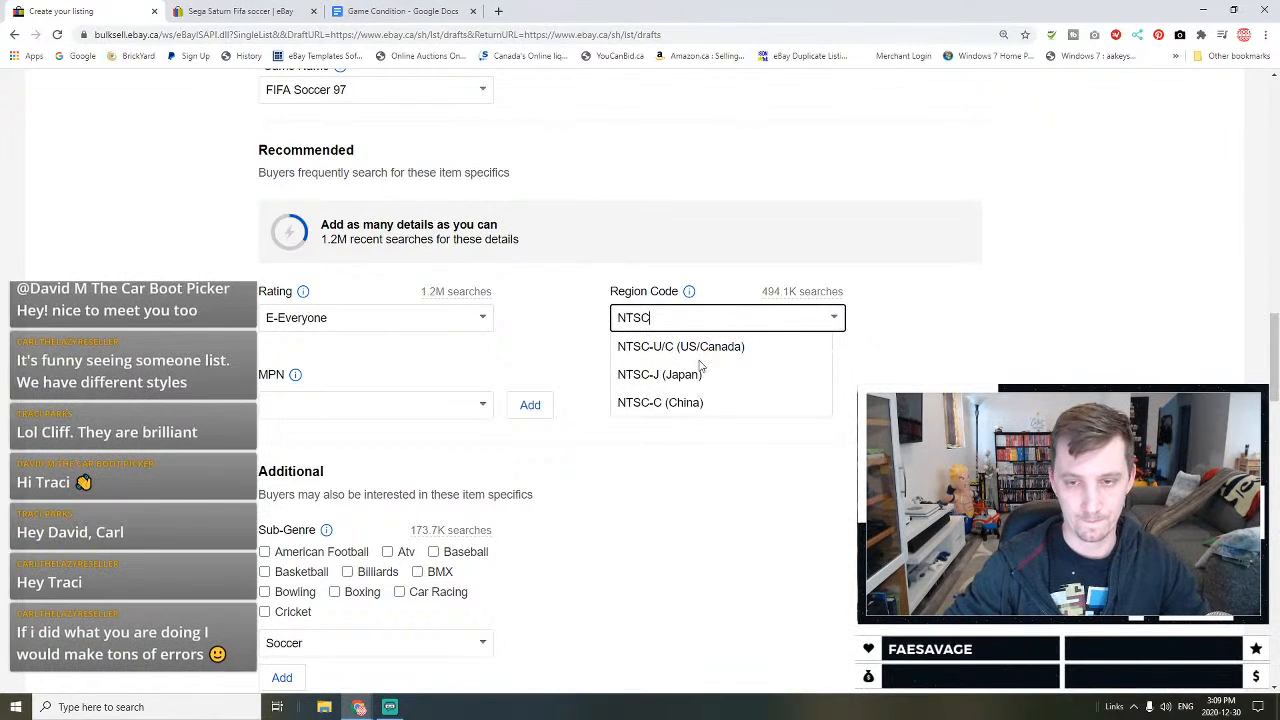
left_click(700, 358)
Step: Paste the copied condition text into the item description
scroll(365, 418, "down", 6)
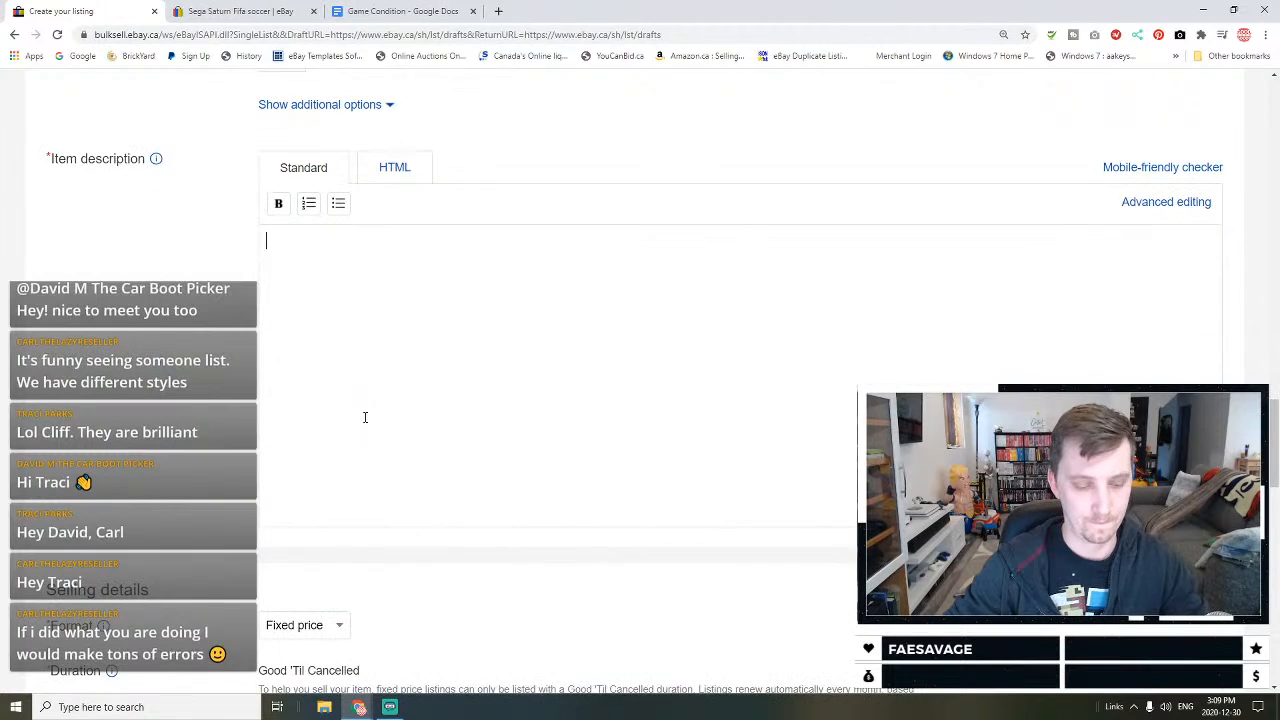
type("Broken hinge, cd is clean and has been tested. Please see the photos.")
Step: Set the Buy It Now price to C $21.95 and let buyers make offers
scroll(363, 417, "down", 5)
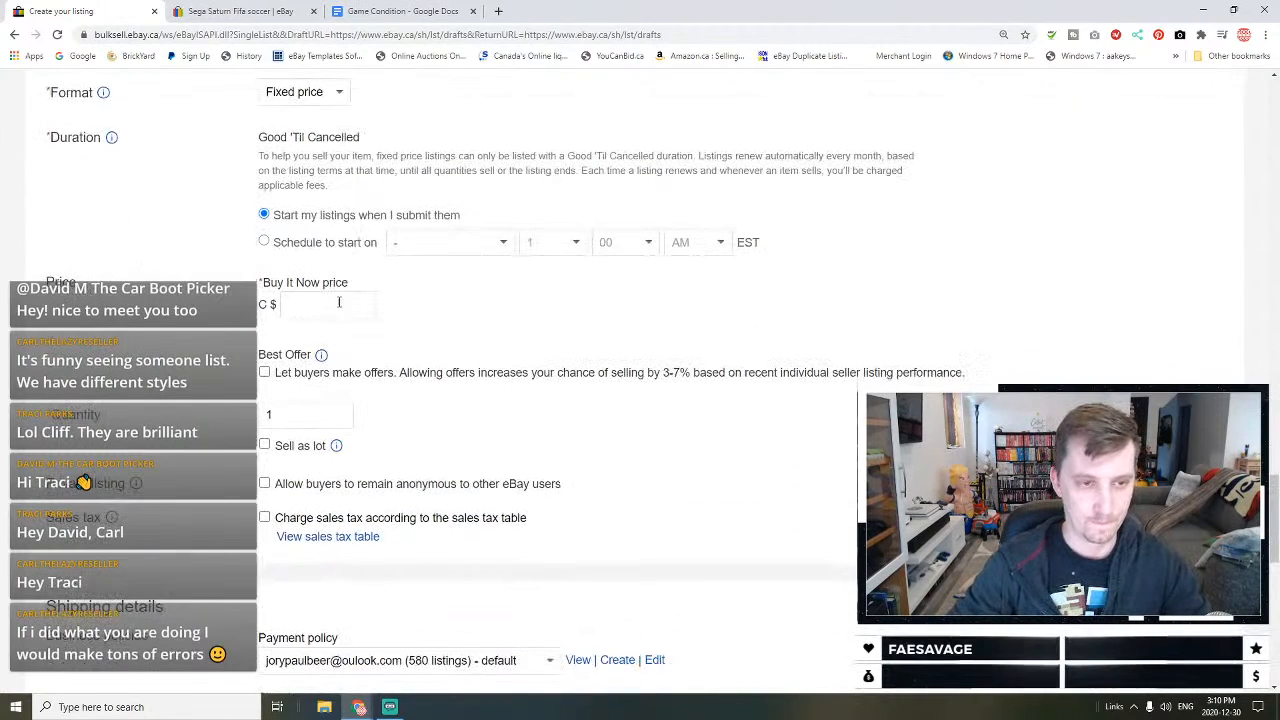
left_click(339, 300)
type("21.95")
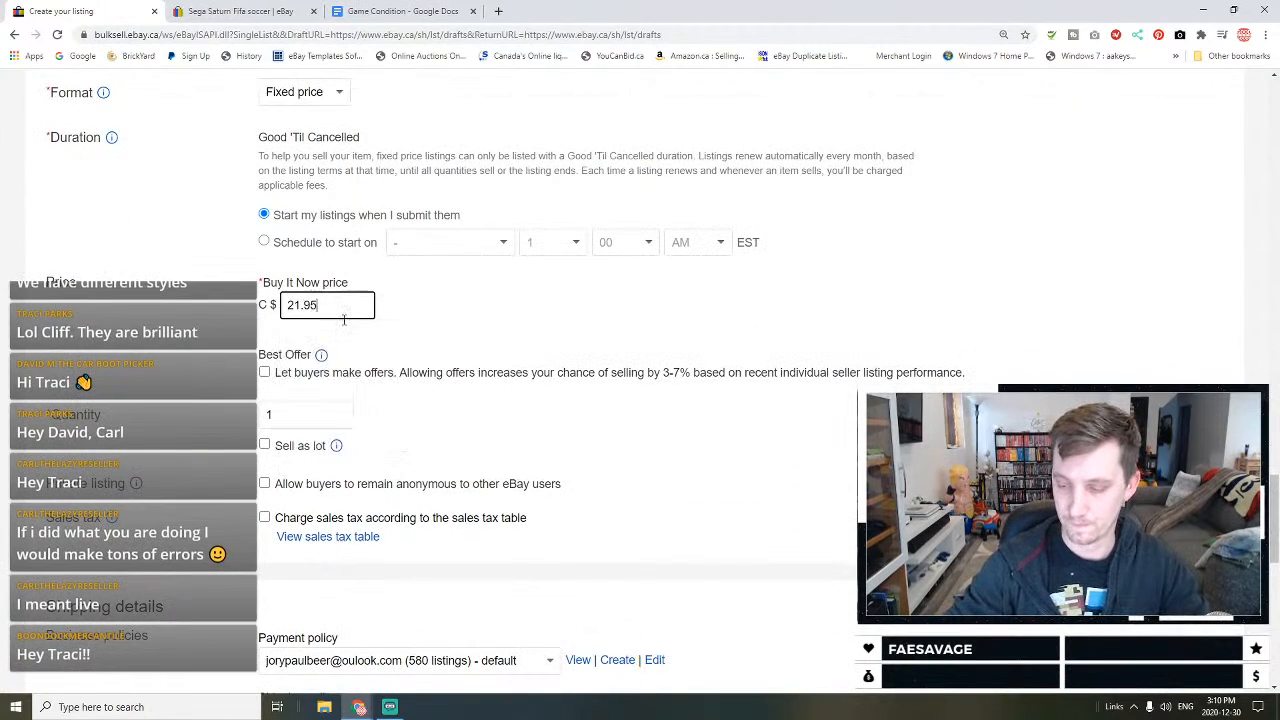
left_click(403, 366)
left_click(396, 377)
scroll(377, 360, "down", 3)
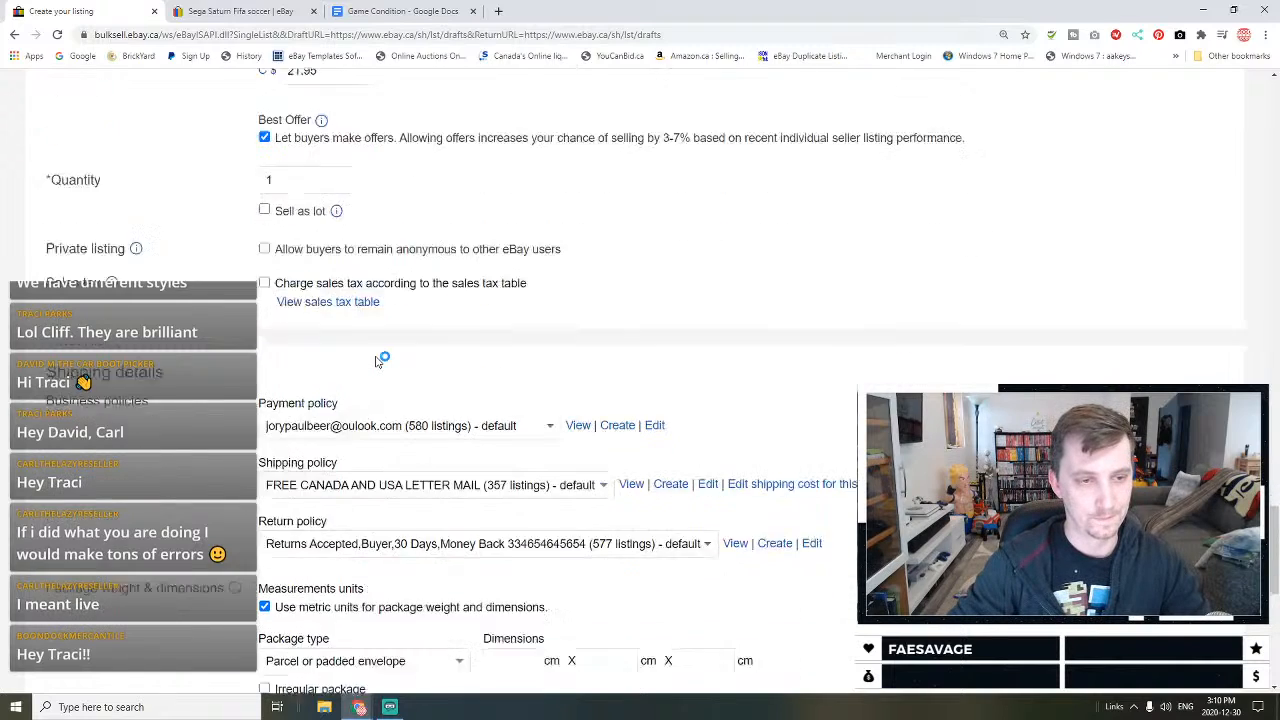
Step: Set the shipping policy to Rate Table Shipping 8x6x4 box
left_click(364, 383)
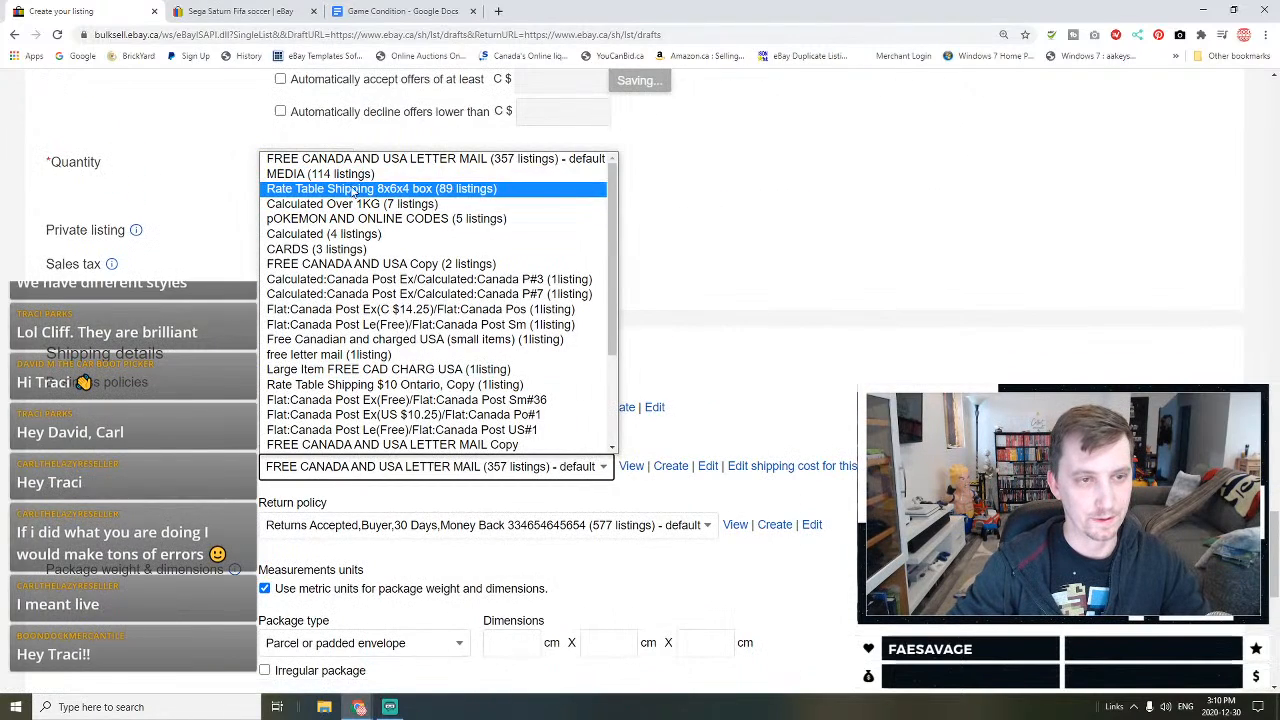
left_click(357, 189)
scroll(530, 385, "down", 3)
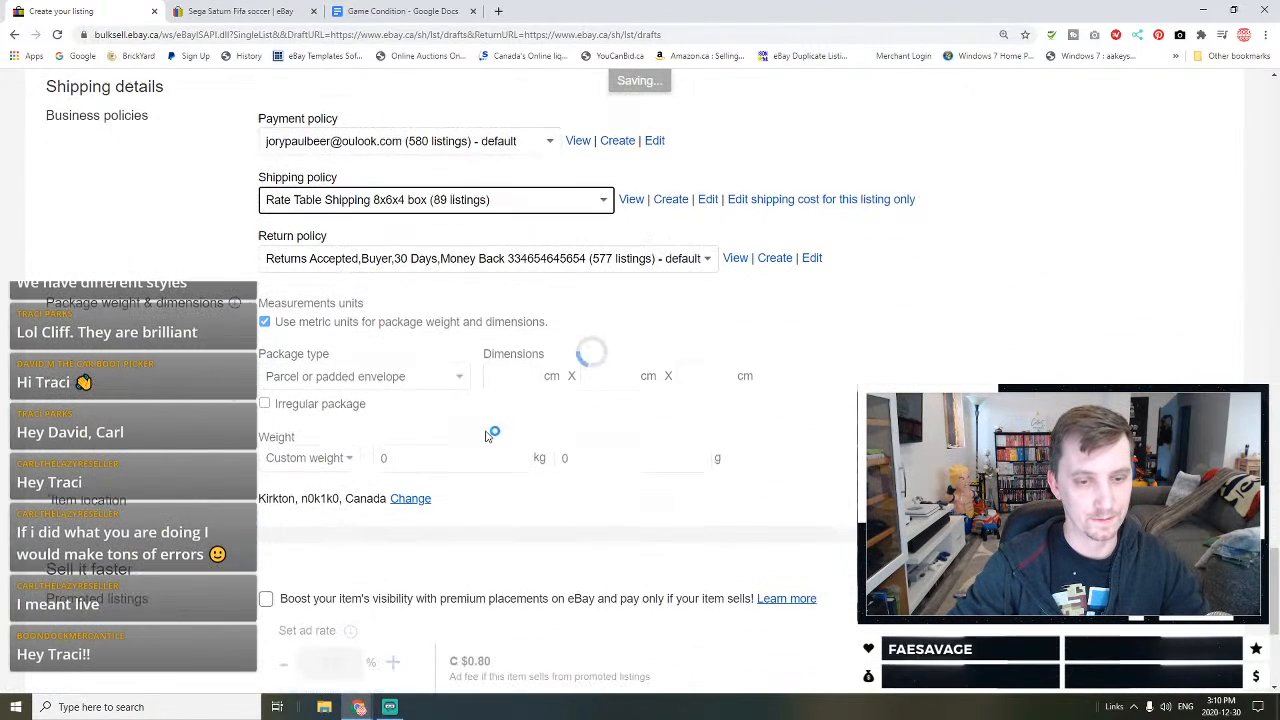
Step: Set the package dimensions to 21 x 16 x 11 cm and the weight to 500 g
left_click(530, 377)
type("21")
key("Tab")
type("16")
key("Tab")
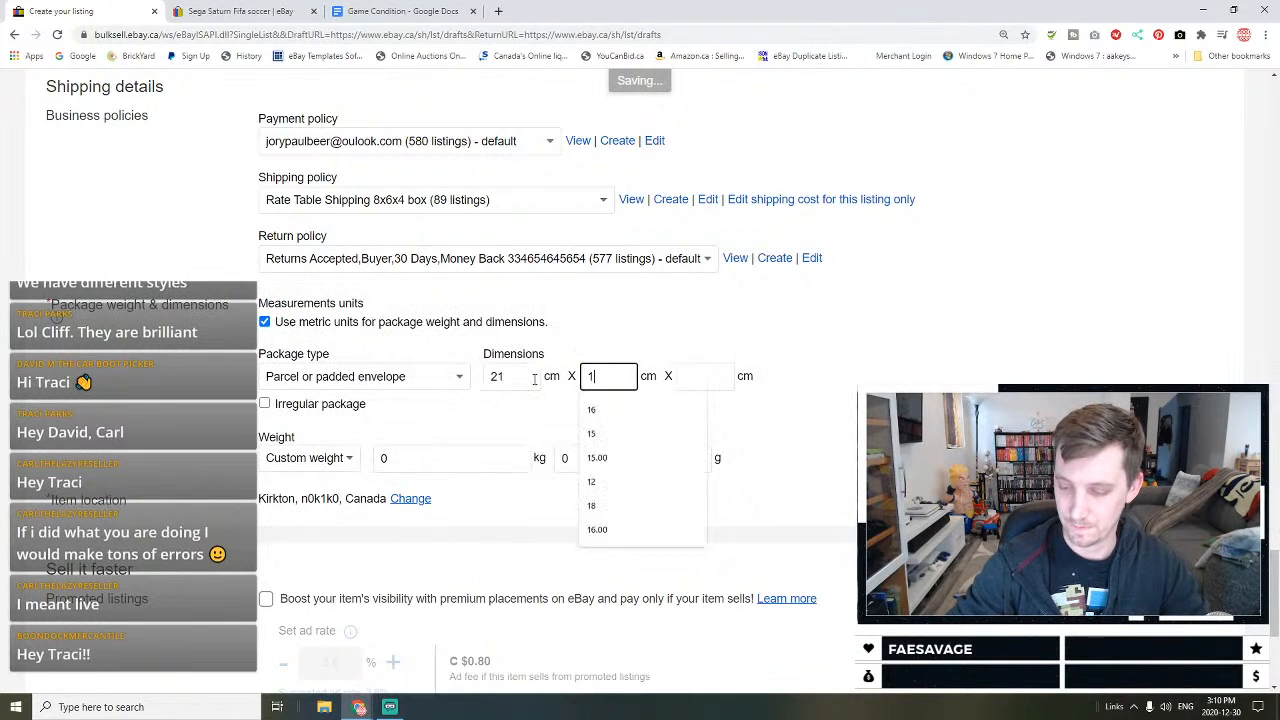
type("11")
left_click(583, 462)
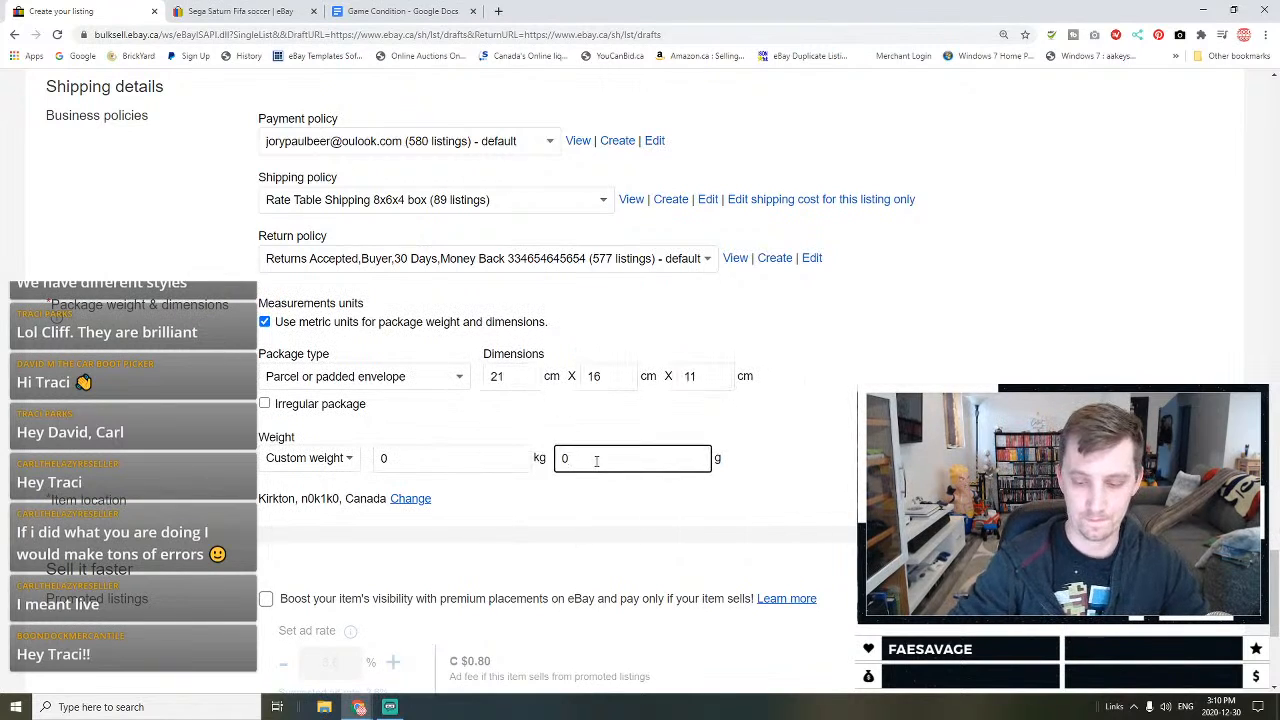
type("500")
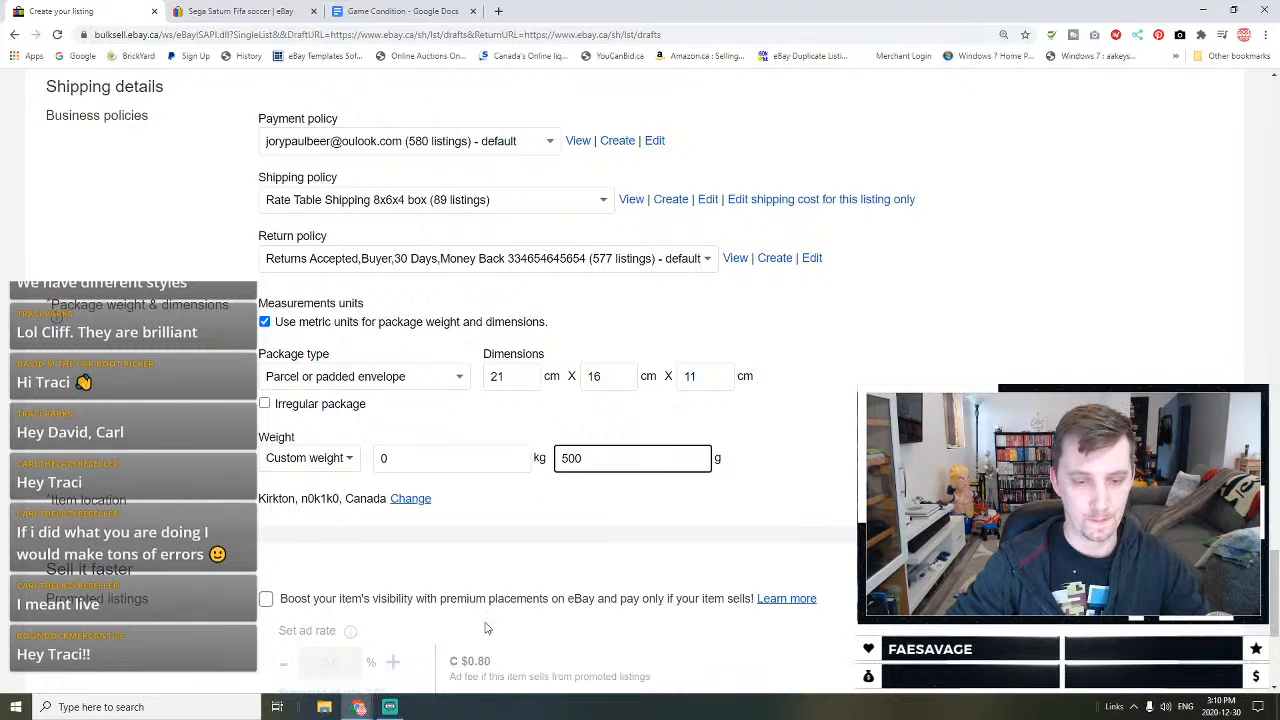
Step: Turn on the promoted listing option and save the listing as a draft
left_click(480, 604)
scroll(480, 606, "down", 3)
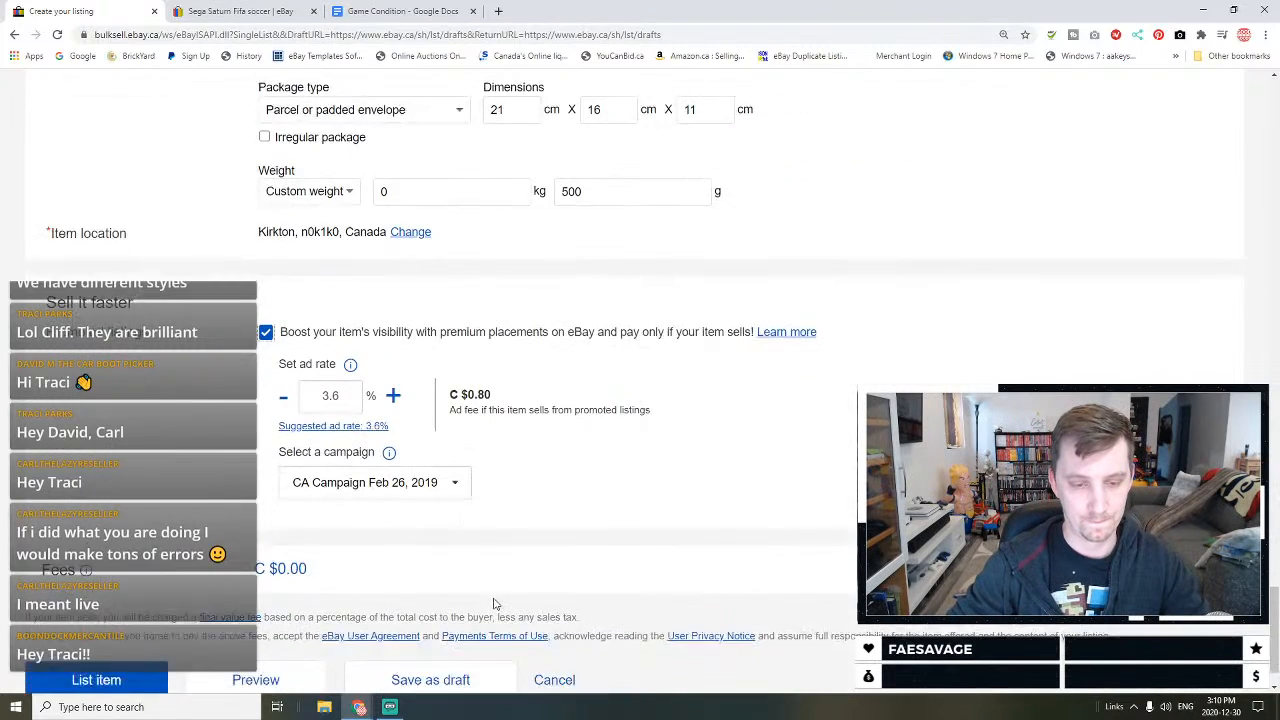
left_click(427, 614)
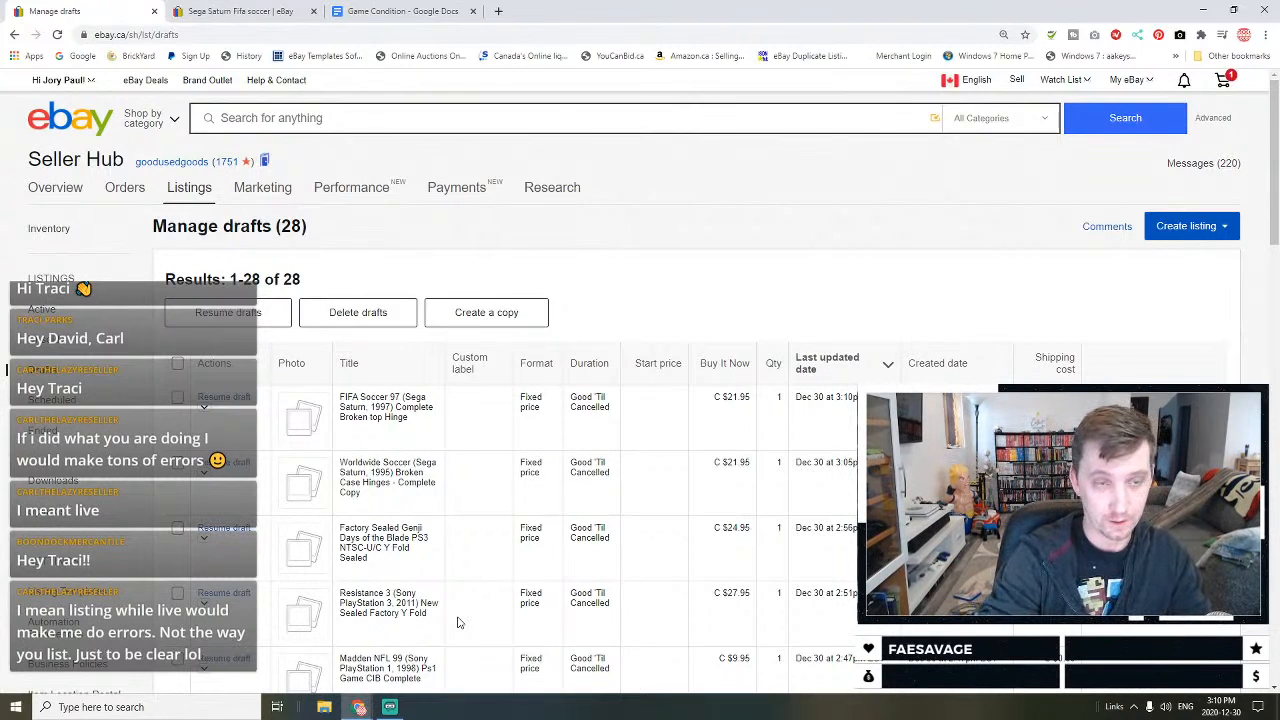
Step: Search eBay for "Sega Fifa soccer 96"
left_click(379, 116)
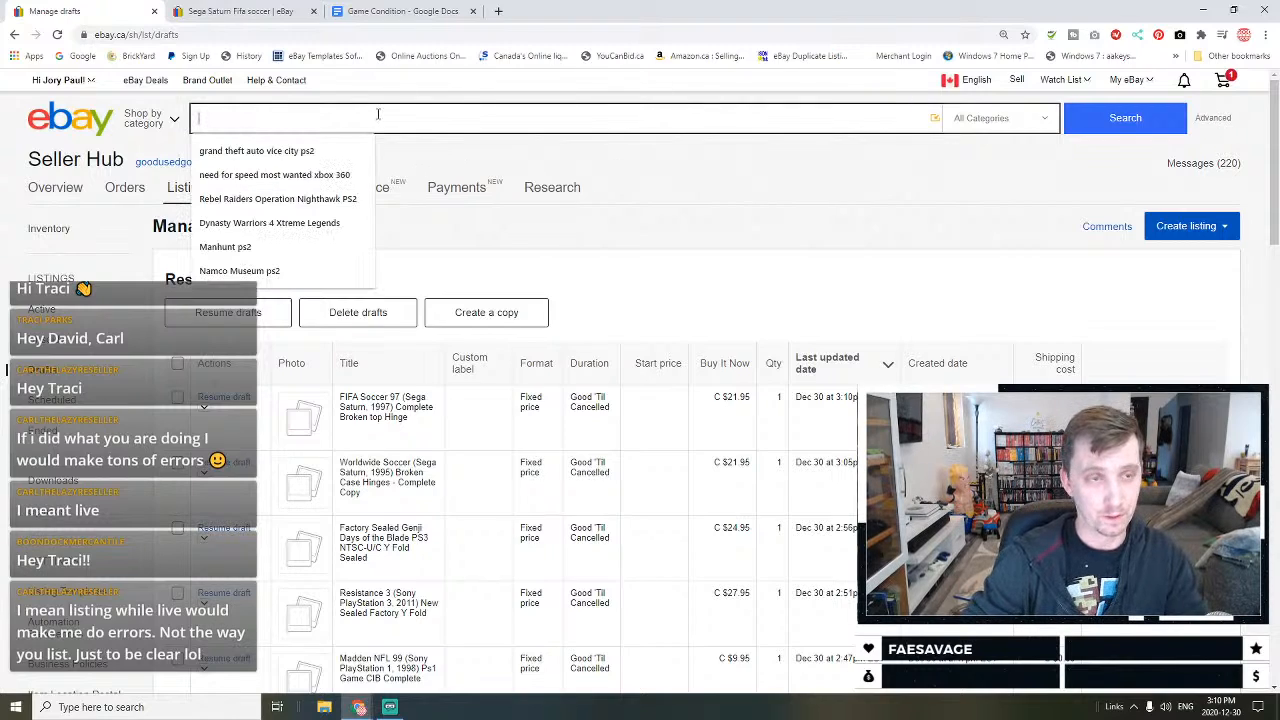
type("Sega ")
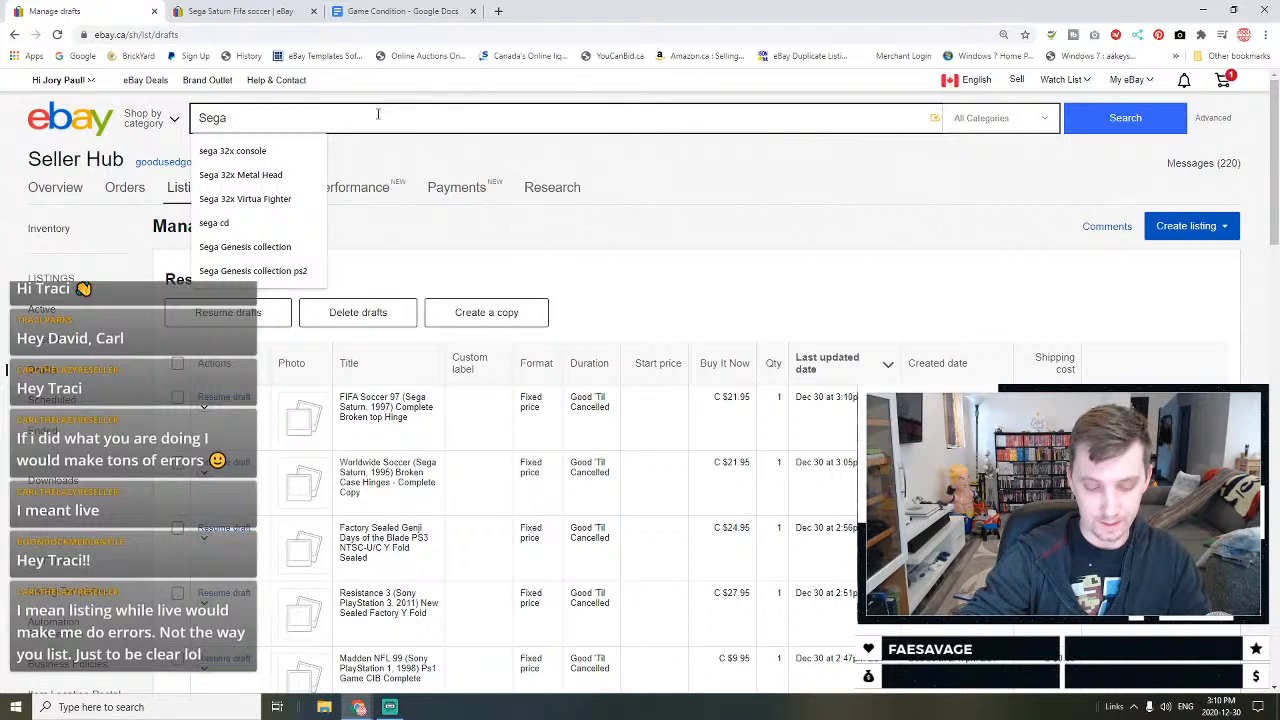
type("Fifa")
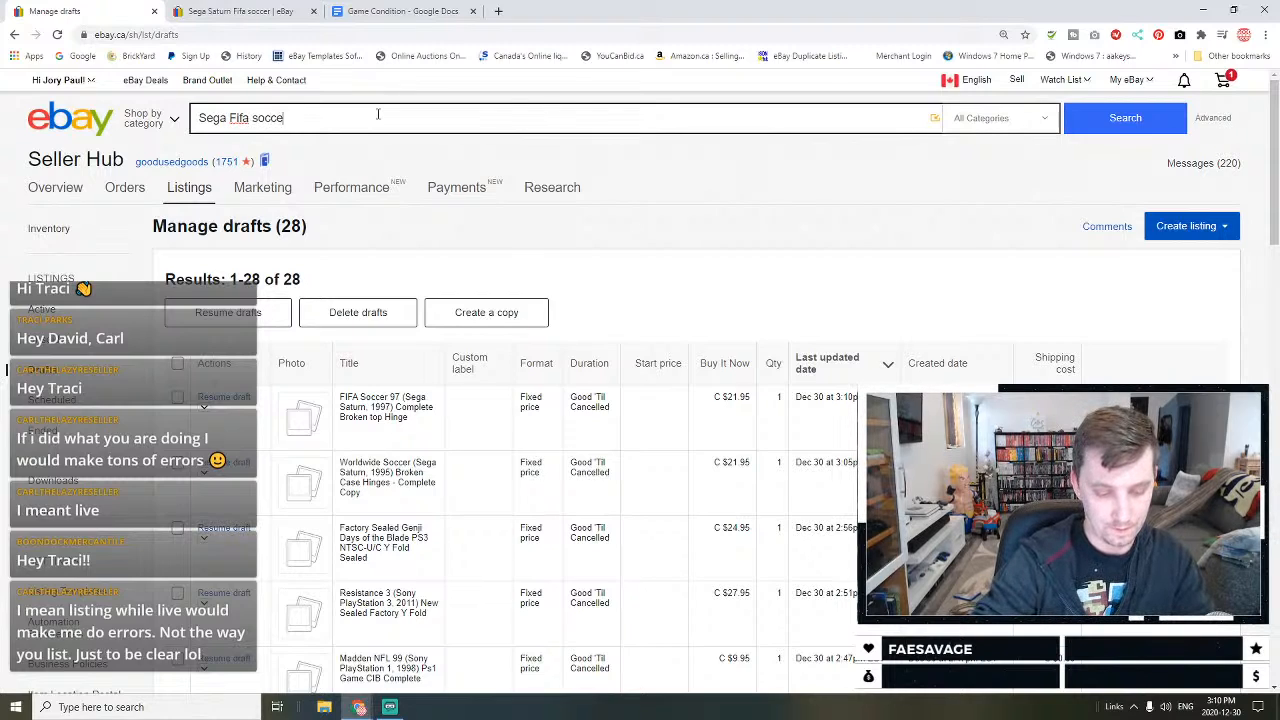
type("soccer 96")
key("Return")
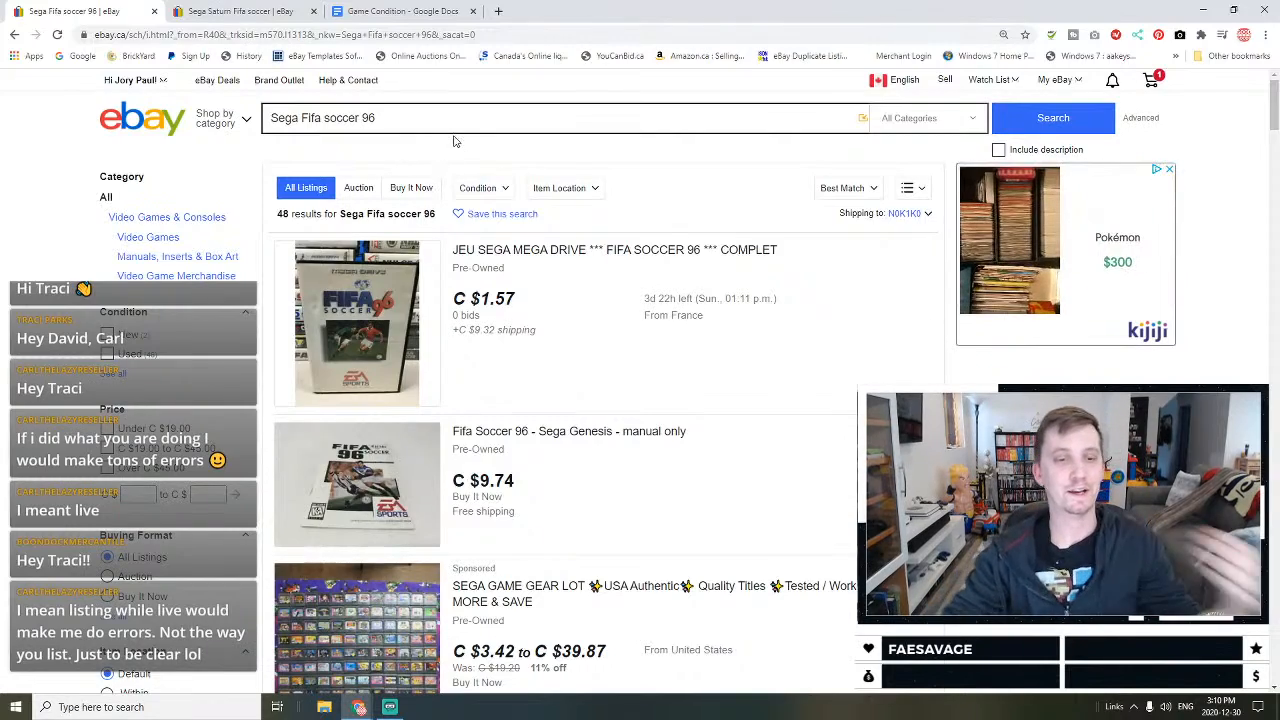
Step: Find the complete Sega Saturn copy in the results and copy its title "FIFA Soccer 96 (Sega Saturn, 1996) -Complete"
scroll(590, 412, "down", 5)
scroll(596, 415, "down", 5)
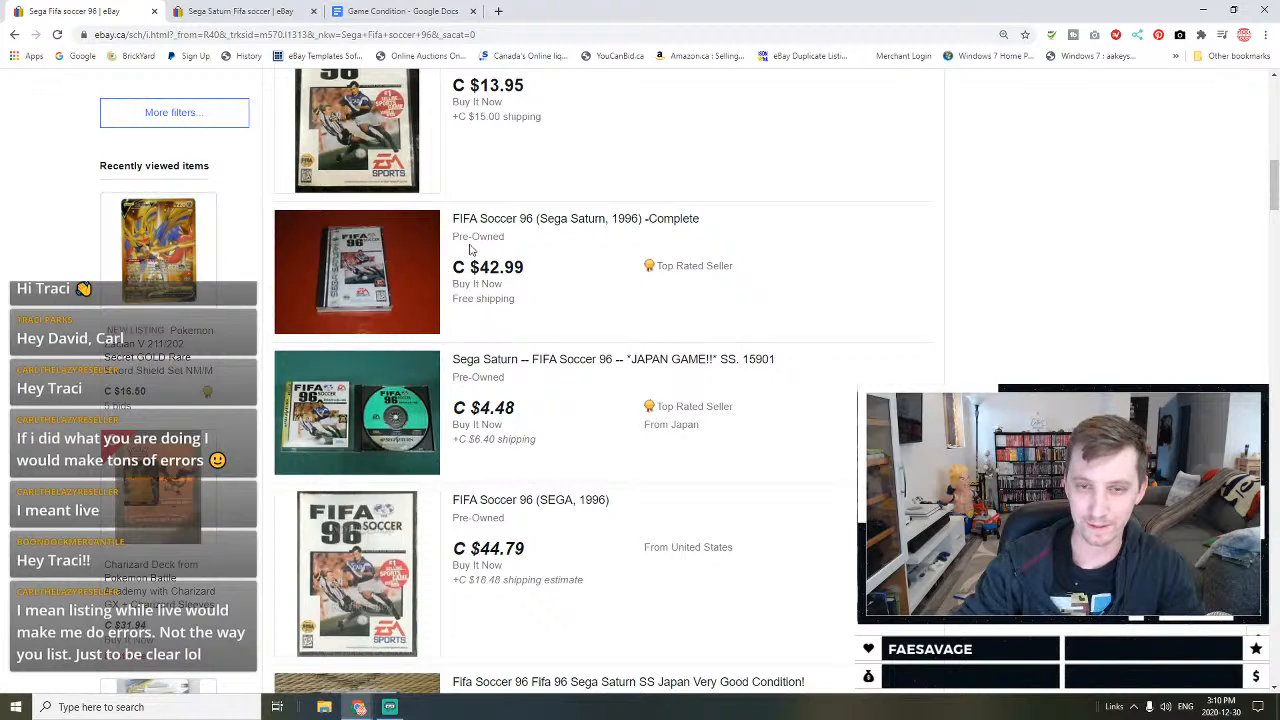
left_click_drag(450, 219, 720, 232)
key("ctrl+c")
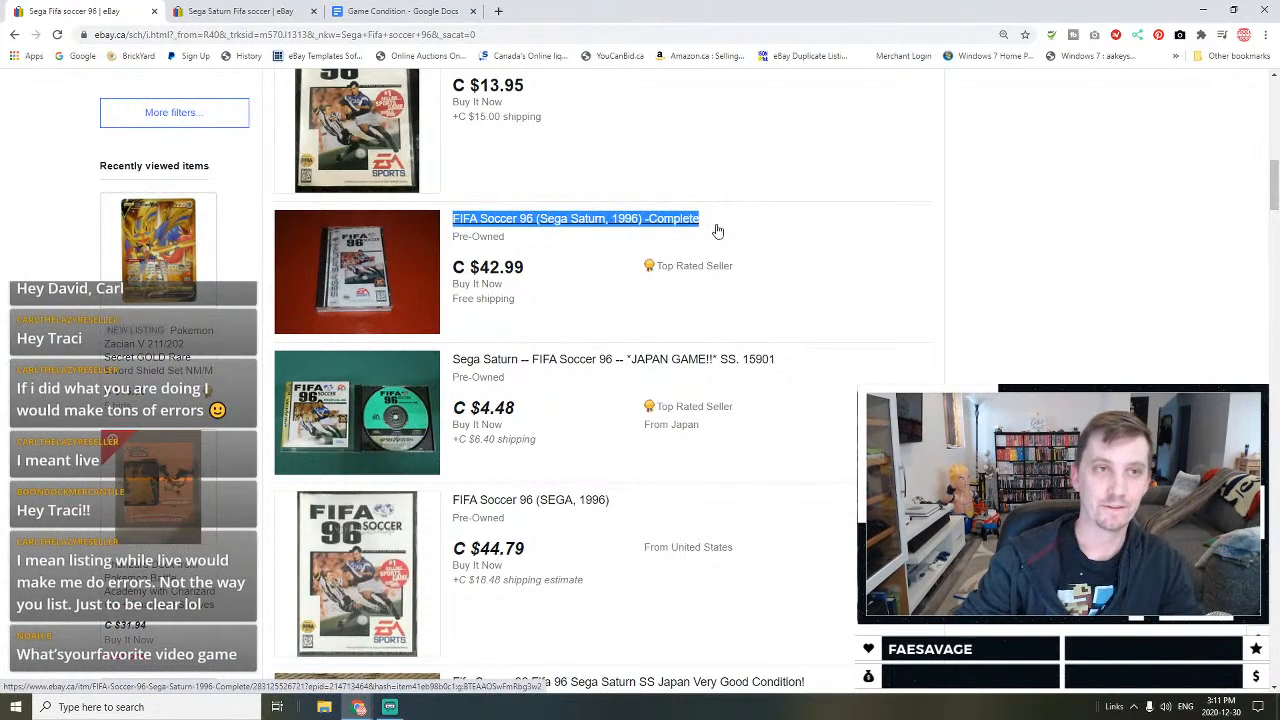
Step: Search for the copied title in the other eBay tab and look through the prices of comparable listings
left_click(240, 11)
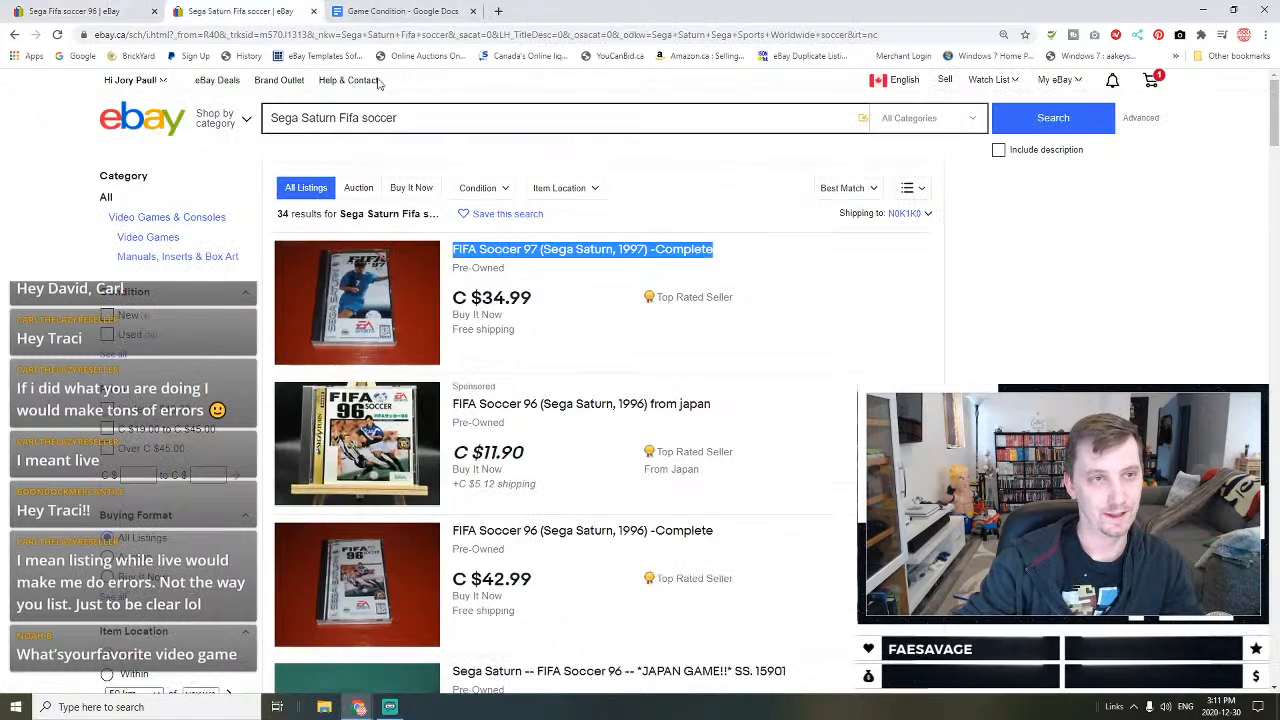
triple_click(449, 117)
key("ctrl+v")
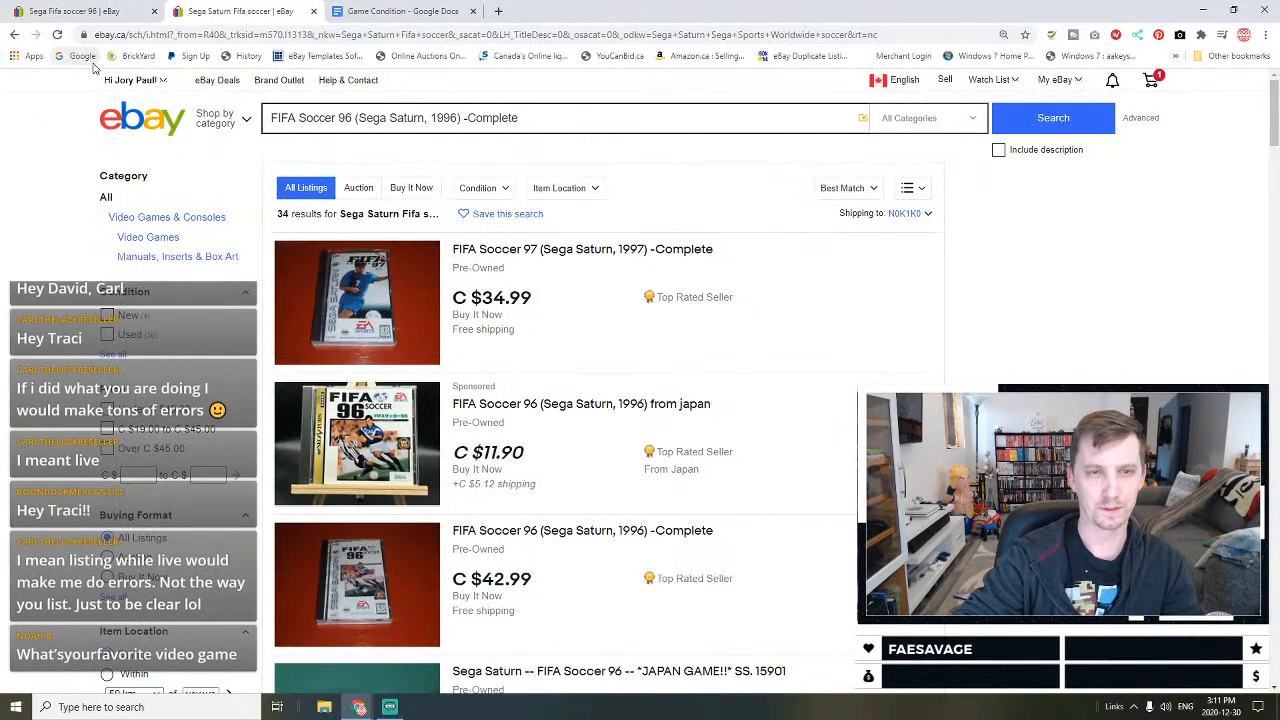
key("Return")
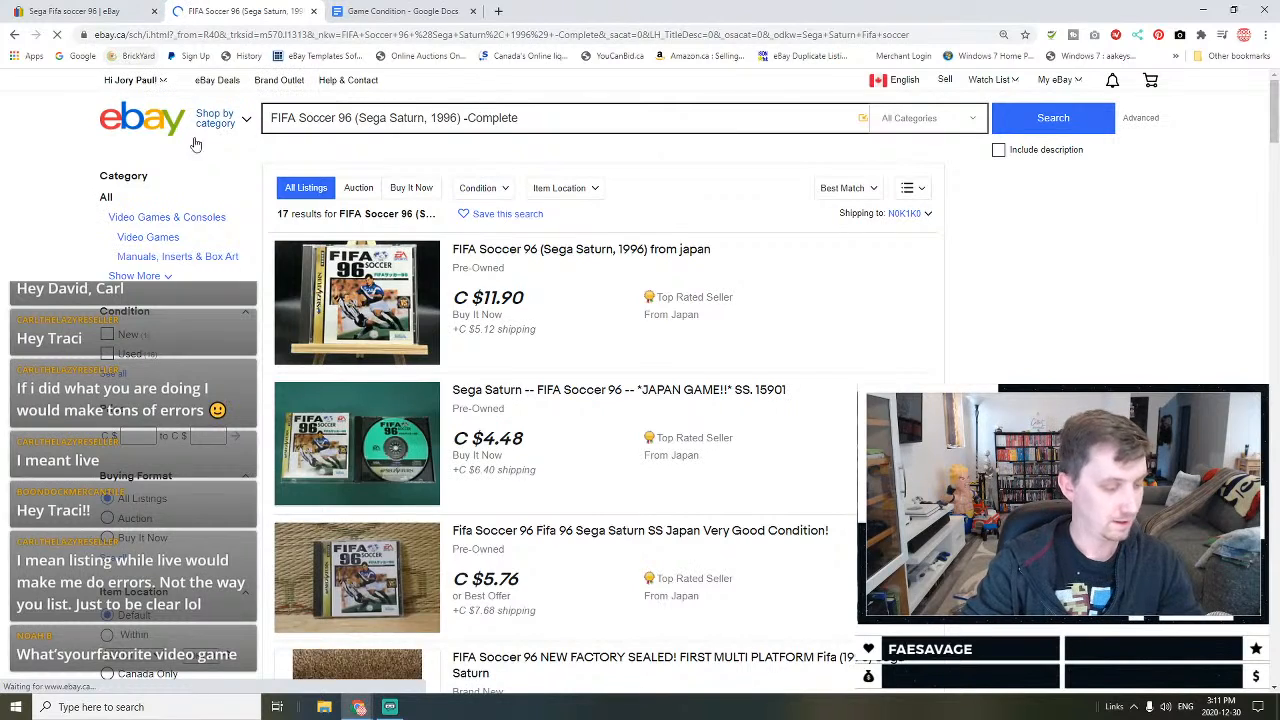
scroll(453, 286, "down", 3)
scroll(453, 286, "down", 1)
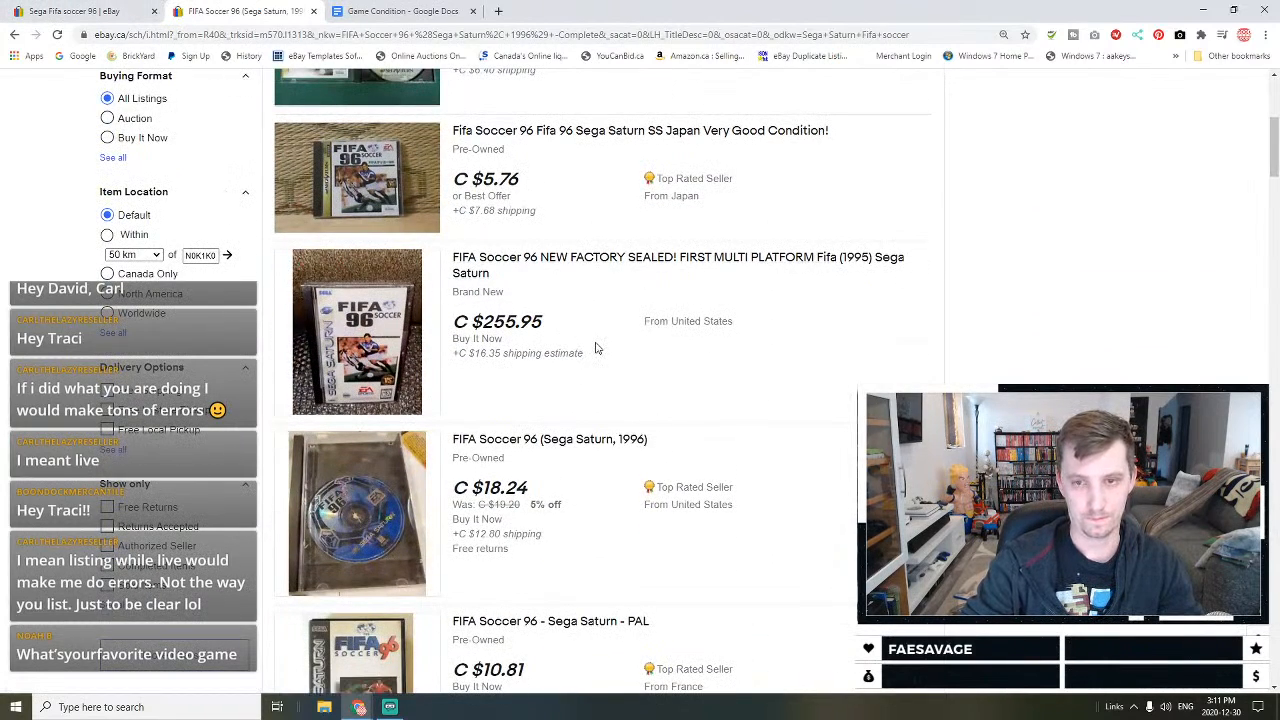
scroll(594, 347, "down", 3)
Step: Return to the drafts list in the first tab and start a new single listing
left_click(57, 8)
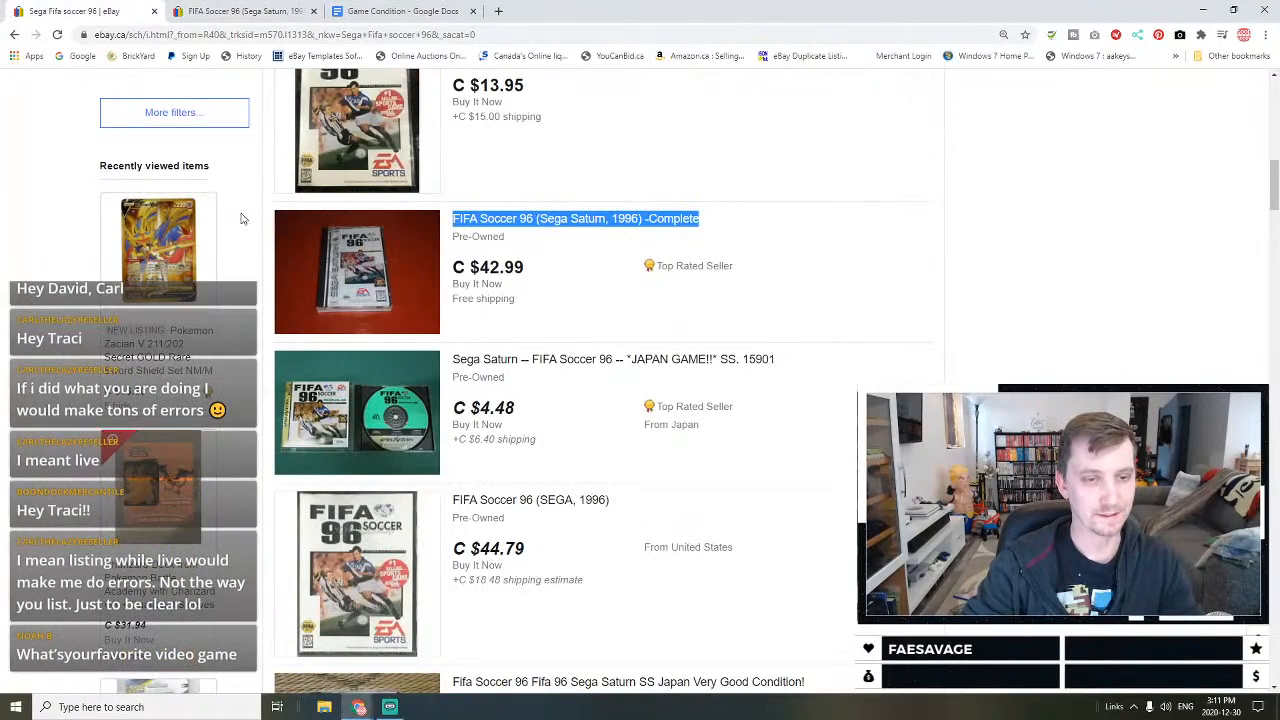
scroll(240, 218, "up", 3)
left_click(15, 36)
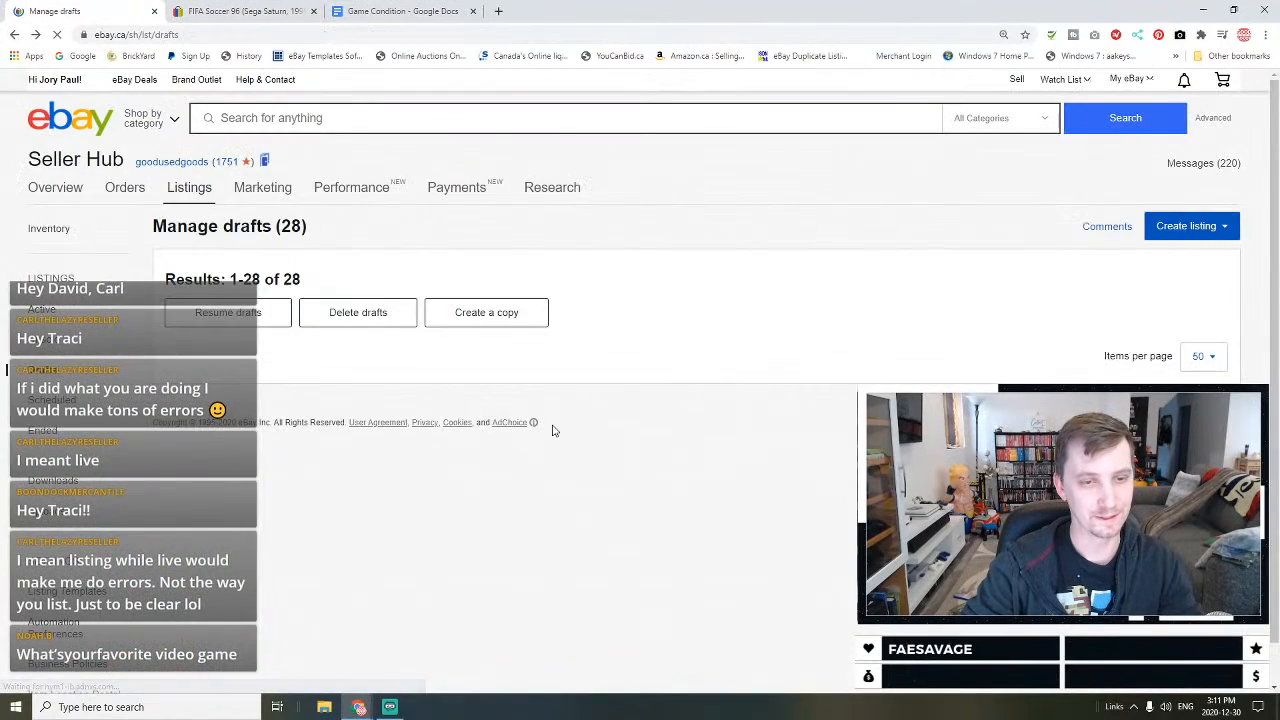
scroll(520, 415, "down", 2)
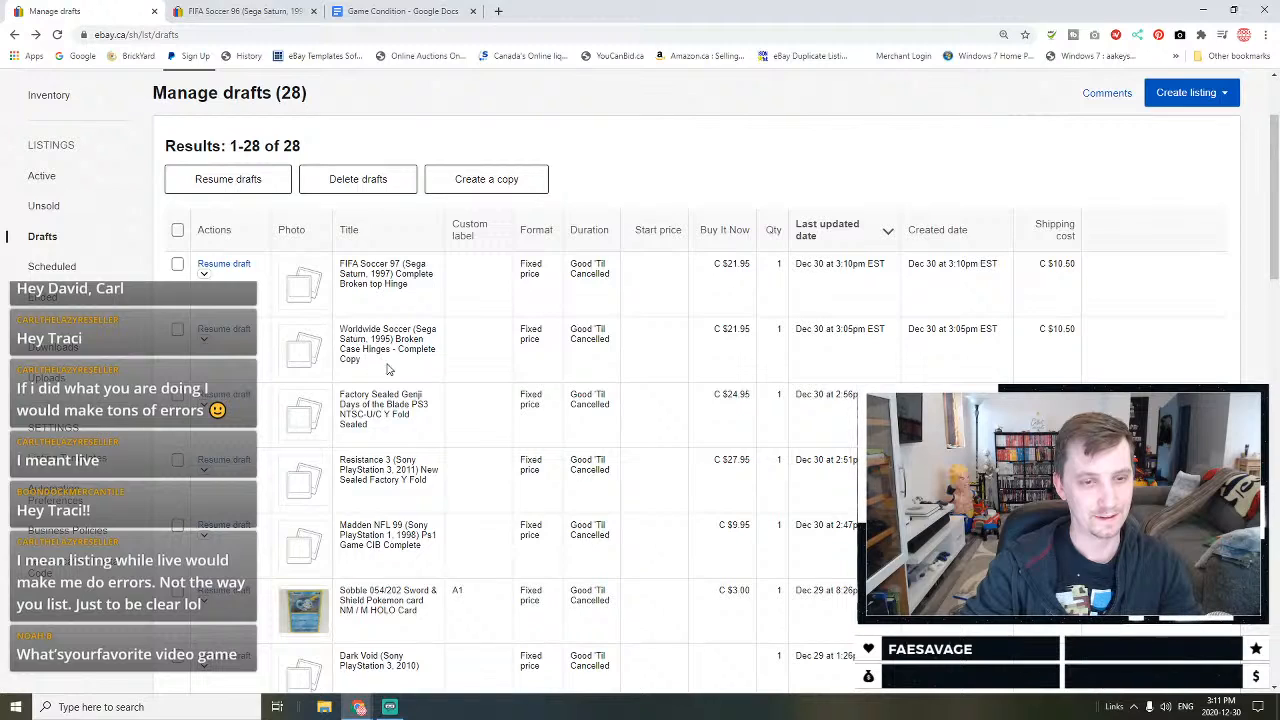
scroll(400, 340, "up", 1)
left_click(1190, 159)
left_click(1183, 186)
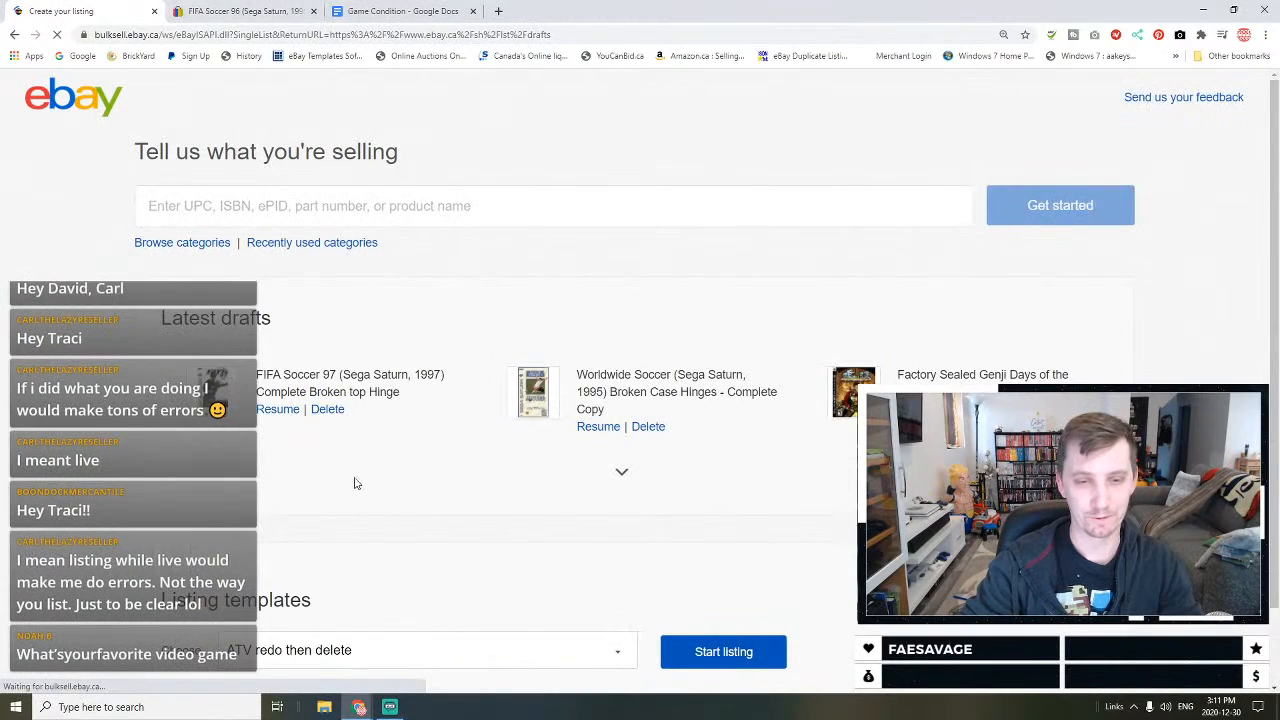
Step: Look up the copied title in the product catalogue and base the listing on FIFA Soccer 96 (Sega Saturn, 1996)
left_click(383, 212)
key("ctrl+v")
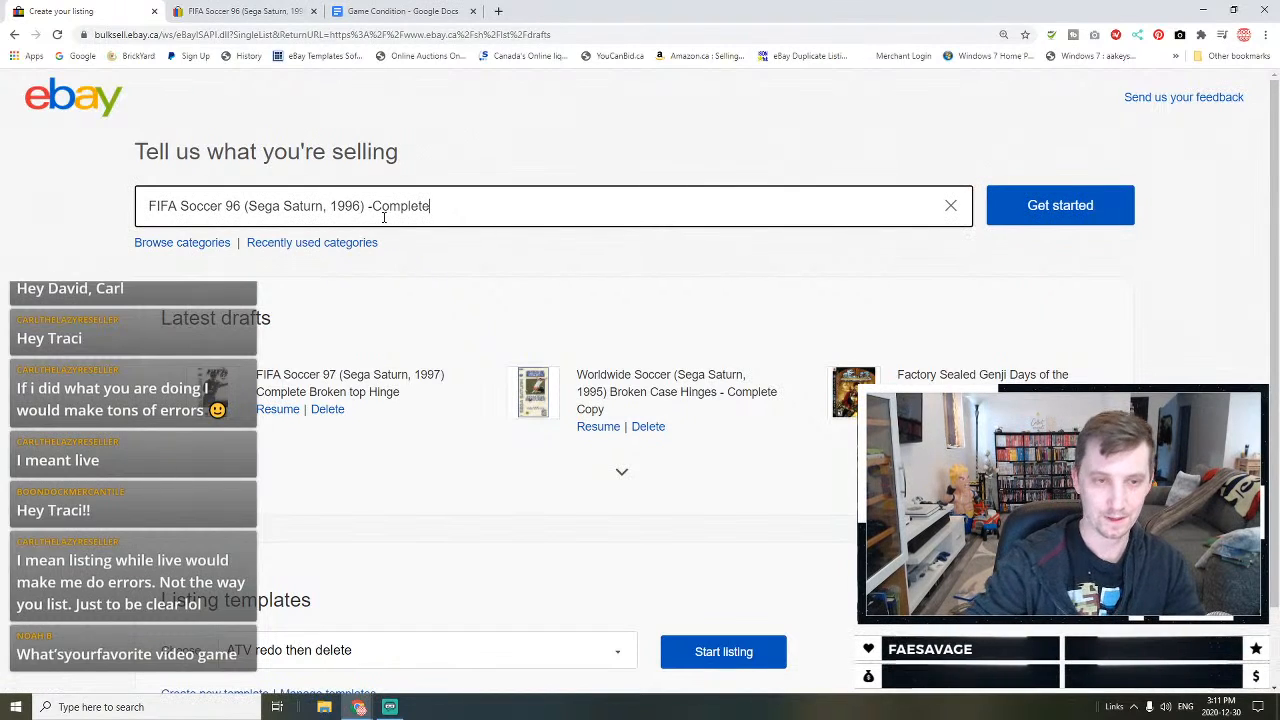
left_click(1016, 212)
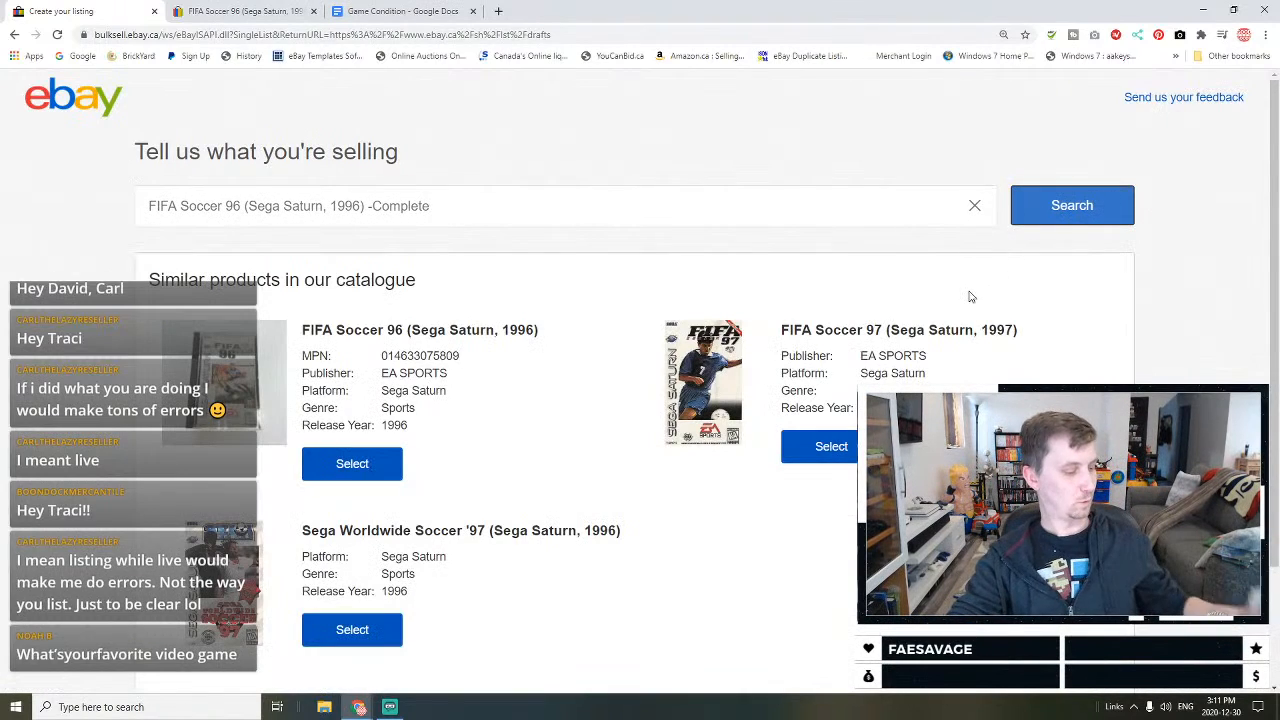
left_click(340, 462)
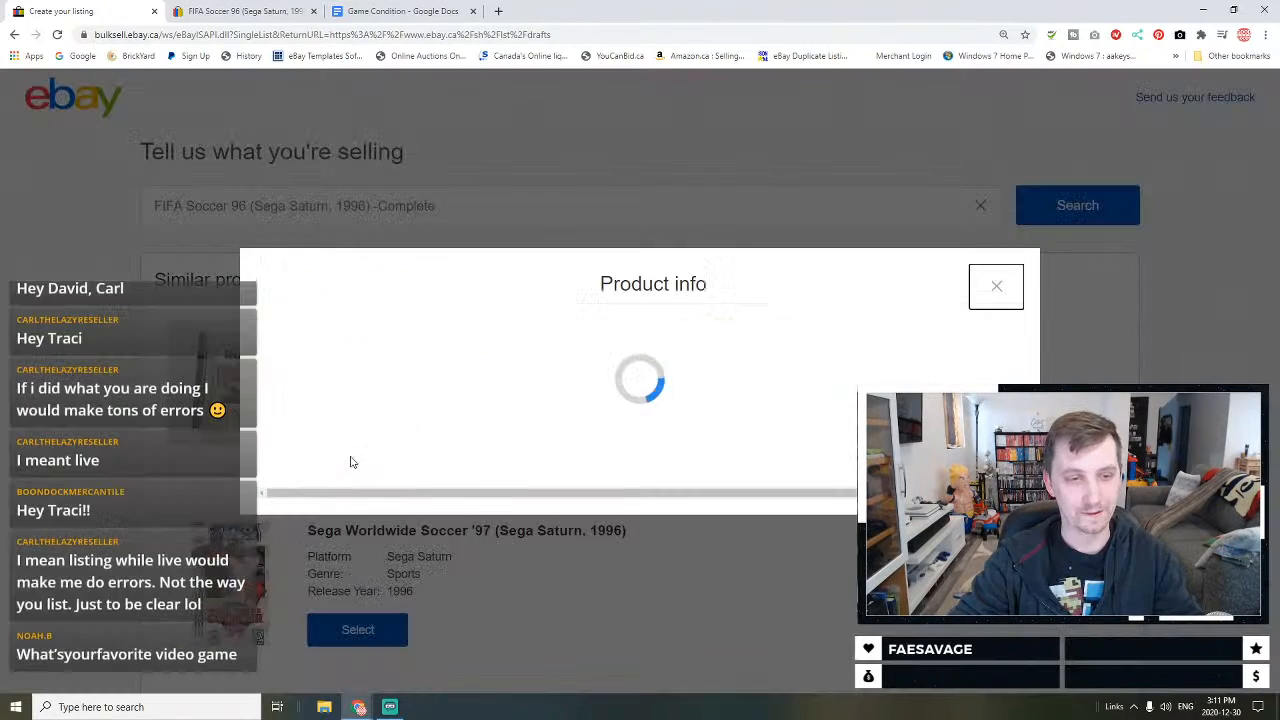
left_click(336, 626)
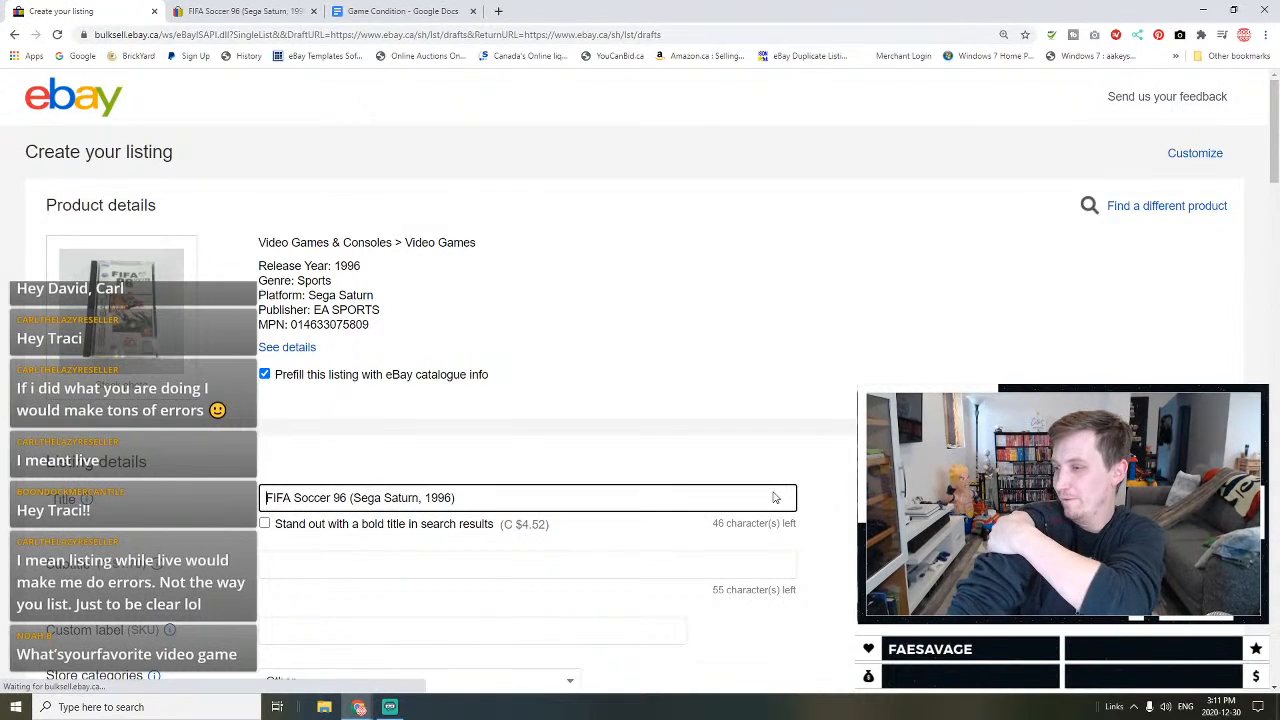
Step: Replace the listing title with "FIFA Soccer 96 (Sega Saturn, 1996) -Complete Tested Broken Case Hinge"
left_click(517, 500)
key("BackSpace")
key("BackSpace")
key("BackSpace")
key("BackSpace")
key("BackSpace")
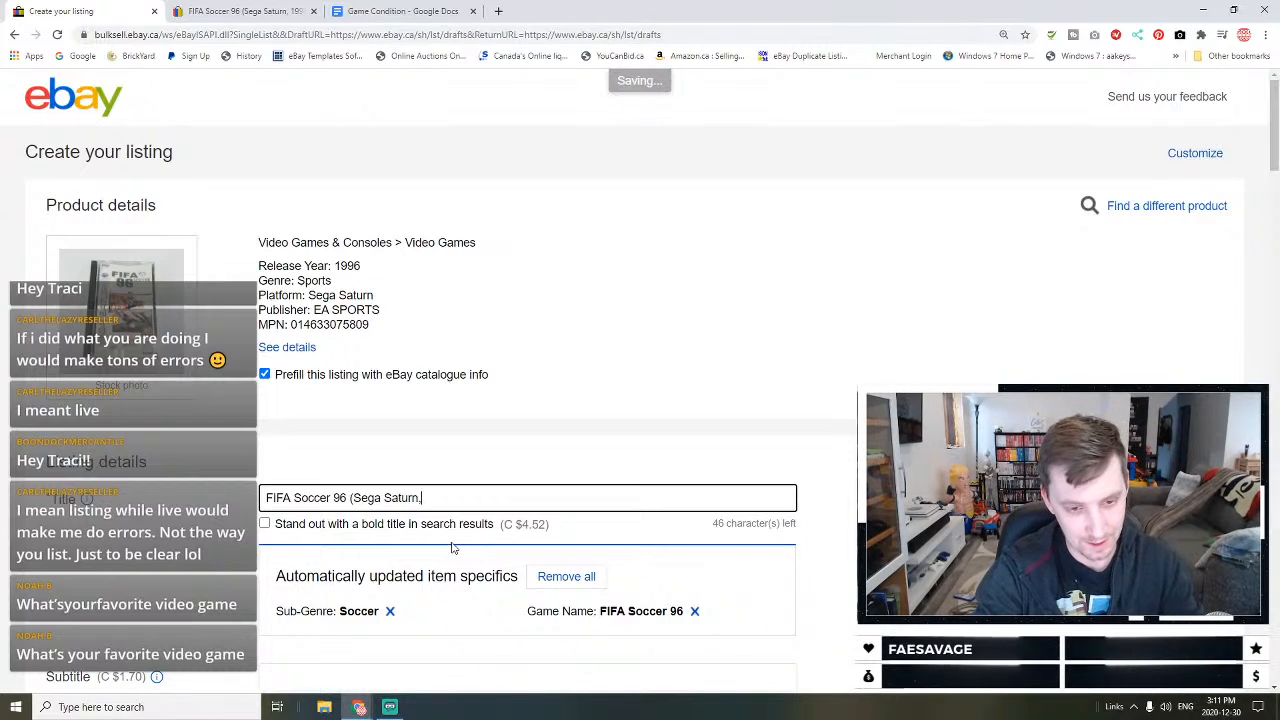
key("BackSpace")
key("BackSpace")
key("BackSpace")
key("BackSpace")
key("BackSpace")
key("BackSpace")
key("BackSpace")
key("BackSpace")
key("BackSpace")
key("BackSpace")
key("BackSpace")
key("BackSpace")
key("BackSpace")
key("BackSpace")
key("BackSpace")
key("BackSpace")
key("BackSpace")
key("BackSpace")
key("BackSpace")
key("BackSpace")
type("FIFA Soccer 96 (Sega Saturn, 1996) -Complete")
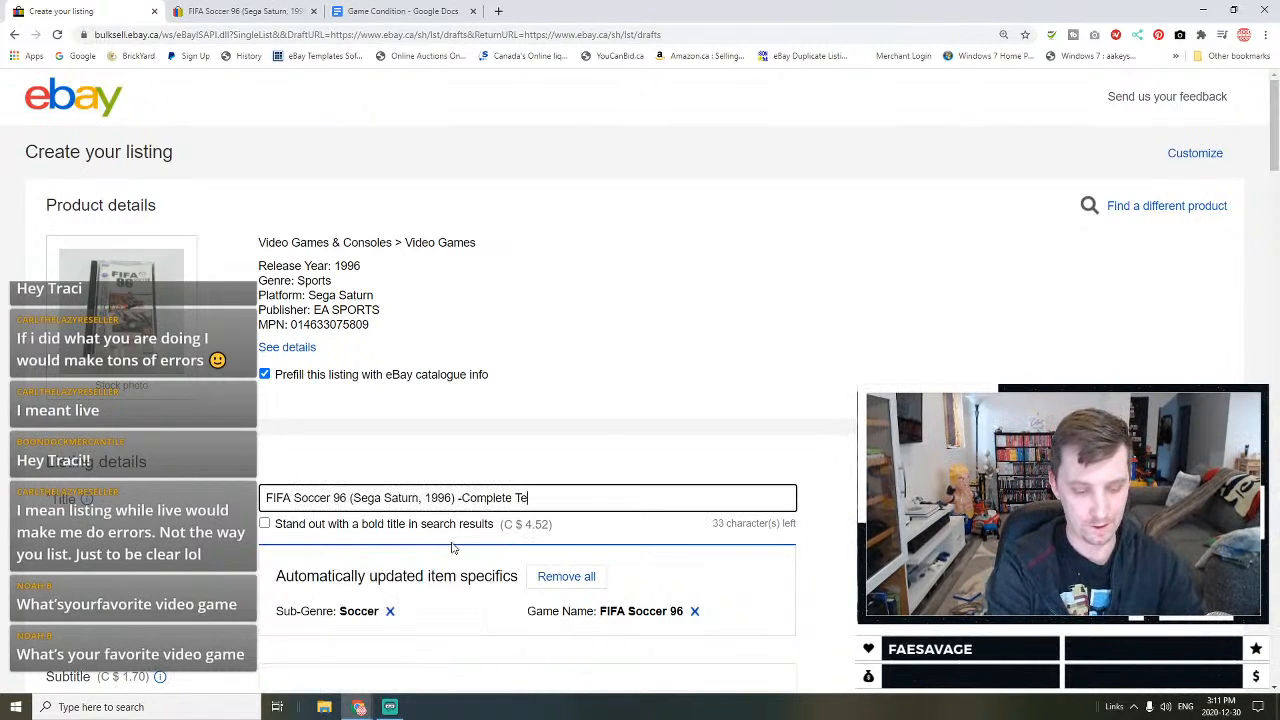
key("BackSpace")
type("Case Hinge")
Step: Set the store category to Video Games > Games > Sega Saturn
scroll(420, 323, "down", 6)
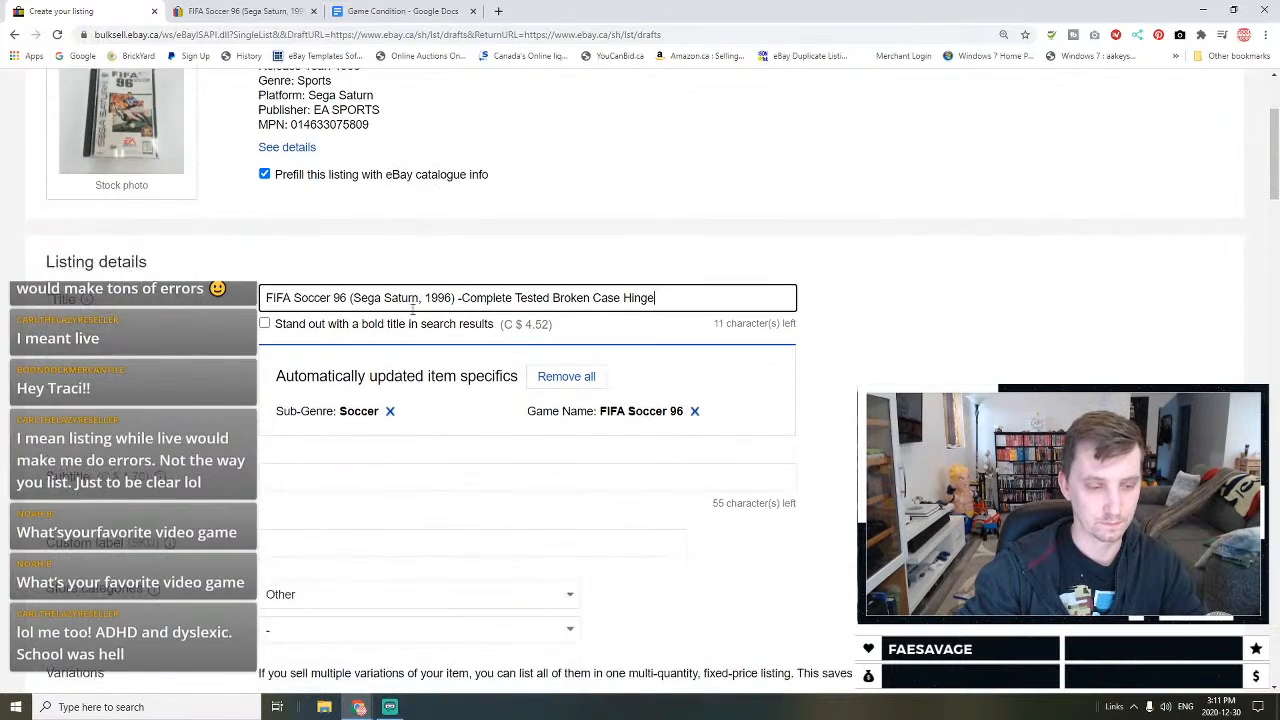
left_click(405, 194)
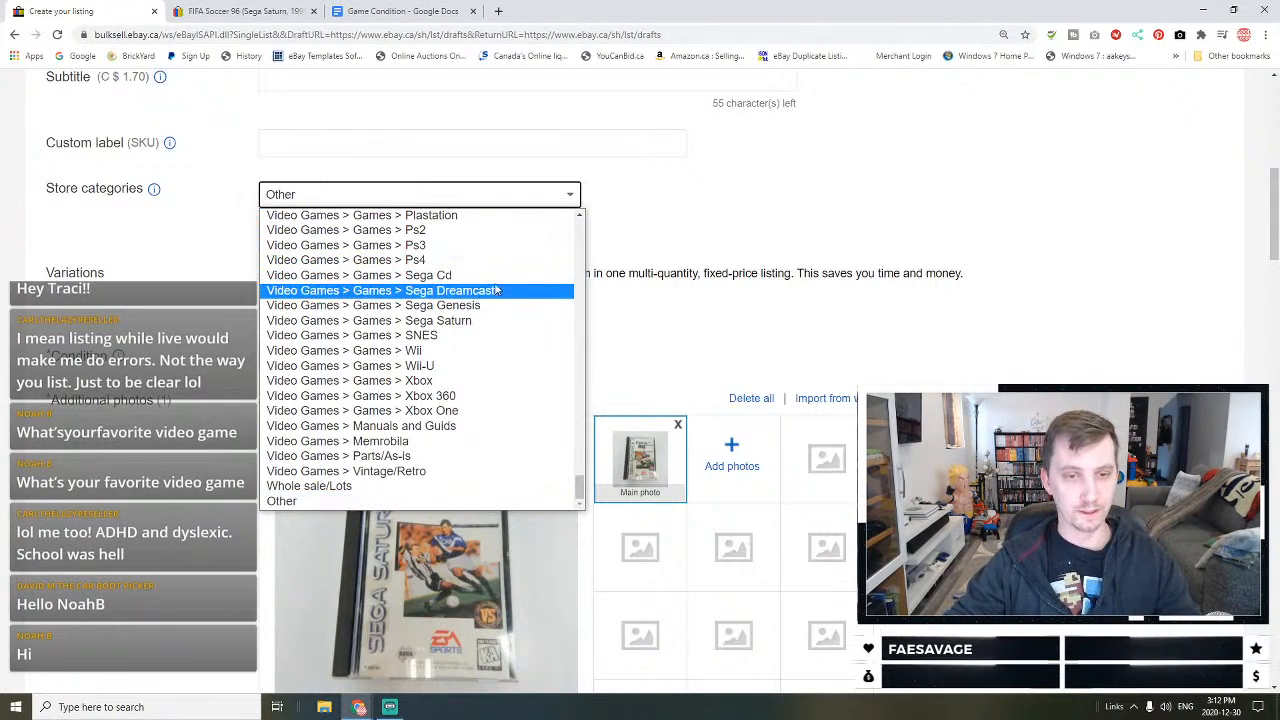
left_click(472, 320)
left_click(690, 324)
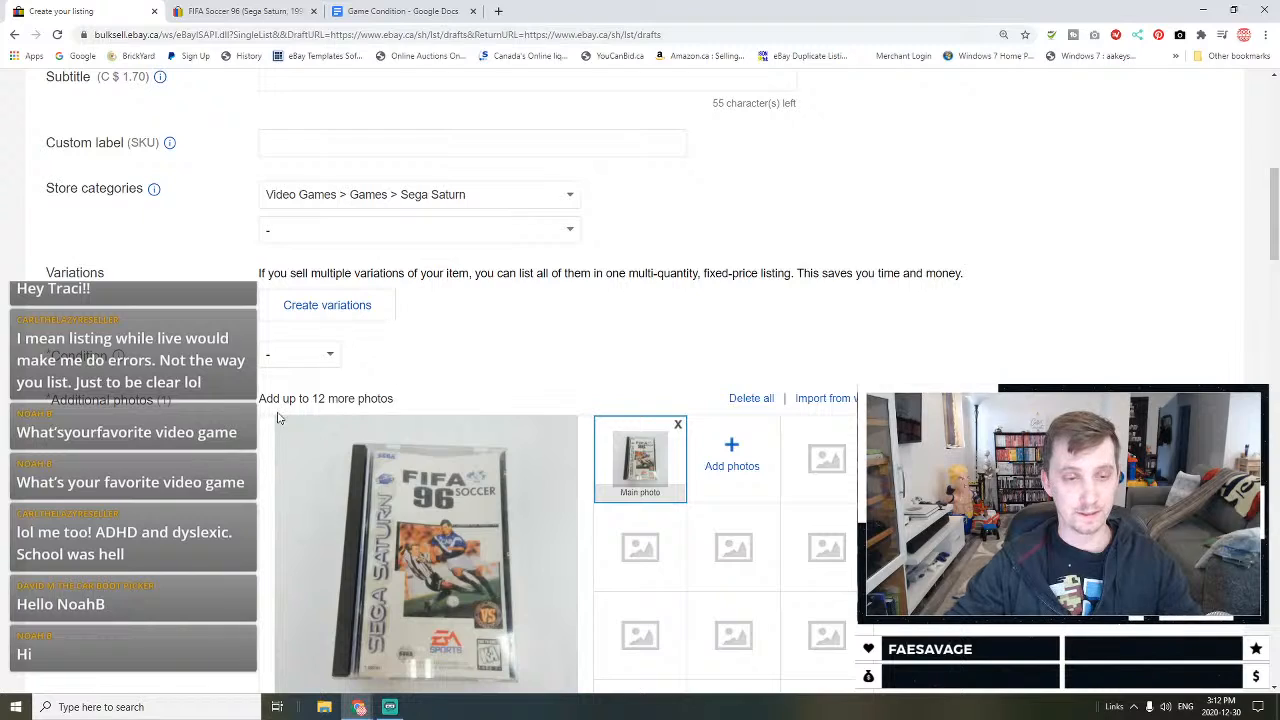
Step: Set the item condition to Good
left_click(325, 358)
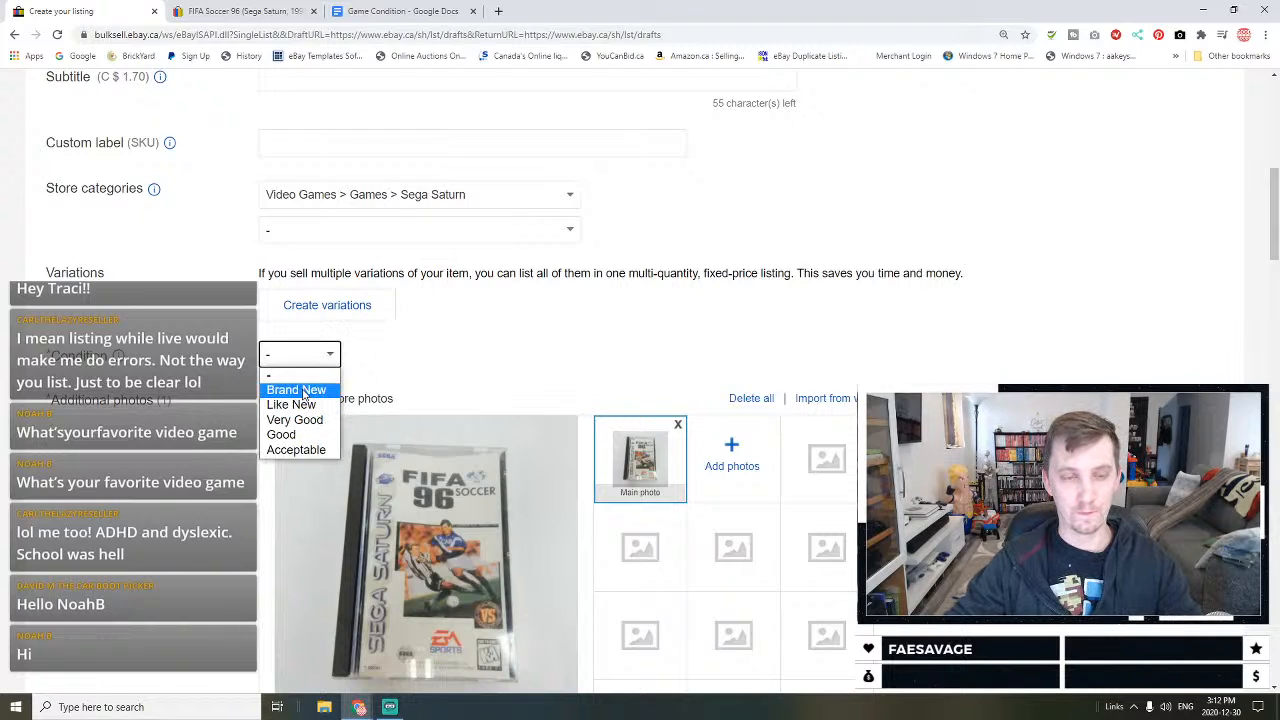
left_click(467, 370)
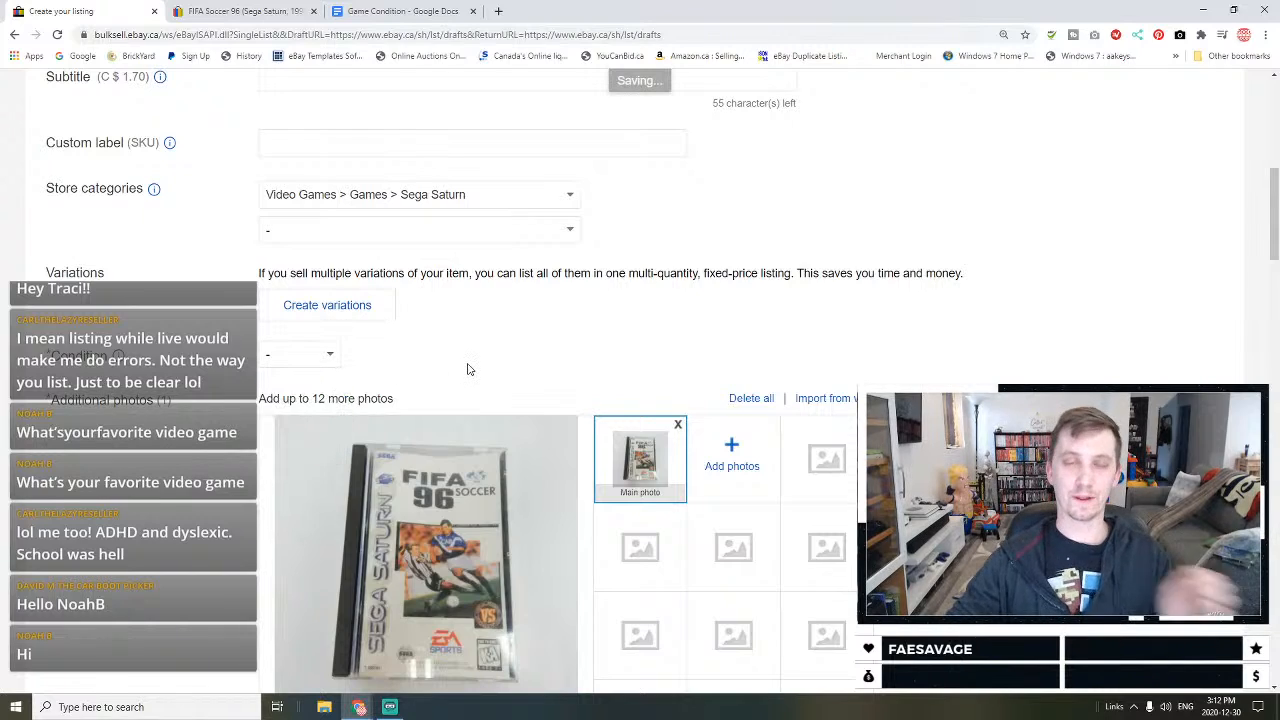
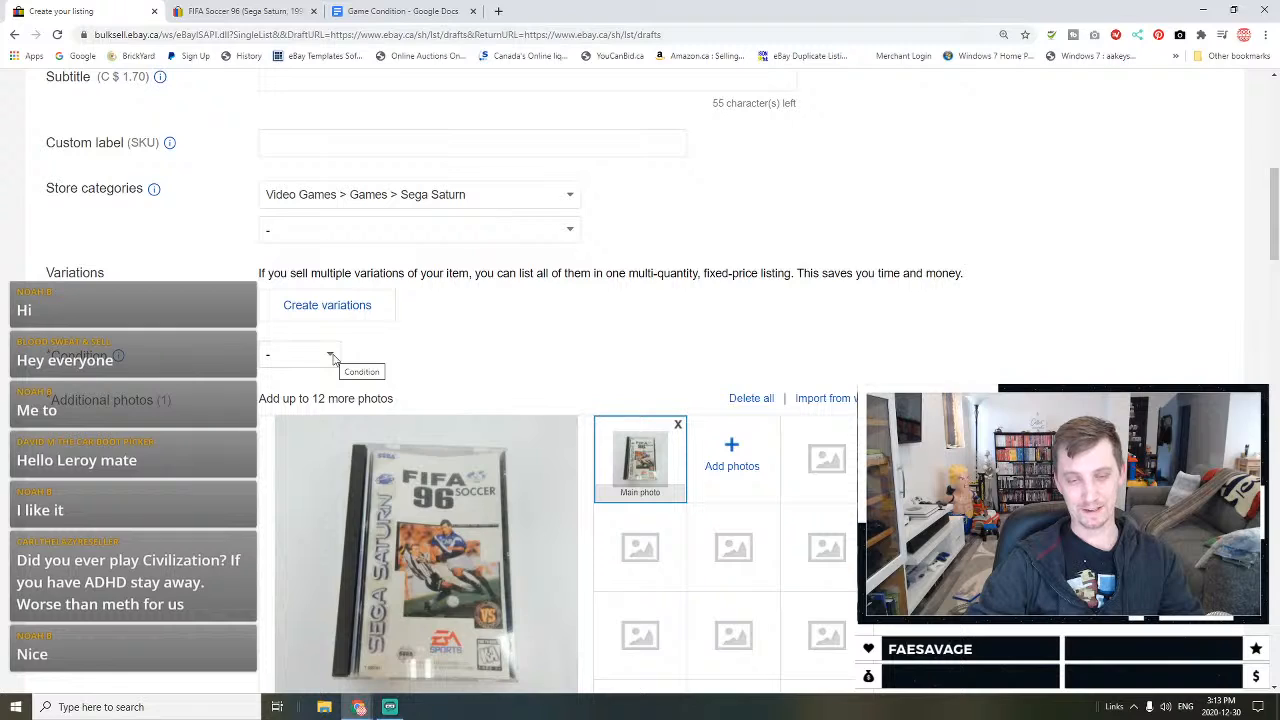
left_click(331, 356)
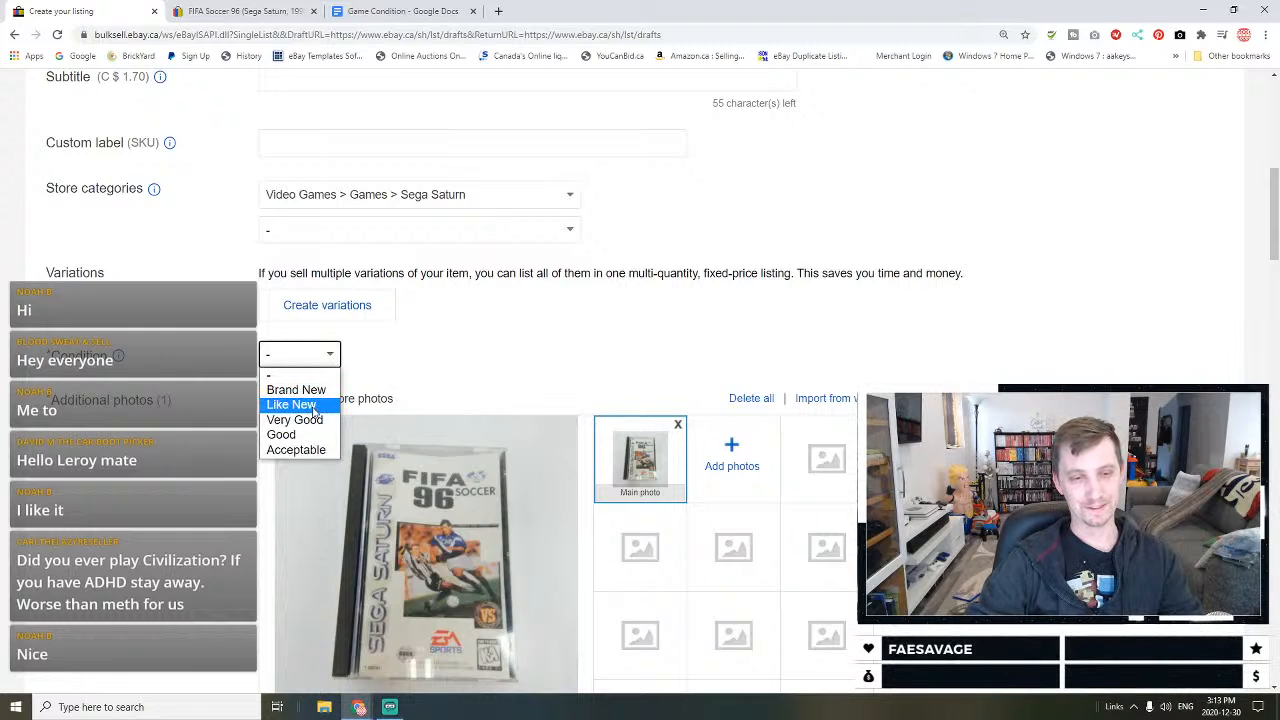
left_click(282, 434)
Step: Enter the condition description "Complete, cracked hinge on the case. The game has been tested and works. Please see the photos." and copy it
left_click(434, 431)
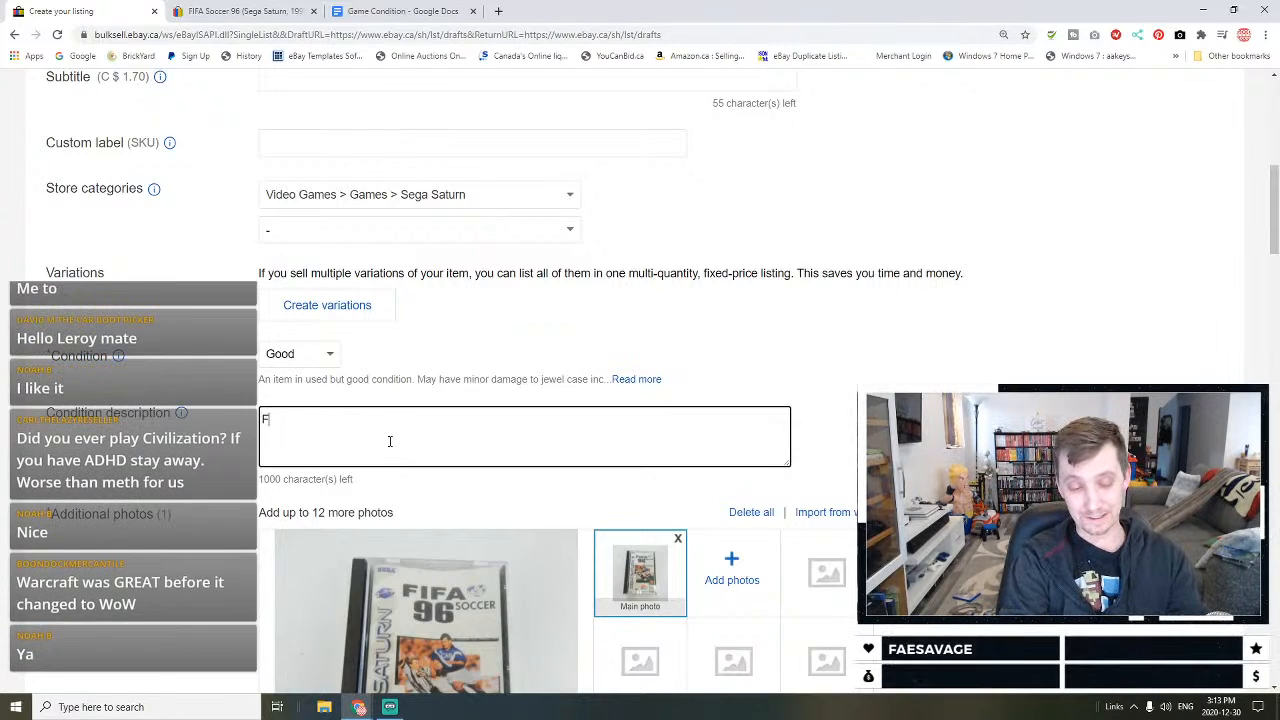
key("BackSpace")
type("Co")
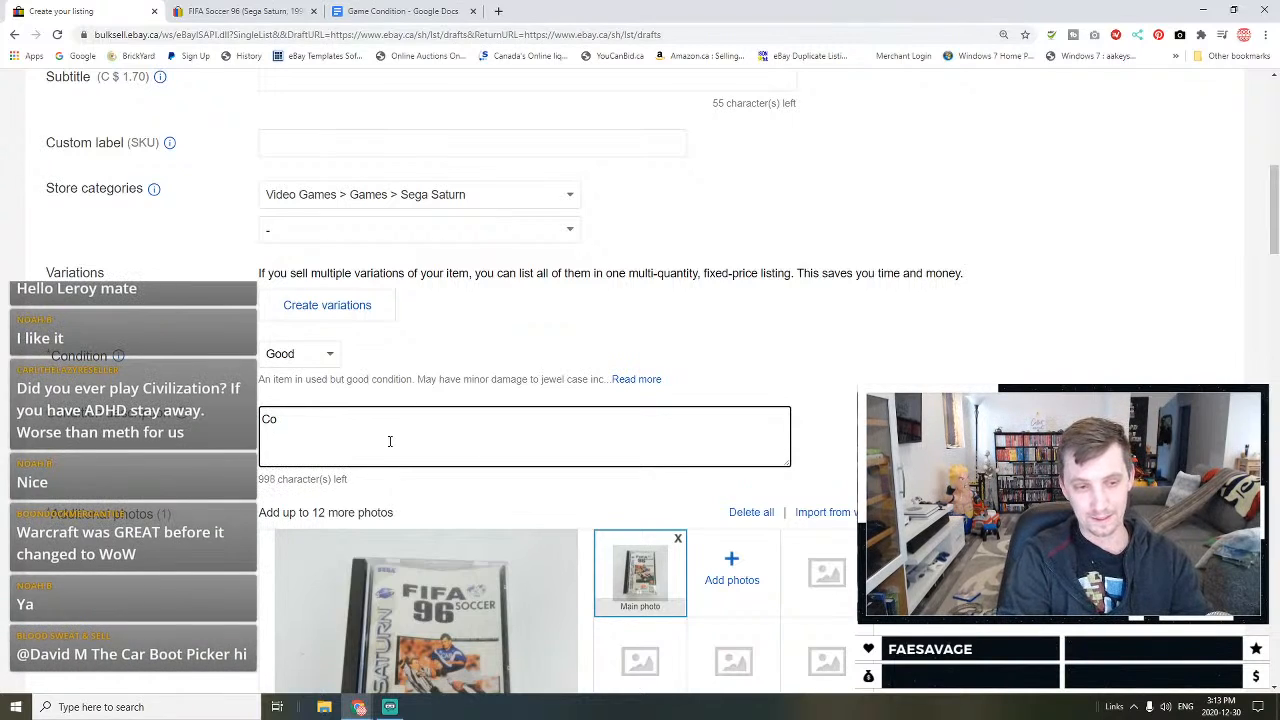
type("ompplete")
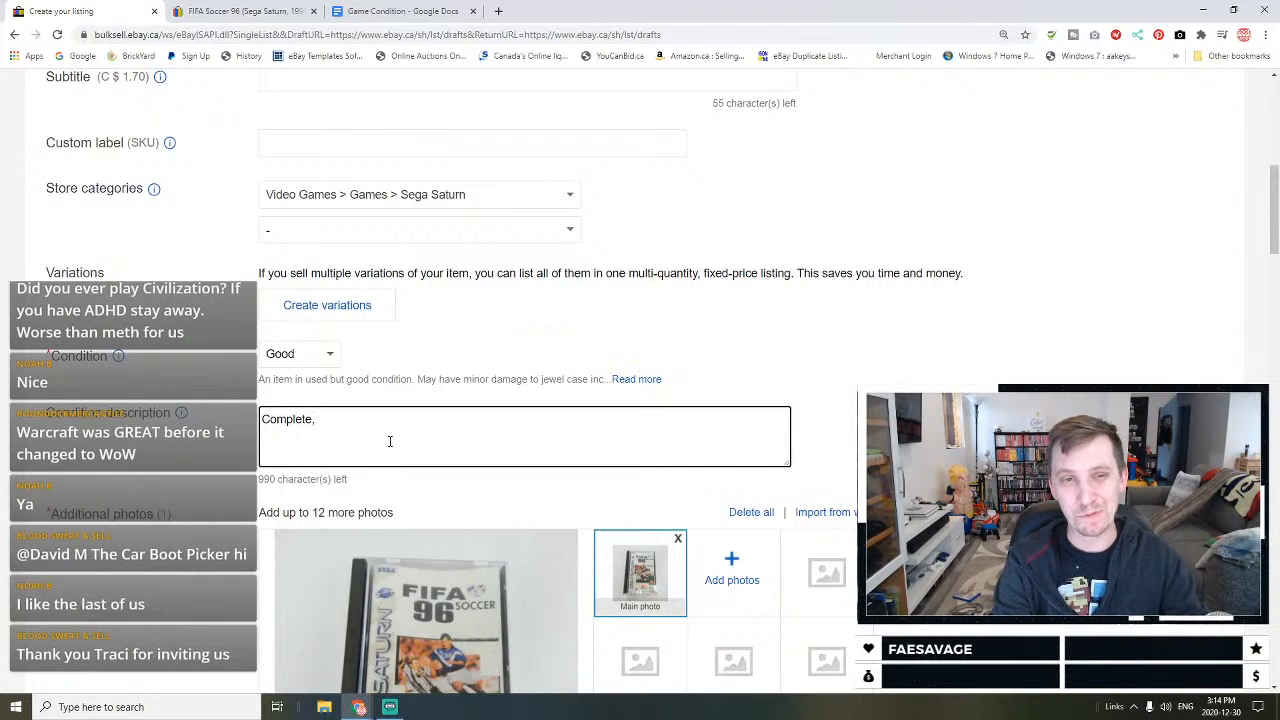
type("accked")
key("BackSpace")
key("BackSpace")
key("BackSpace")
key("BackSpace")
type("ked hinge o")
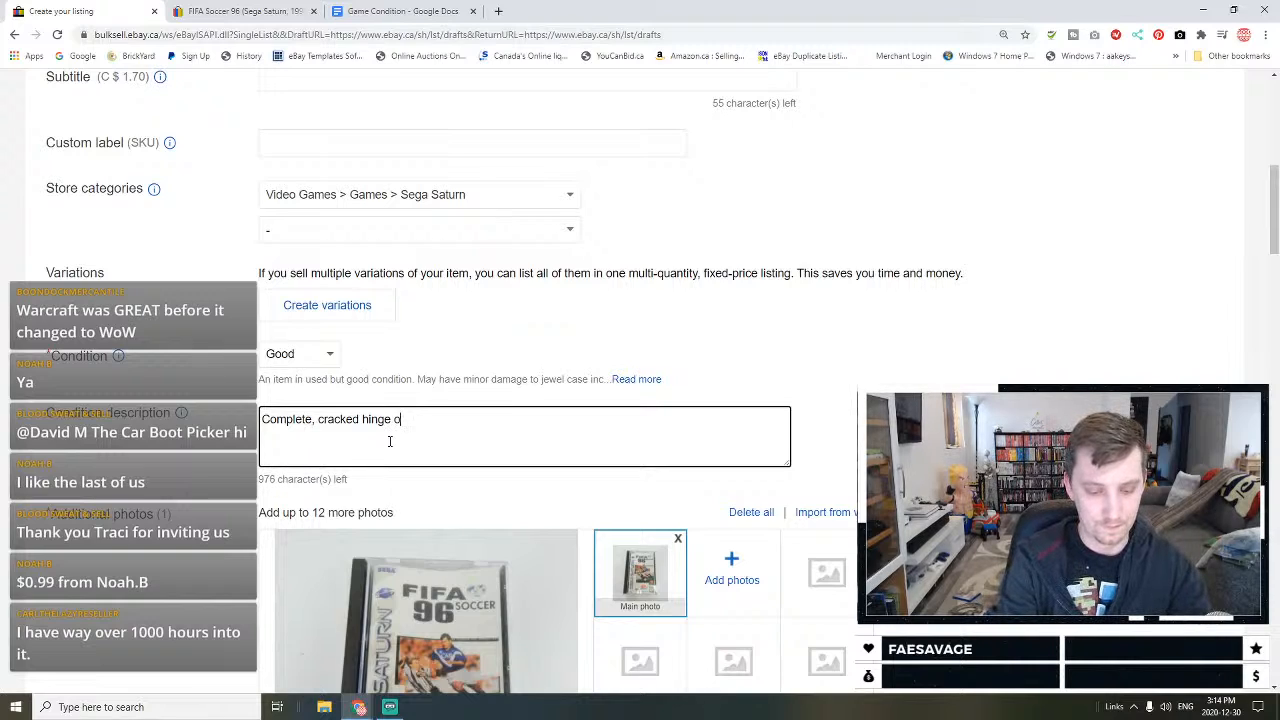
type("T")
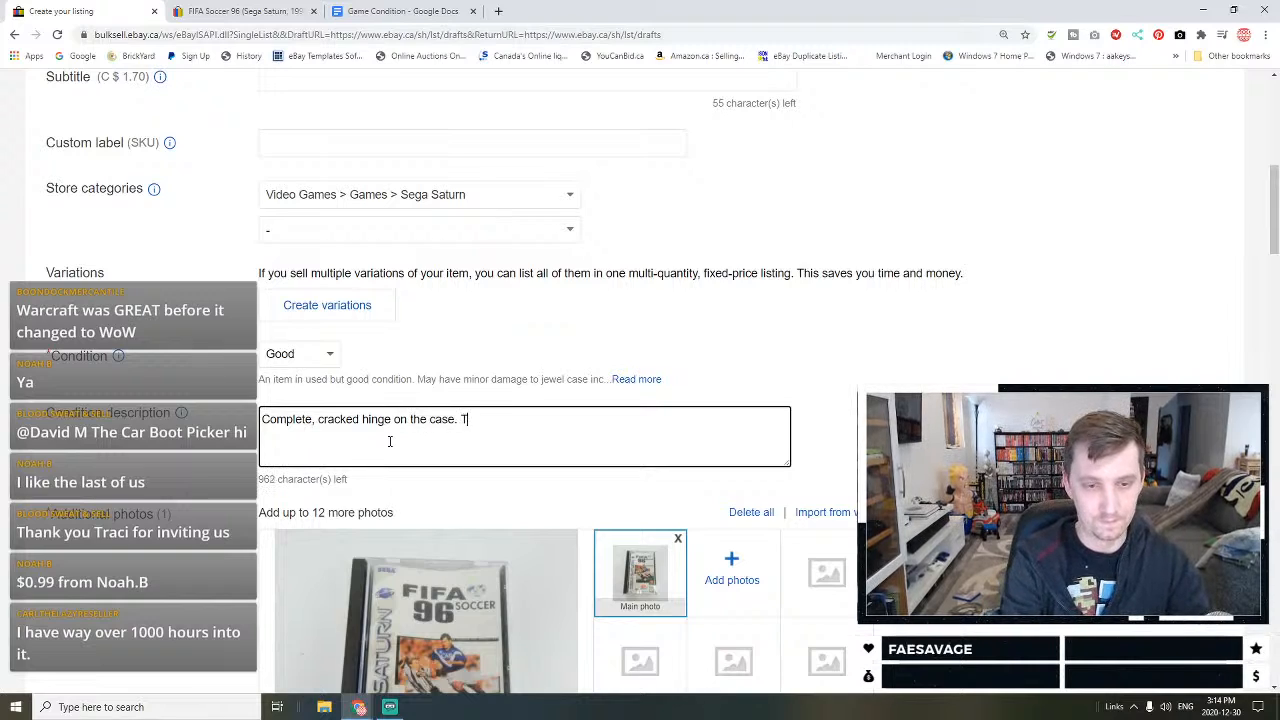
type("he game has been tes")
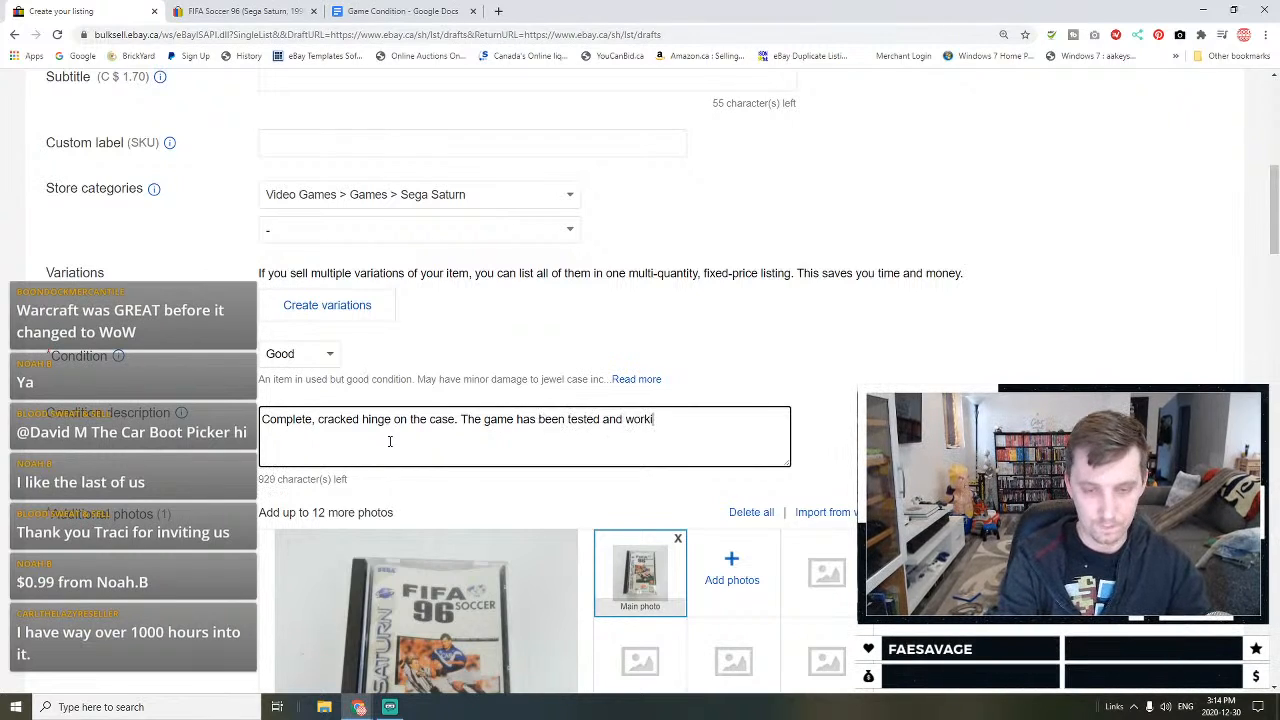
type("ted and works. Please see the pghotos")
key("BackSpace")
key("BackSpace")
key("BackSpace")
key("BackSpace")
key("BackSpace")
key("BackSpace")
type("hotos")
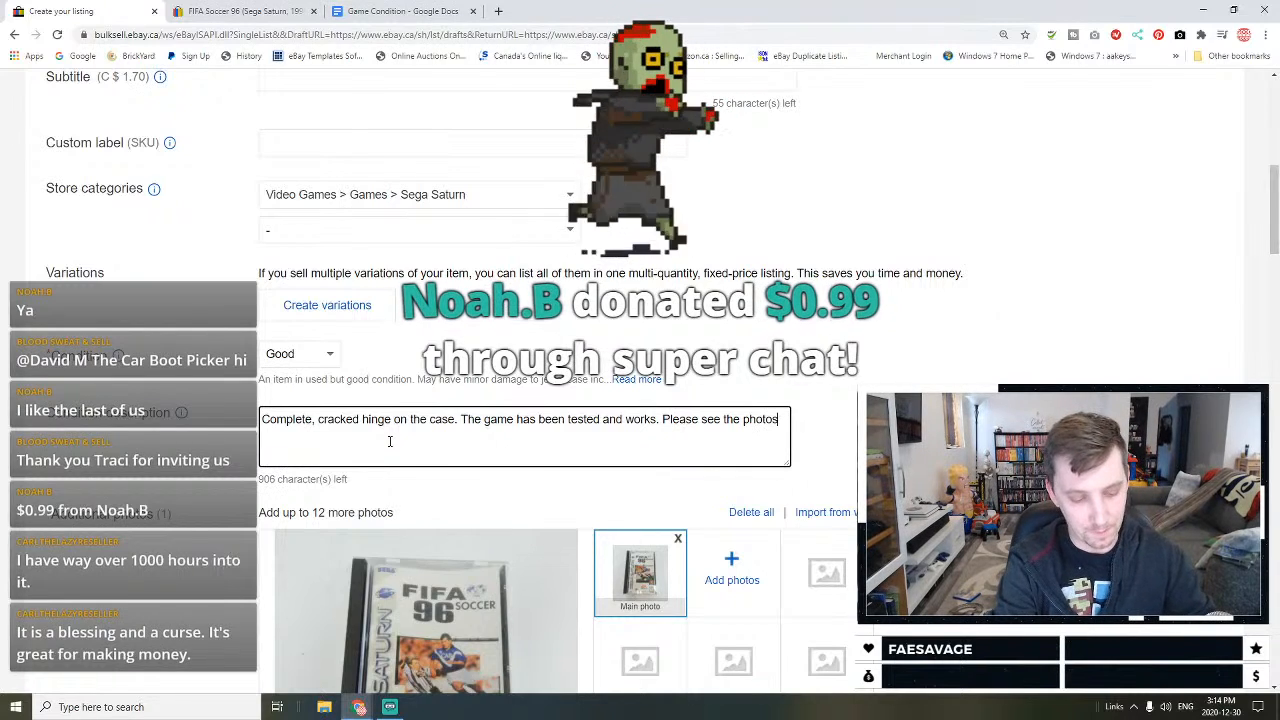
key("ctrl+a")
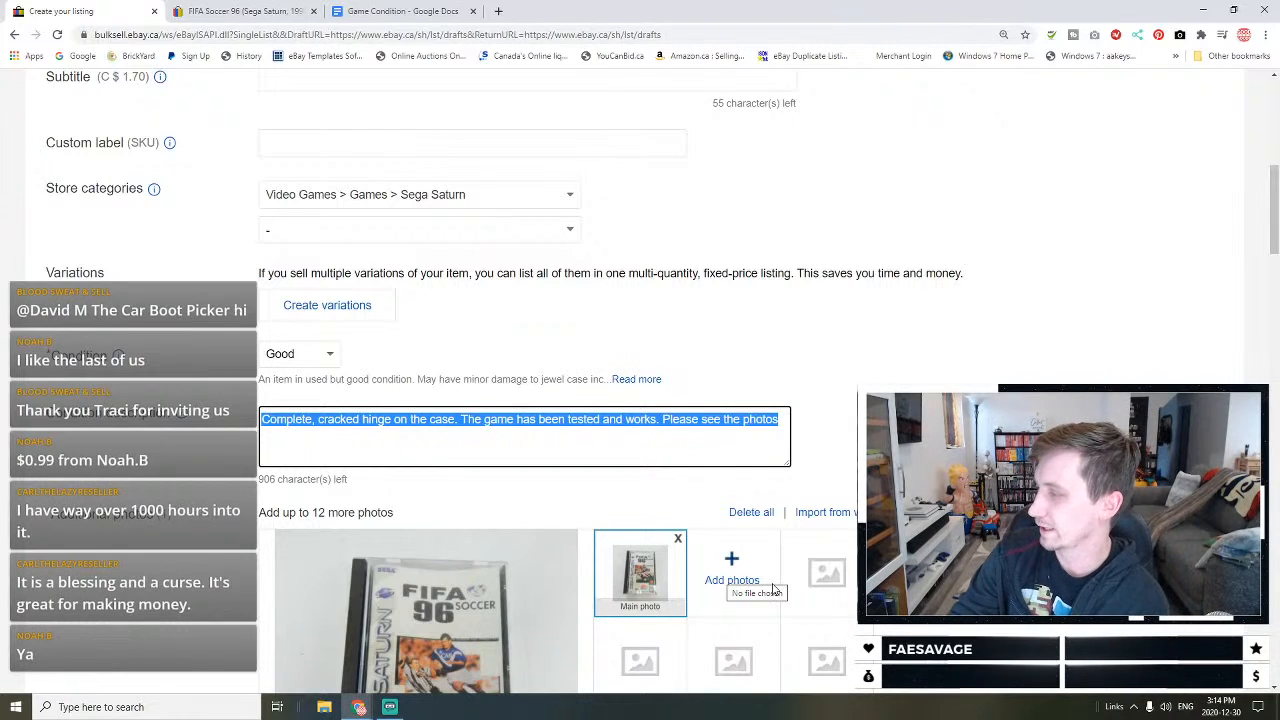
left_click(783, 422)
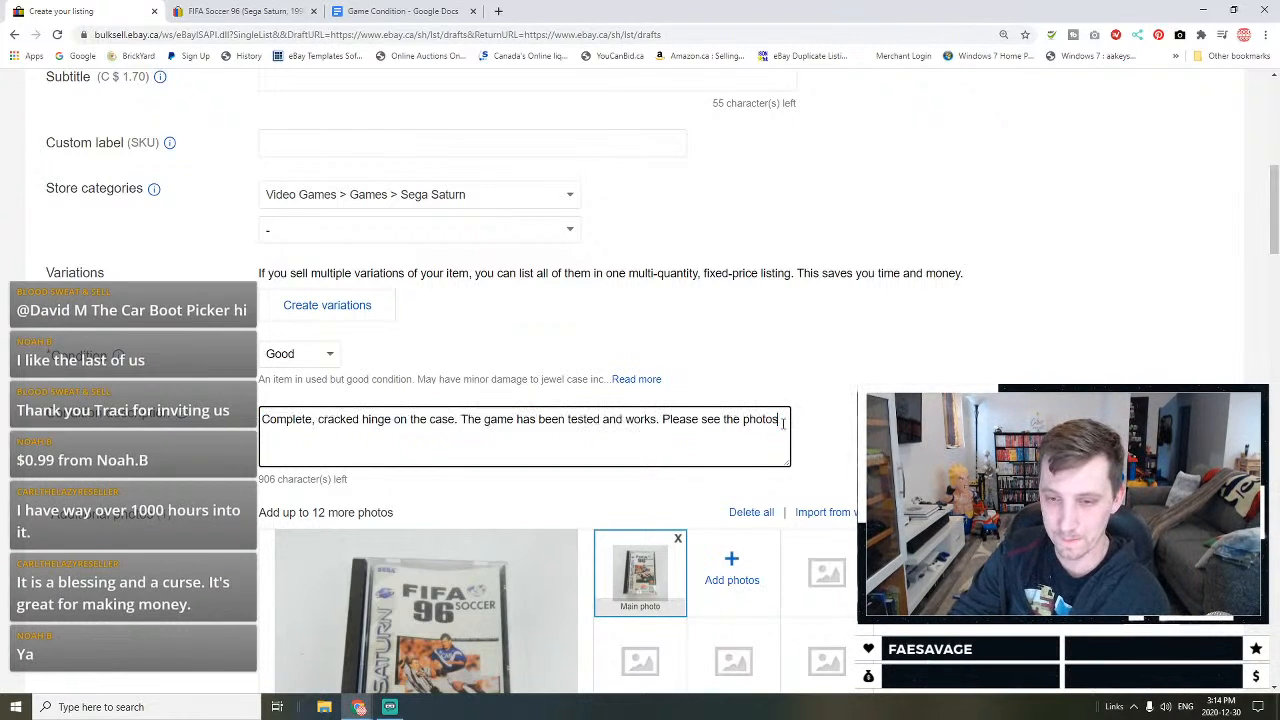
type(".")
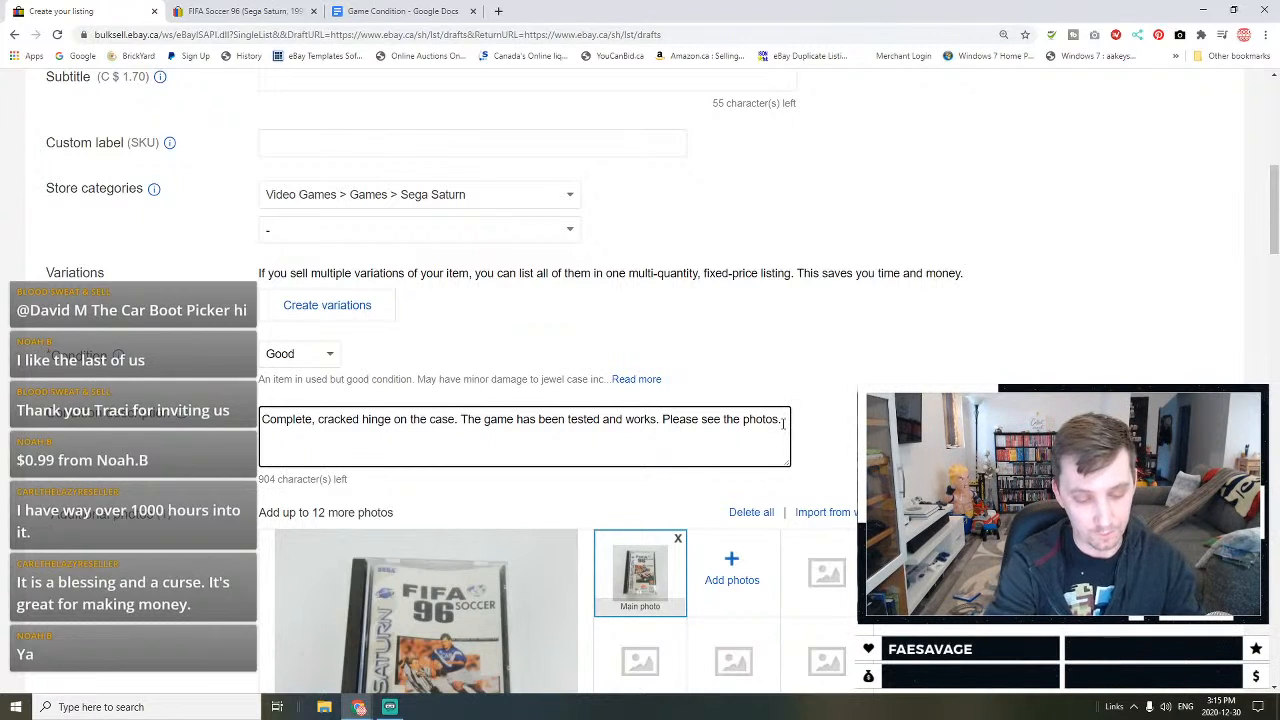
key("ctrl+a")
key("ctrl+c")
Step: Set the item specifics' rating to E-Everyone and the region code to NTSC-U/C (US/Canada)
scroll(555, 106, "down", 3)
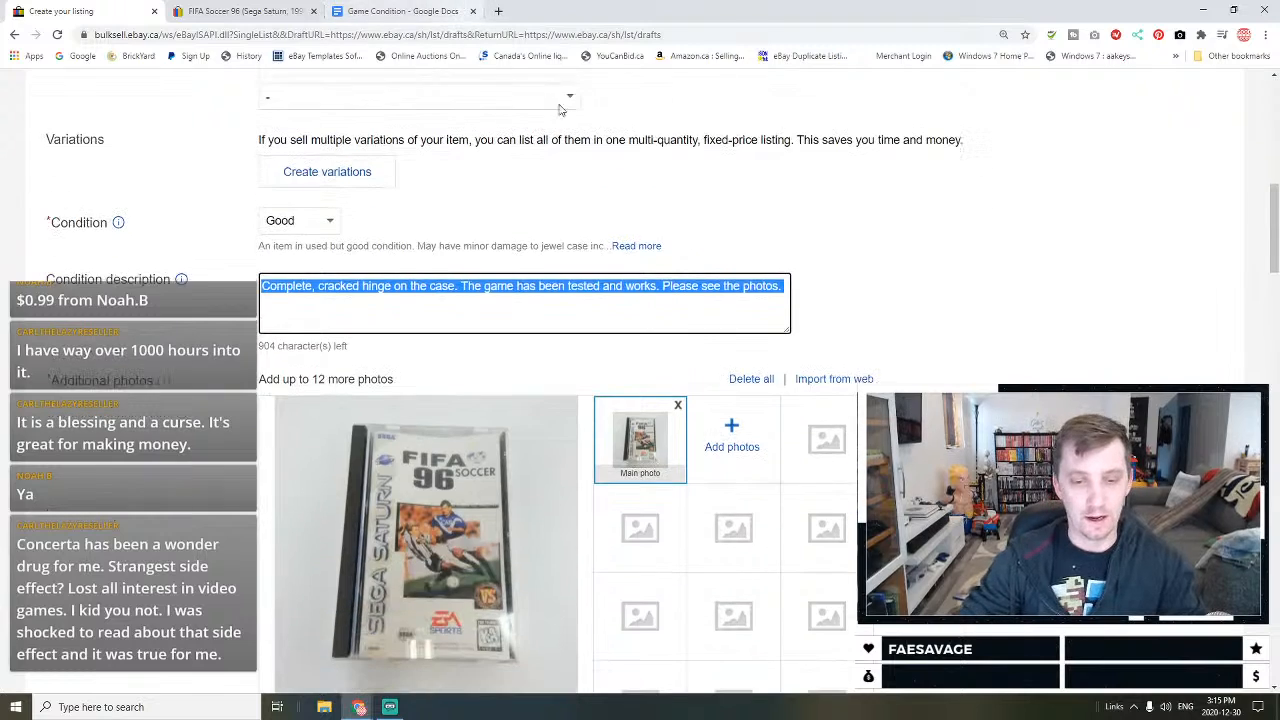
scroll(397, 349, "down", 10)
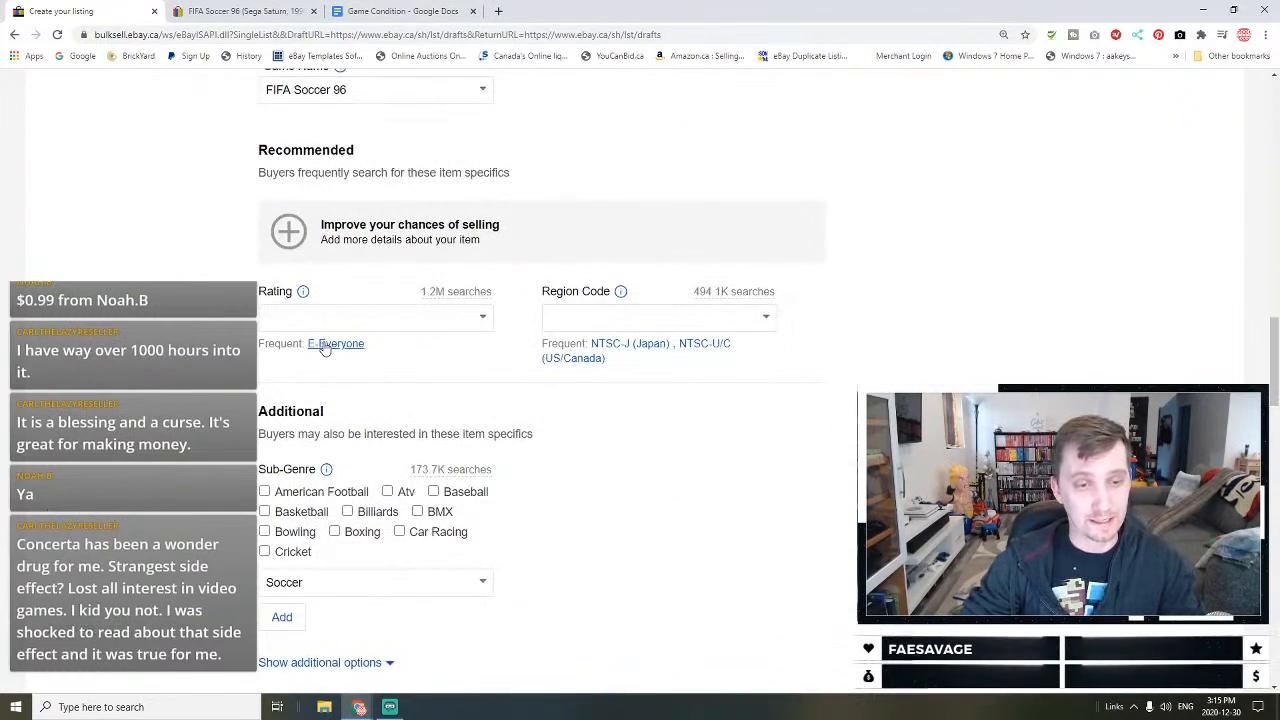
left_click(324, 347)
left_click(673, 325)
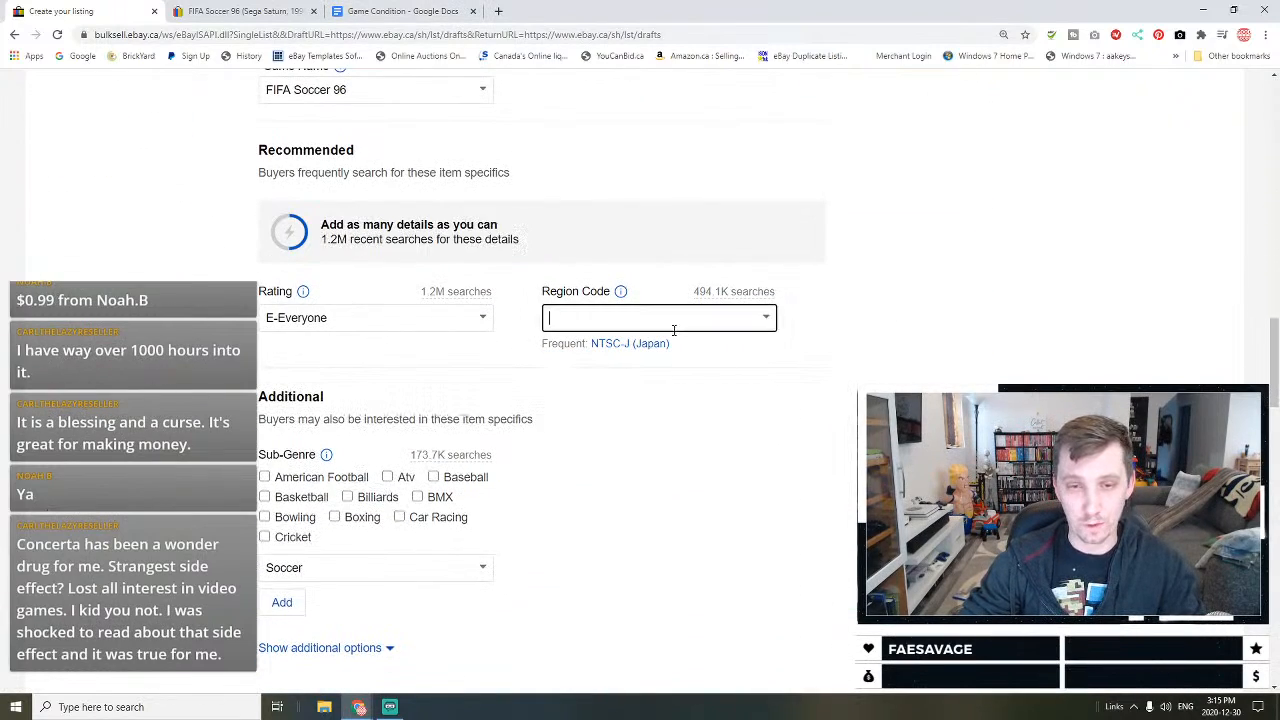
left_click(766, 318)
left_click(659, 424)
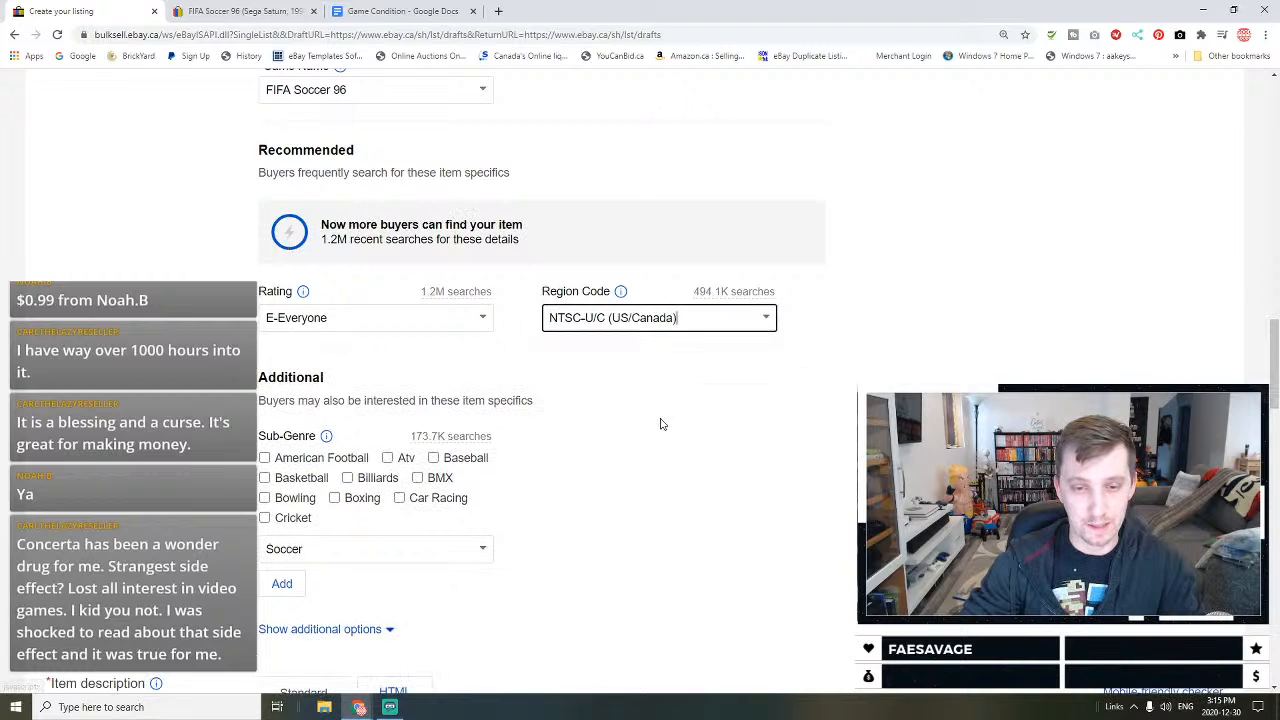
Step: Paste the copied condition text into the listing's item description
scroll(701, 414, "down", 2)
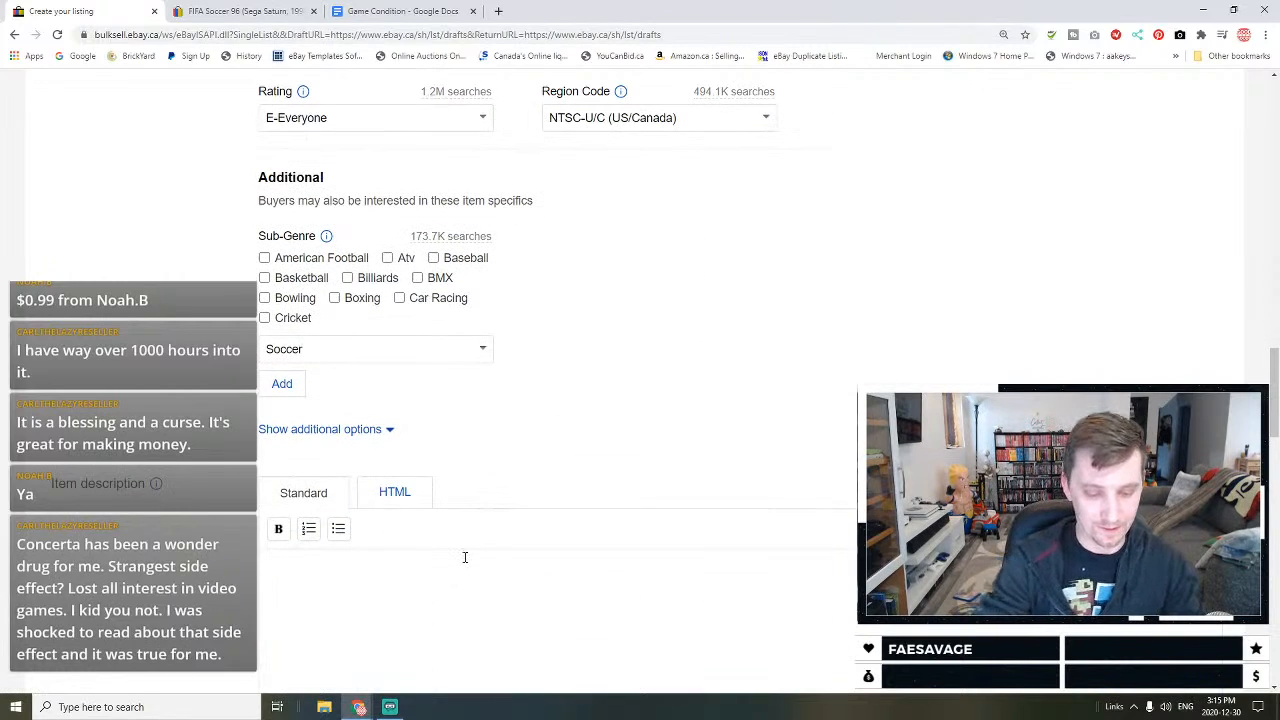
key("ctrl+v")
scroll(512, 549, "down", 8)
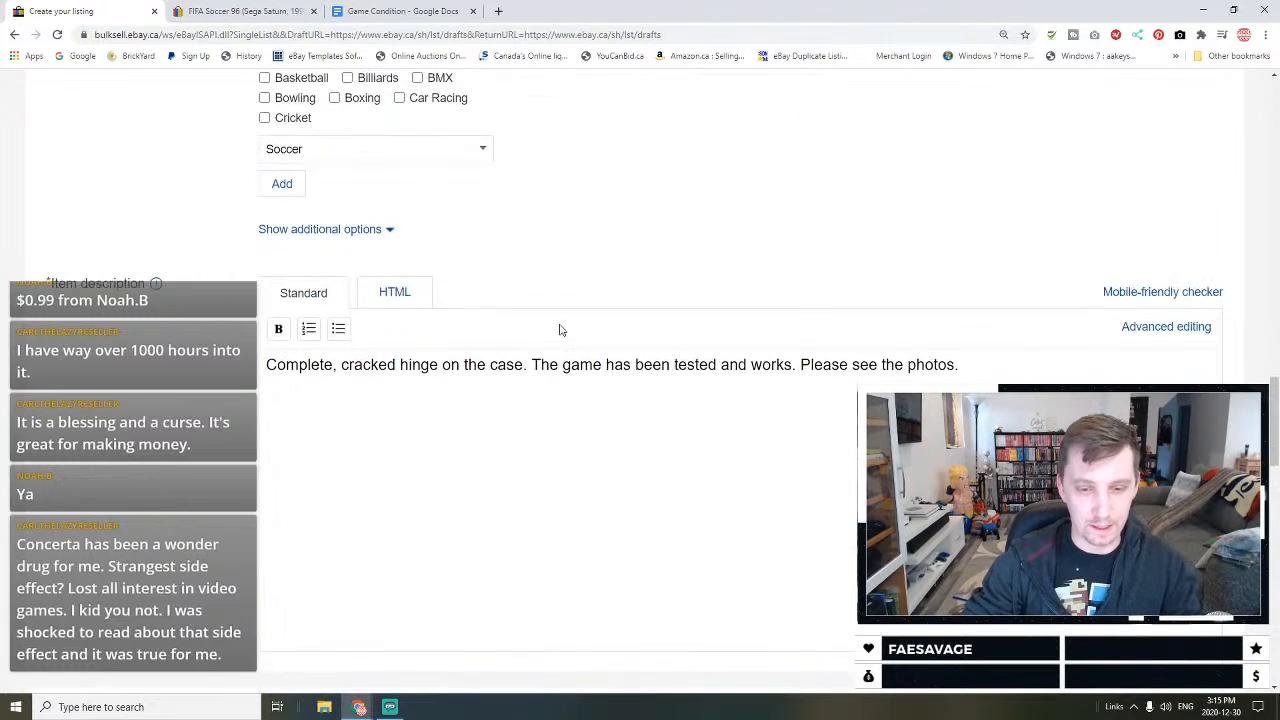
Step: Set the listing's Buy It Now price to C $24.95 and let buyers make offers
left_click(338, 495)
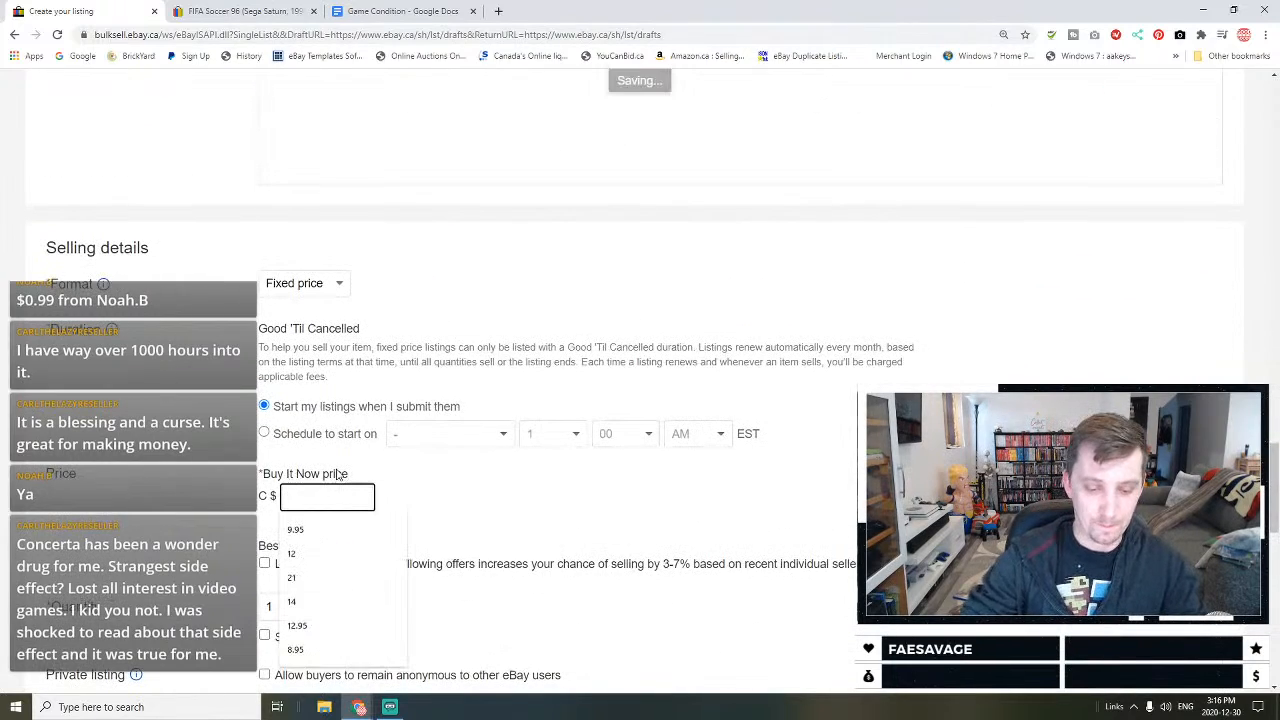
type("24.95")
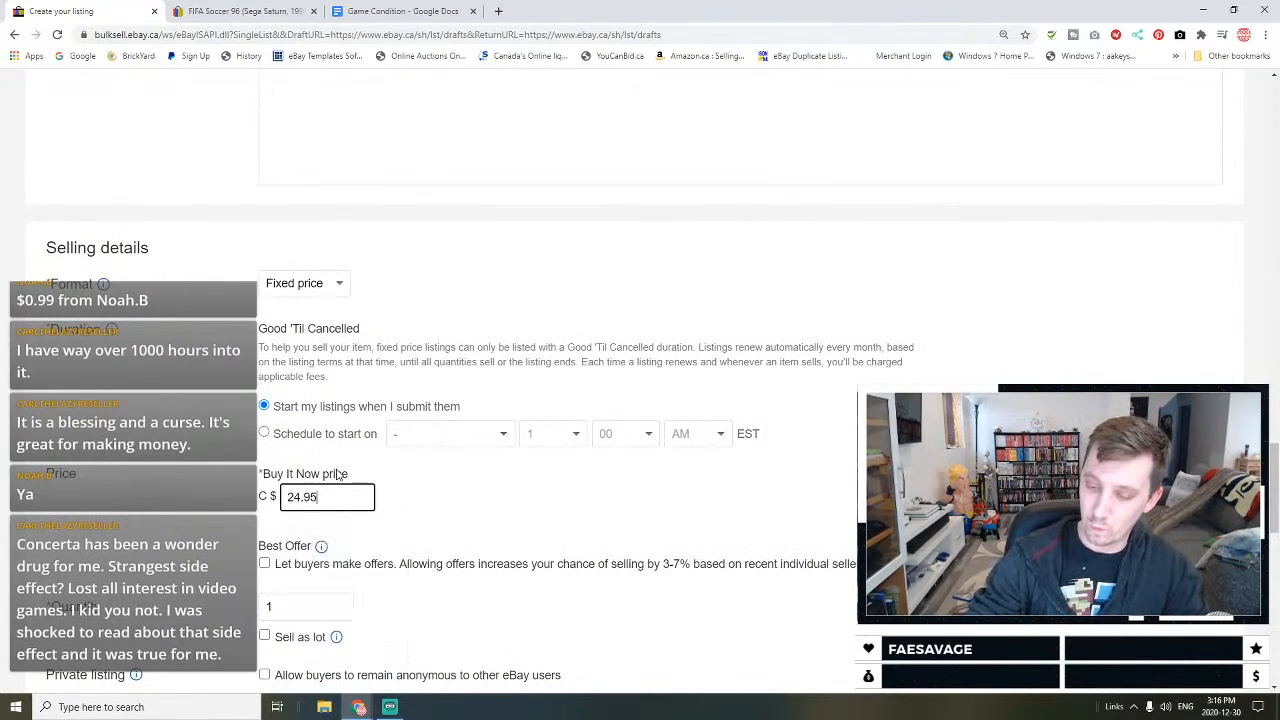
left_click(343, 563)
scroll(343, 563, "down", 2)
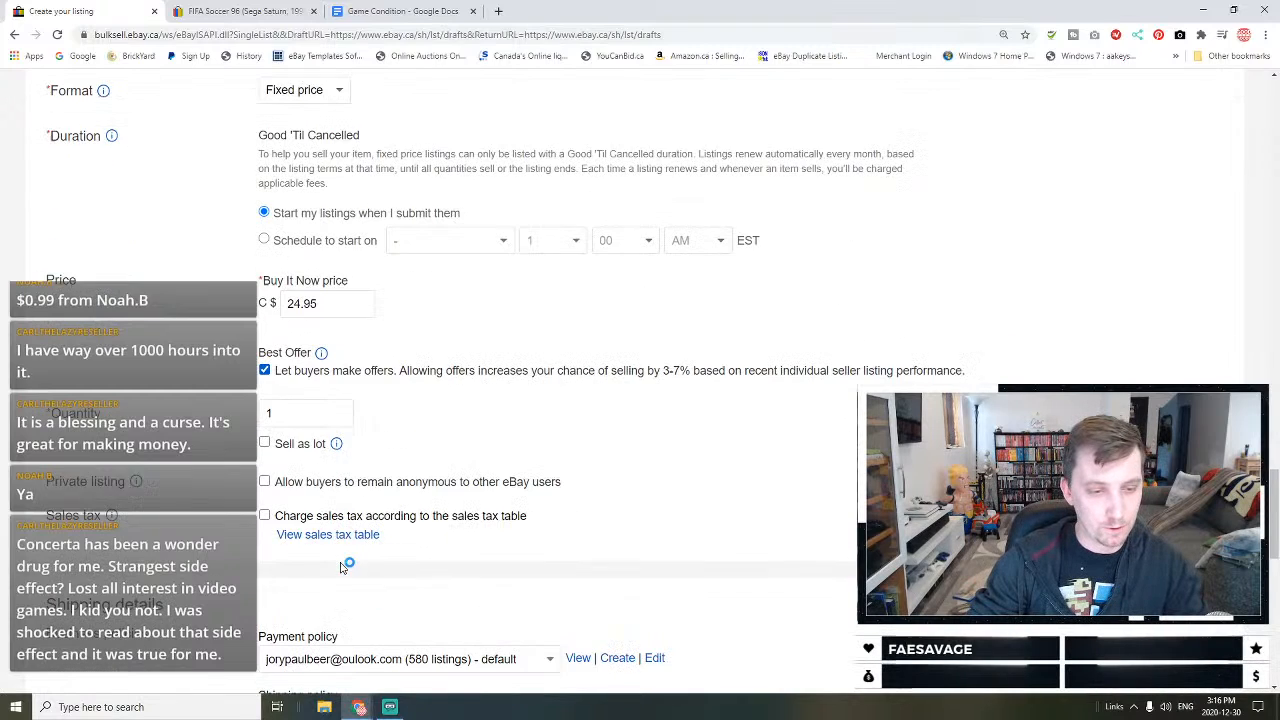
Step: Choose the "Rate Table Shipping 8x6x4 box" shipping policy for the listing
scroll(300, 440, "down", 4)
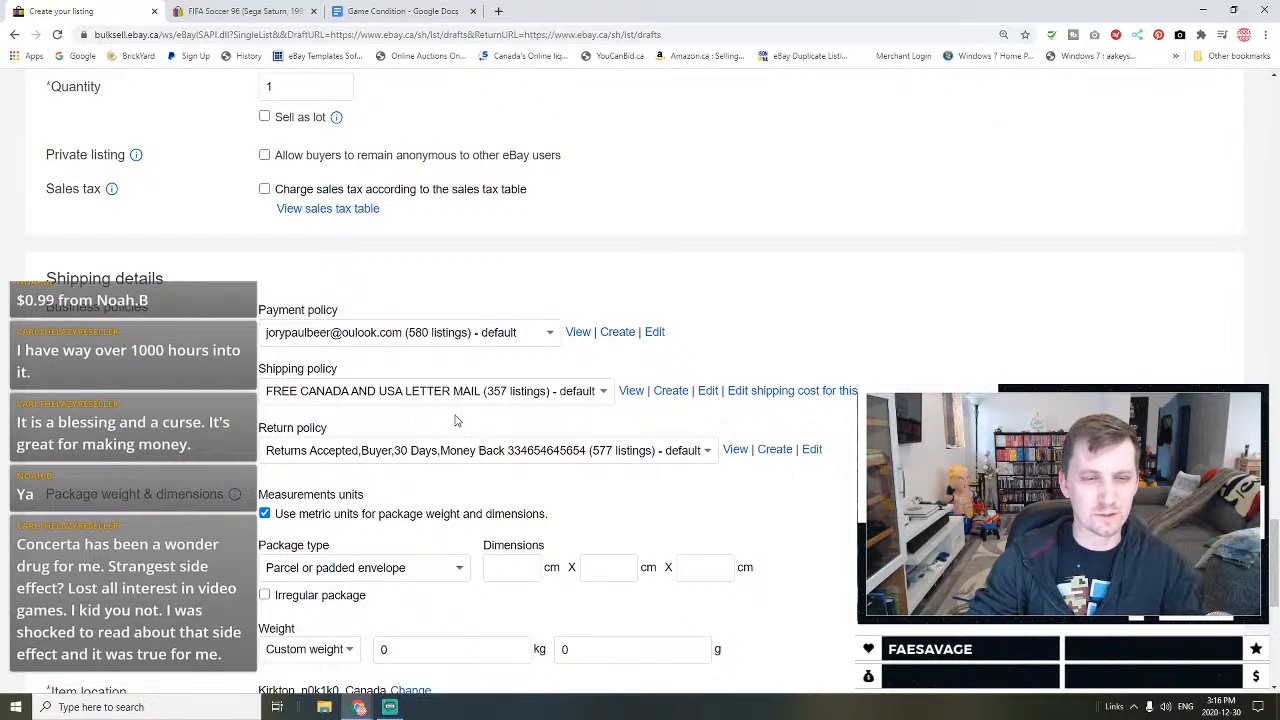
left_click(421, 394)
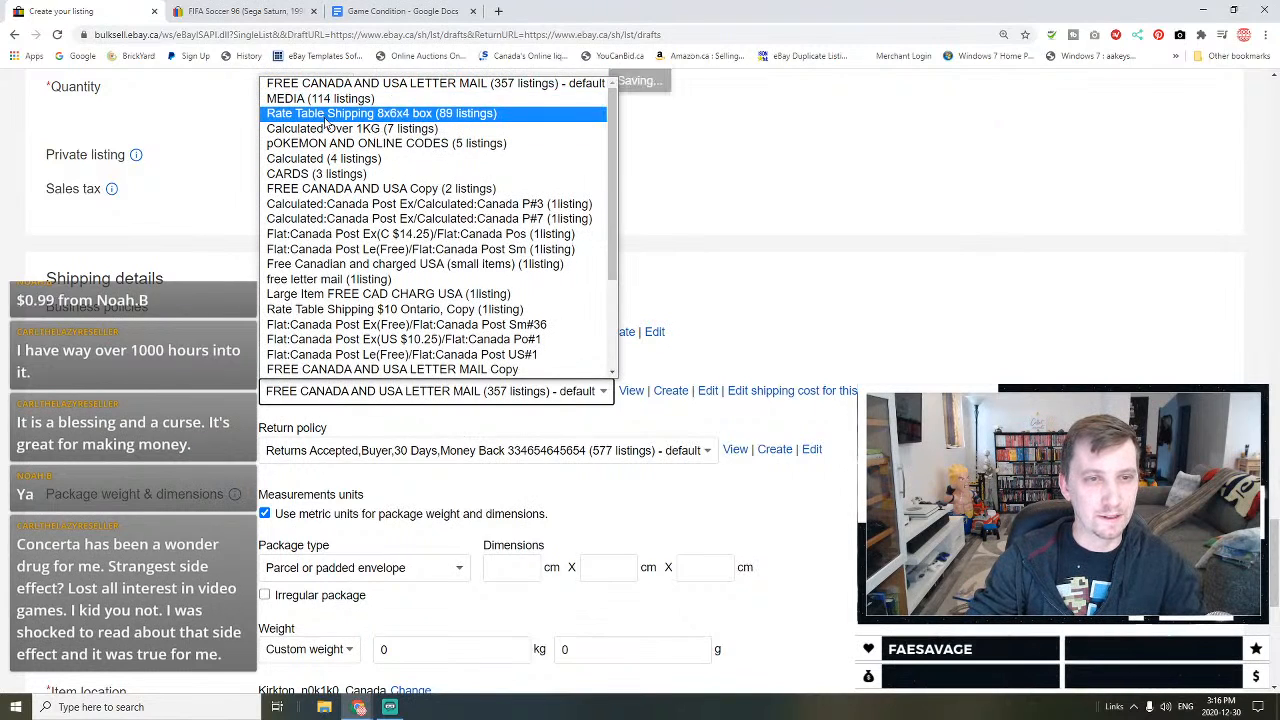
left_click(372, 115)
Step: Set the package dimensions to 21 x 16 x 11 cm and the custom weight to 500 g
scroll(530, 455, "down", 2)
left_click(512, 369)
type("21")
key("Tab")
type("16")
key("Tab")
type("11")
left_click(603, 449)
key("BackSpace")
type("500")
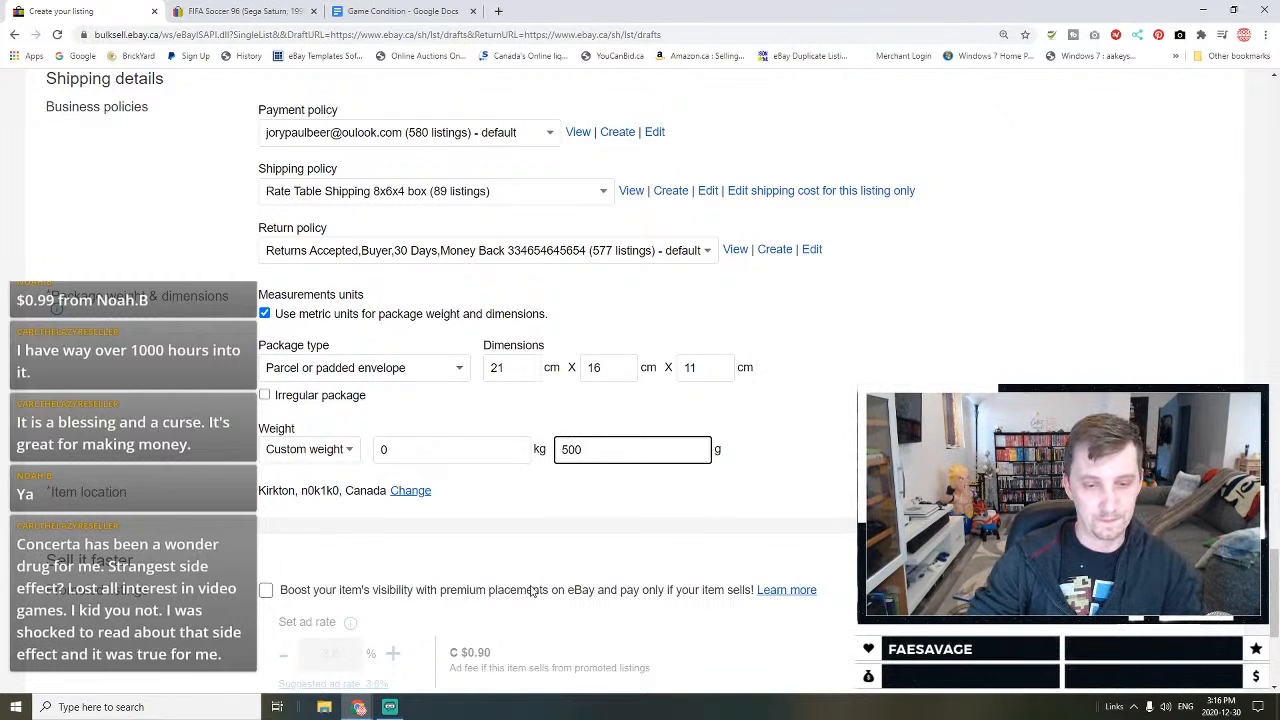
Step: Save the finished FIFA Soccer 96 listing as a draft
scroll(600, 500, "down", 3)
left_click(436, 622)
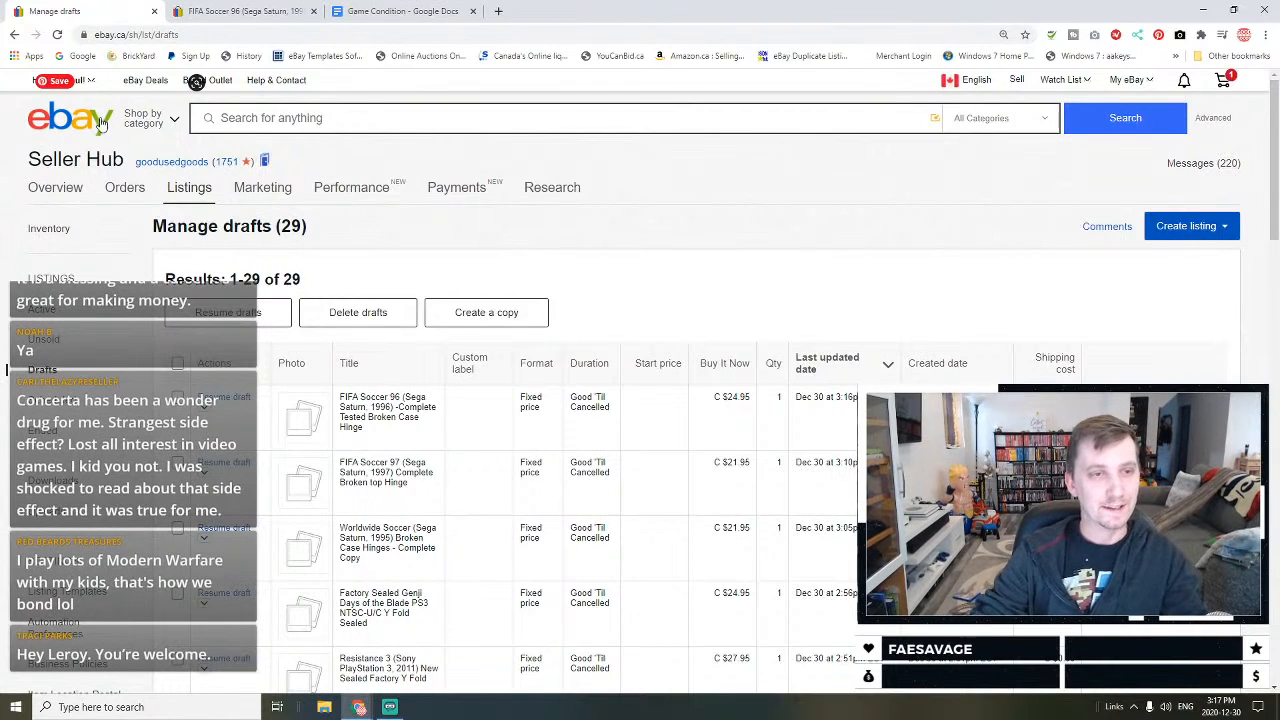
left_click(386, 118)
left_click(597, 225)
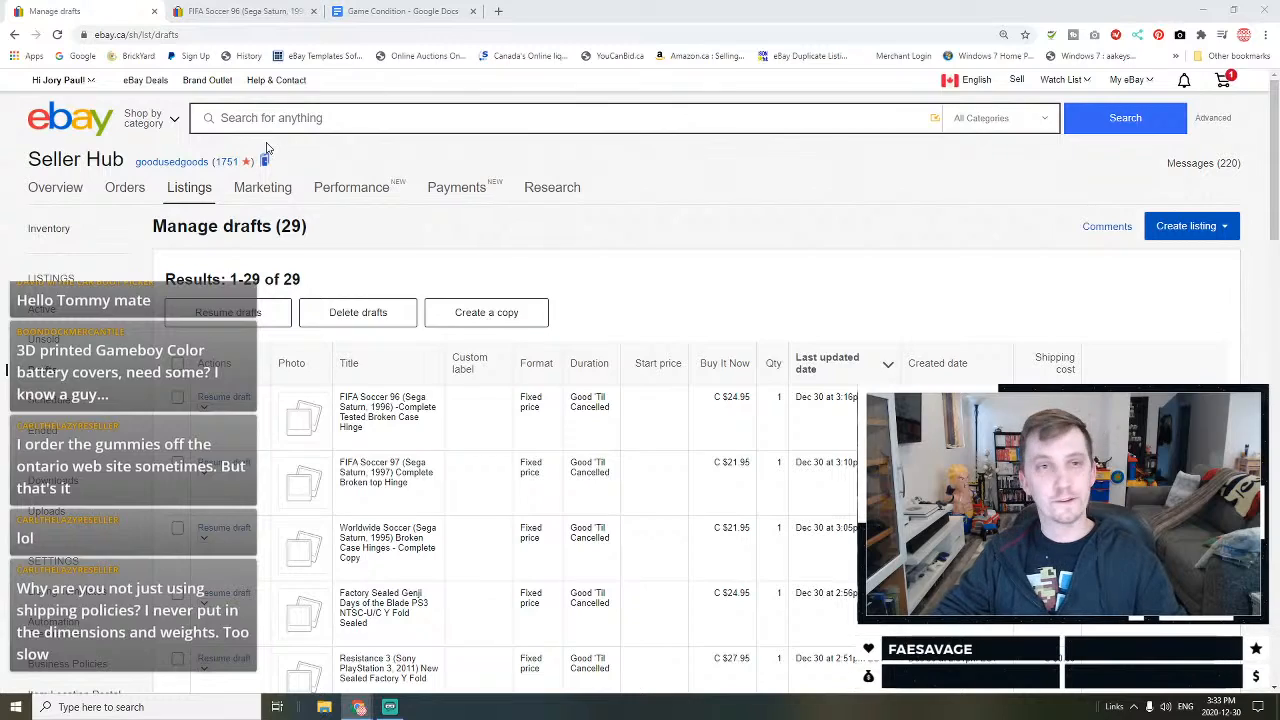
Step: Replace the FIFA Soccer 96 query on the eBay search page with a search for "Game Gear Battery Pack"
left_click(296, 8)
left_click(396, 10)
left_click(138, 9)
left_click(170, 10)
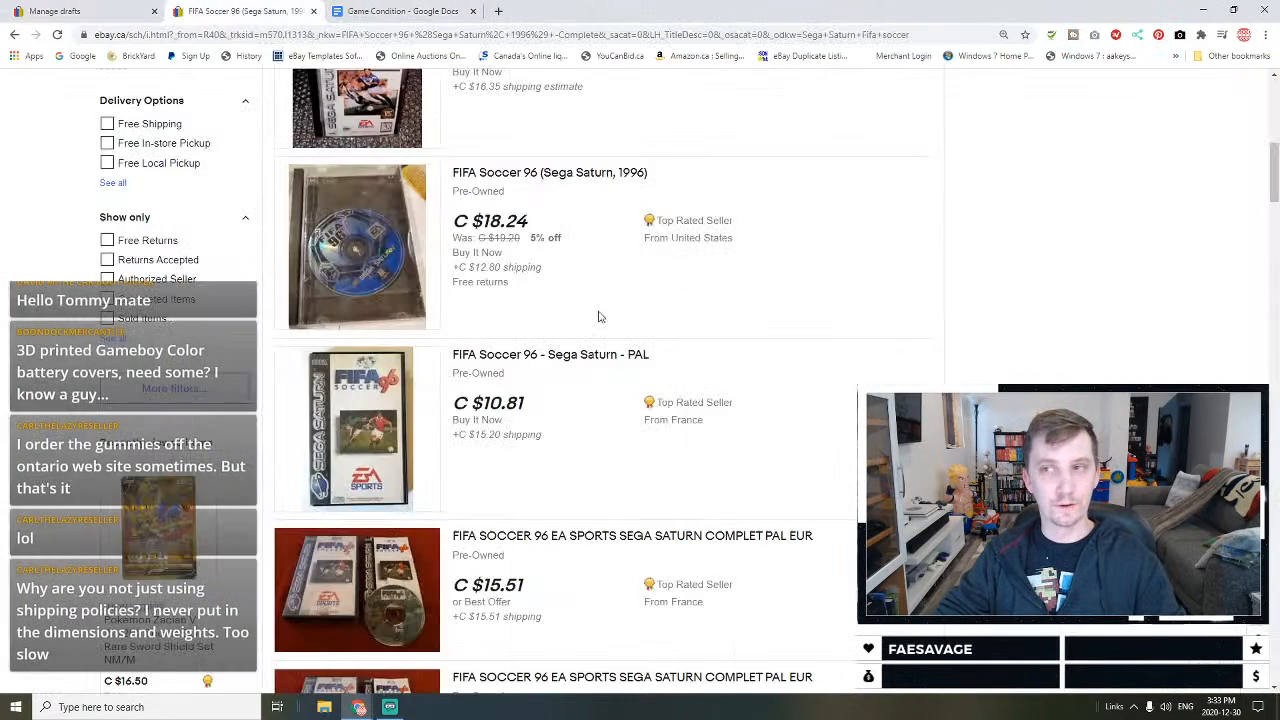
triple_click(575, 119)
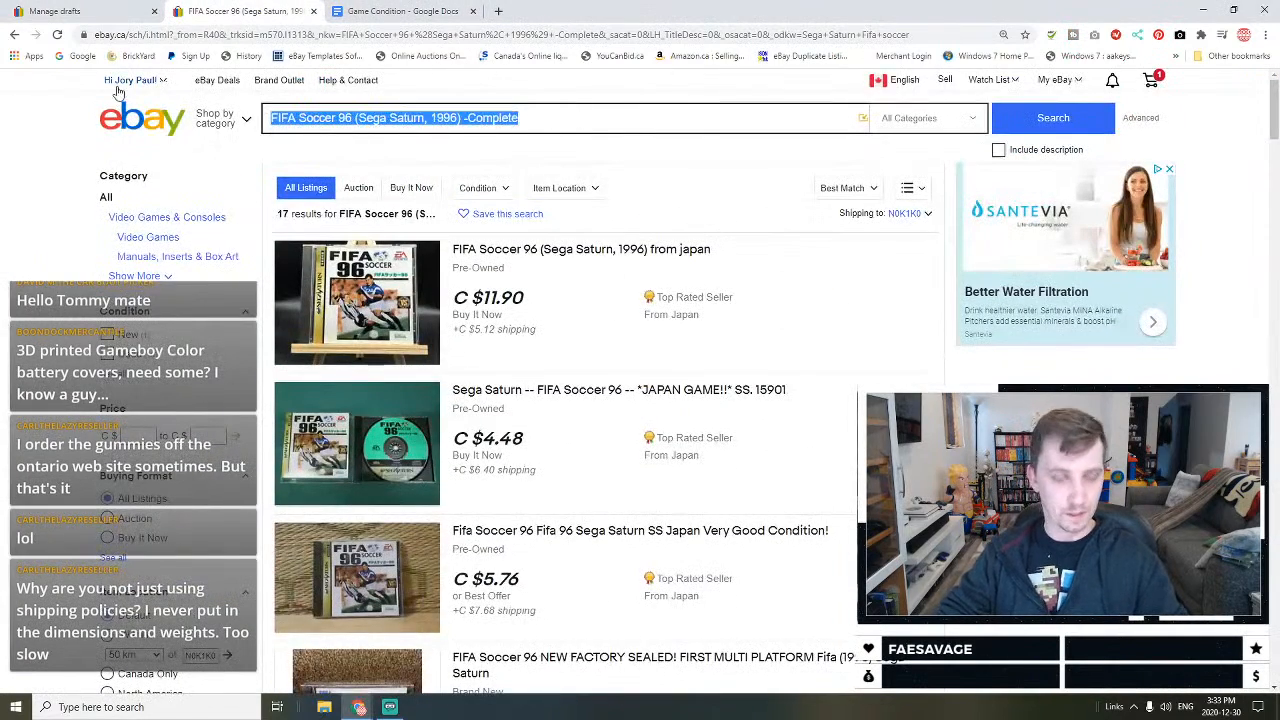
mouse_move(124, 86)
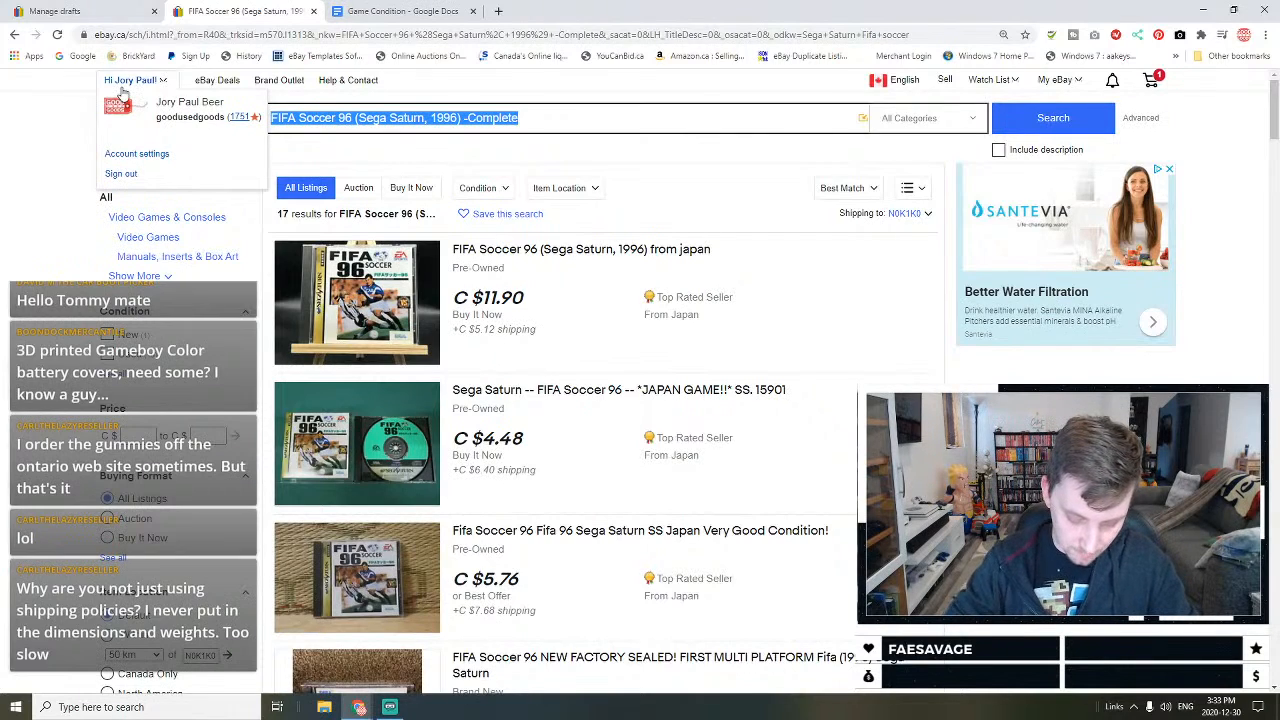
type("Game Gea")
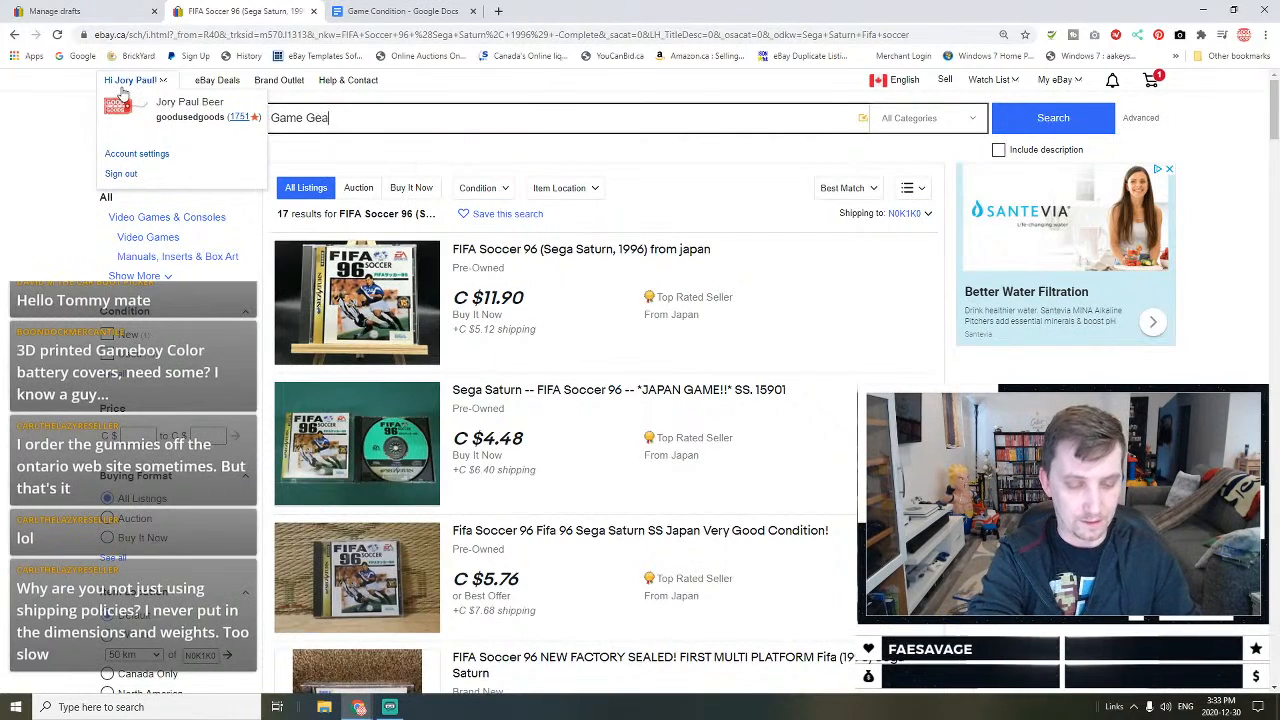
type("r Battery Pa")
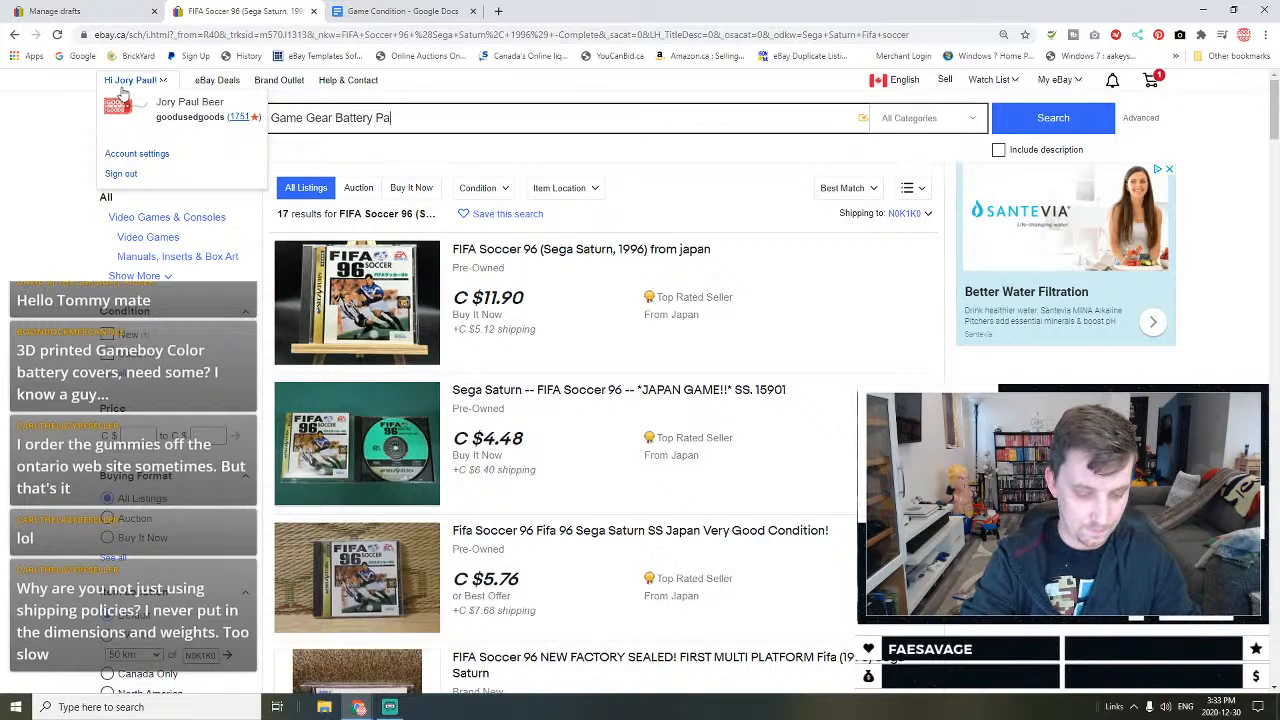
type("ck")
key("Return")
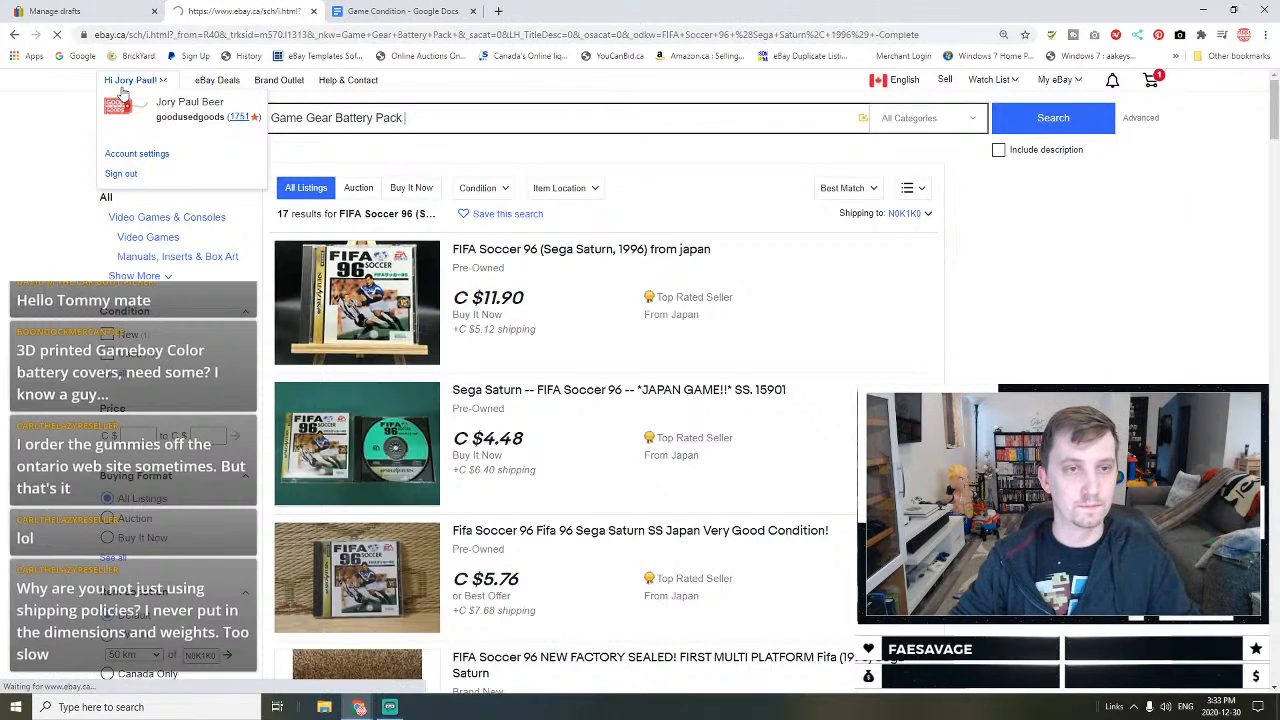
scroll(295, 468, "down", 1)
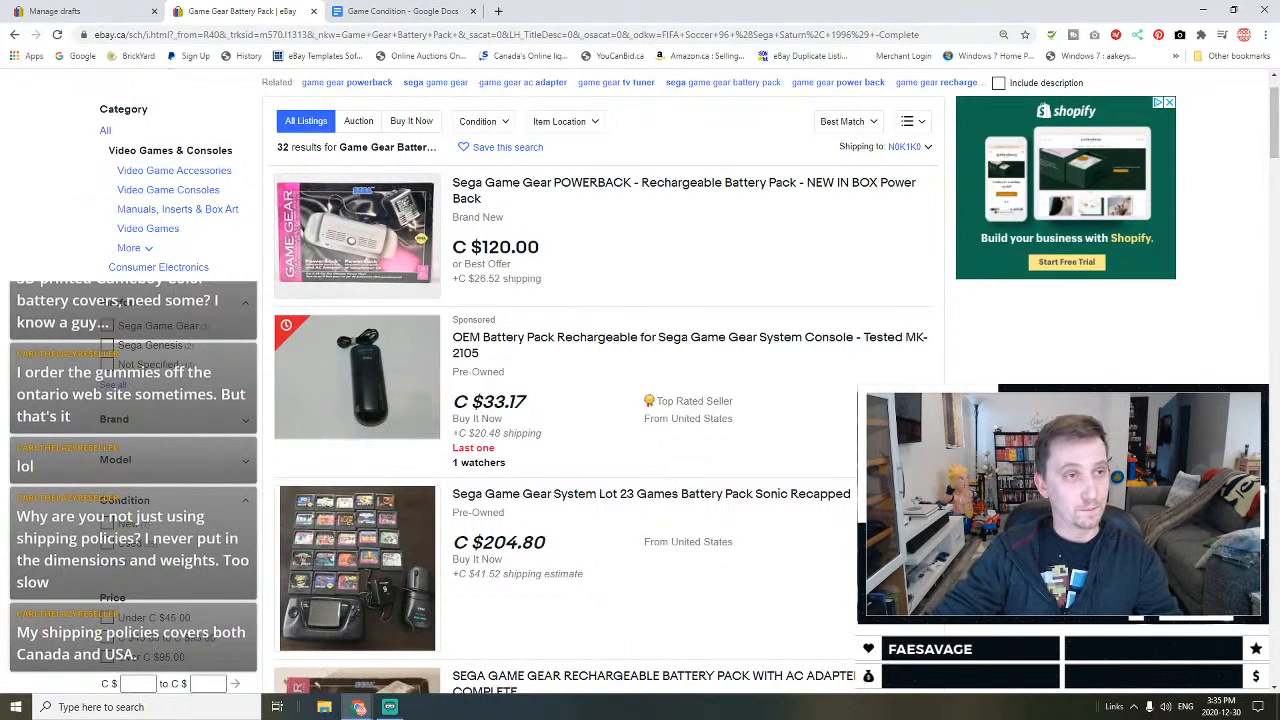
Step: Search eBay for comparable listings of "Fifa International Soccer 3do"
left_click(110, 12)
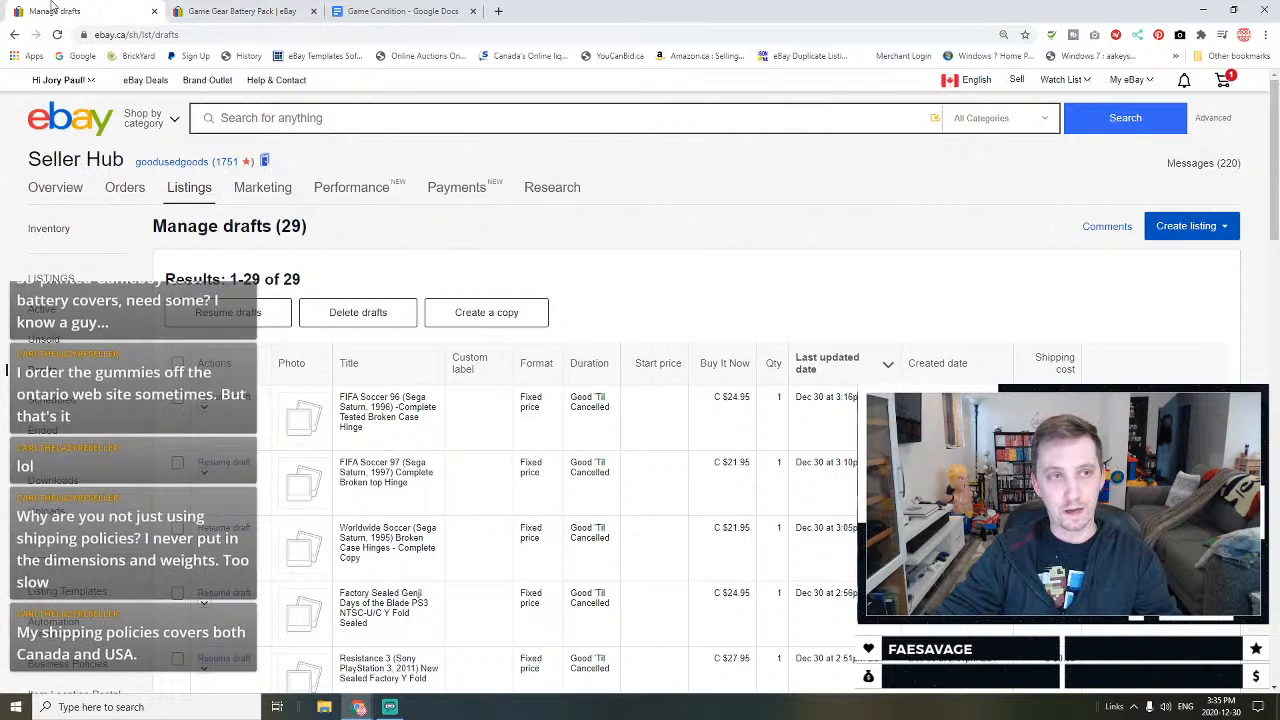
left_click(252, 11)
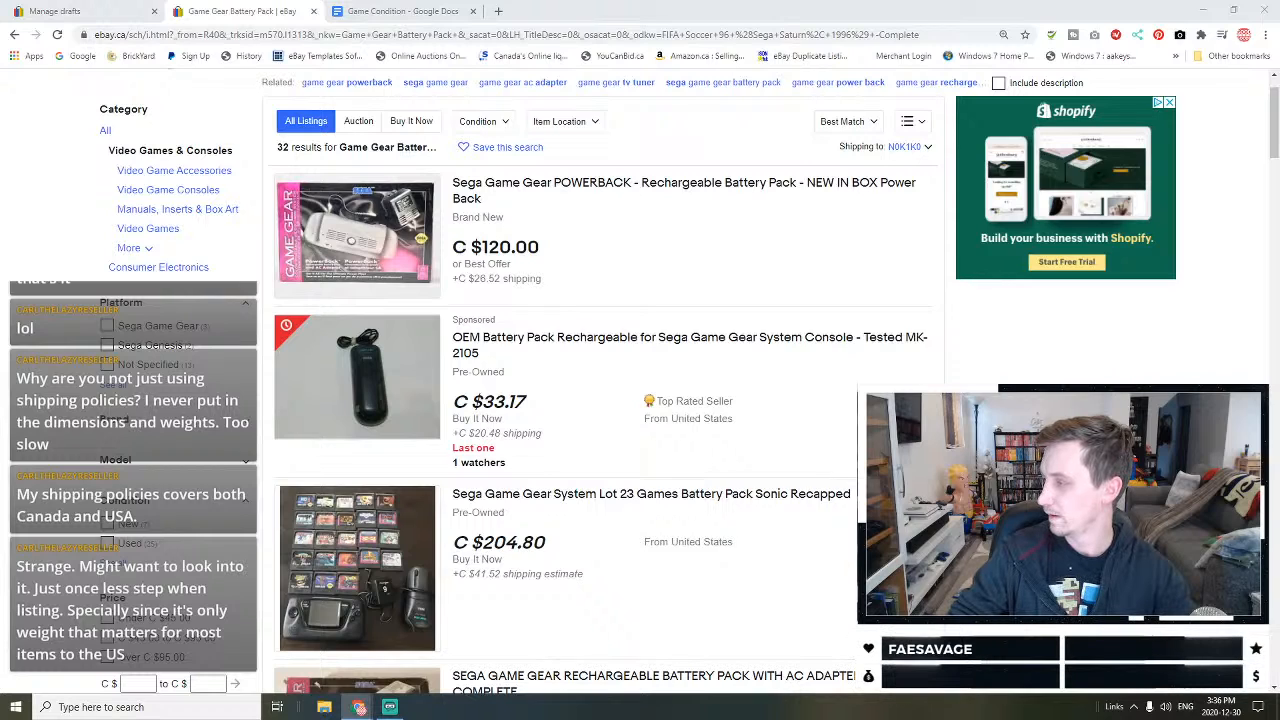
scroll(451, 110, "up", 1)
left_click(451, 110)
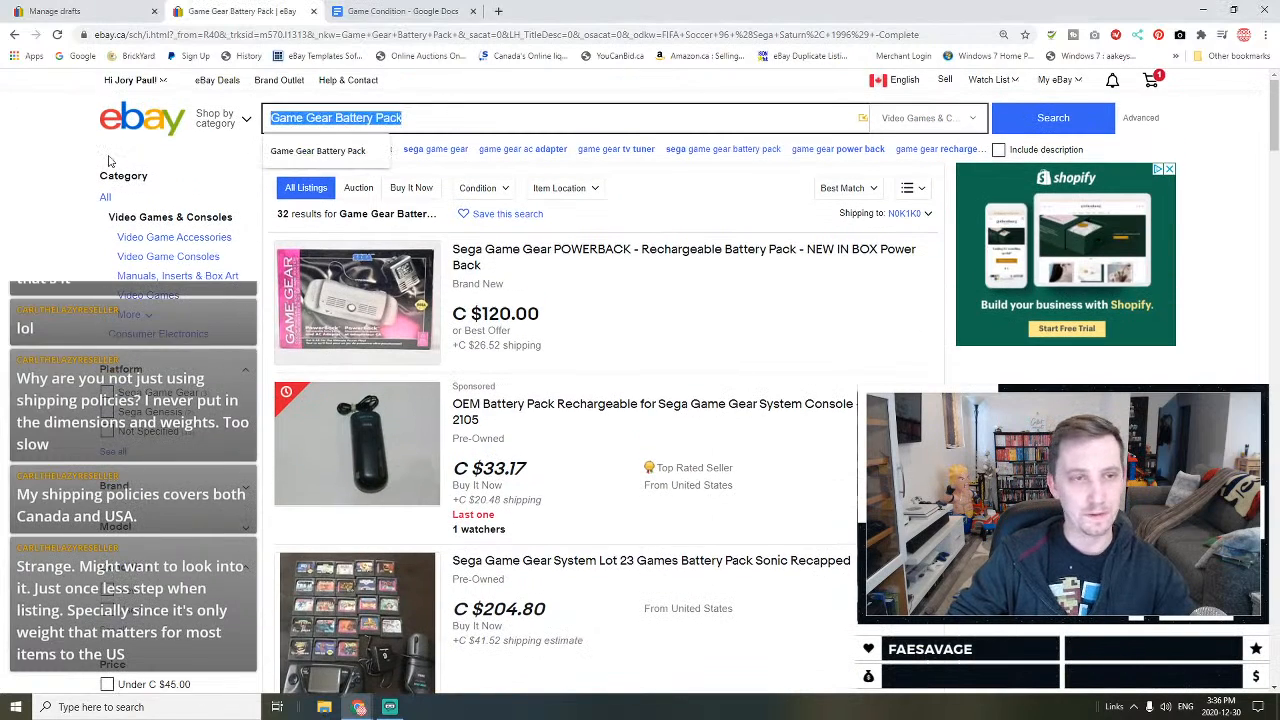
key("BackSpace")
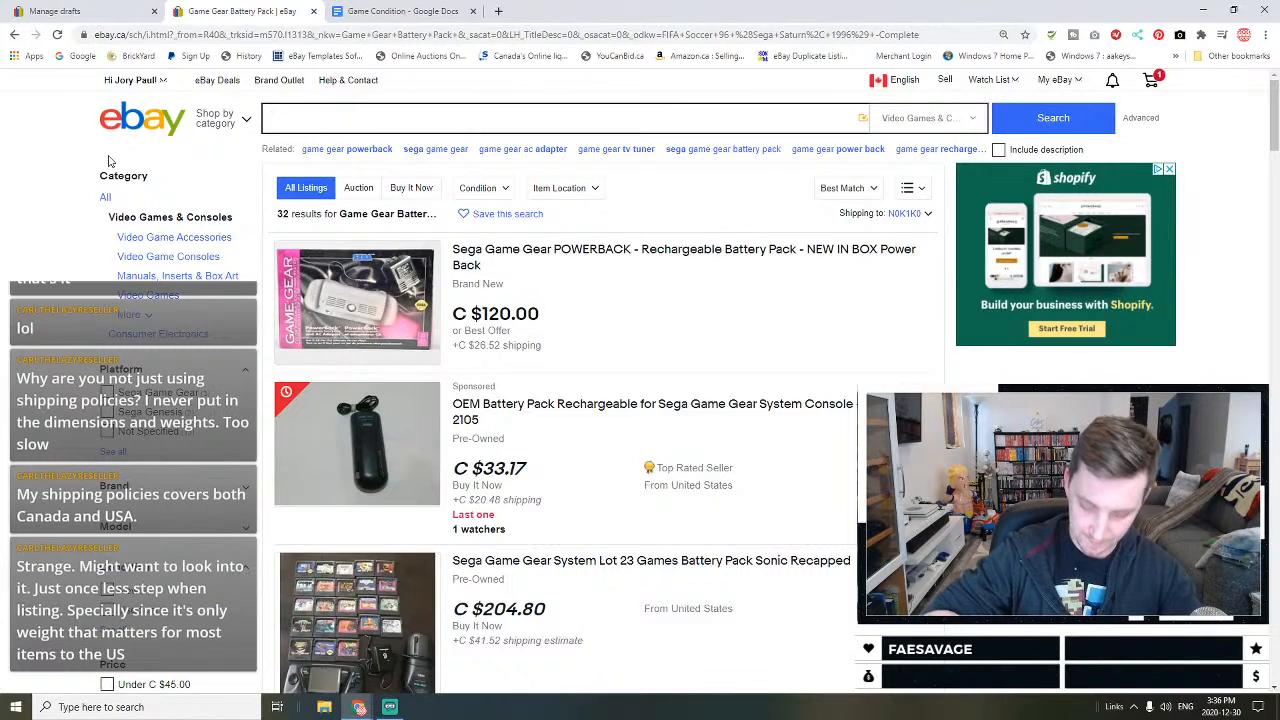
type("Fif")
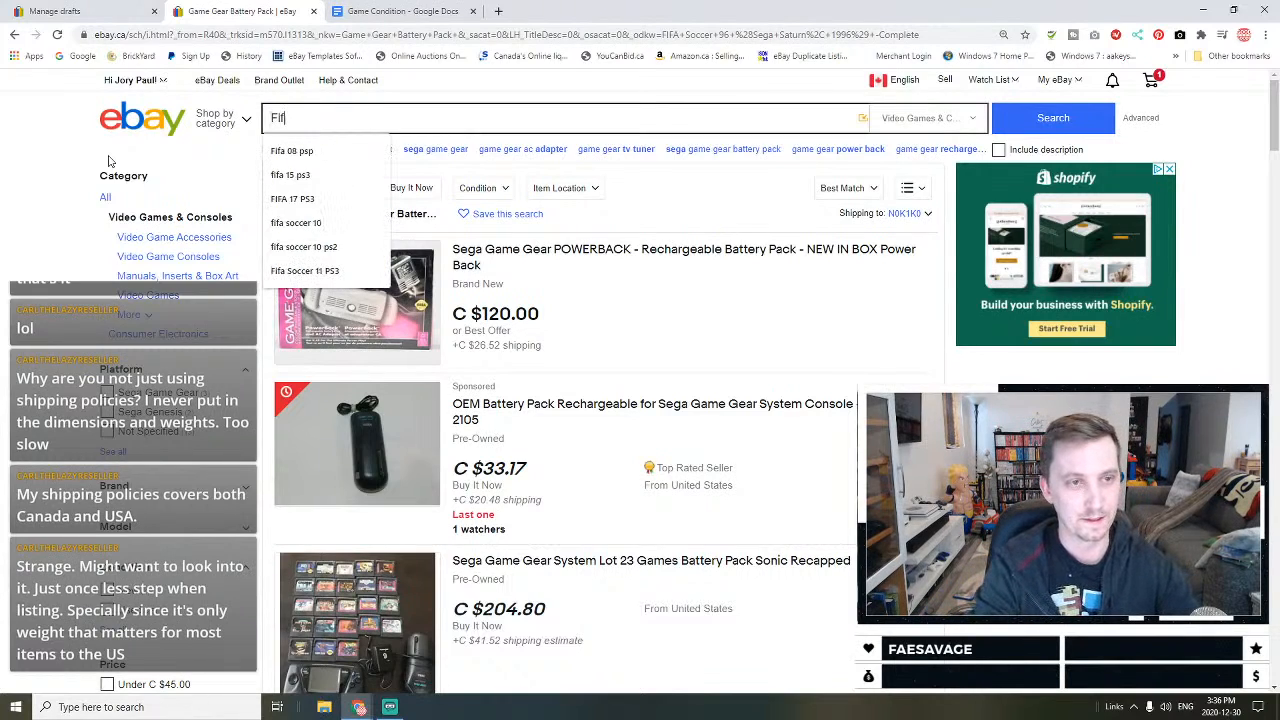
type("a In")
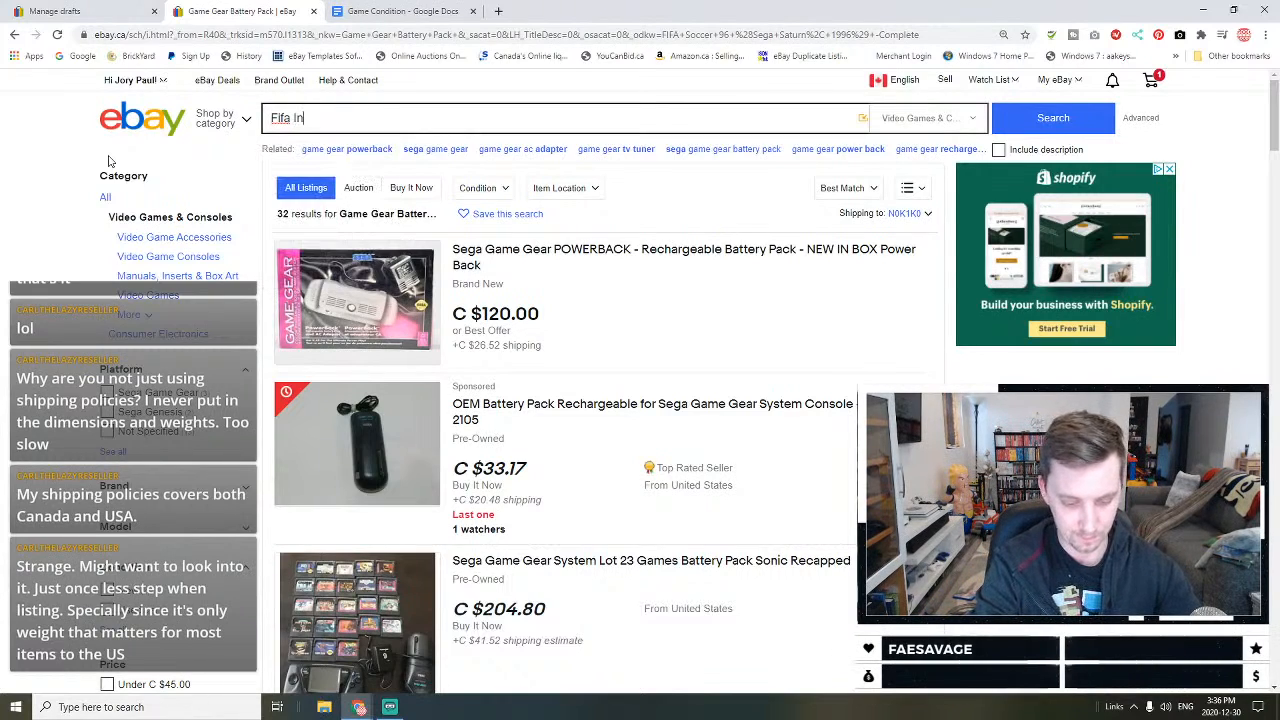
type("ternational")
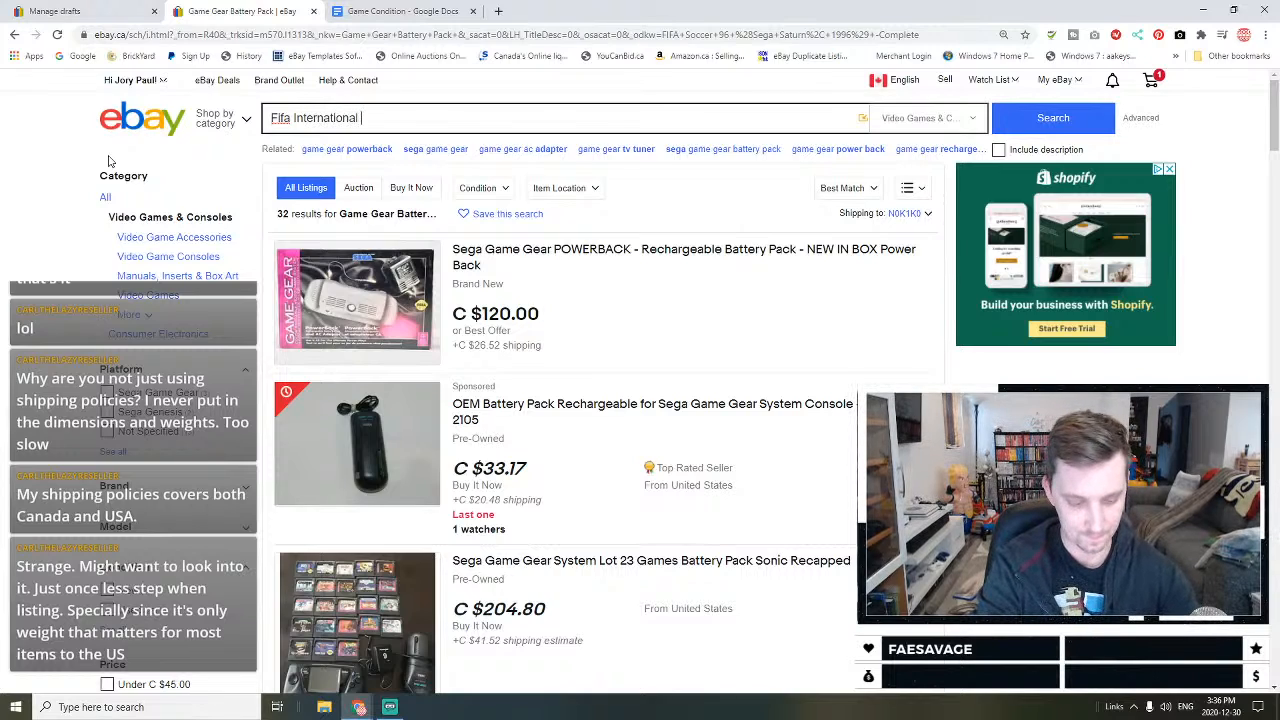
type(" Soccer 3do")
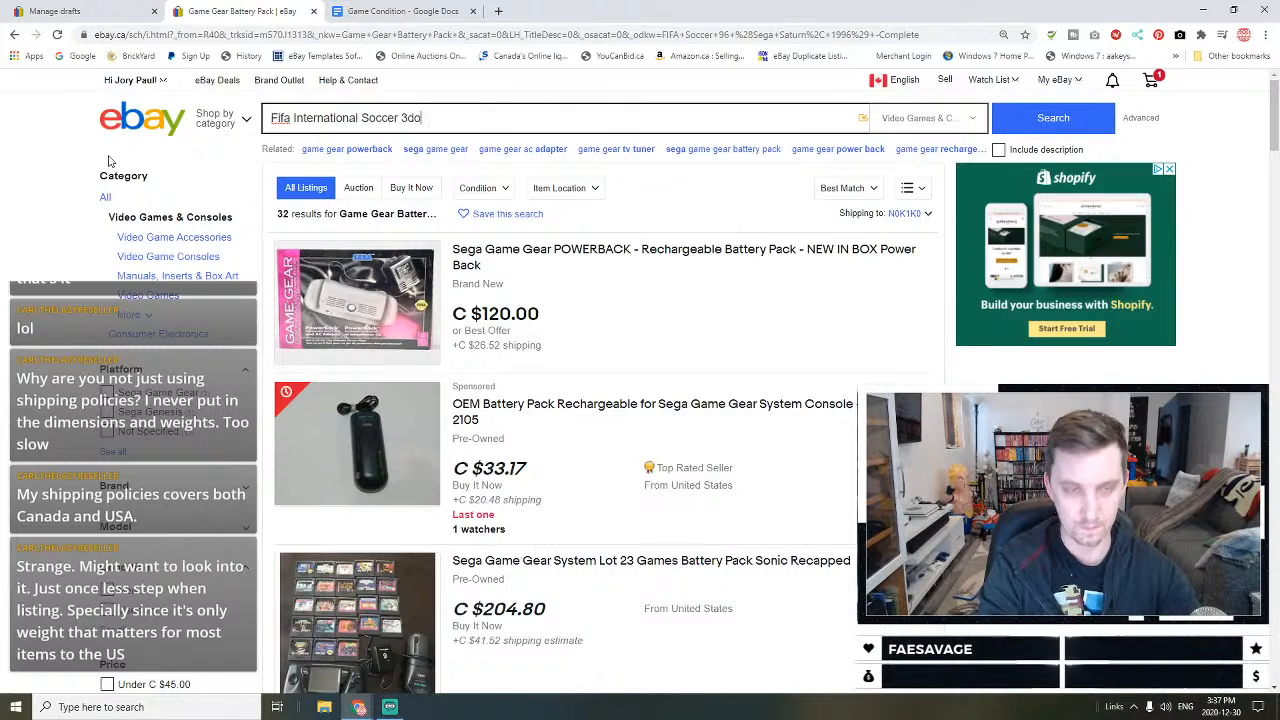
key("Return")
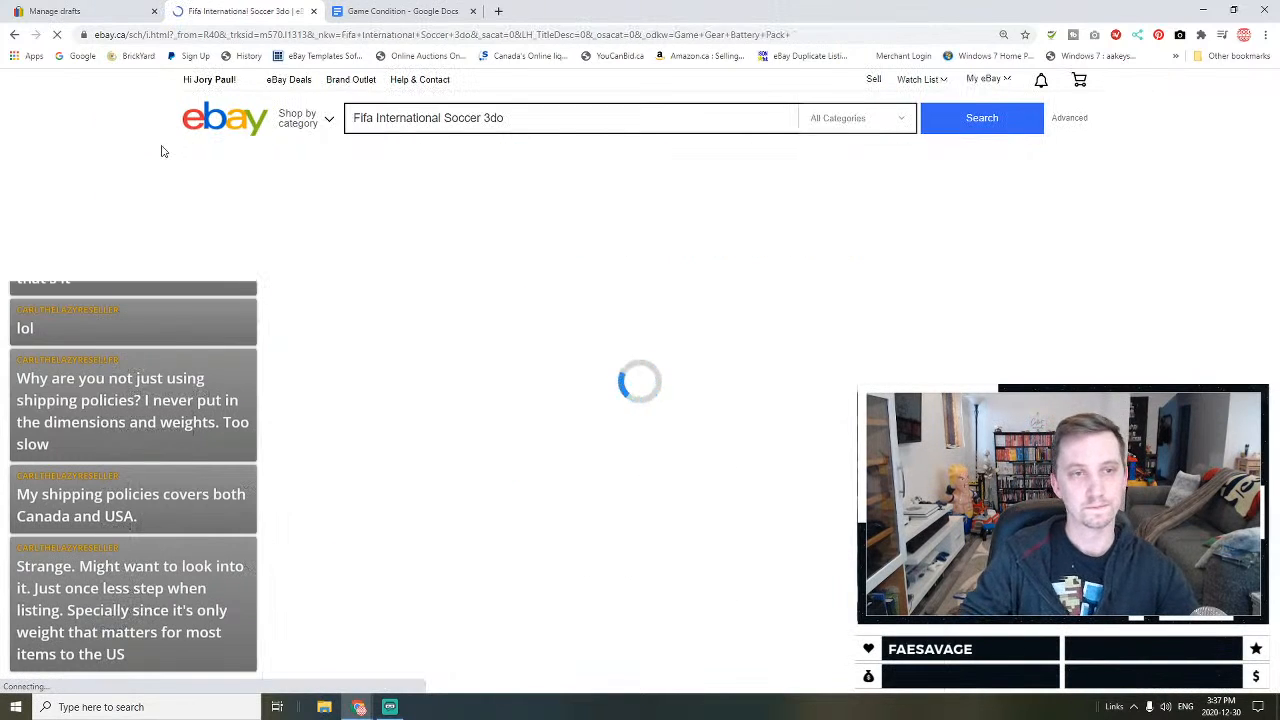
Step: Browse the search results and copy the title "Fifa International Soccer Panasonic 3DO Longbox version CIB"
scroll(607, 422, "down", 2)
scroll(607, 422, "down", 1)
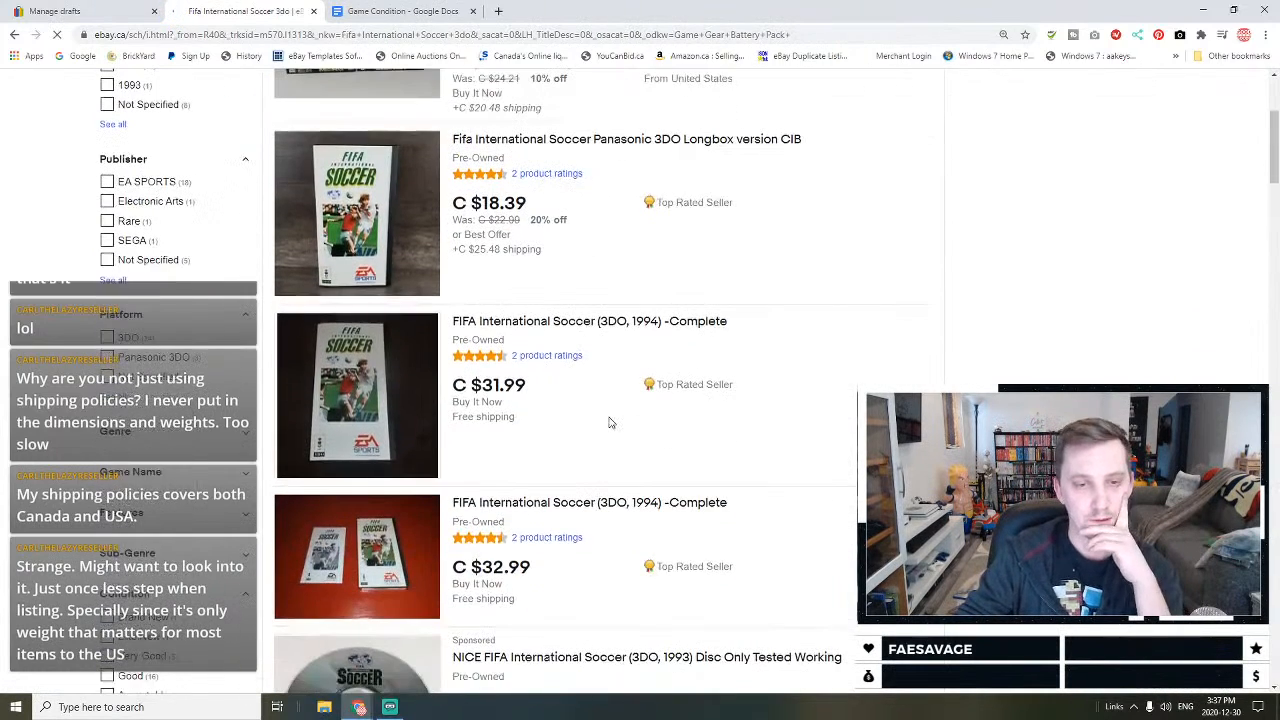
scroll(610, 423, "down", 2)
scroll(610, 423, "up", 5)
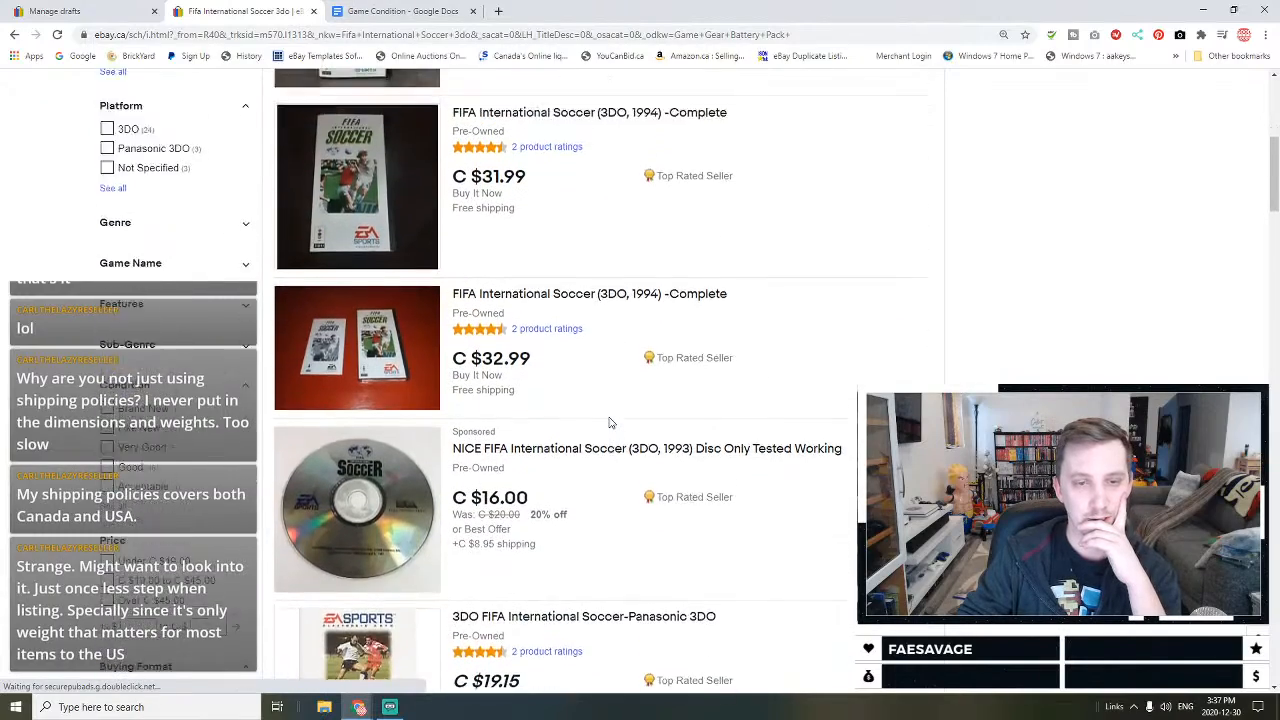
scroll(512, 440, "down", 1)
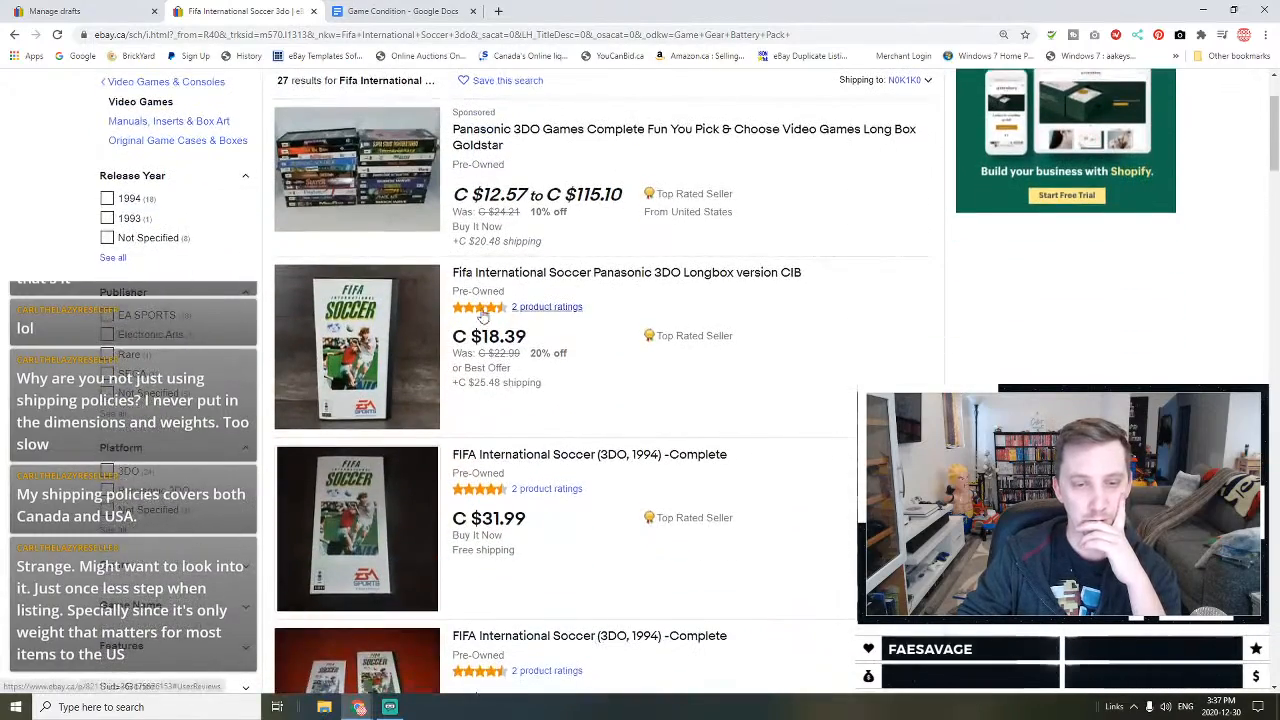
left_click_drag(450, 273, 806, 281)
key("ctrl+c")
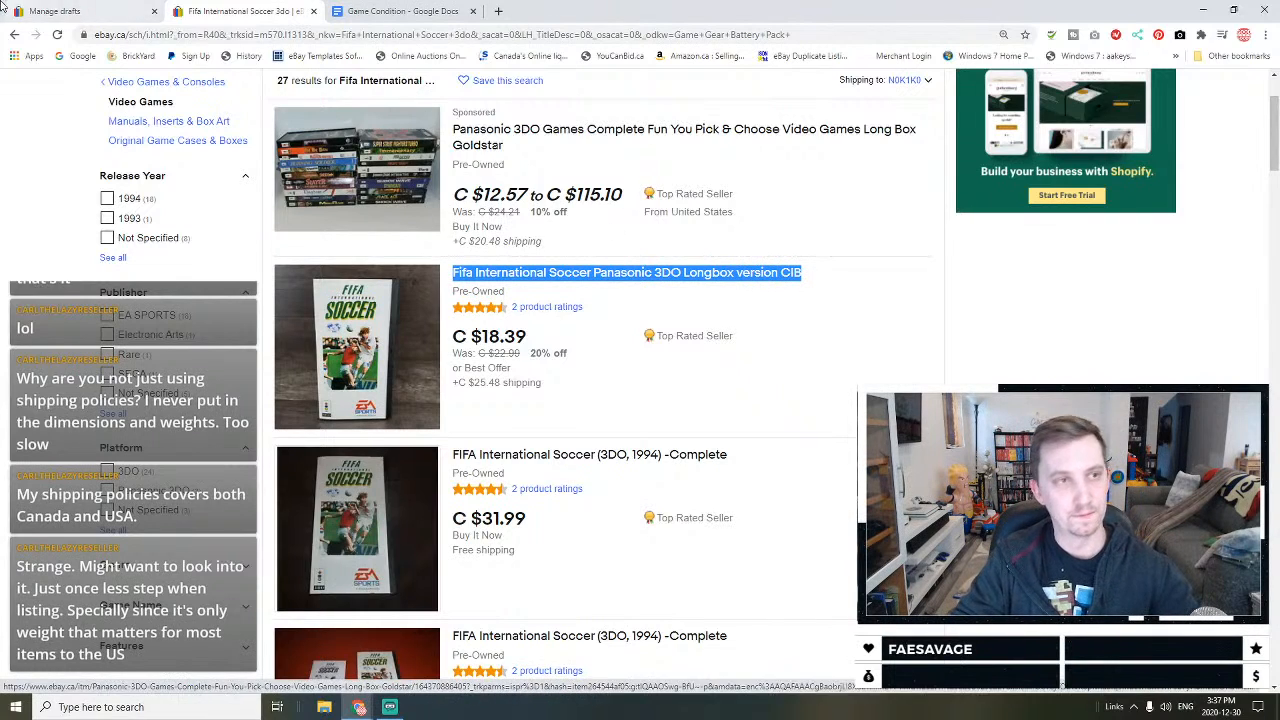
Step: Start a new single listing from the Seller Hub drafts page
left_click(55, 12)
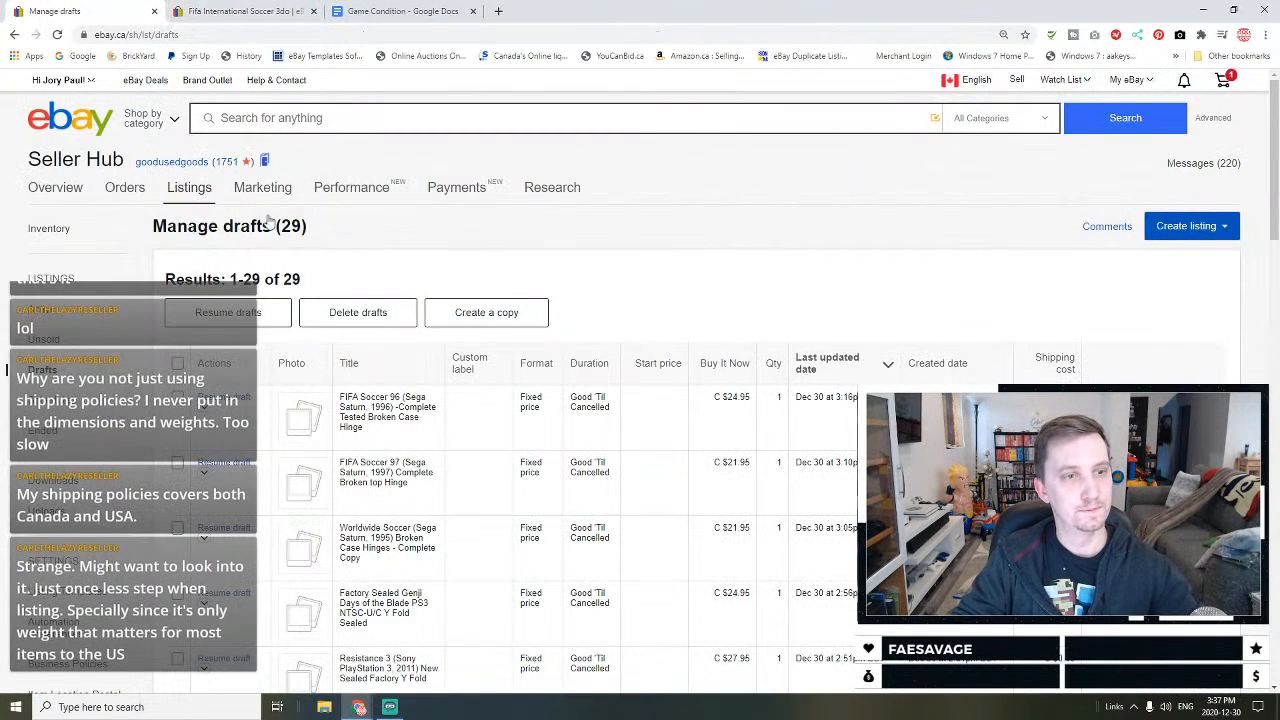
left_click(1190, 226)
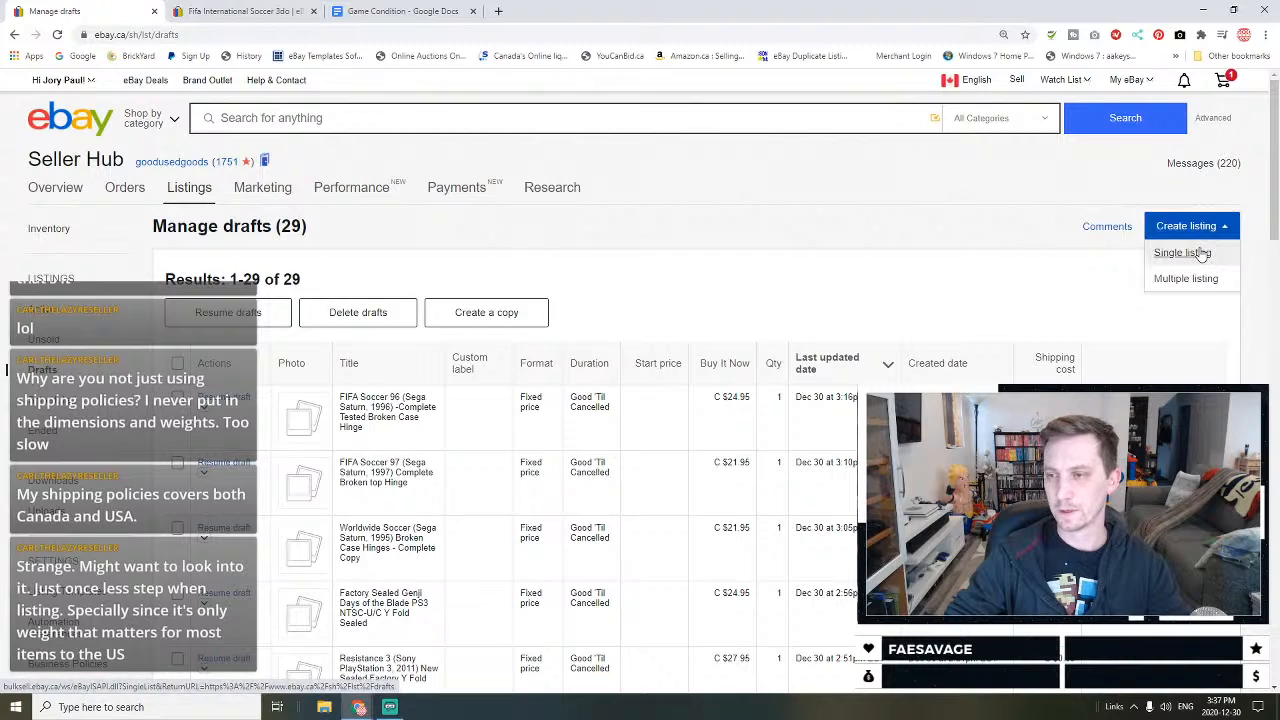
left_click(1183, 254)
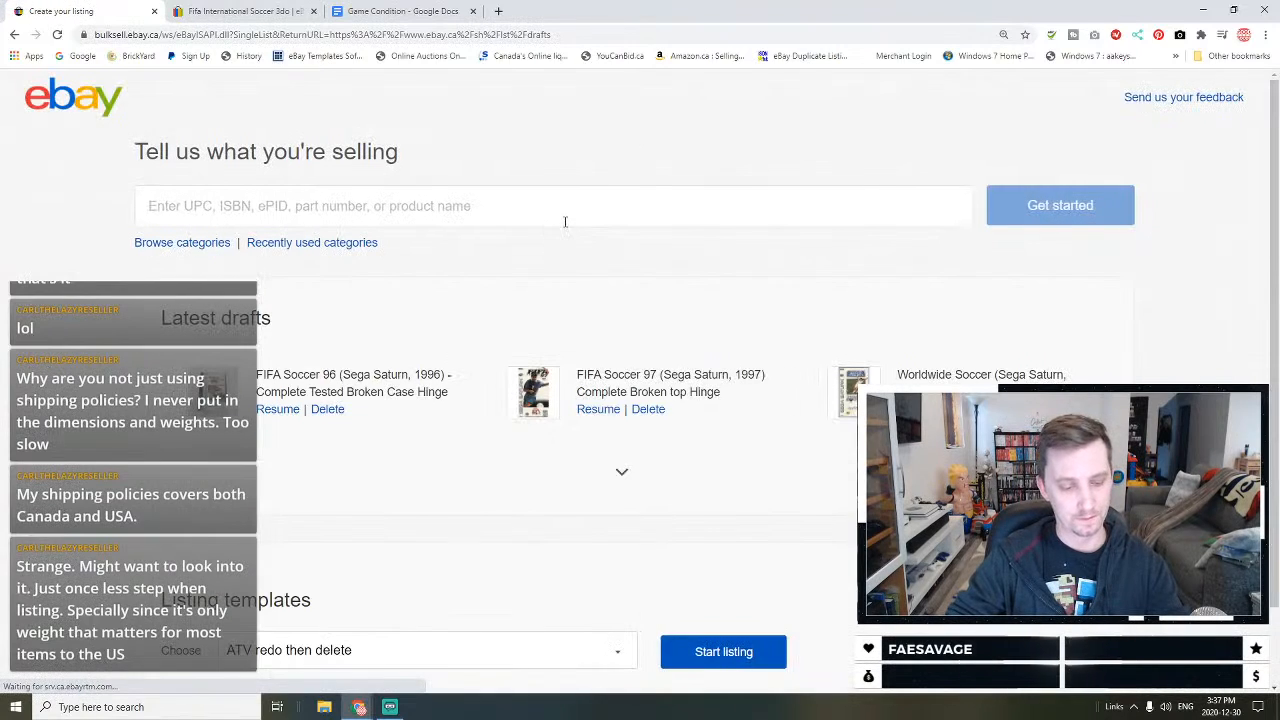
Step: Look up the product with the copied title and use the catalogue entry FIFA International Soccer (3DO, 1994) for the listing
left_click(253, 190)
key("ctrl+v")
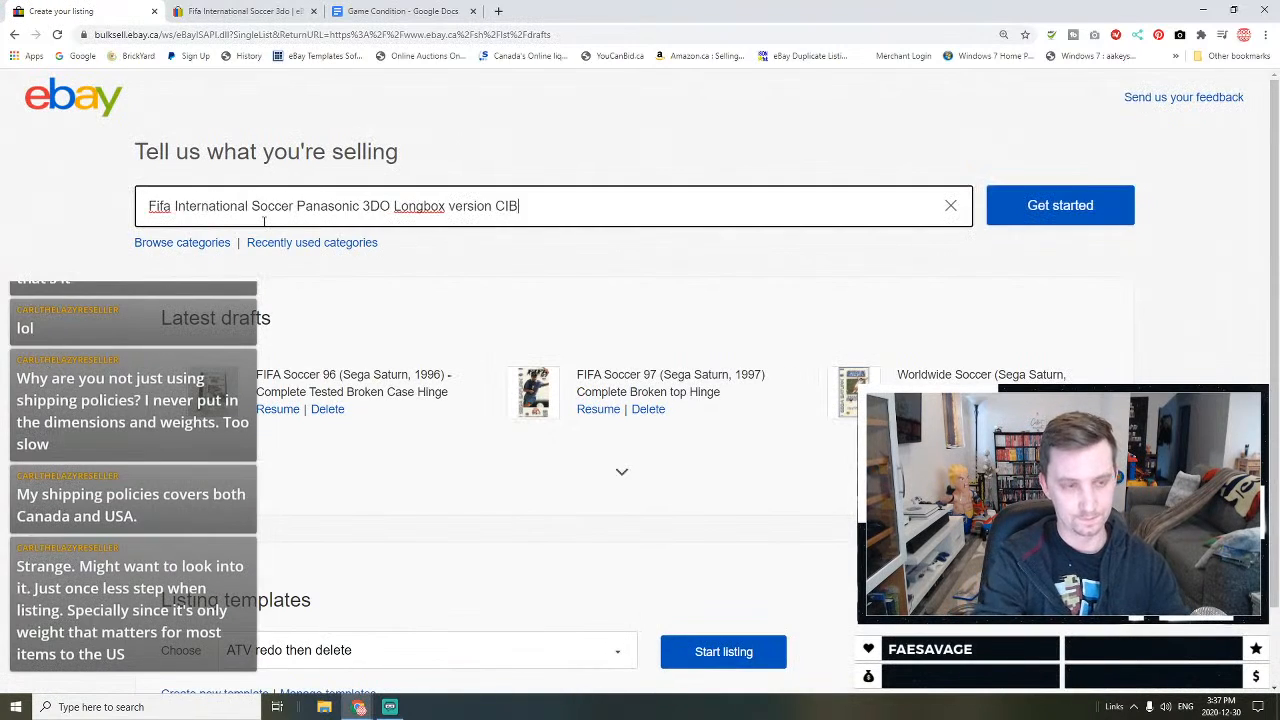
left_click(1051, 228)
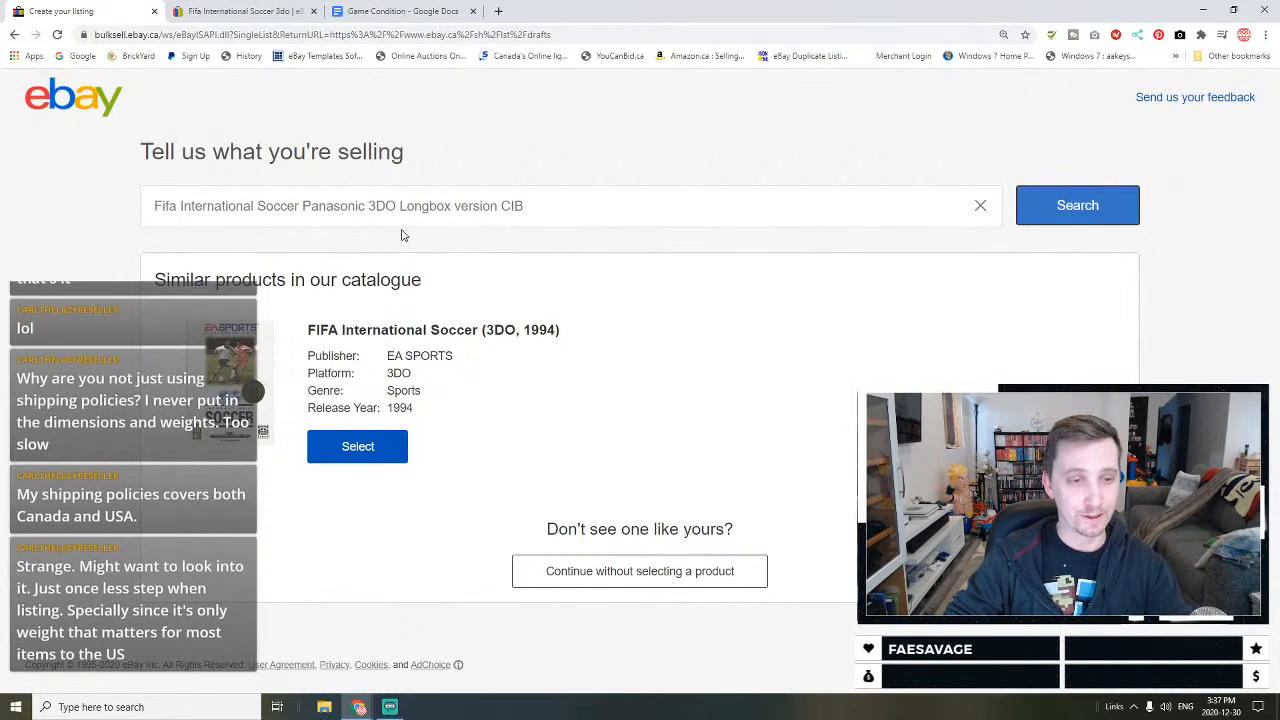
left_click(356, 446)
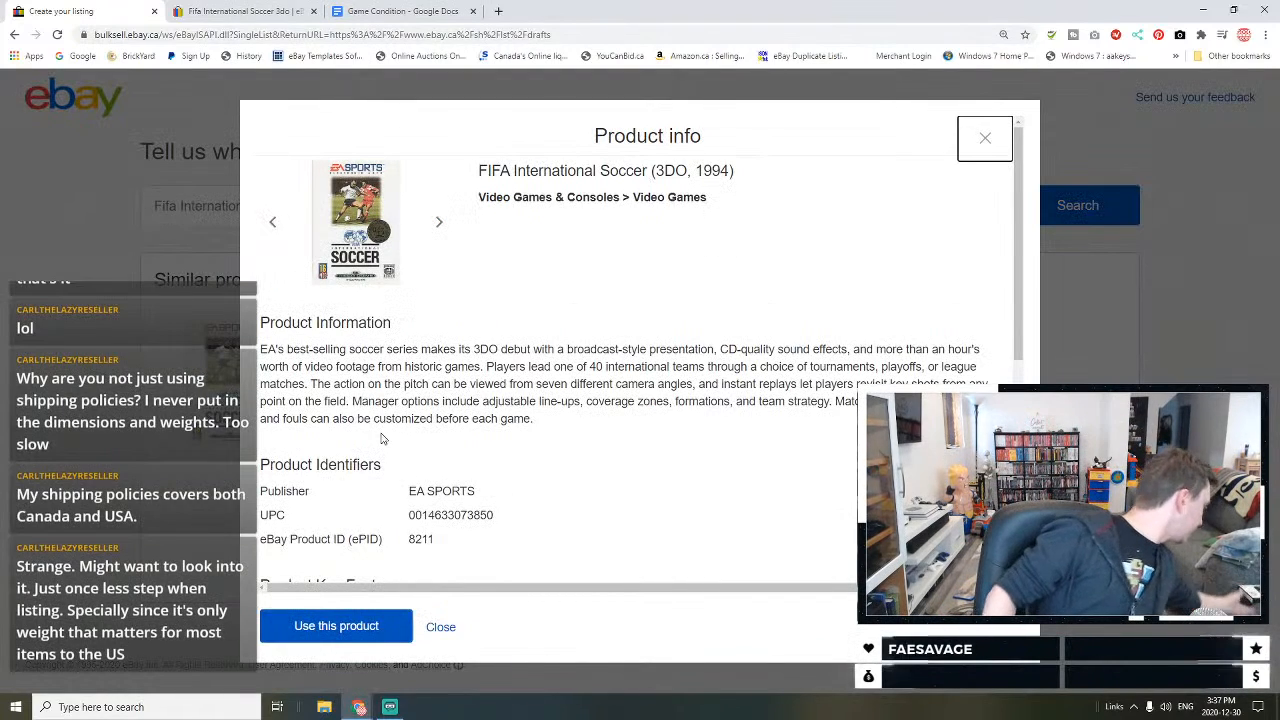
left_click(385, 630)
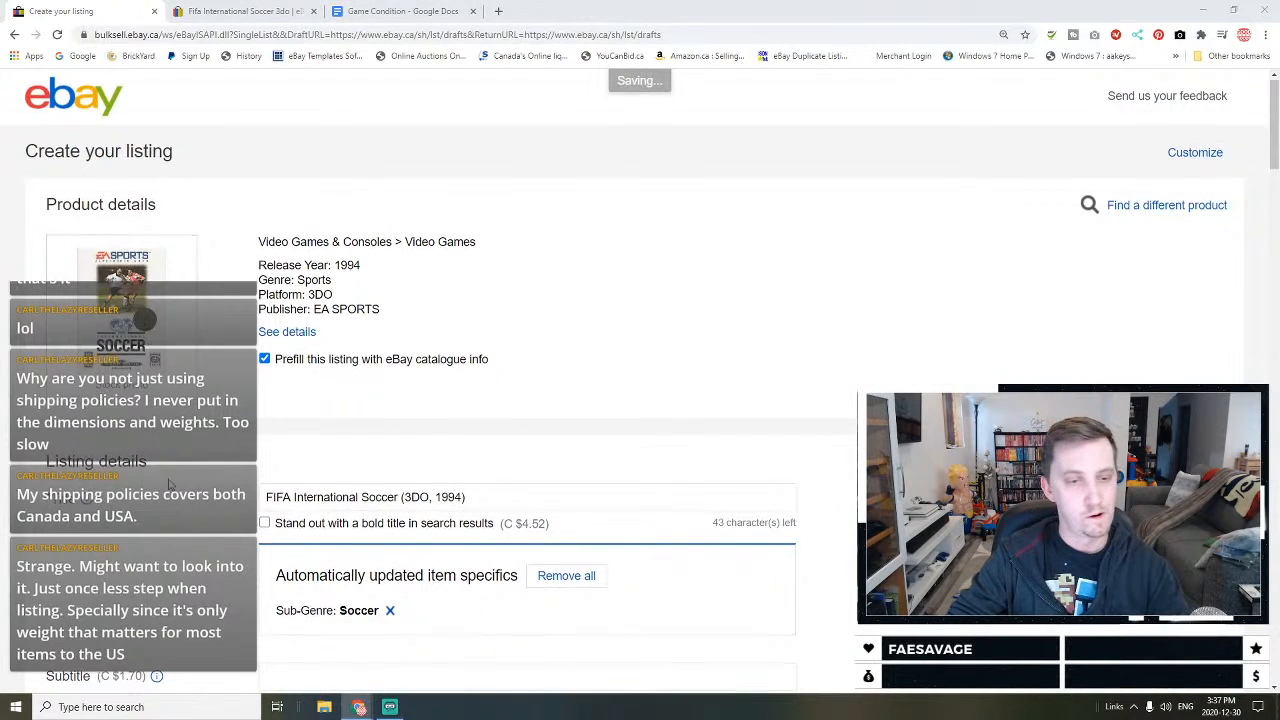
Step: Replace the listing title with the copied "Fifa International Soccer Panasonic 3DO Longbox version CIB"
scroll(462, 296, "down", 3)
left_click(466, 297)
type("C")
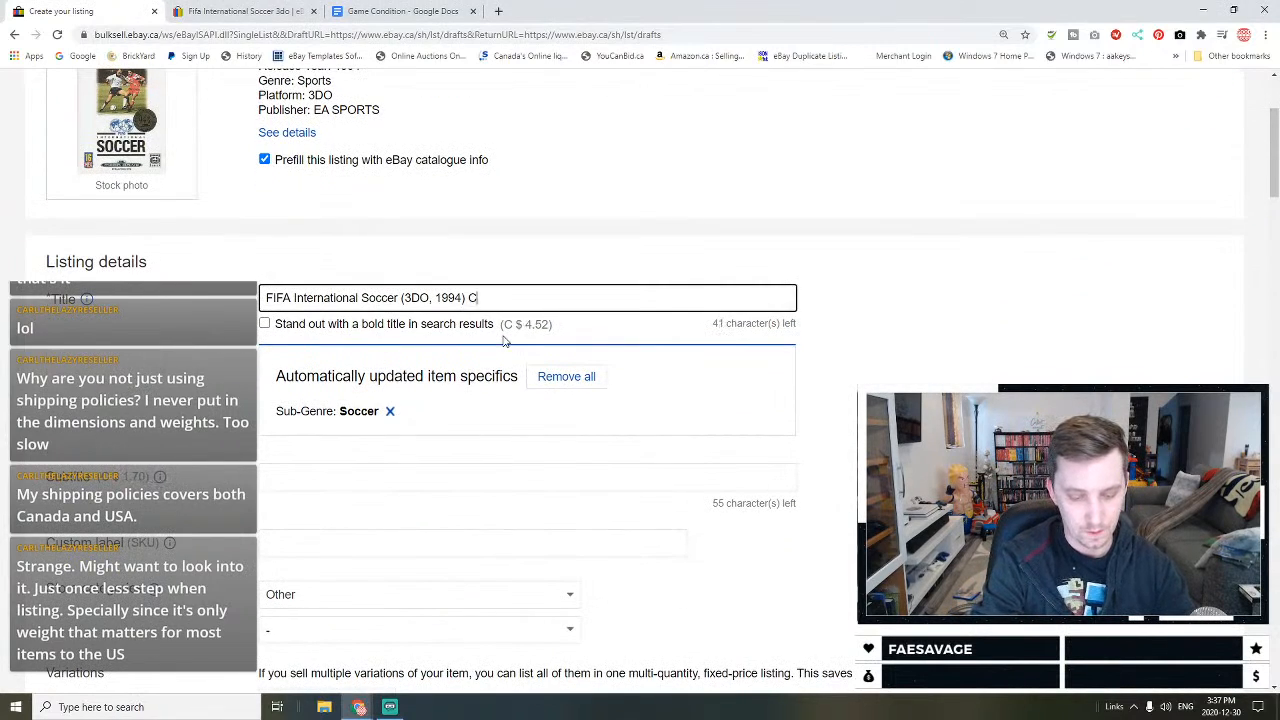
key("ctrl+a")
key("ctrl+v")
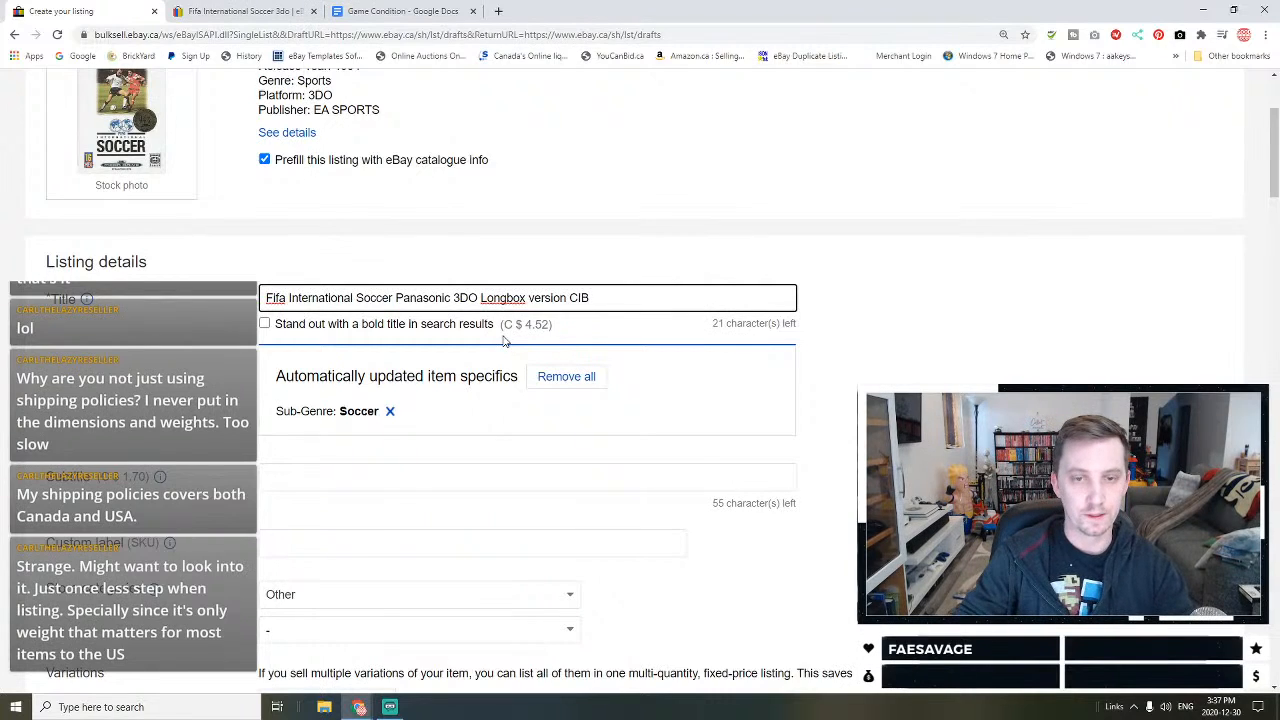
Step: Set the first store category to Video Games > Vintage/Retro
scroll(451, 401, "down", 3)
left_click(370, 260)
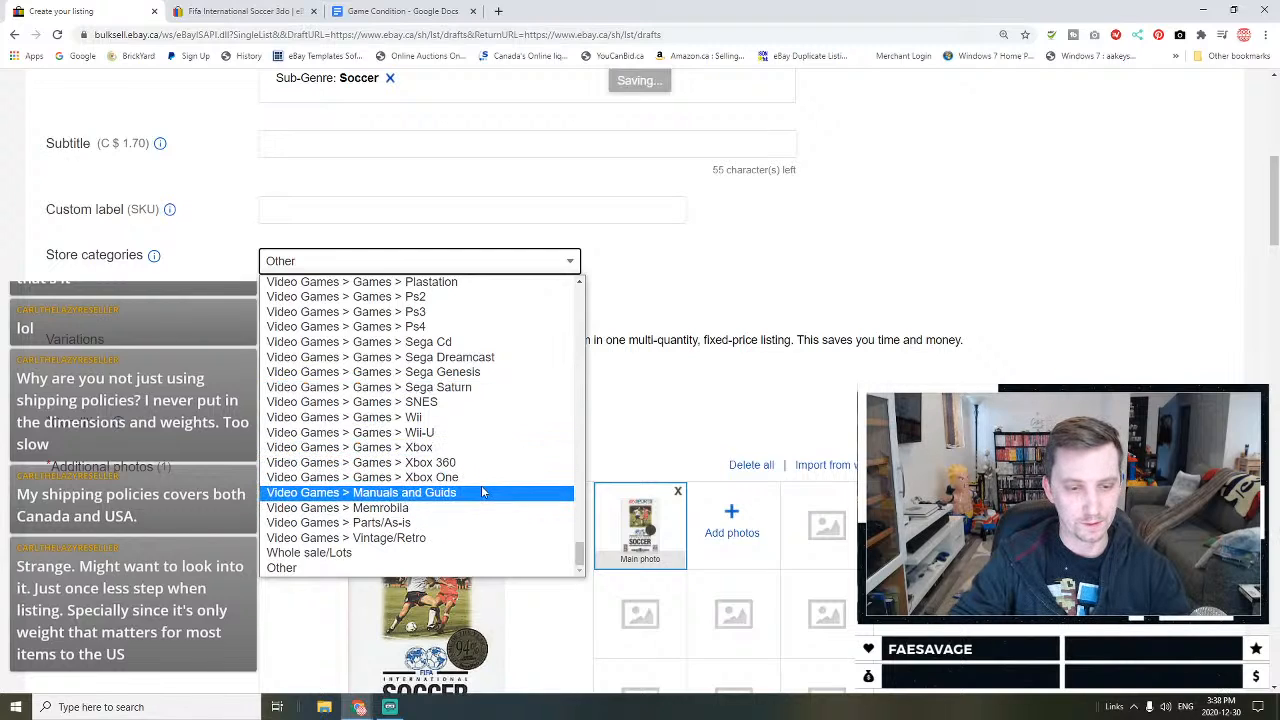
scroll(483, 492, "up", 6)
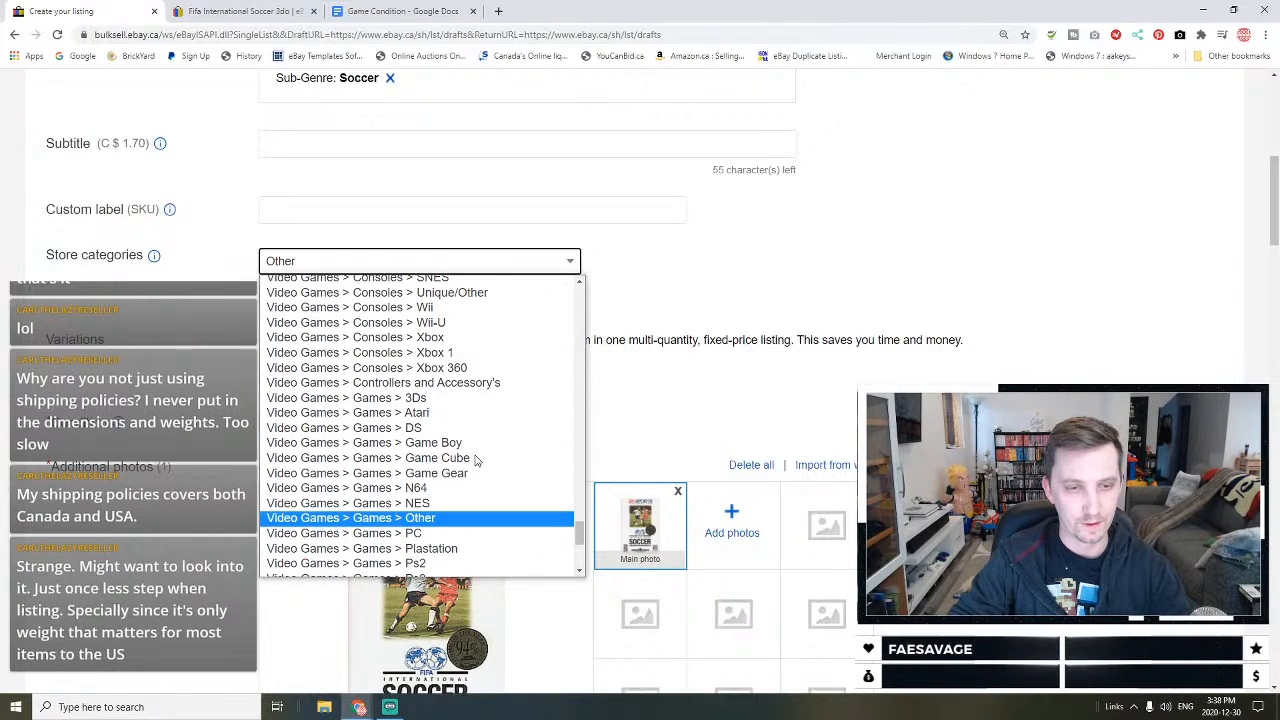
scroll(480, 460, "down", 6)
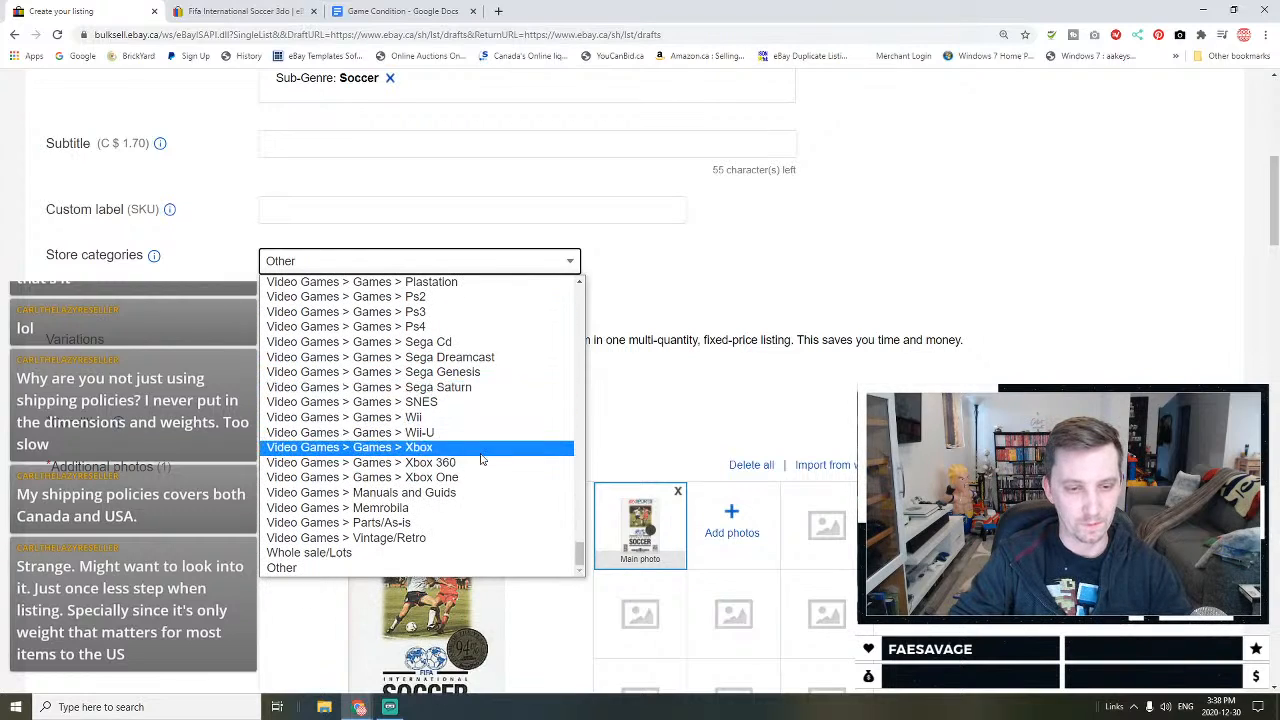
left_click(470, 537)
Step: Set the condition to Good, enter "Shows light wear, please see the photos" as the condition description and copy that text
scroll(357, 434, "down", 2)
left_click(296, 290)
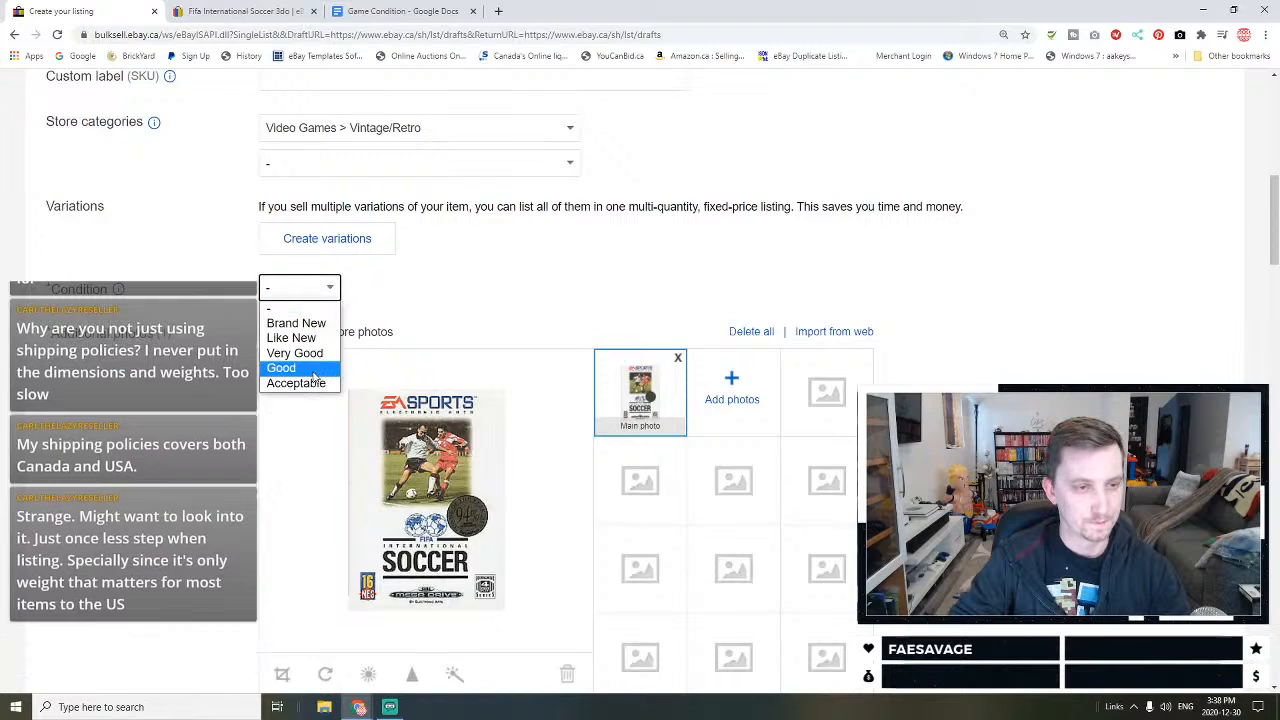
left_click(300, 366)
left_click(331, 383)
type("Shows li")
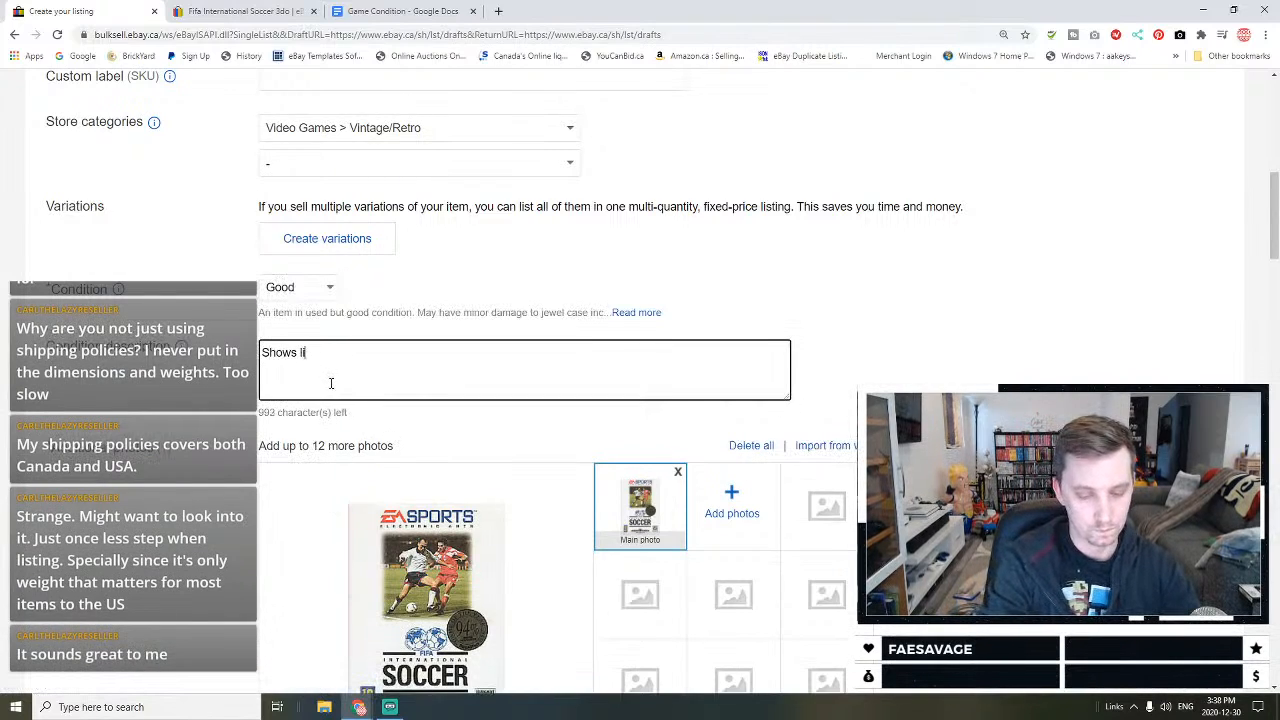
type("ght wear, please d")
key("BackSpace")
key("BackSpace")
key("BackSpace")
key("BackSpace")
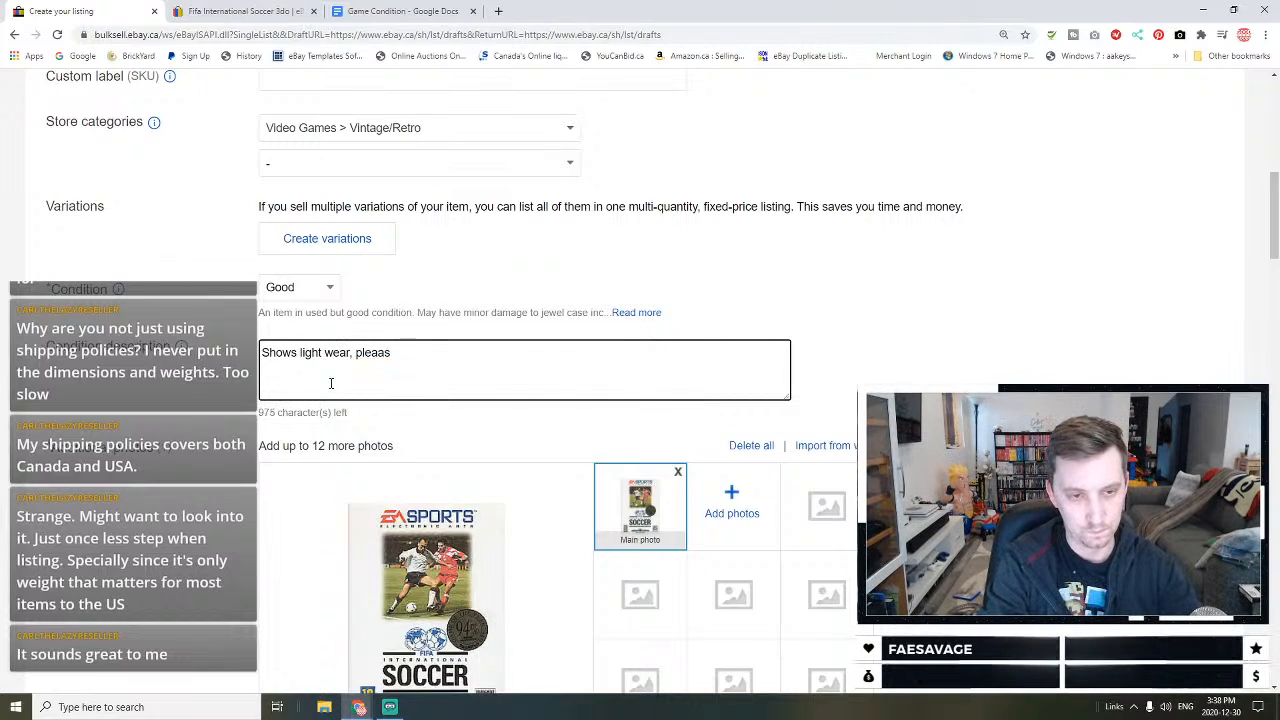
type("se see the photos")
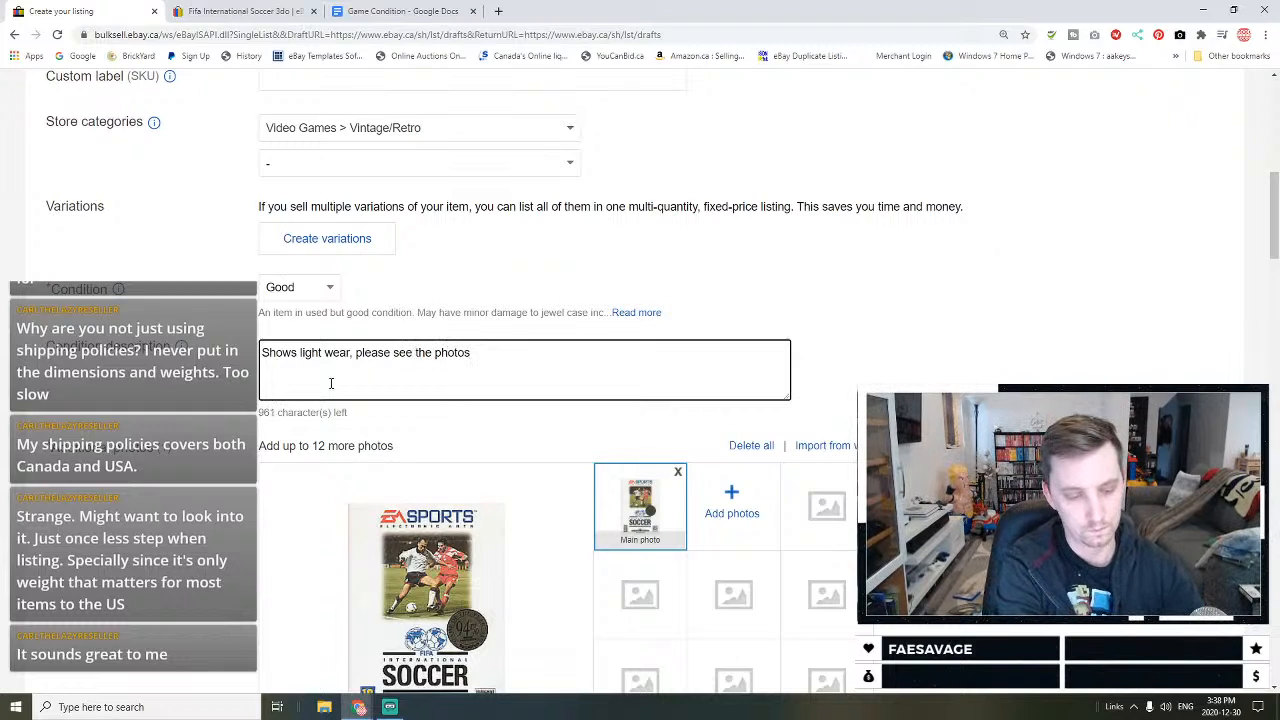
key("ctrl+a")
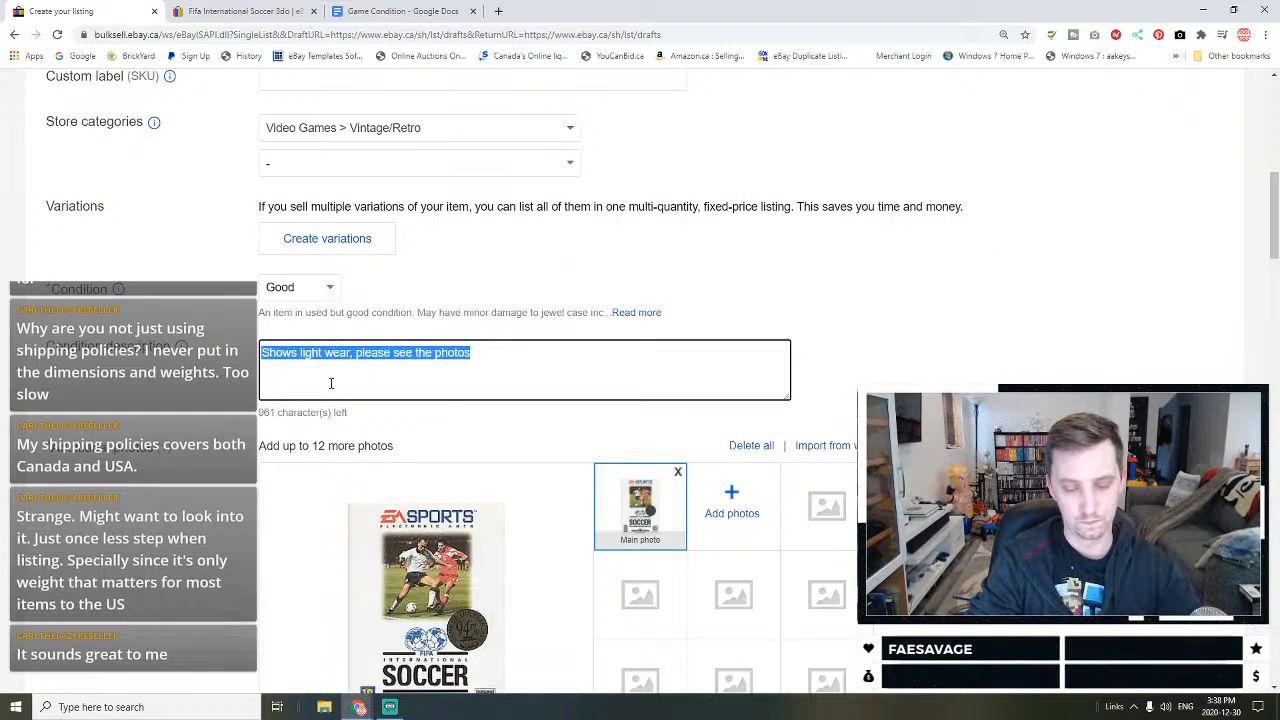
Step: Fill in the item specifics with game name Fifa, rating E-Everyone and region code NTSC-U/C (US/Canada)
scroll(354, 420, "down", 9)
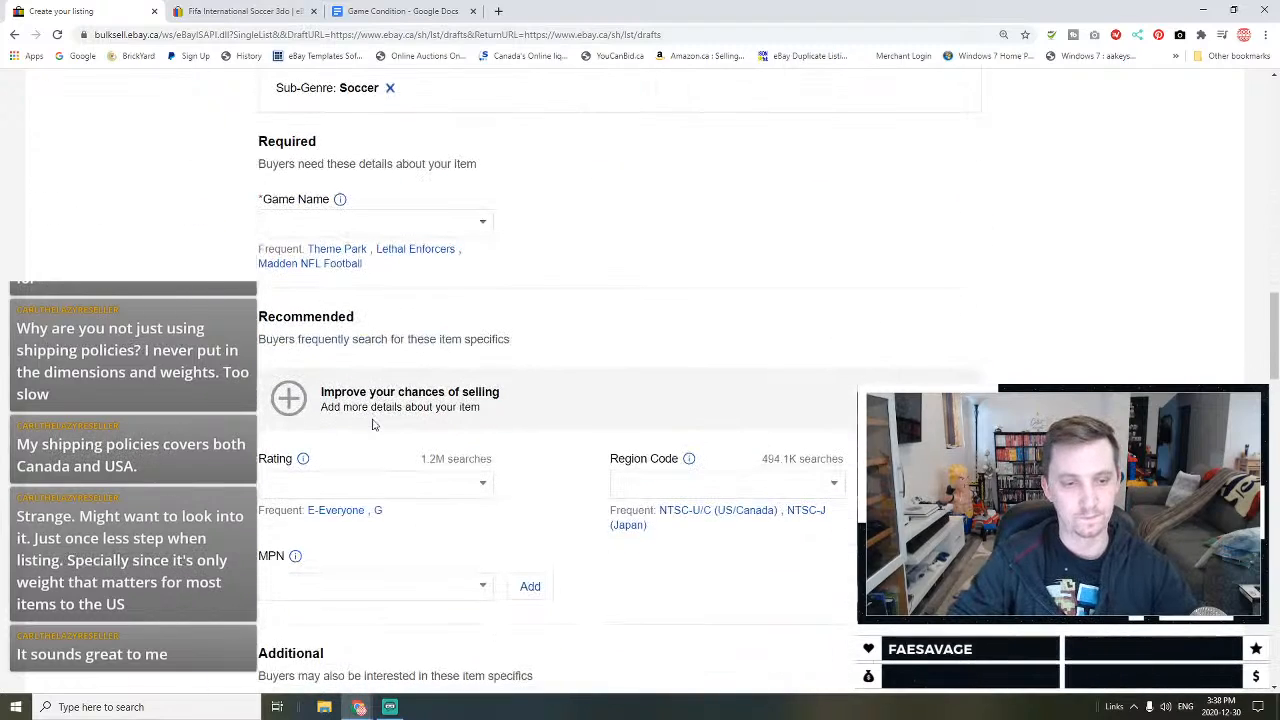
left_click(319, 222)
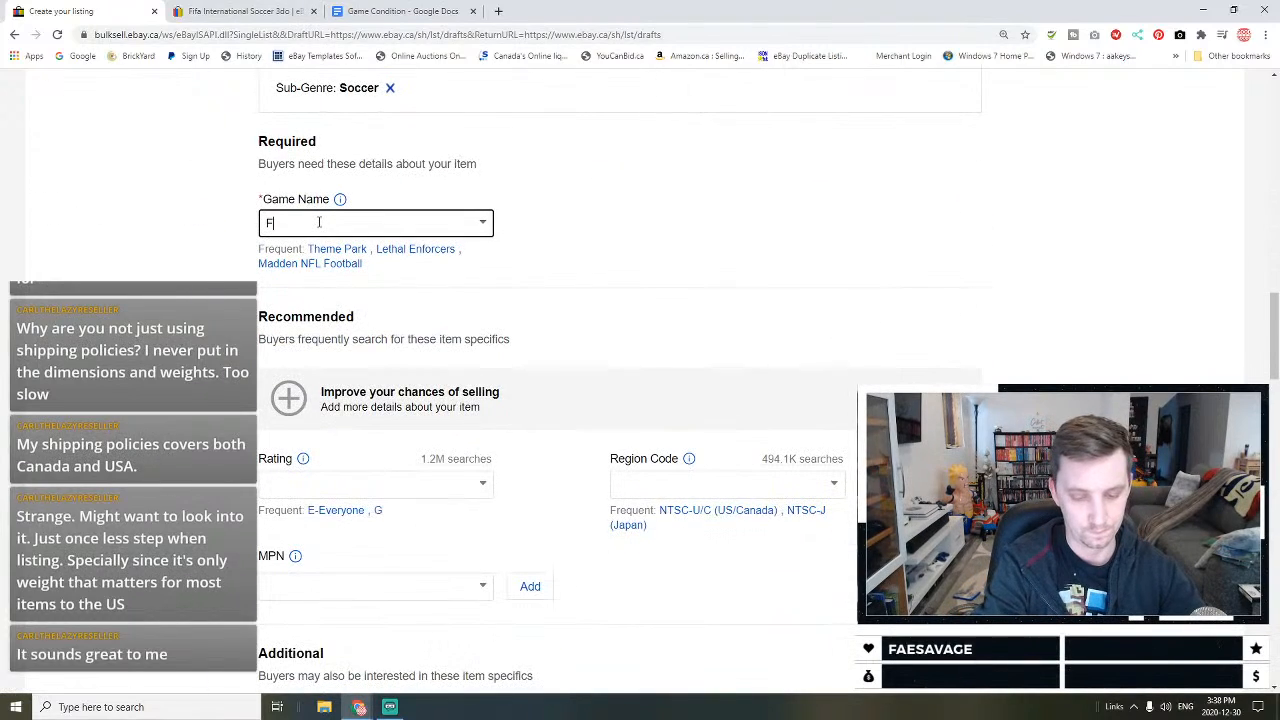
type("Fifa")
scroll(566, 271, "down", 3)
left_click(355, 212)
left_click(750, 210)
Step: Fill the item description with the copied text "Shows light wear, please see the photos"
scroll(428, 272, "down", 4)
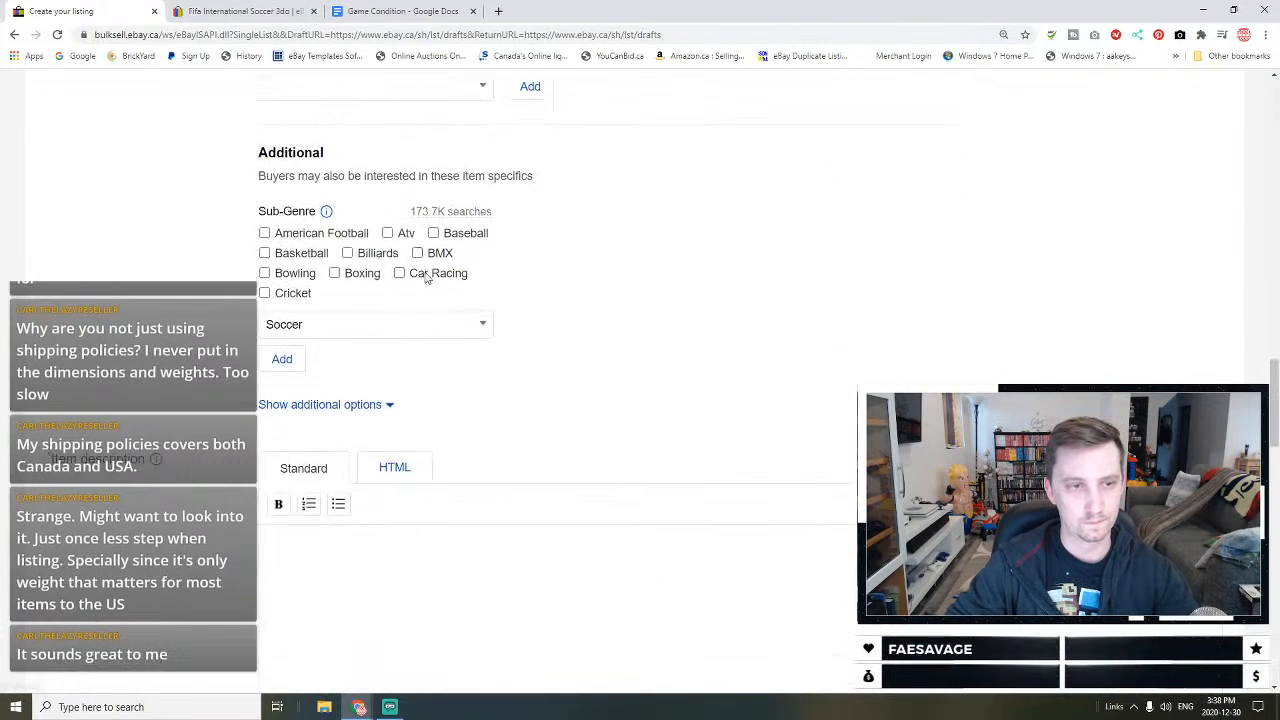
type("Shows light wear. please see the photos")
Step: Let buyers make offers and set the Buy It Now price to C $18.95
scroll(423, 545, "down", 10)
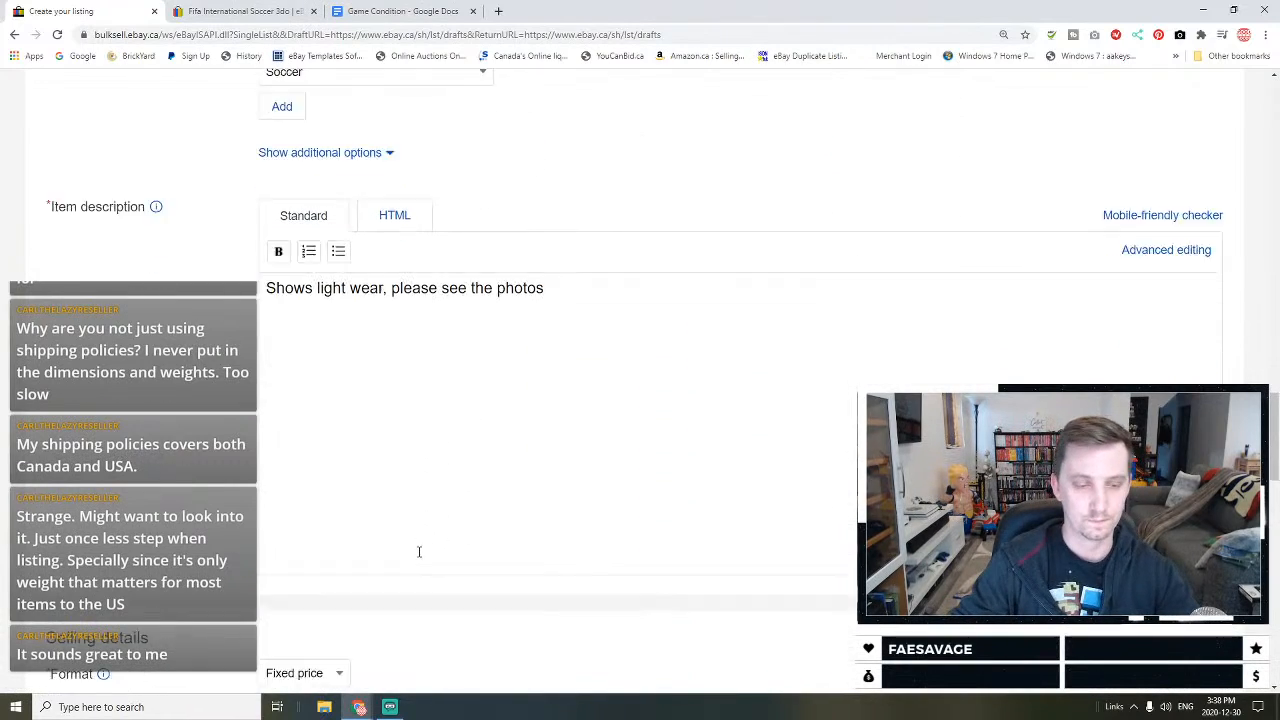
left_click(322, 206)
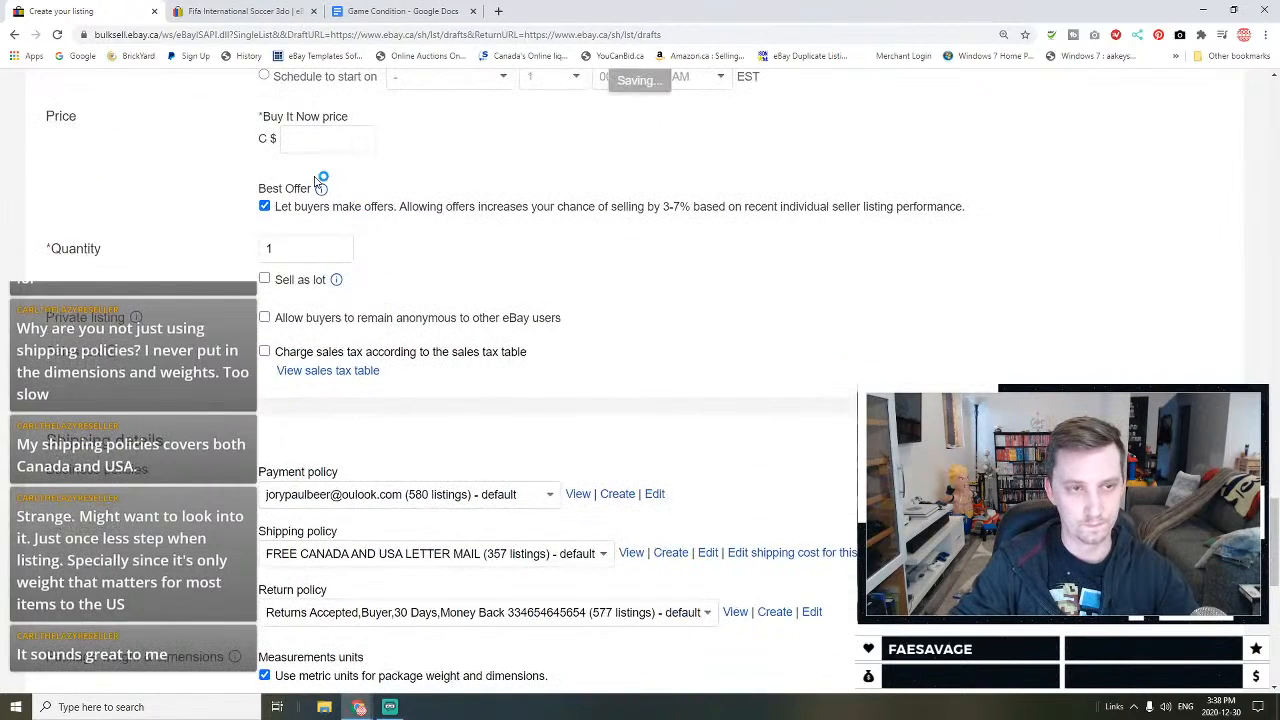
scroll(313, 253, "up", 2)
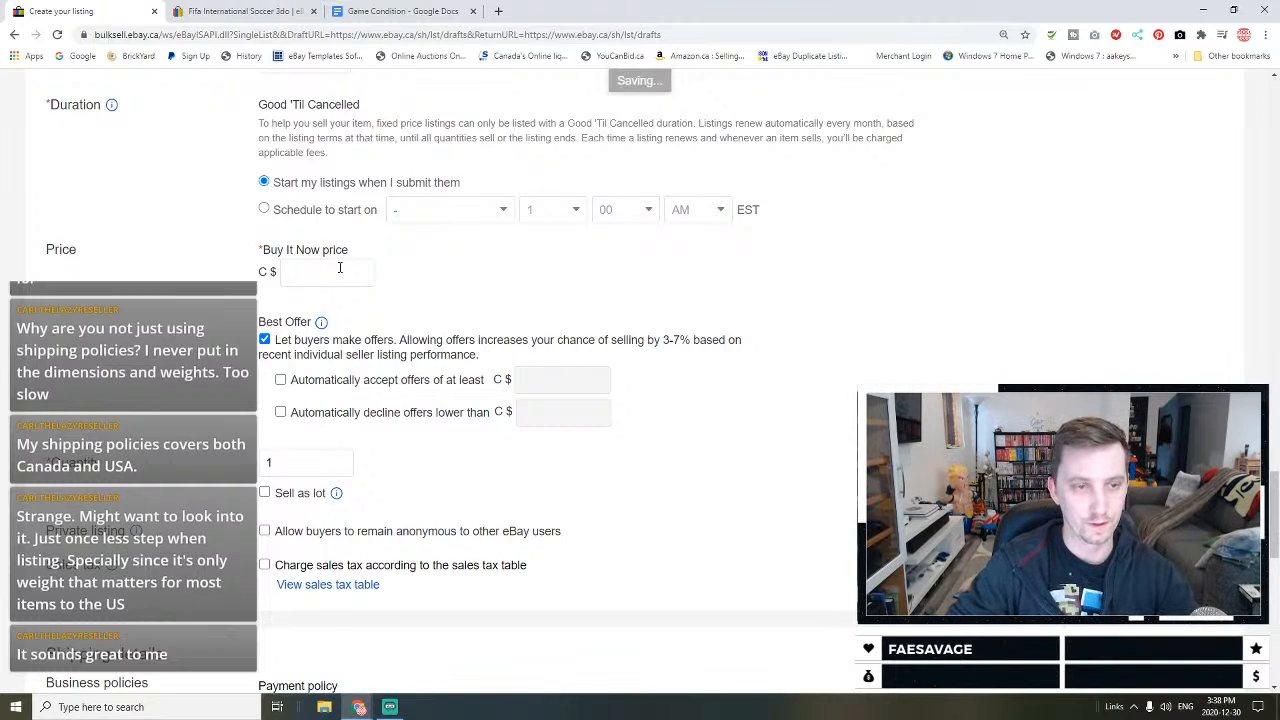
left_click(363, 270)
type("18.95")
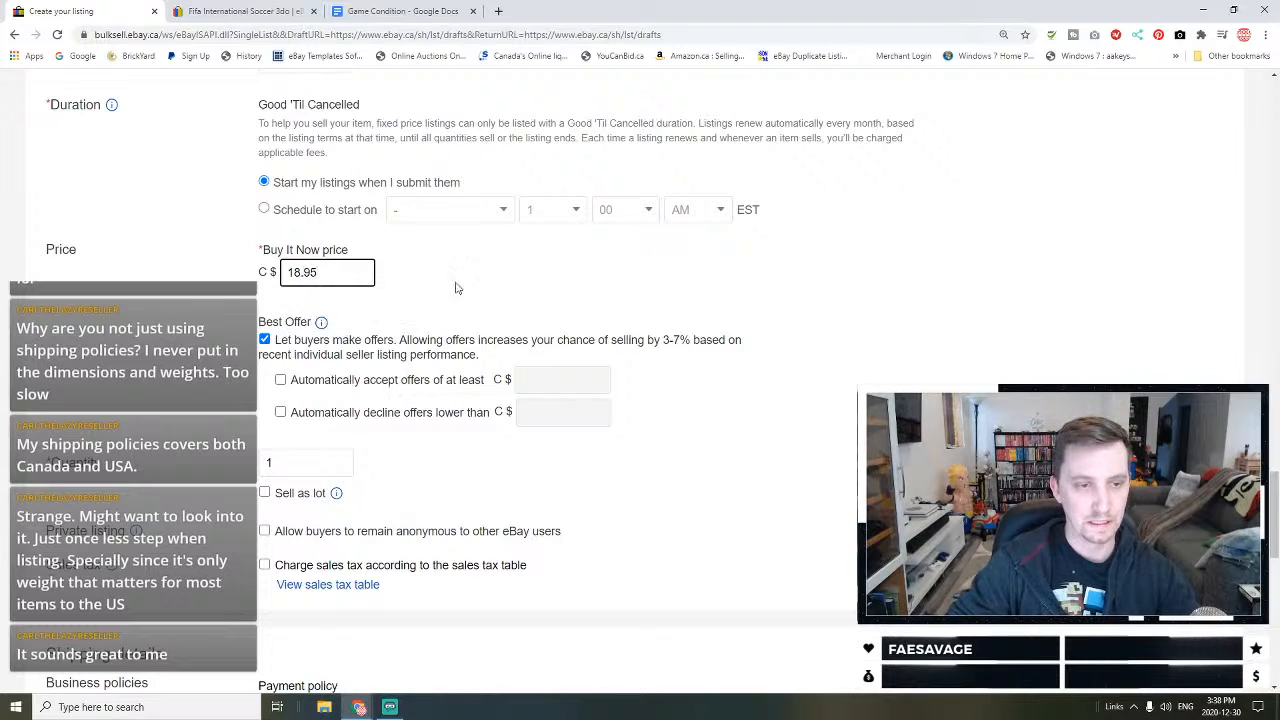
Step: Change the listing's shipping policy to Rate Table Shipping 8x6x4 box
scroll(363, 368, "down", 5)
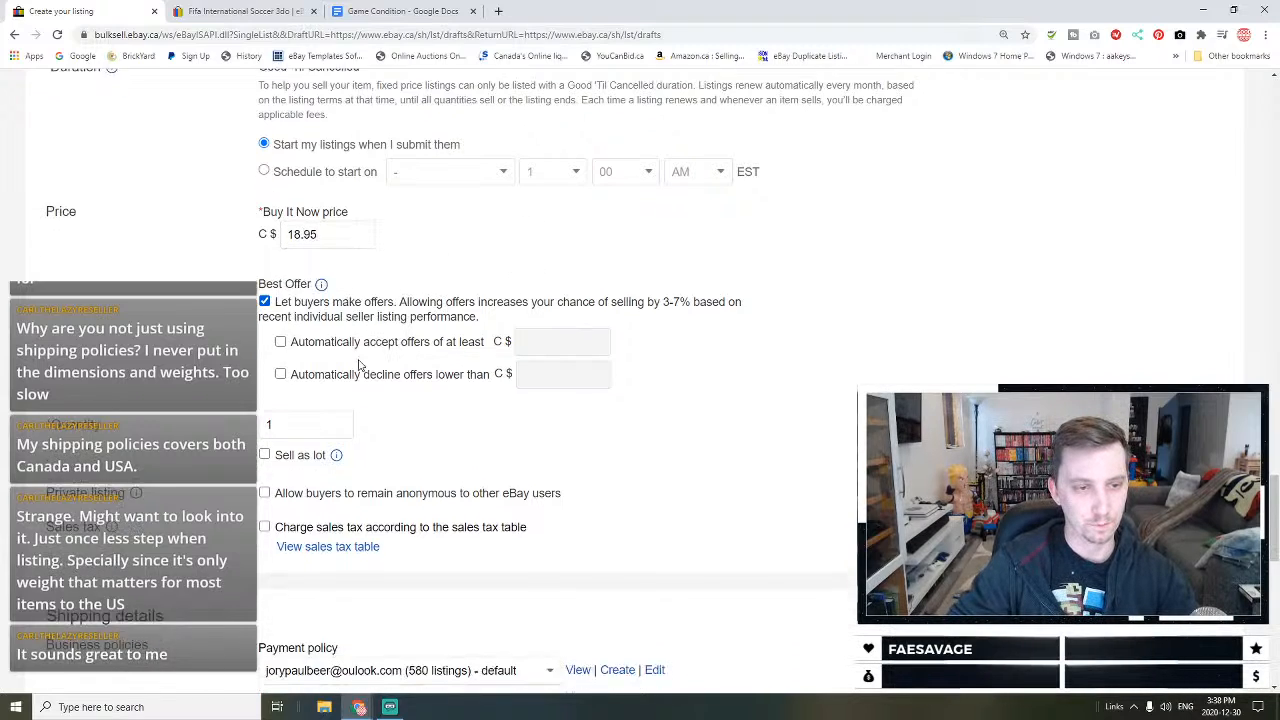
left_click(510, 303)
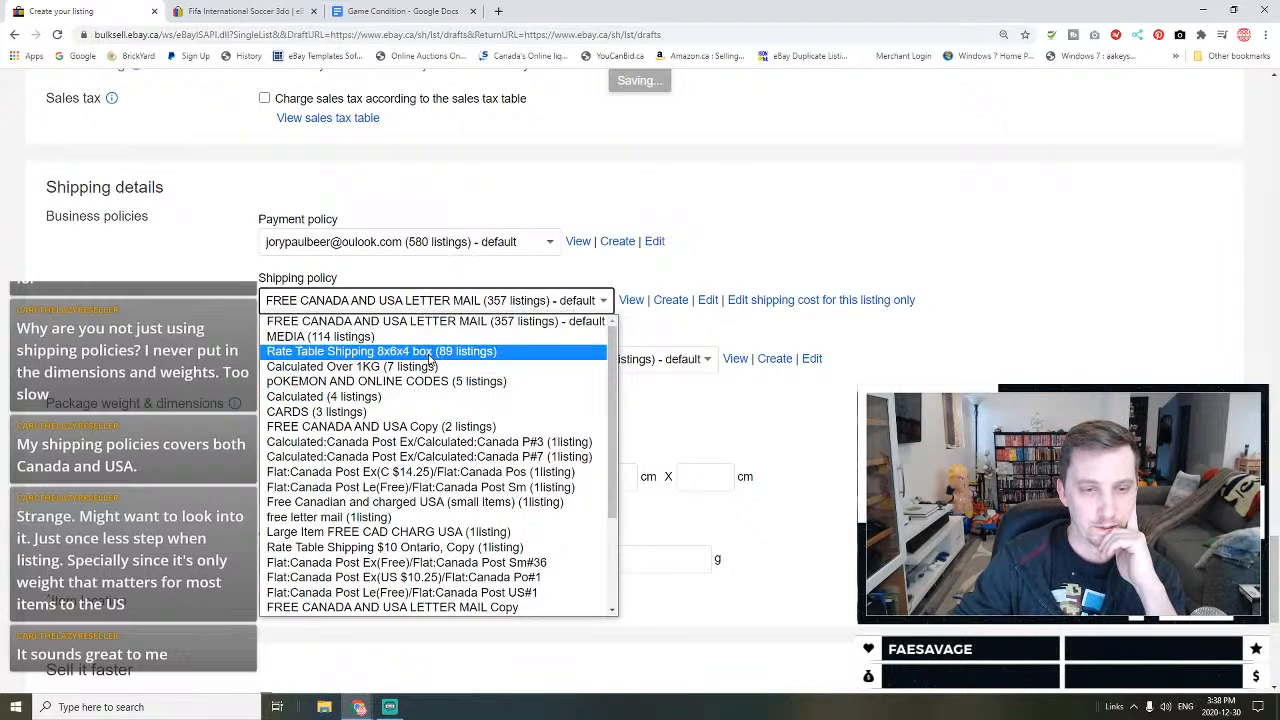
left_click(432, 354)
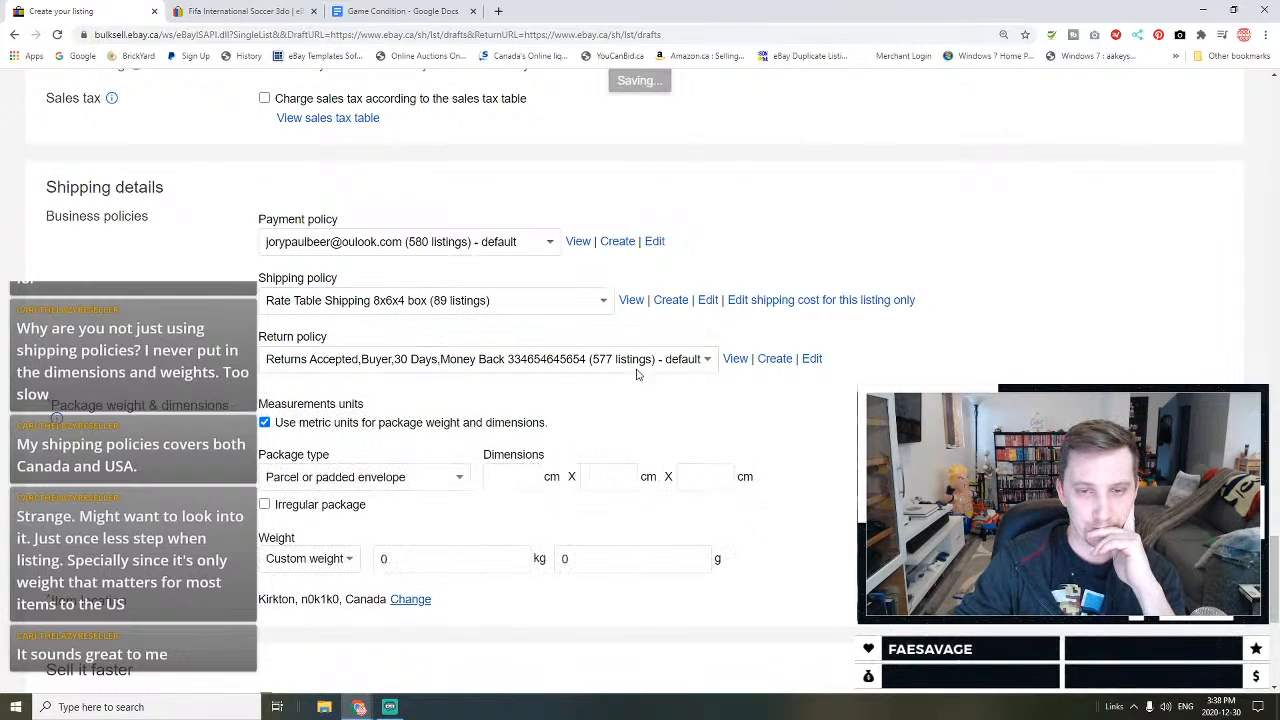
Step: Set the package dimensions to 21 x 16 x 11 cm
left_click(512, 478)
type("21")
key("Tab")
type("11")
key("Tab")
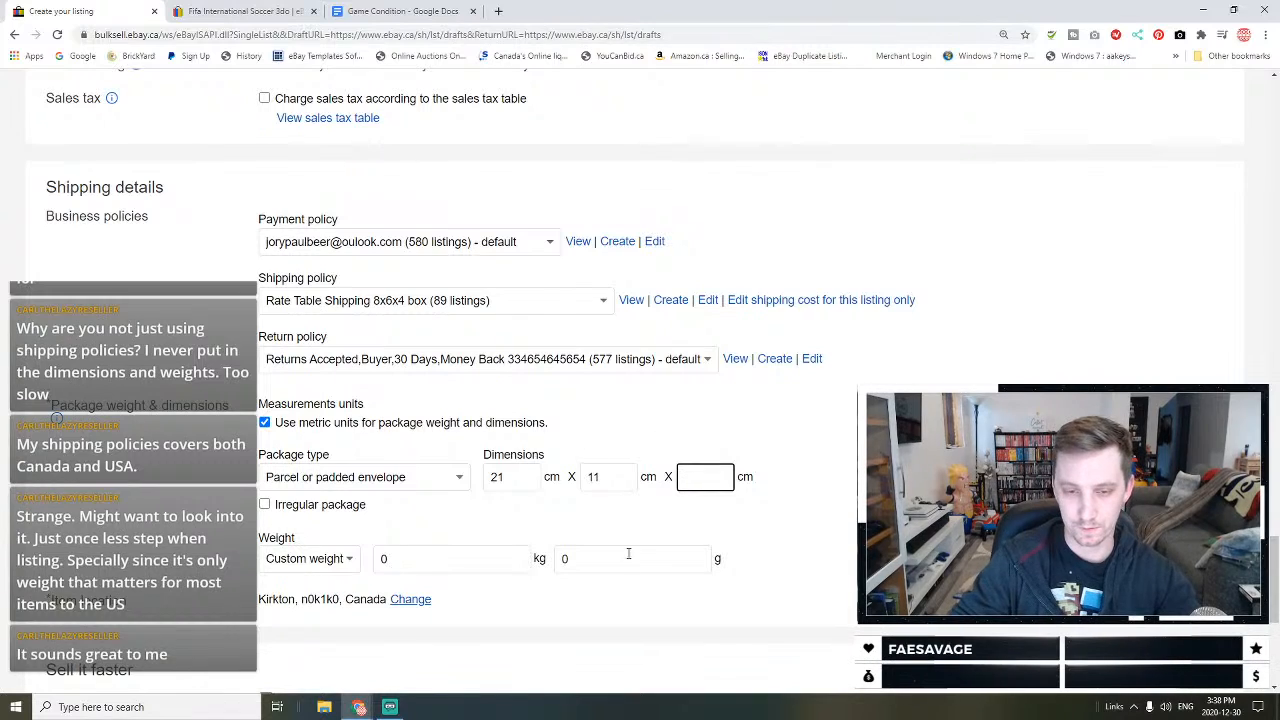
left_click(607, 477)
key("BackSpace")
type("6")
key("Tab")
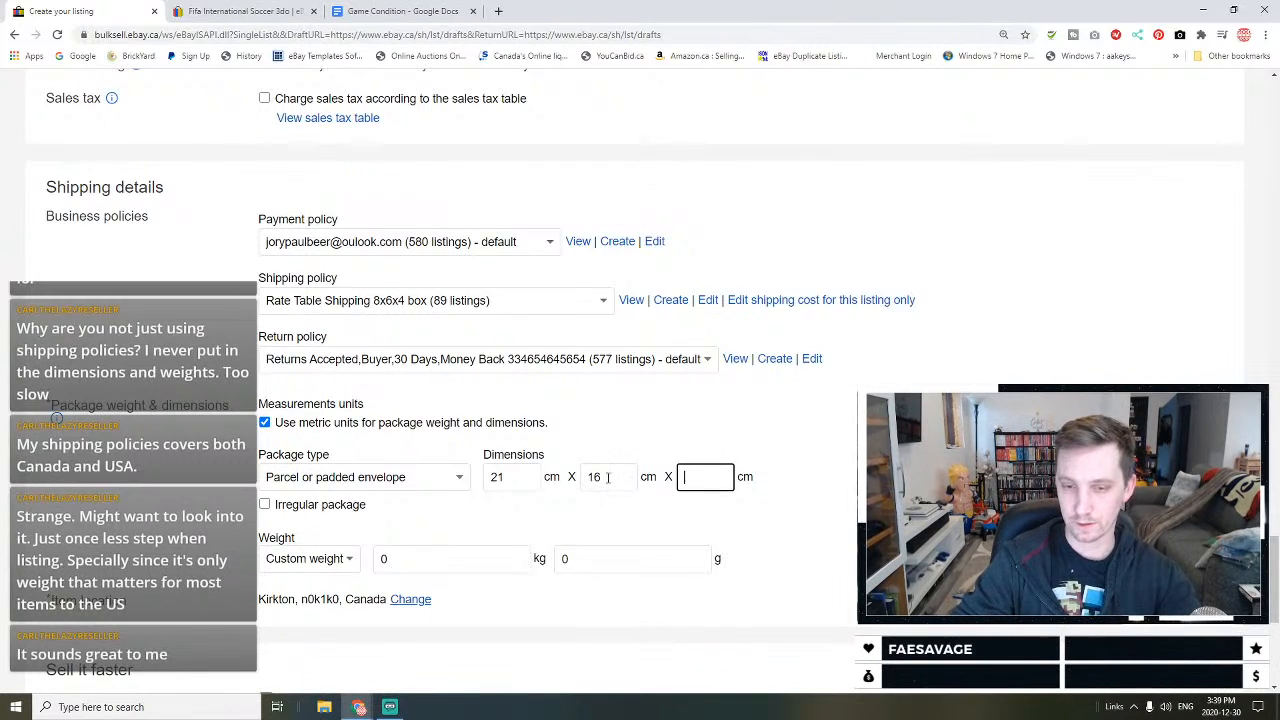
type("11")
Step: Set the custom package weight to 500 g
key("Tab")
key("Tab")
key("Tab")
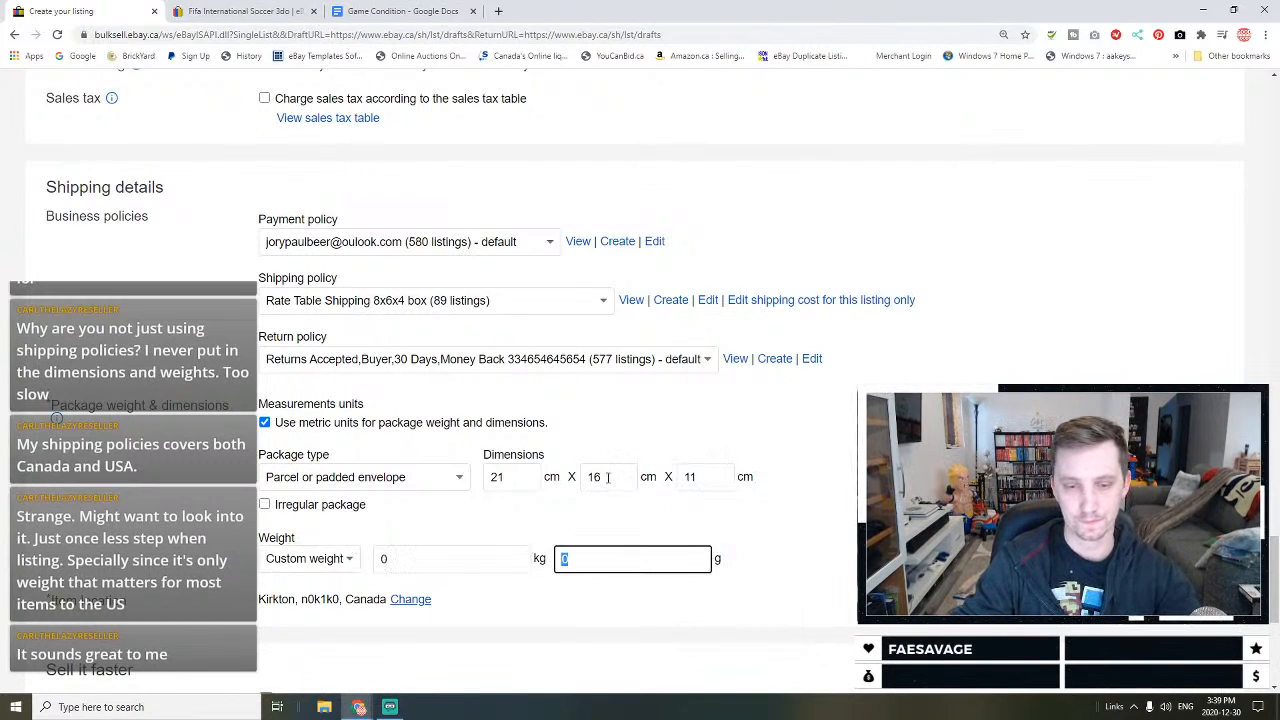
type("500")
left_click_drag(770, 514, 870, 612)
Step: Enable promoted listing placement for the item and save the listing as a draft
scroll(373, 401, "down", 4)
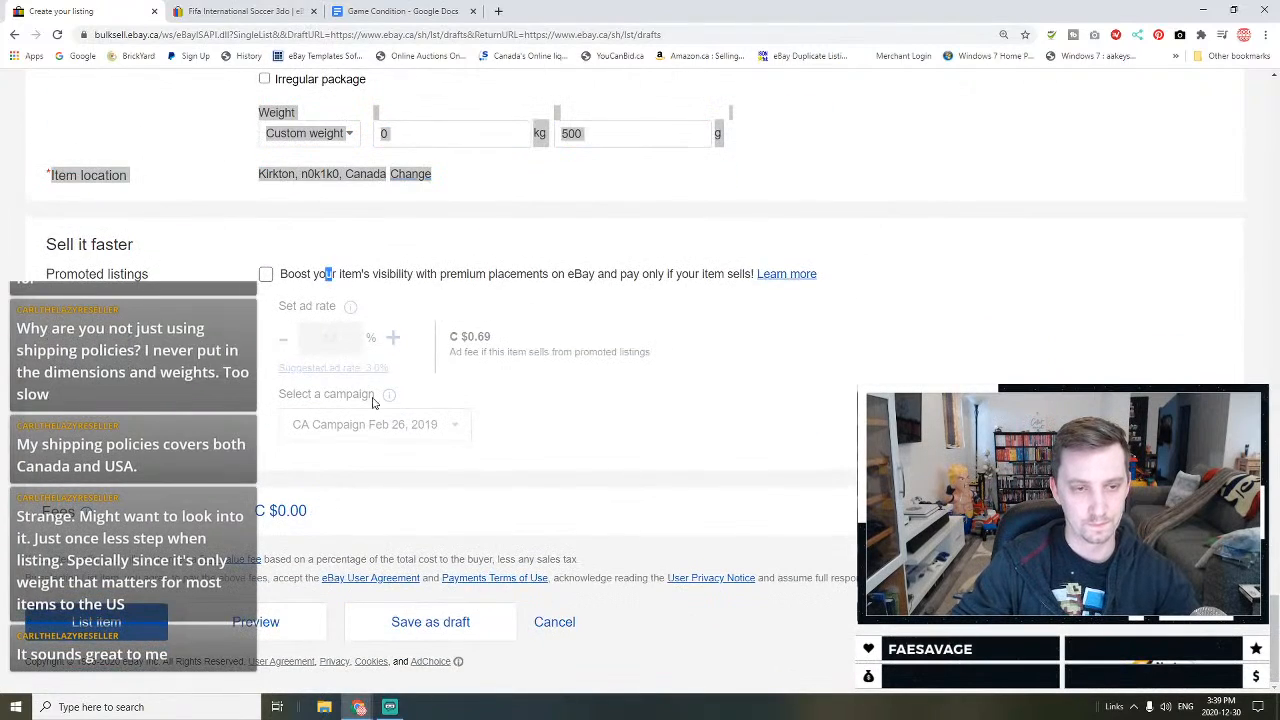
left_click(265, 274)
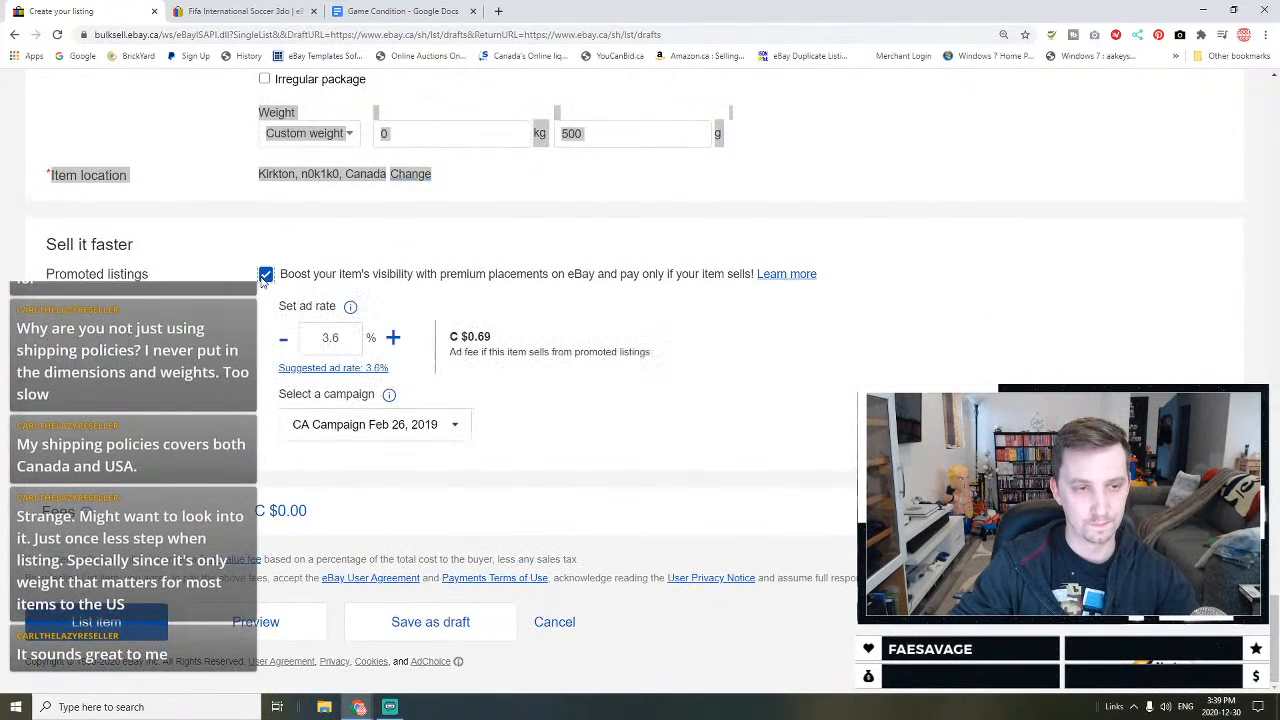
left_click(437, 628)
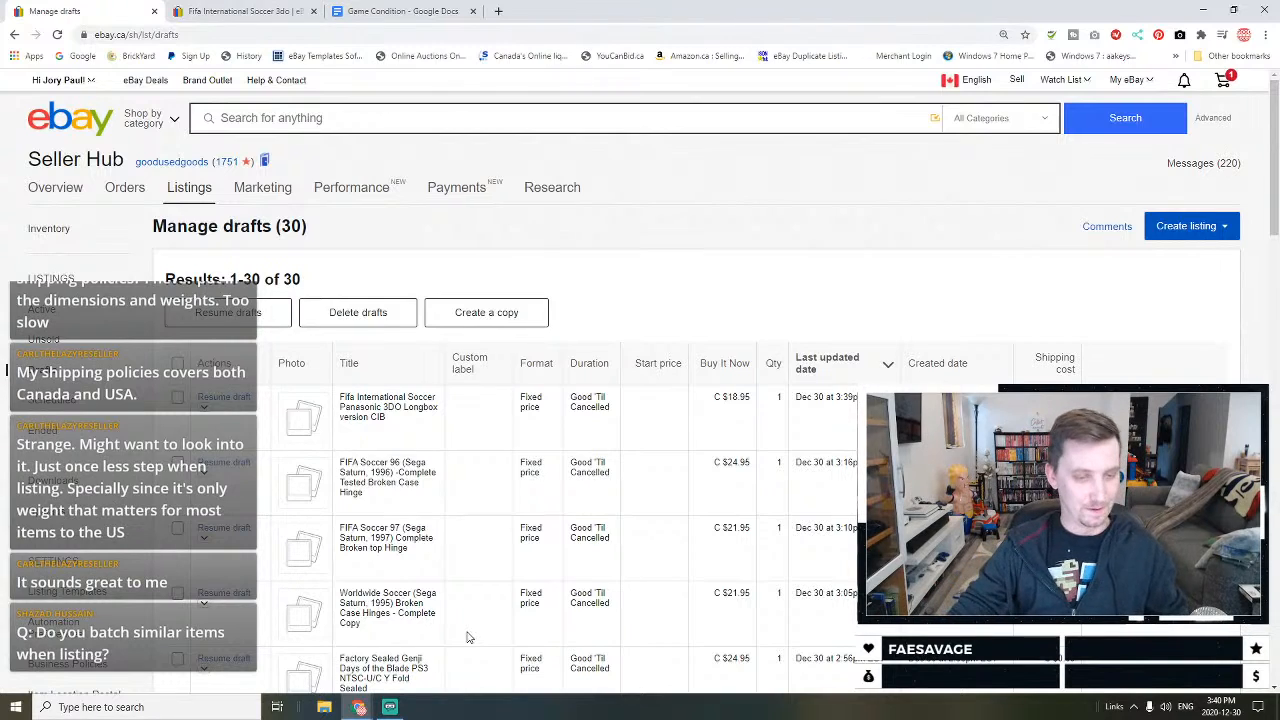
Step: Switch to the eBay search results and search for "Judge Dredd Sega Genesis"
key("ctrl+Tab")
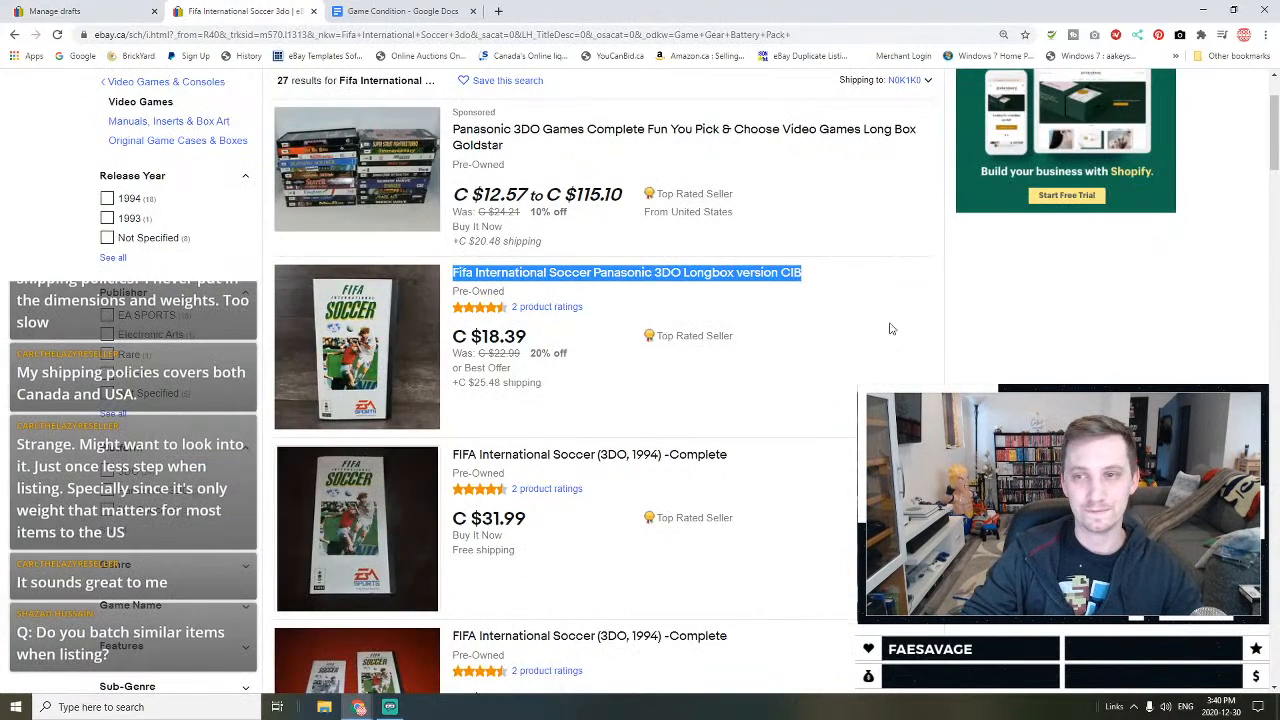
left_click(502, 136)
key("ctrl+a")
left_click(318, 122)
key("ctrl+a")
type("Judge Dre")
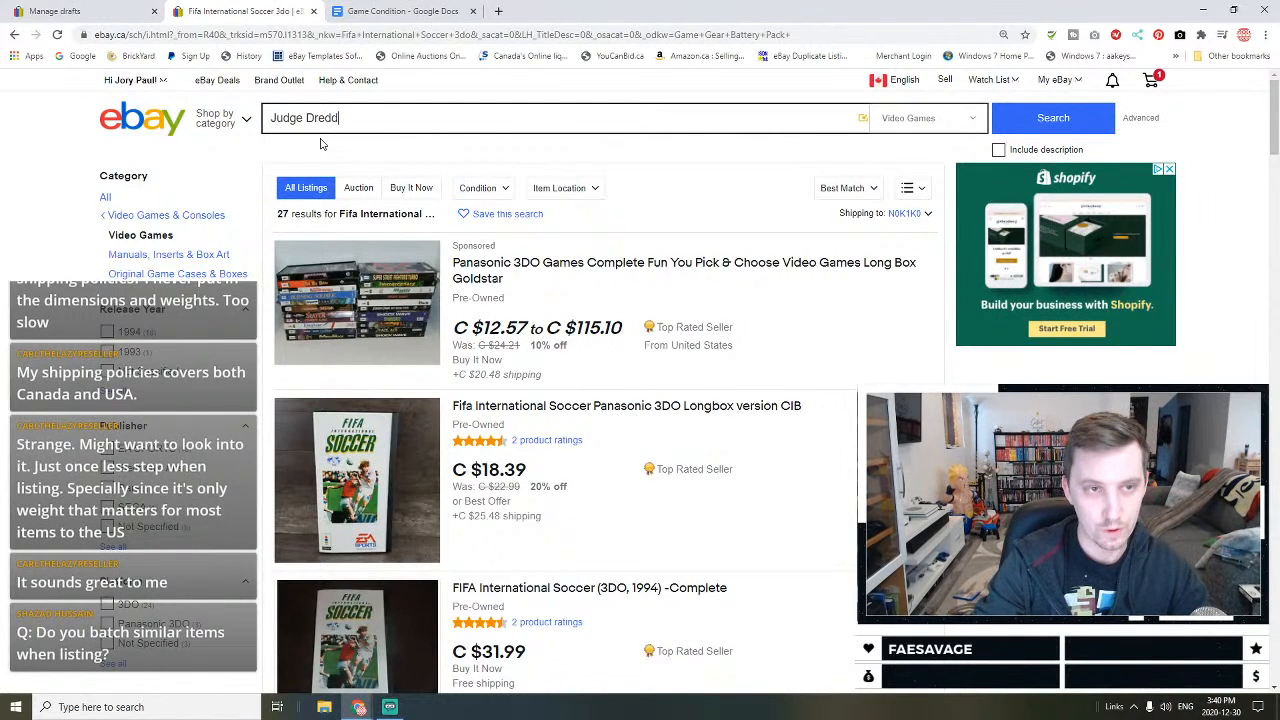
type("dd Sega Genesi")
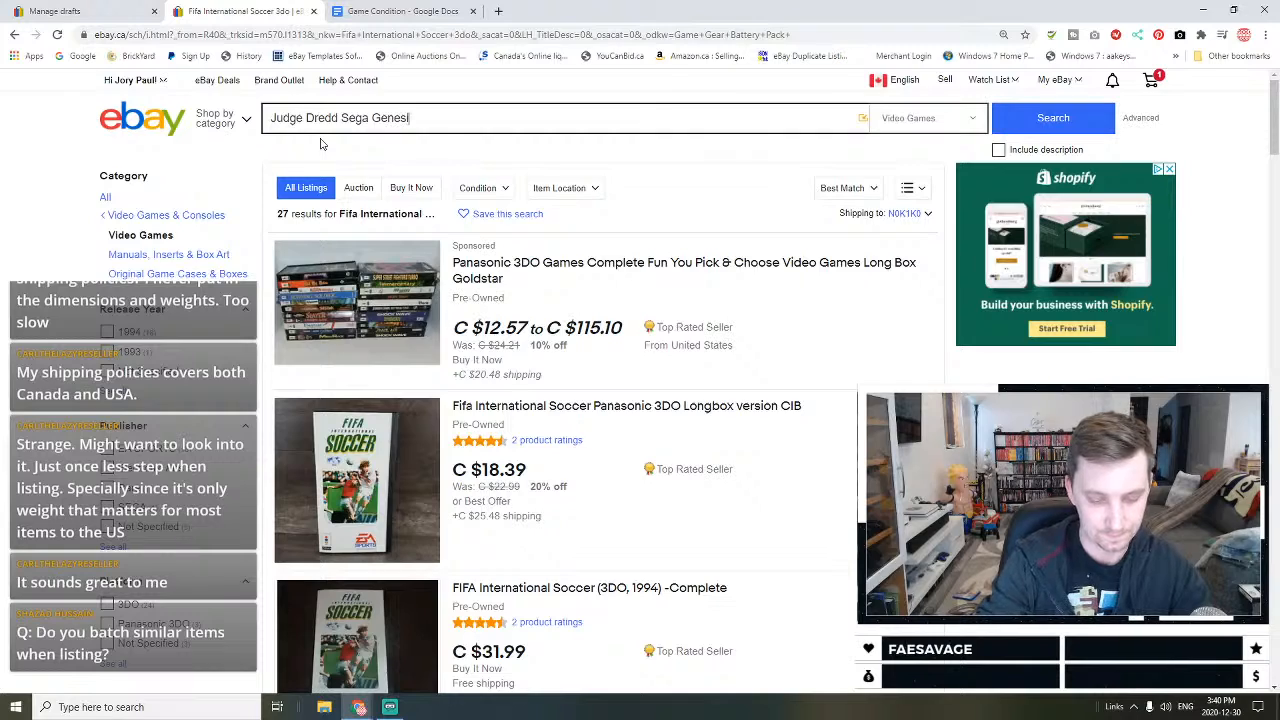
type("s")
key("Return")
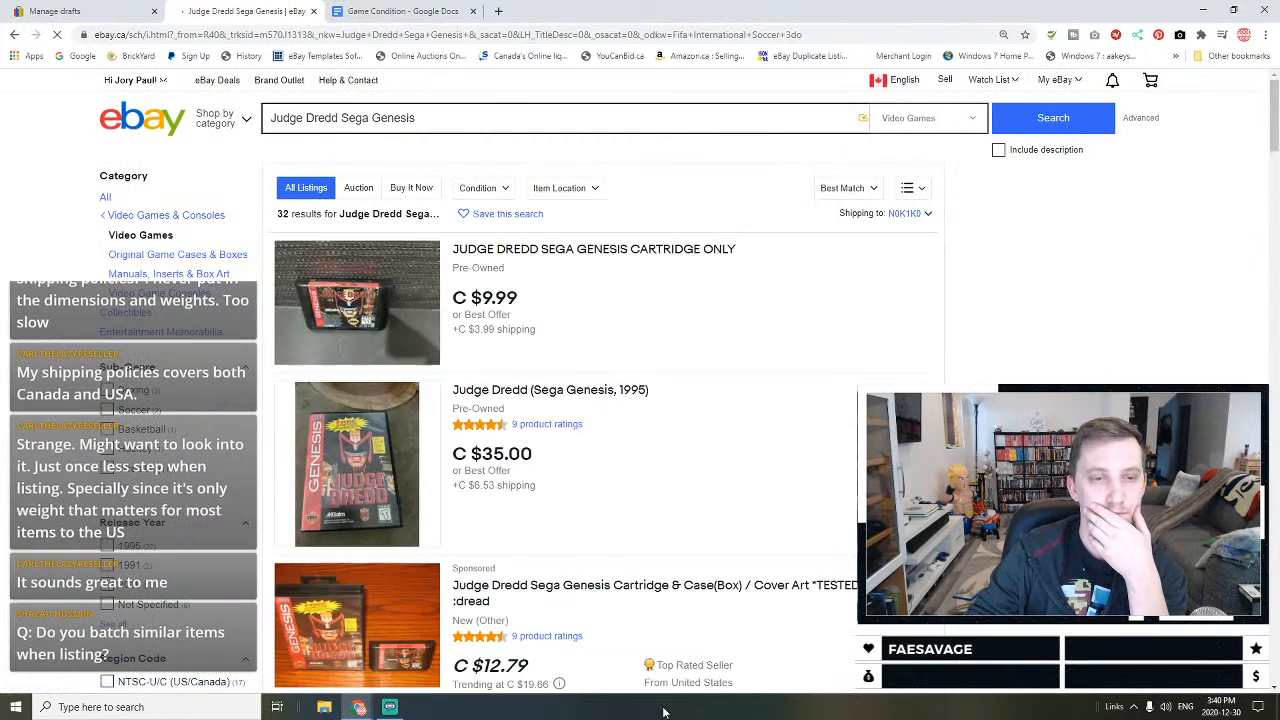
Step: Review prices of active Judge Dredd Sega Genesis listings, restrict the results to completed listings and examine those prices
scroll(706, 585, "down", 5)
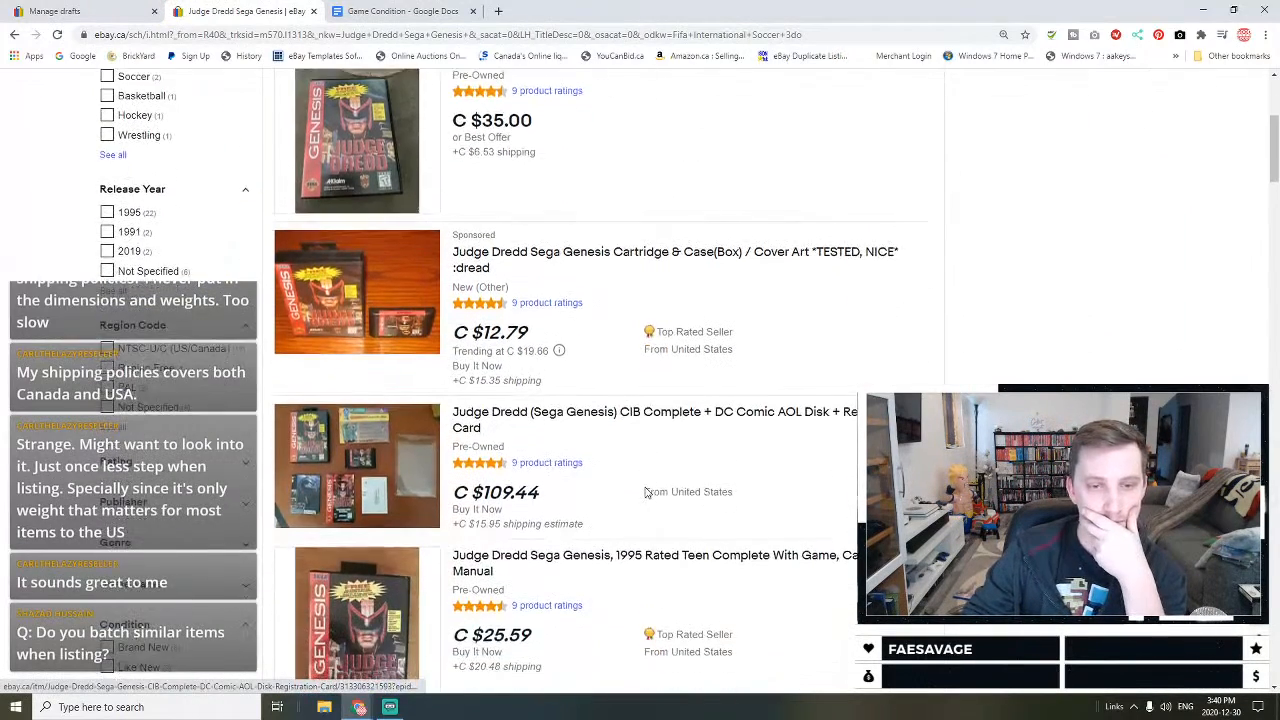
scroll(646, 487, "down", 6)
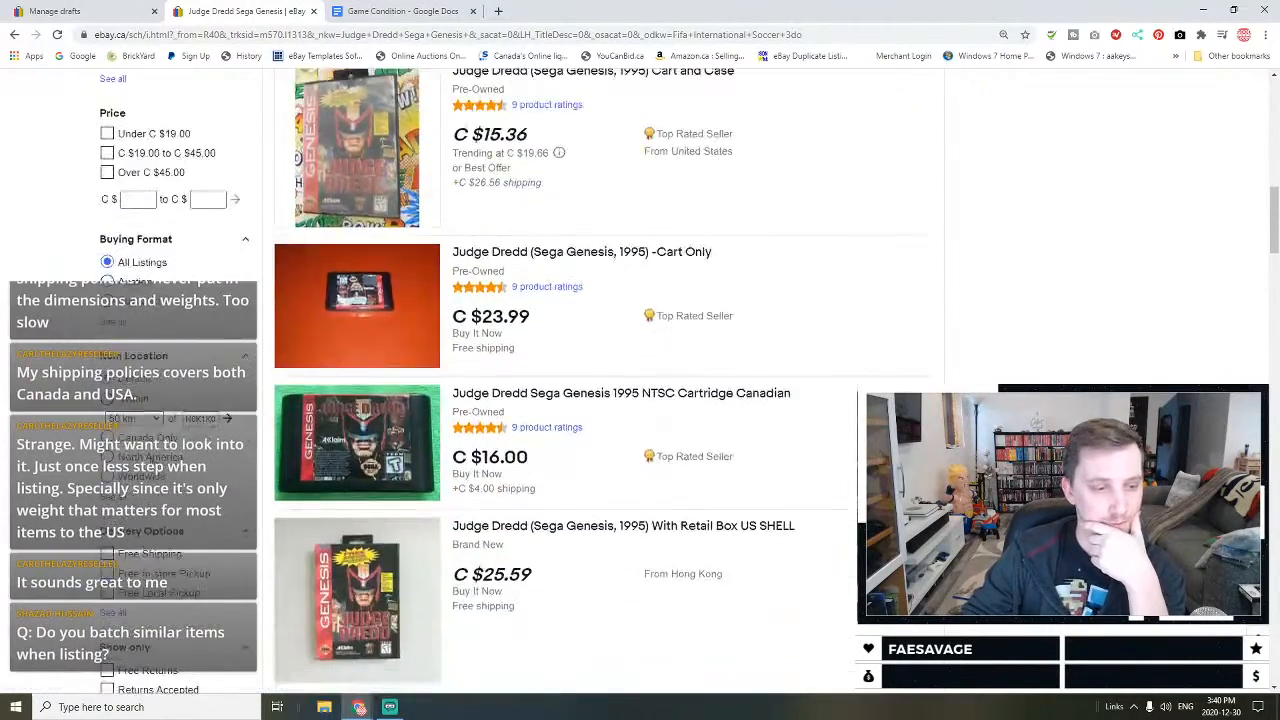
left_click(183, 601)
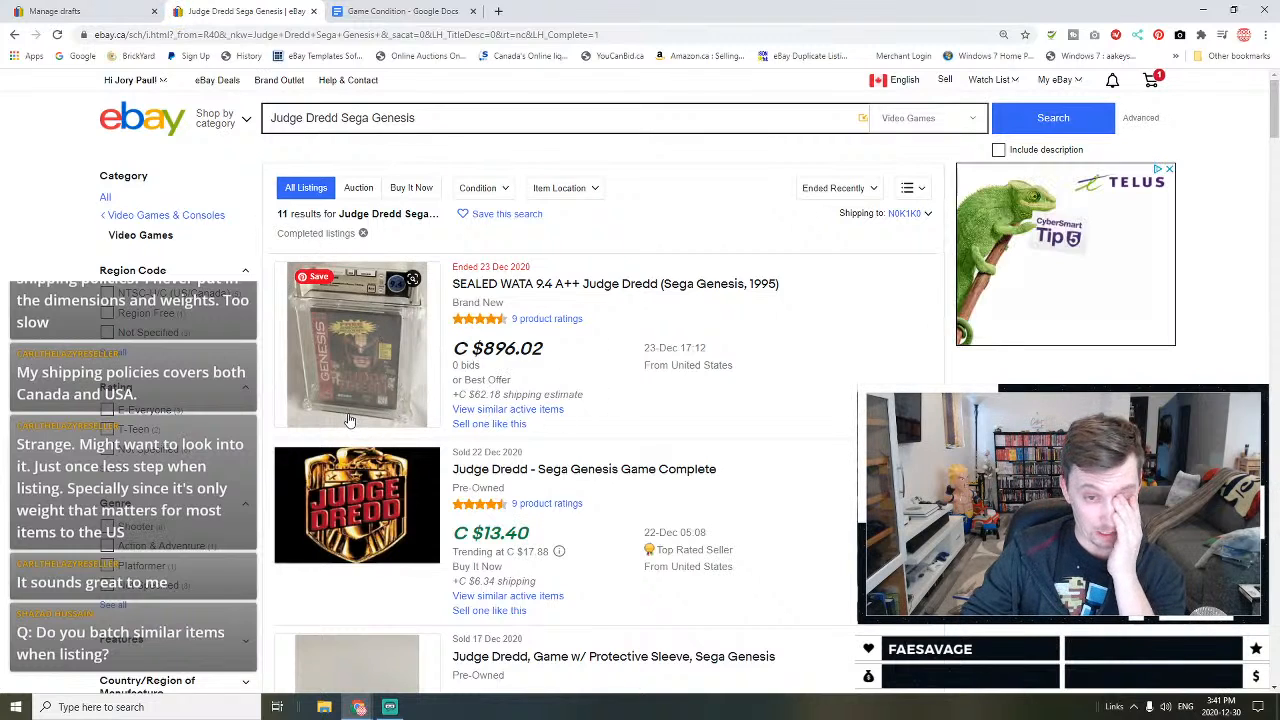
scroll(268, 295, "down", 1)
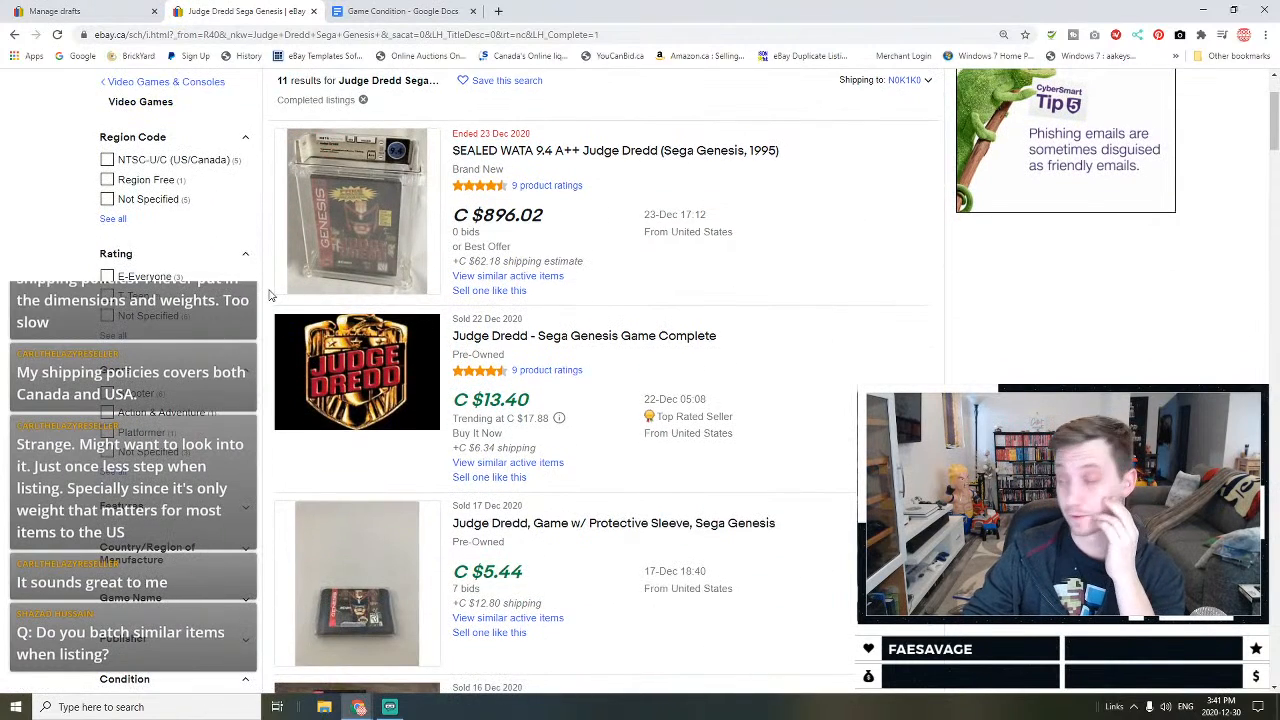
scroll(817, 214, "down", 2)
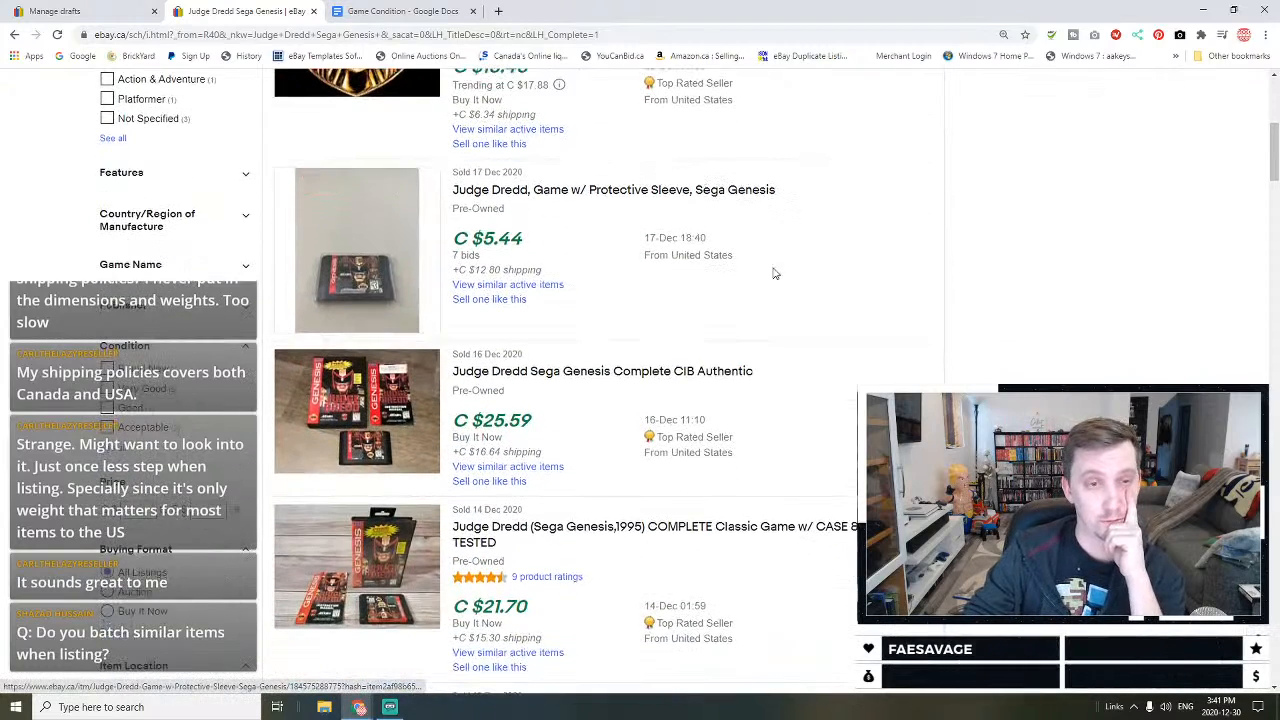
Step: Review the completed Judge Dredd listings, open the 1995 complete copy with case and manual, and copy its title
scroll(797, 283, "down", 2)
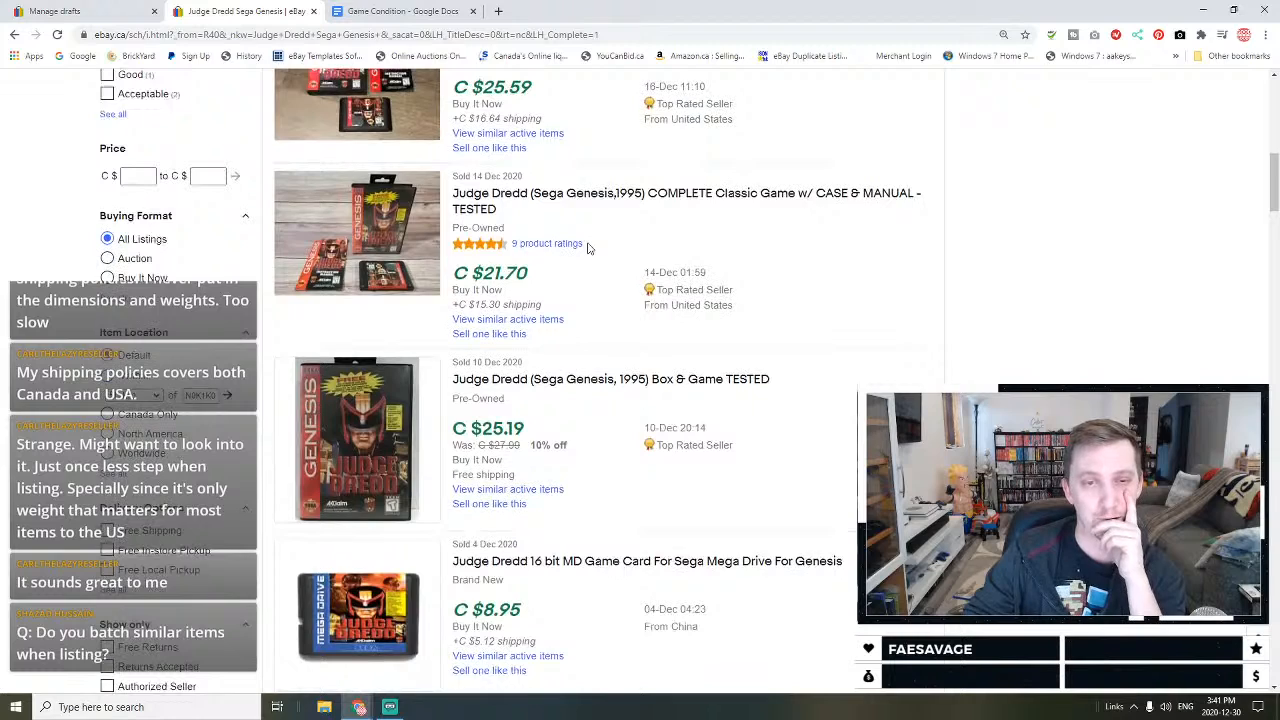
scroll(588, 248, "down", 1)
scroll(588, 248, "up", 3)
scroll(588, 248, "up", 1)
left_click(575, 393)
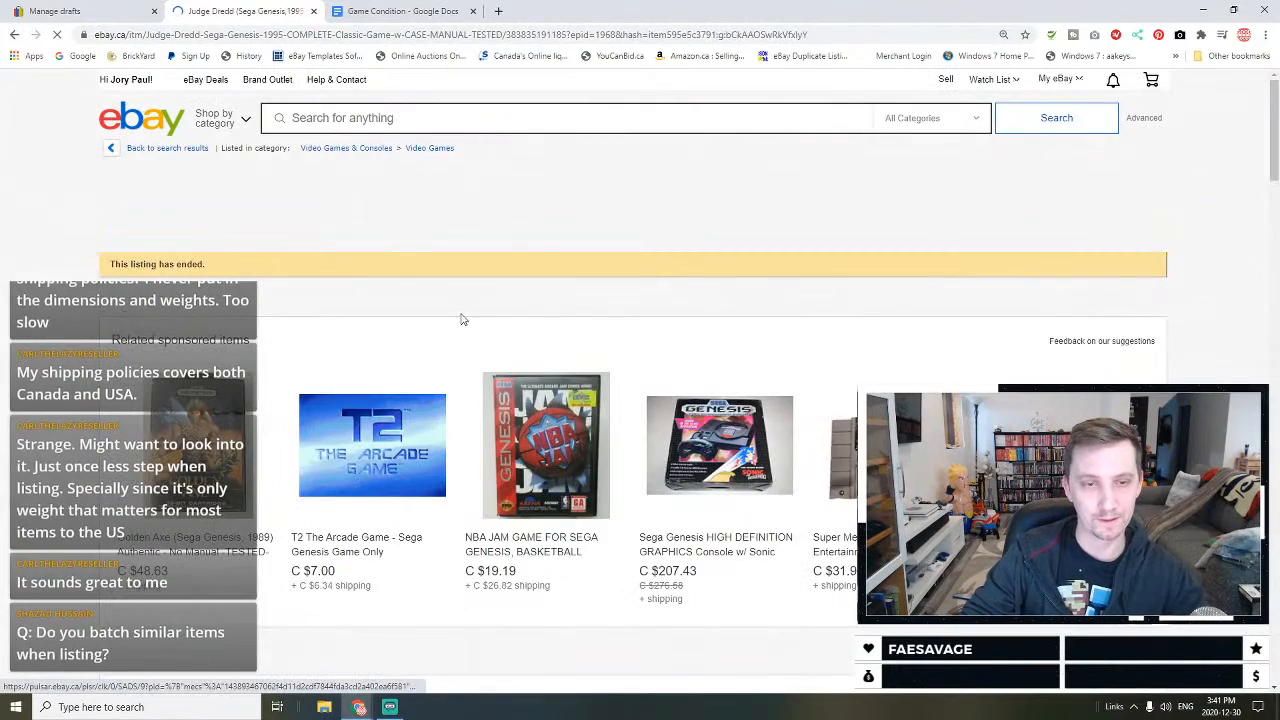
scroll(457, 320, "down", 5)
triple_click(588, 444)
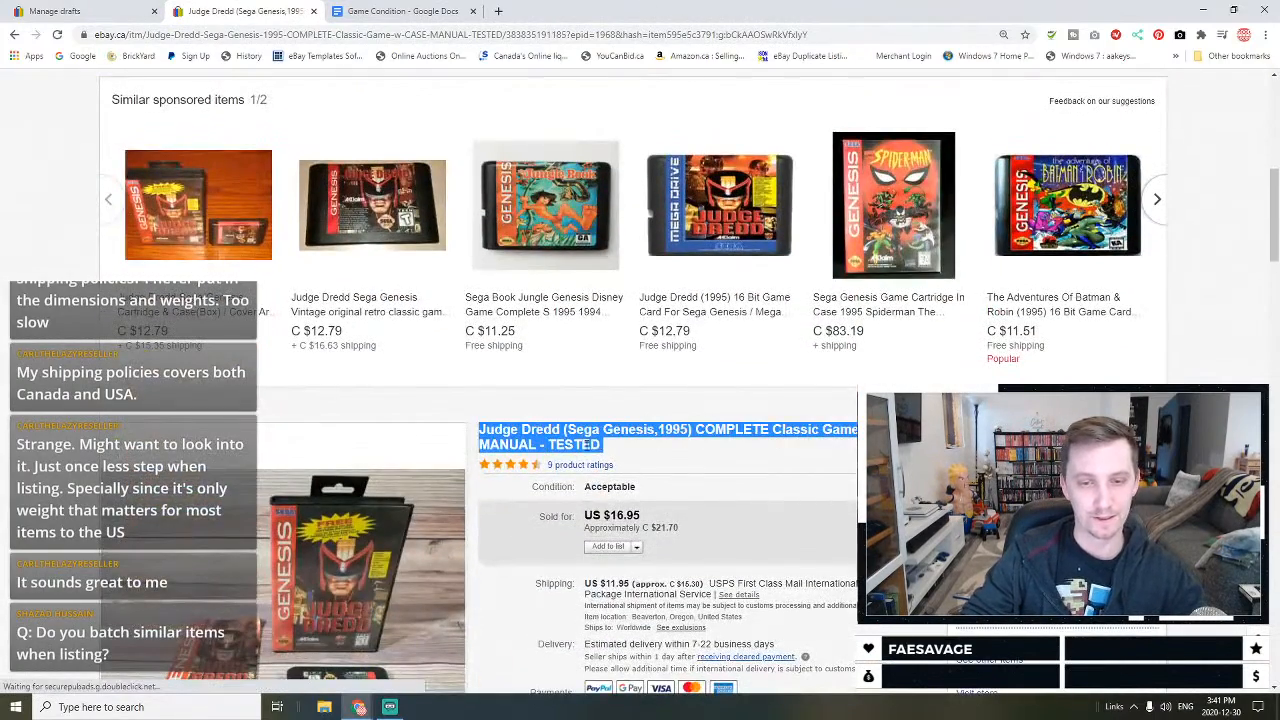
Step: Create a new single listing from the title "Judge Dredd (Sega Genesis,1995) COMPLETE Classic Game w/ CASE & MANUAL - TESTED"
left_click(20, 11)
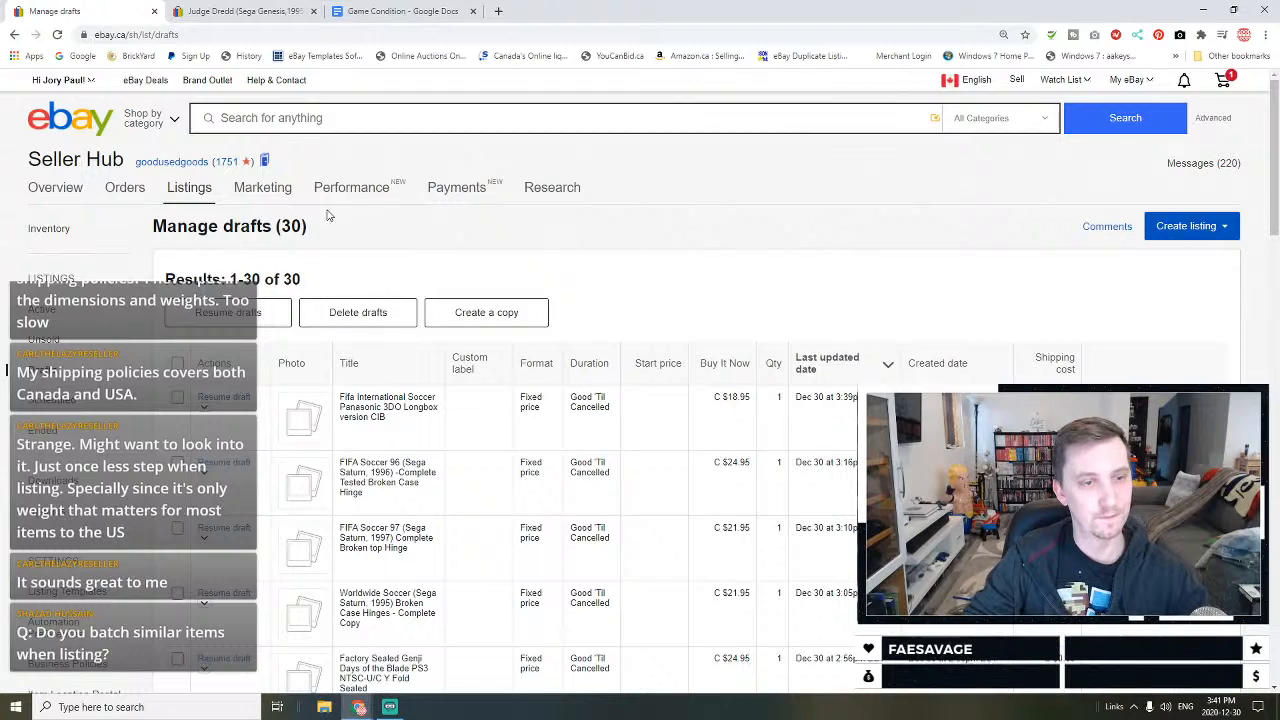
left_click(1180, 225)
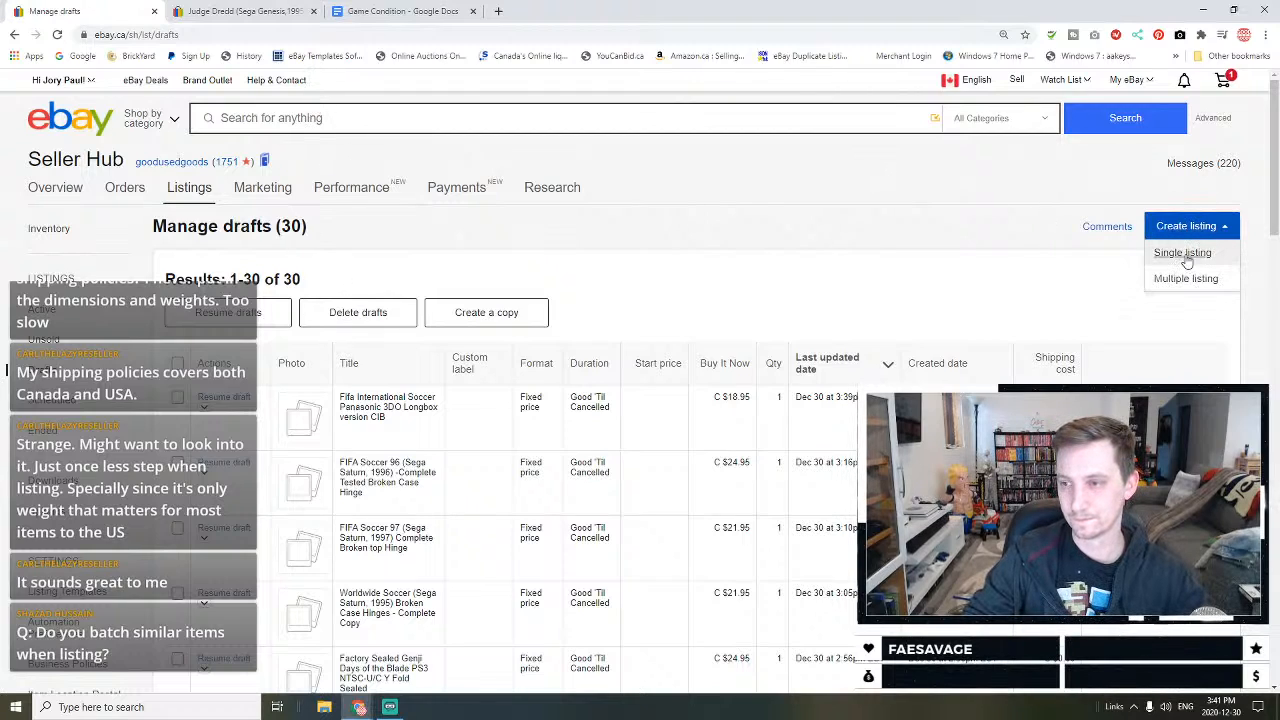
left_click(1170, 258)
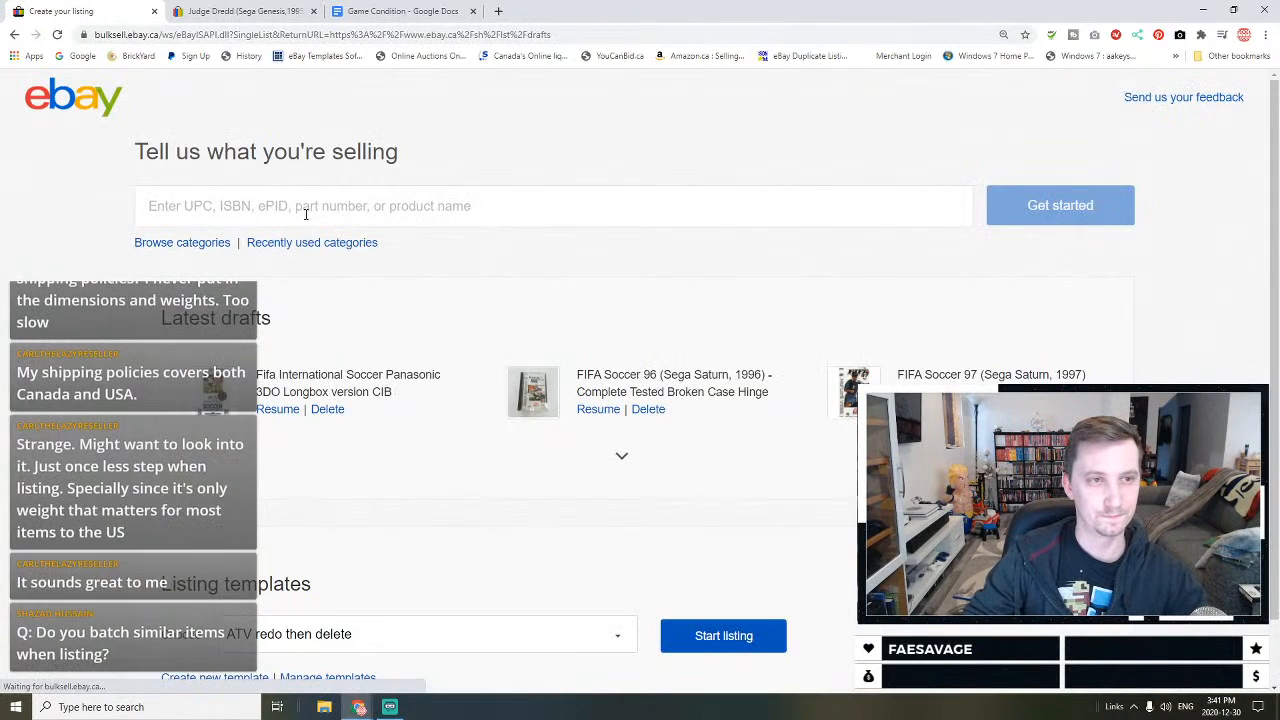
left_click(343, 193)
type("Judge Dredd (Sega Genesis,1995) COMPLETE Classic Game w/ CASE & MANUAL - TESTED")
key("Return")
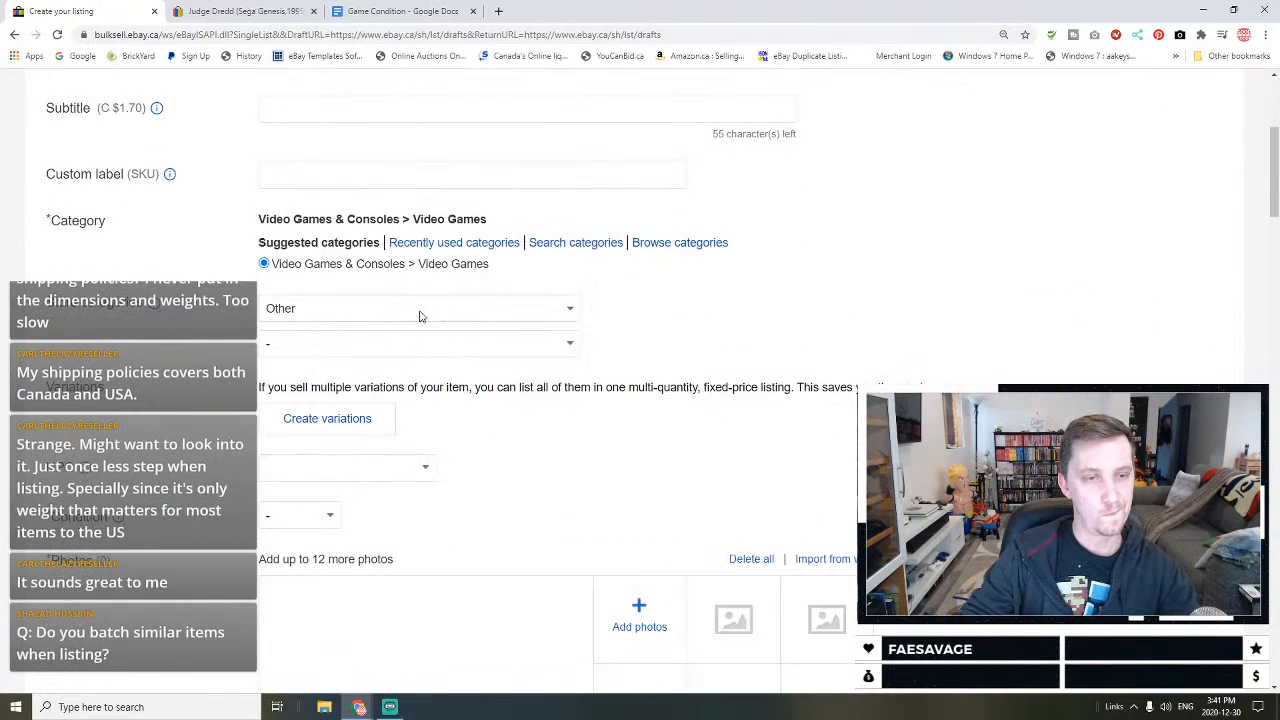
Step: Set the store category to Video Games > Games > Sega Genesis and the item condition to Good
left_click(422, 310)
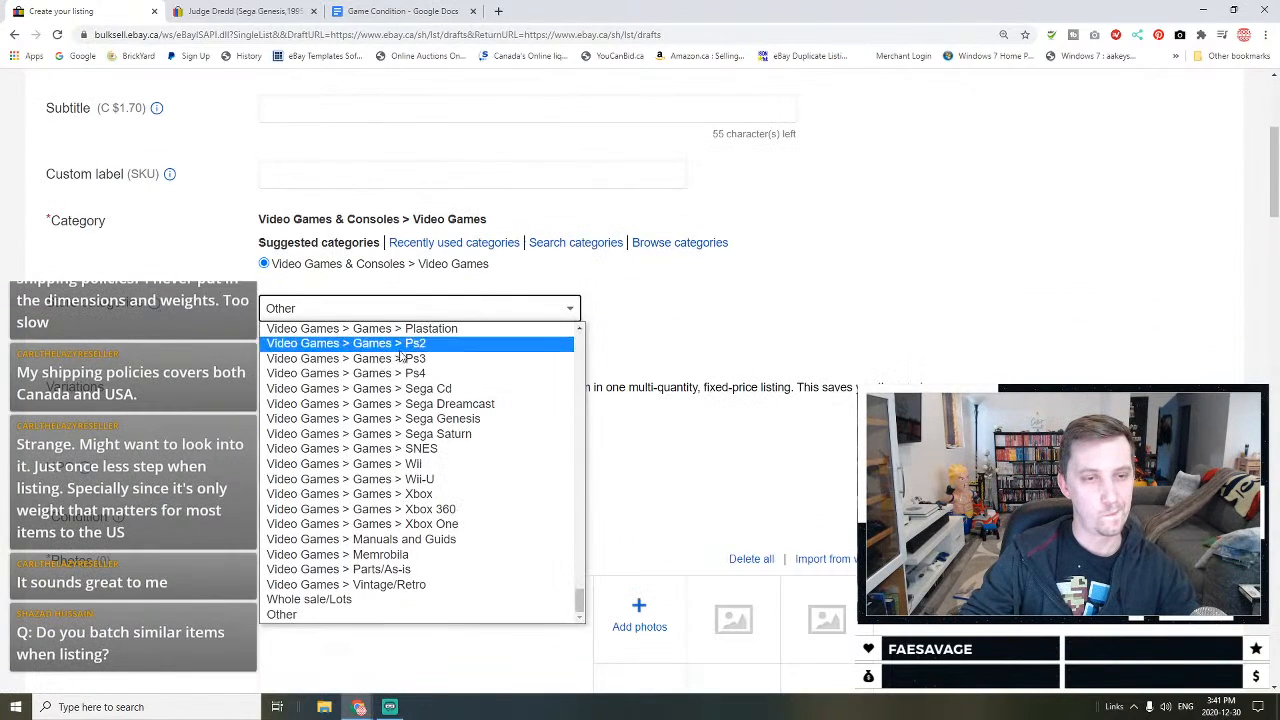
left_click(430, 418)
scroll(330, 330, "down", 2)
left_click(325, 318)
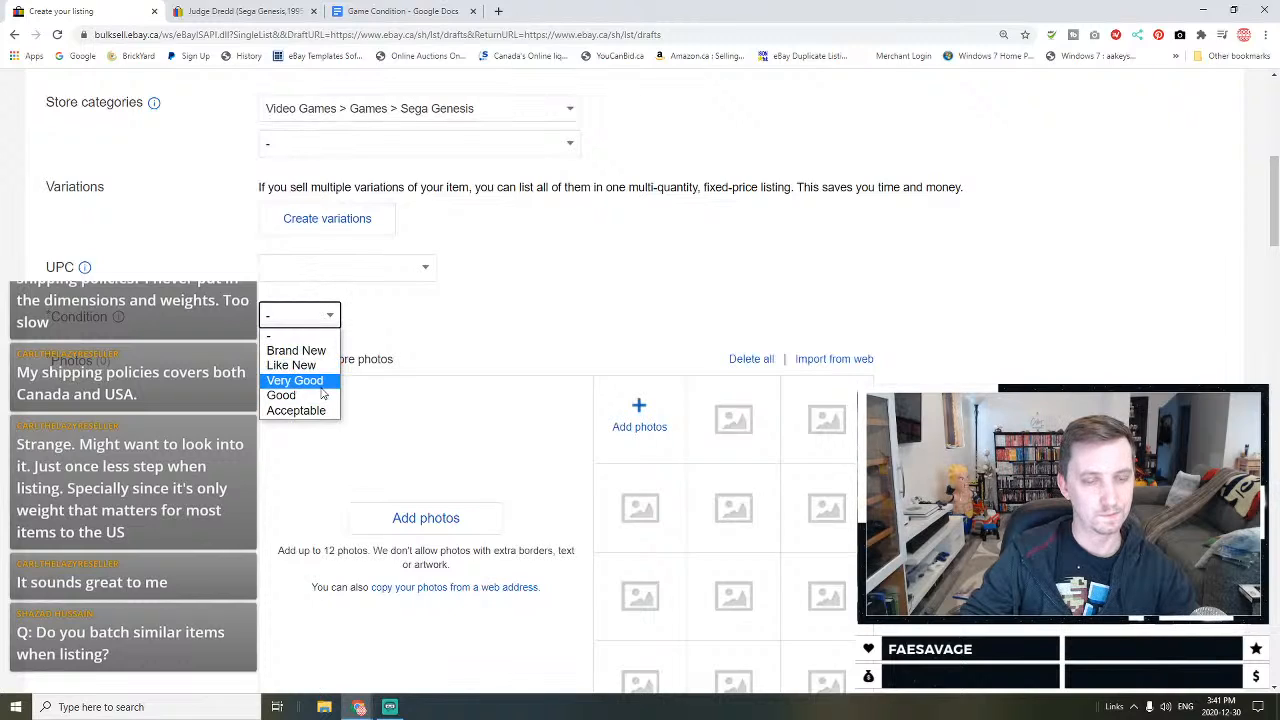
left_click(337, 394)
Step: Describe the condition as "Manual is in very bad shape with a ripped cover. The game case and art are nice. Game has been tested working."
left_click(337, 395)
type("Ma")
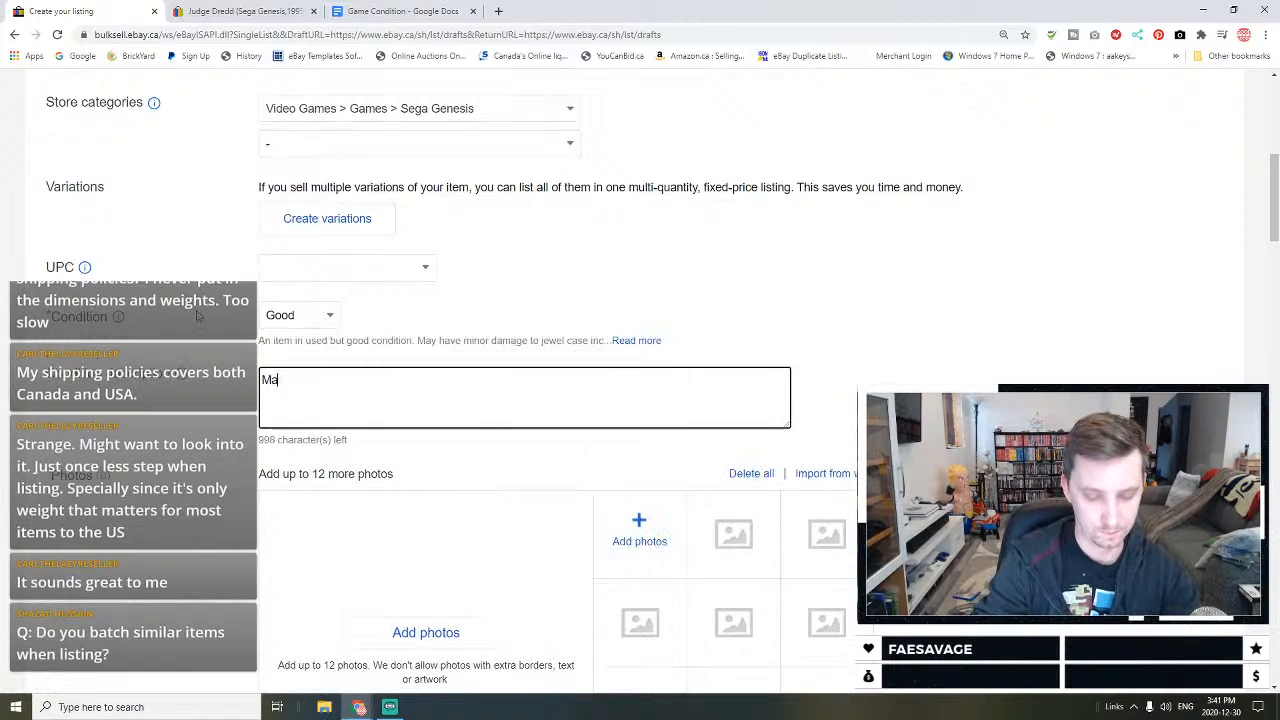
type("nual is in ")
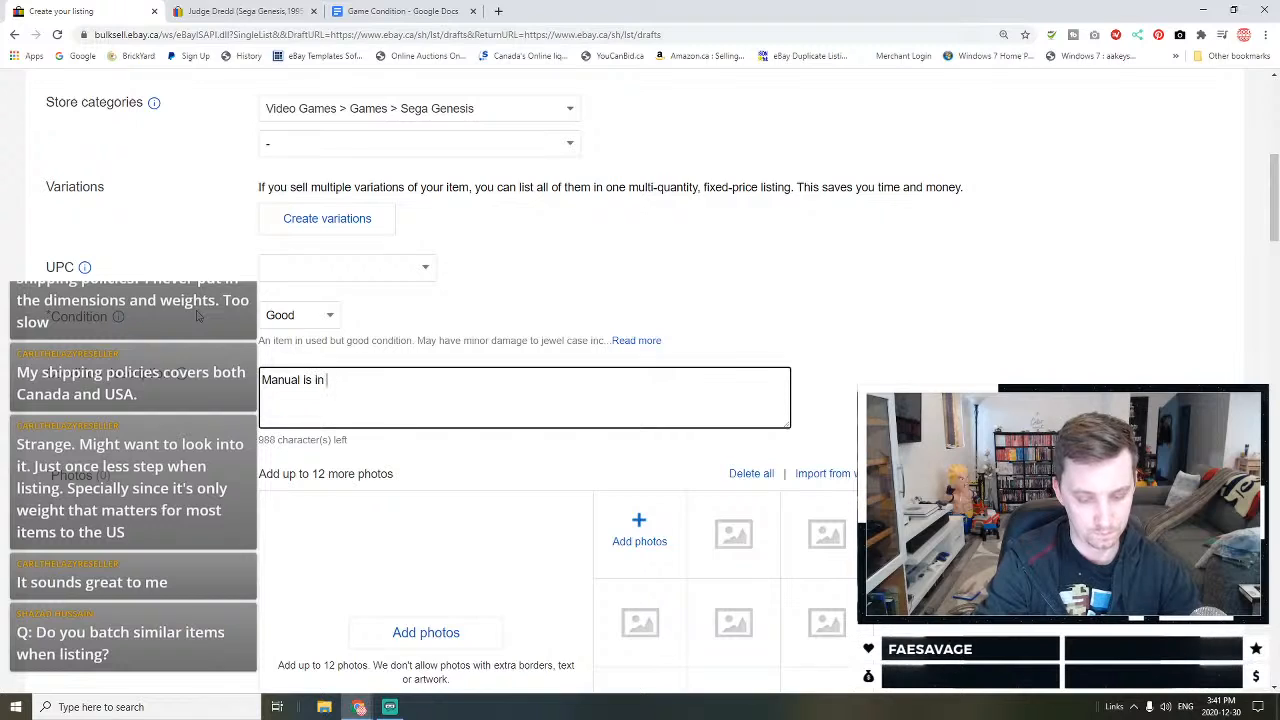
type("very bad shape with a ")
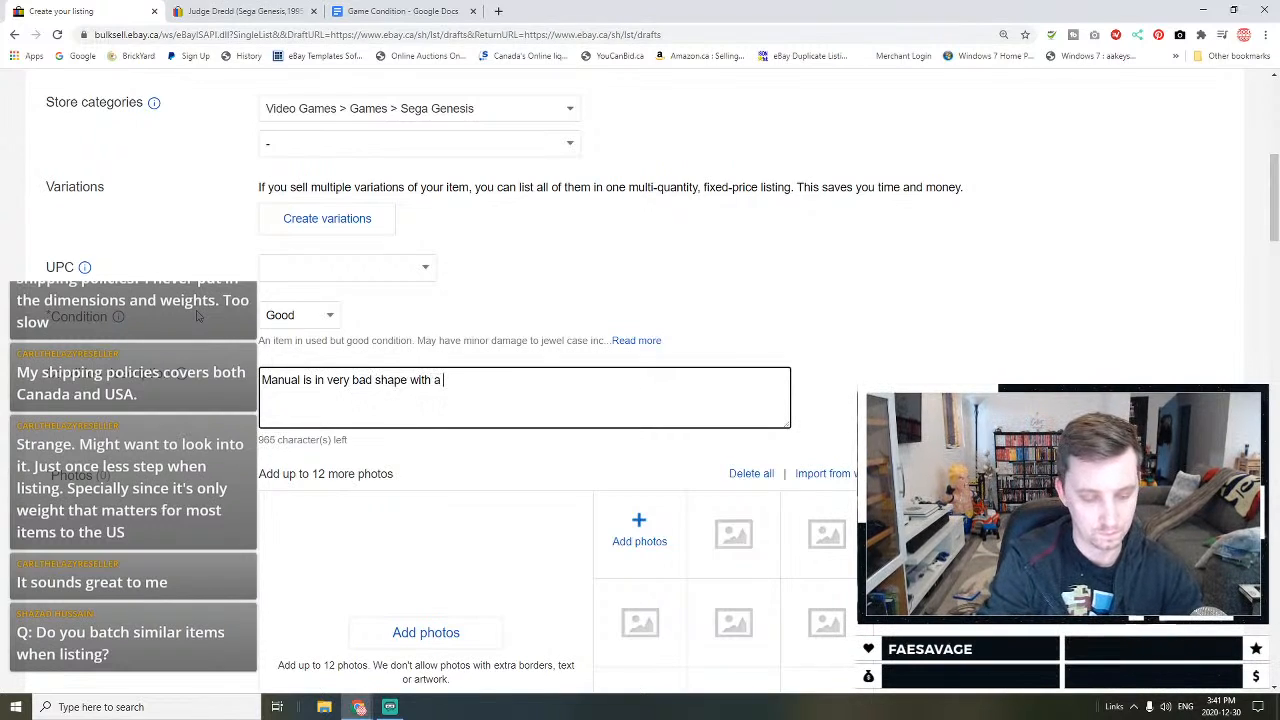
type("ripped cover. The game ca")
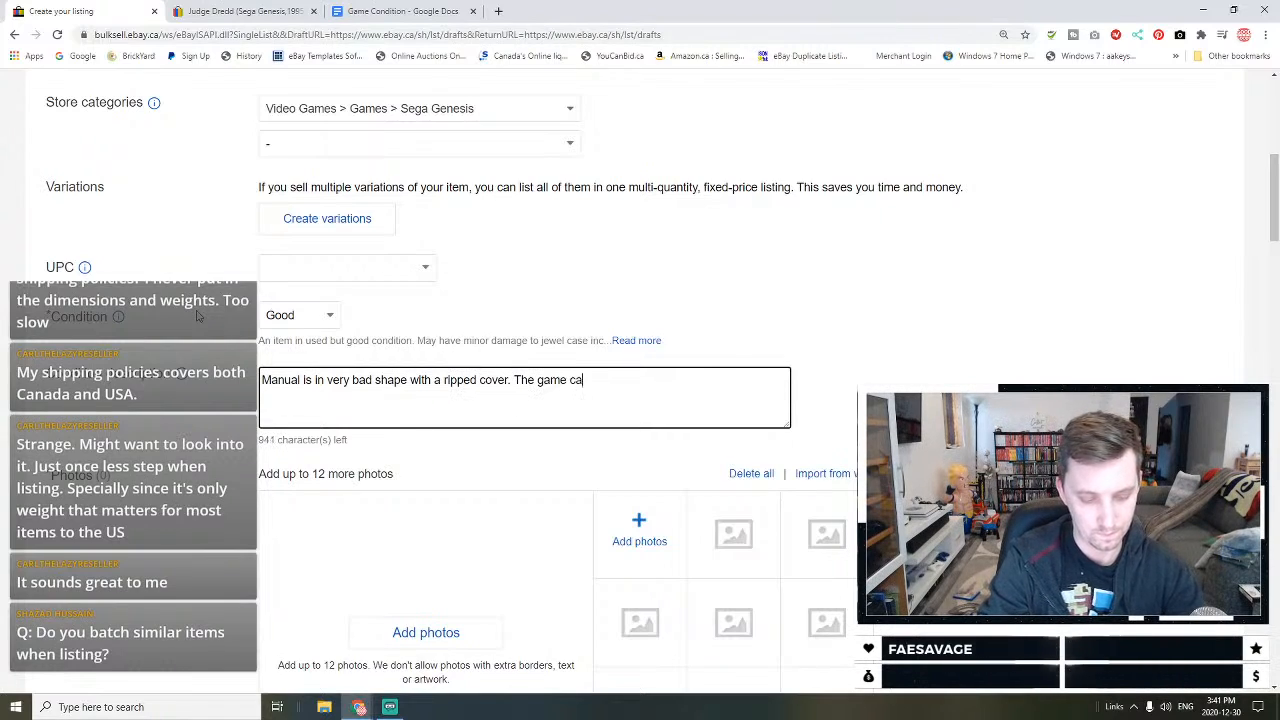
key("BackSpace")
key("BackSpace")
key("BackSpace")
key("BackSpace")
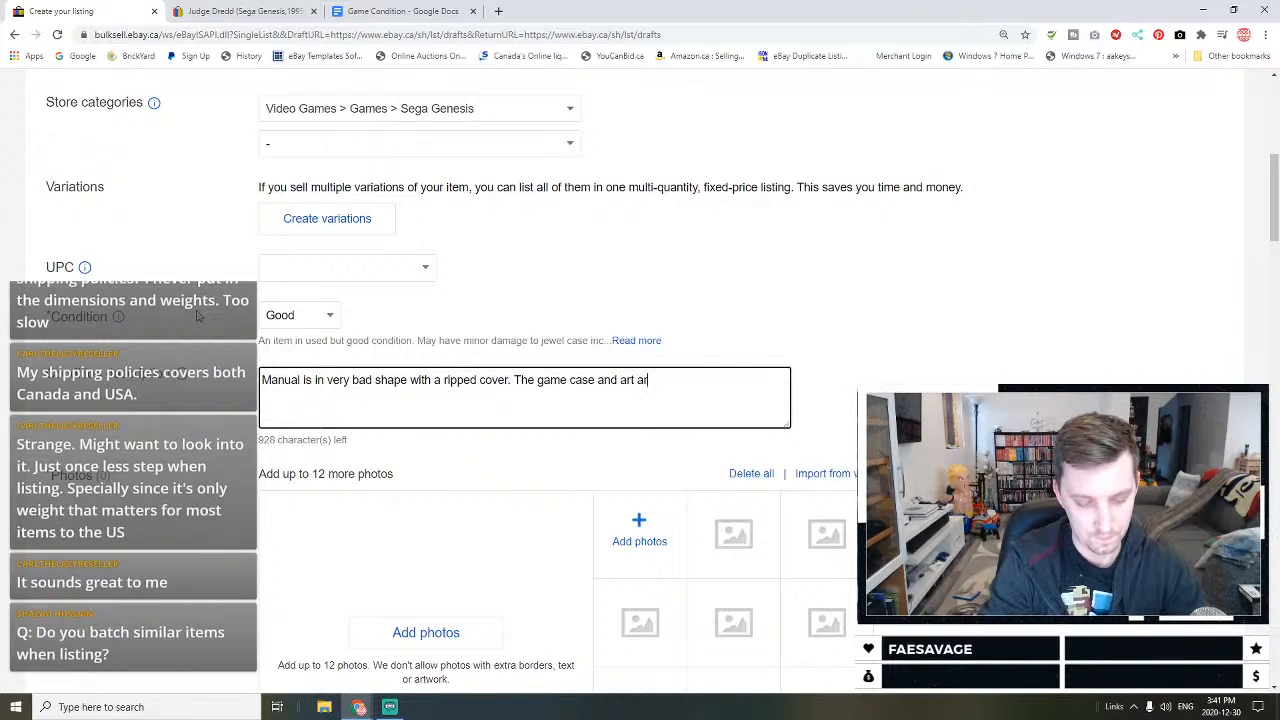
type("me ha")
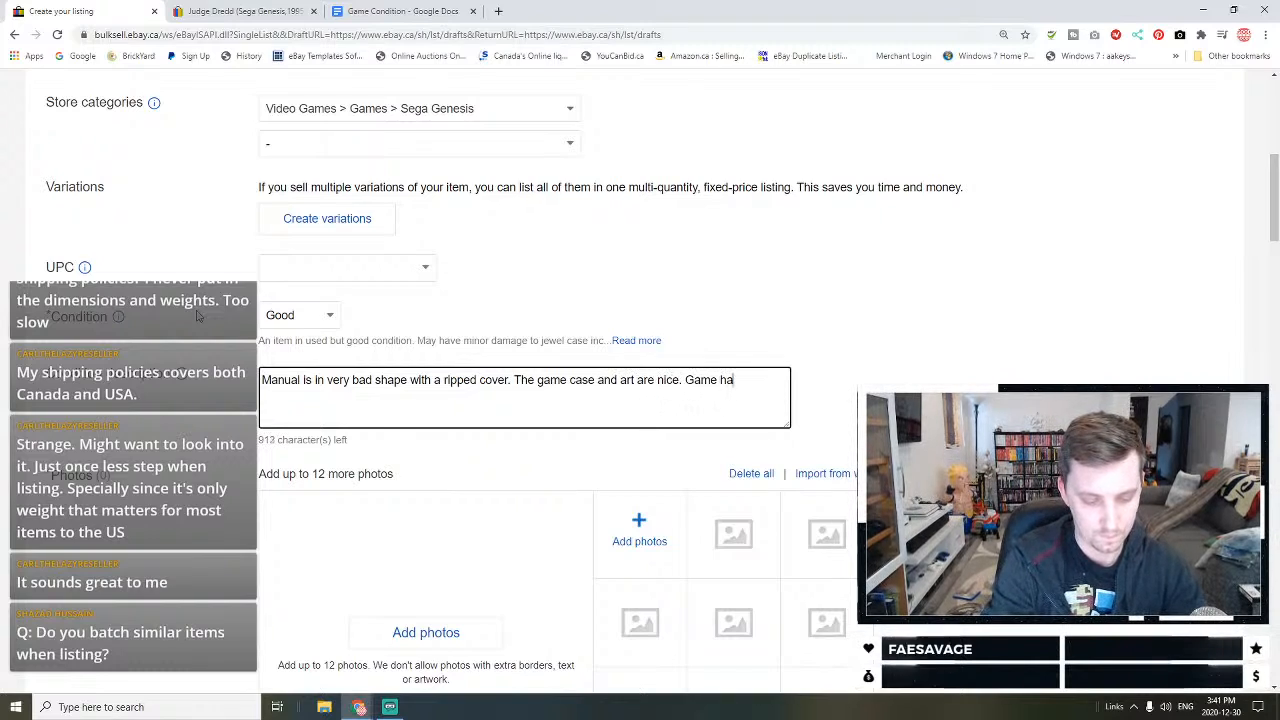
type("s been tested working.")
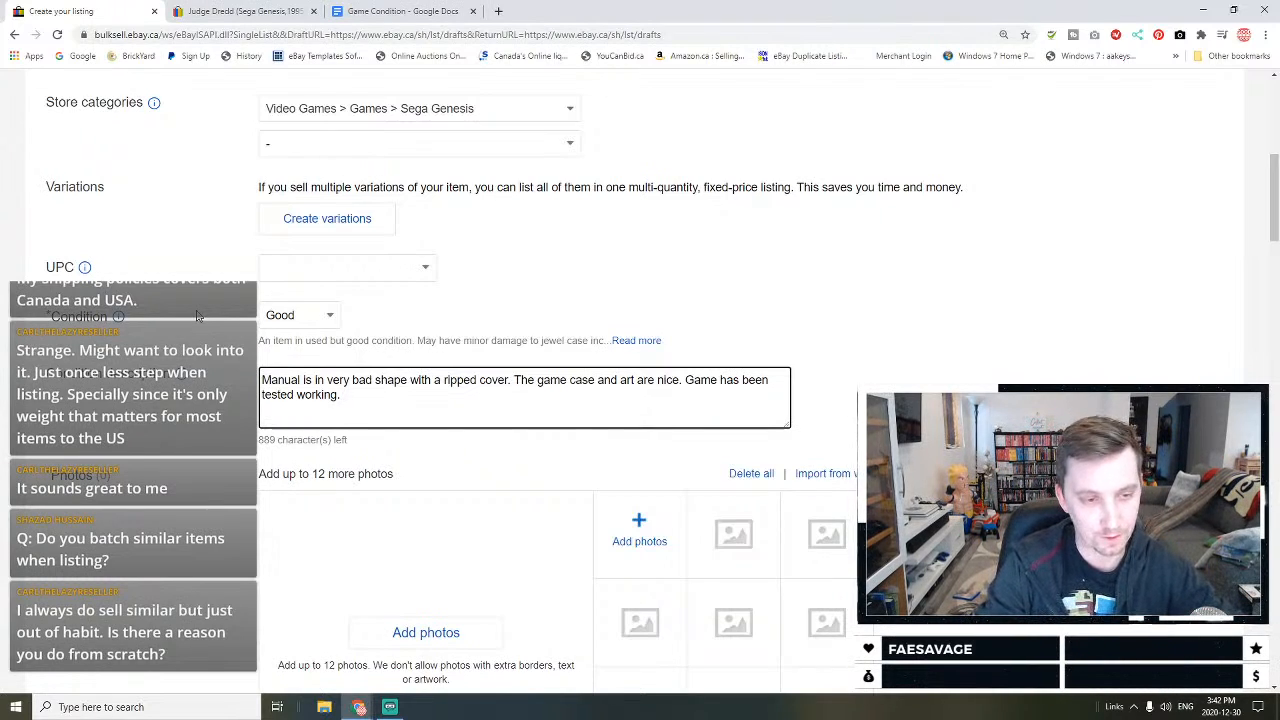
Step: Append "The game cart has a white sticker across the games label. Please see the photos" to the condition description and copy all its text
type("The game")
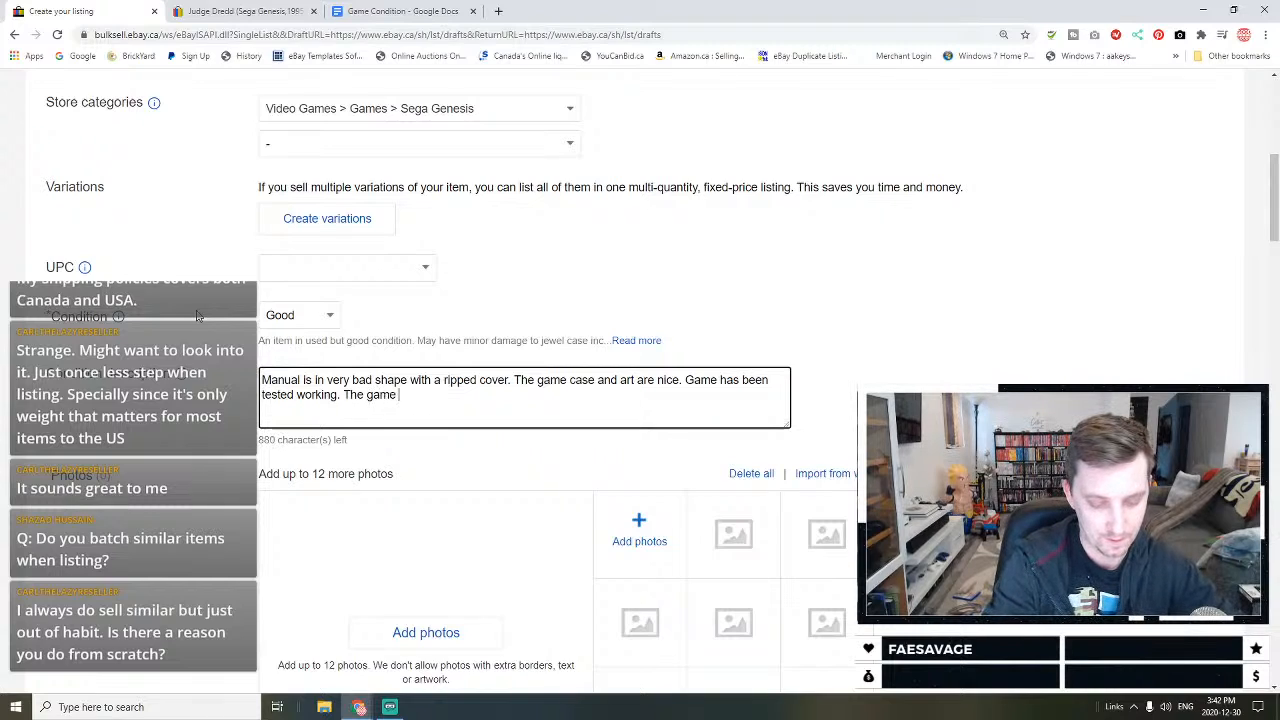
type(" cart has a white stic")
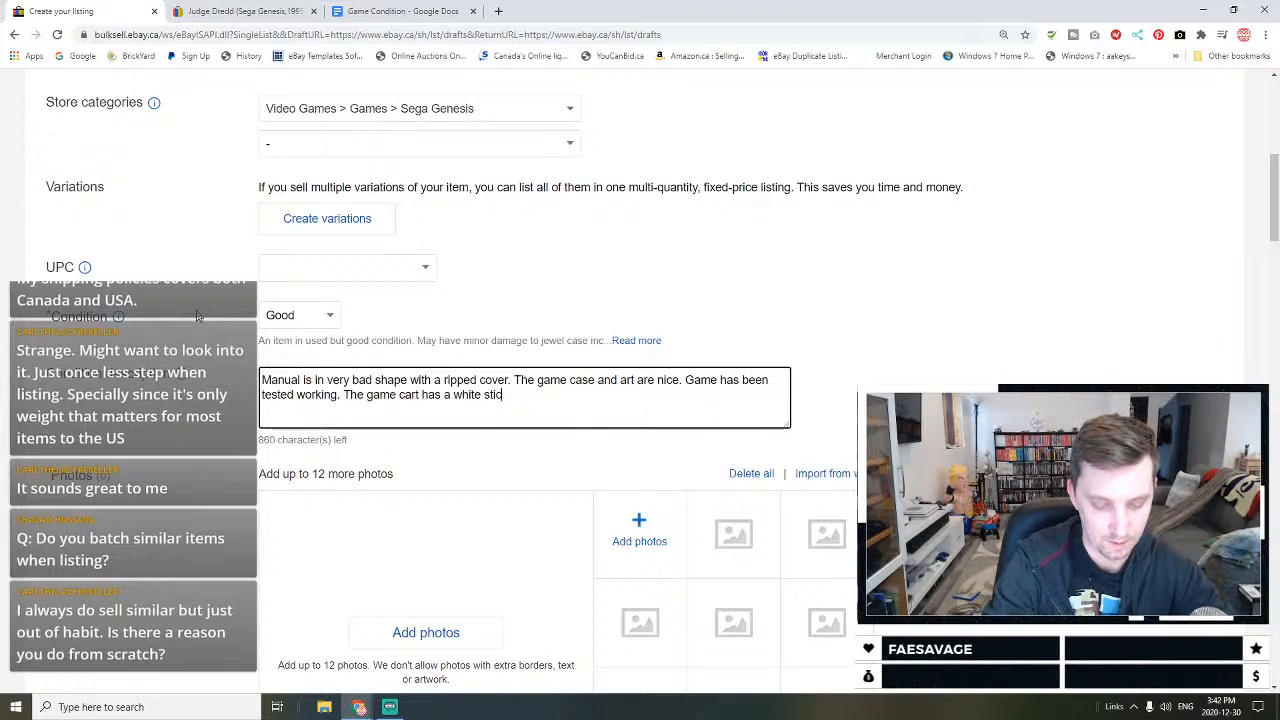
type("ker acro")
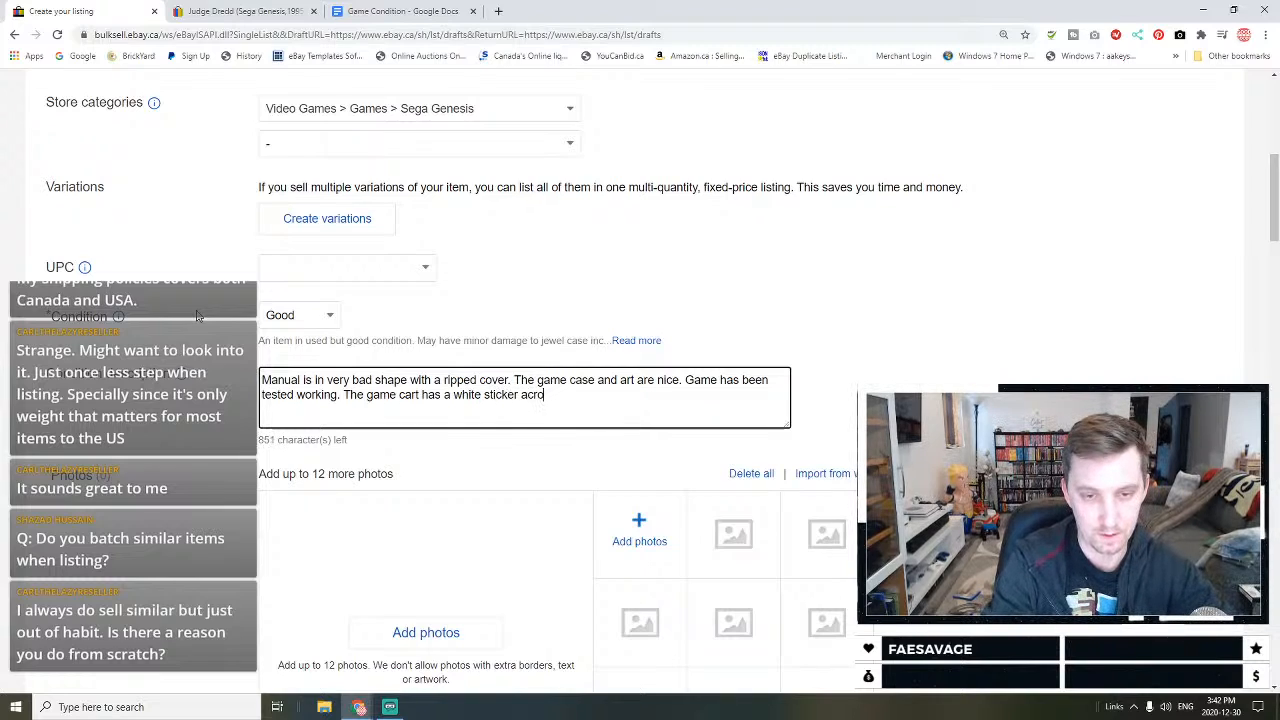
type("ss the games labe")
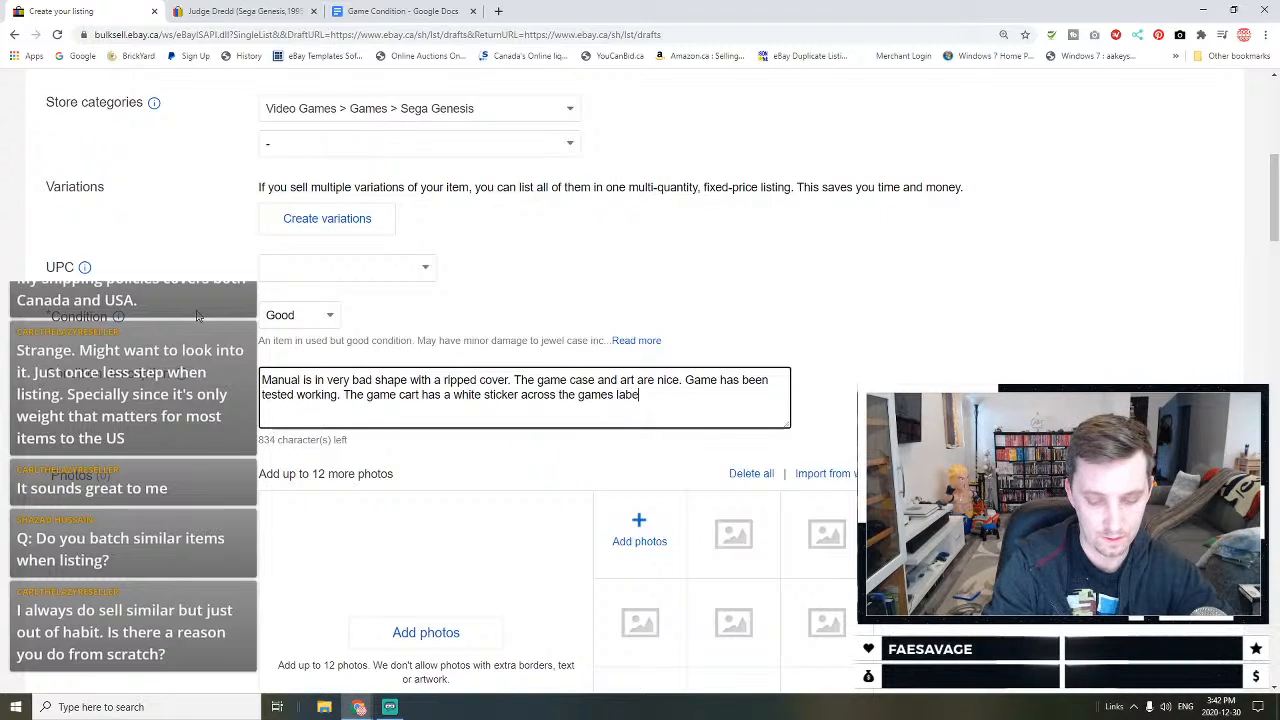
type("l. Please")
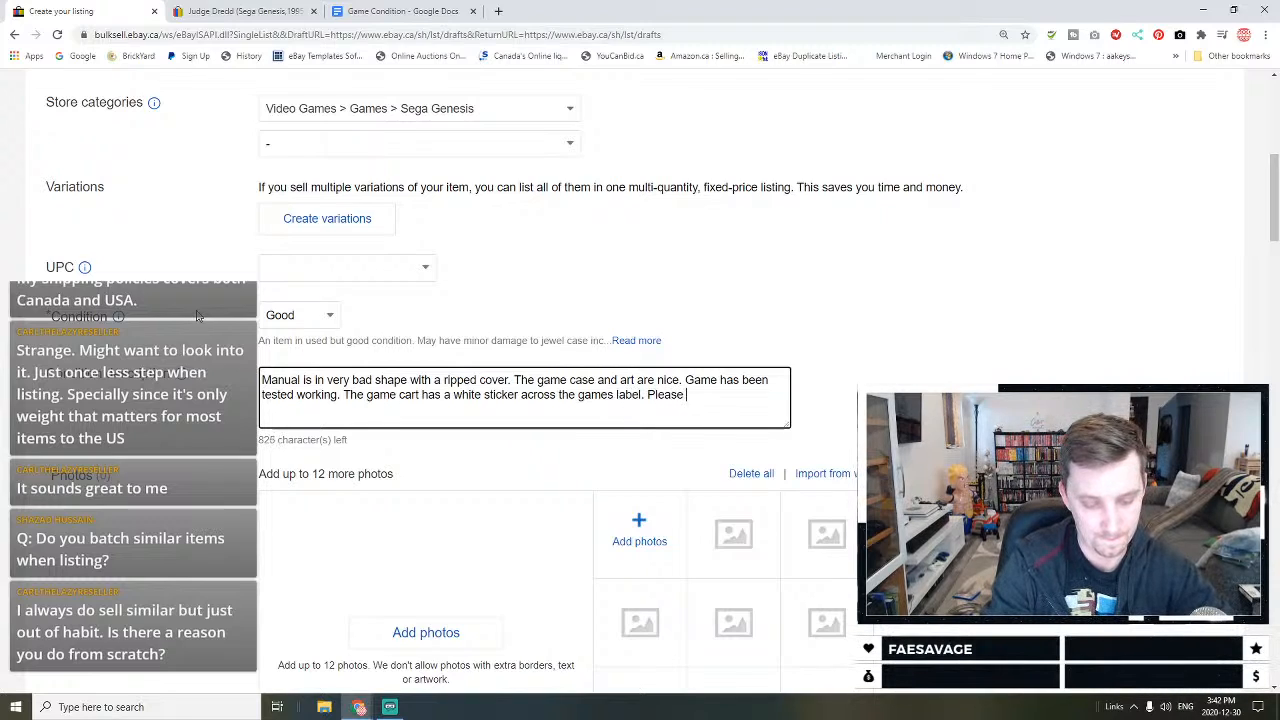
type(" see the photos")
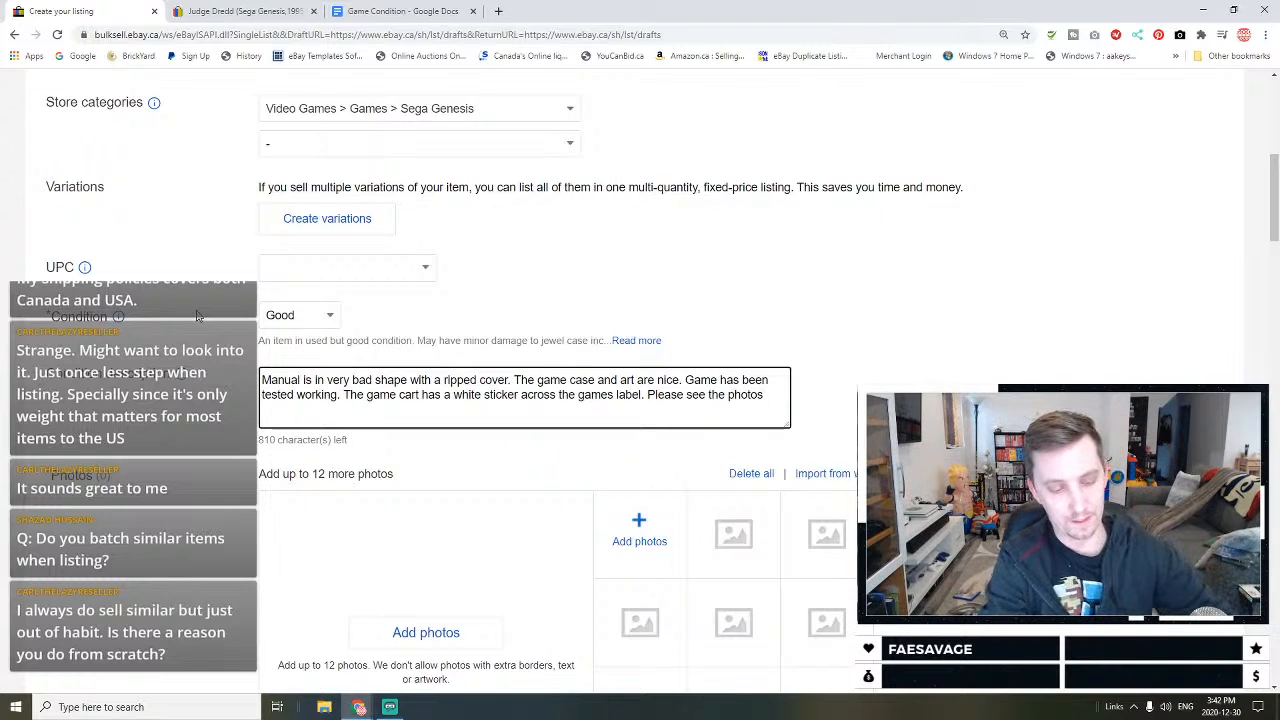
key("ctrl+a")
key("ctrl+c")
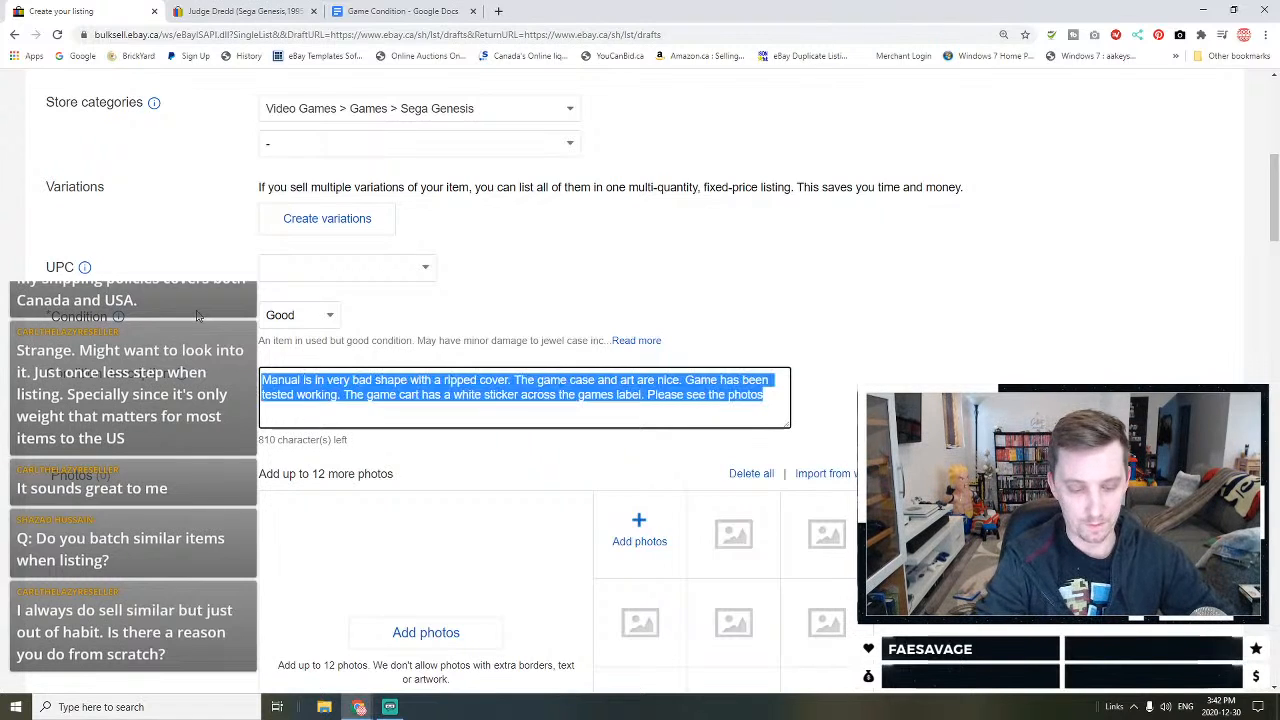
Step: Fill in the item specifics with publisher Acclaim, genre Shooter, region code NTSC-U/C (US/Canada) and rating T-Teen
scroll(214, 329, "down", 4)
scroll(214, 329, "down", 5)
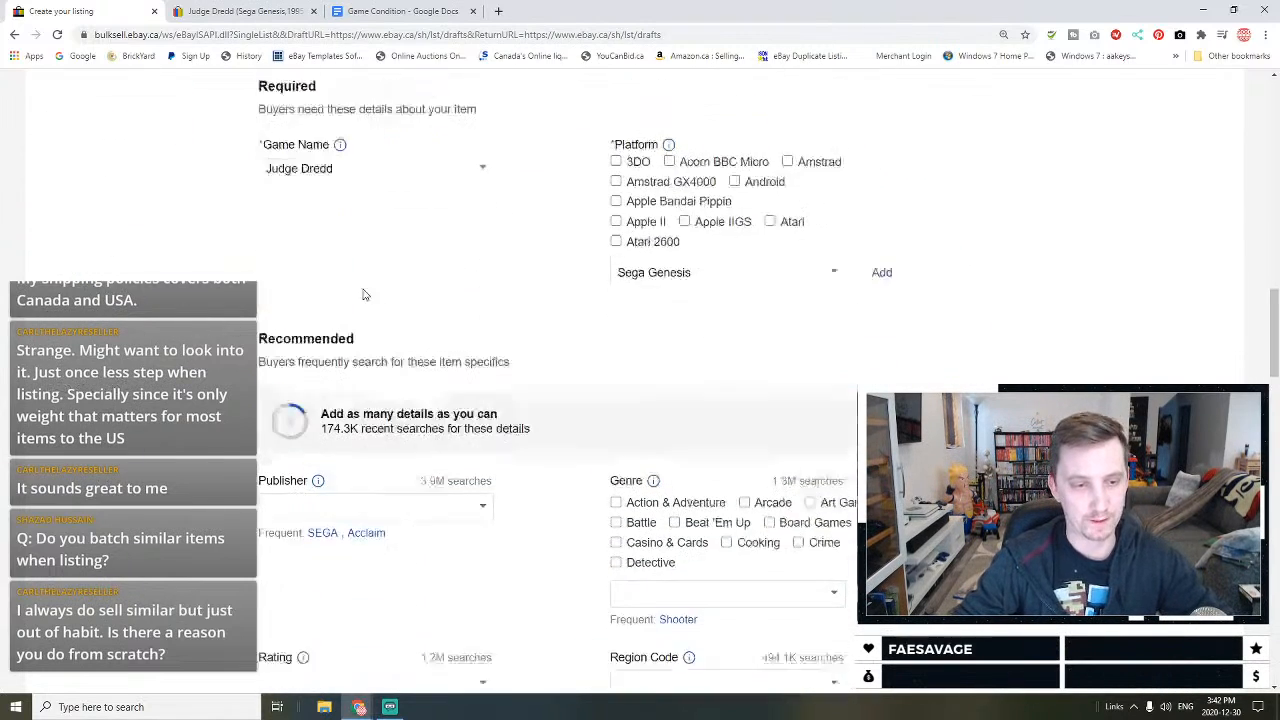
scroll(400, 360, "down", 1)
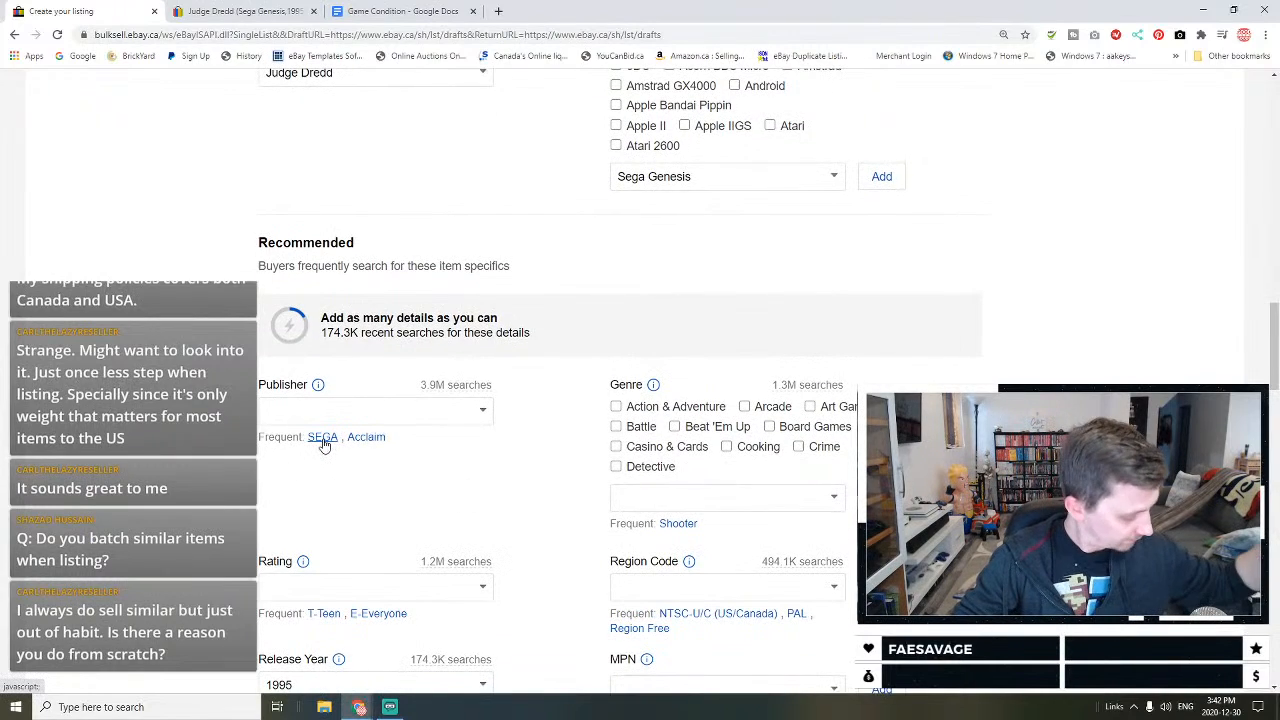
left_click(378, 438)
left_click(678, 523)
left_click(697, 594)
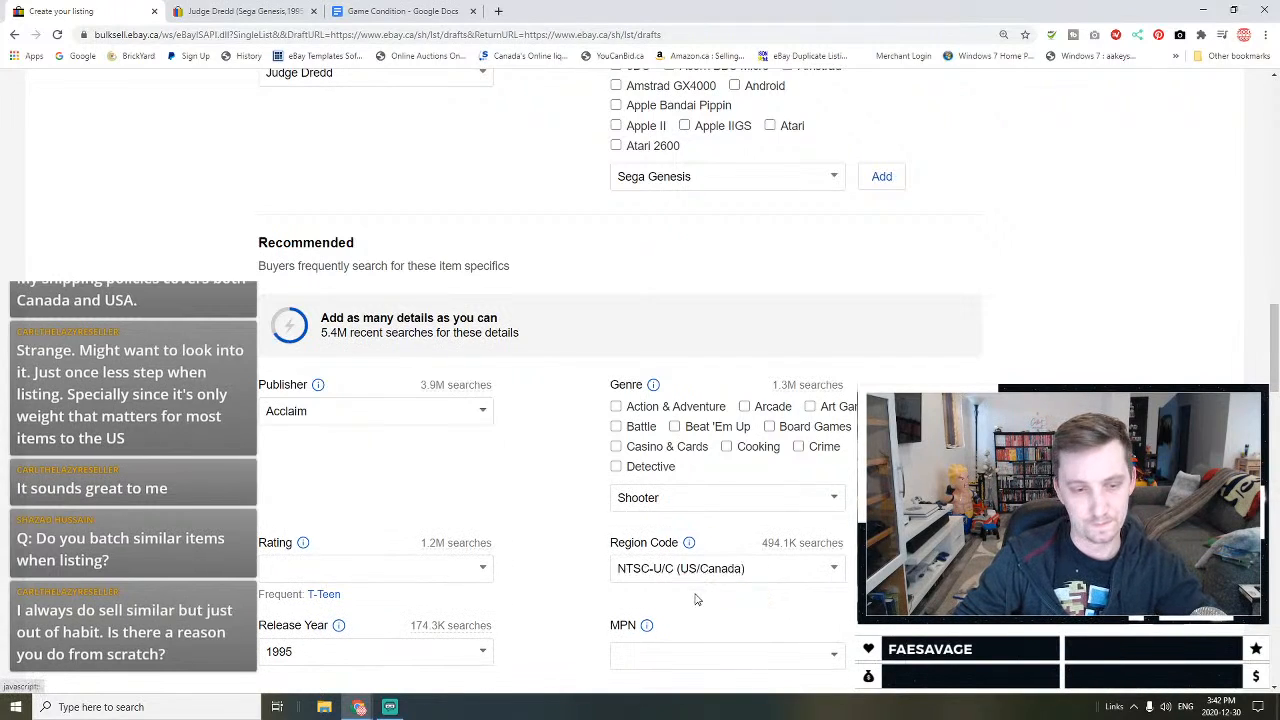
scroll(371, 366, "down", 3)
left_click(322, 331)
Step: Paste the copied condition text into the item description
scroll(381, 418, "down", 3)
scroll(381, 418, "down", 2)
left_click(406, 452)
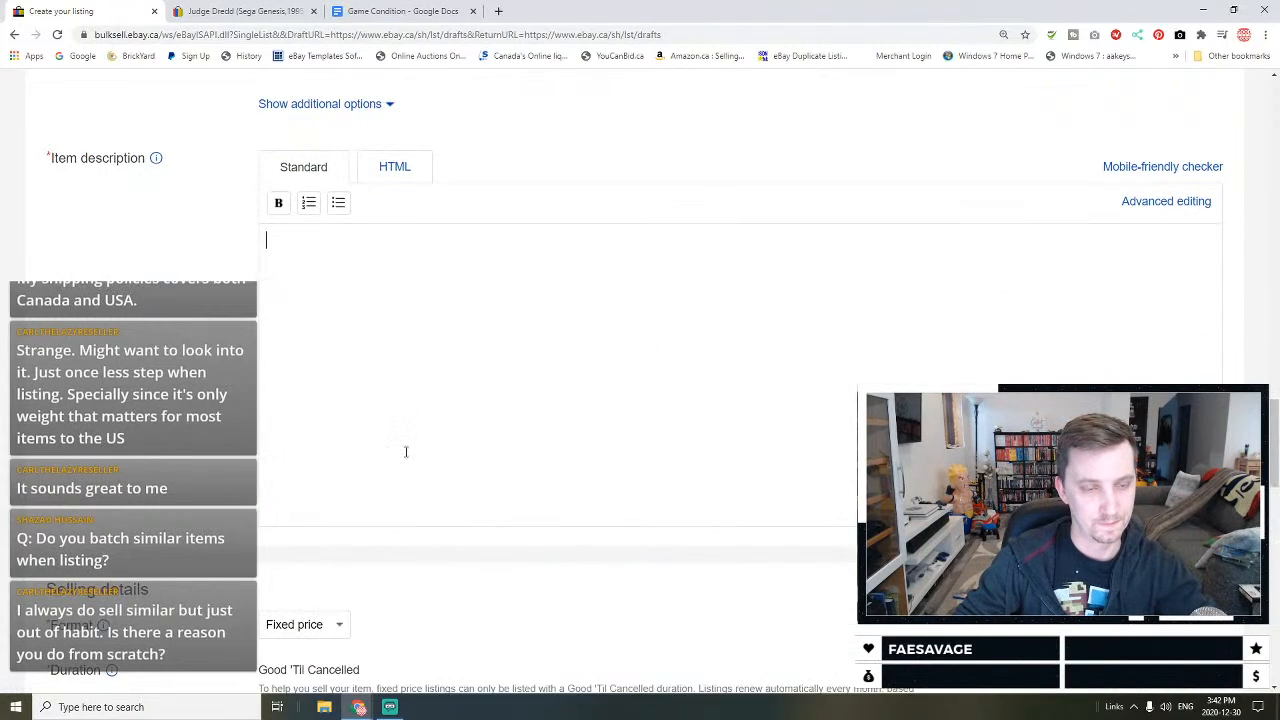
key("ctrl+v")
Step: Set the Buy It Now price to C $19.95 and let buyers make offers
scroll(409, 457, "down", 5)
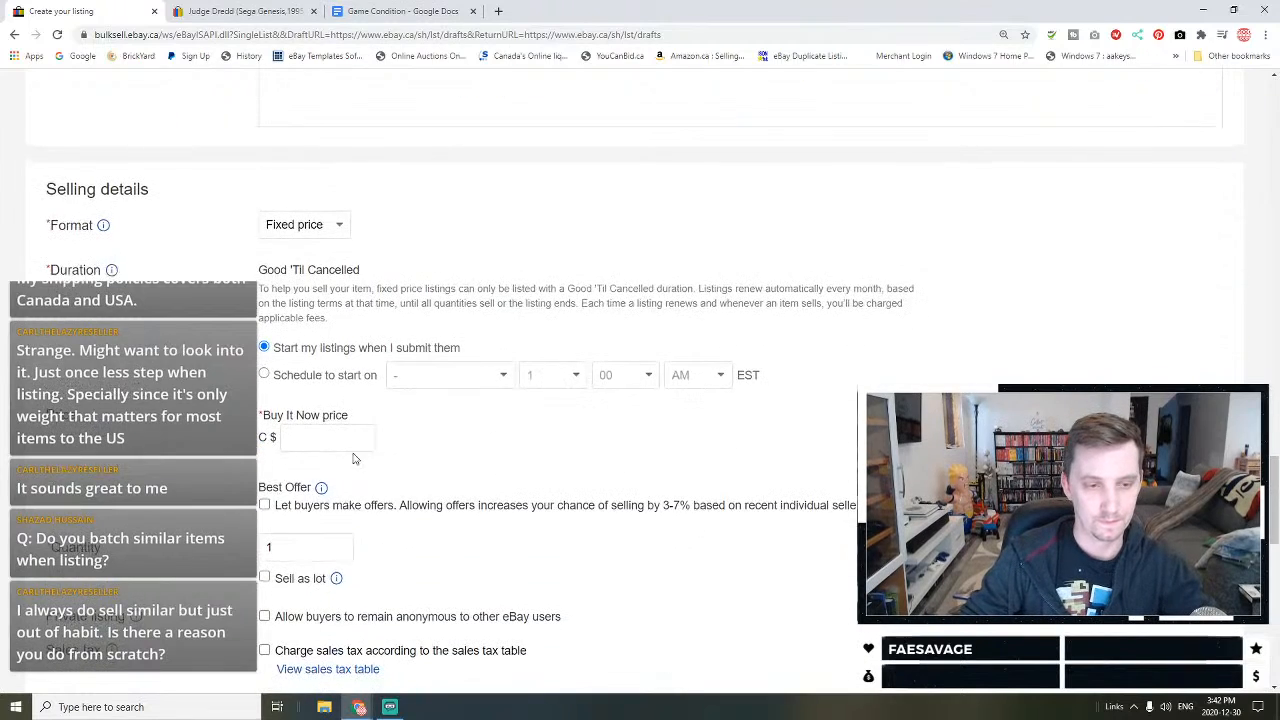
left_click(360, 438)
type("19.95")
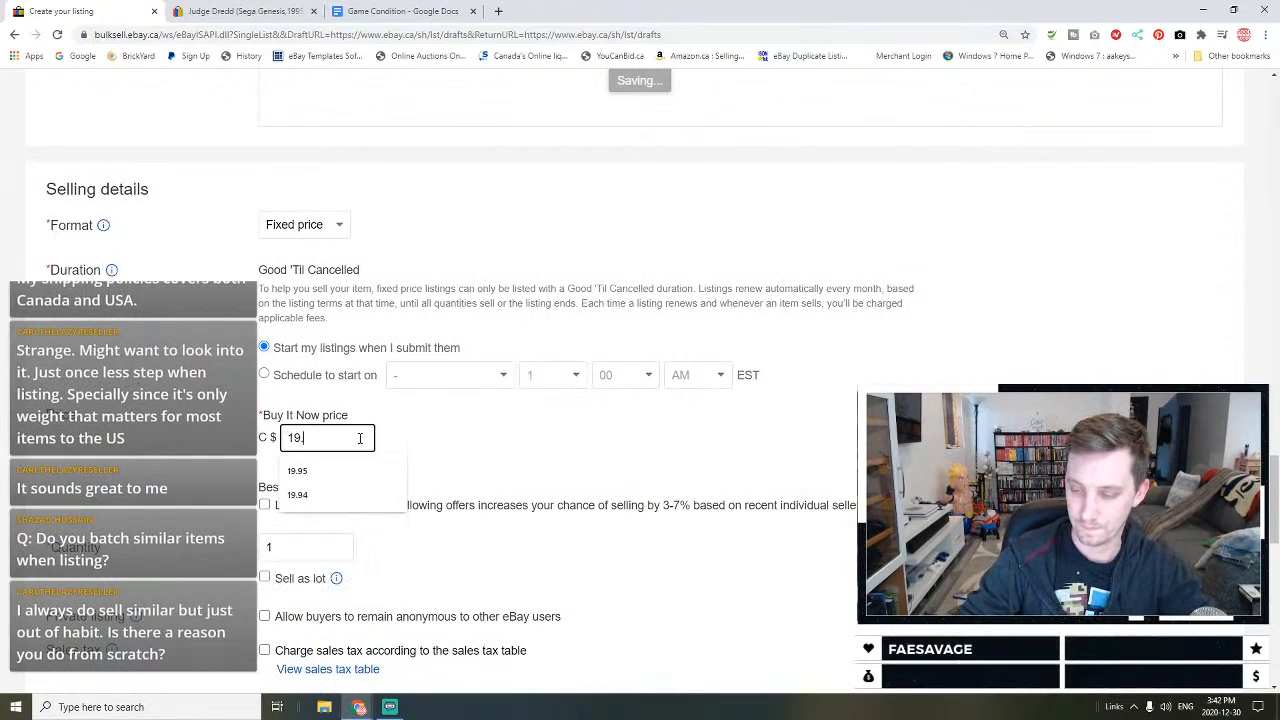
left_click(264, 504)
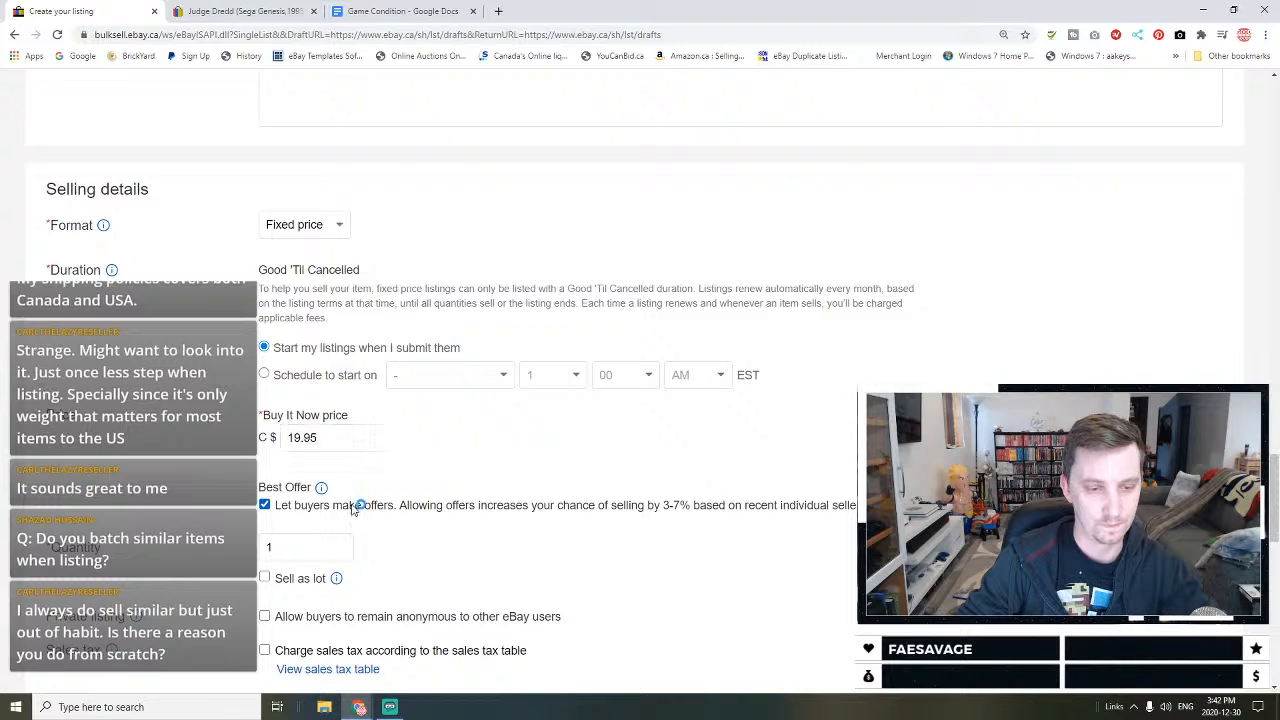
Step: Set the shipping policy to Rate Table Shipping 8x6x4 box
scroll(355, 518, "down", 4)
left_click(358, 384)
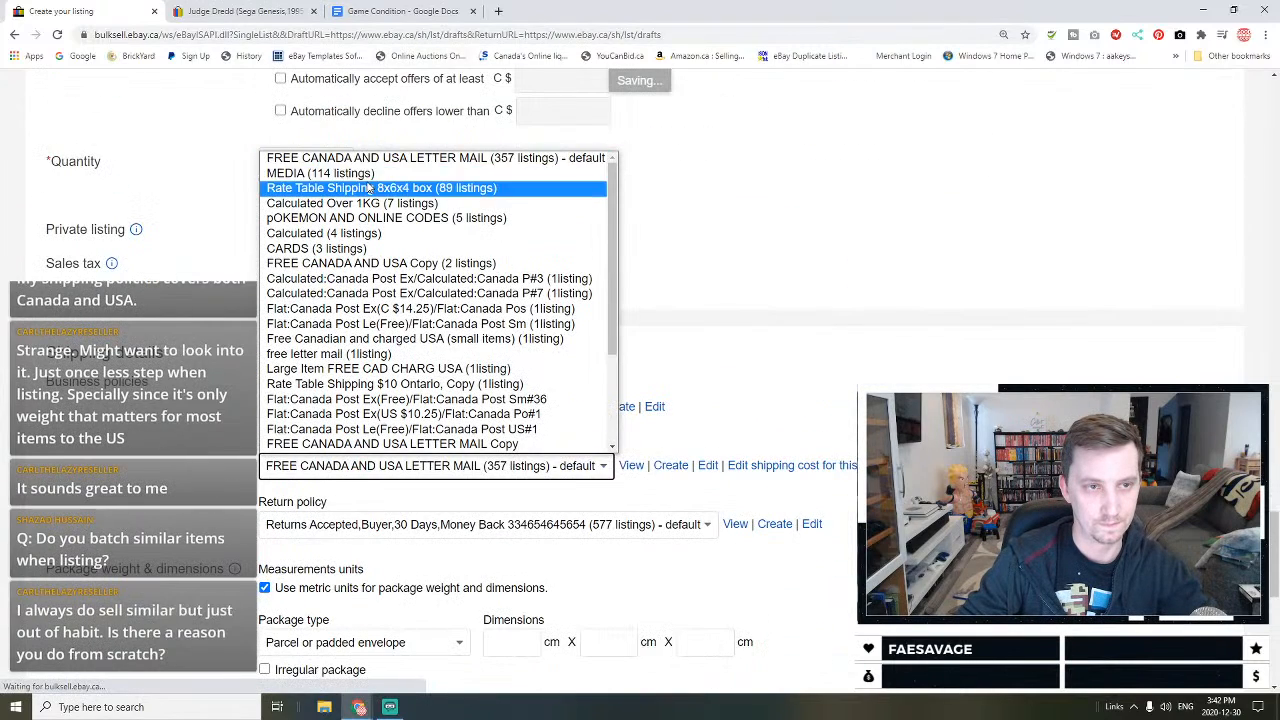
left_click(380, 188)
Step: Enter package dimensions of 21 x 16 x 11 cm
scroll(480, 300, "down", 3)
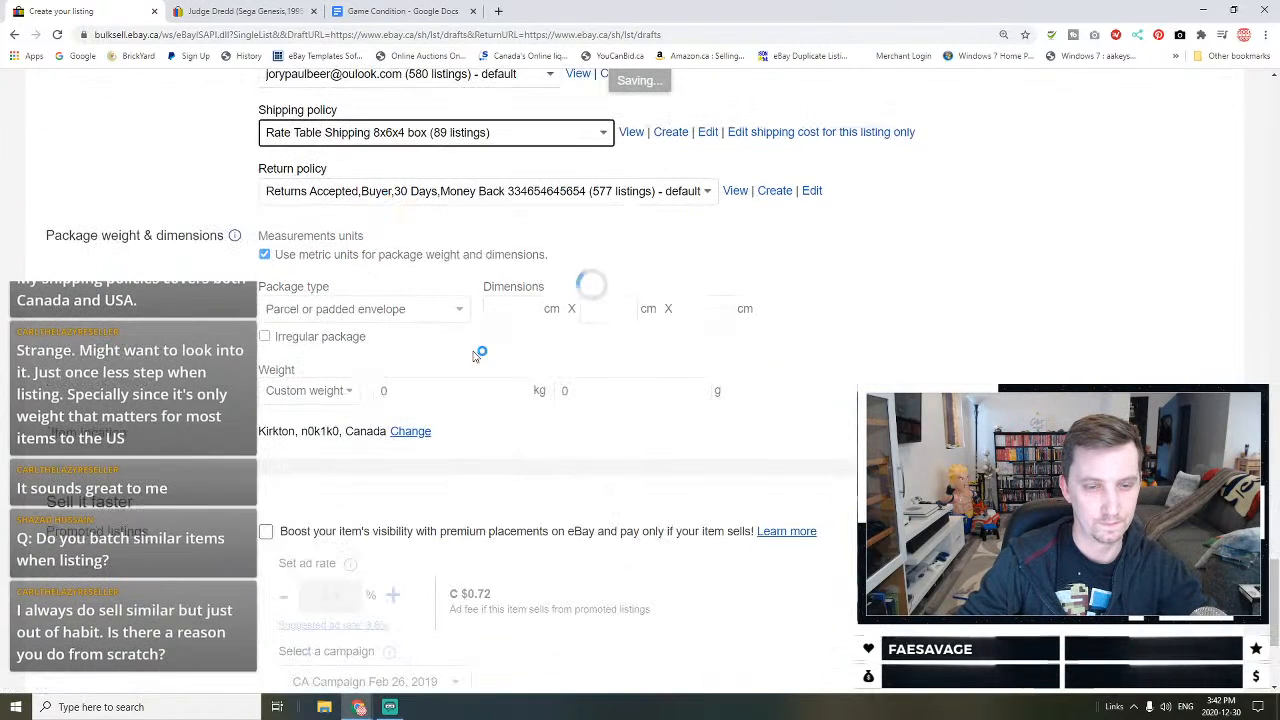
left_click(521, 311)
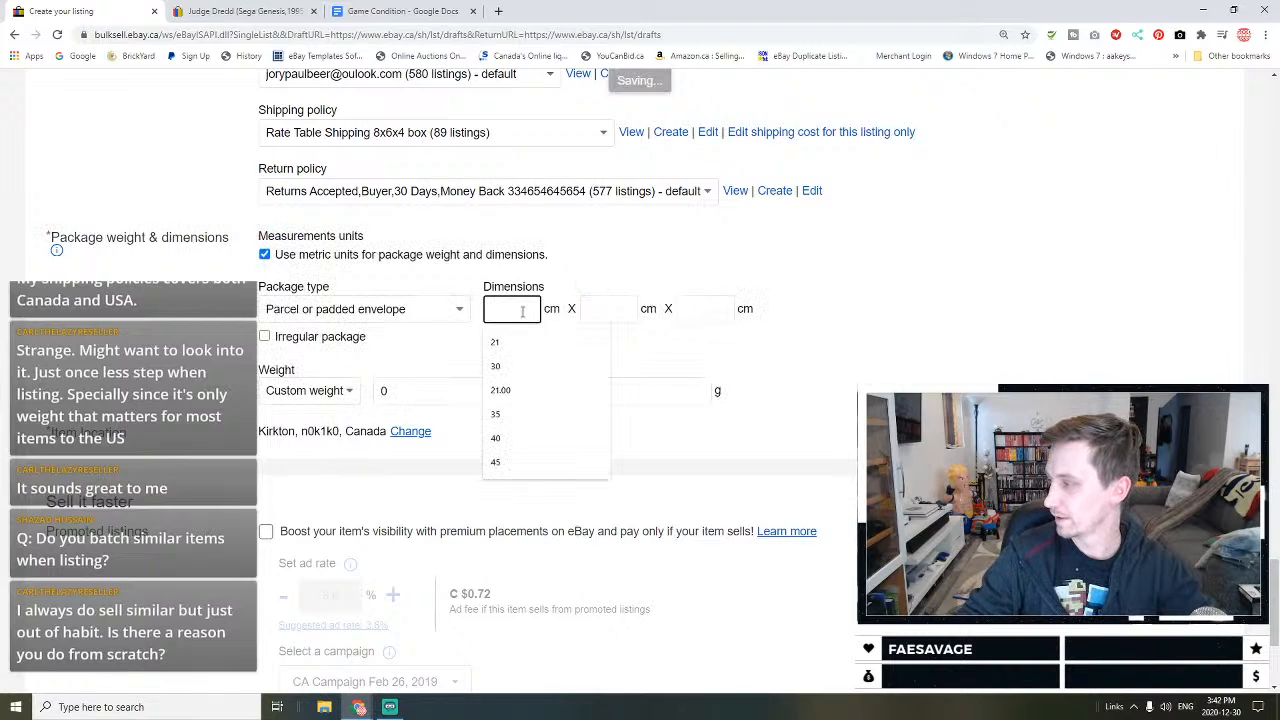
type("21")
key("Tab")
type("16")
key("Tab")
type("11")
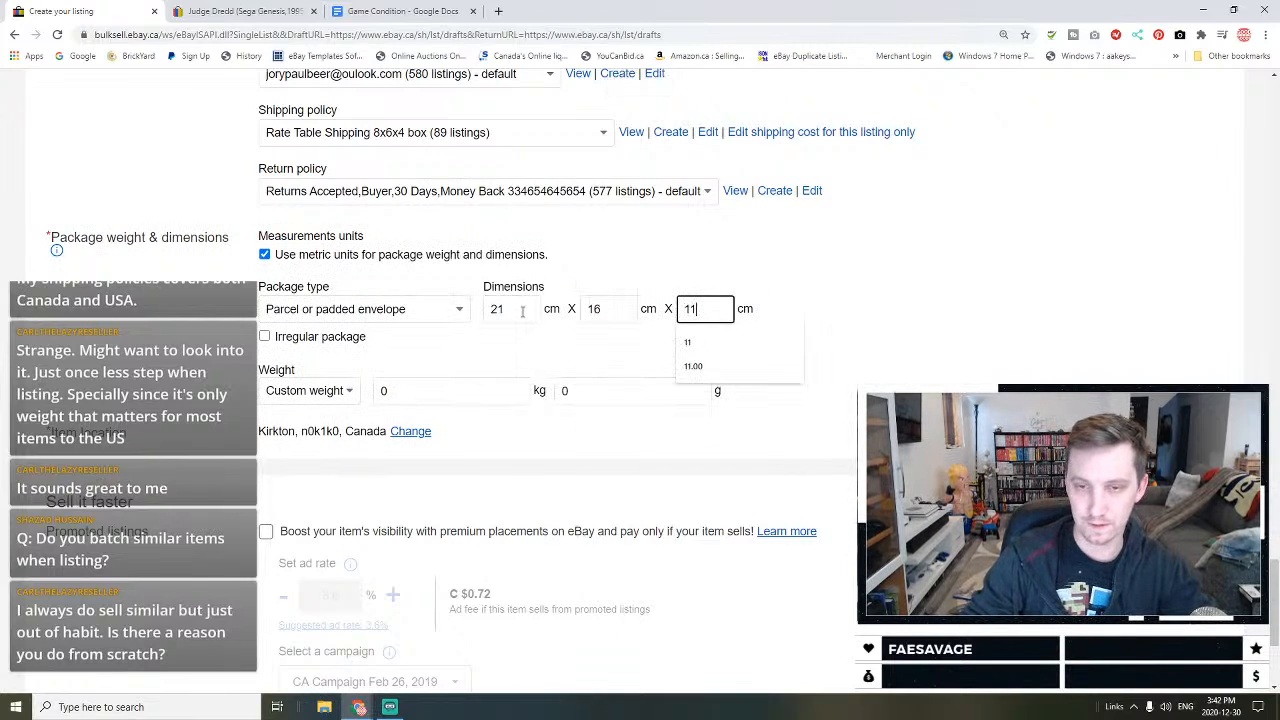
Step: Set the package weight to 500 g
left_click(689, 382)
key("BackSpace")
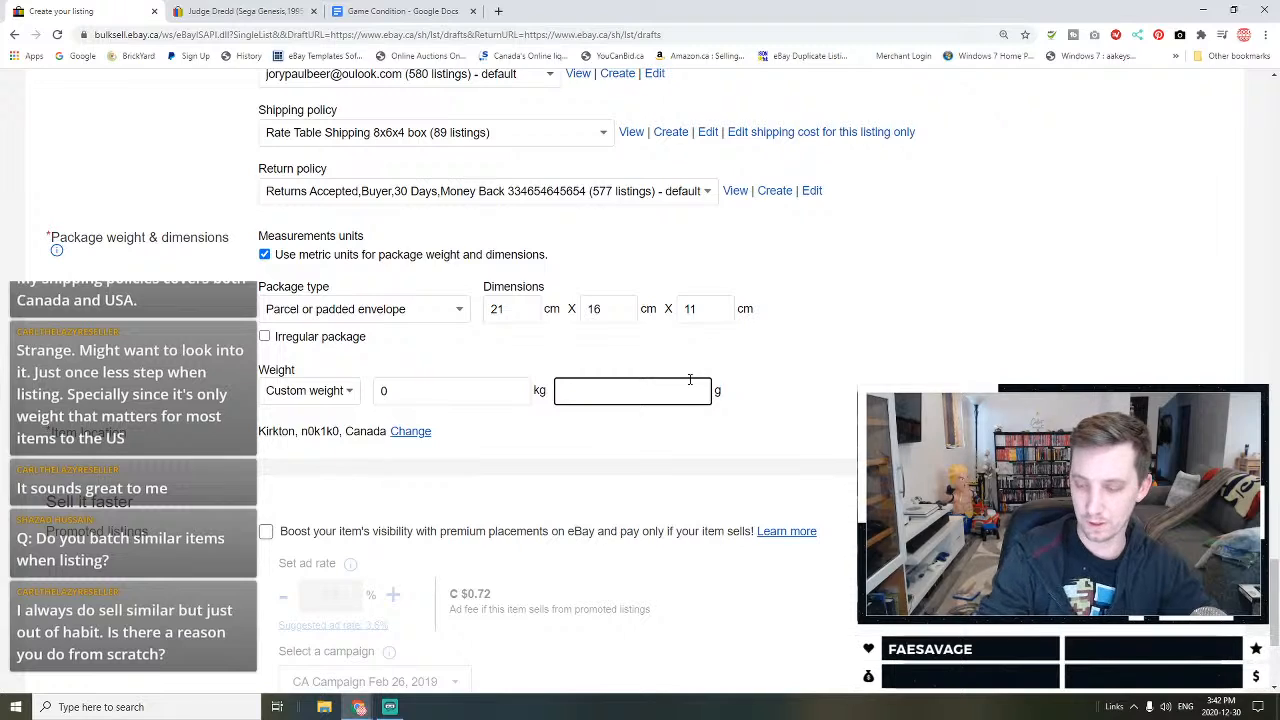
type("500")
Step: Enable promoted listing for the item and save the listing as a draft
left_click(566, 533)
scroll(530, 540, "down", 3)
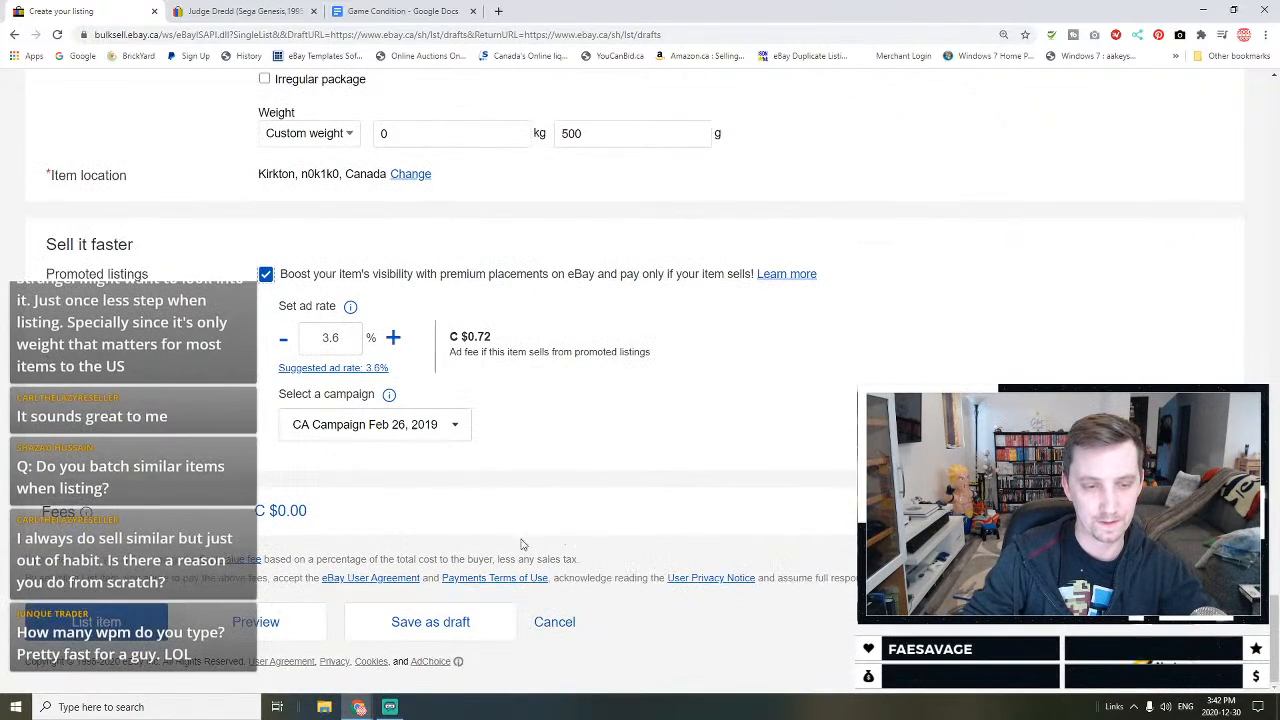
left_click(444, 632)
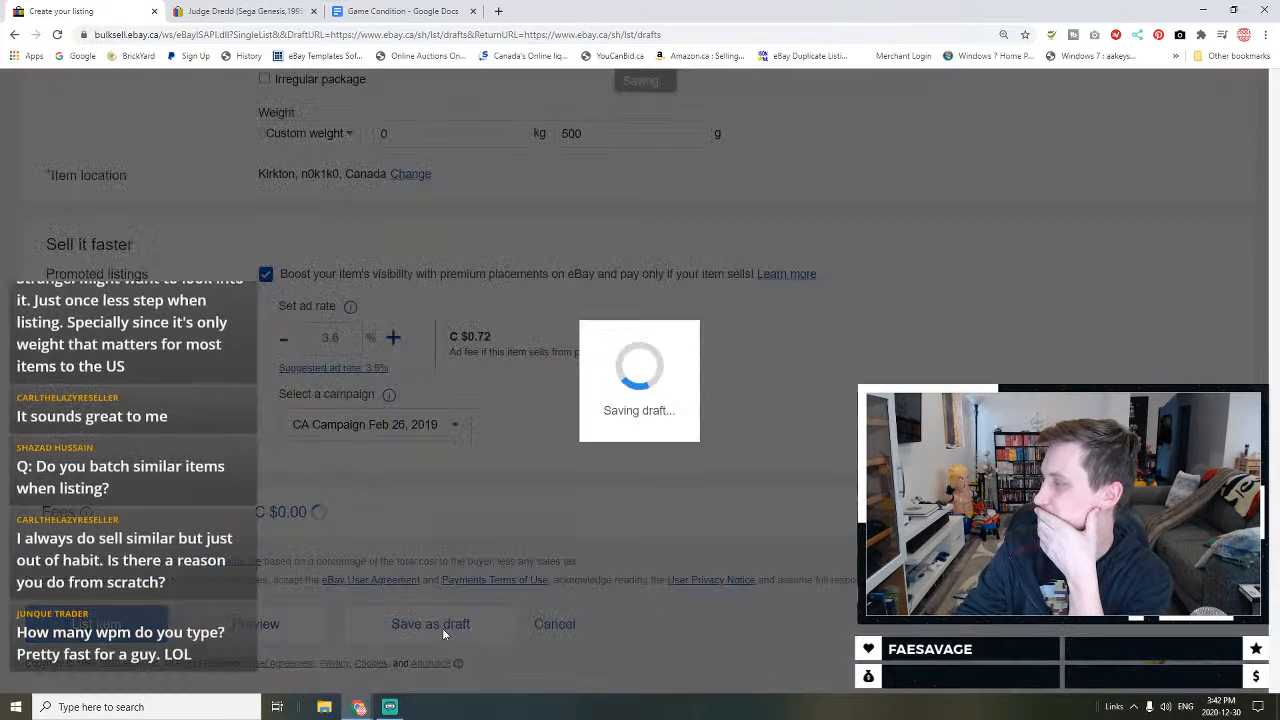
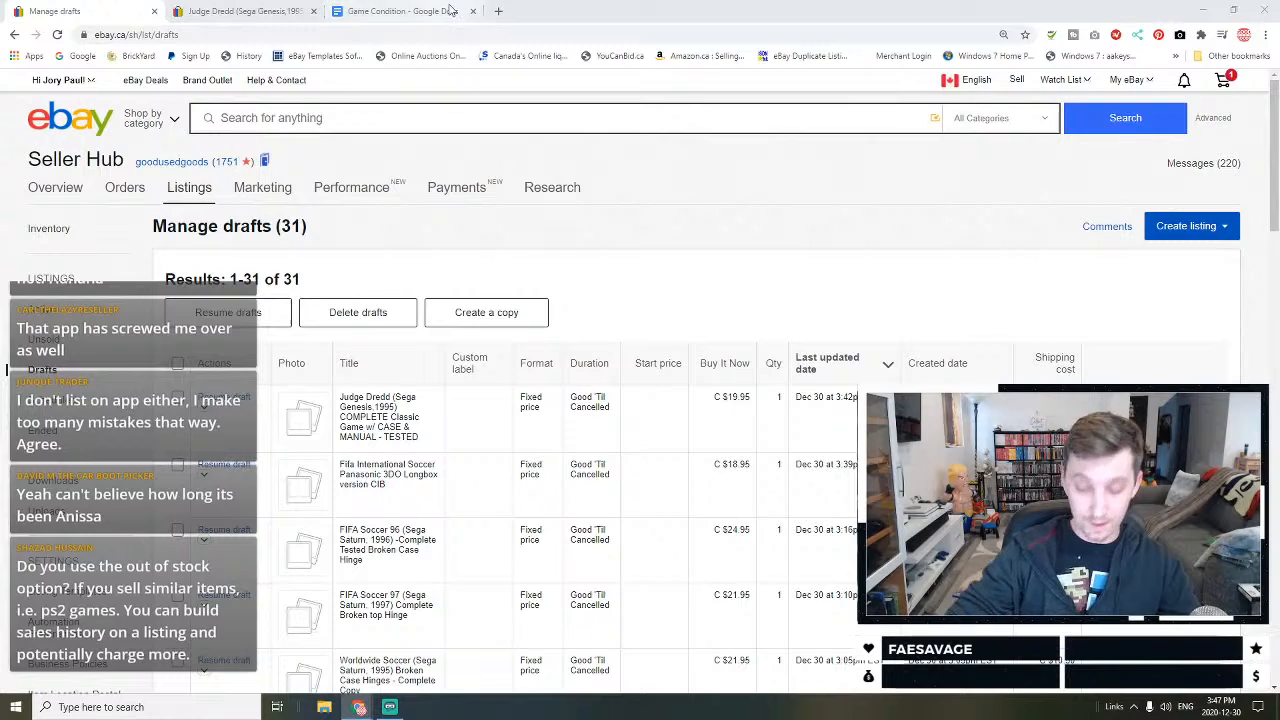
Step: From the open Judge Dredd item page, search eBay for "Earth defense force xbox 360"
left_click(211, 9)
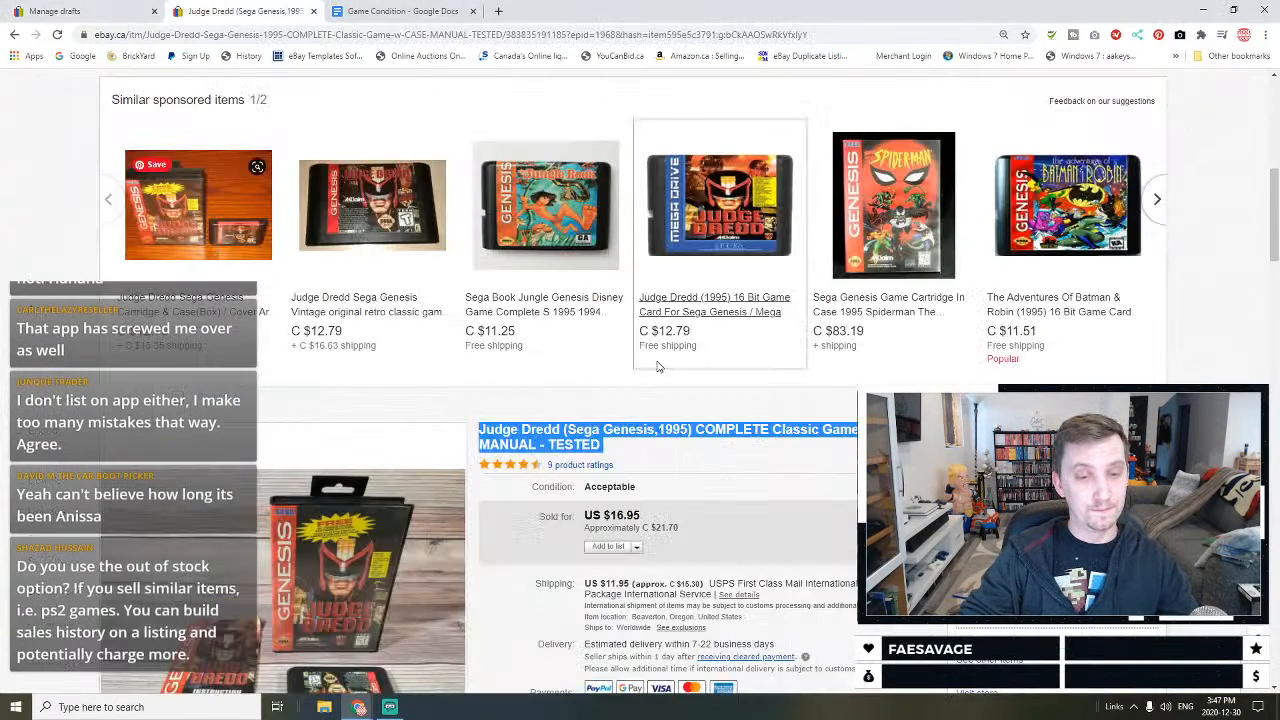
scroll(657, 367, "up", 3)
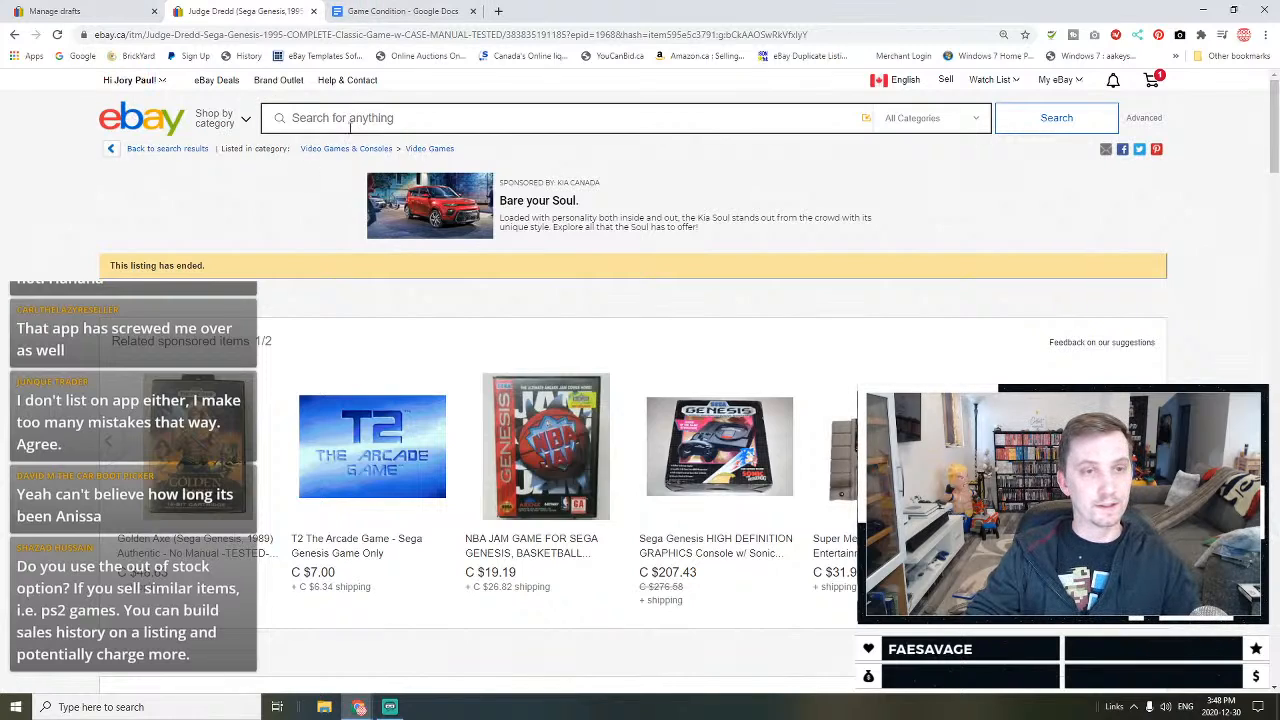
scroll(350, 127, "down", 4)
scroll(366, 206, "up", 4)
left_click(325, 118)
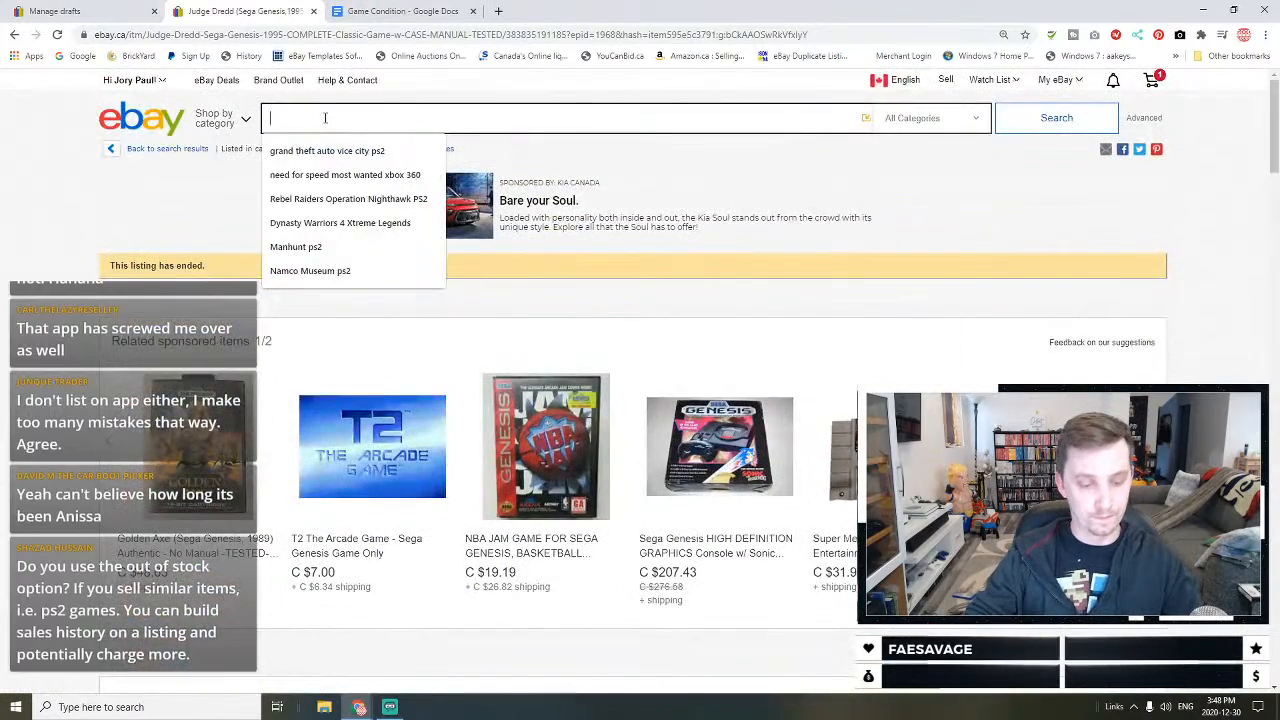
type("Earth defense force xbox 360")
key("Return")
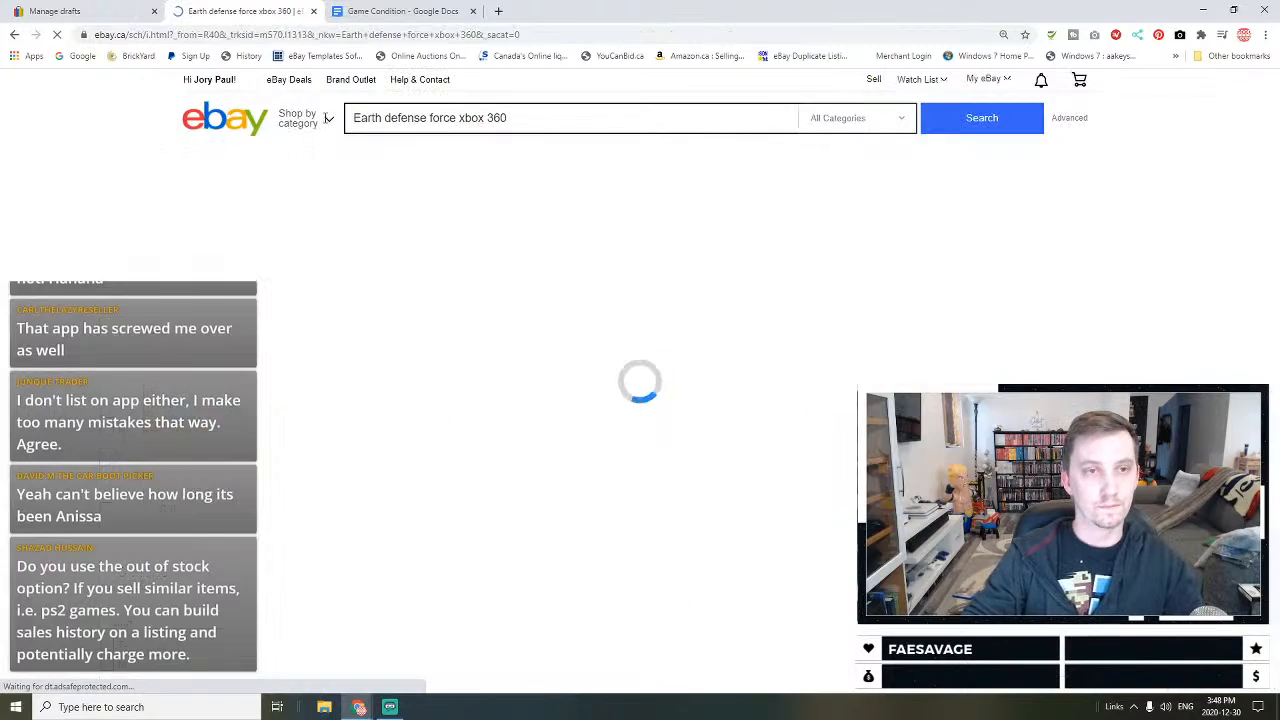
Step: Open the "Earth Defense Force 2017 (Microsoft Xbox 360, 2007) No Manual" listing from the results for revision
scroll(636, 303, "down", 1)
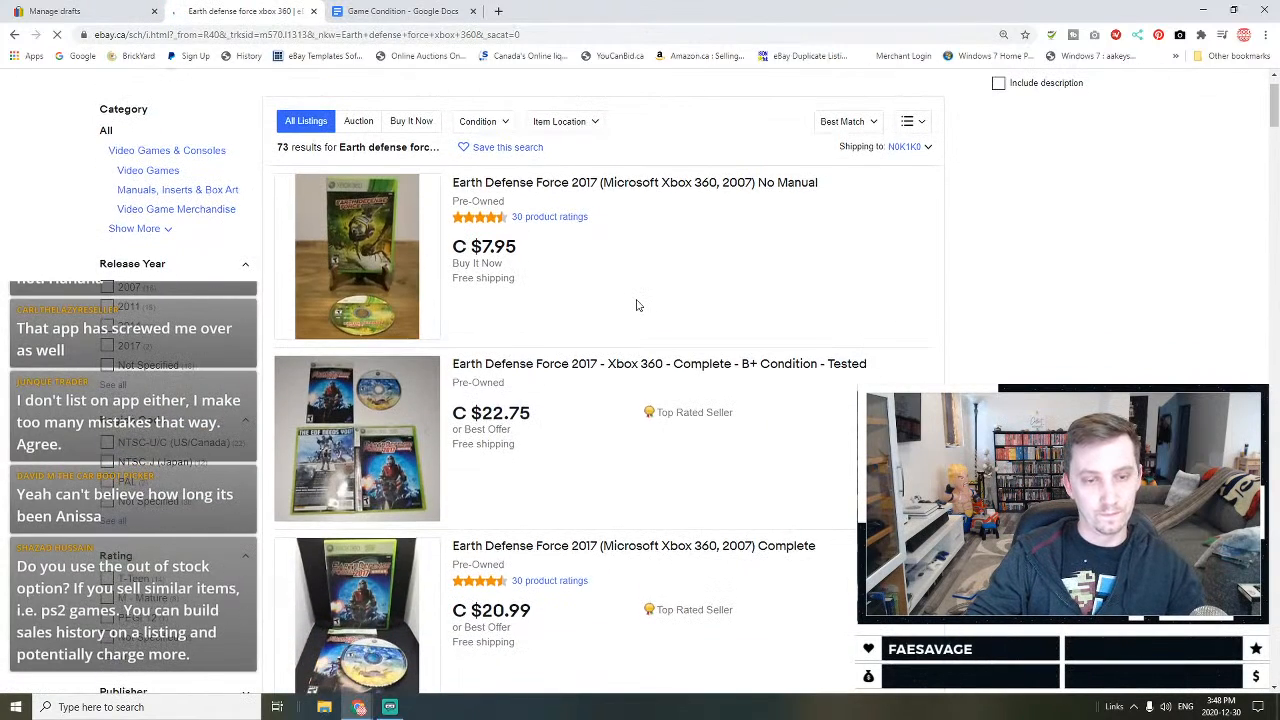
scroll(638, 305, "down", 1)
scroll(638, 305, "up", 2)
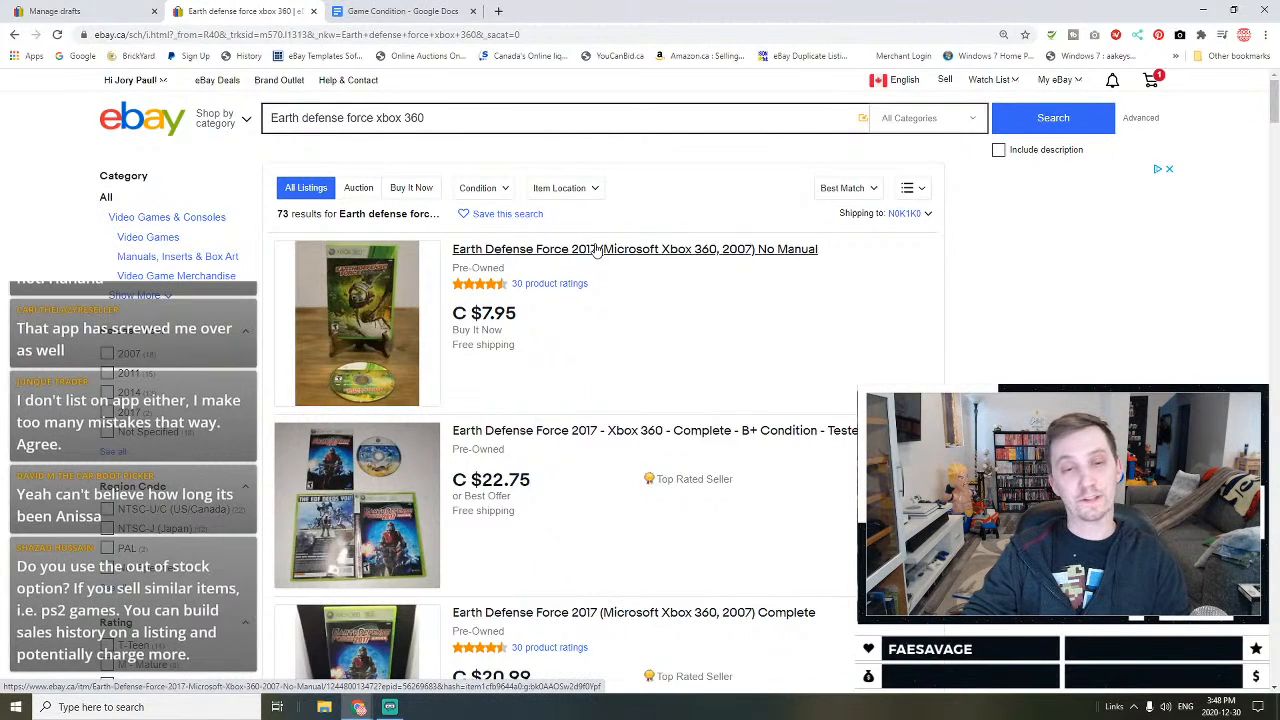
left_click(596, 249)
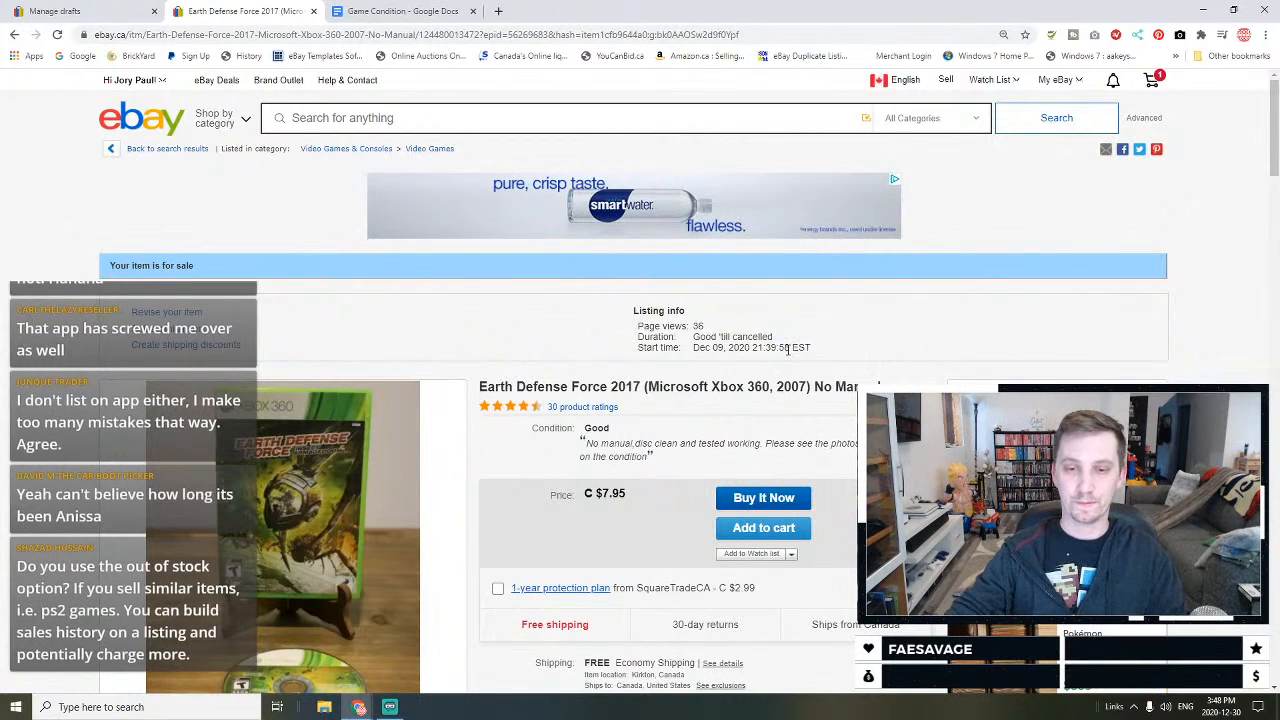
scroll(789, 349, "down", 4)
scroll(232, 198, "up", 3)
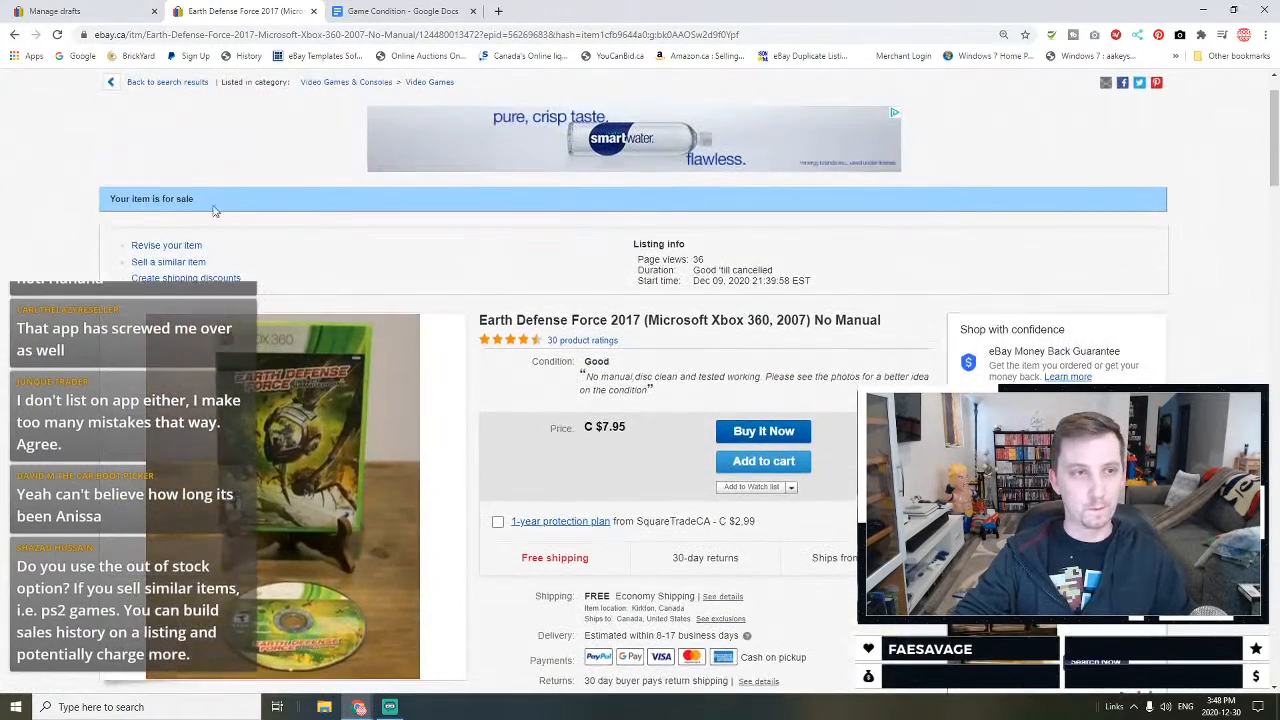
left_click(168, 247)
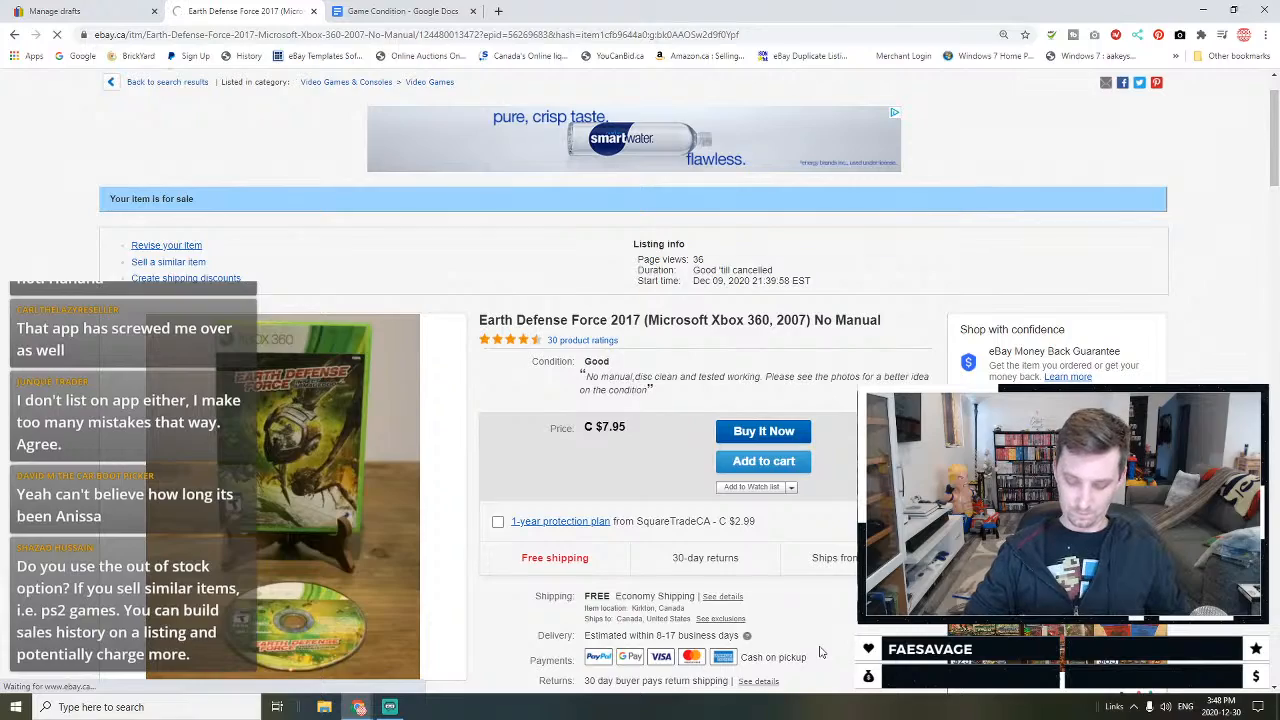
Step: Set the Earth Defense Force 2017 listing's quantity to 2, update the listing and finish revising
scroll(262, 500, "down", 15)
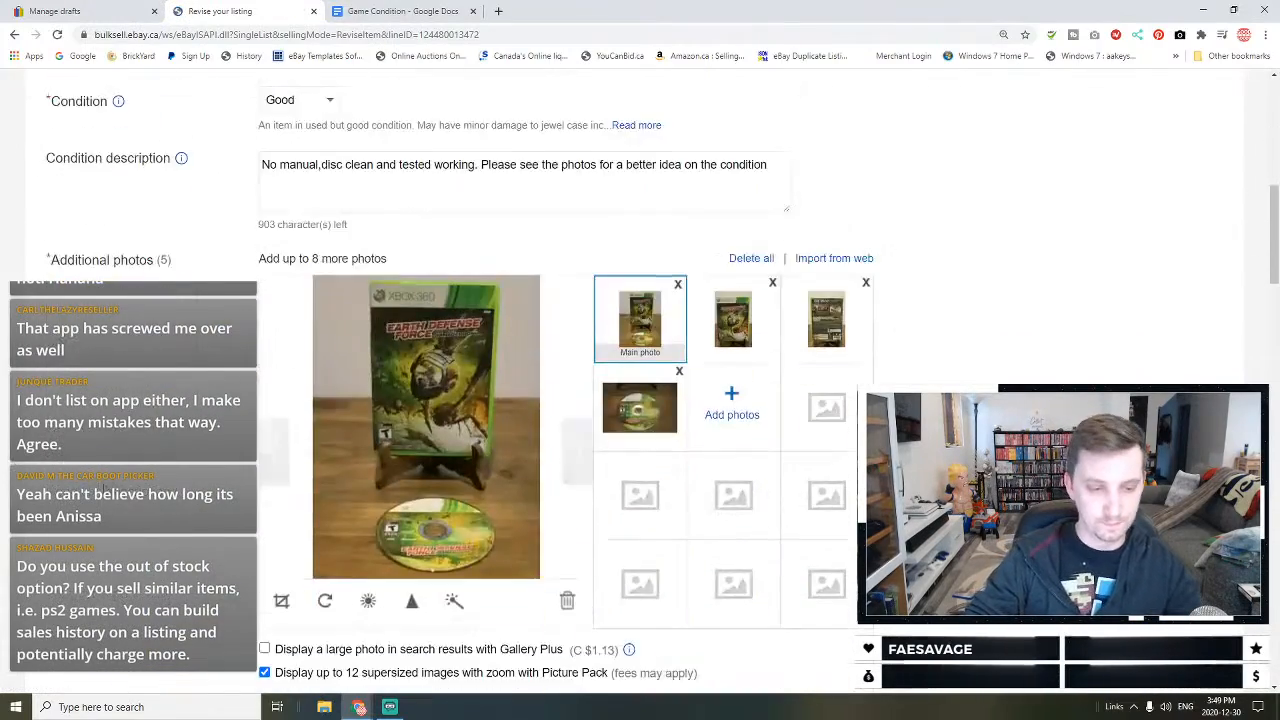
scroll(262, 500, "down", 20)
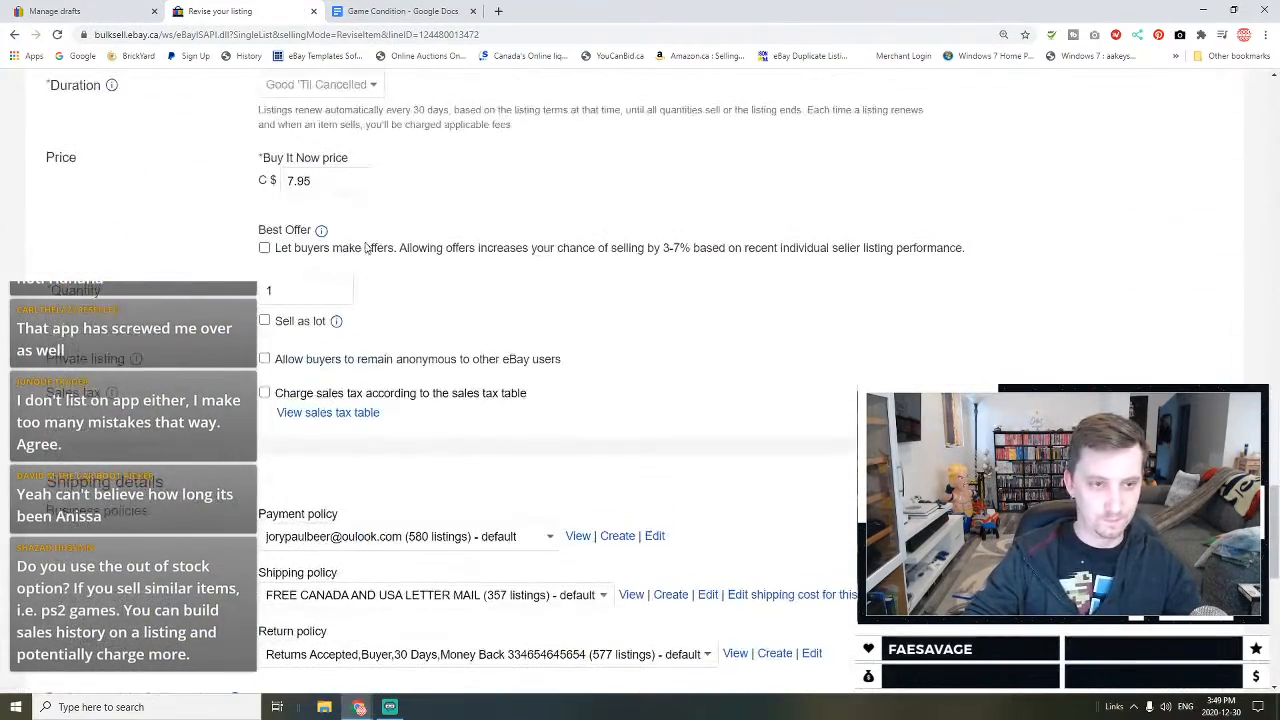
left_click(289, 292)
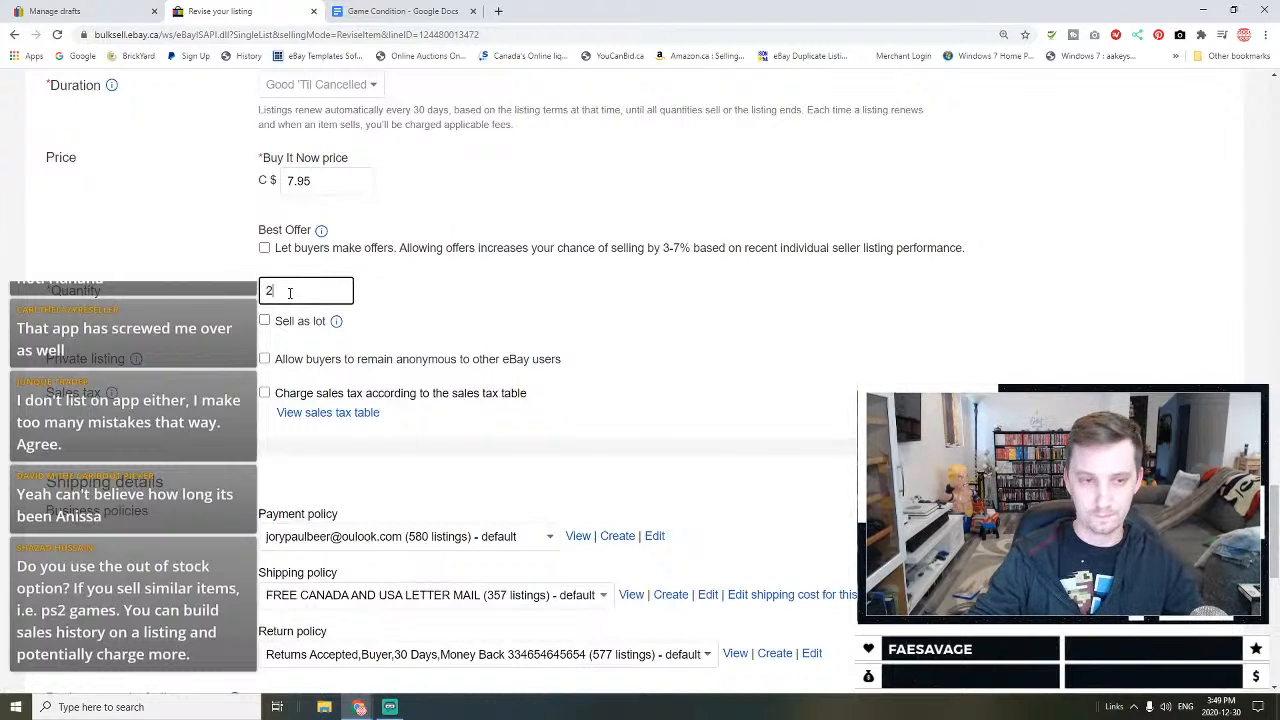
scroll(757, 305, "down", 7)
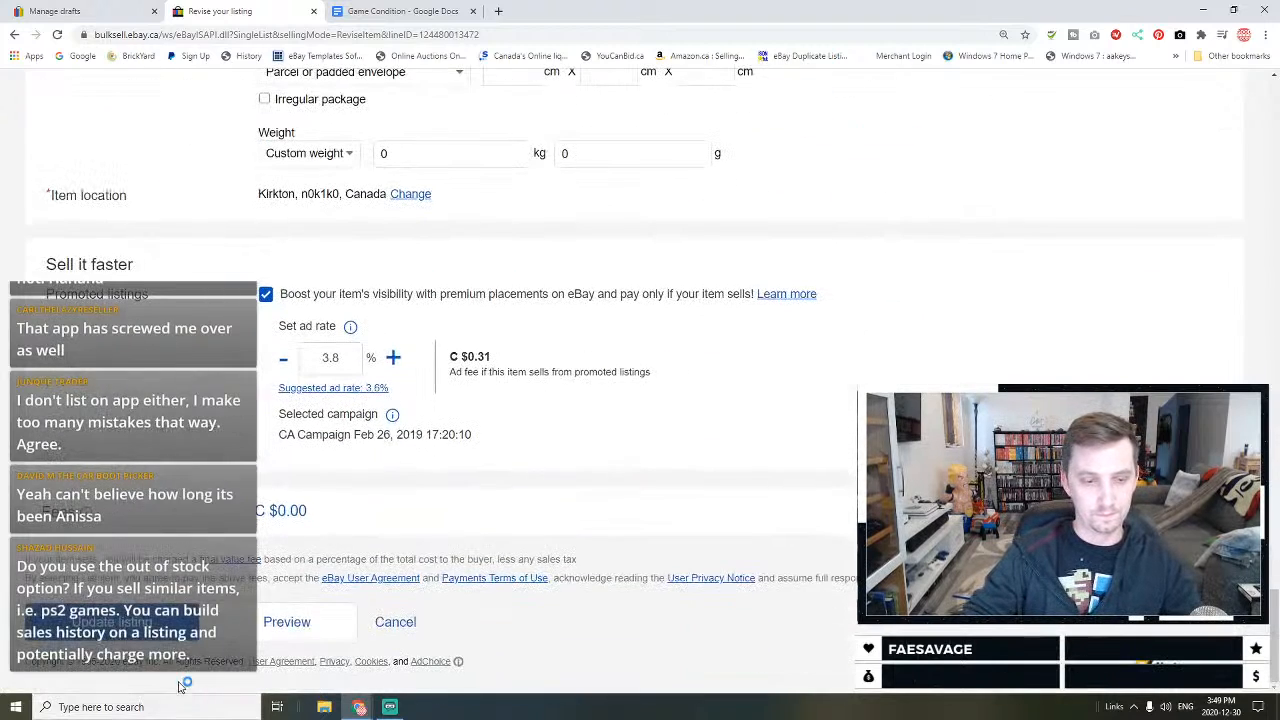
left_click(143, 629)
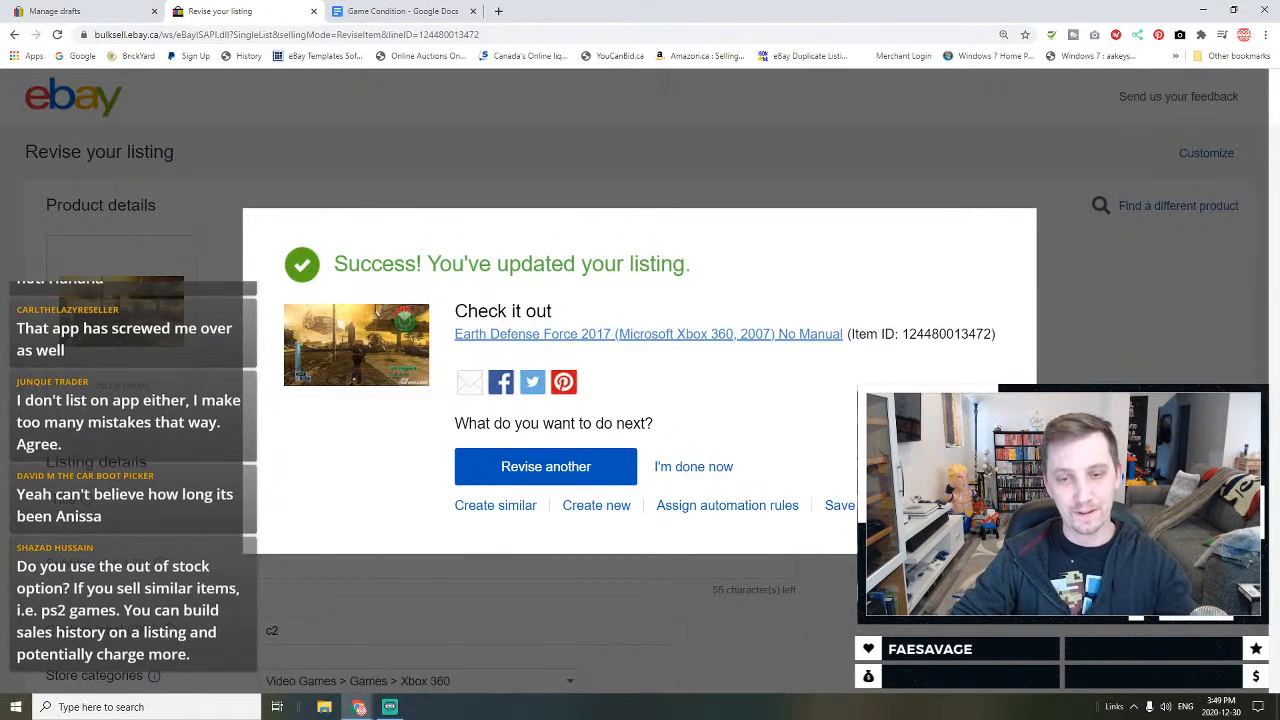
left_click(662, 467)
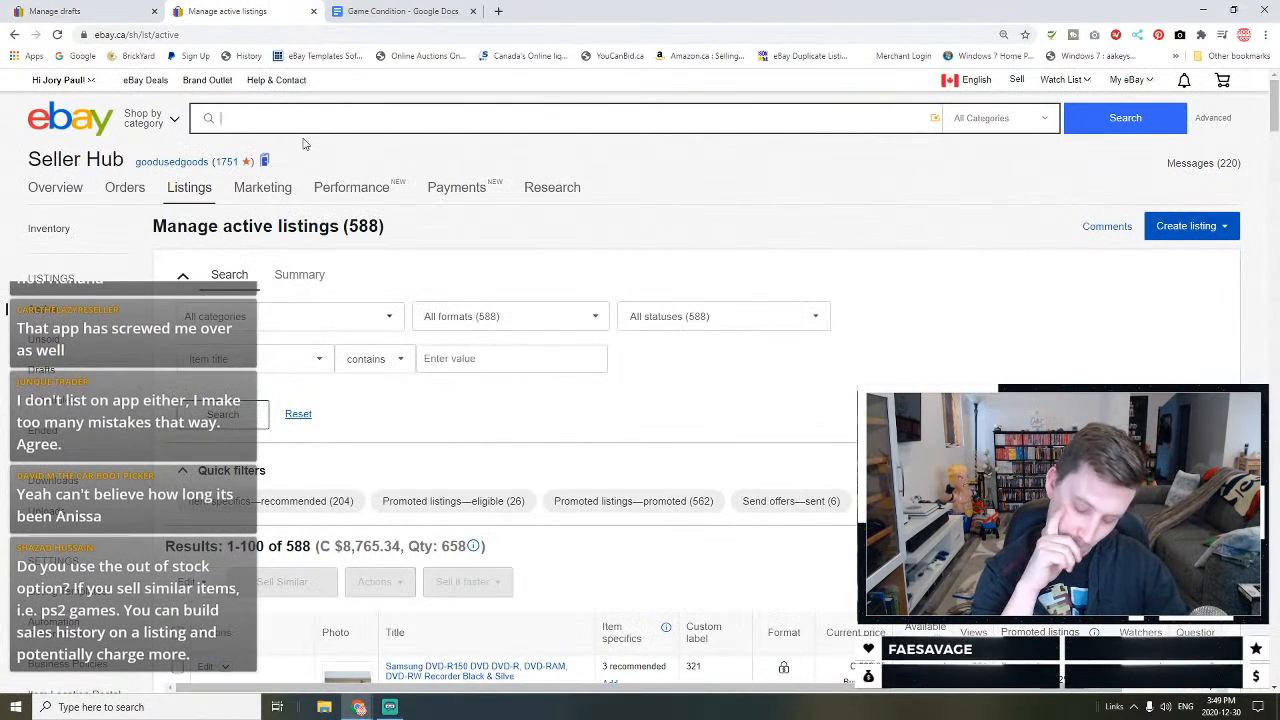
Step: Search eBay for "barbie Horse adventures Riding camp PS2"
type("R")
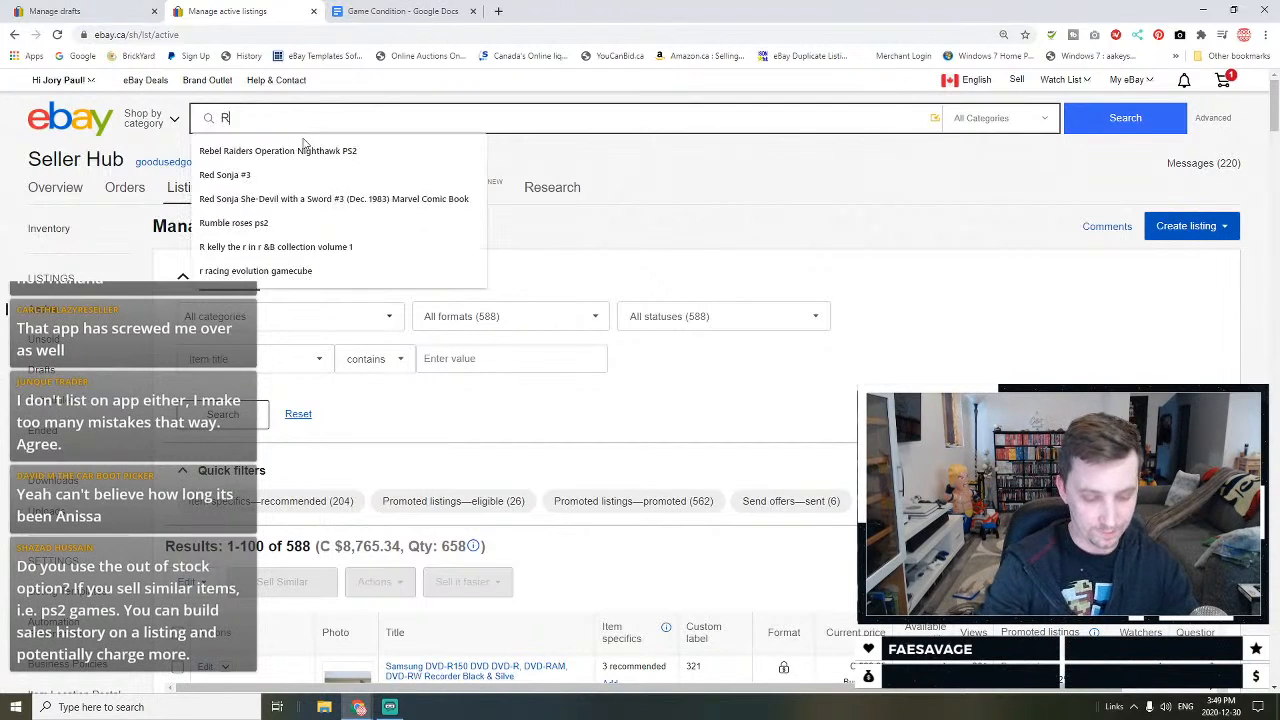
key("BackSpace")
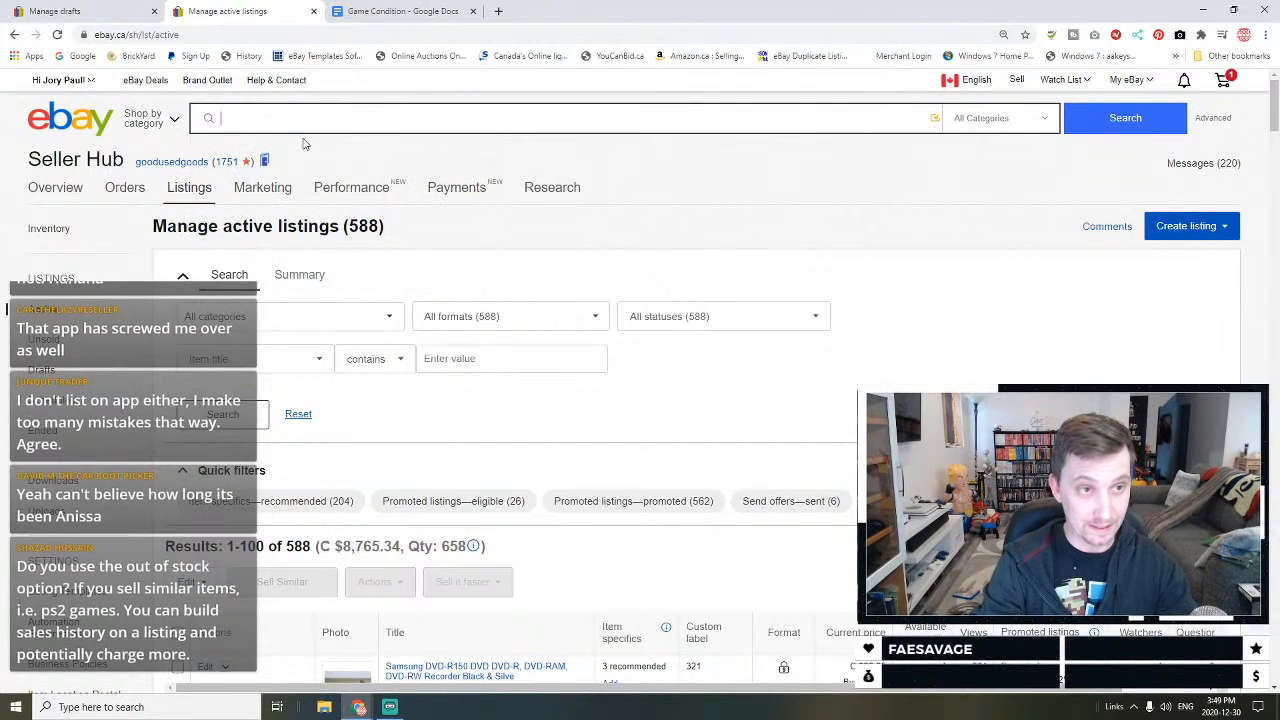
type("barbie Horse a")
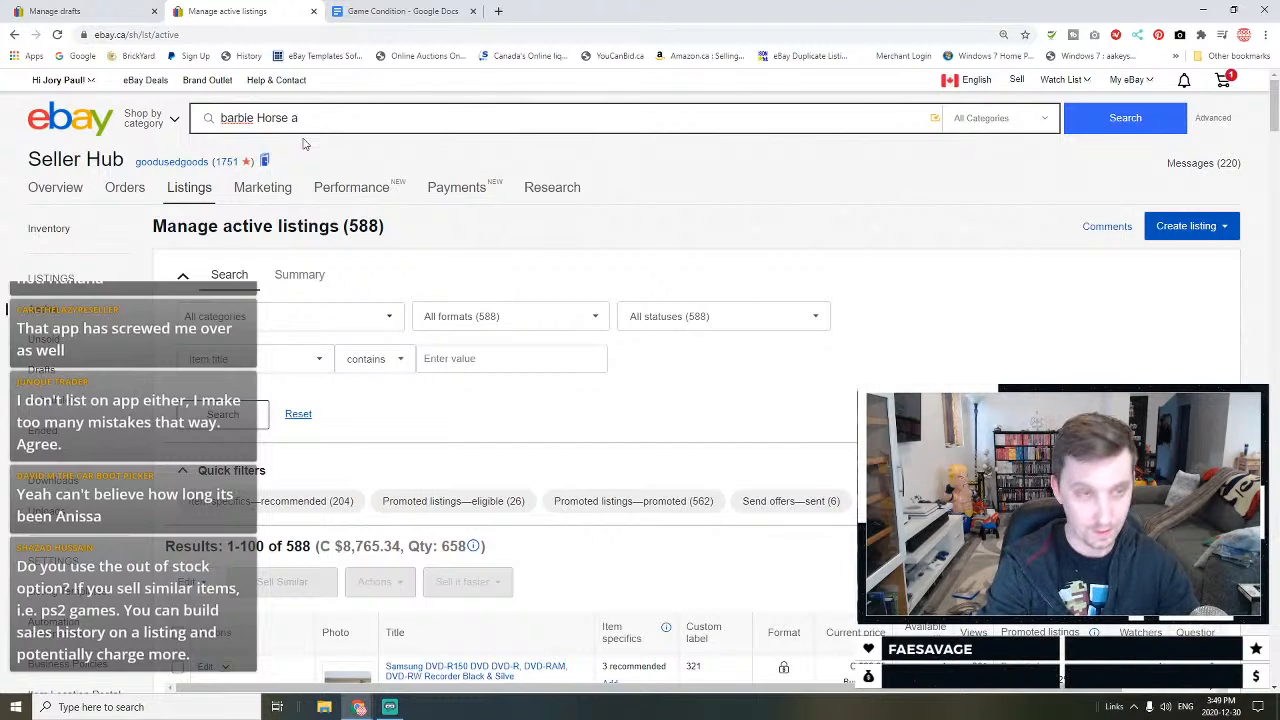
type("dventure")
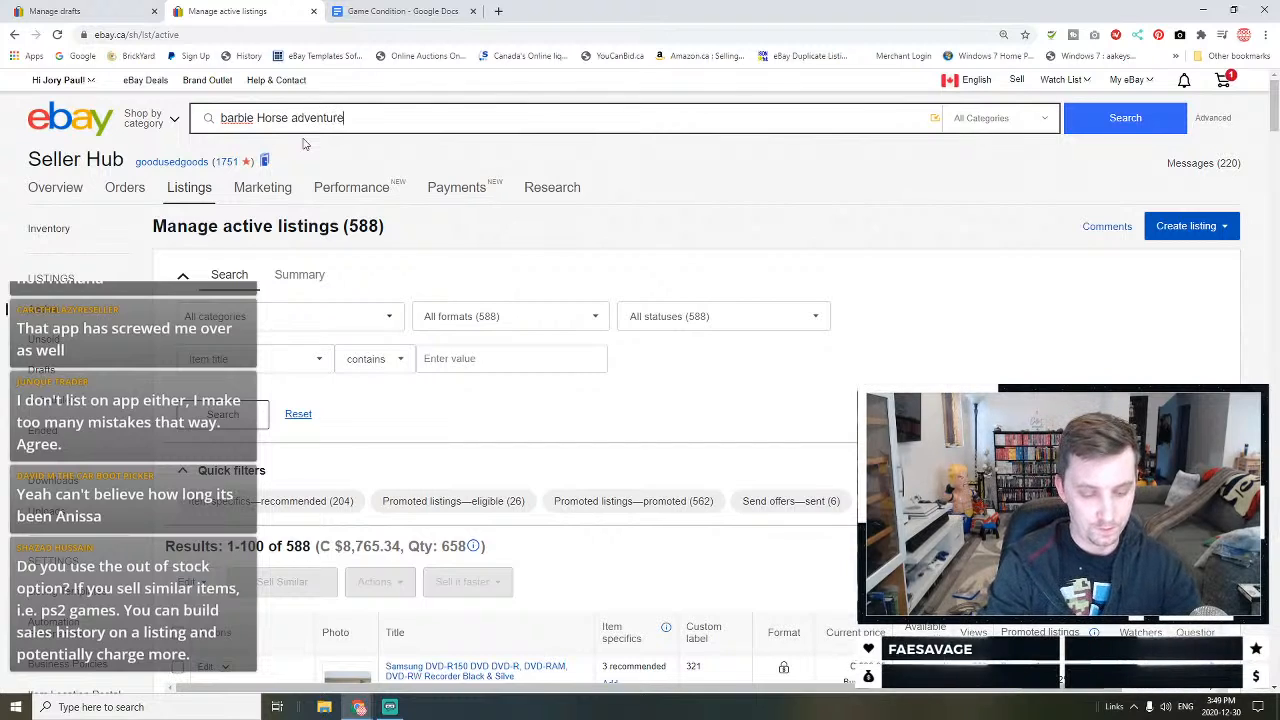
type("s Riding camp PS2")
key("Return")
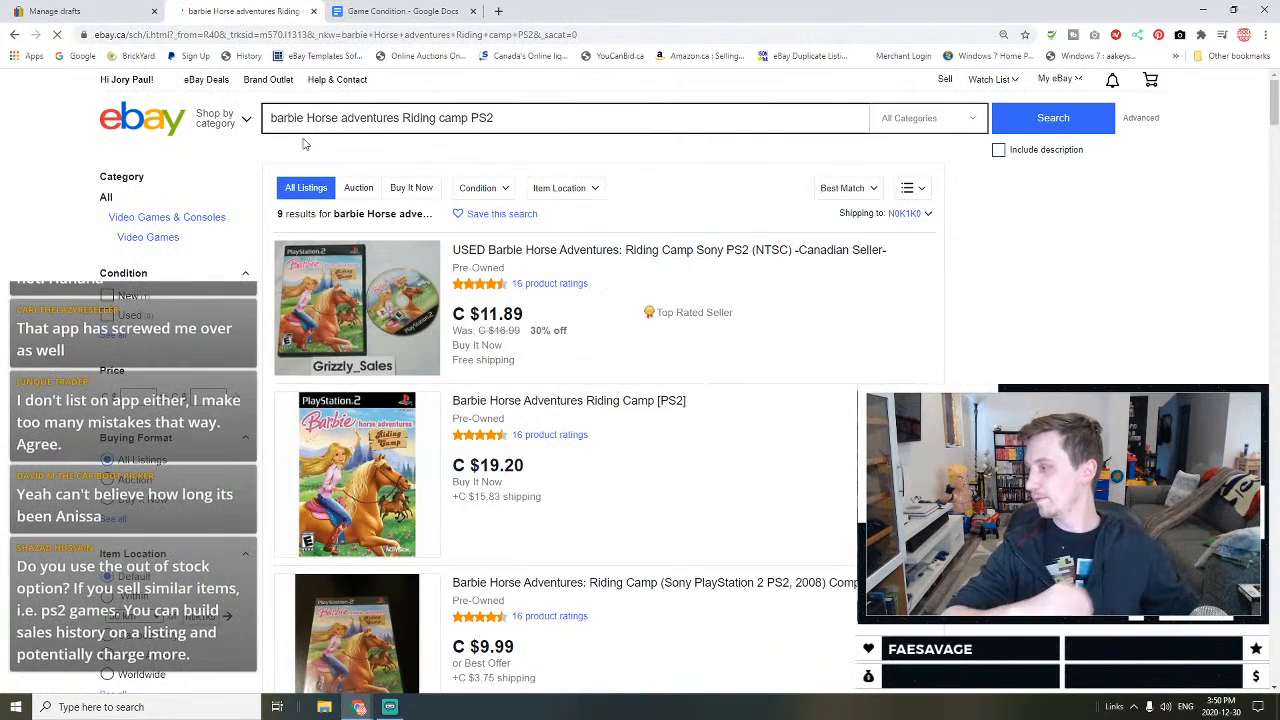
Step: Compare the prices, conditions and shipping costs of the Barbie Horse Adventures Riding Camp listings in the results
scroll(537, 316, "down", 2)
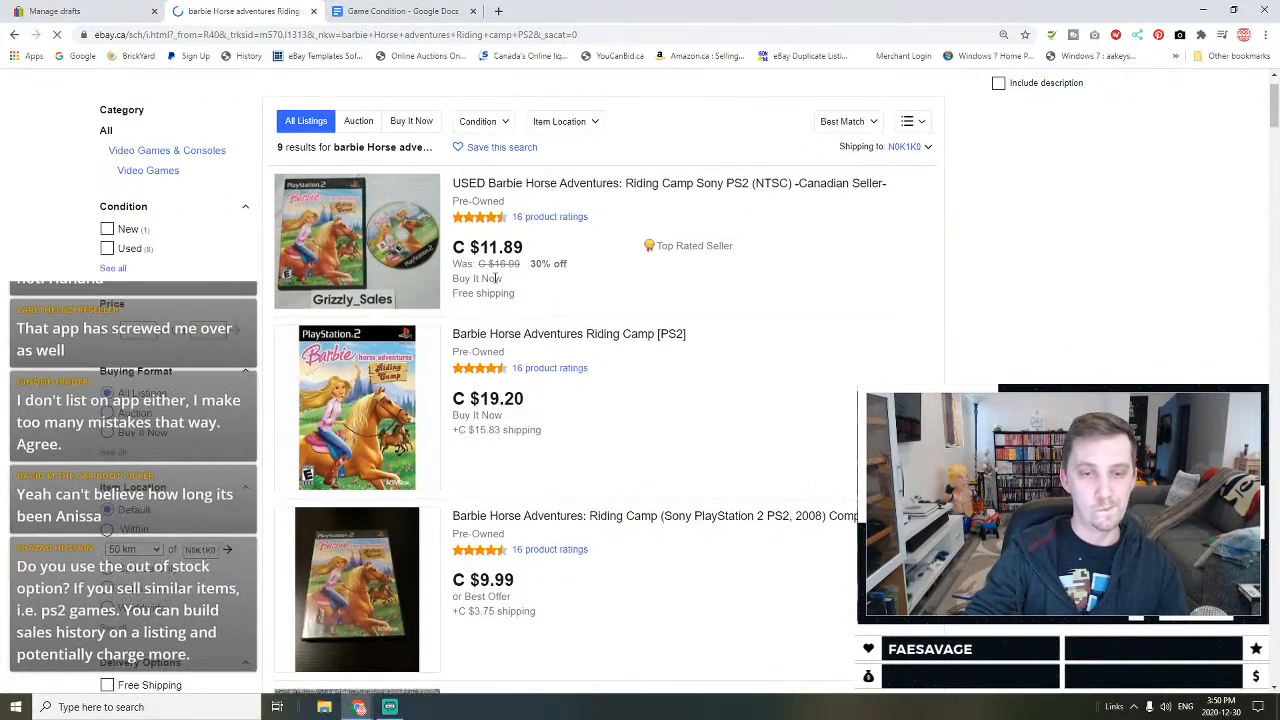
scroll(537, 316, "down", 5)
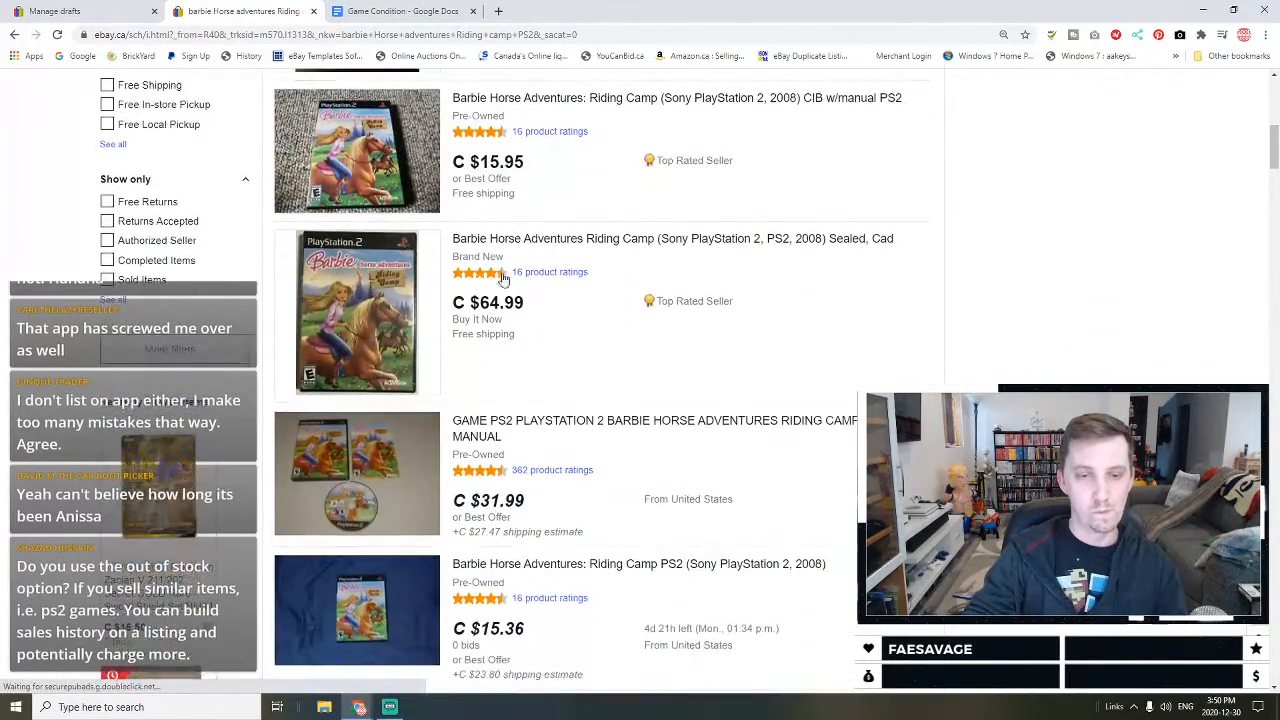
scroll(414, 265, "down", 2)
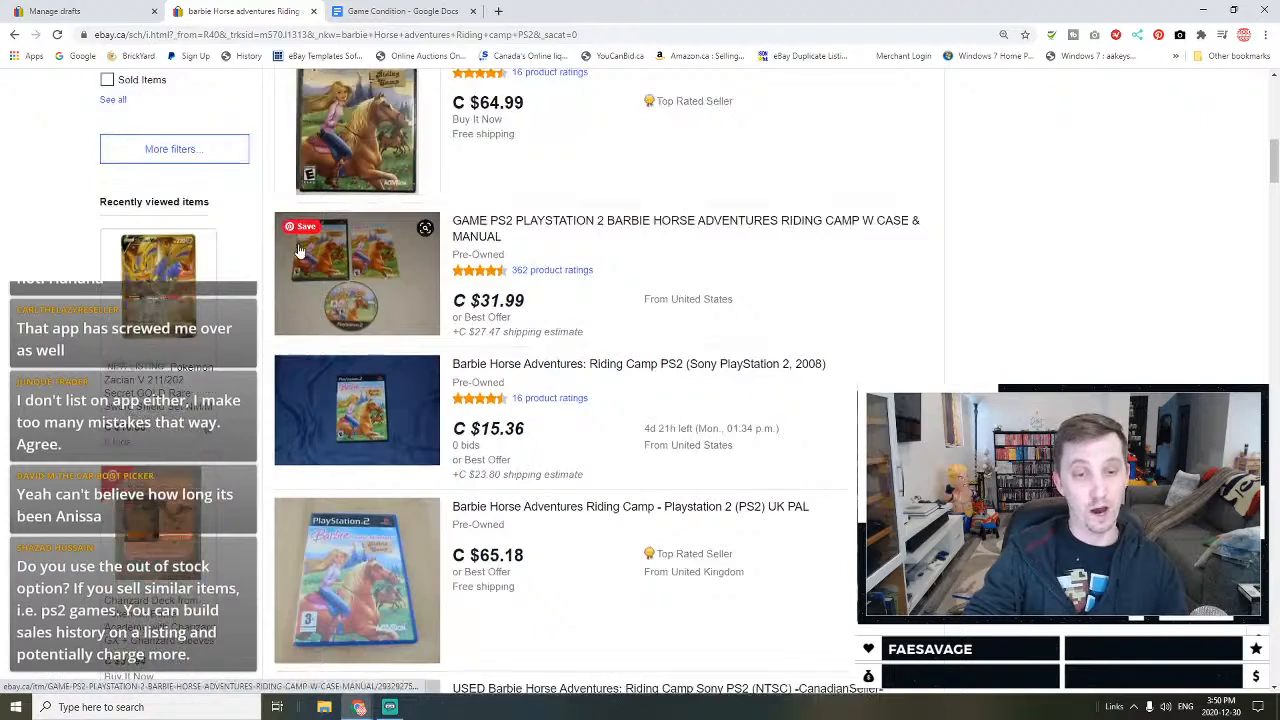
scroll(266, 277, "up", 7)
scroll(600, 380, "up", 2)
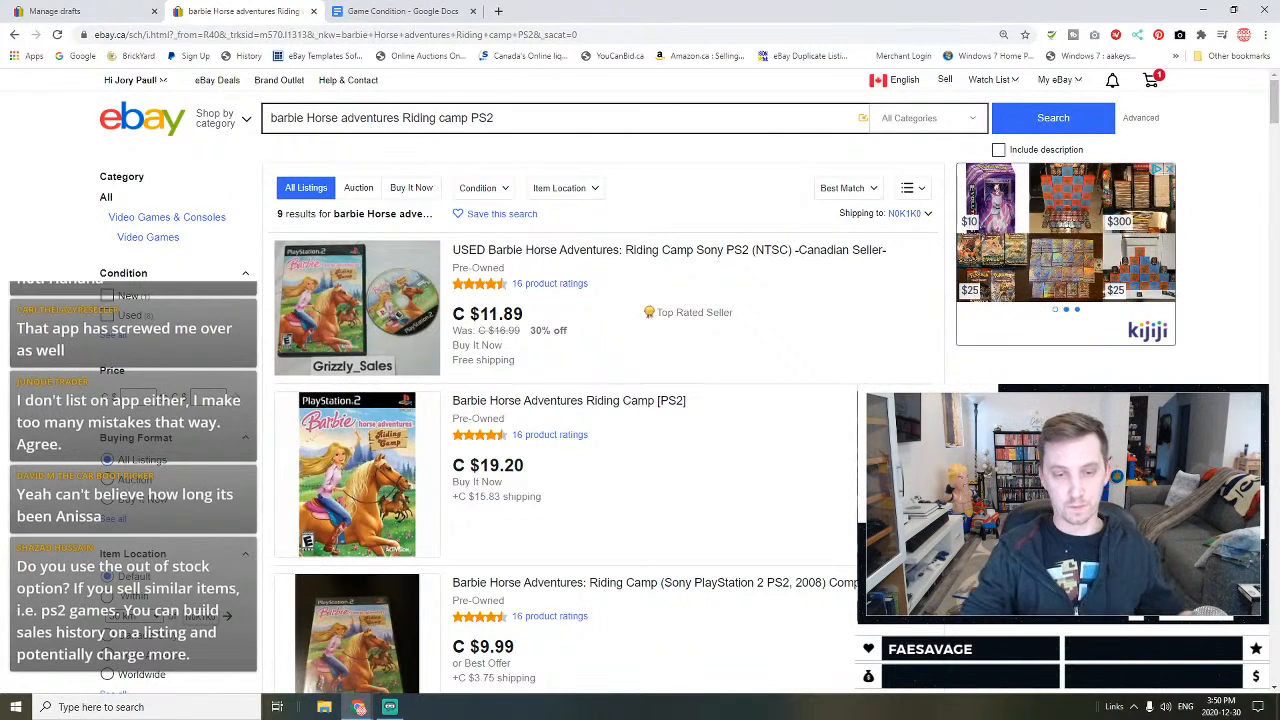
scroll(823, 615, "down", 1)
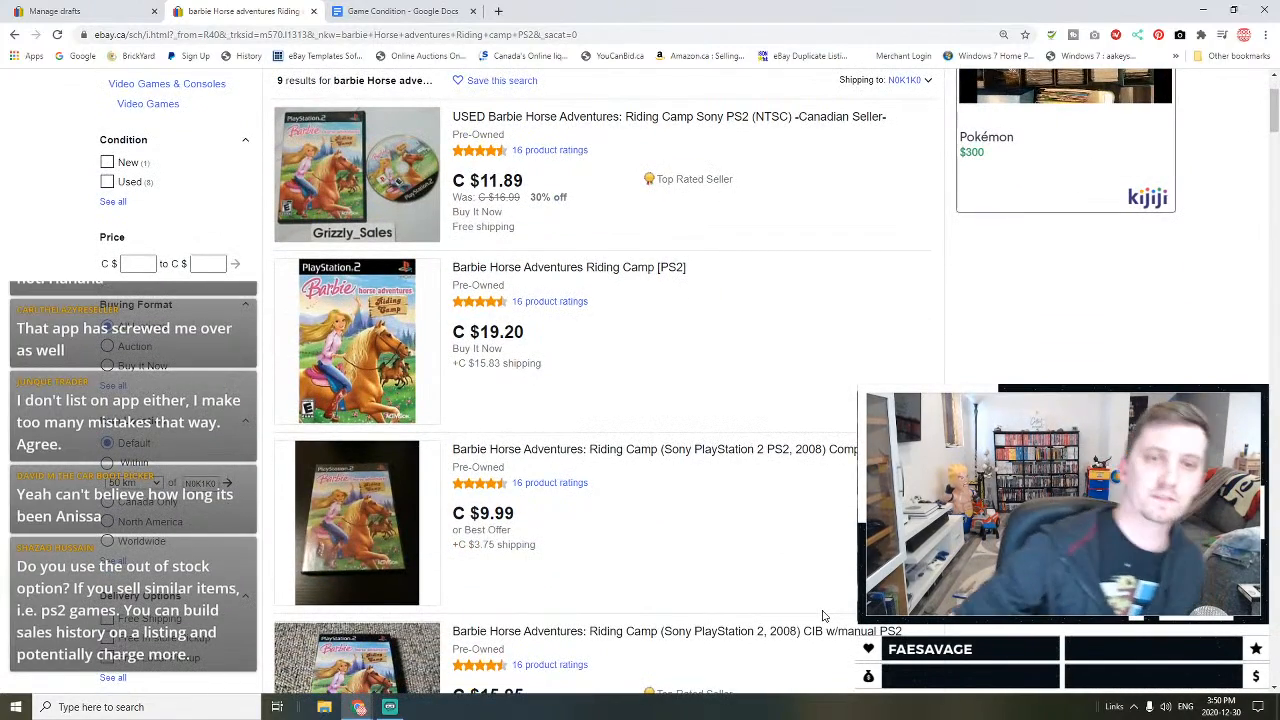
scroll(557, 508, "down", 1)
scroll(557, 508, "up", 1)
scroll(557, 508, "up", 2)
scroll(520, 505, "down", 1)
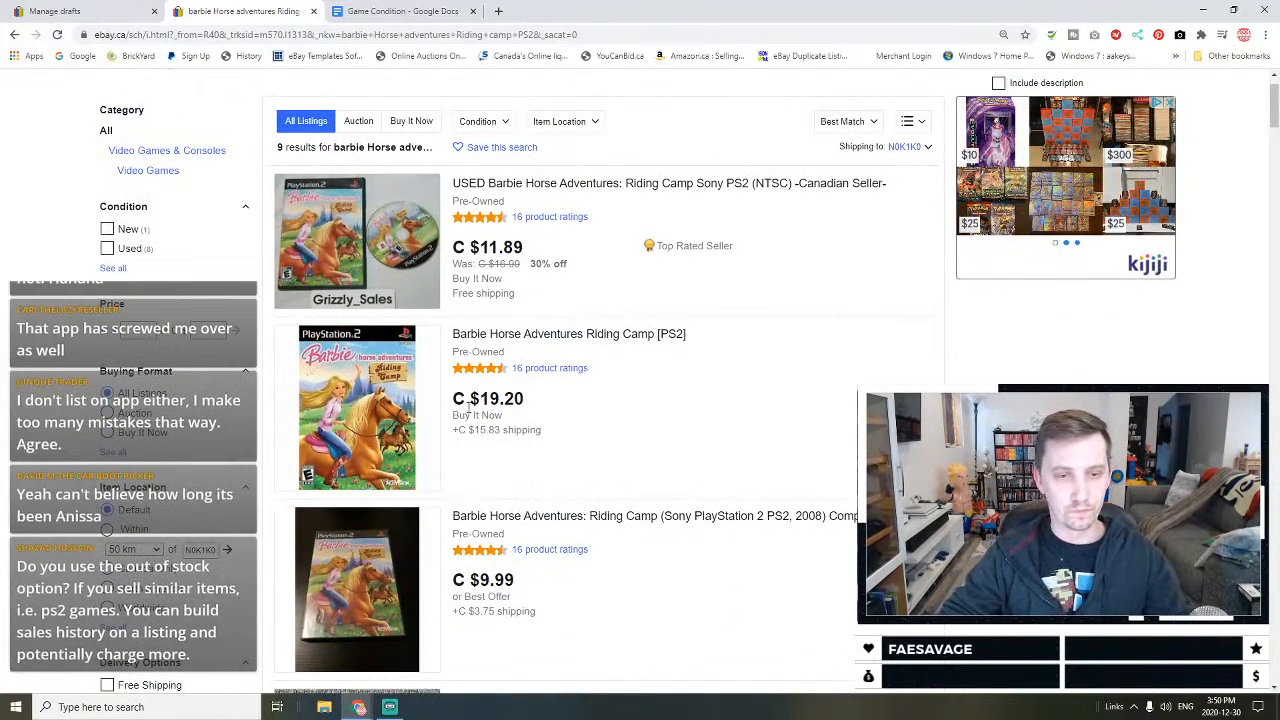
scroll(470, 400, "up", 1)
scroll(470, 440, "down", 1)
Step: Open the complete Barbie Horse Adventures: Riding Camp PS2 listing priced at C $9.99 and copy its title
left_click(467, 452)
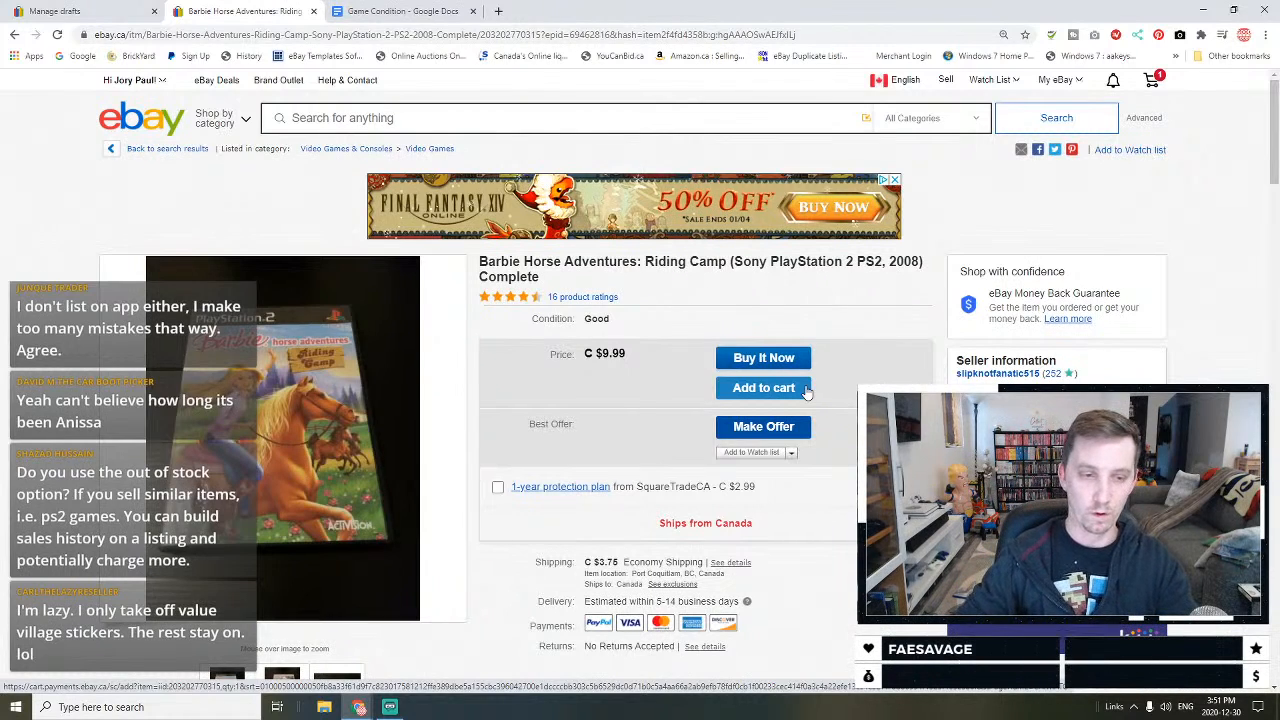
mouse_move(586, 292)
triple_click(596, 265)
right_click(594, 268)
left_click(600, 269)
Step: Start a new single listing from the drafts page, using the copied title "Barbie Horse Adventures: Riding Camp (Sony PlayStation 2 PS2, 2008) Complete"
left_click(55, 11)
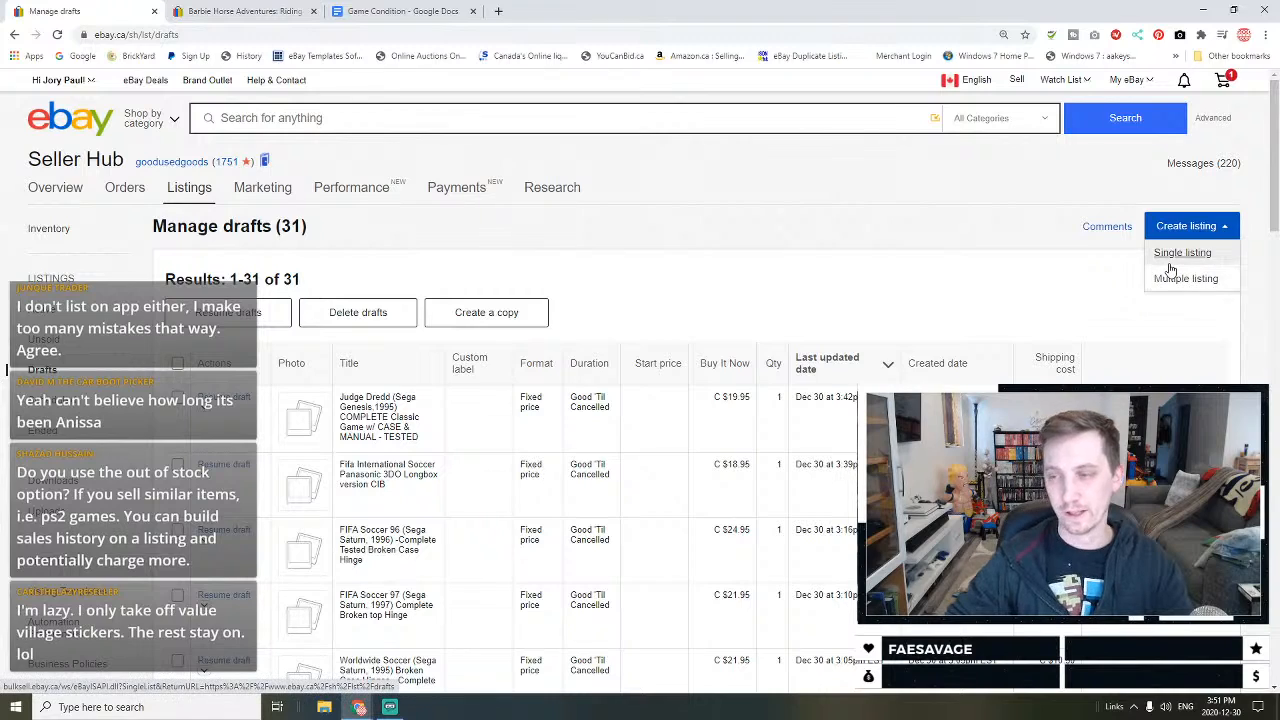
left_click(1175, 265)
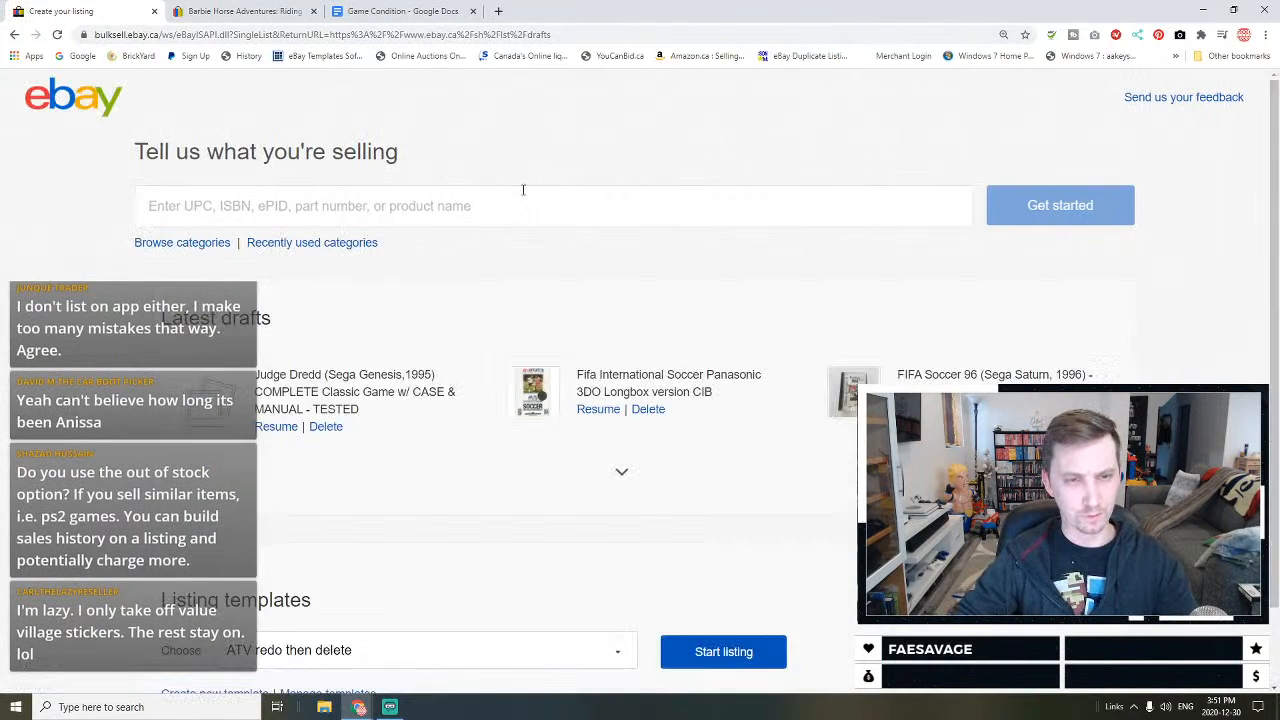
left_click(522, 215)
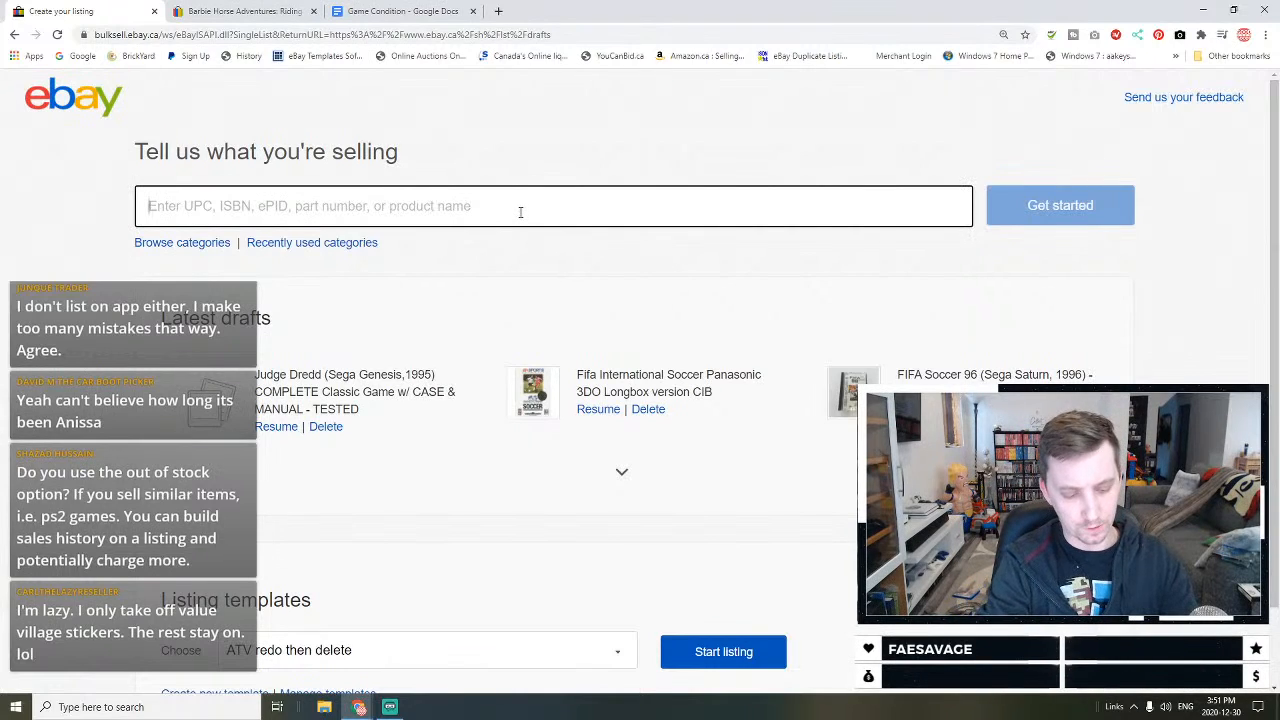
key("ctrl+v")
left_click(1061, 222)
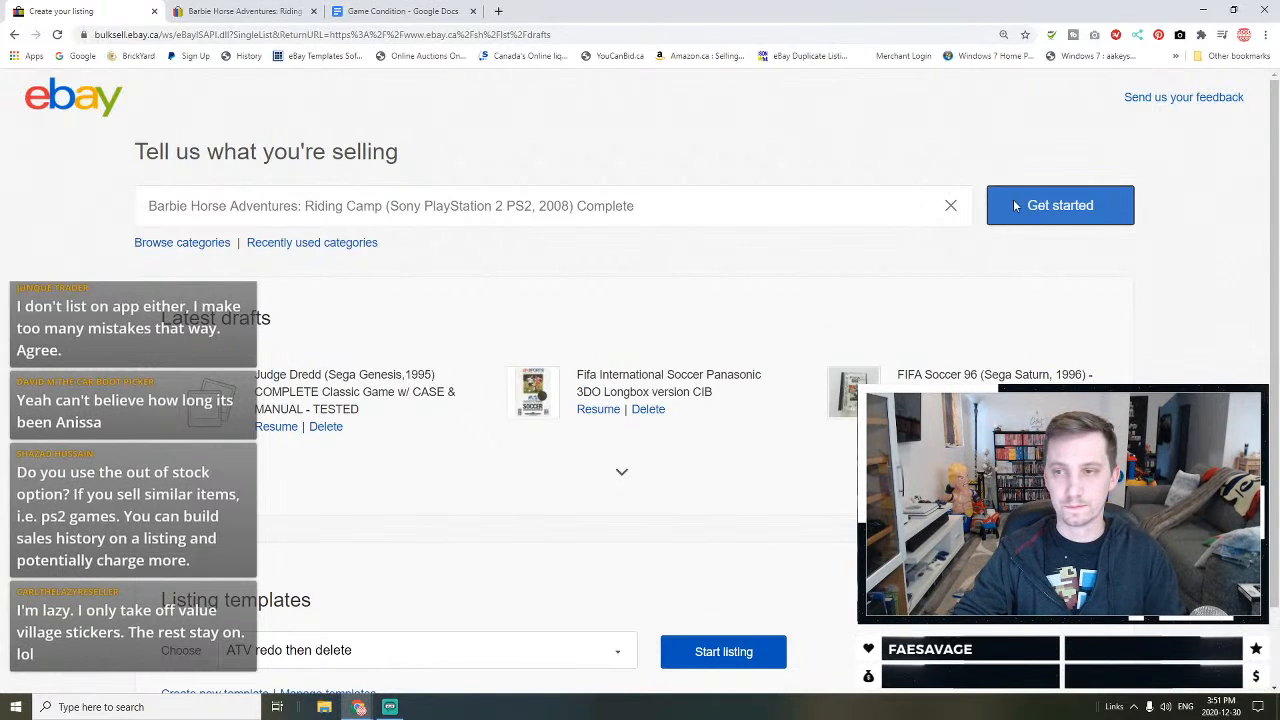
Step: Base the listing on the matching catalogue product, Barbie Horse Adventures: Riding Camp (Sony PlayStation 2, 2008)
left_click(350, 480)
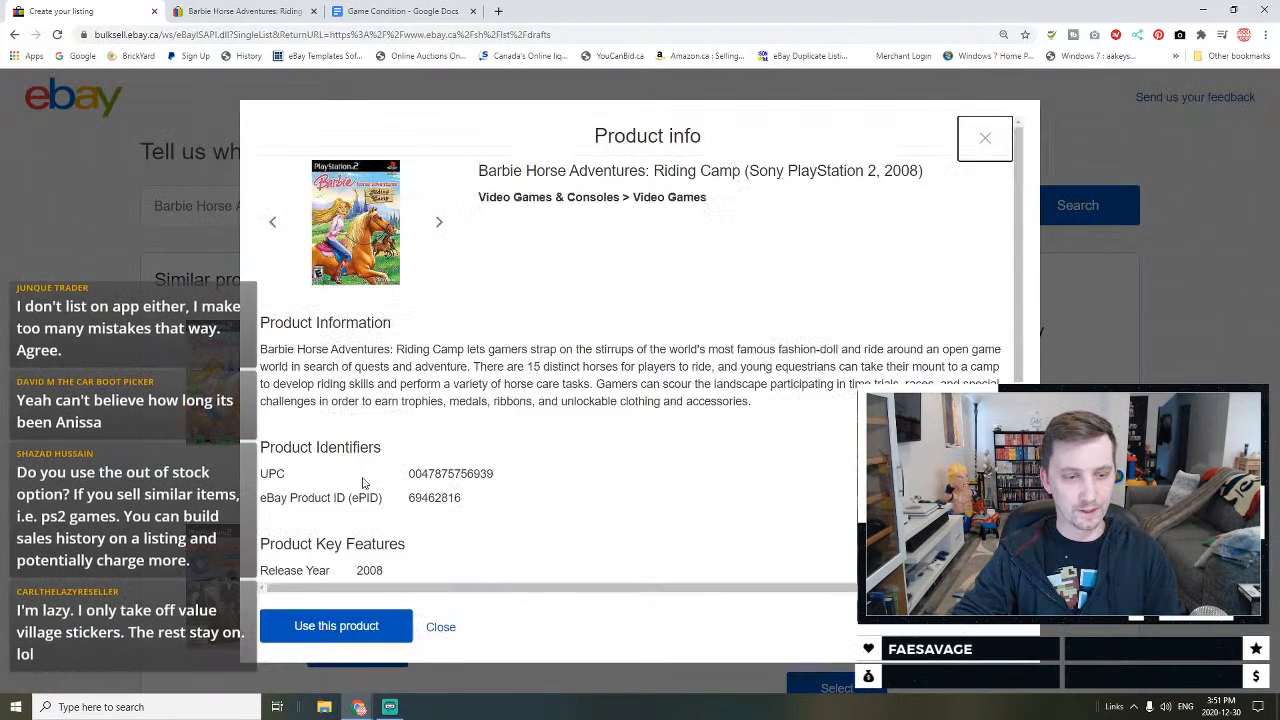
left_click(245, 661)
Step: Copy the complete VERY GOOD condition text from the Game Condition document, leaving the document's wording intact
left_click(370, 11)
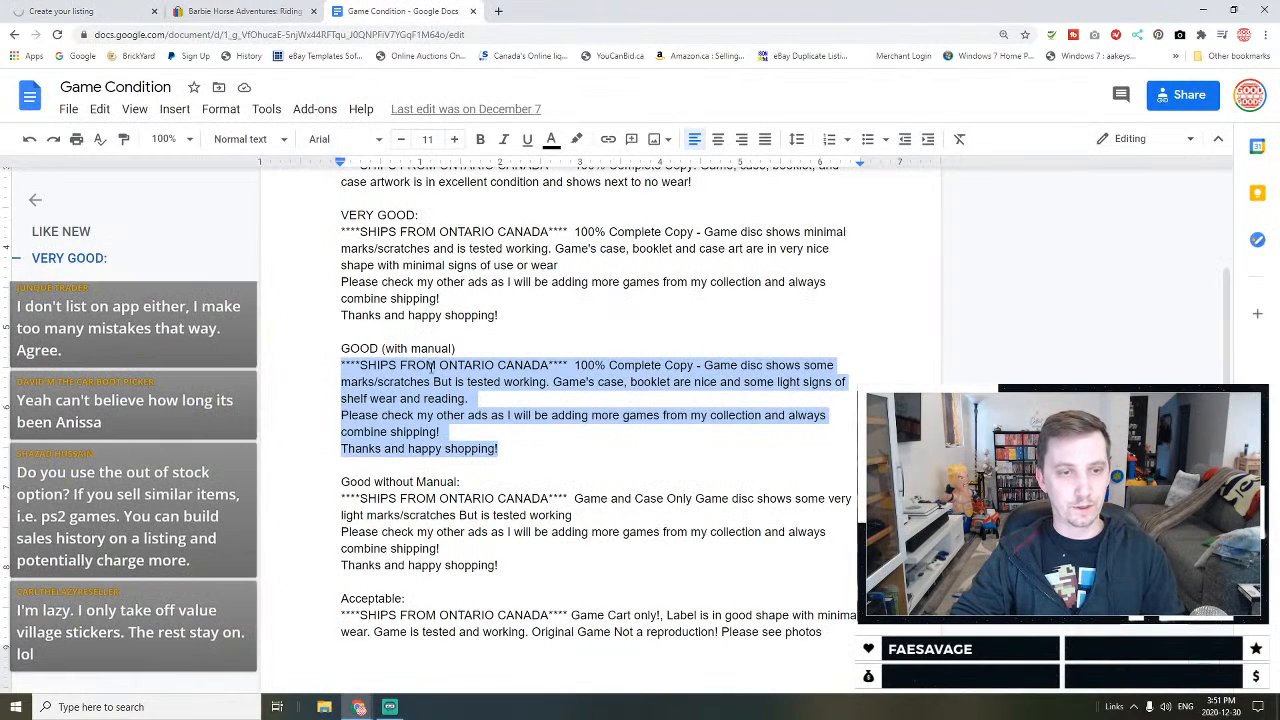
left_click_drag(521, 322, 328, 232)
right_click(328, 234)
left_click(457, 306)
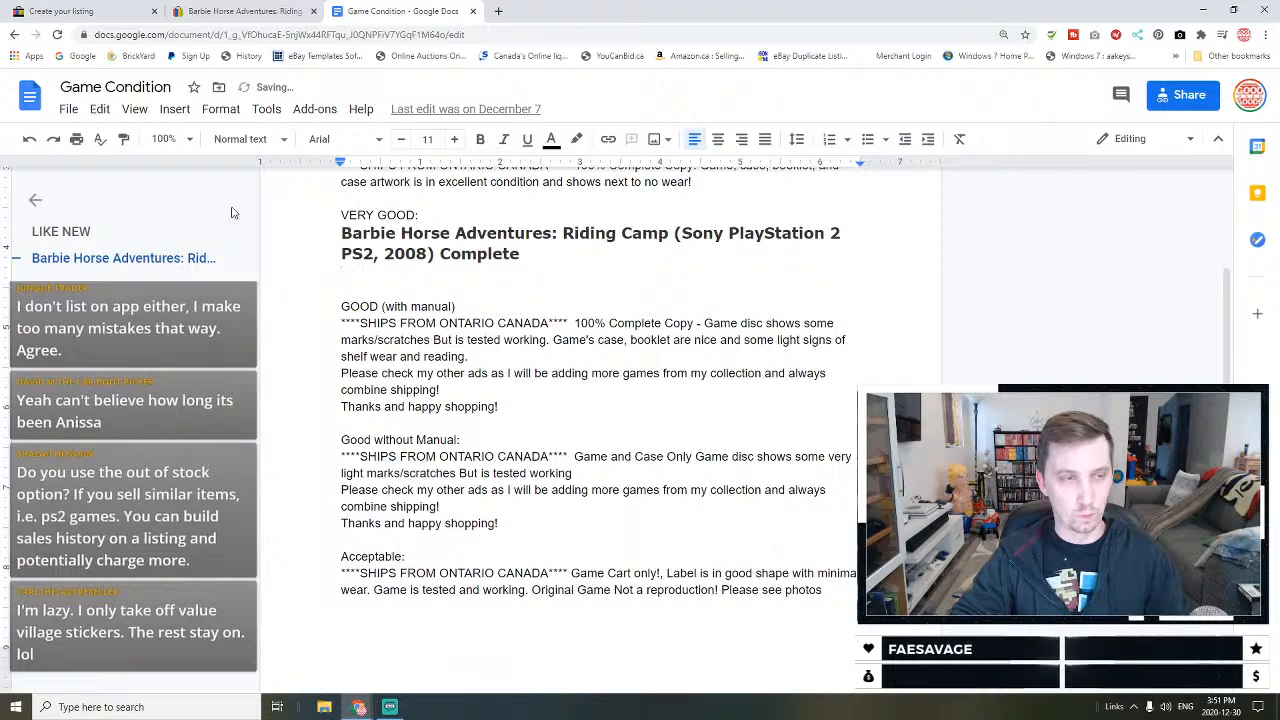
left_click(30, 139)
right_click(388, 269)
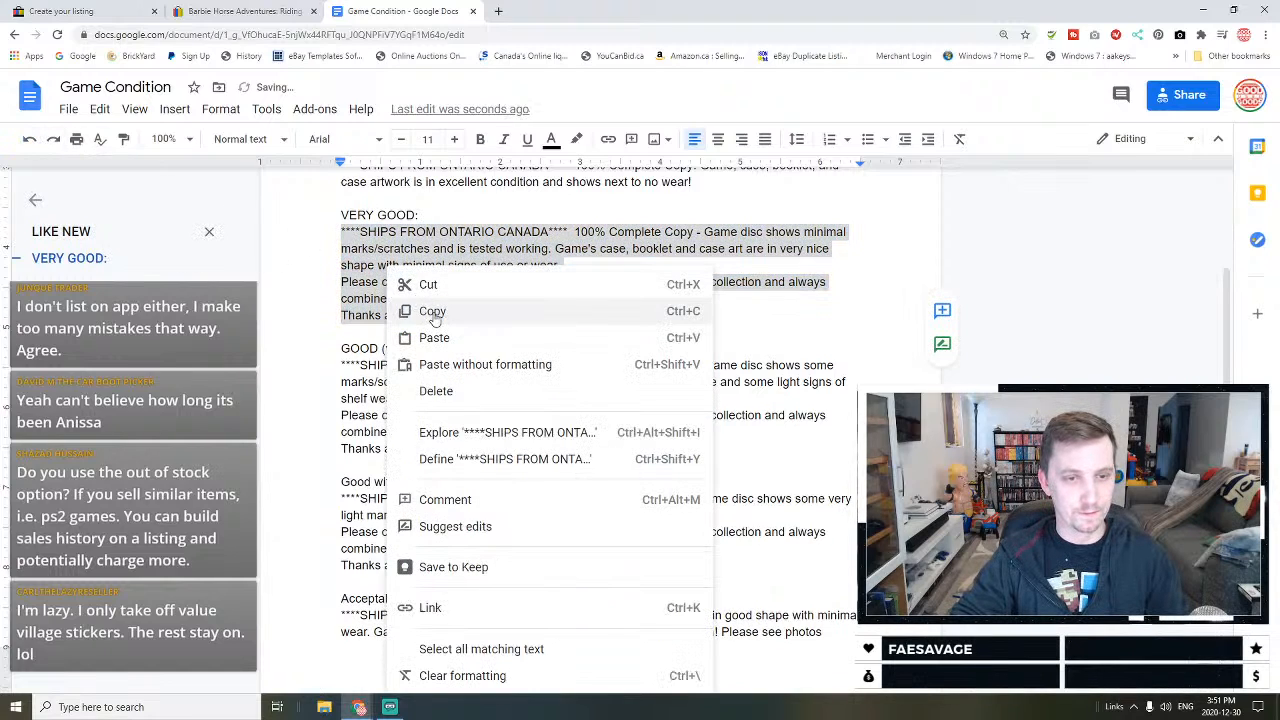
left_click(433, 311)
Step: Set the first store category of the Barbie listing to Video Games > Games > Ps2
key("ctrl+1")
scroll(290, 383, "down", 3)
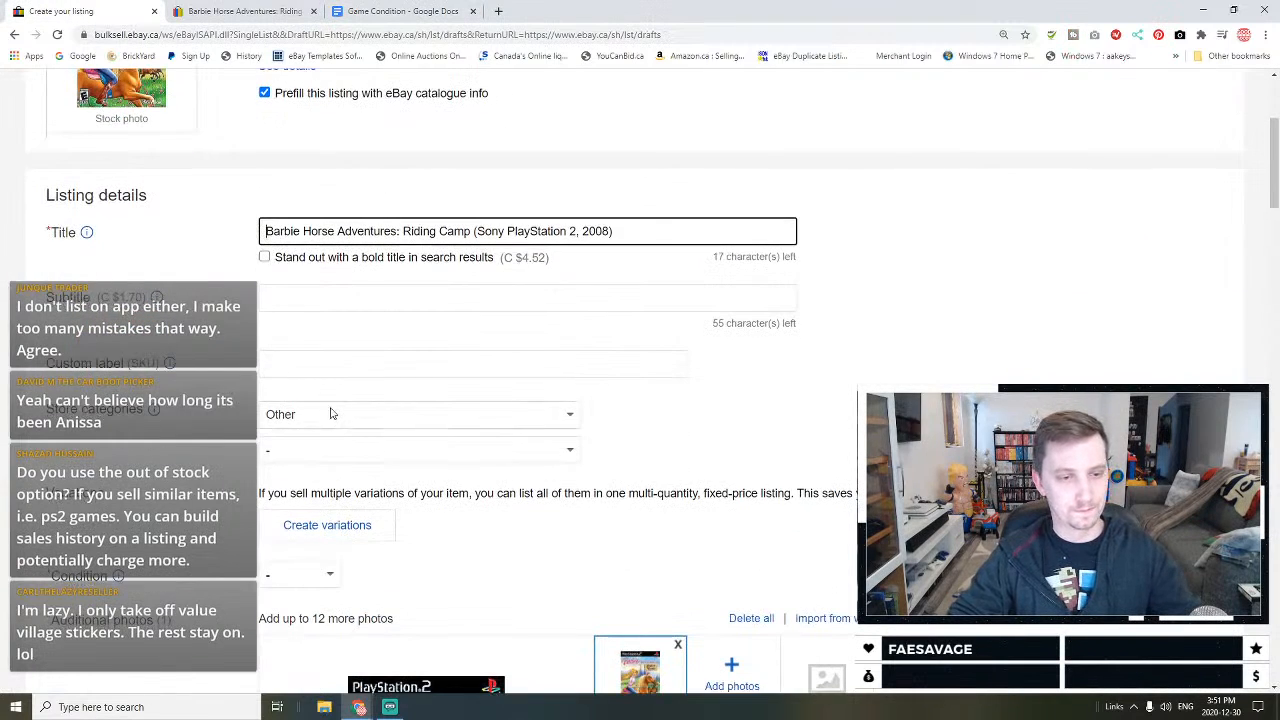
left_click(331, 410)
left_click(395, 123)
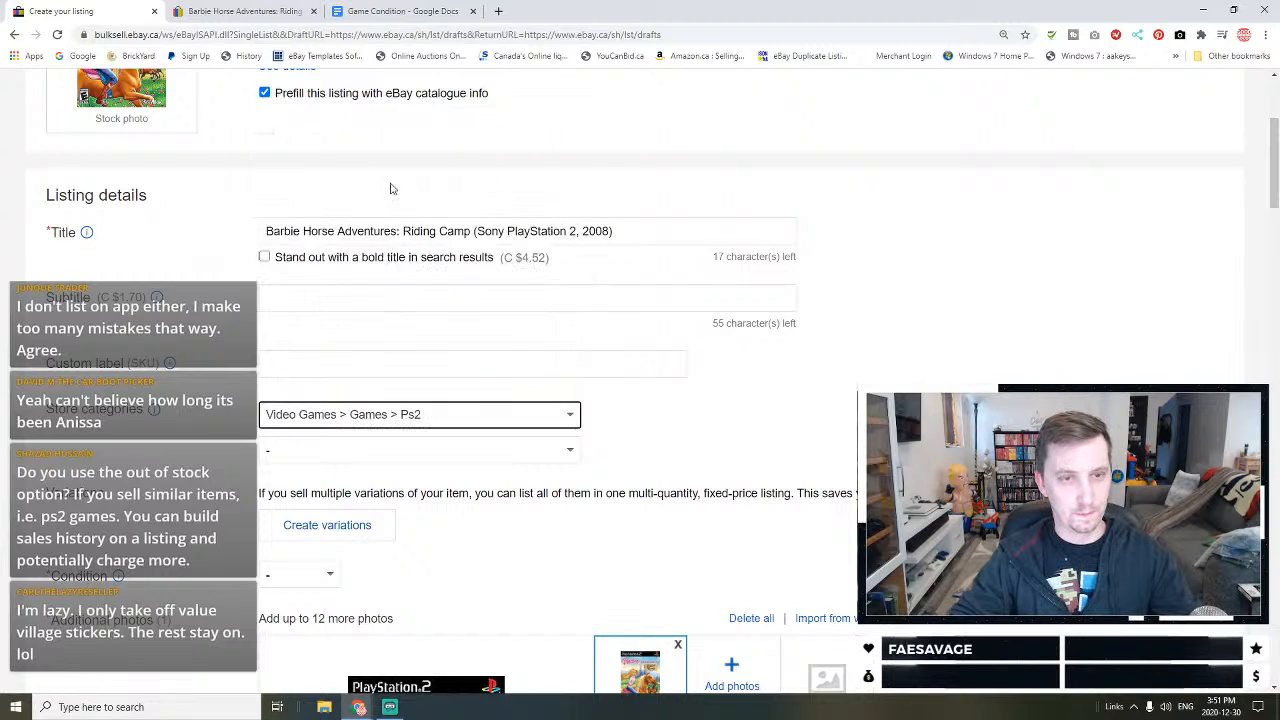
Step: Set the item's condition to Very Good and fill the condition description with the copied text
scroll(395, 157, "down", 3)
left_click(300, 307)
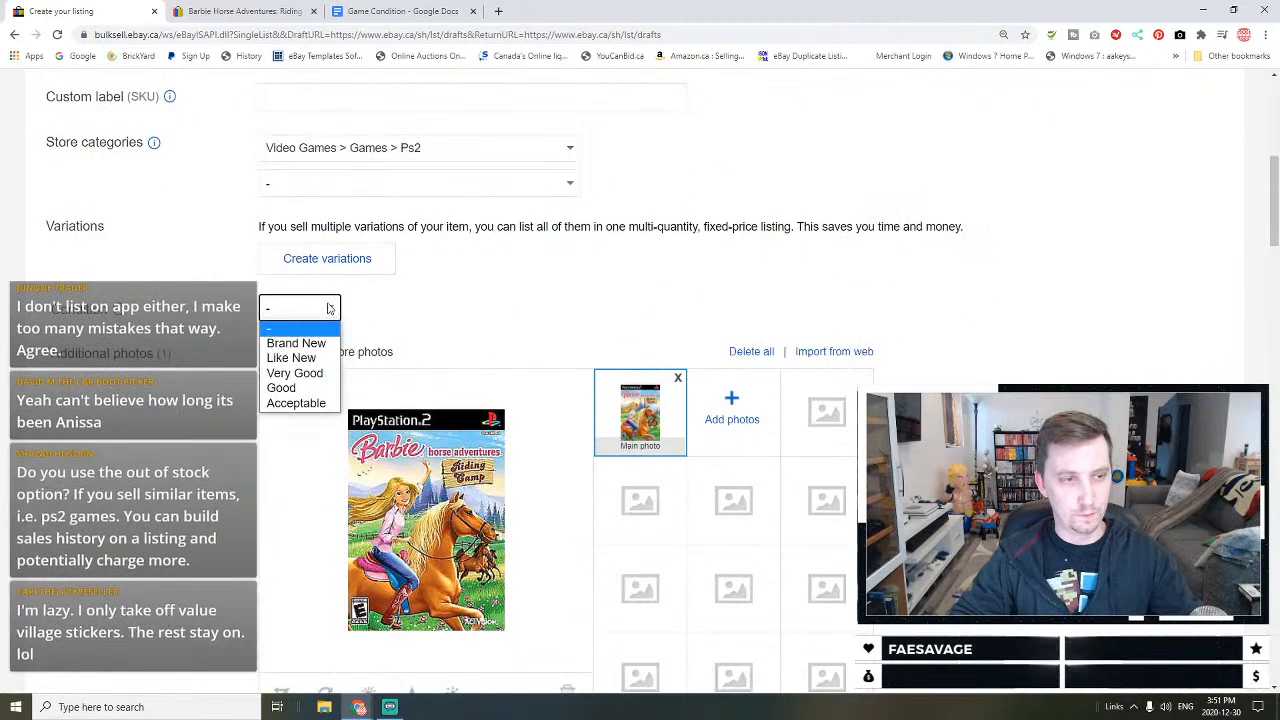
left_click(298, 373)
left_click(423, 371)
key("ctrl+v")
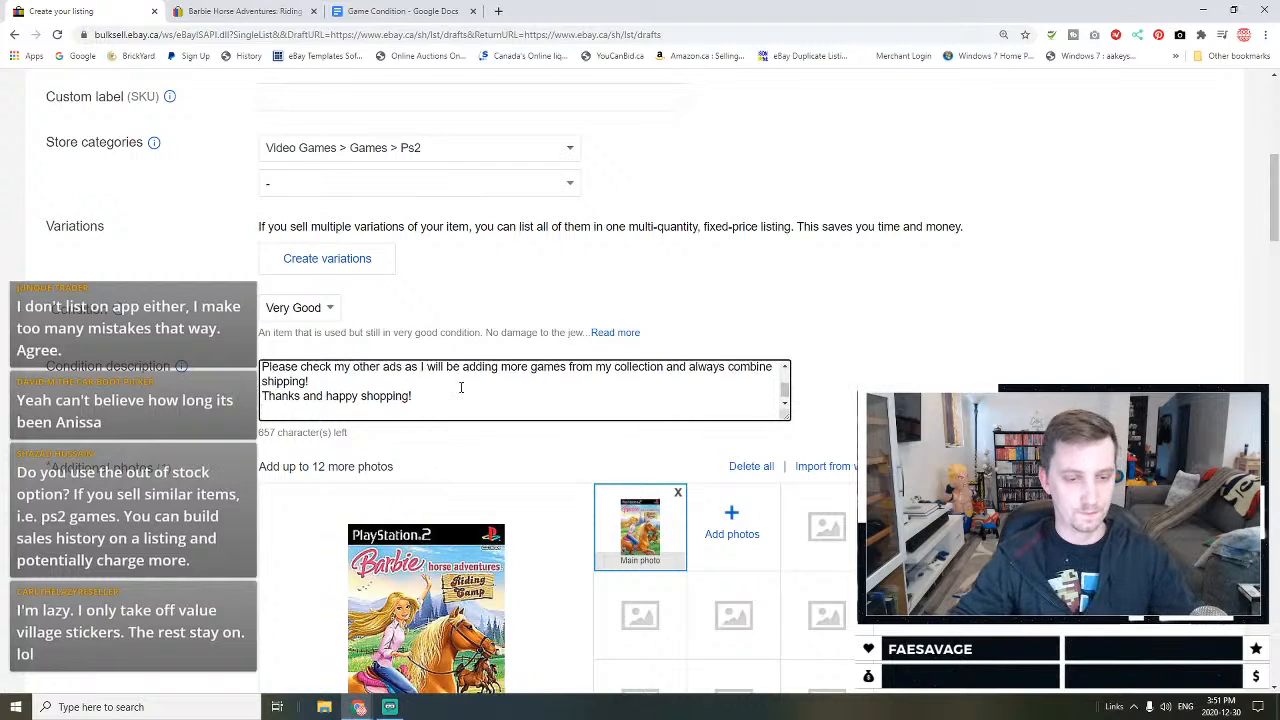
Step: Set the item specifics to publisher Activision, rating E-Everyone and region code NTSC-U/C (US/Canada)
scroll(461, 387, "down", 10)
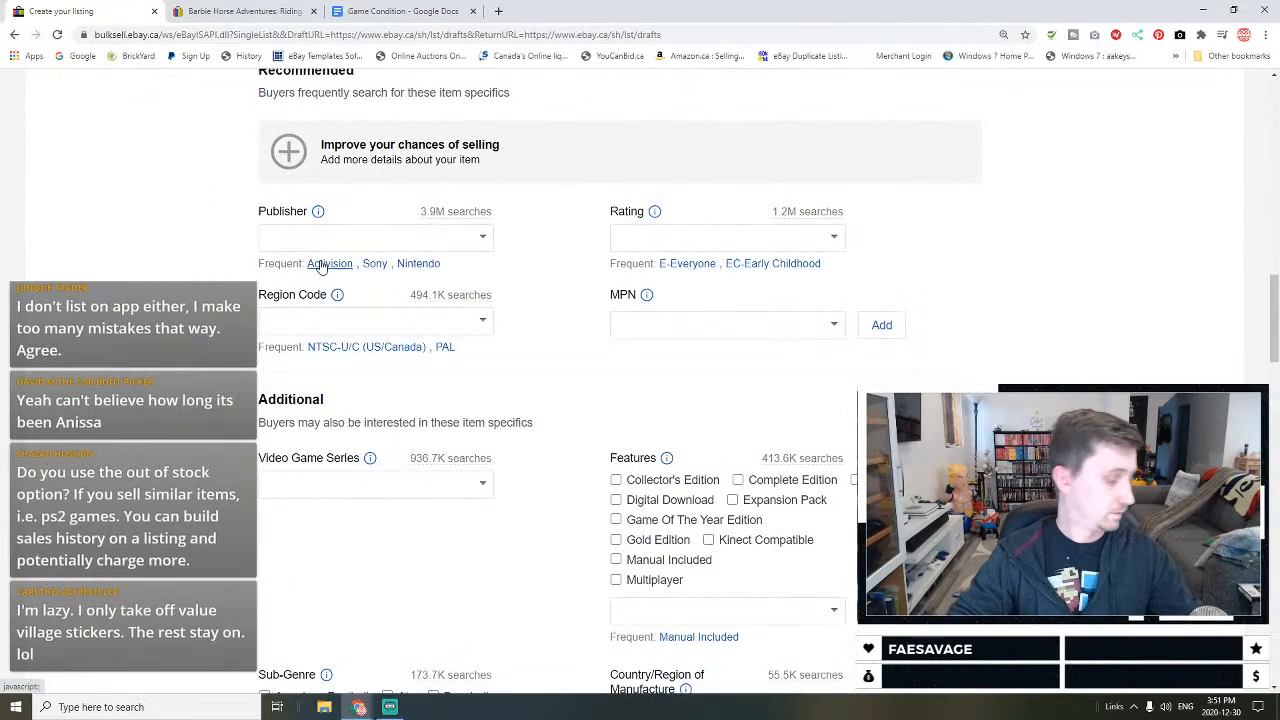
left_click(321, 264)
left_click(700, 263)
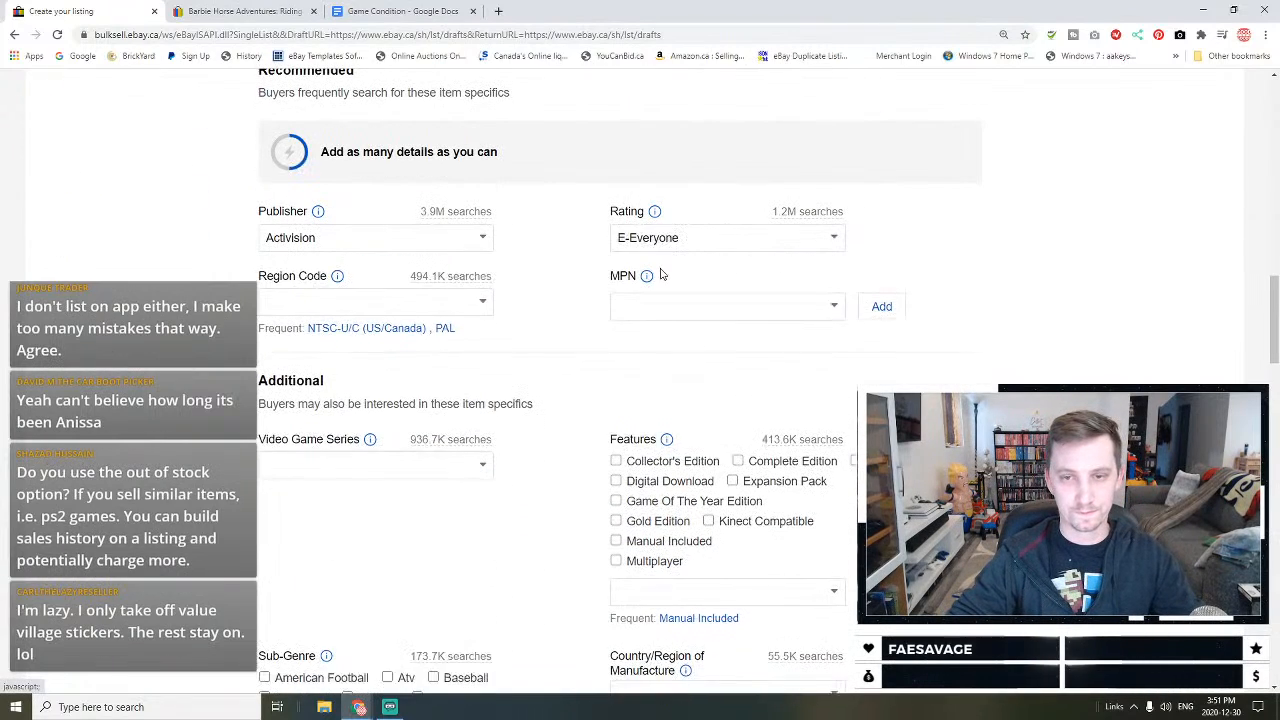
scroll(662, 273, "down", 2)
left_click(357, 131)
Step: Set the video game series to Barbie and mark Manual Included as a feature
scroll(357, 131, "down", 1)
left_click(338, 123)
type("Barbi")
left_click(421, 241)
left_click(712, 280)
Step: Fill the item description with the same copied Very Good condition text
scroll(686, 306, "down", 1)
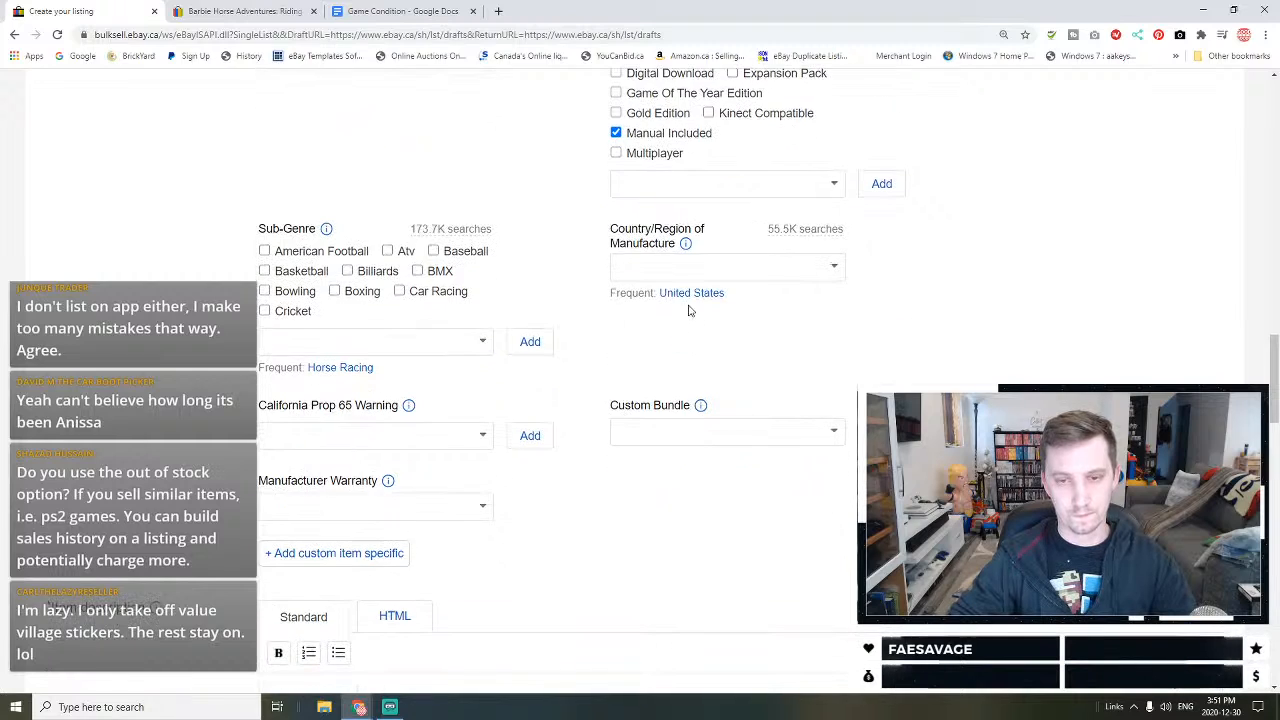
scroll(686, 294, "down", 3)
scroll(466, 538, "down", 2)
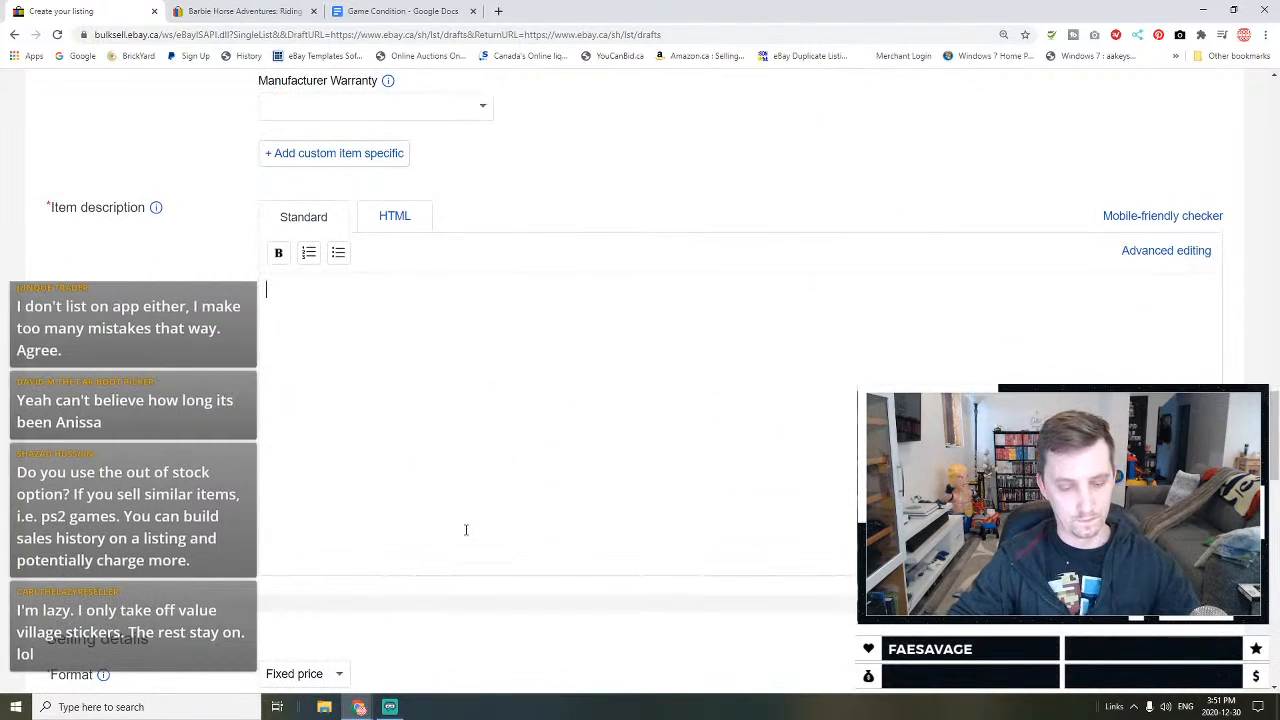
key("ctrl+v")
Step: Set the fixed Buy It Now price to C $14.95
scroll(466, 530, "down", 5)
left_click(341, 352)
type("14")
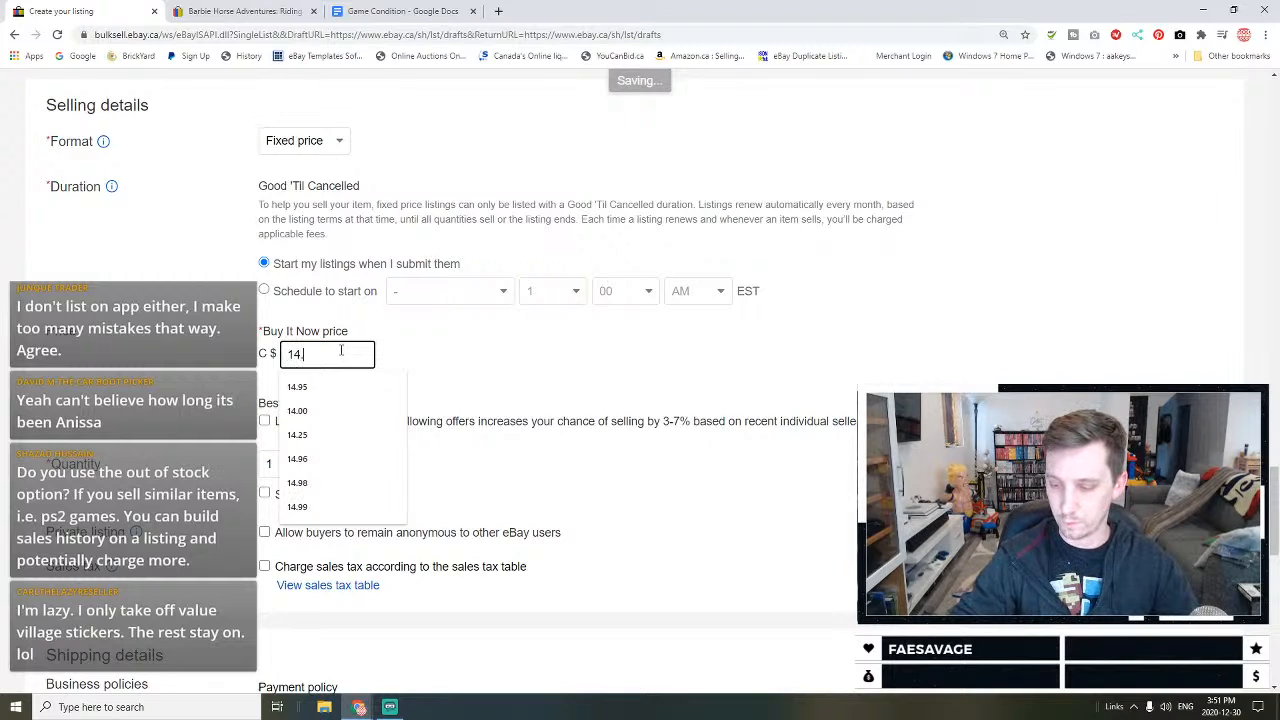
type(".95")
left_click(412, 432)
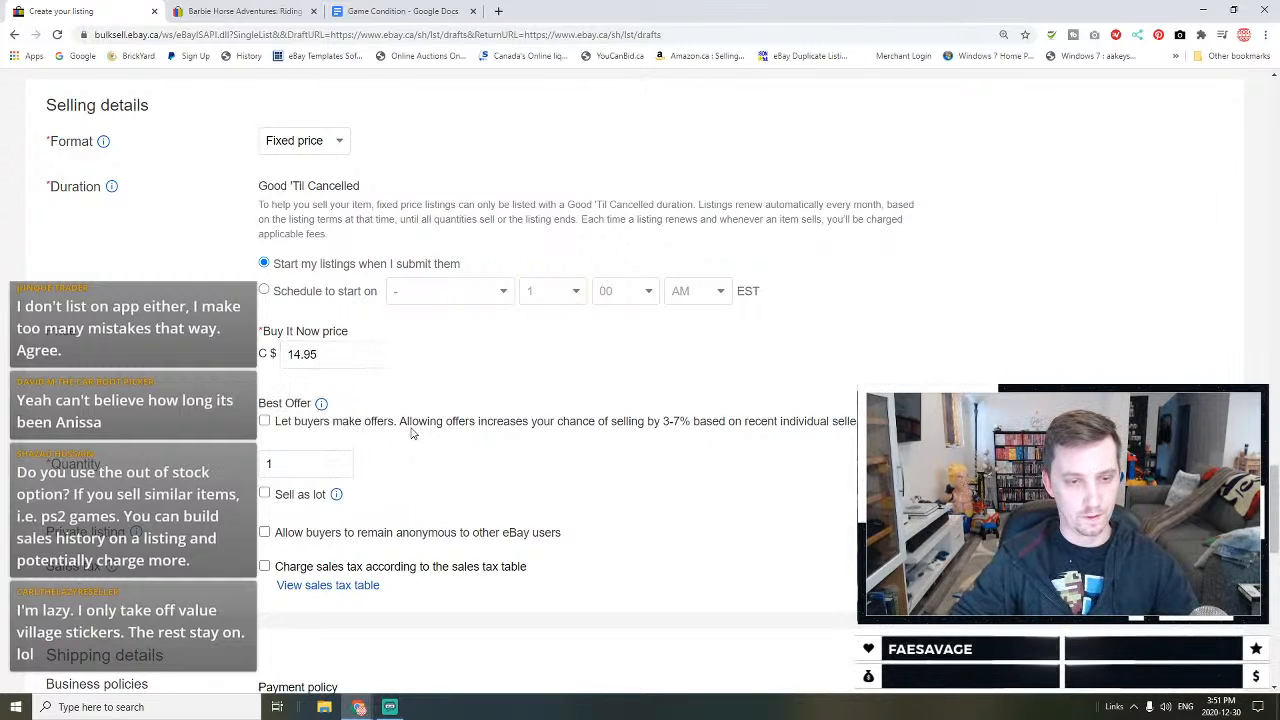
Step: Turn on promoted listing placement for the Barbie game and save the listing as a draft
scroll(409, 466, "down", 10)
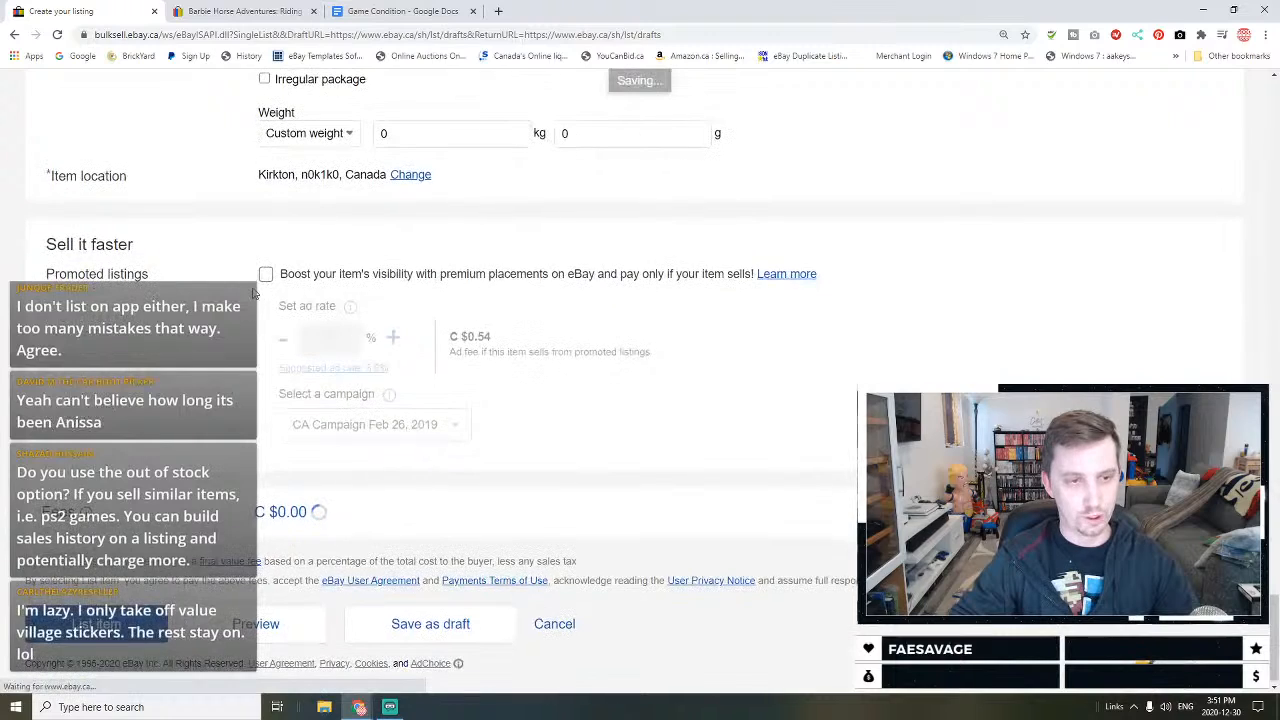
left_click(265, 274)
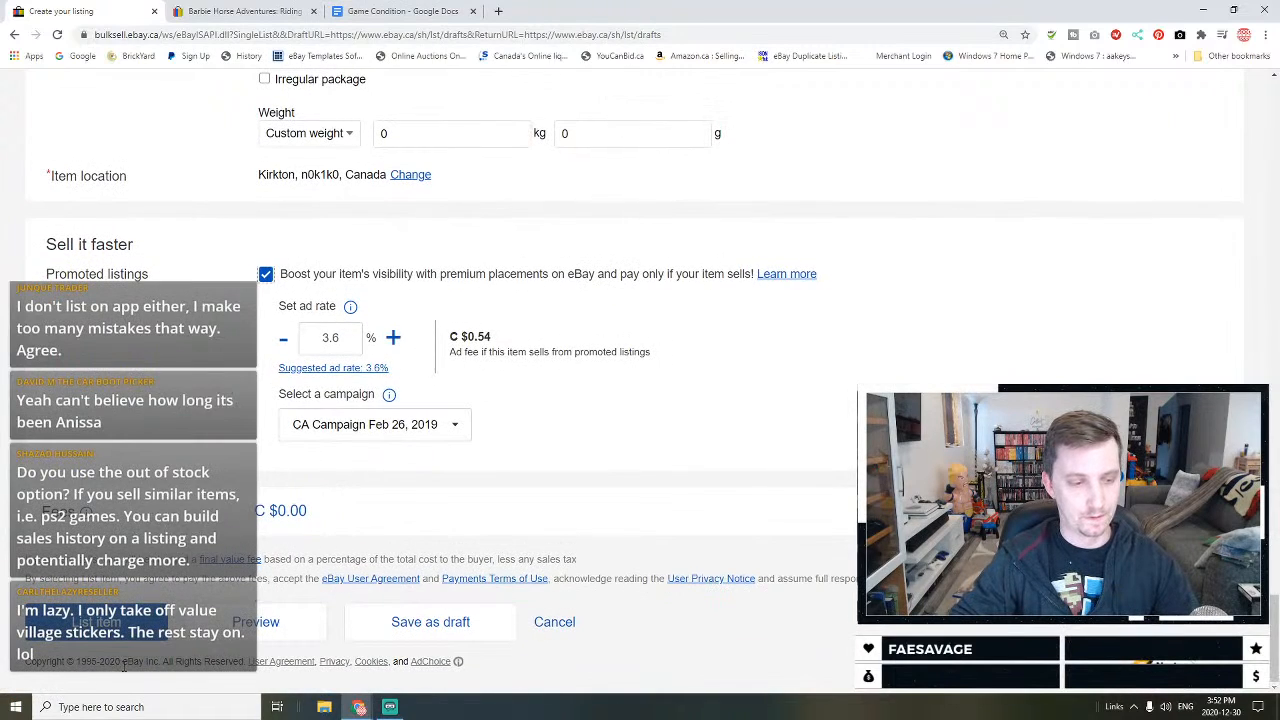
left_click(424, 628)
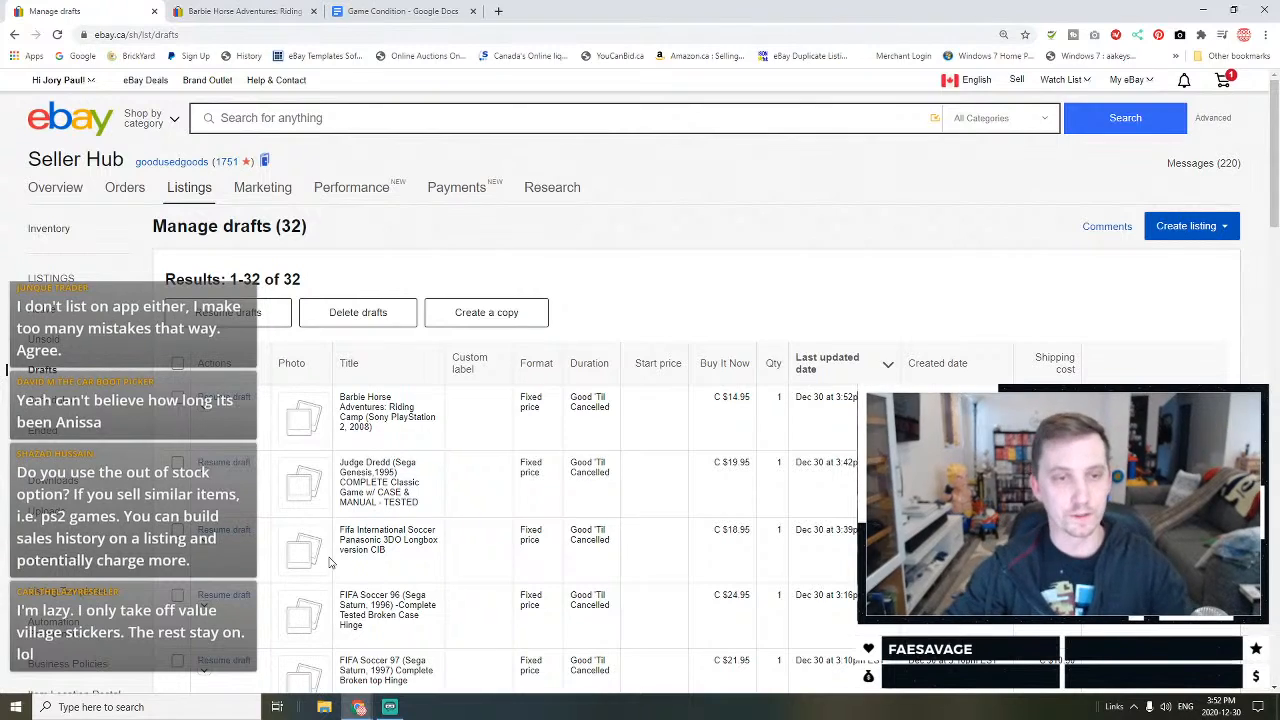
Step: Search eBay for "Pokemon Battle FIgure Figure Gengar" from the open Barbie item page
left_click(352, 7)
left_click(250, 11)
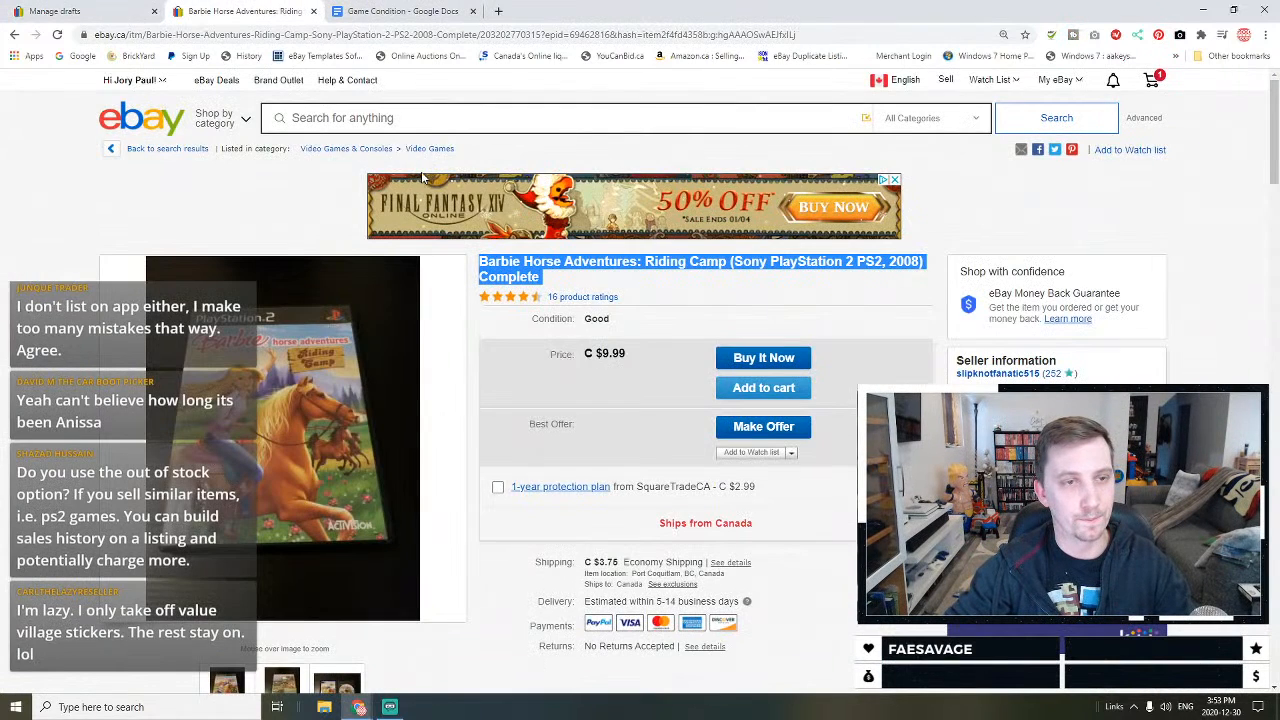
left_click(420, 120)
type("Pokemon Battle Figure Figure")
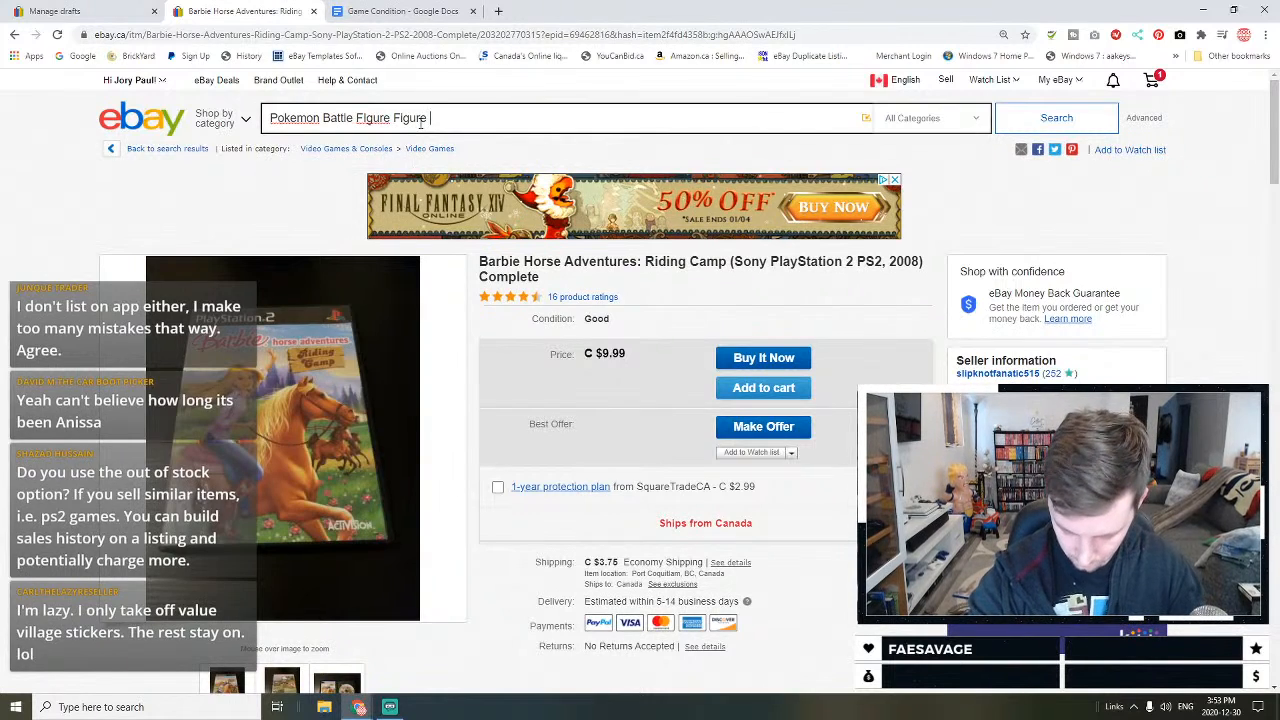
type(" Gengar")
key("Return")
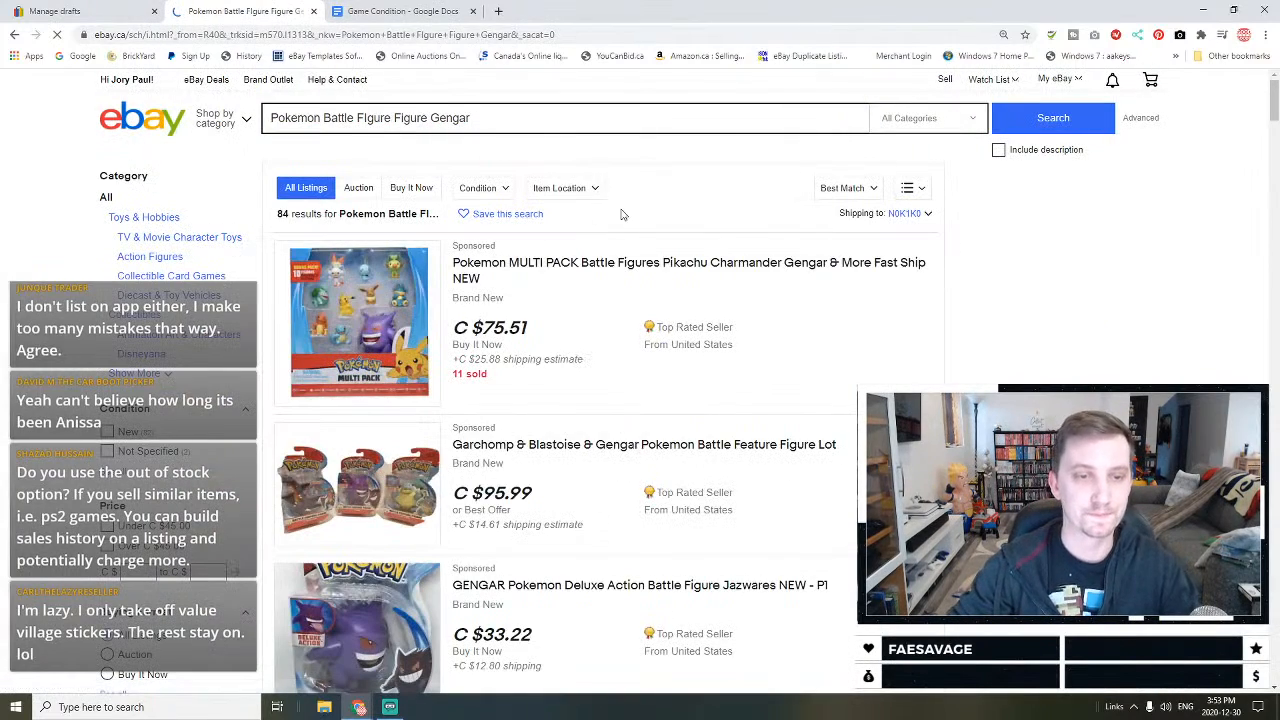
Step: Check the asking prices and shipping of the active Gengar figure listings, and limit the results to completed items
scroll(628, 268, "down", 2)
scroll(540, 156, "down", 2)
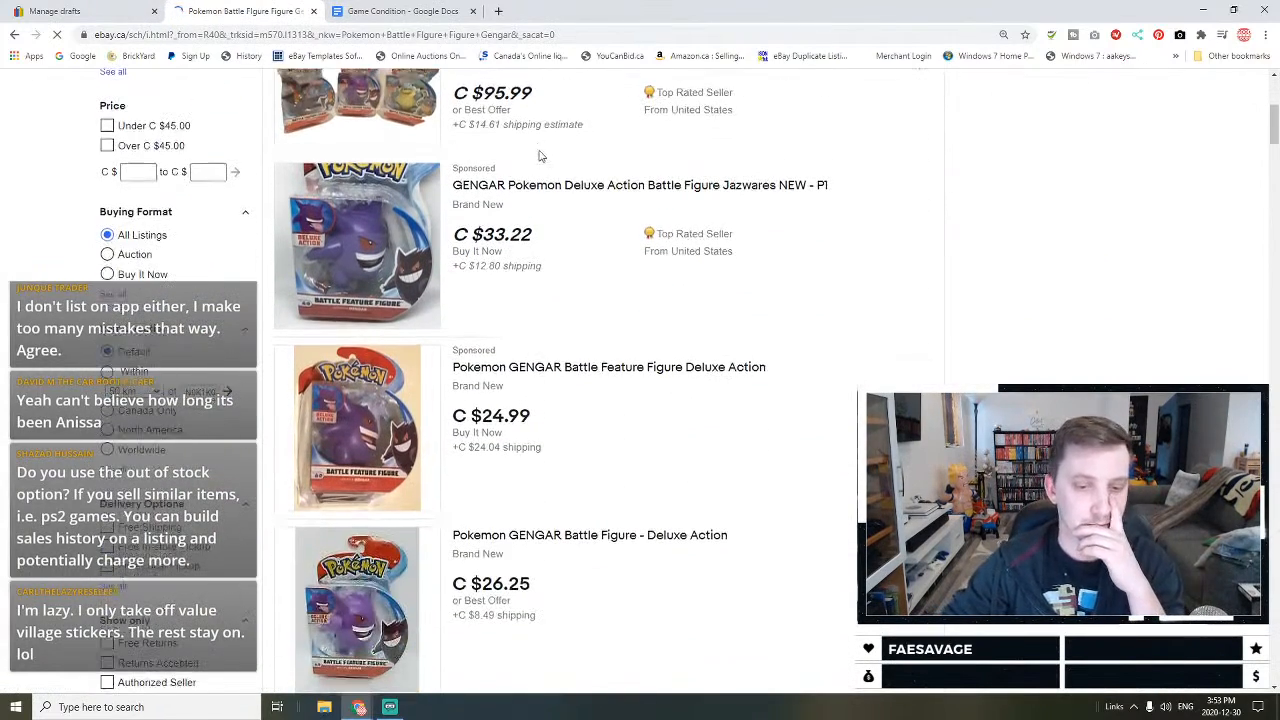
scroll(603, 436, "down", 5)
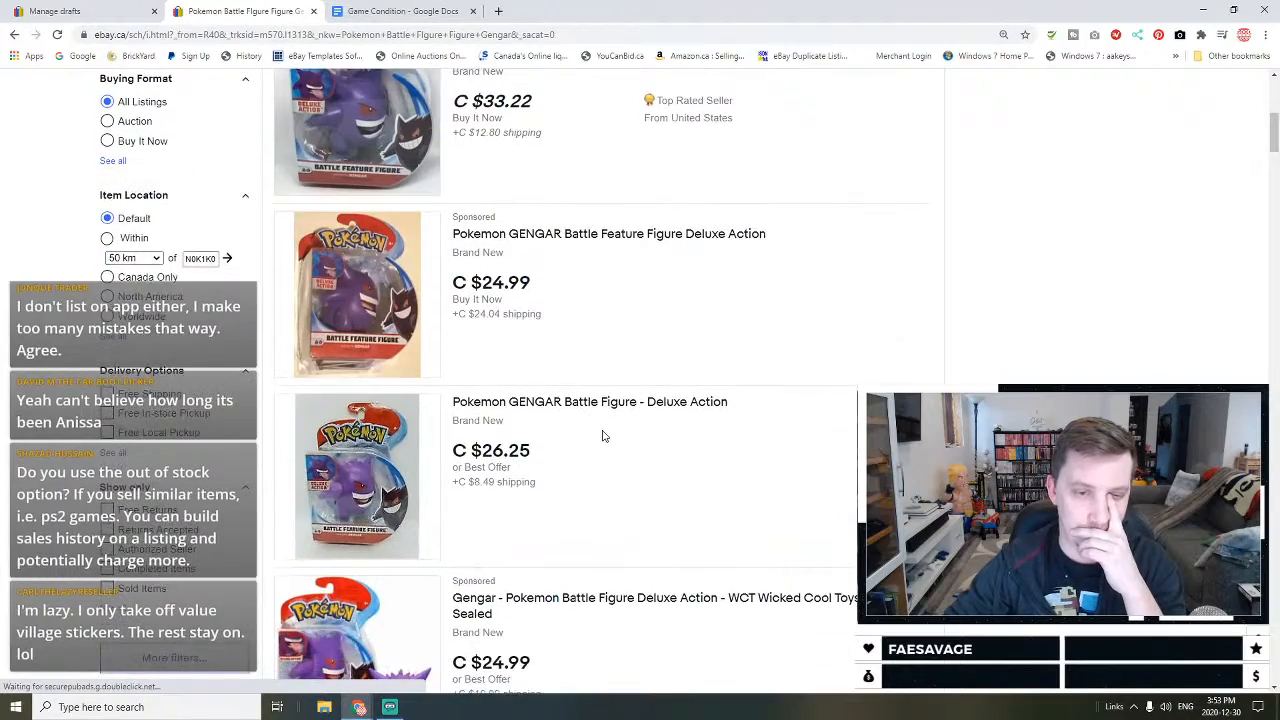
scroll(603, 436, "down", 1)
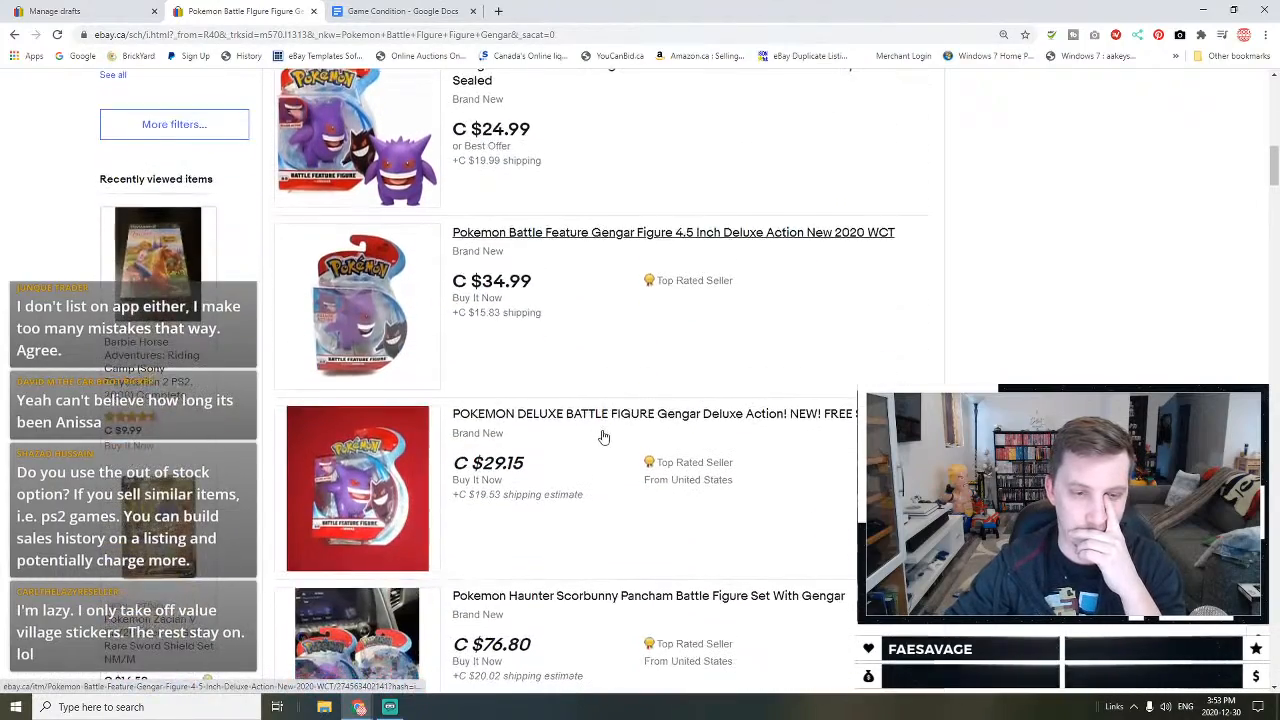
scroll(290, 340, "up", 4)
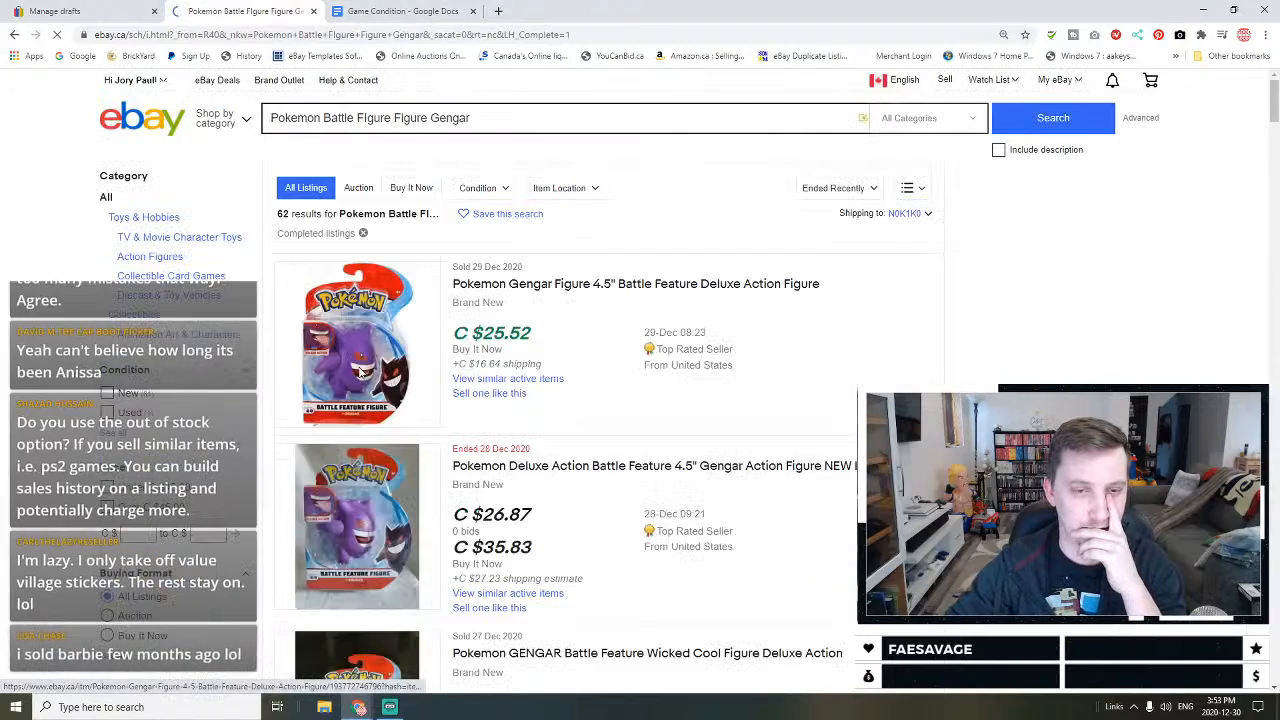
Step: Compare the prices, shipping costs and sale dates of the completed Gengar battle figure listings
scroll(418, 345, "down", 7)
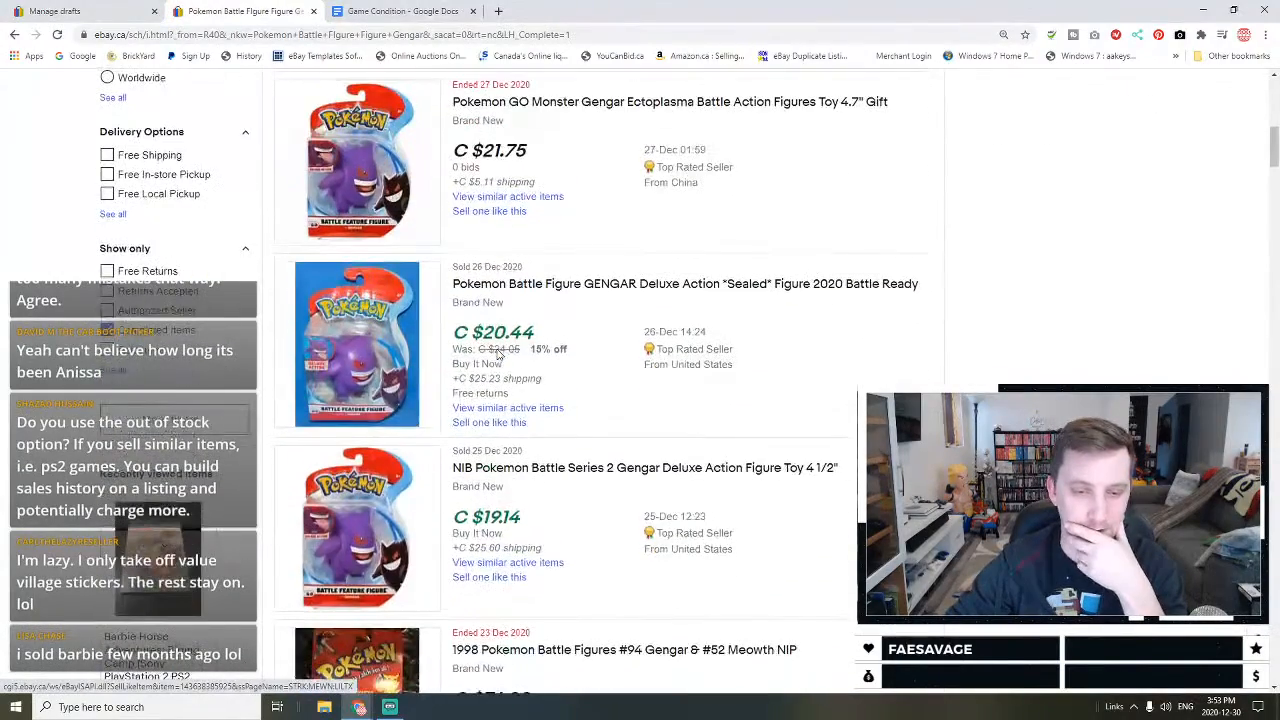
scroll(615, 416, "down", 2)
scroll(615, 416, "up", 1)
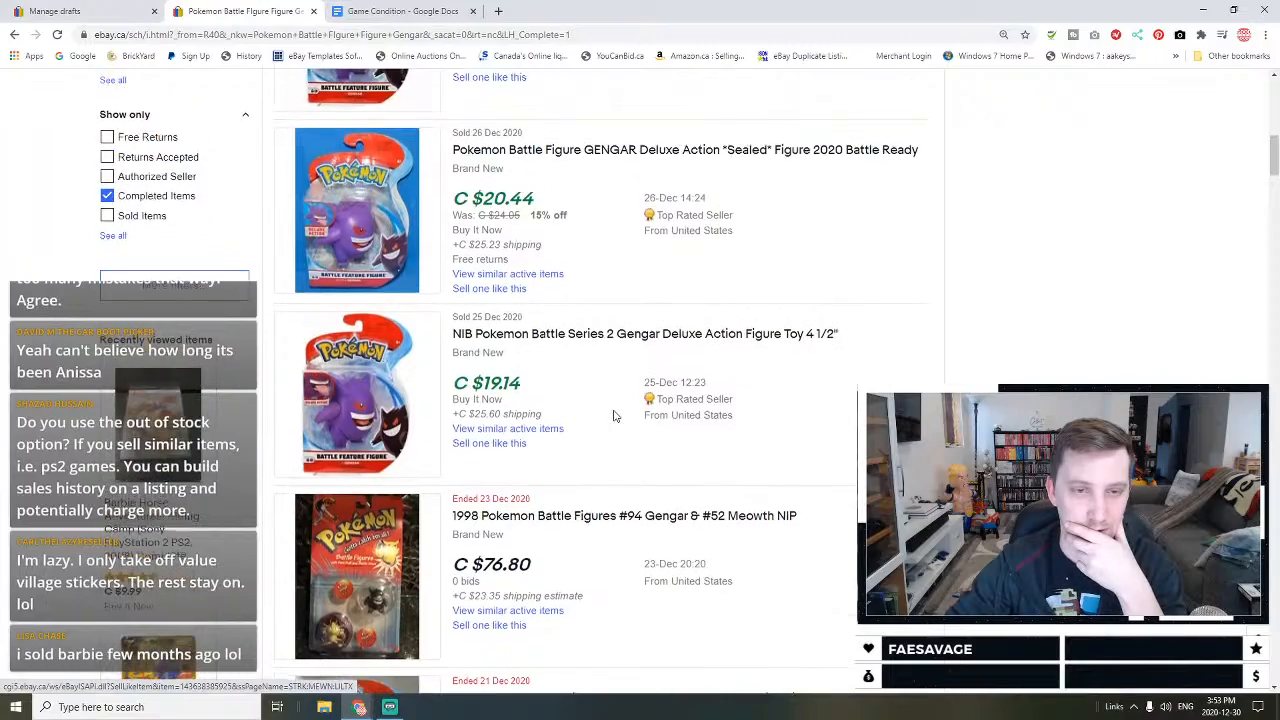
scroll(613, 417, "up", 9)
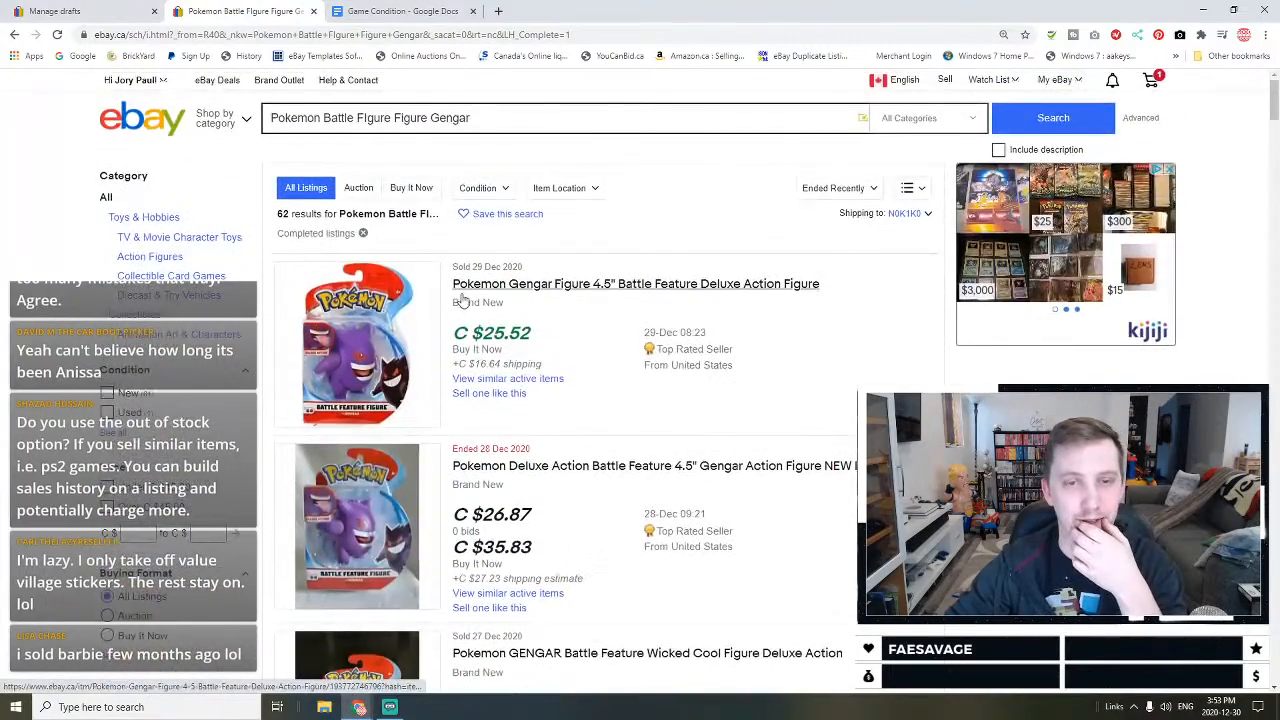
Step: Copy the title "Pokemon Gengar Figure 4.5" Battle Feature Deluxe Action Figure" and search Google for it with "walmart" added
left_click_drag(455, 290, 825, 288)
key("ctrl+c")
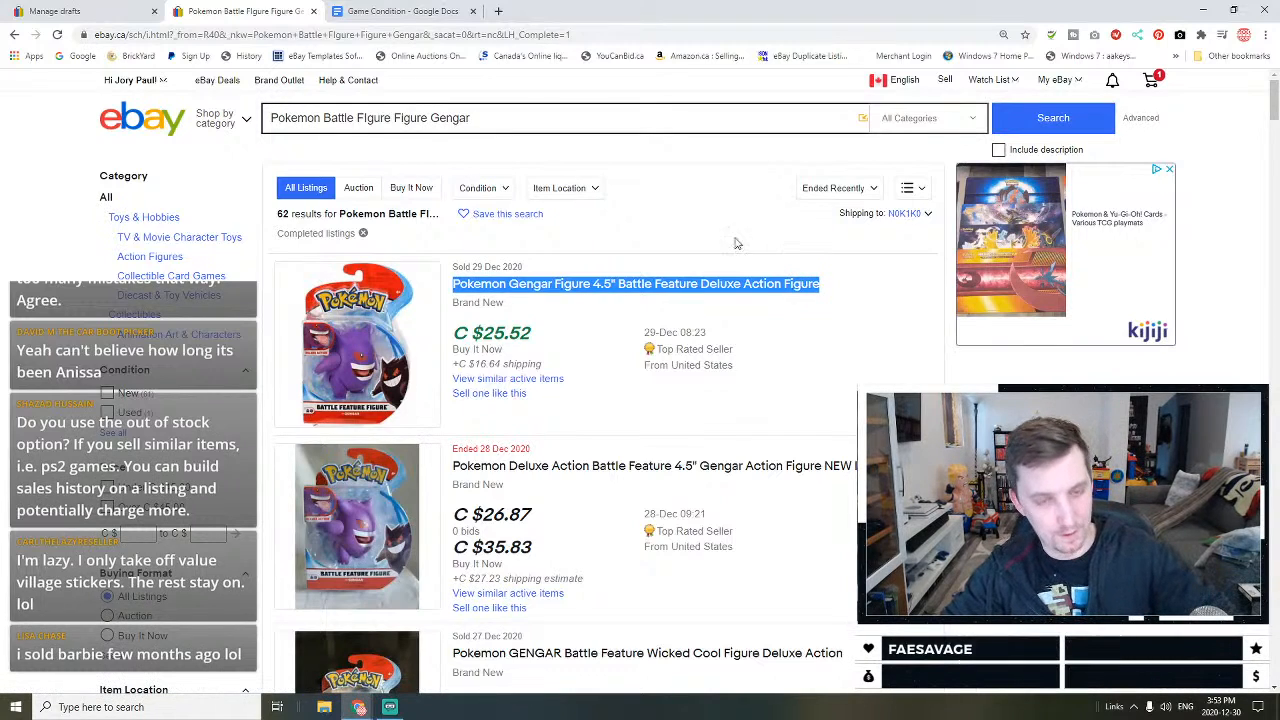
left_click(499, 11)
key("ctrl+v")
type("walmart")
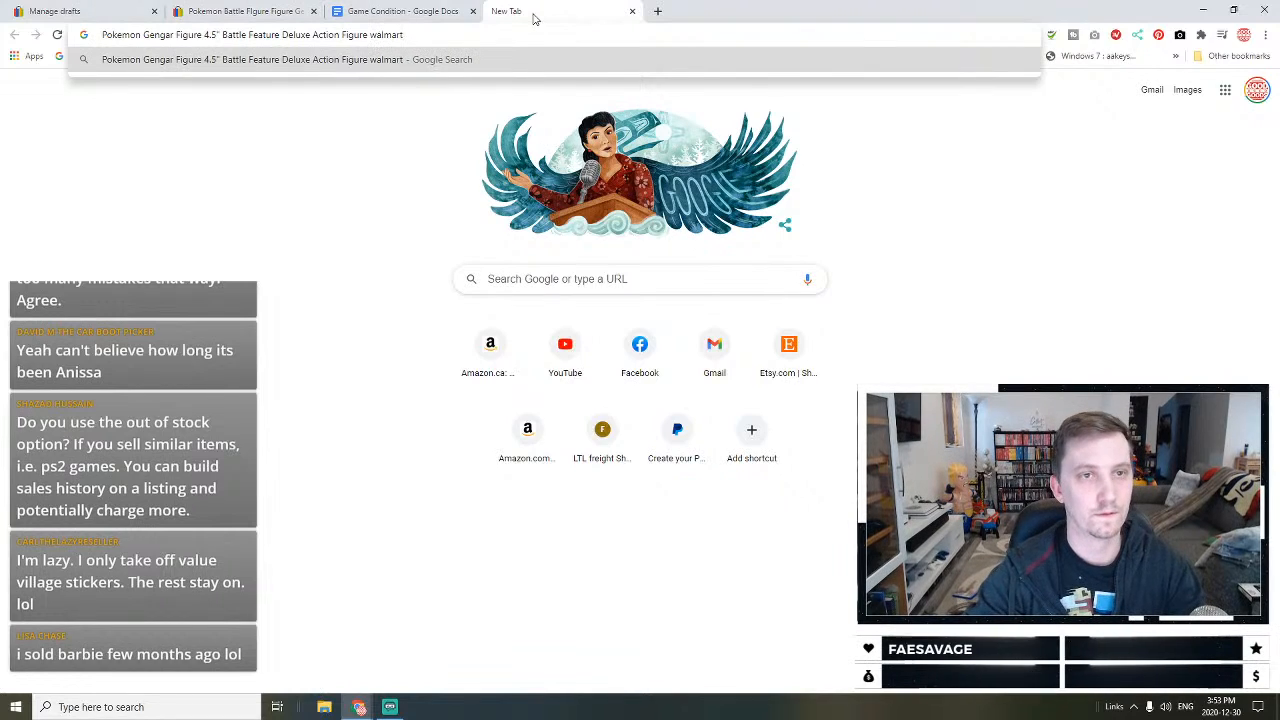
key("Return")
Step: Open Walmart's Pokémon Battle Feature Figure - Gengar page and examine its price, availability, description and specifications
left_click(281, 209)
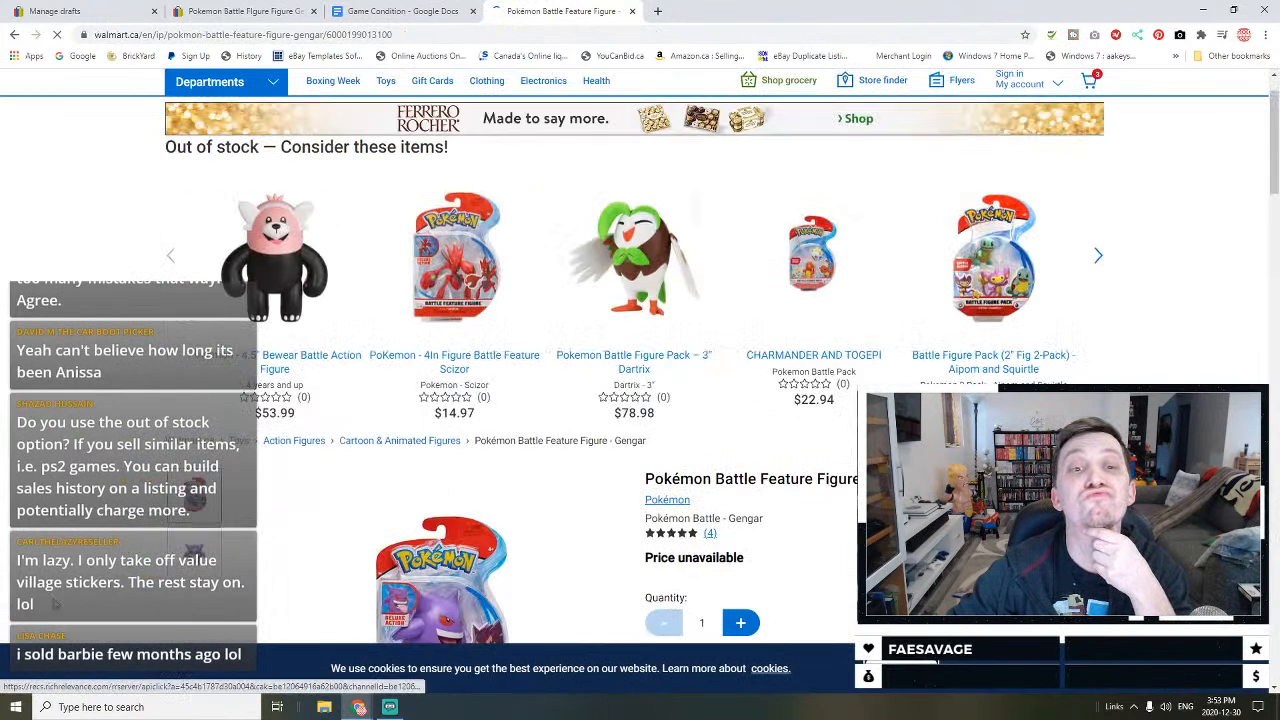
scroll(403, 474, "down", 2)
scroll(311, 486, "down", 8)
scroll(308, 489, "up", 9)
scroll(308, 490, "up", 2)
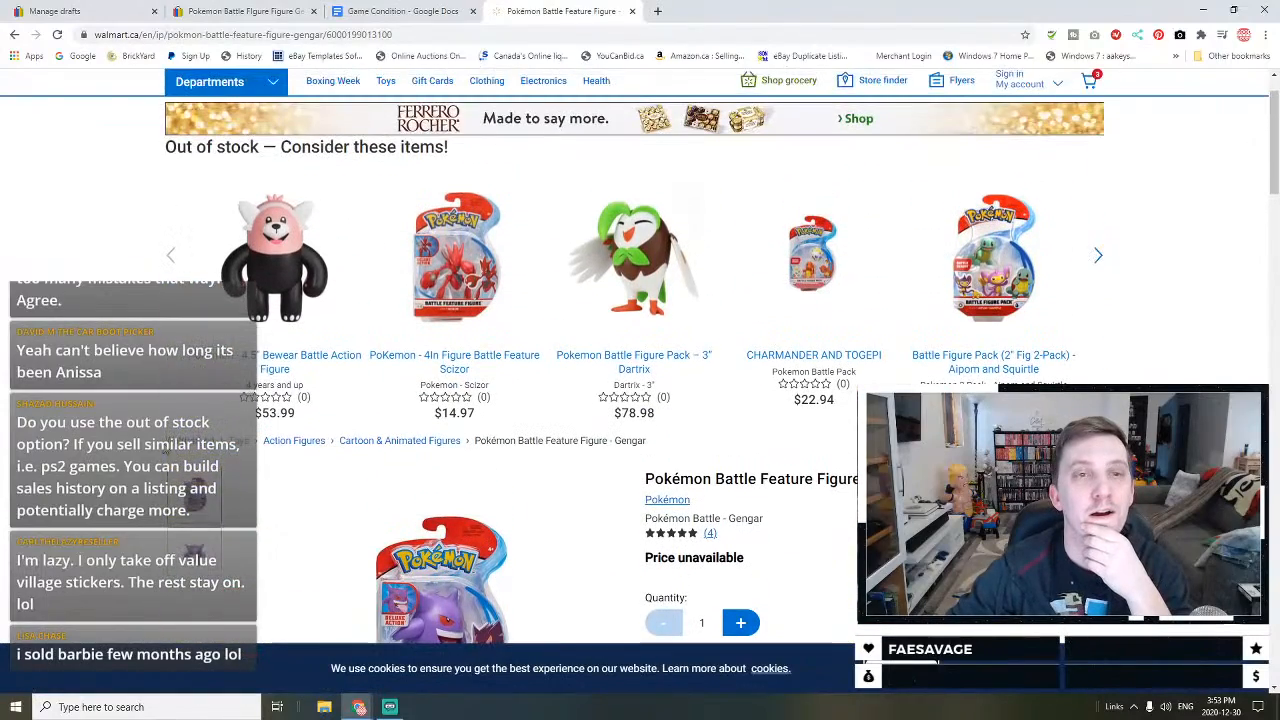
scroll(640, 400, "down", 2)
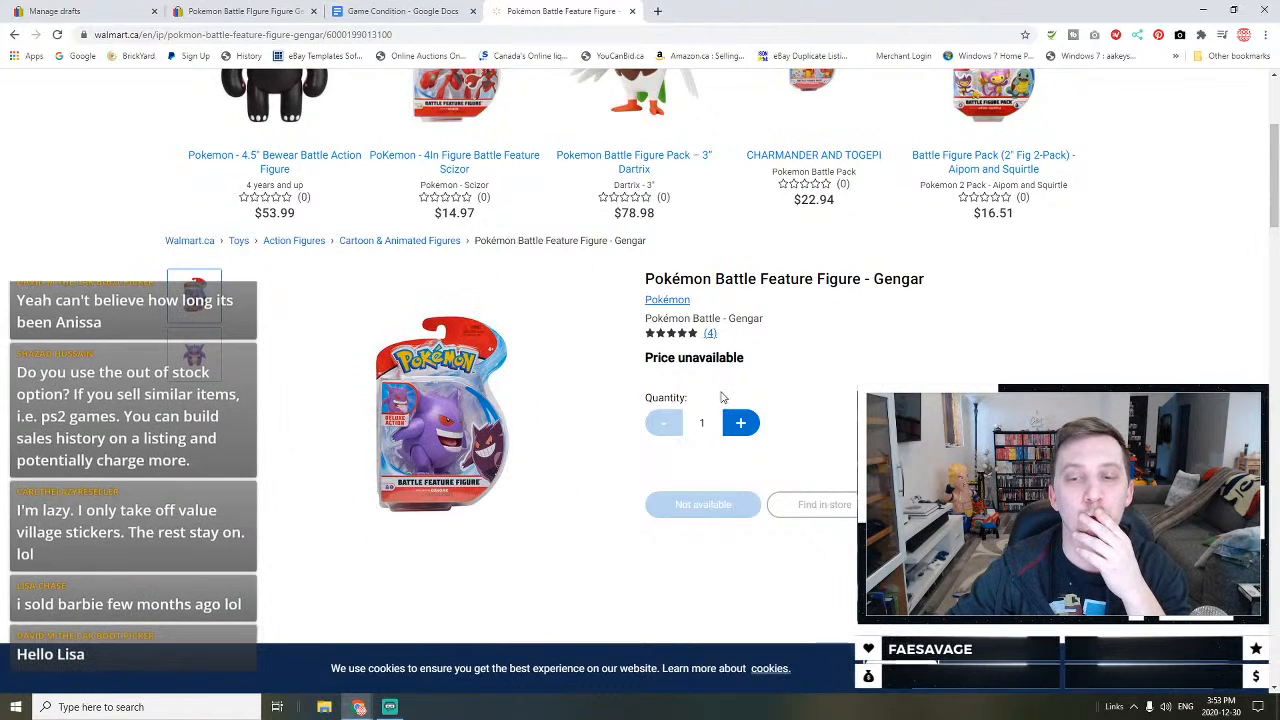
scroll(685, 510, "down", 1)
scroll(685, 510, "down", 1)
scroll(830, 380, "down", 3)
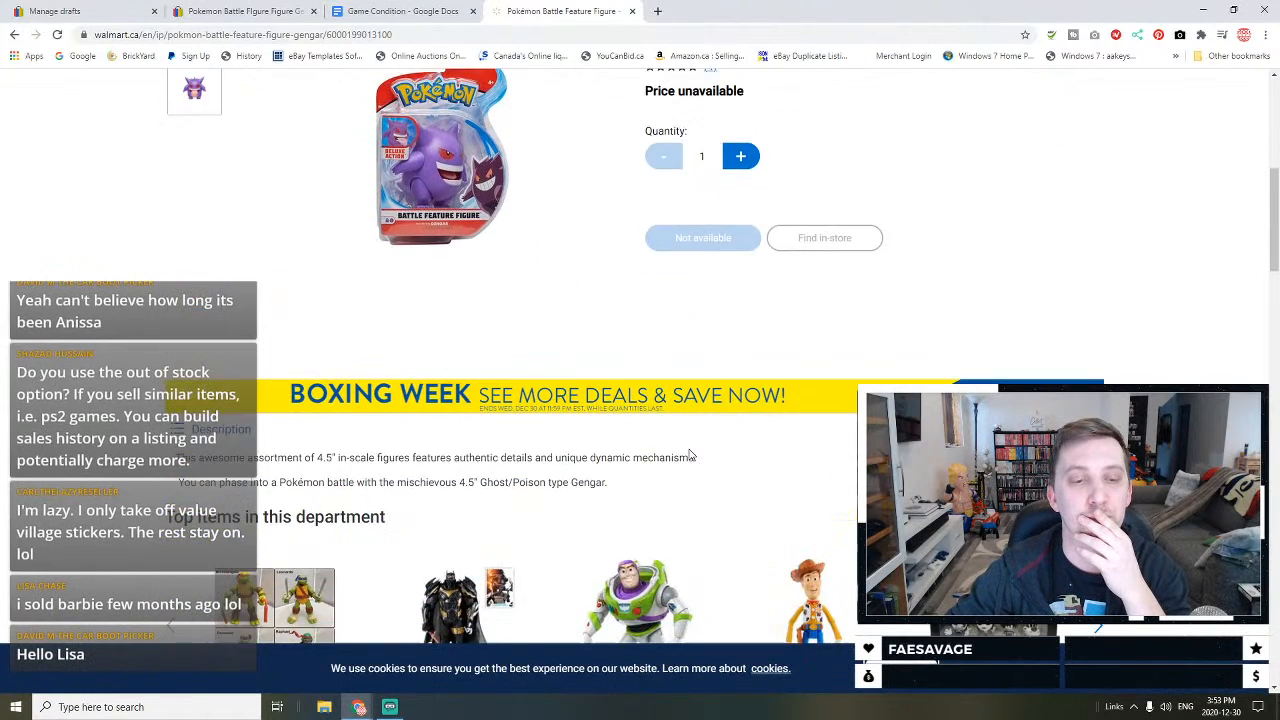
scroll(581, 401, "down", 9)
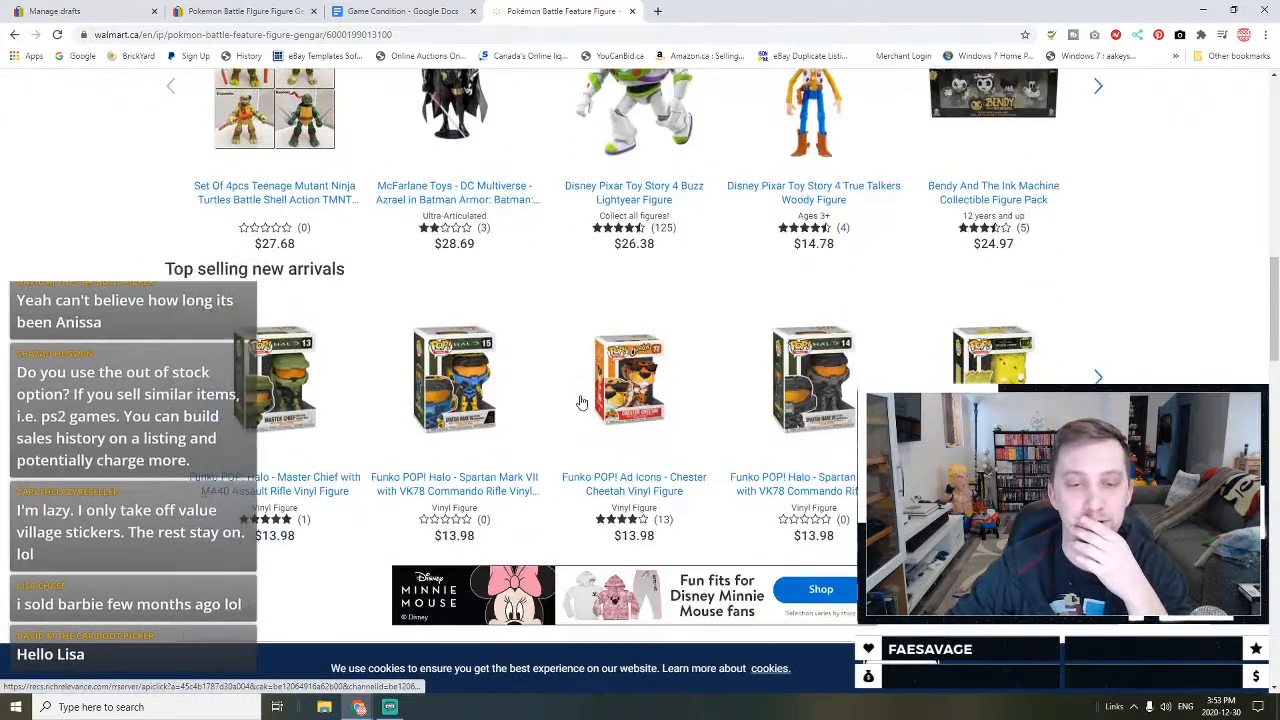
scroll(581, 401, "down", 7)
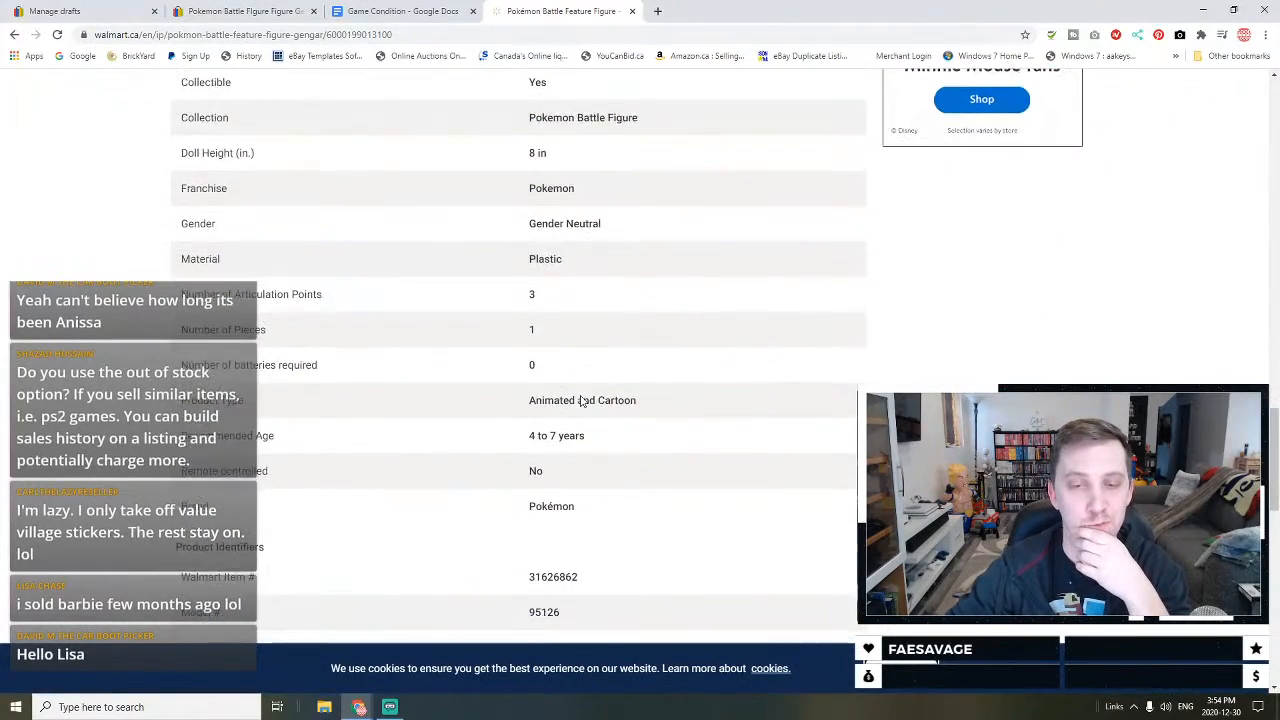
Step: Examine the remaining specifications and product identifiers on Walmart's Gengar figure page
scroll(581, 401, "down", 3)
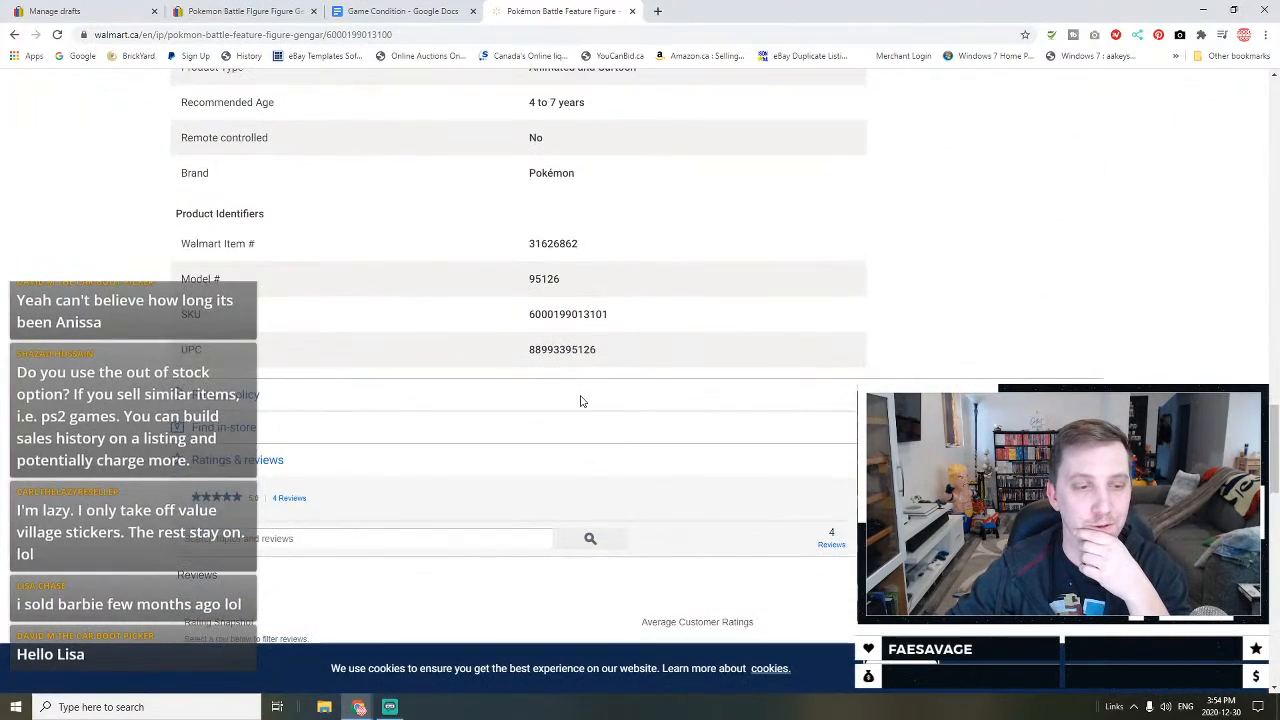
scroll(581, 401, "up", 20)
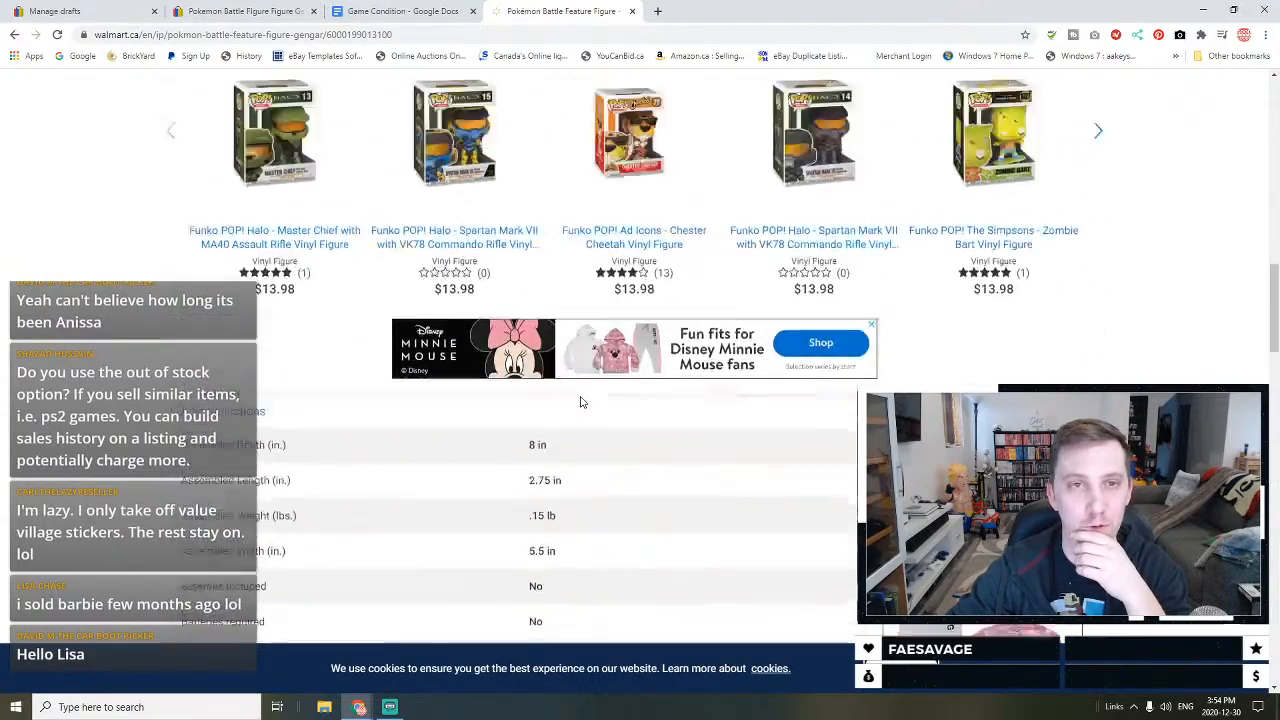
scroll(581, 401, "up", 10)
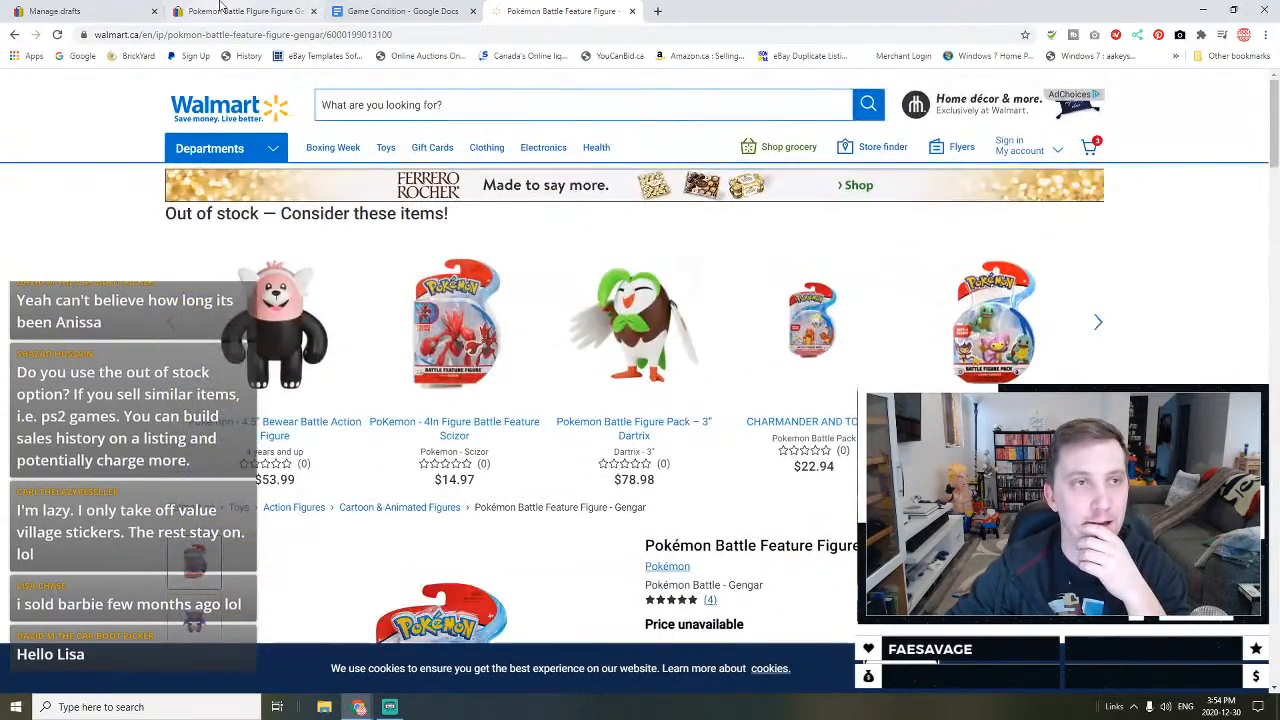
Step: Compare the sold prices, shipping costs and sale dates of the completed Gengar figure listings on eBay again
left_click(245, 11)
scroll(514, 391, "down", 9)
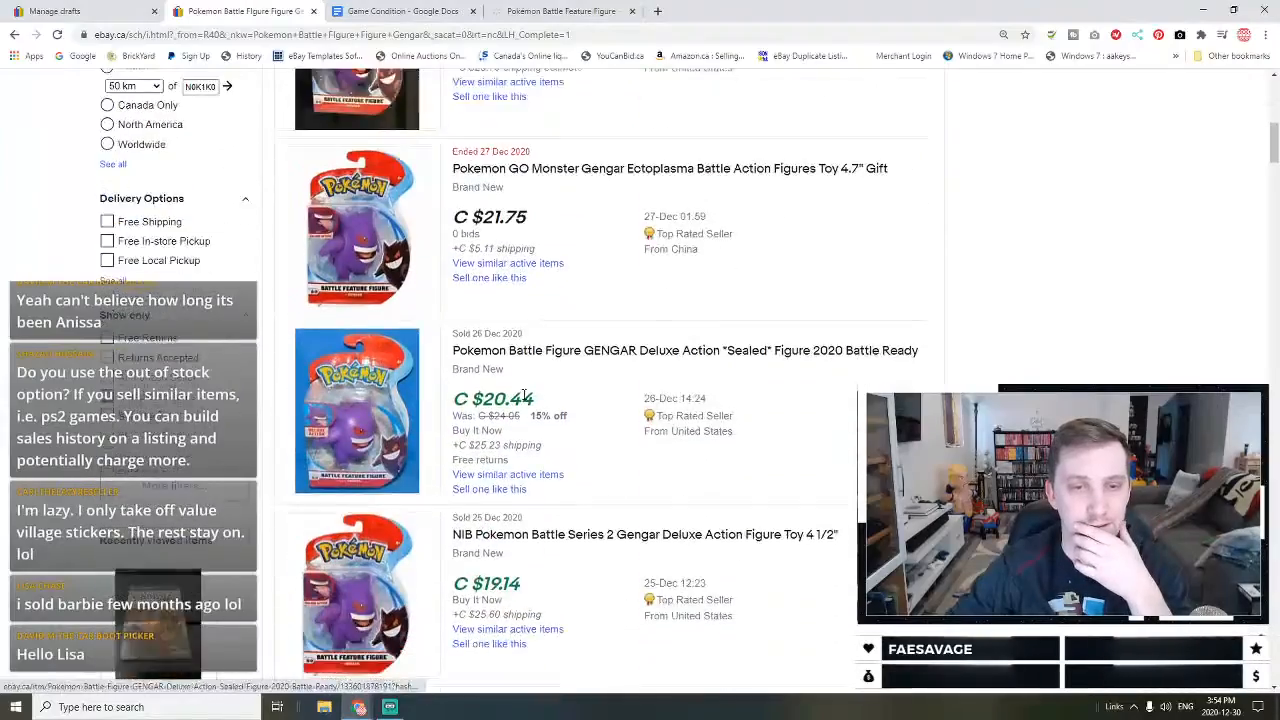
scroll(503, 333, "down", 5)
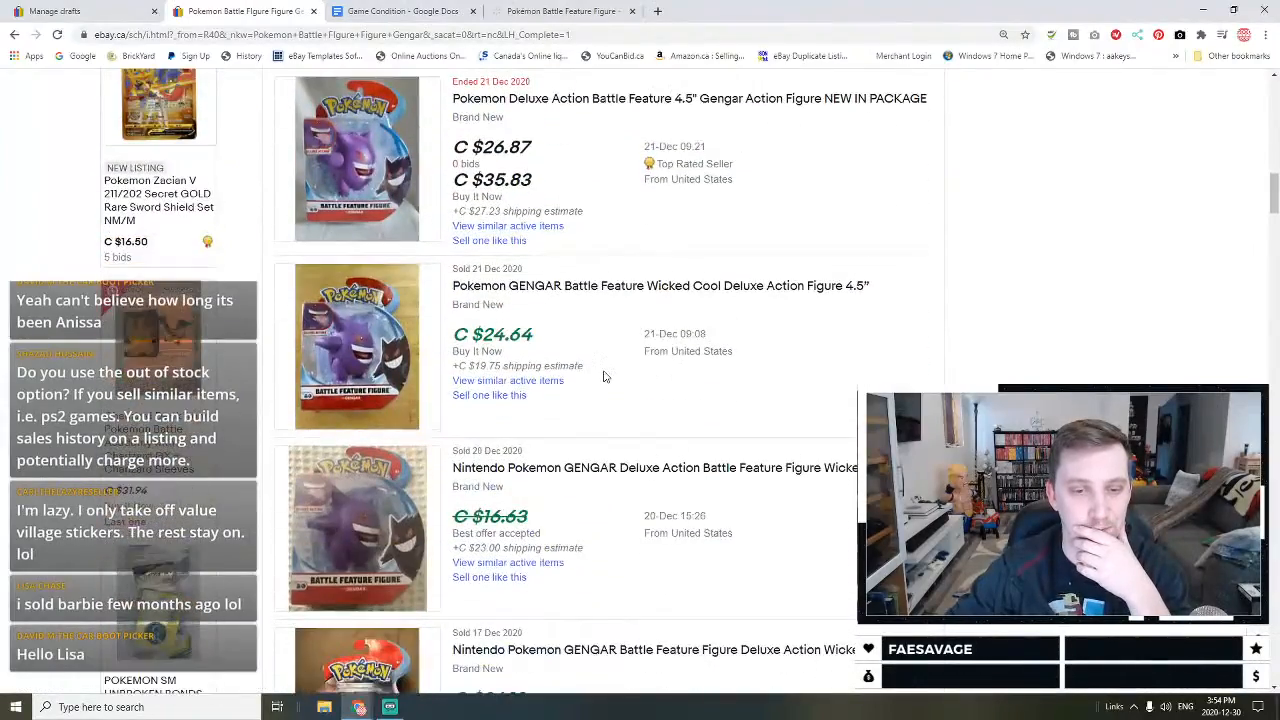
scroll(595, 379, "down", 5)
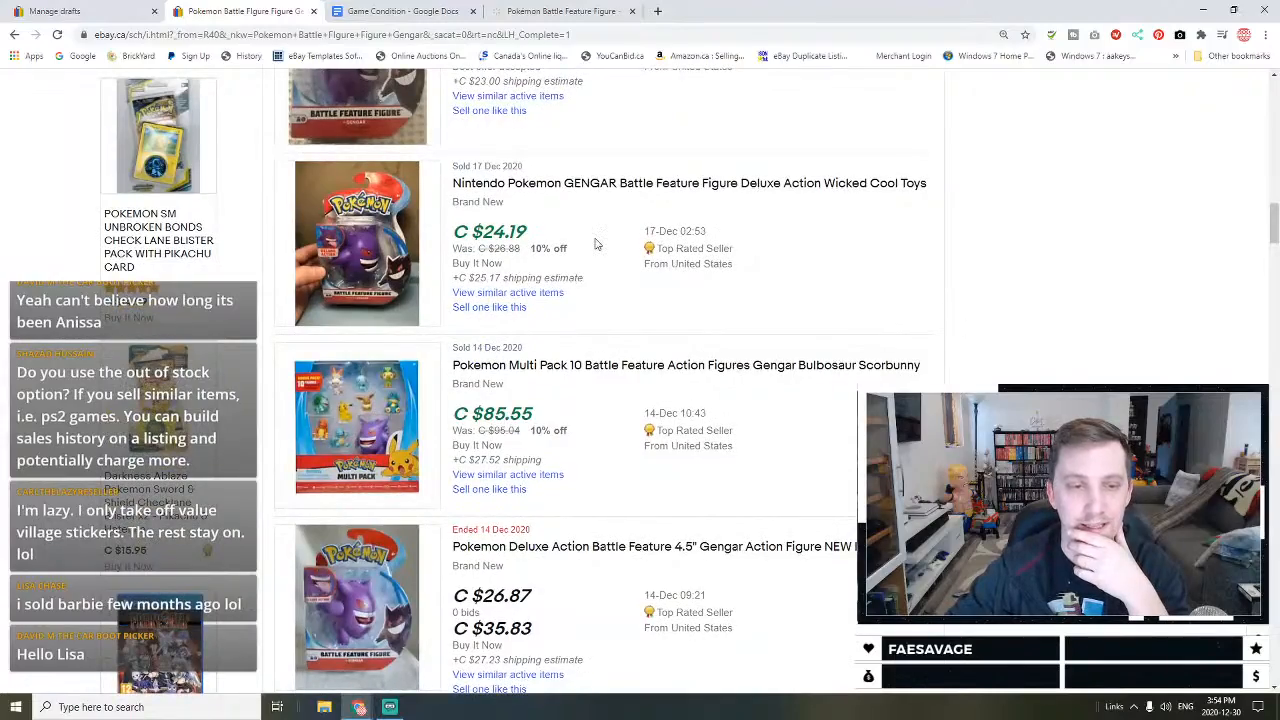
scroll(606, 289, "up", 9)
scroll(615, 287, "up", 10)
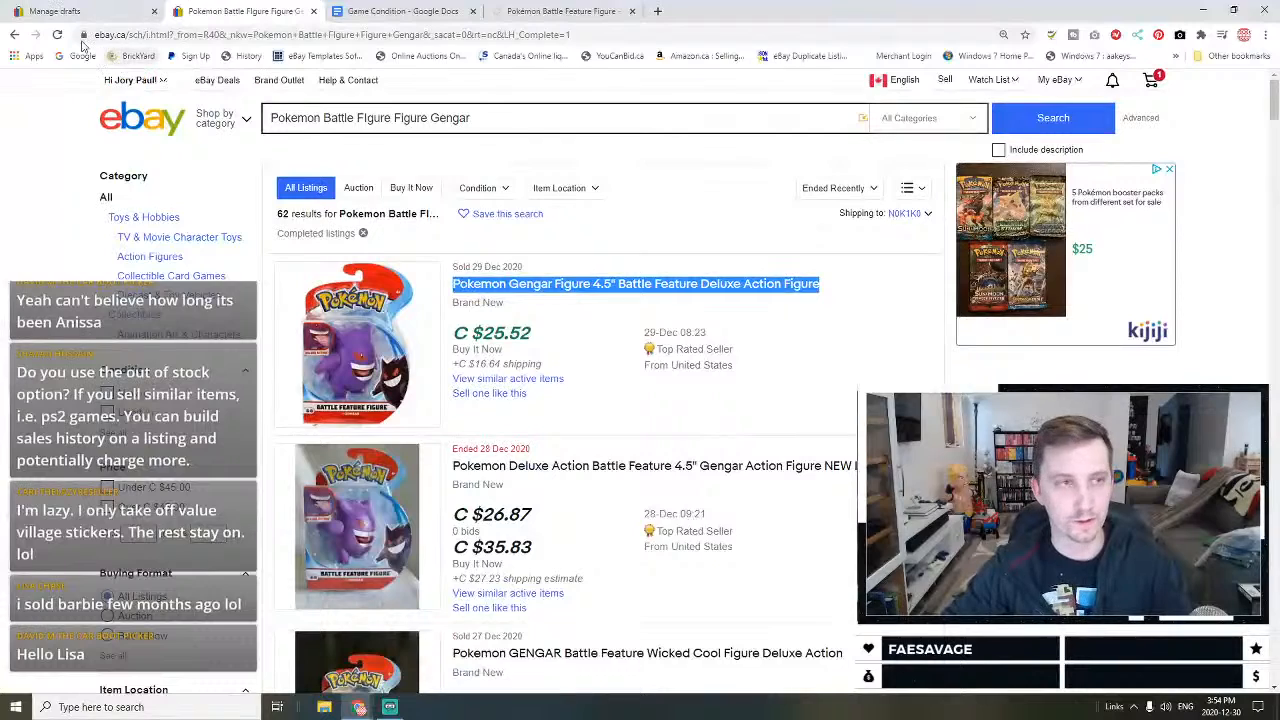
Step: Start a new single eBay listing titled "Pokemon Gengar Figure 4.5" Battle Feature Deluxe Action Figure NEW"
left_click(88, 11)
left_click(1188, 226)
left_click(1190, 260)
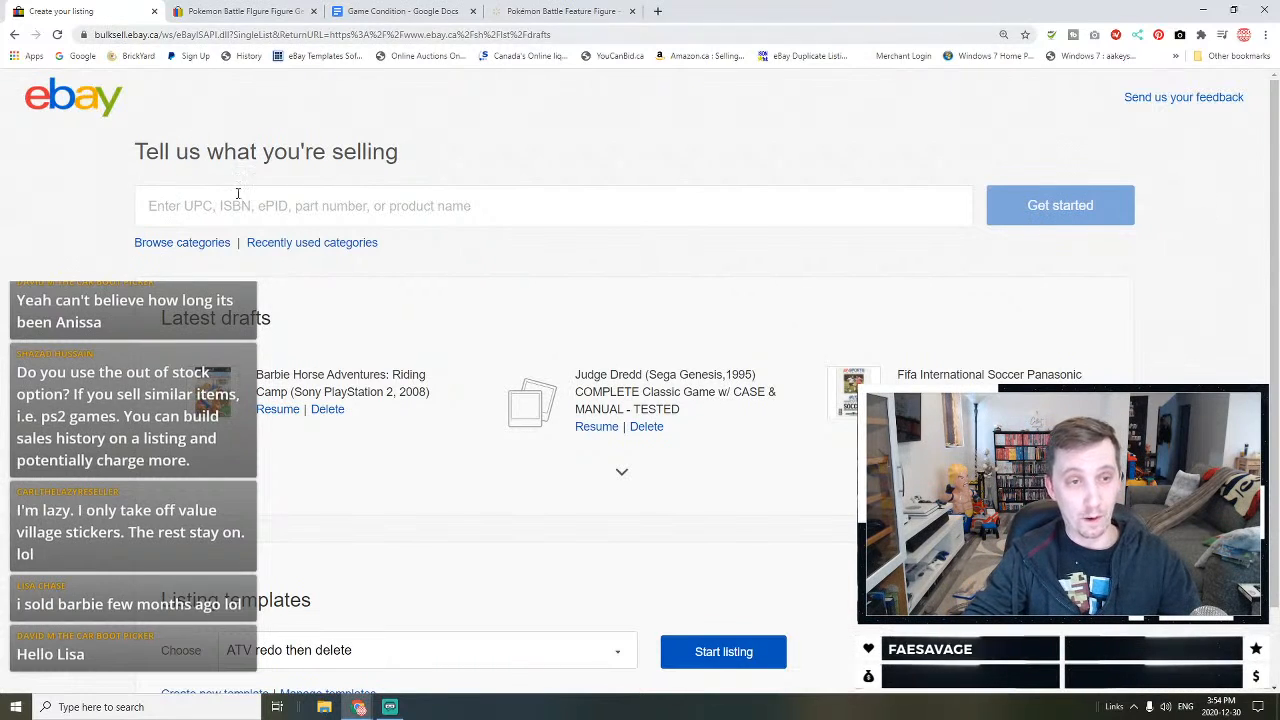
left_click(279, 220)
type("Pokemon Gengar Figure 4.5\" Battle Feature Deluxe Action Figure")
key("Return")
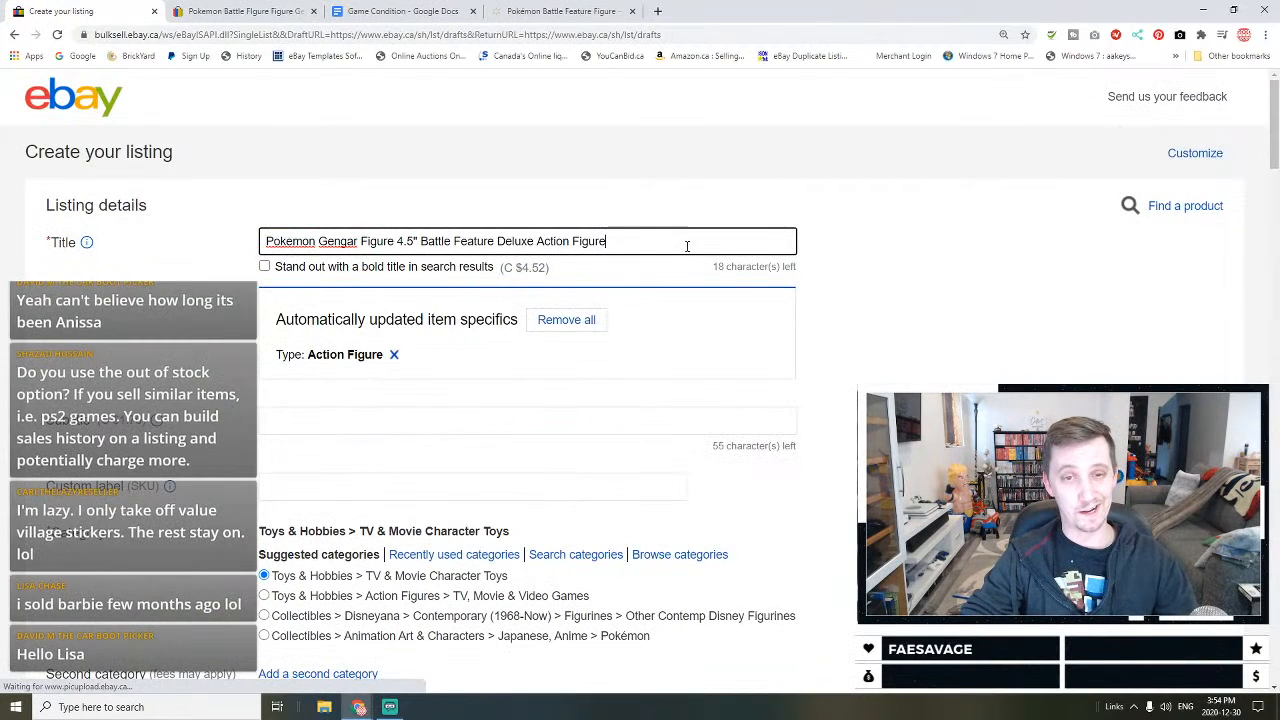
type("NEW")
Step: Set the store category to Toys > Action figures > Pokemon and choose the item's condition
scroll(320, 263, "down", 3)
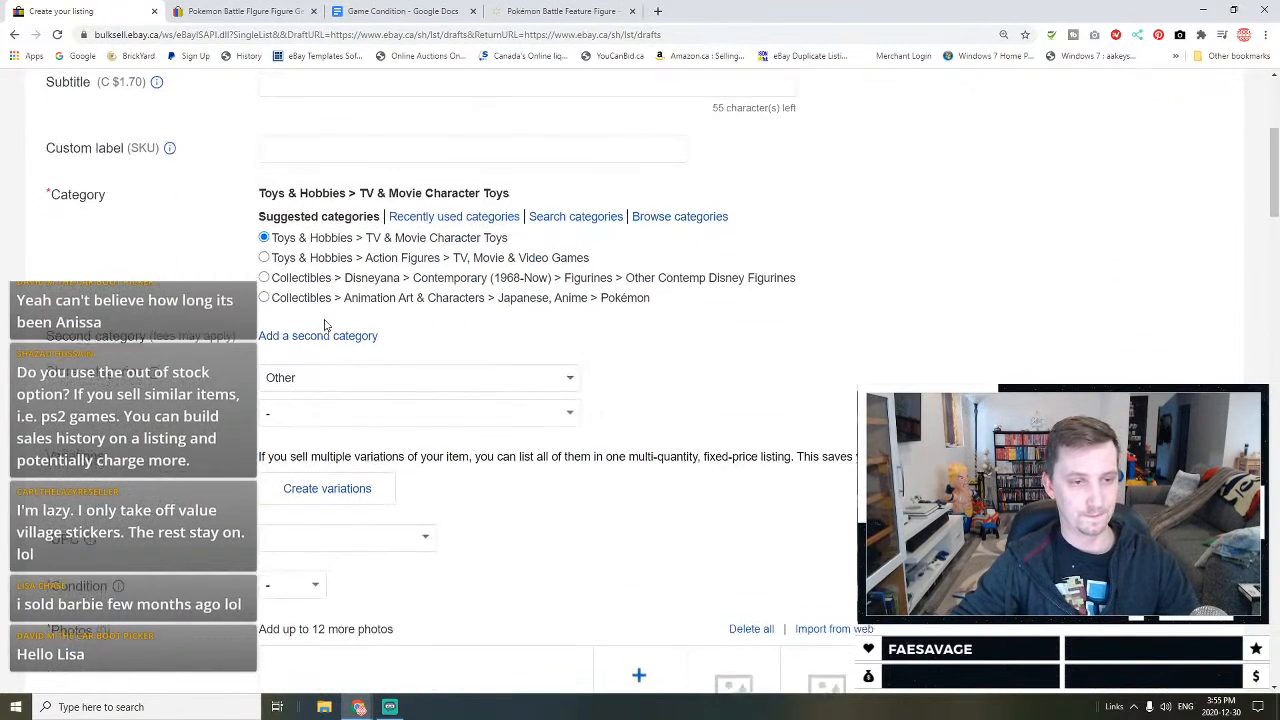
scroll(322, 315, "down", 1)
left_click(320, 312)
scroll(420, 500, "up", 3)
scroll(422, 522, "up", 14)
scroll(430, 512, "down", 5)
scroll(440, 505, "up", 3)
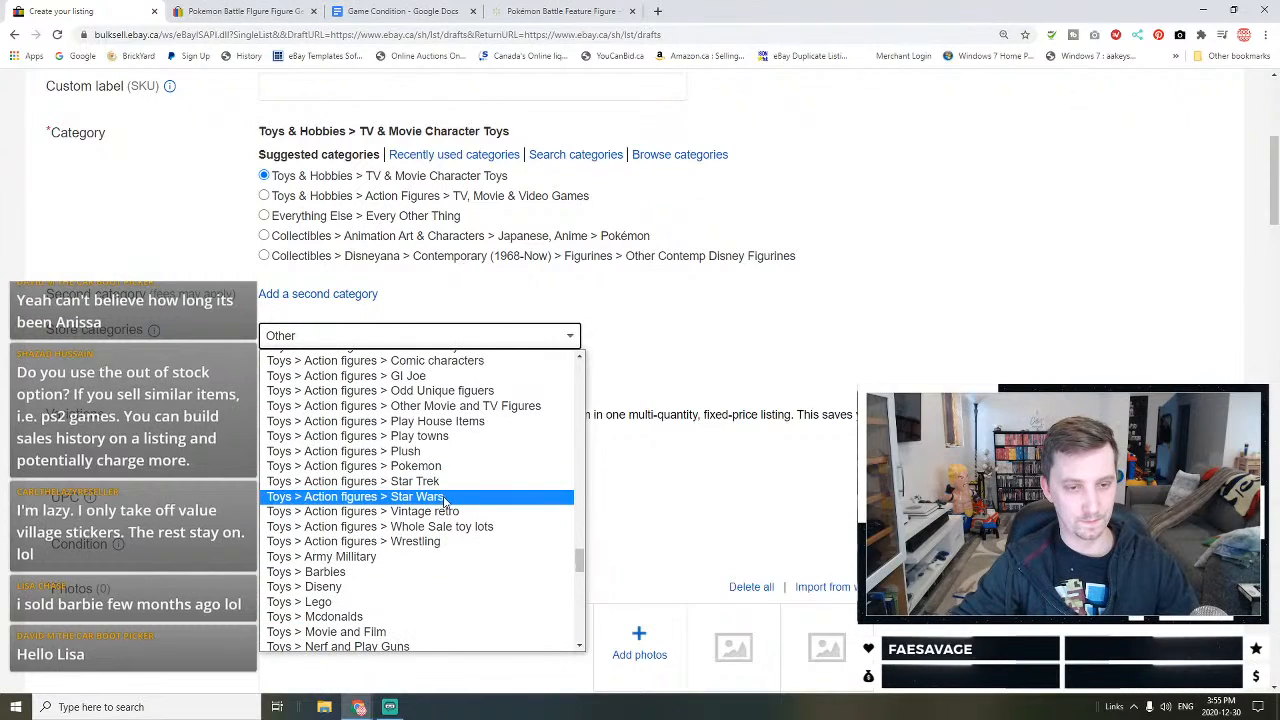
left_click(420, 466)
scroll(517, 520, "down", 2)
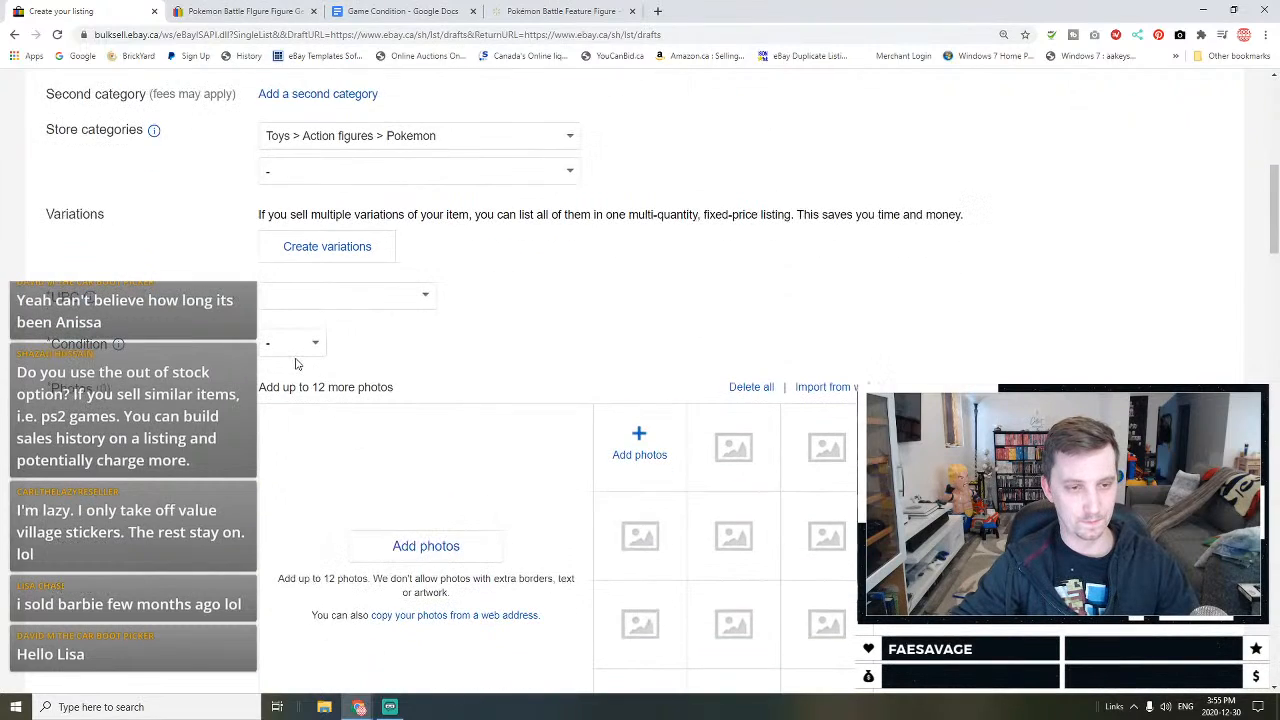
left_click(295, 343)
left_click(280, 374)
Step: Enter "Wicked cool toys" as the brand in the required item specifics
scroll(350, 300, "down", 8)
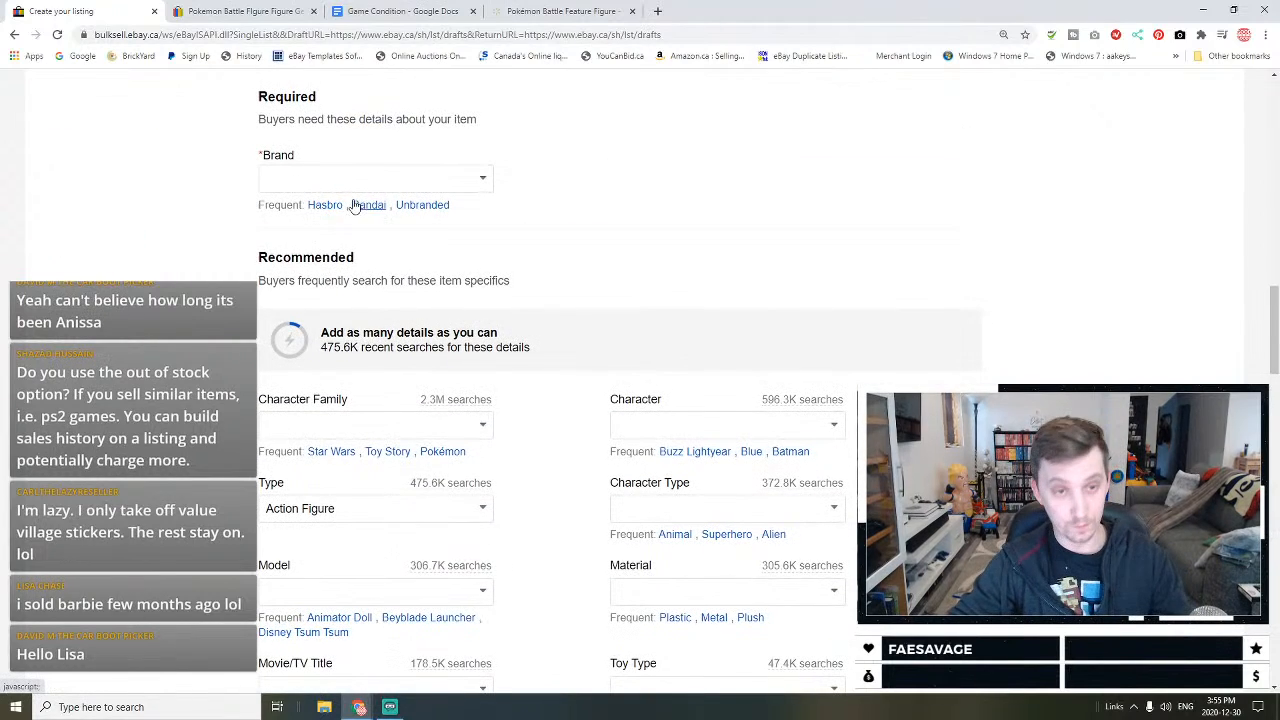
left_click(362, 178)
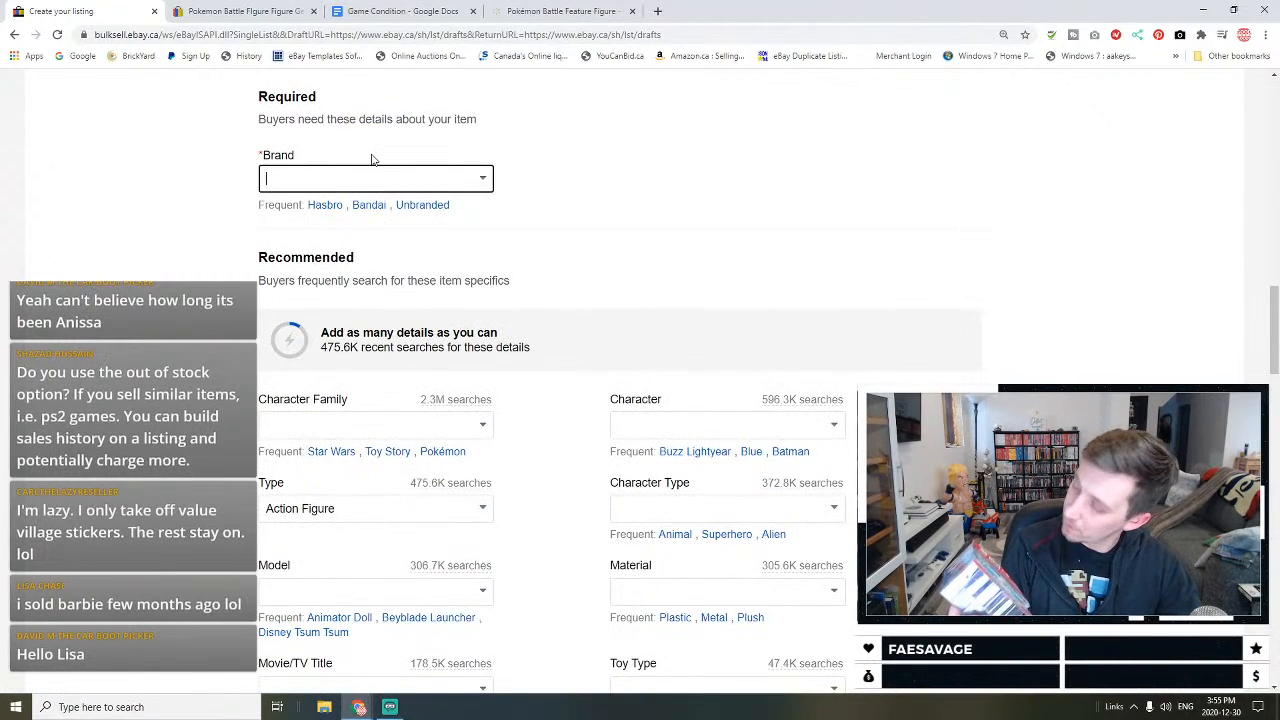
type("Wicked cool toys")
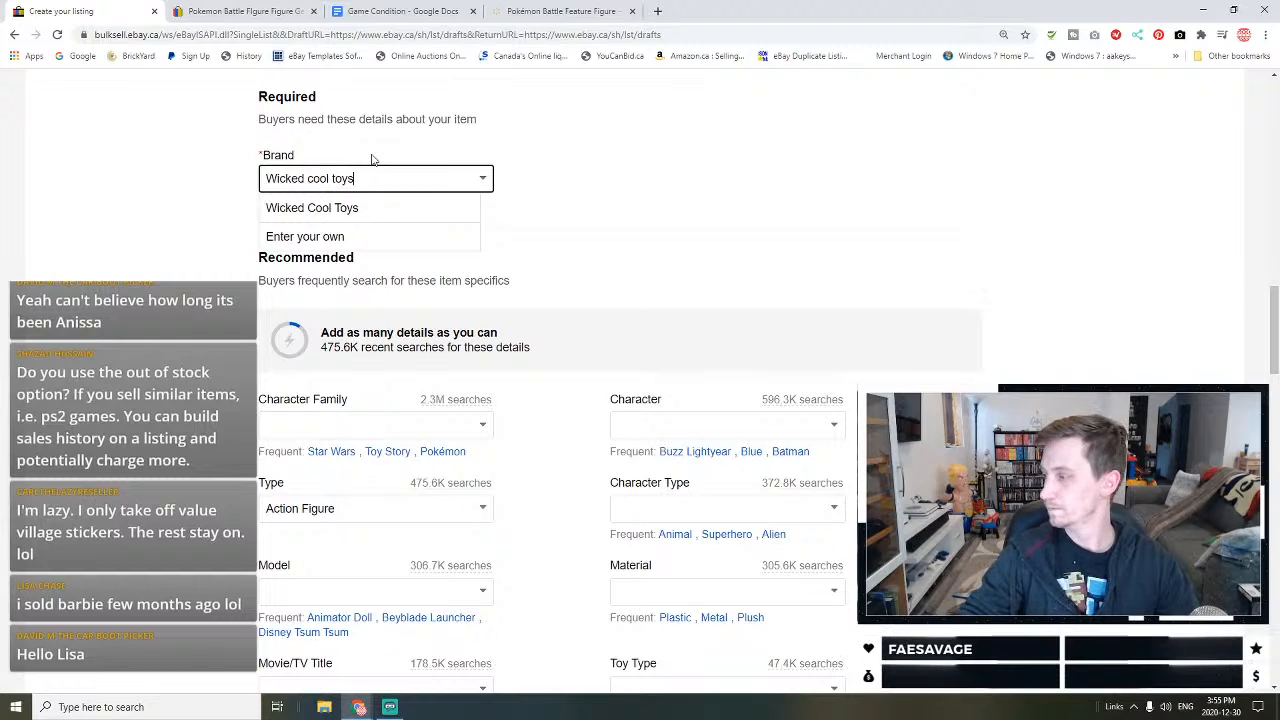
left_click(634, 231)
scroll(281, 115, "down", 2)
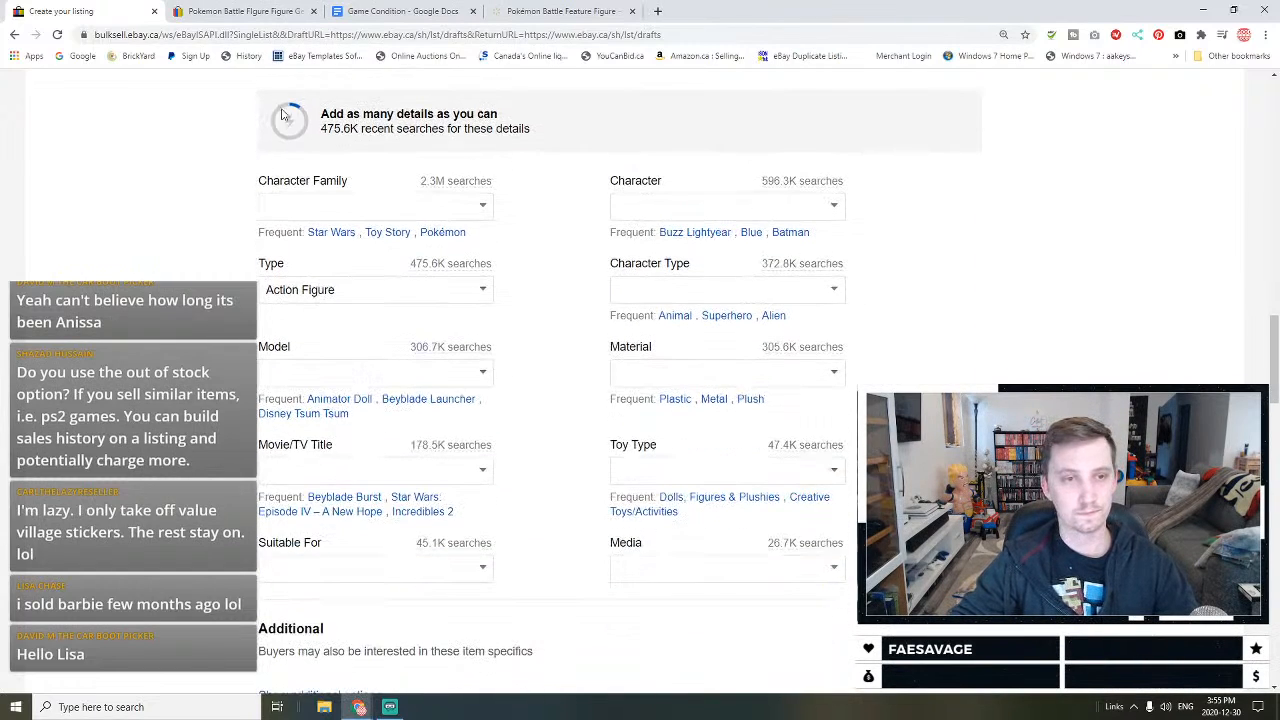
Step: Set the character family to Pokémon and the character to Gengar
left_click(442, 232)
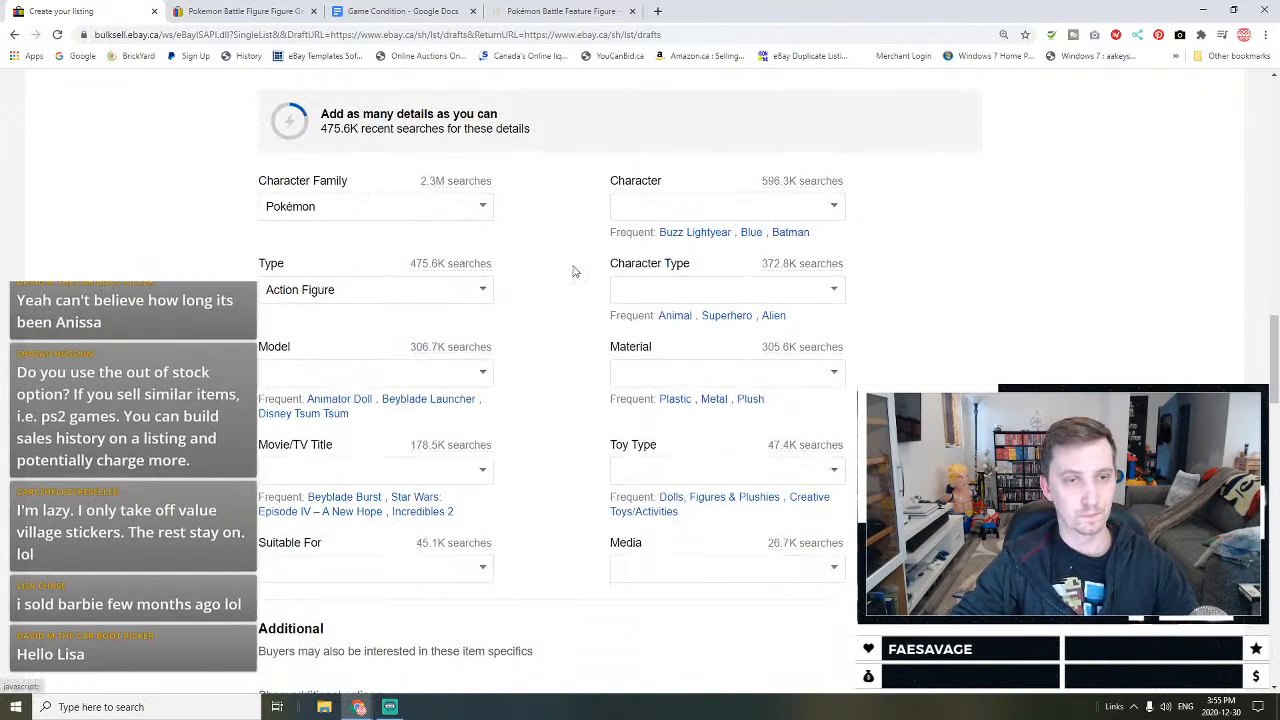
left_click(663, 212)
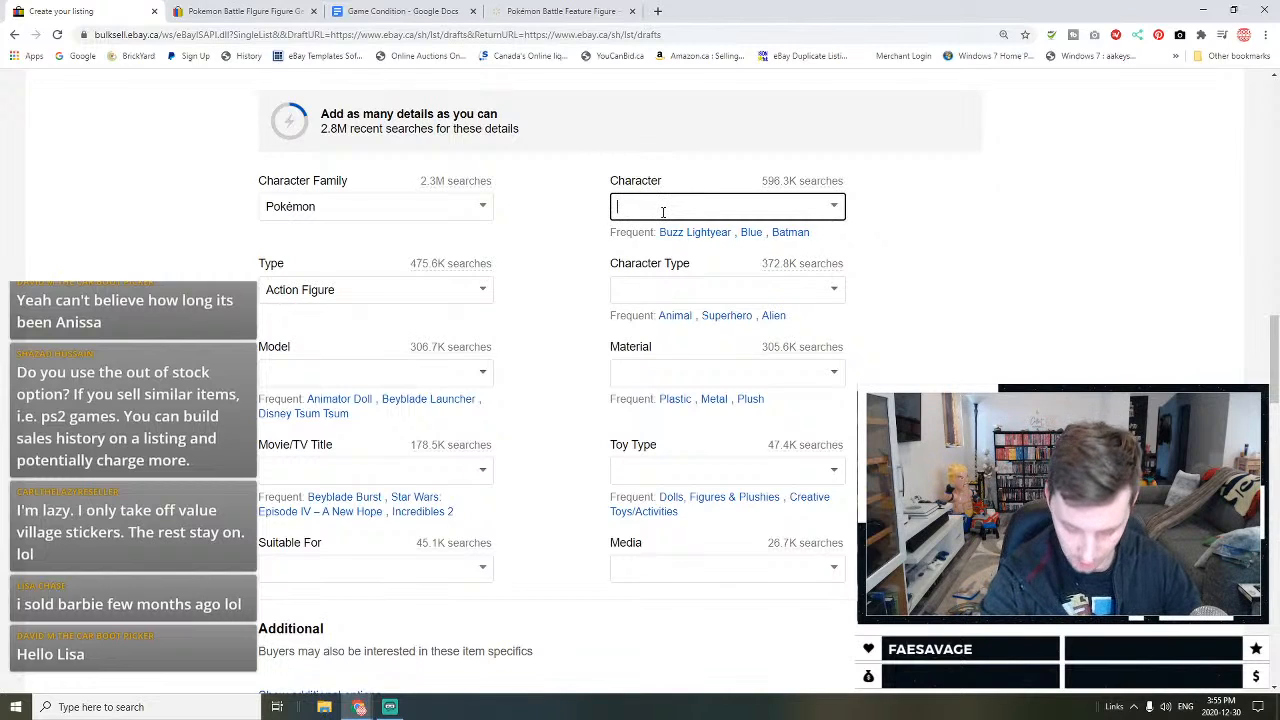
type("Gengar")
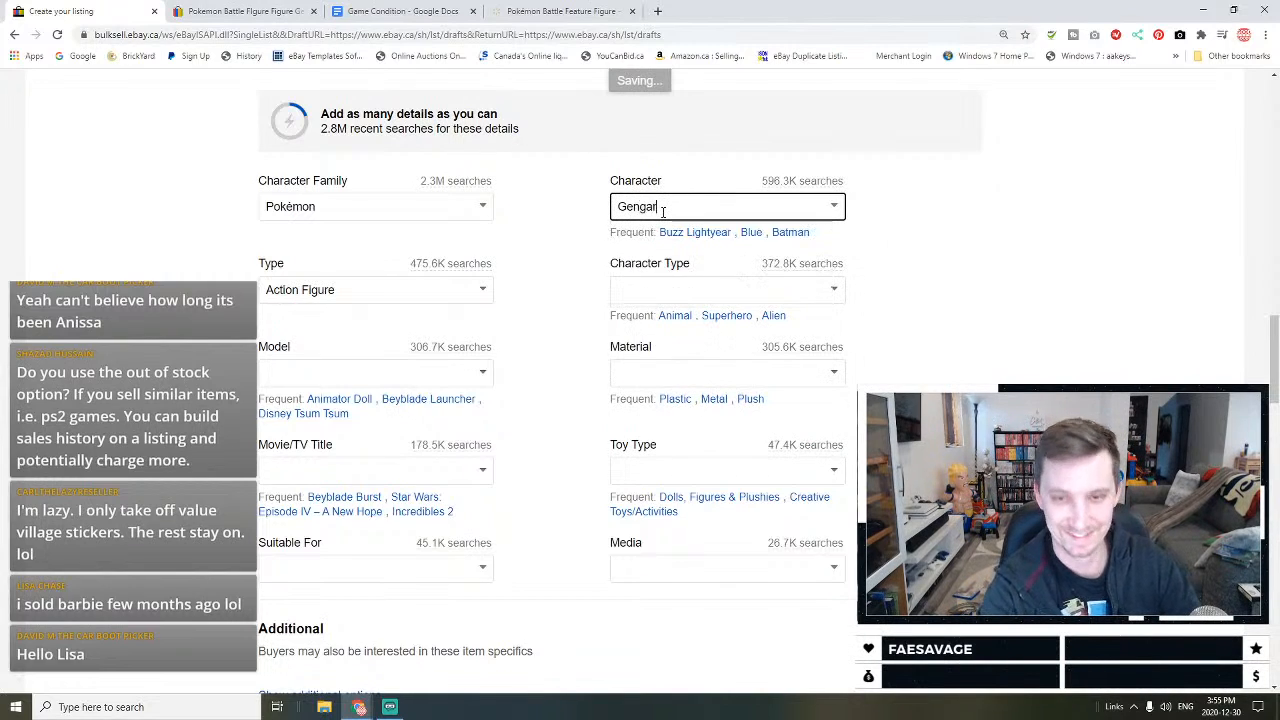
left_click(622, 251)
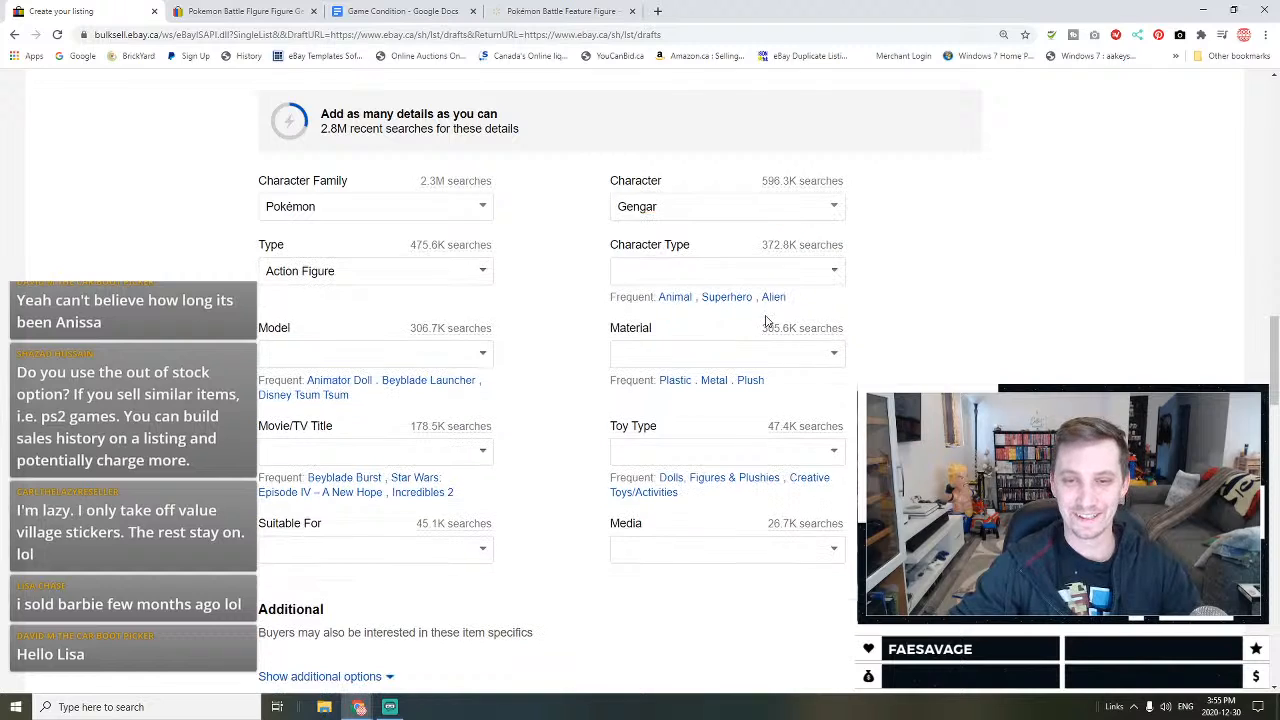
Step: Enter Pokemon as both the character type and the movie/TV title
left_click(689, 279)
type("Pokemo")
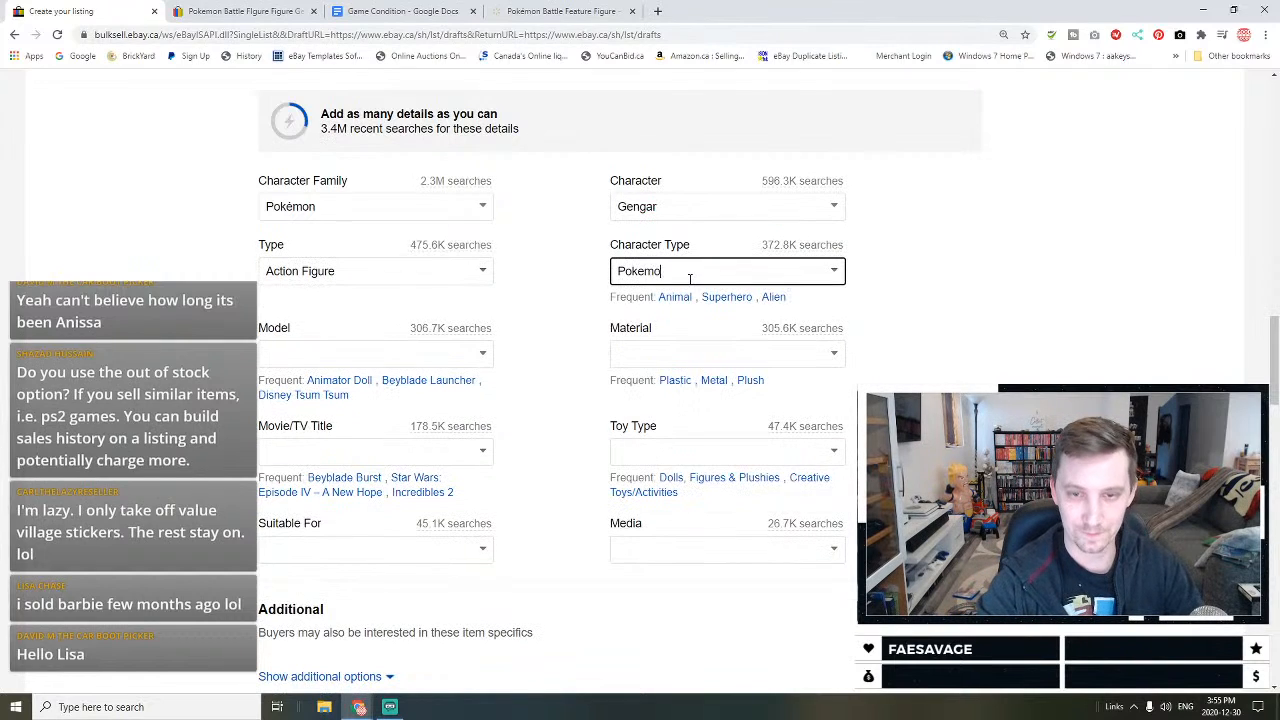
type("n")
left_click(566, 378)
scroll(557, 275, "down", 2)
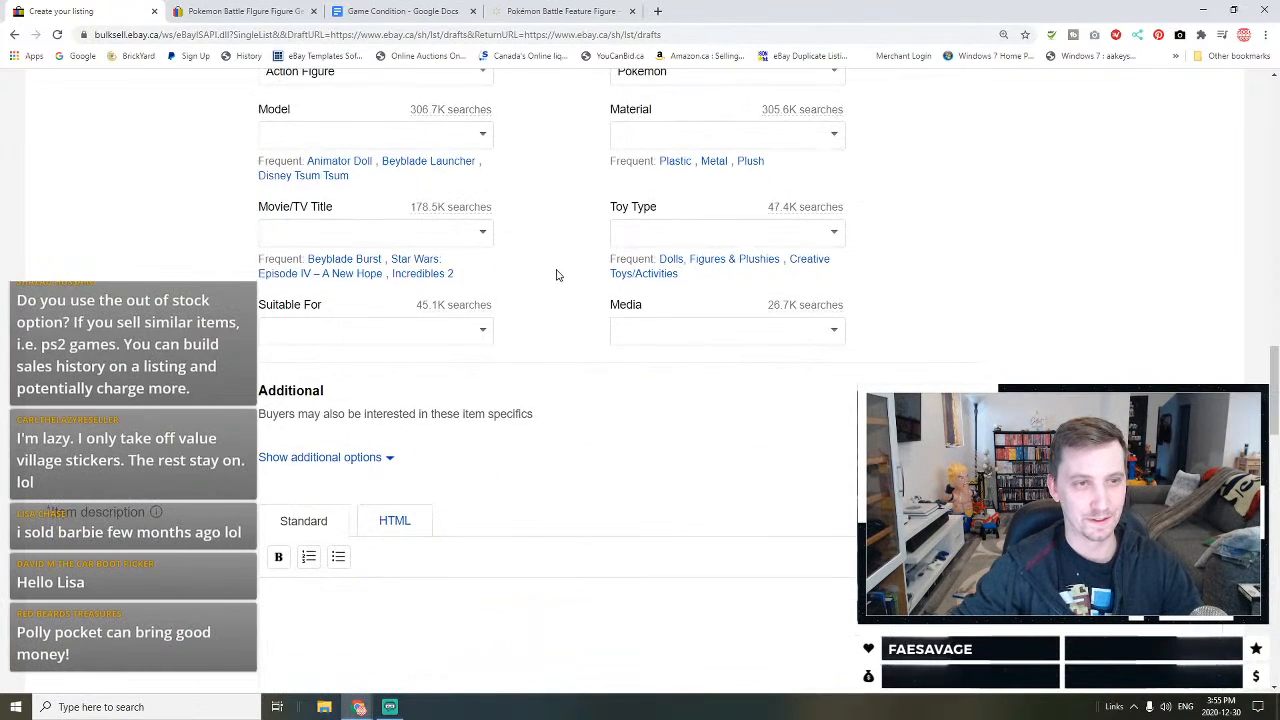
scroll(557, 275, "down", 1)
left_click(351, 166)
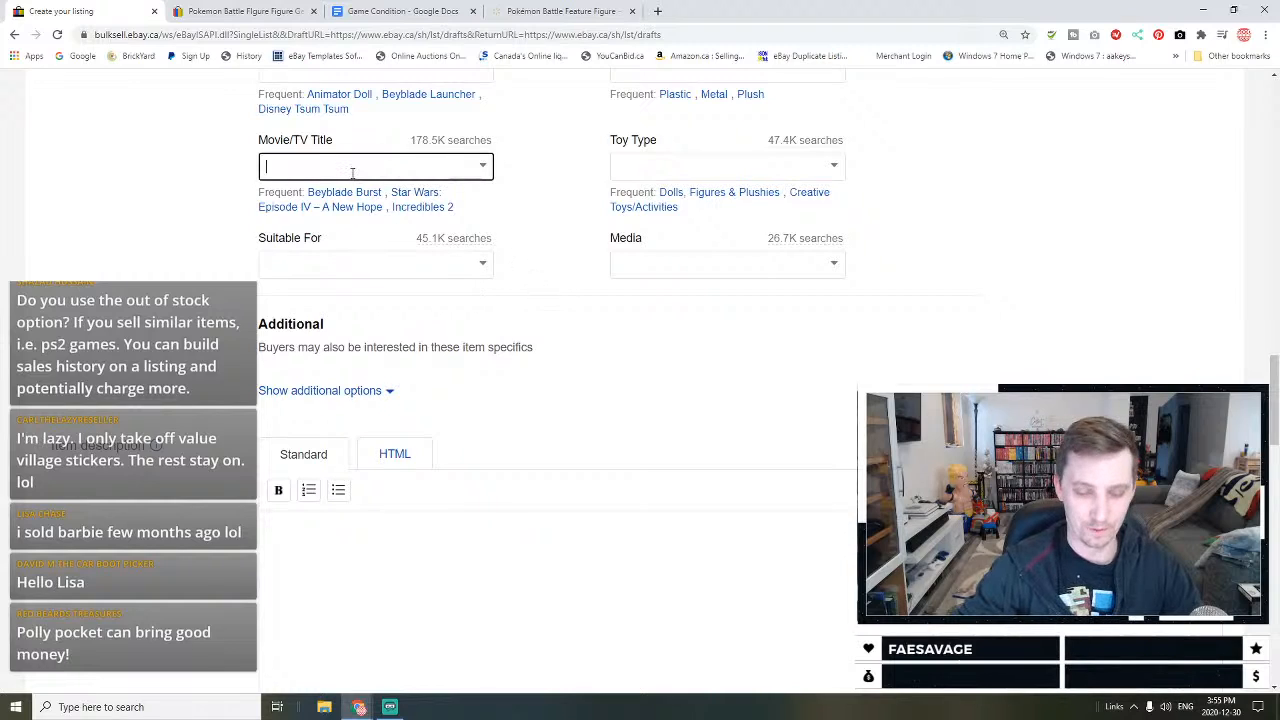
type("Pokemon")
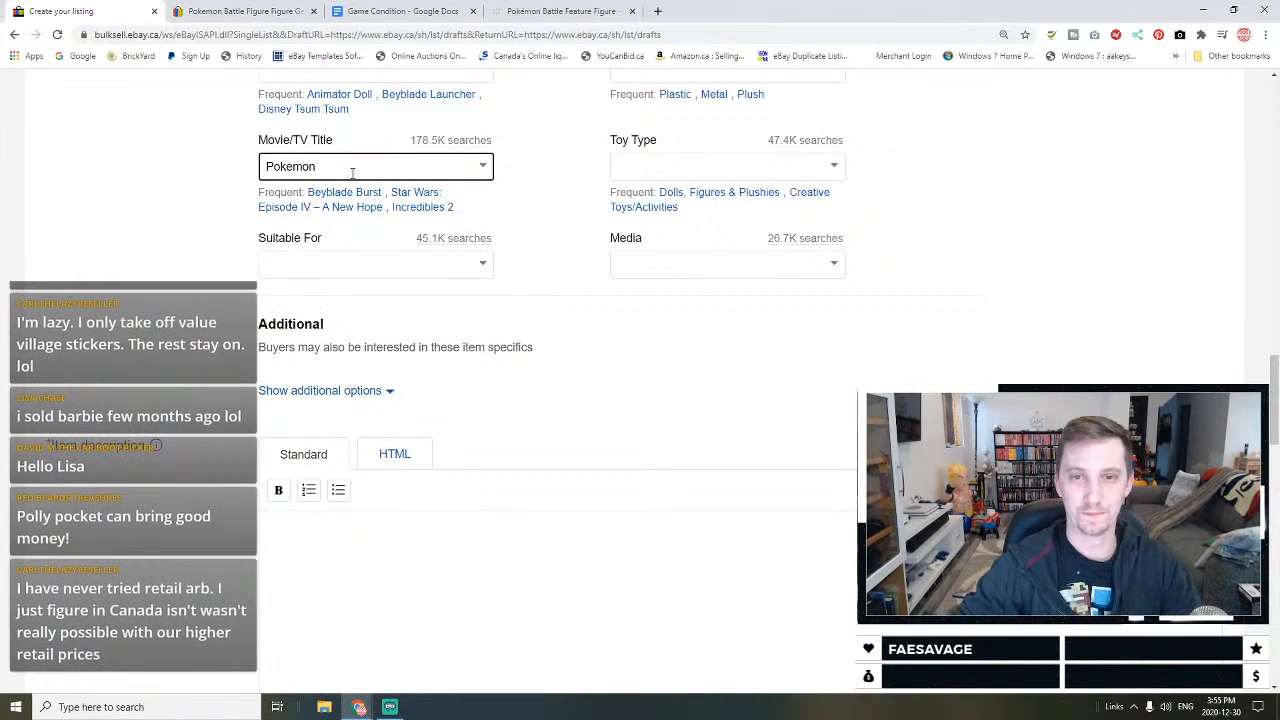
left_click(551, 209)
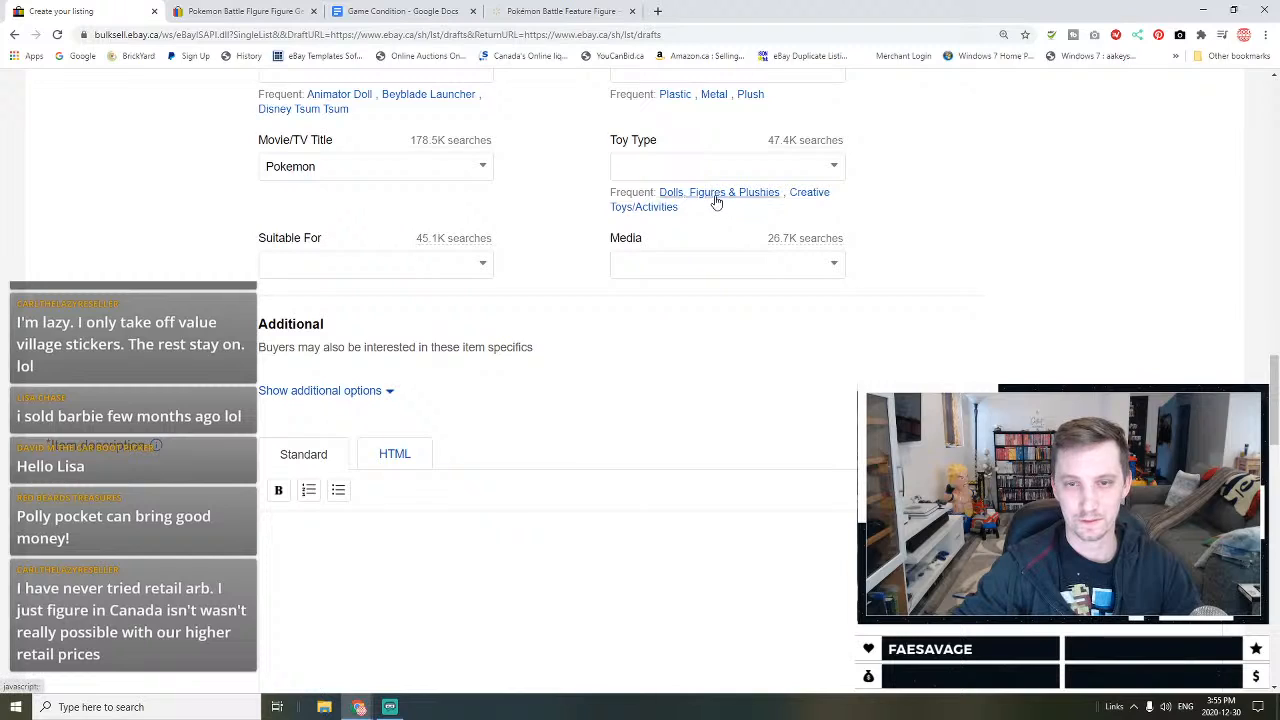
Step: Write "New factory sealed" as the item description
scroll(520, 303, "down", 3)
left_click(408, 411)
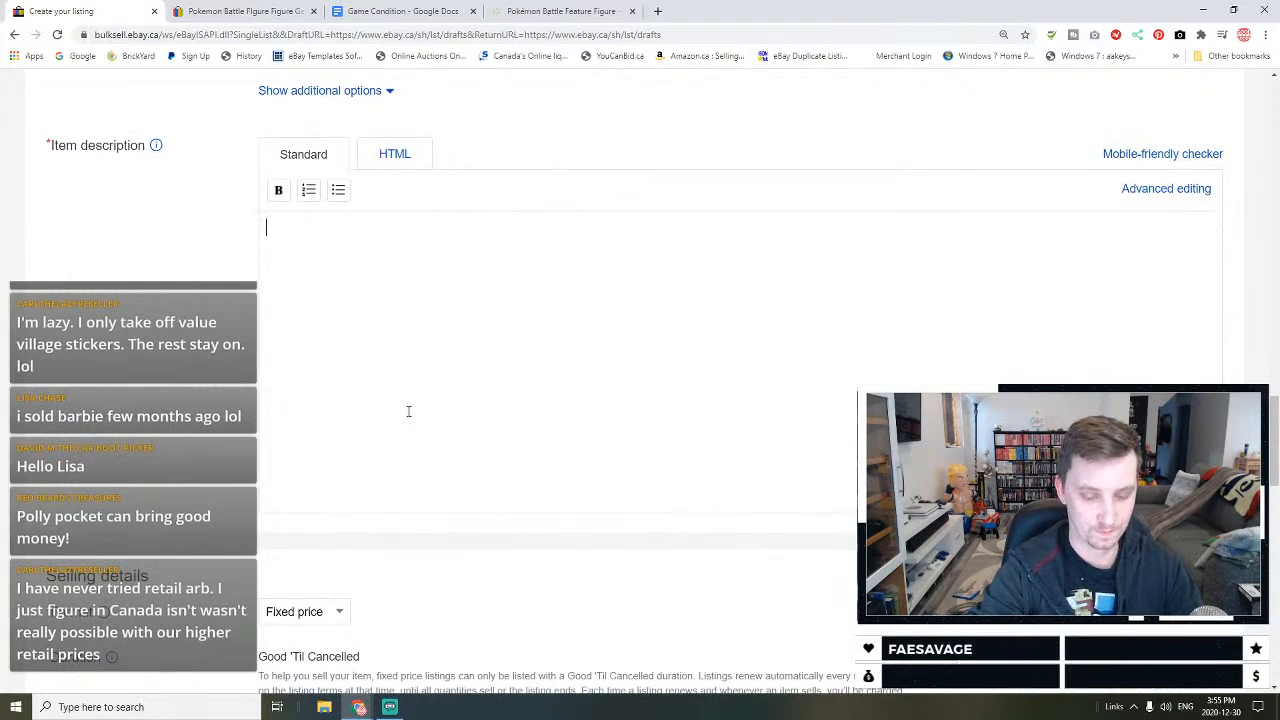
type("New factory sealed")
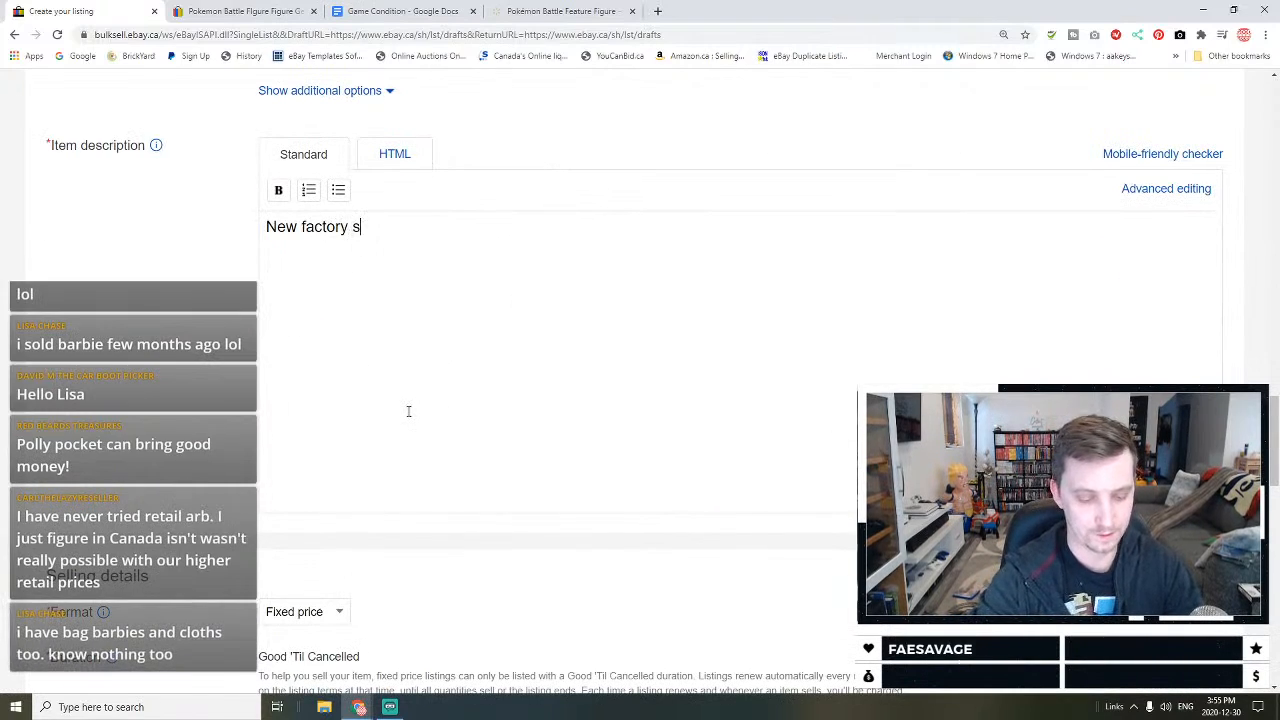
Step: Check the completed Gengar listings' prices once more and set the Buy It Now price to C $21.95
scroll(408, 411, "down", 4)
left_click(300, 490)
left_click(275, 10)
scroll(714, 325, "down", 3)
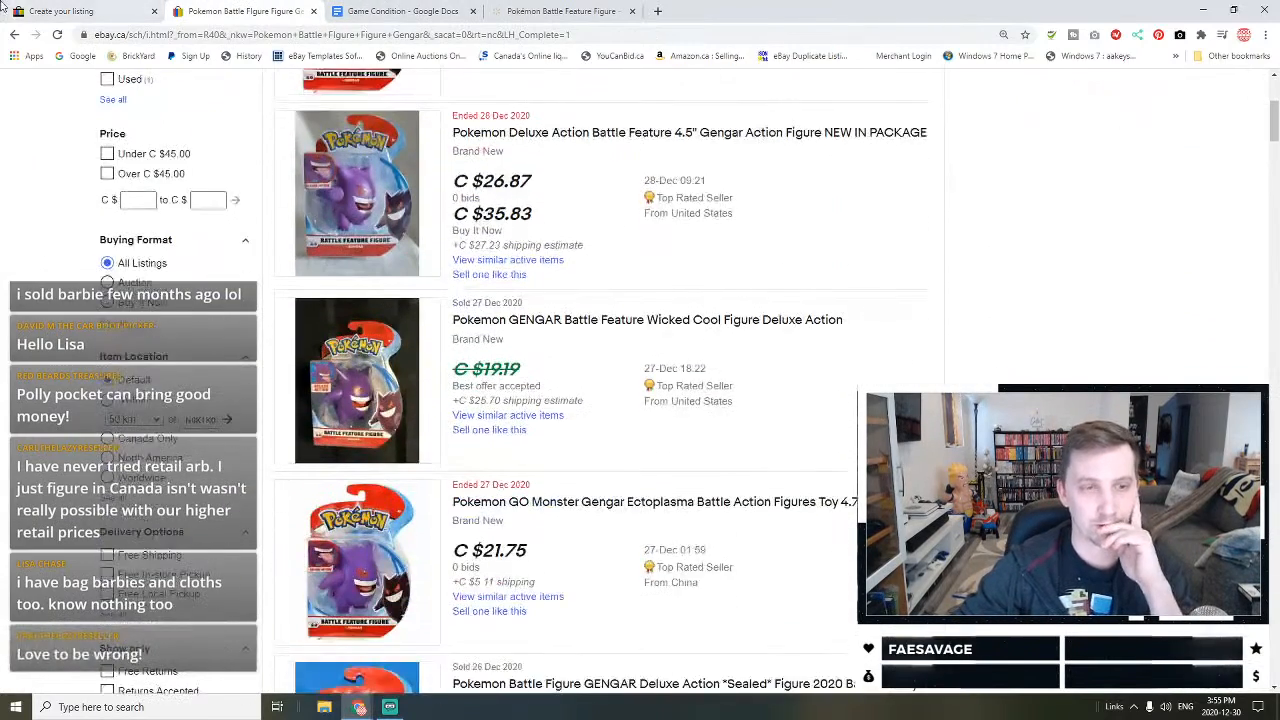
left_click(62, 11)
type("21.95")
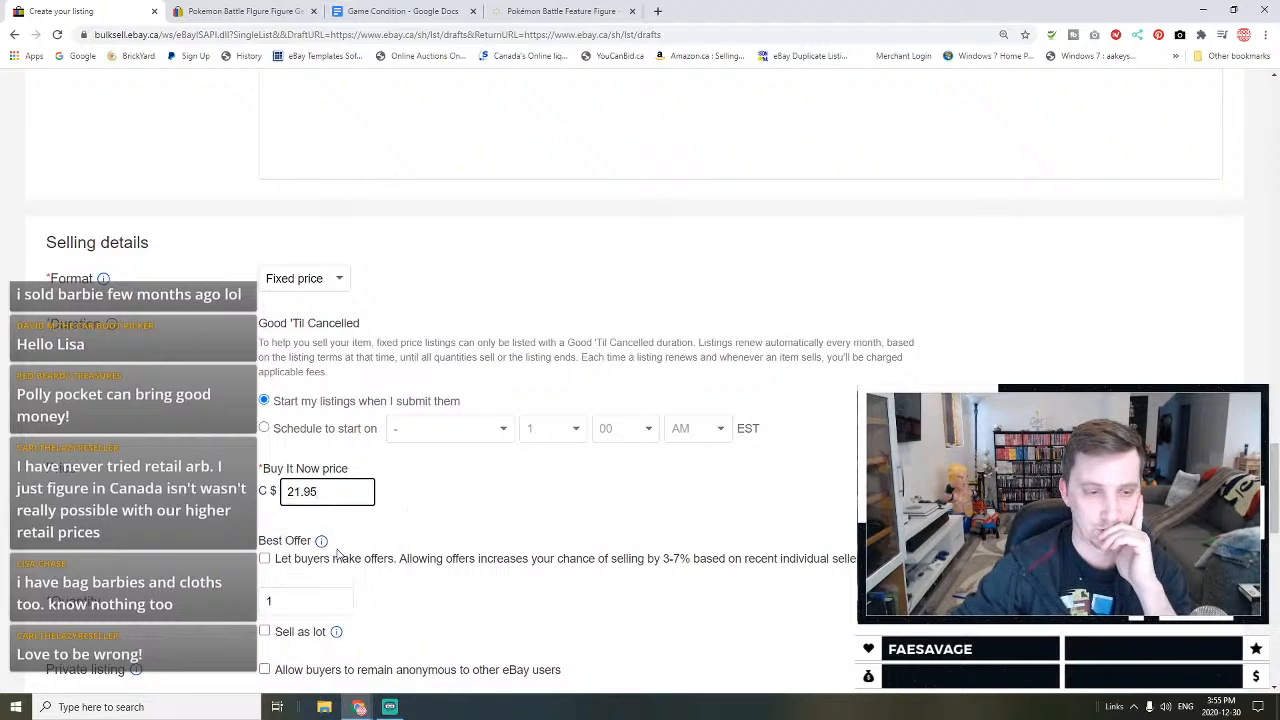
left_click(404, 514)
Step: Turn on the promoted listing option for the figure
scroll(404, 514, "down", 5)
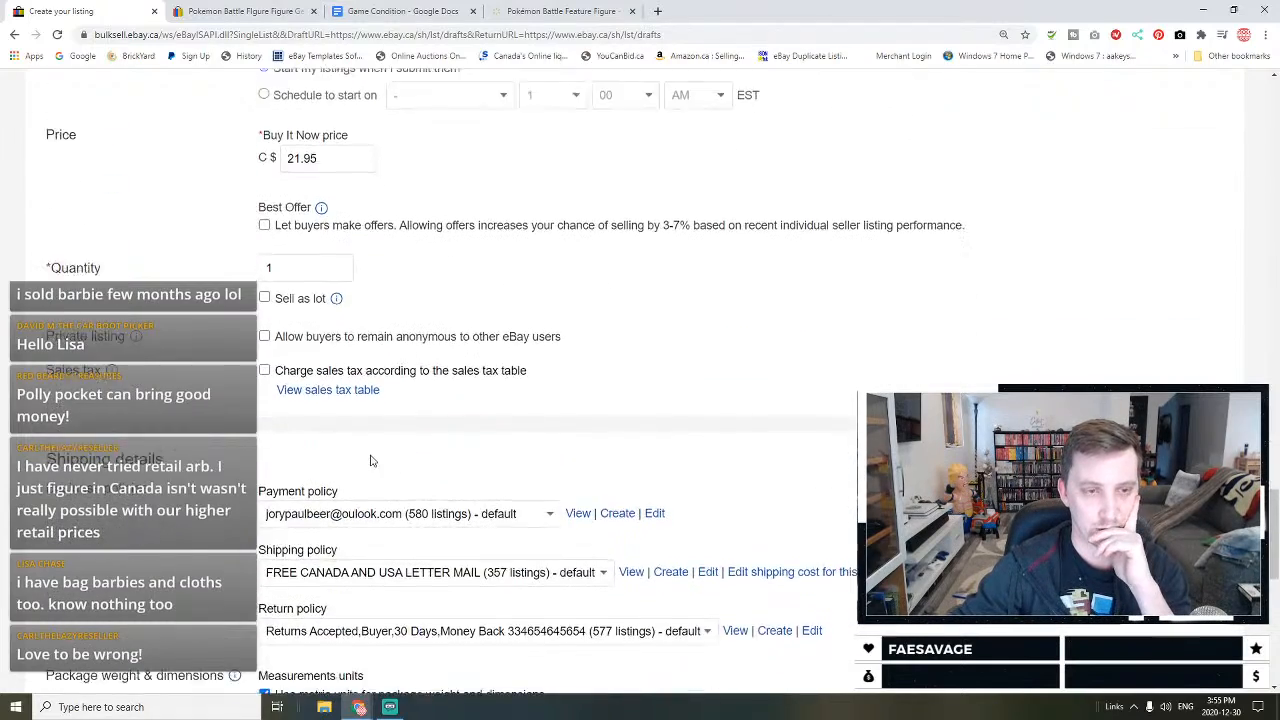
scroll(420, 430, "up", 3)
scroll(396, 448, "down", 5)
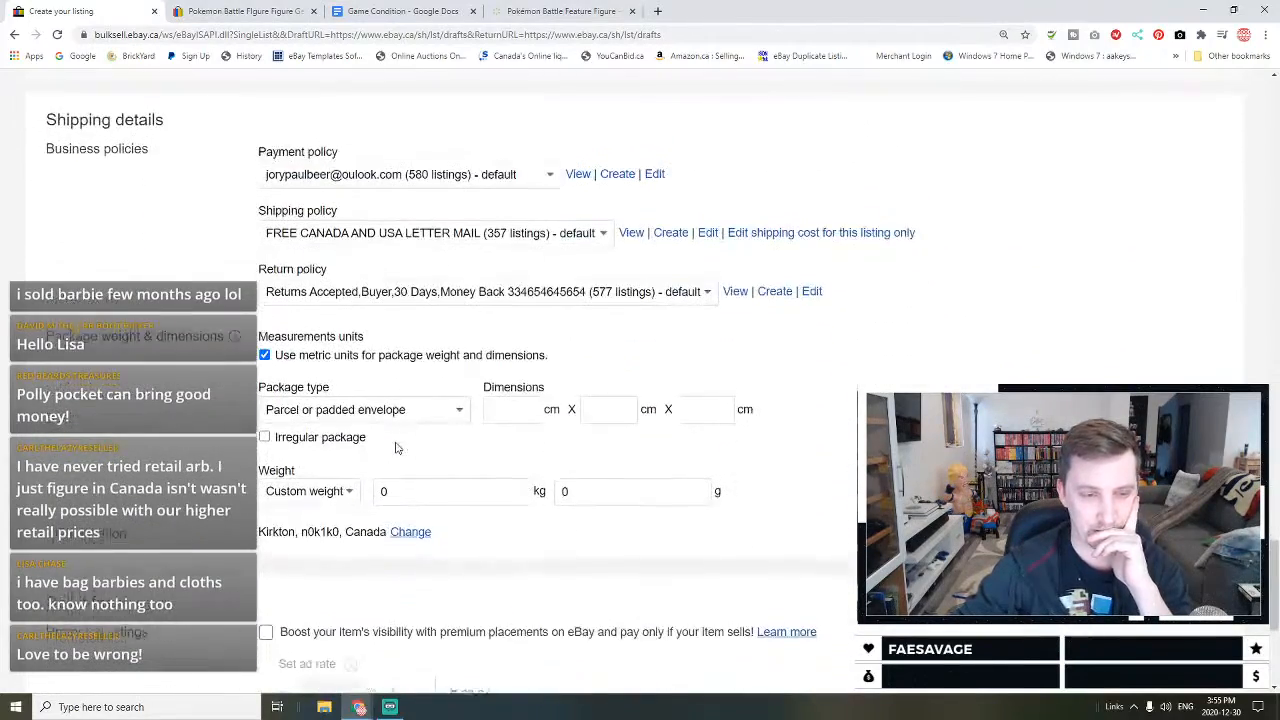
left_click(395, 506)
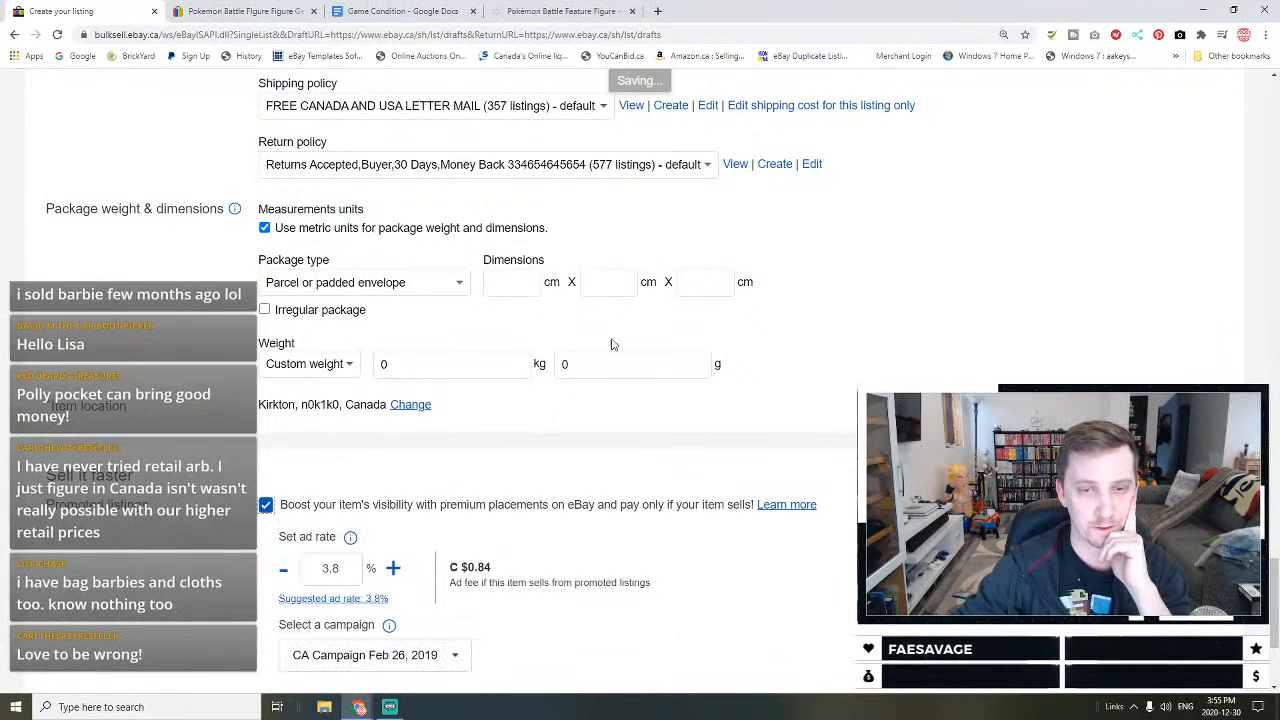
Step: Change the shipping policy to Rate Table Shipping 8x6x4 box
left_click(508, 287)
scroll(708, 177, "up", 1)
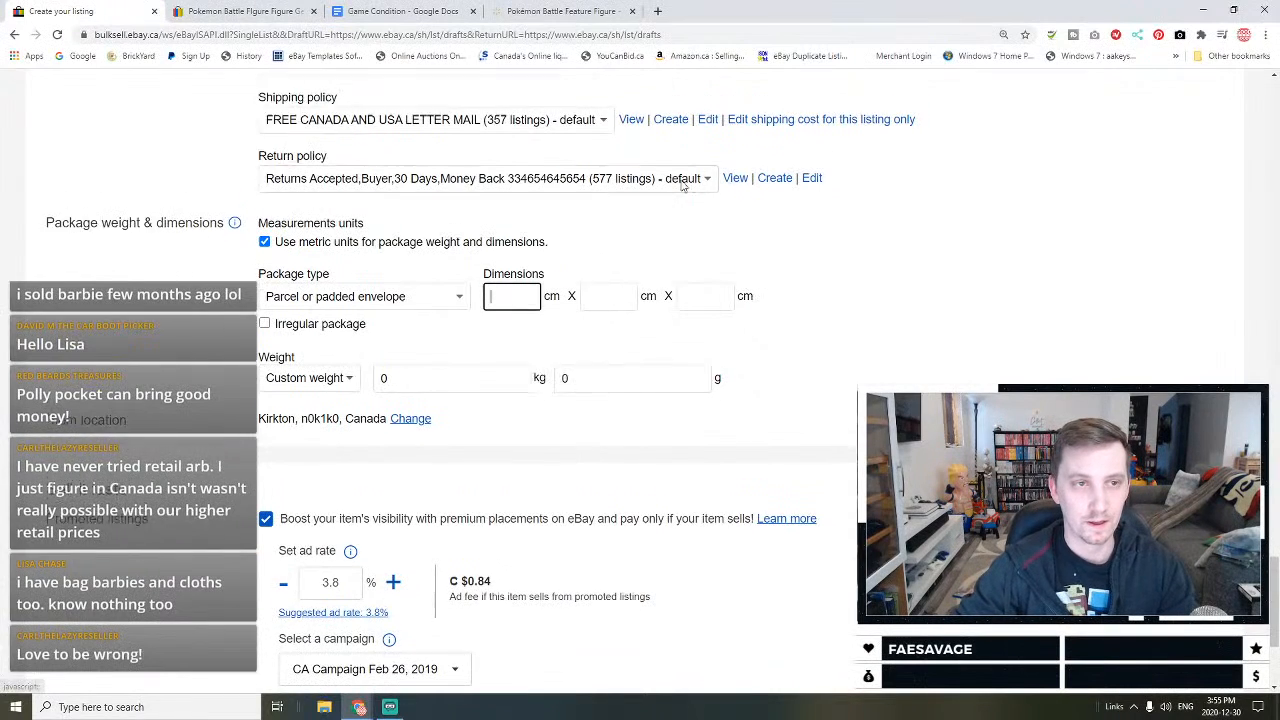
left_click(457, 174)
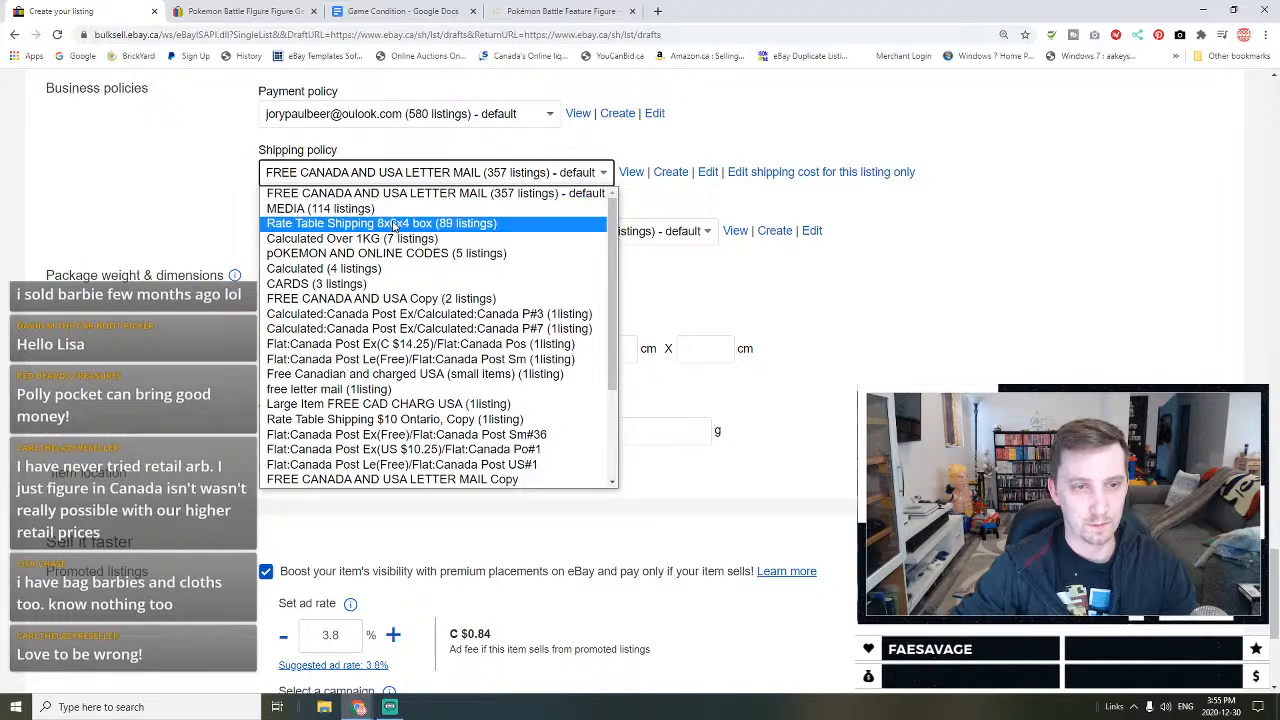
left_click(470, 214)
Step: Set the package dimensions to 21 x 16 x 11 cm
left_click(537, 401)
type("21")
key("Tab")
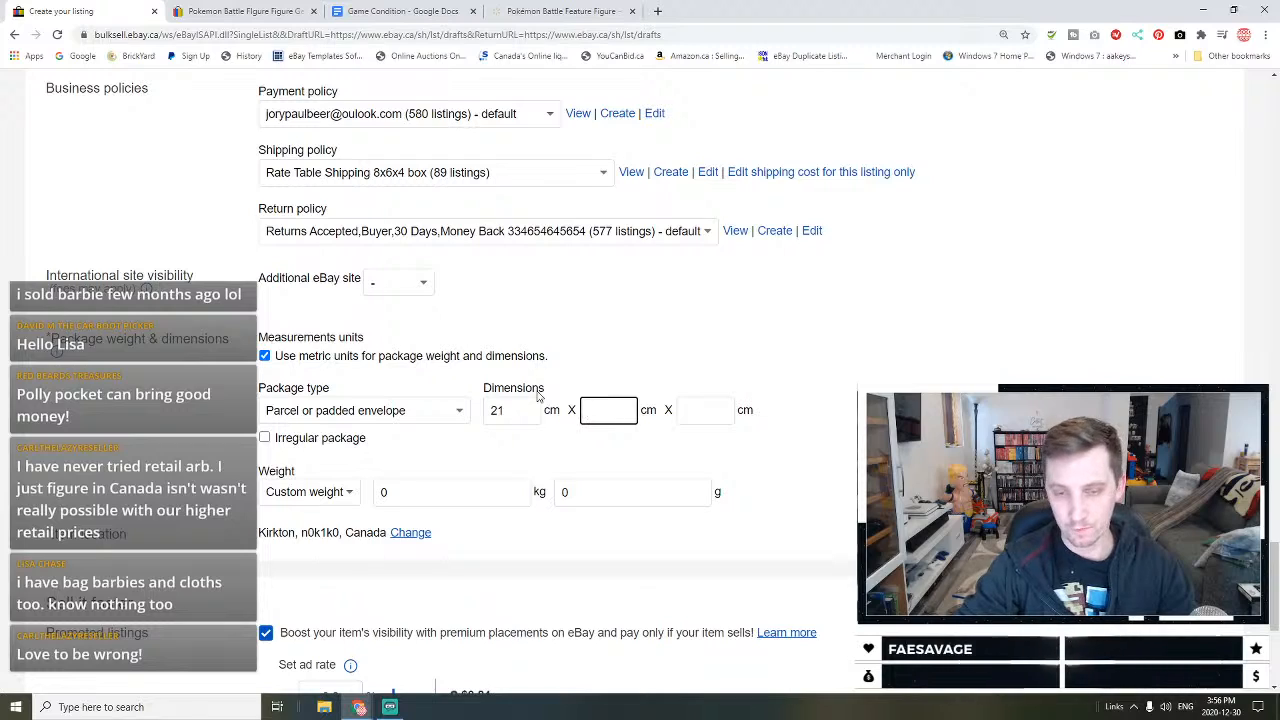
type("16")
key("Tab")
type("11")
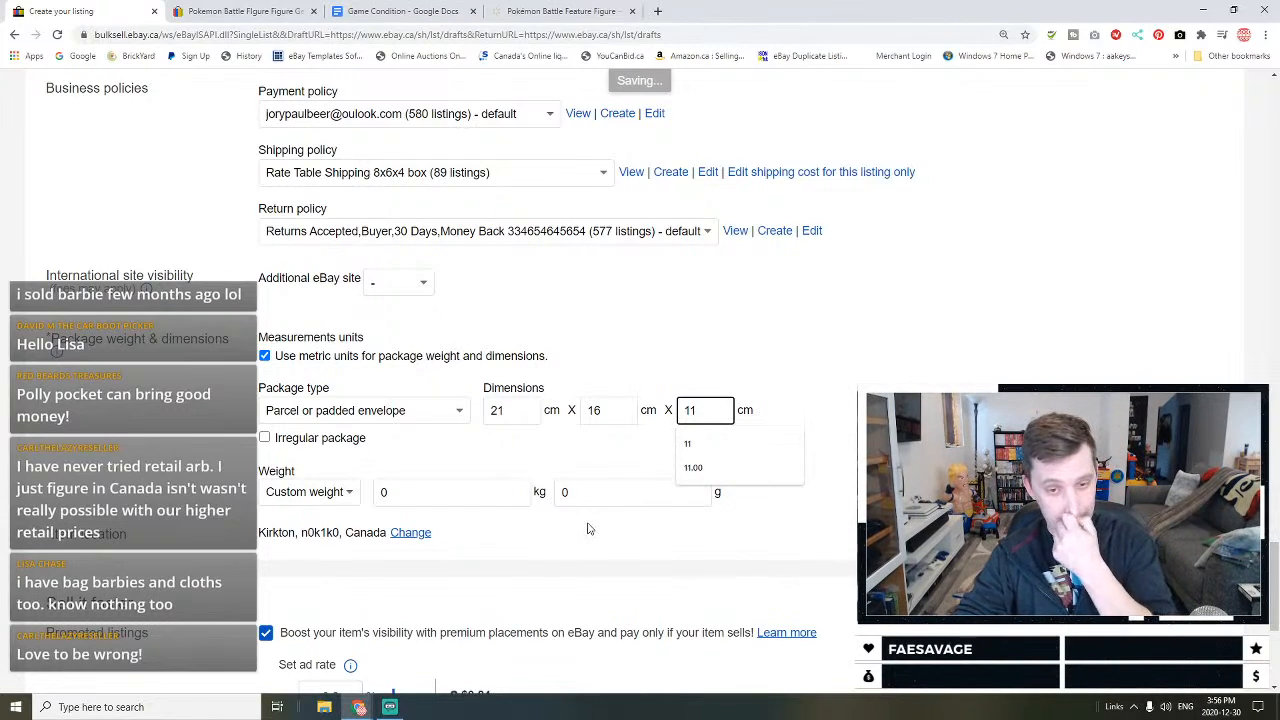
left_click(588, 526)
Step: Set the custom package weight to 450 g and save the Gengar figure listing as a draft
left_click(592, 490)
type("450")
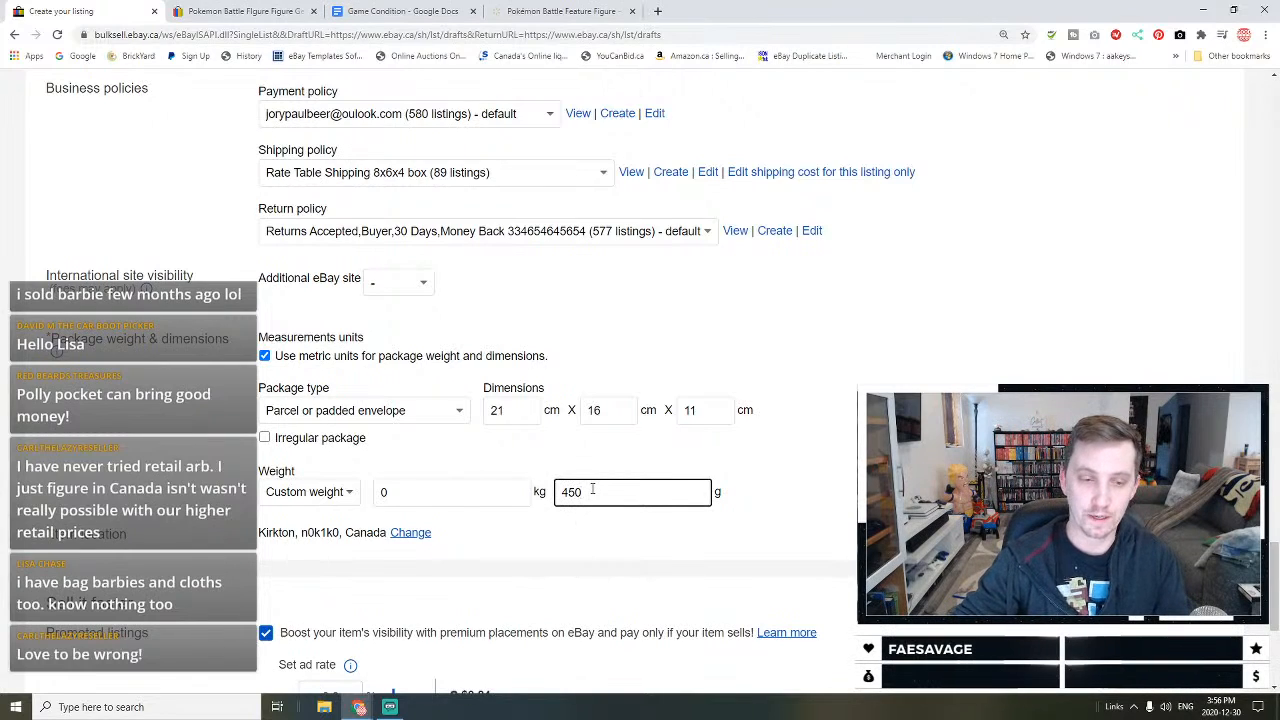
key("Tab")
scroll(506, 487, "down", 3)
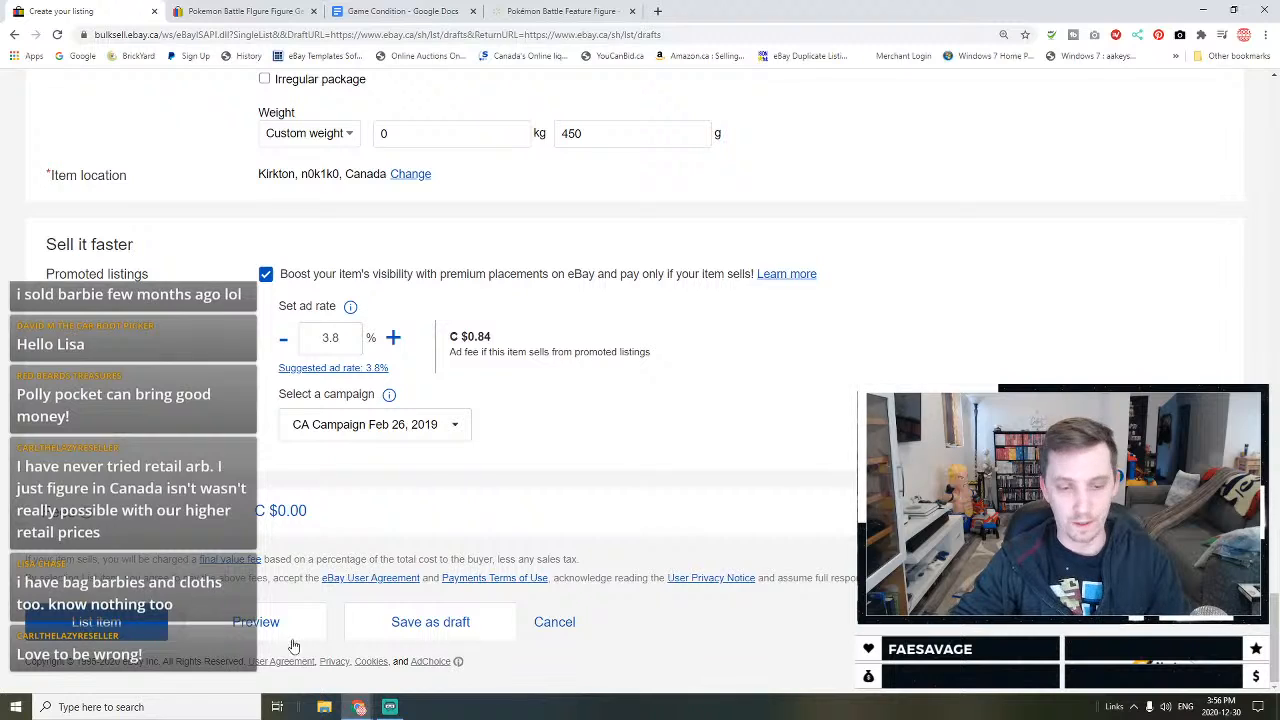
left_click(386, 628)
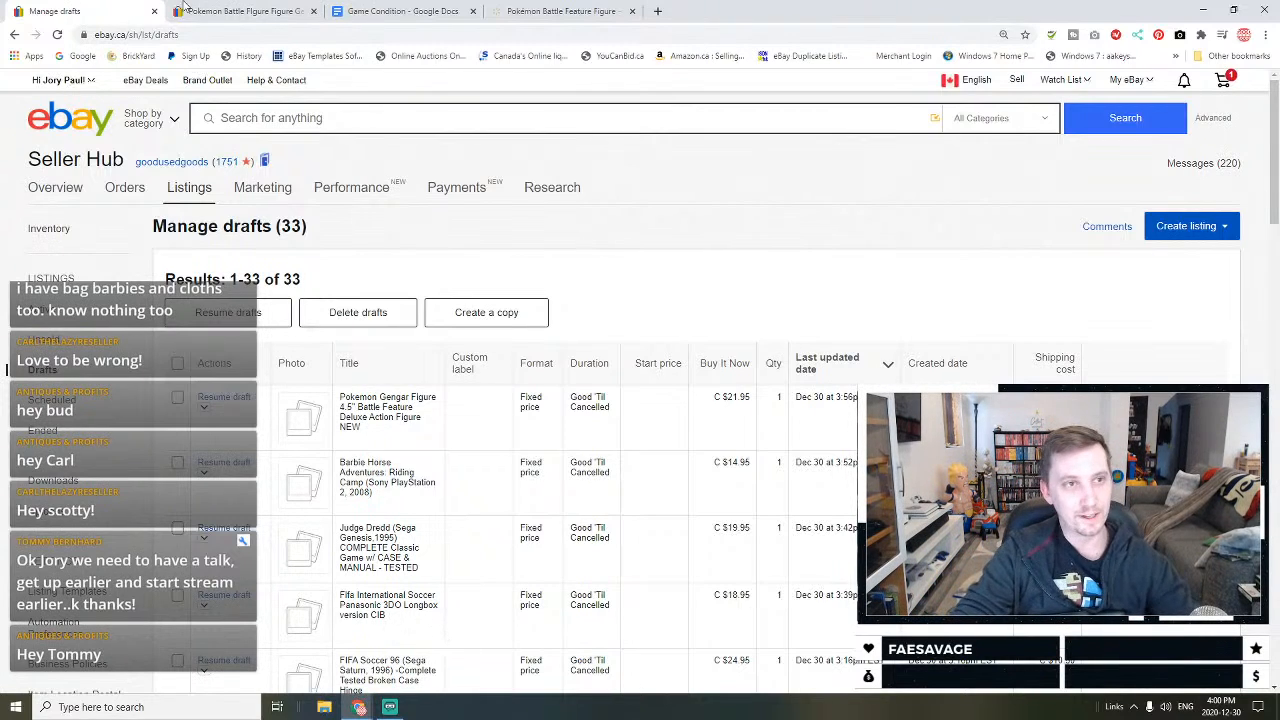
Step: Search eBay's completed listings for "Mac Power Book G3 series" in place of the Gengar figure
key("ctrl+Tab")
scroll(418, 103, "up", 3)
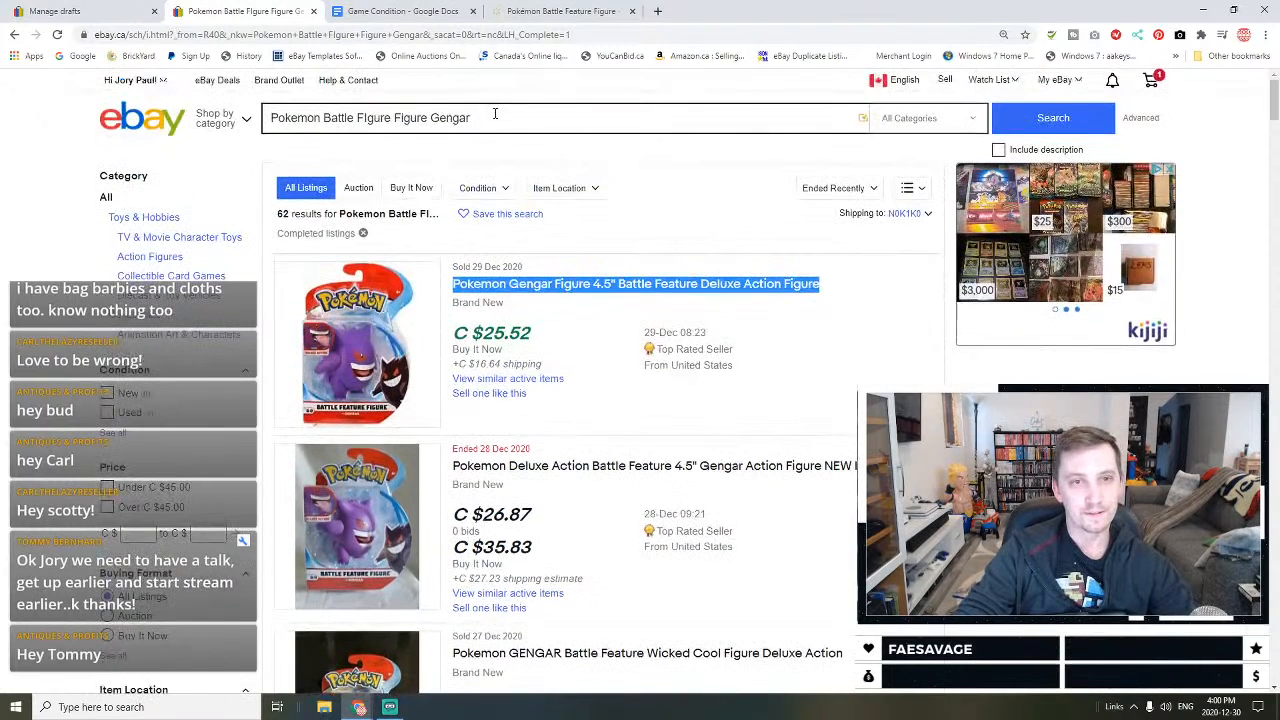
left_click(494, 114)
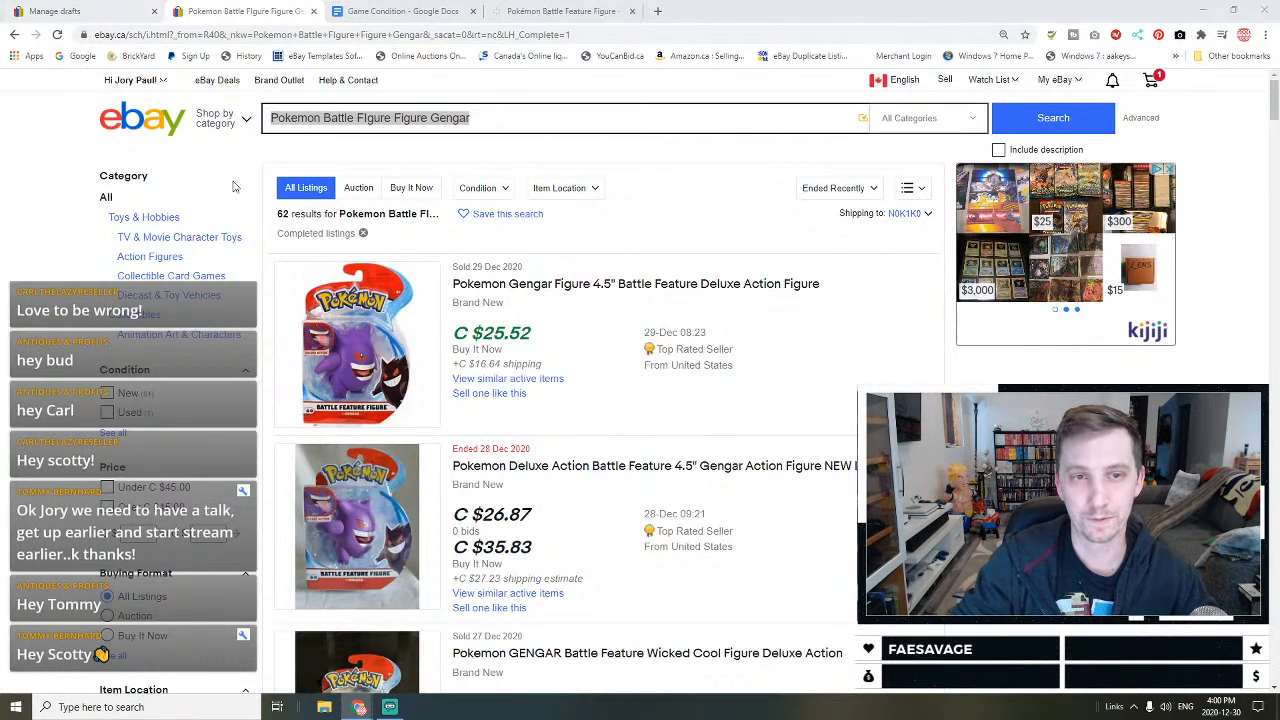
left_click(482, 125)
type("Mac Power Book")
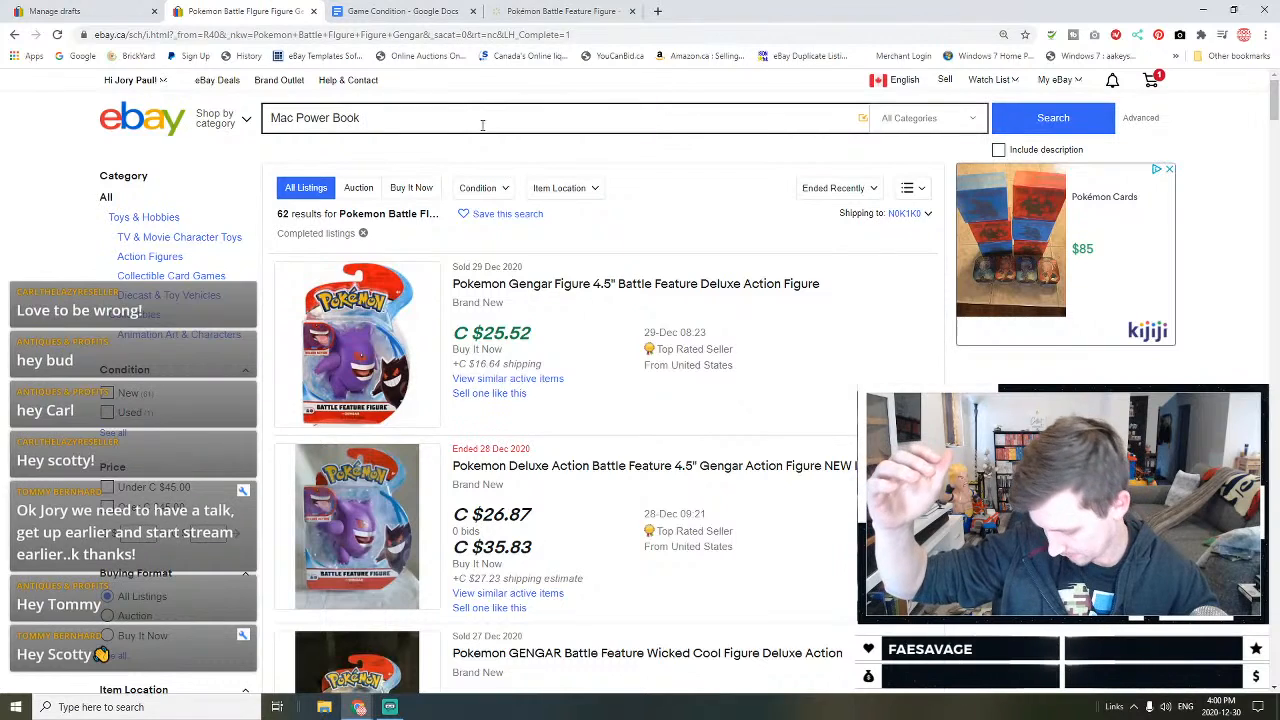
type("G")
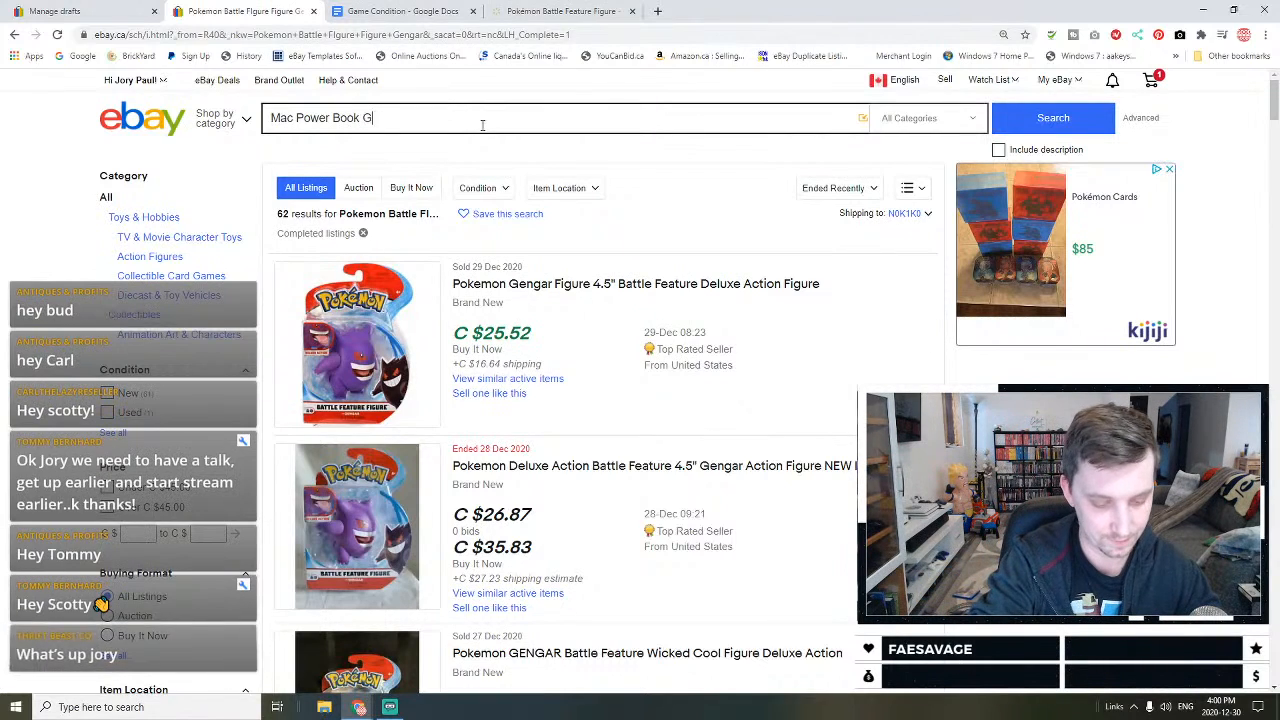
type("3 series")
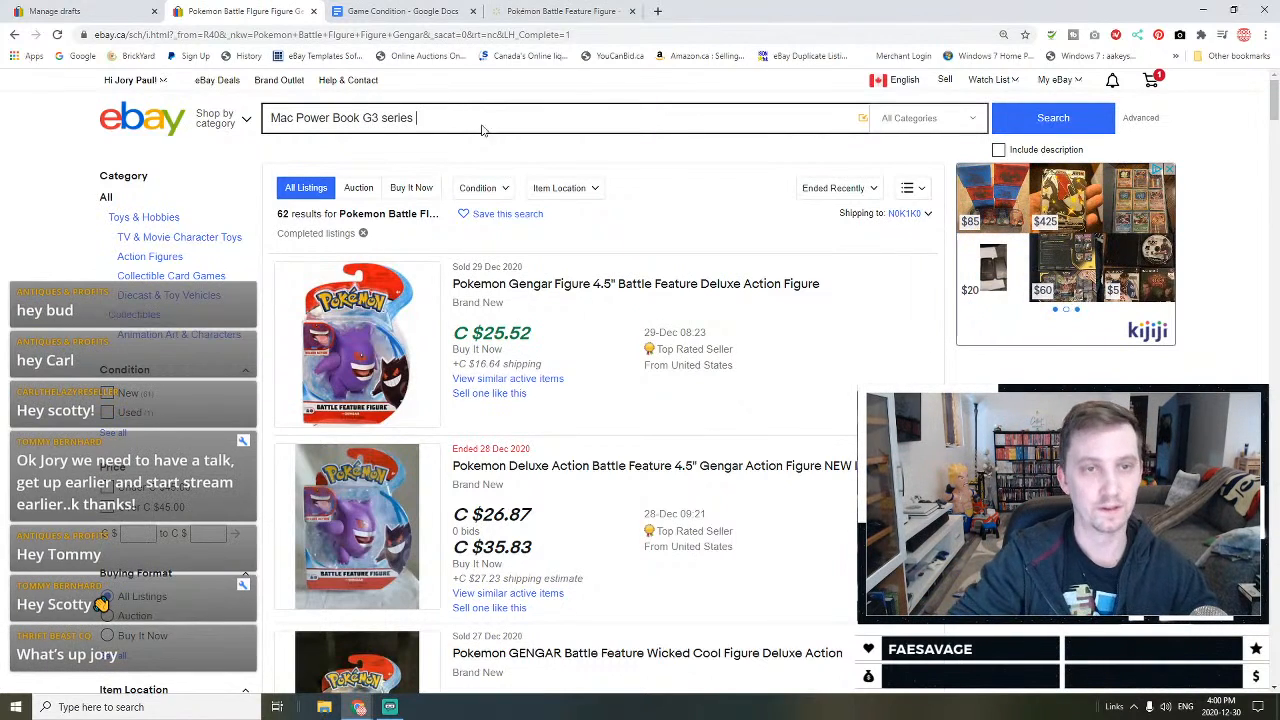
key("Return")
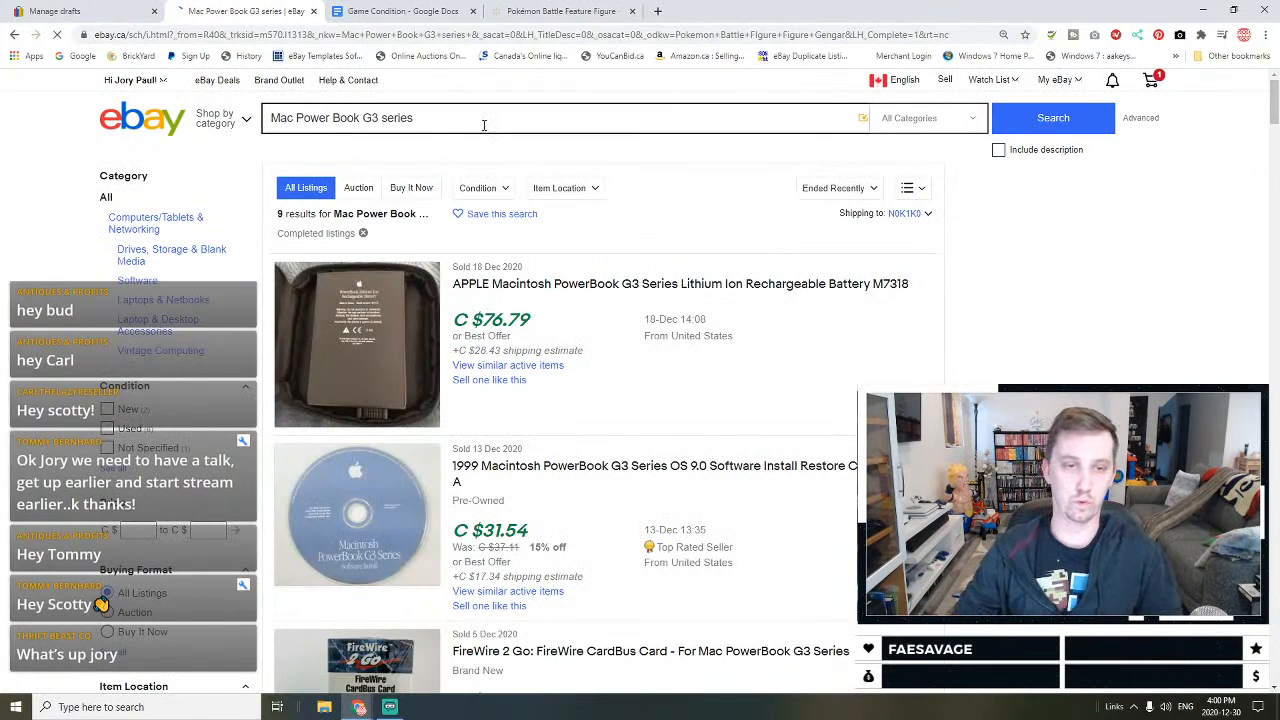
Step: Find and read the sold Apple 825-4111-A Macintosh PowerBook G3 Series listing, and close the leftover Pokémon Battle Feature Figure page
scroll(364, 452, "down", 6)
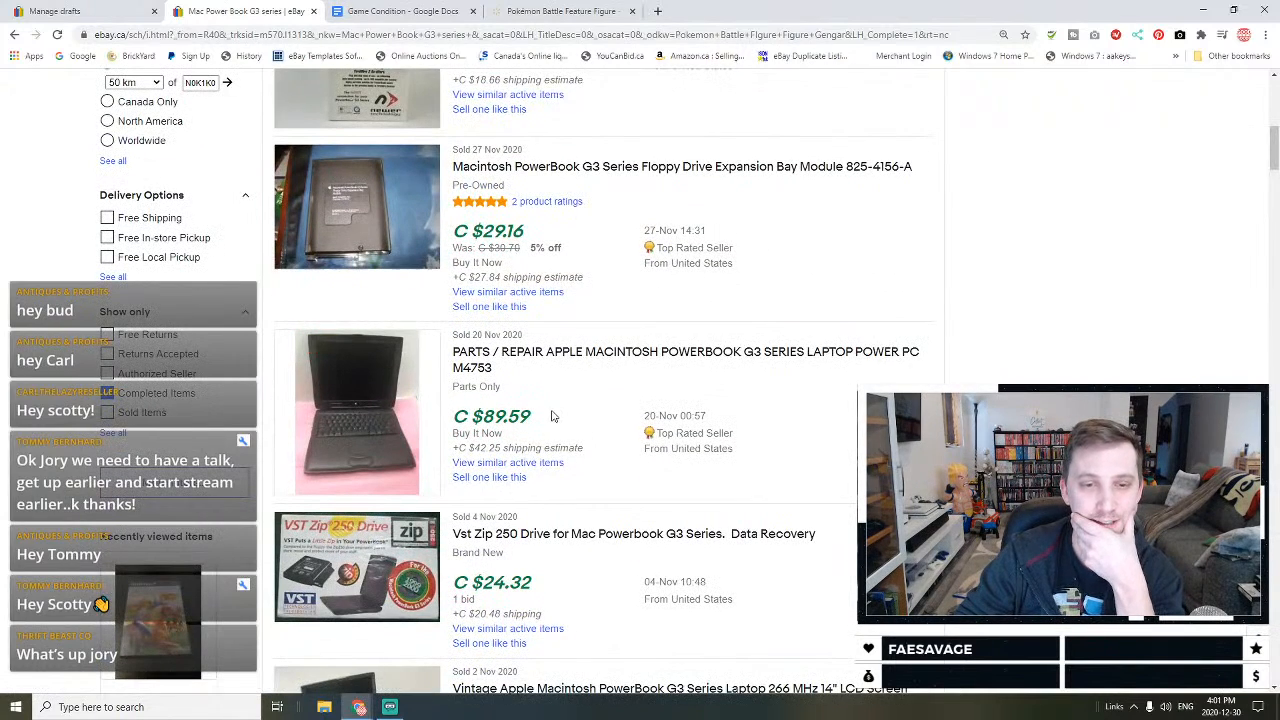
scroll(614, 366, "down", 3)
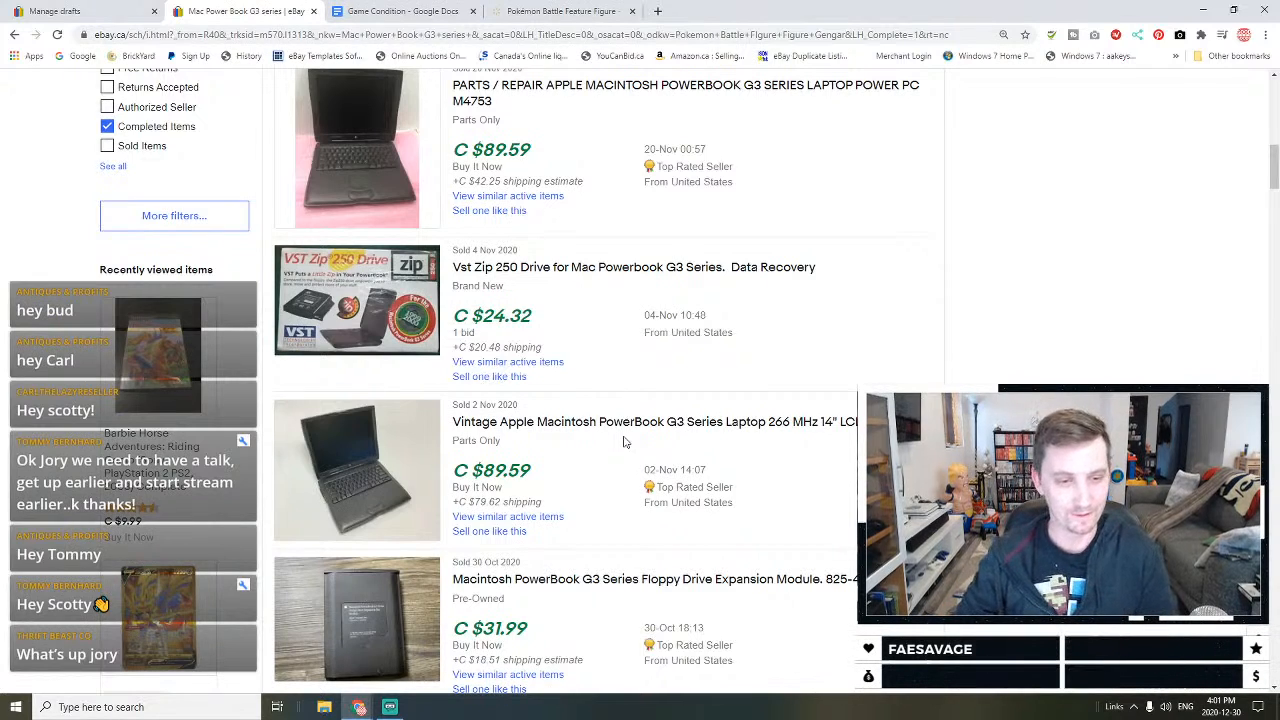
scroll(660, 420, "down", 8)
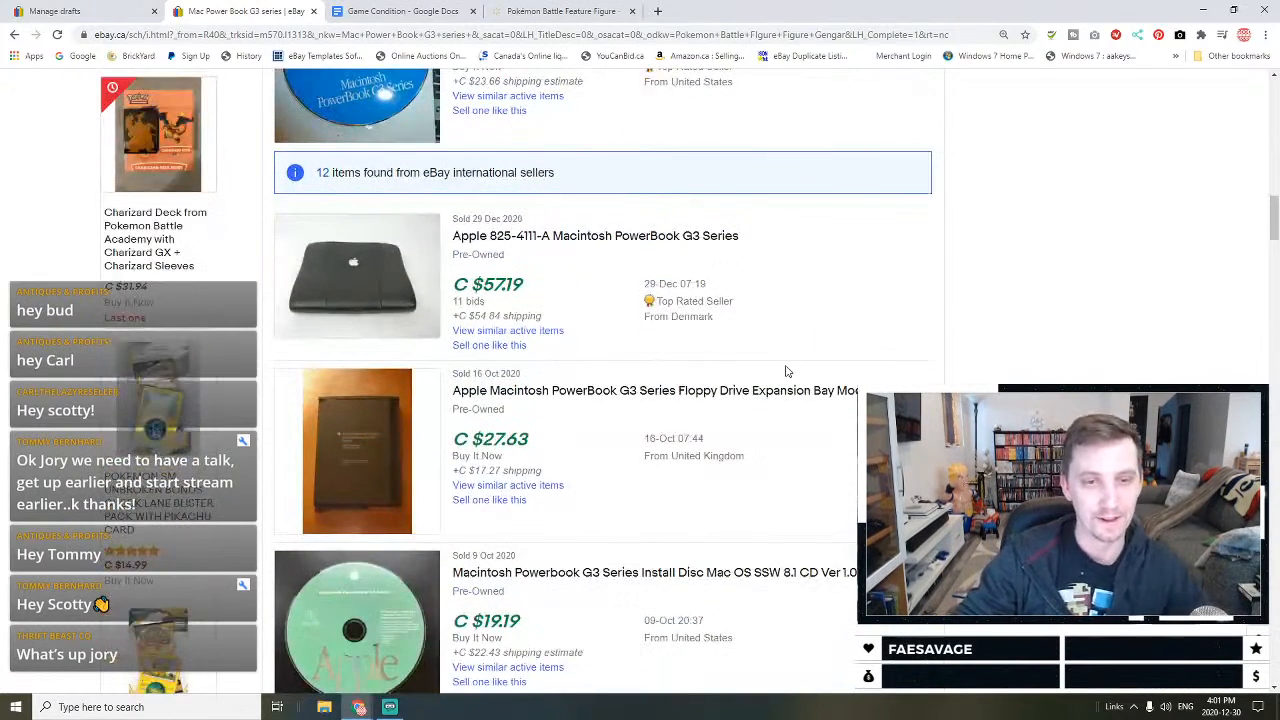
scroll(406, 257, "down", 1)
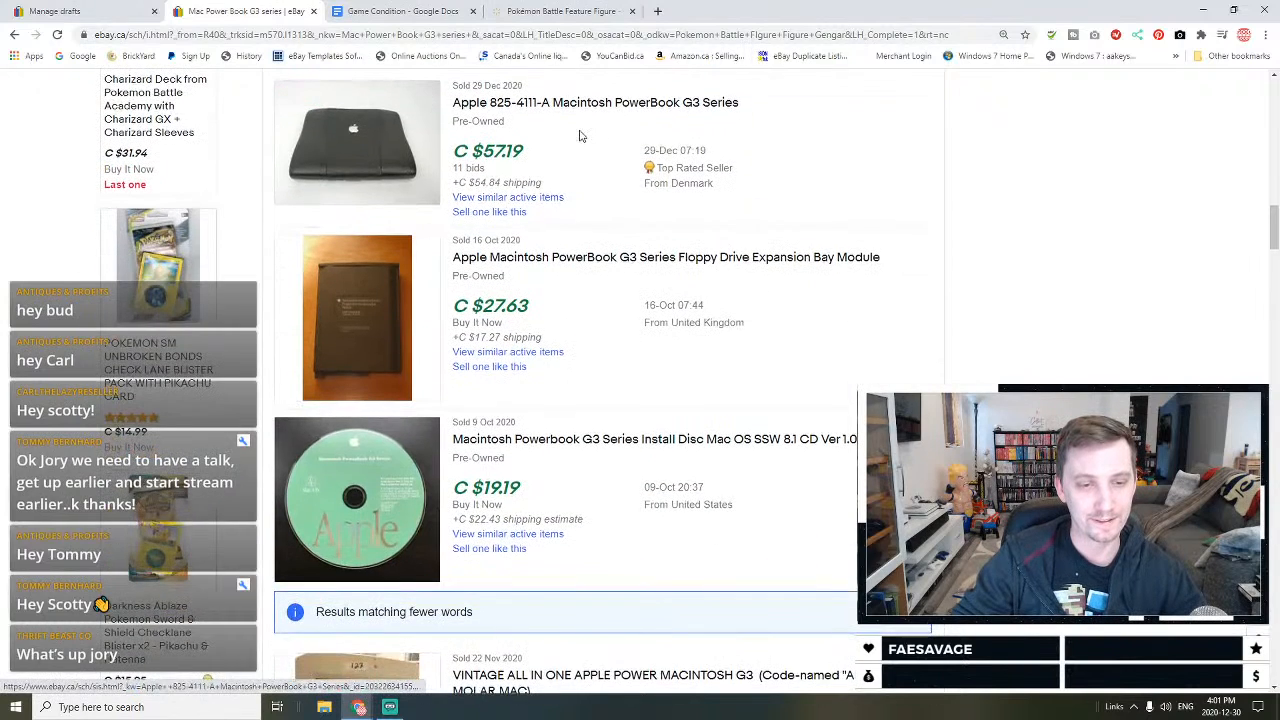
left_click(422, 173)
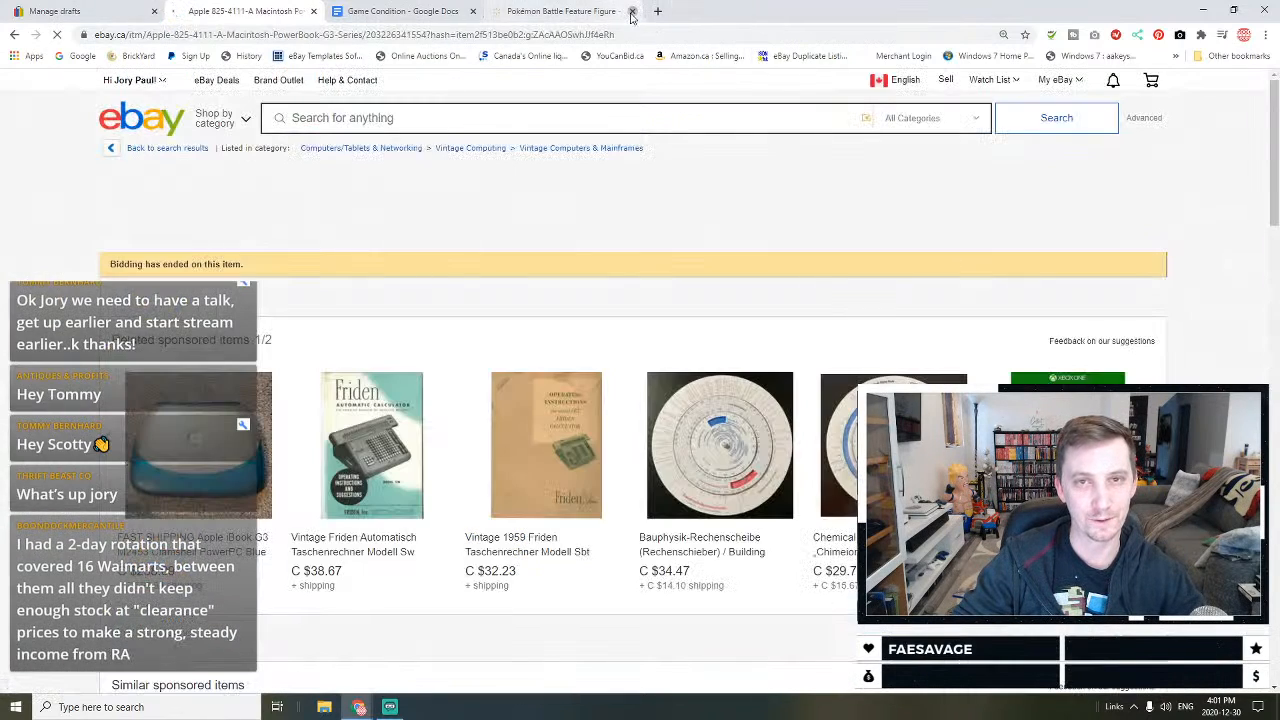
left_click(631, 12)
scroll(563, 240, "down", 5)
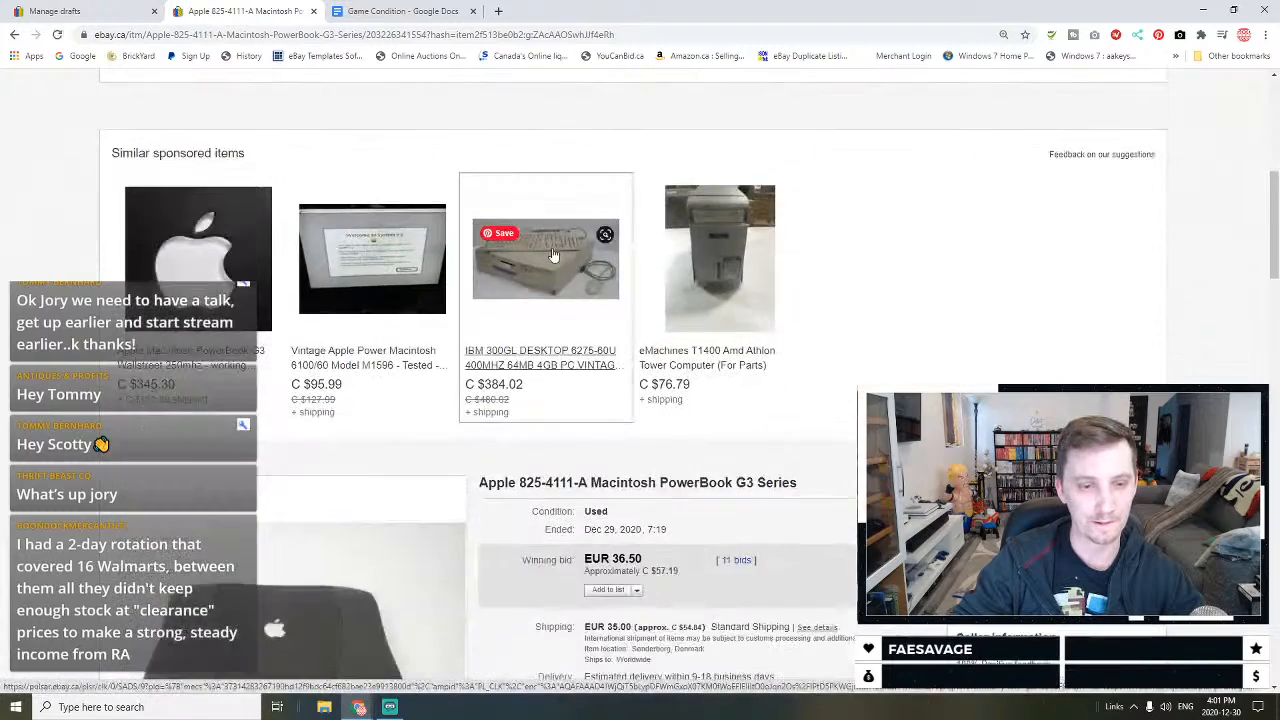
scroll(563, 251, "up", 1)
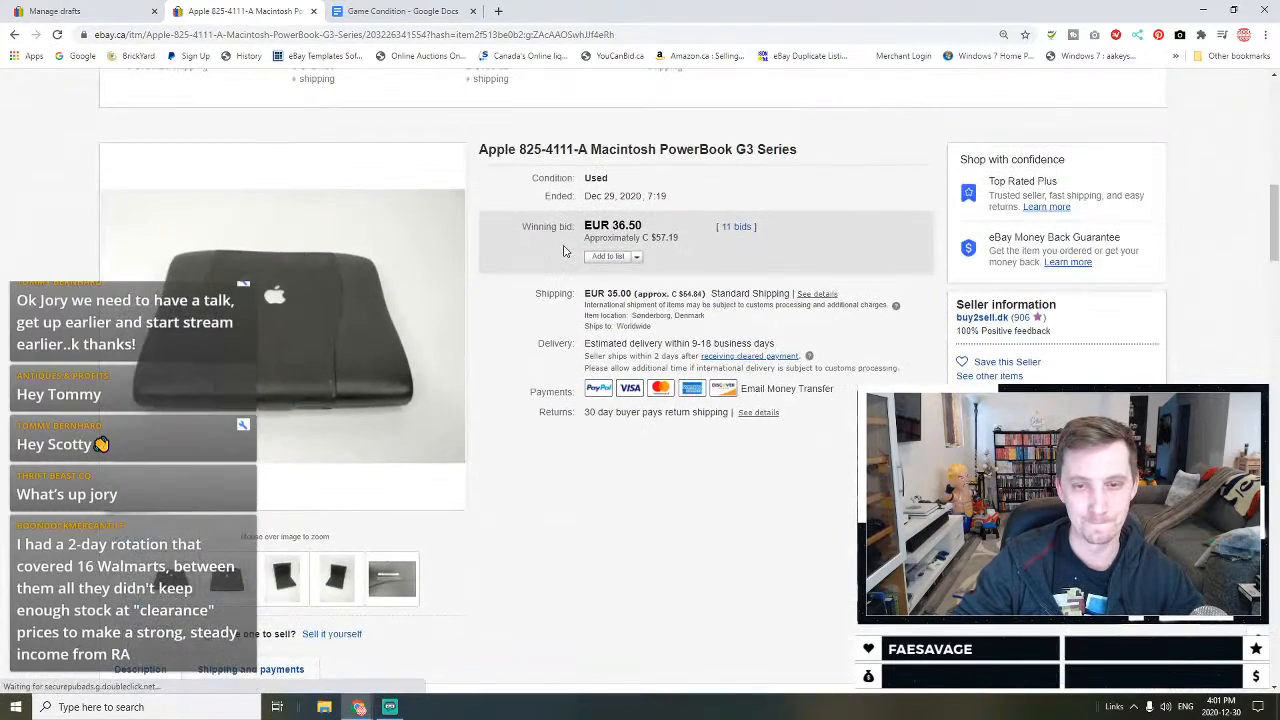
scroll(563, 290, "down", 5)
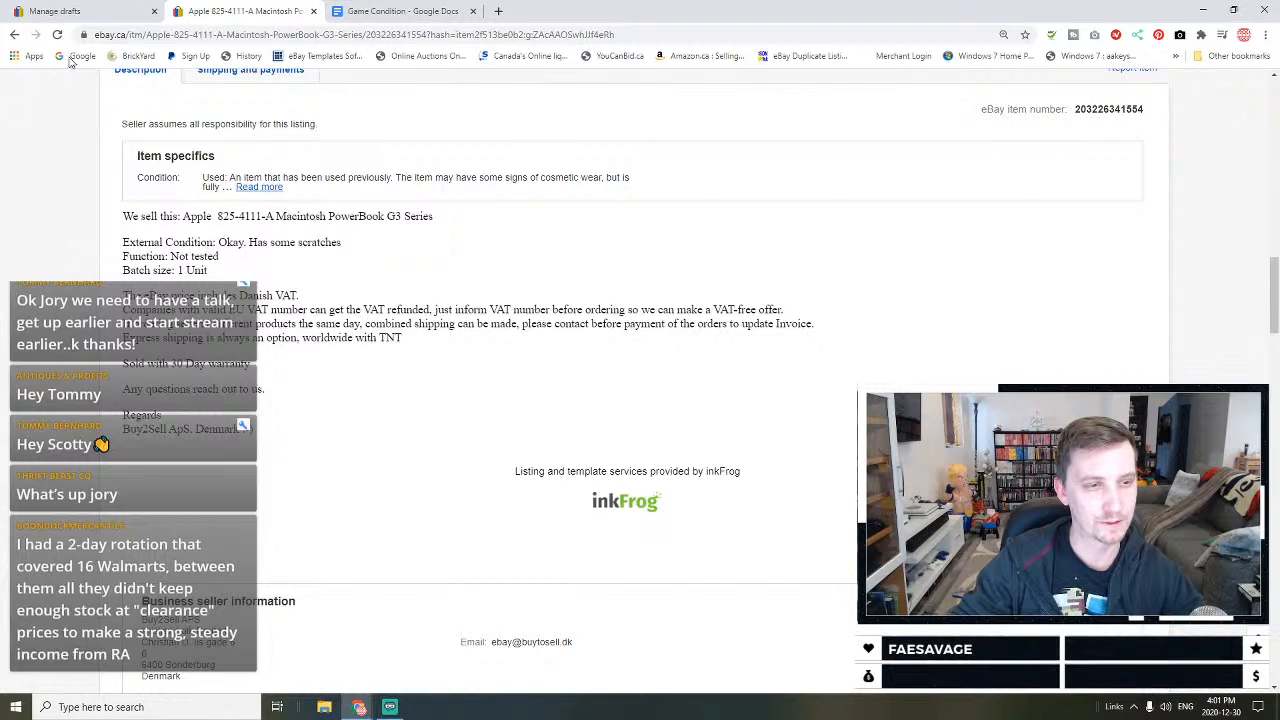
Step: Return to the search results and look over the remaining Power Macintosh G3 listings matching fewer words
left_click(17, 36)
scroll(325, 285, "down", 5)
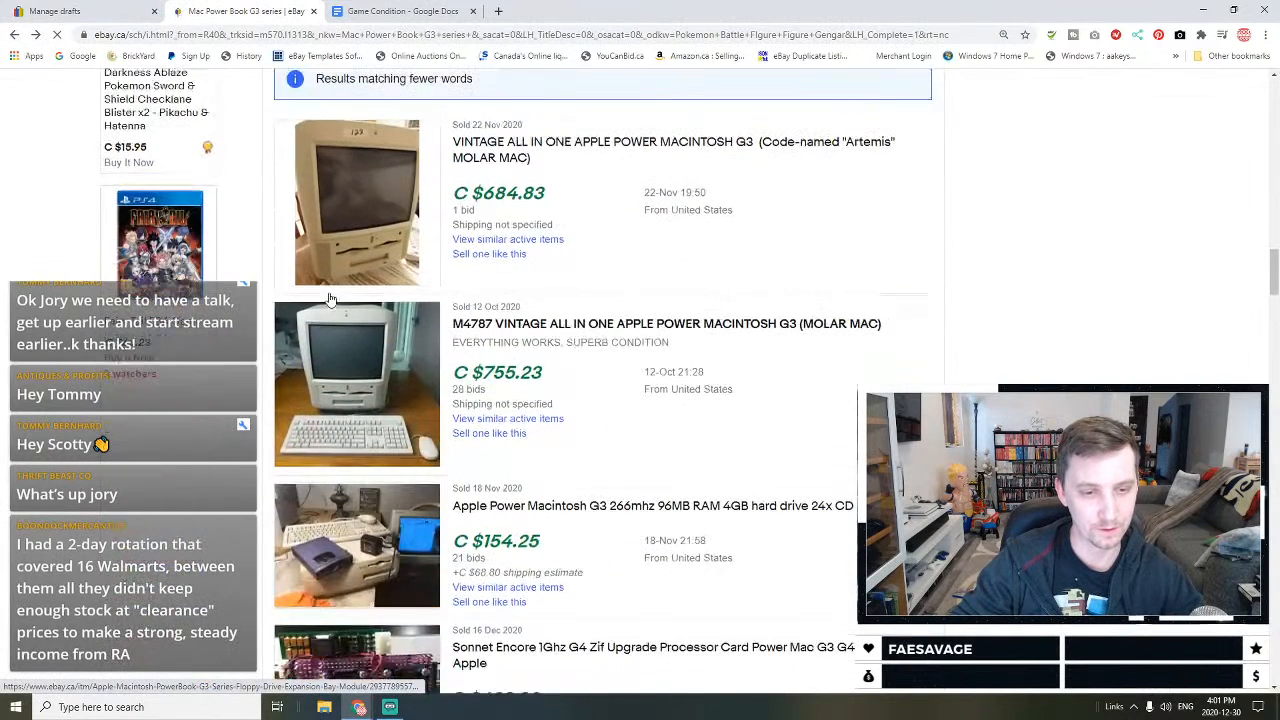
scroll(333, 296, "down", 6)
scroll(1210, 319, "up", 5)
scroll(1210, 319, "up", 10)
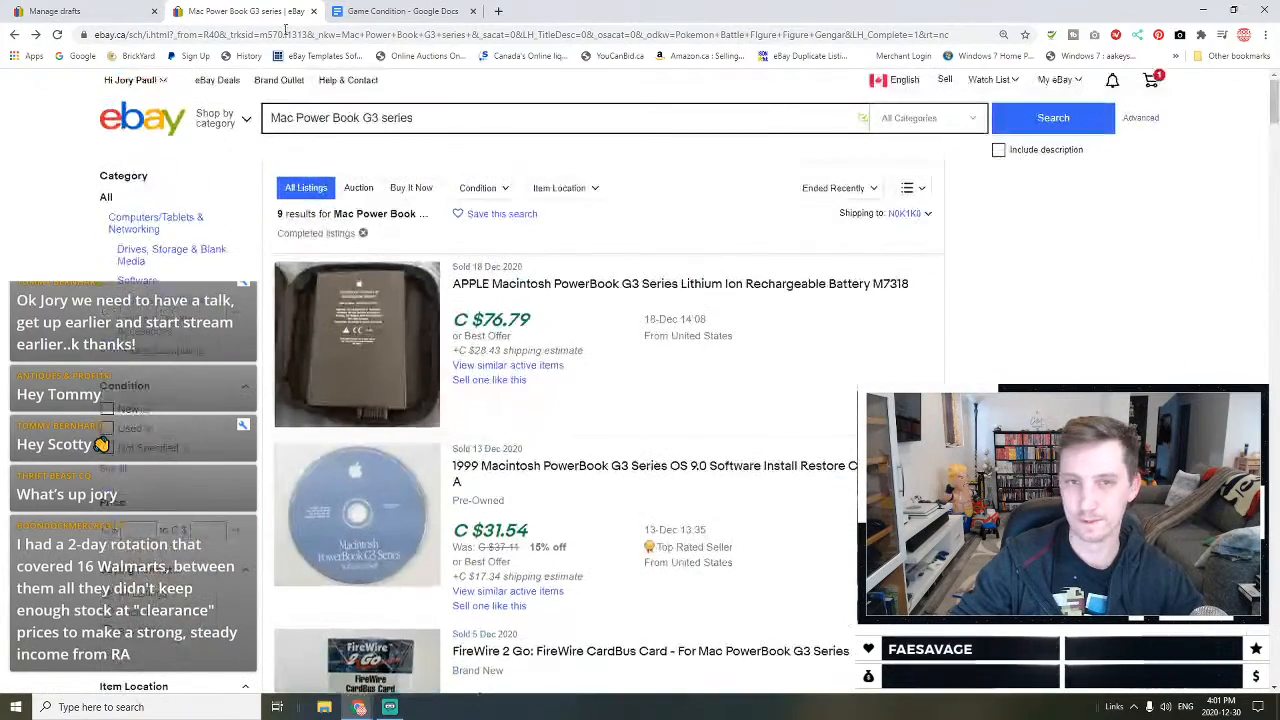
Step: Broaden the completed listings search by removing "series" and rewording it as "Mac PowerBook G3"
double_click(383, 117)
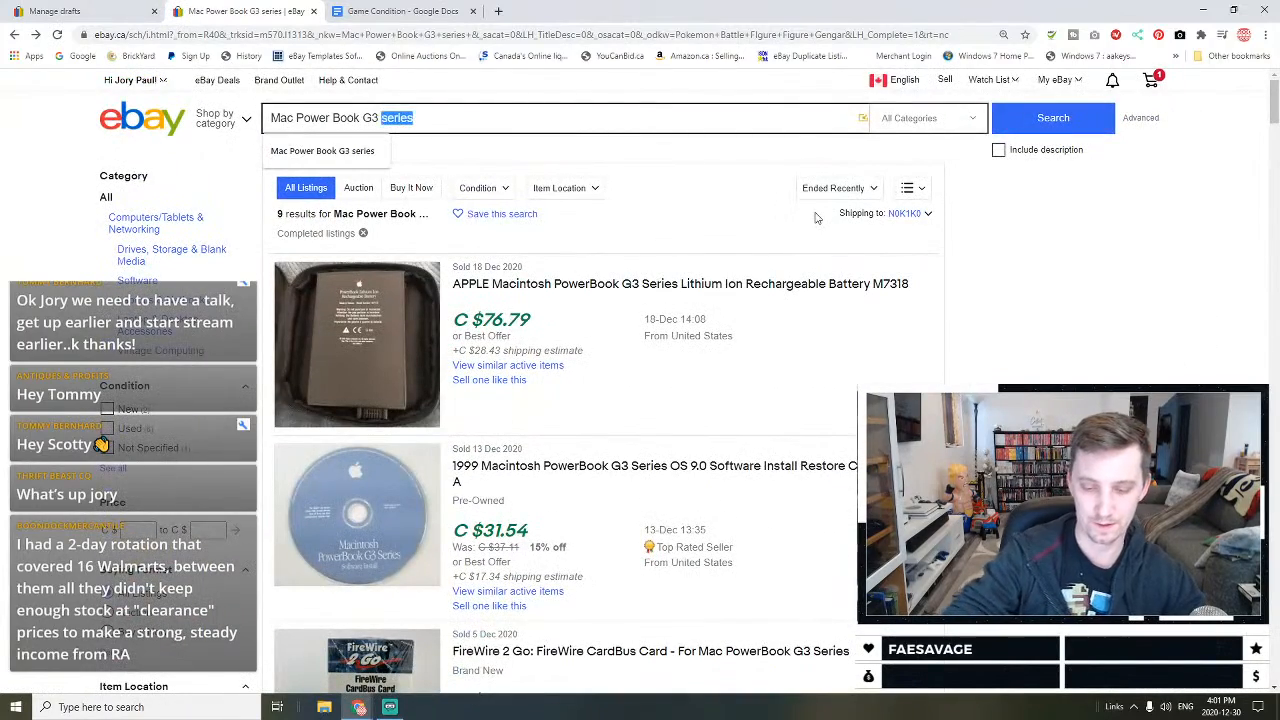
key("BackSpace")
key("Return")
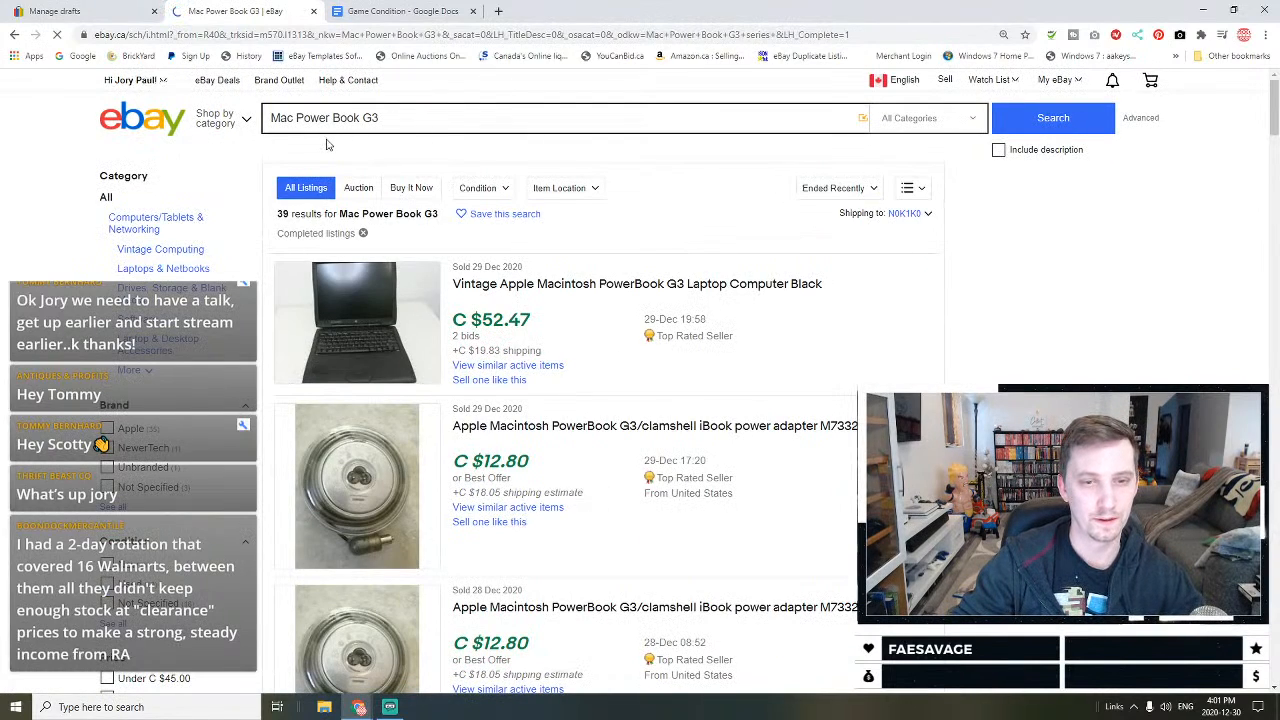
key("BackSpace")
key("Return")
Step: Compare the sold prices of PowerBook G3 laptops and accessories across the completed listings
scroll(523, 330, "down", 3)
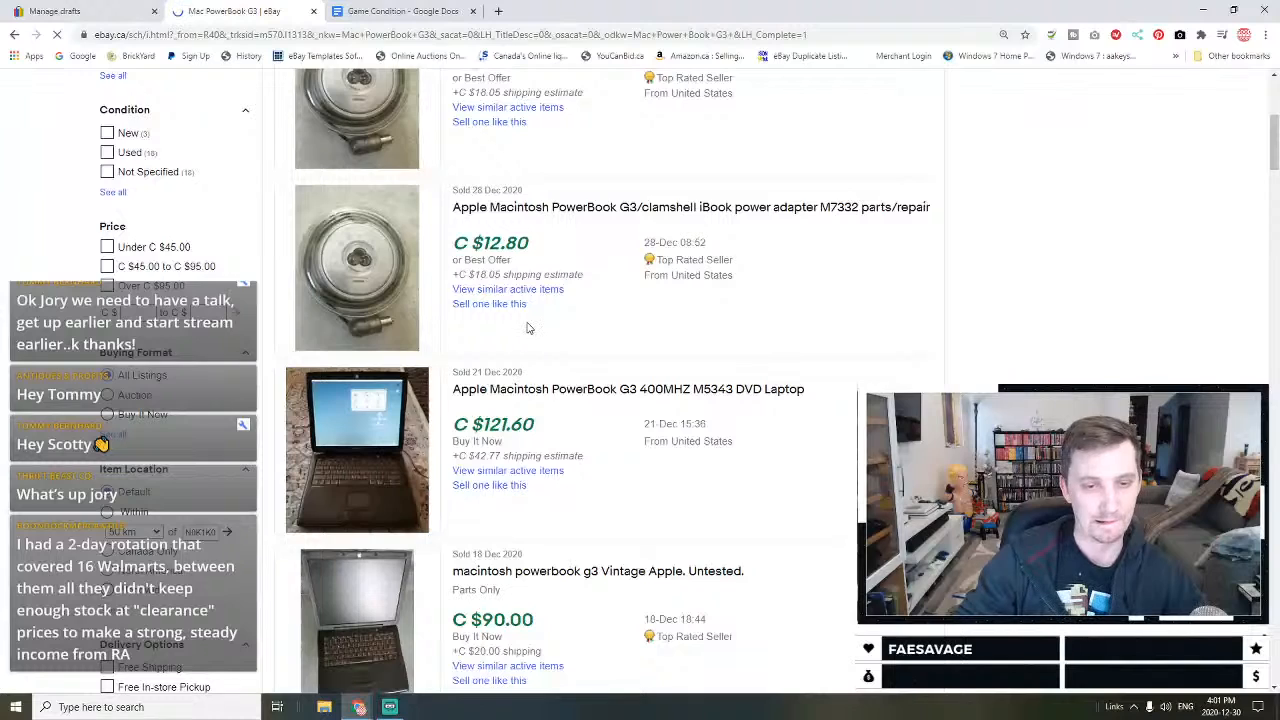
scroll(598, 338, "down", 1)
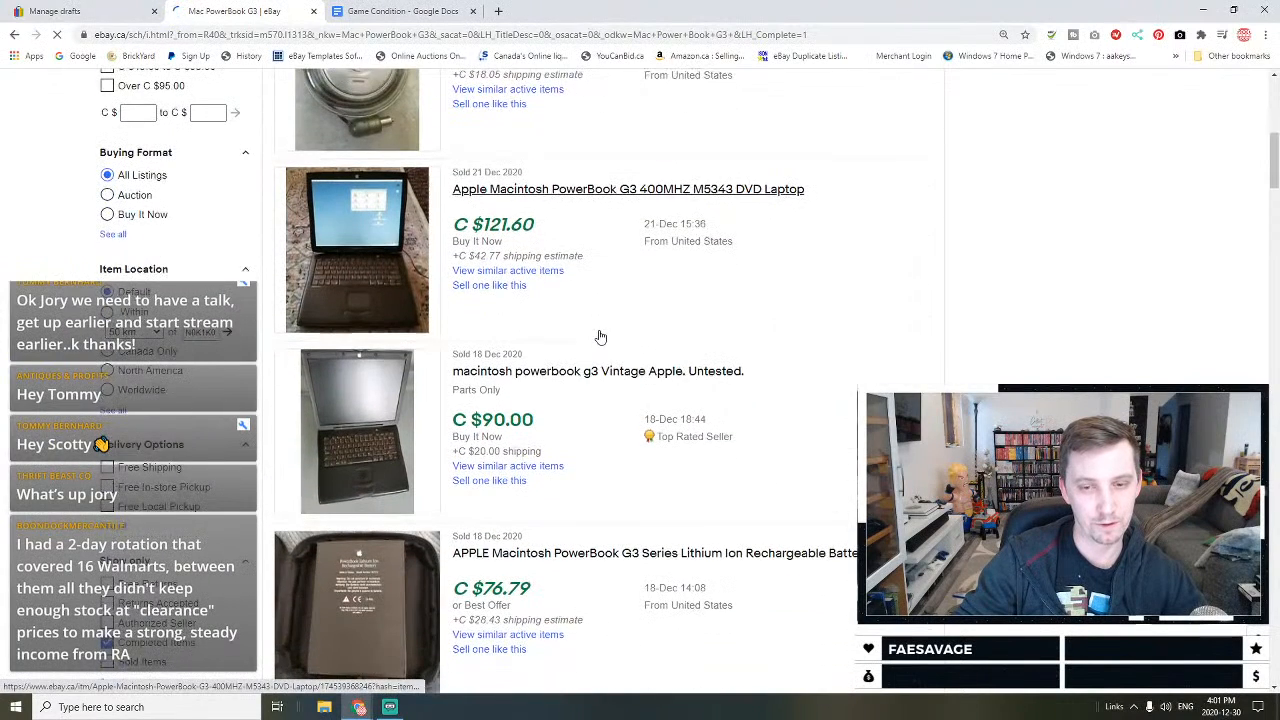
scroll(596, 282, "down", 5)
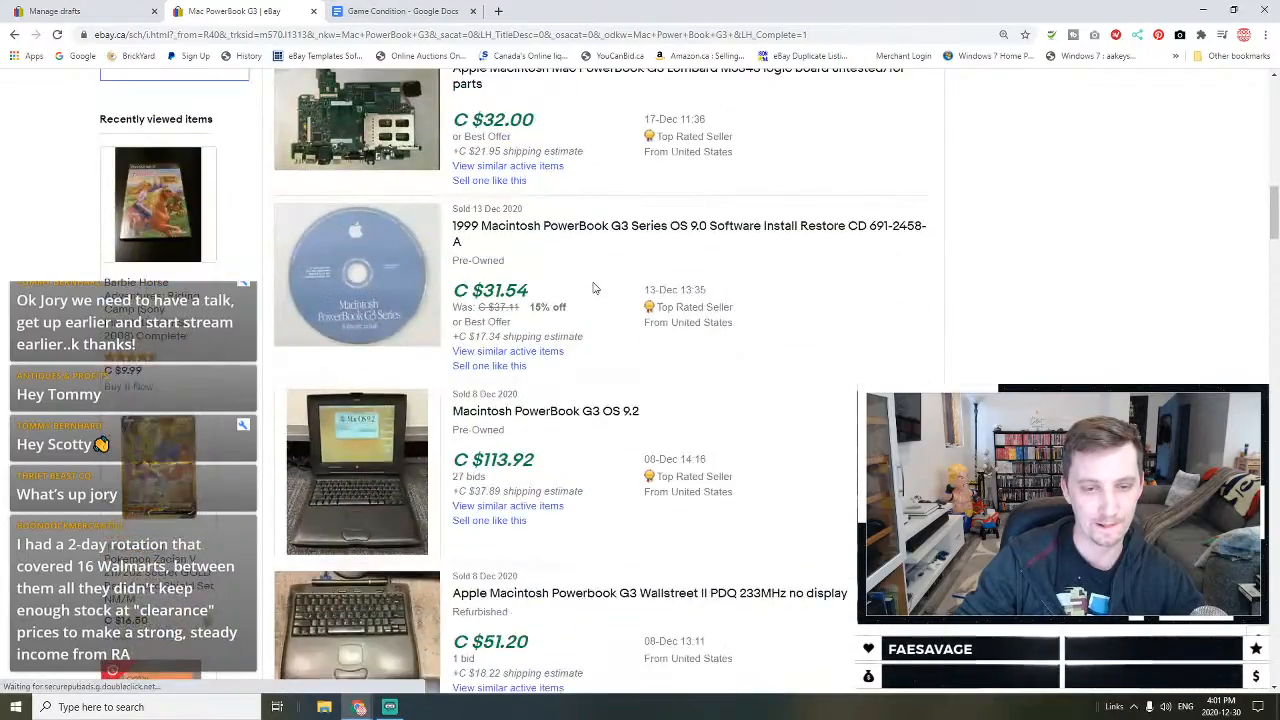
scroll(593, 288, "down", 3)
scroll(593, 288, "down", 5)
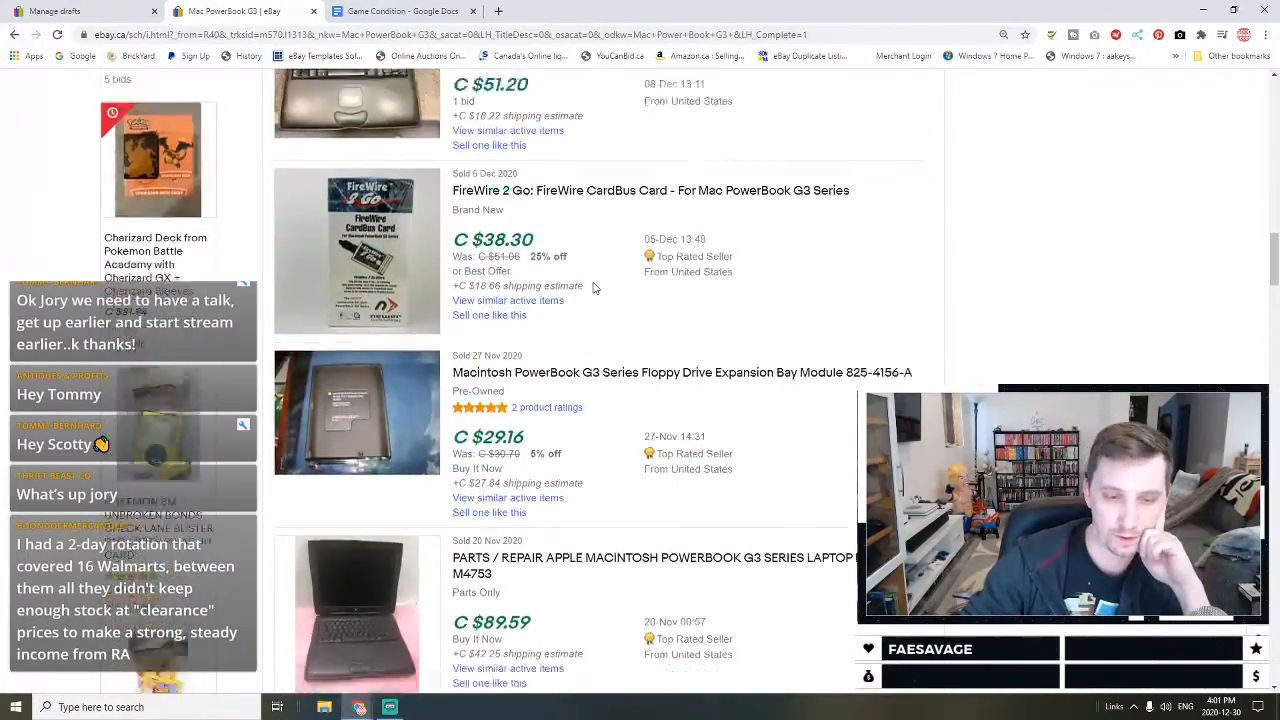
scroll(593, 285, "down", 7)
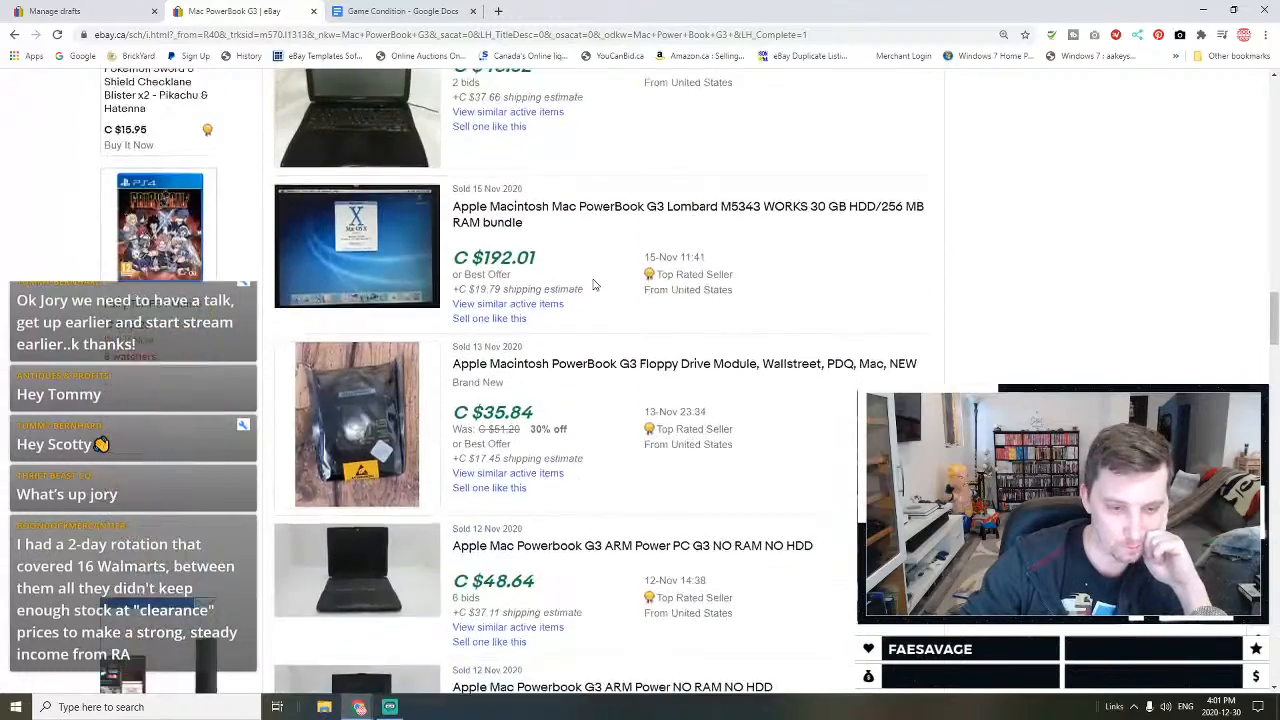
scroll(593, 285, "down", 3)
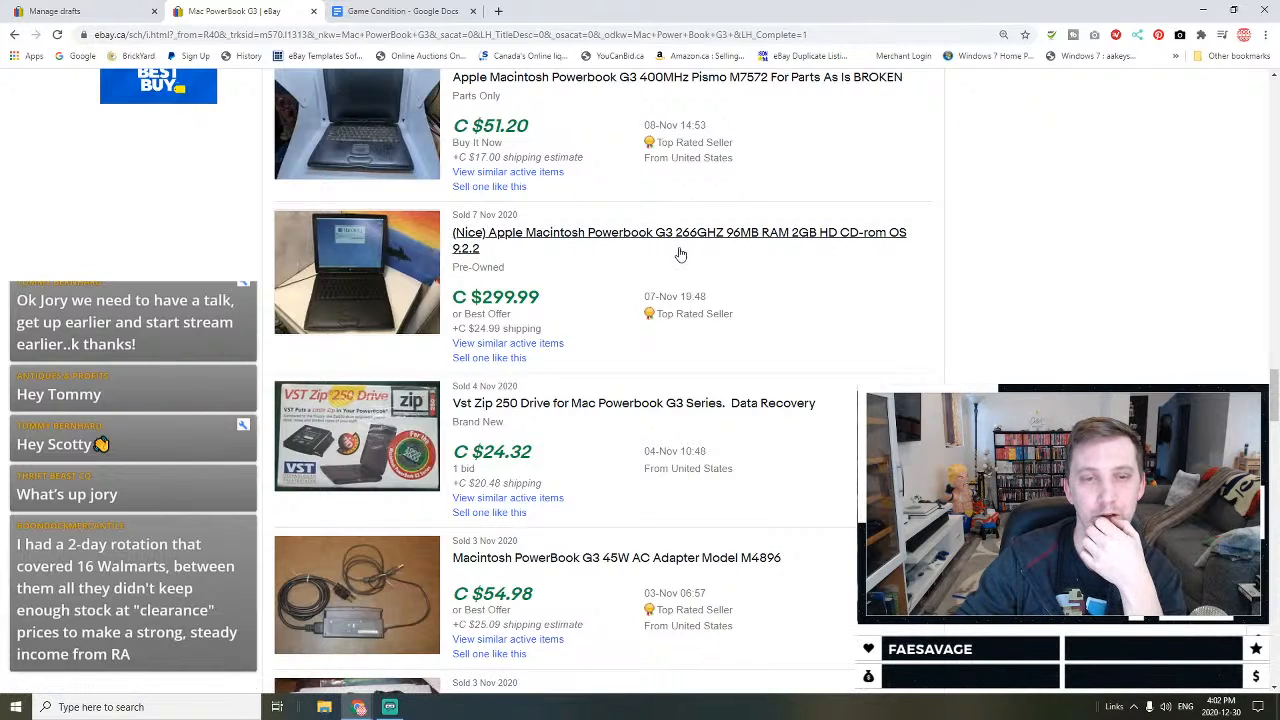
Step: Open the sold "(Nice) Apple Macintosh Powerbook G3 266GHZ" listing and examine its photos and sale details
left_click(562, 233)
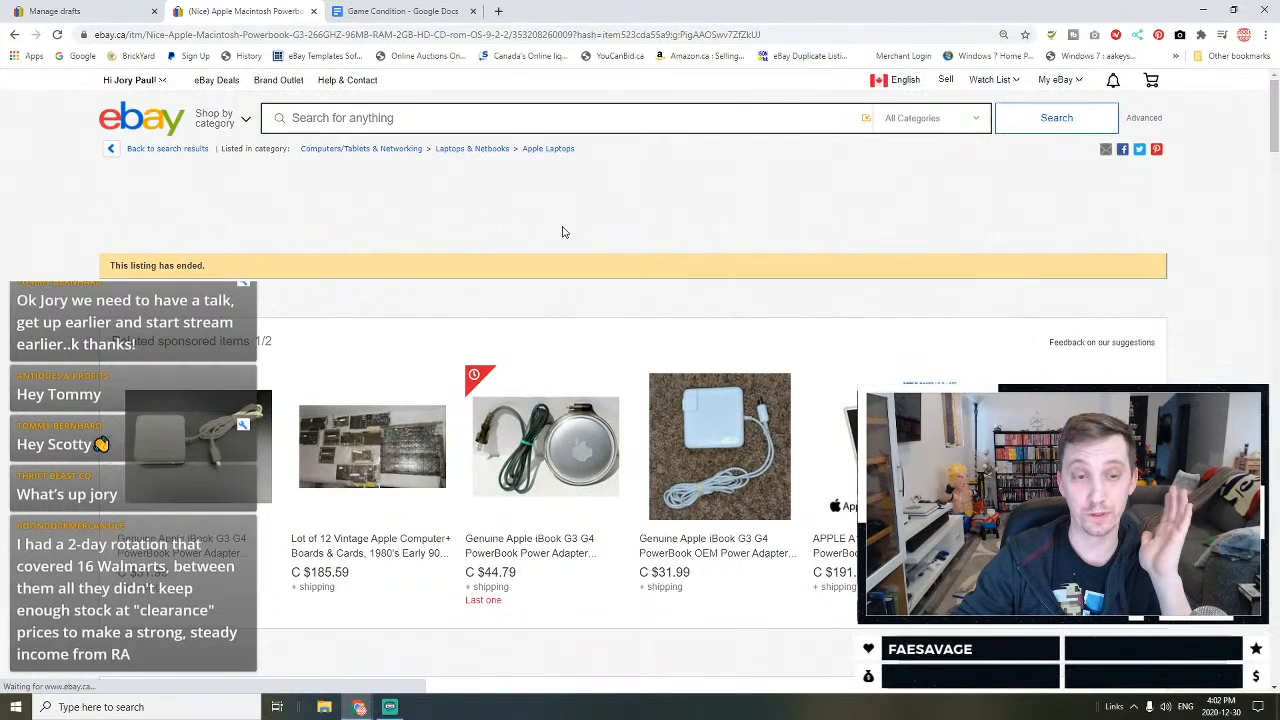
scroll(562, 232, "down", 8)
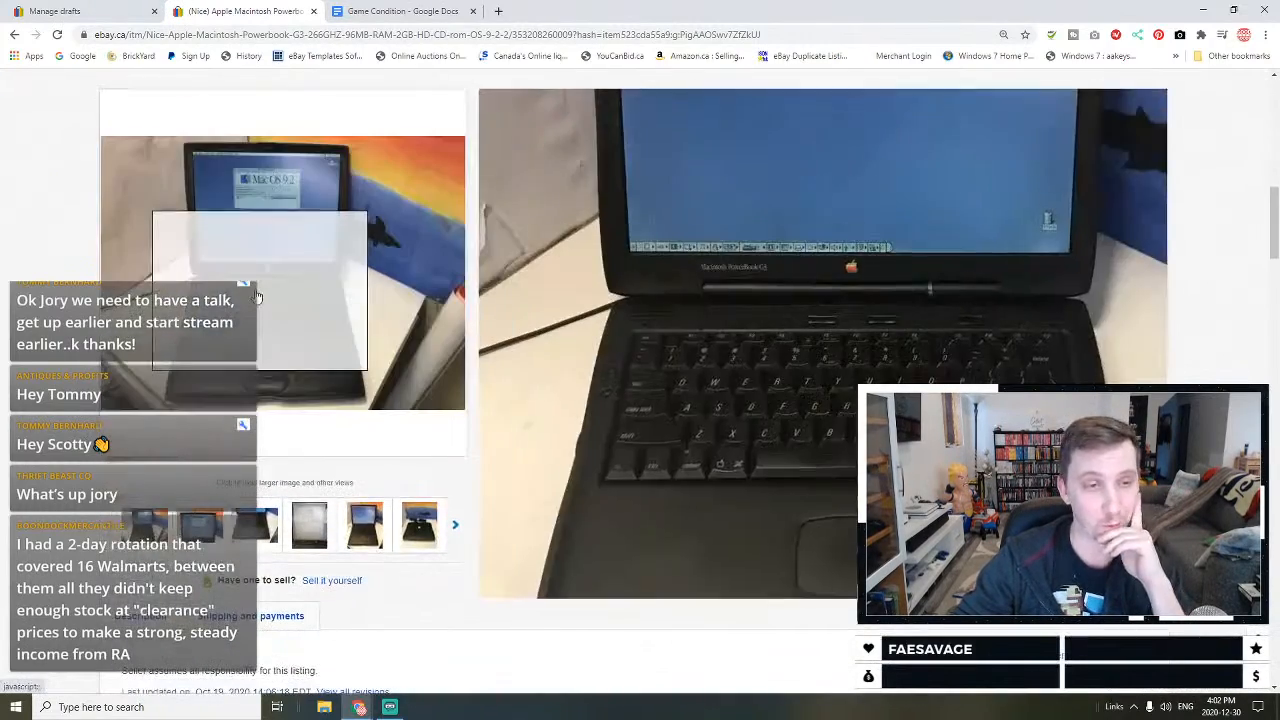
scroll(740, 230, "up", 1)
scroll(363, 349, "down", 2)
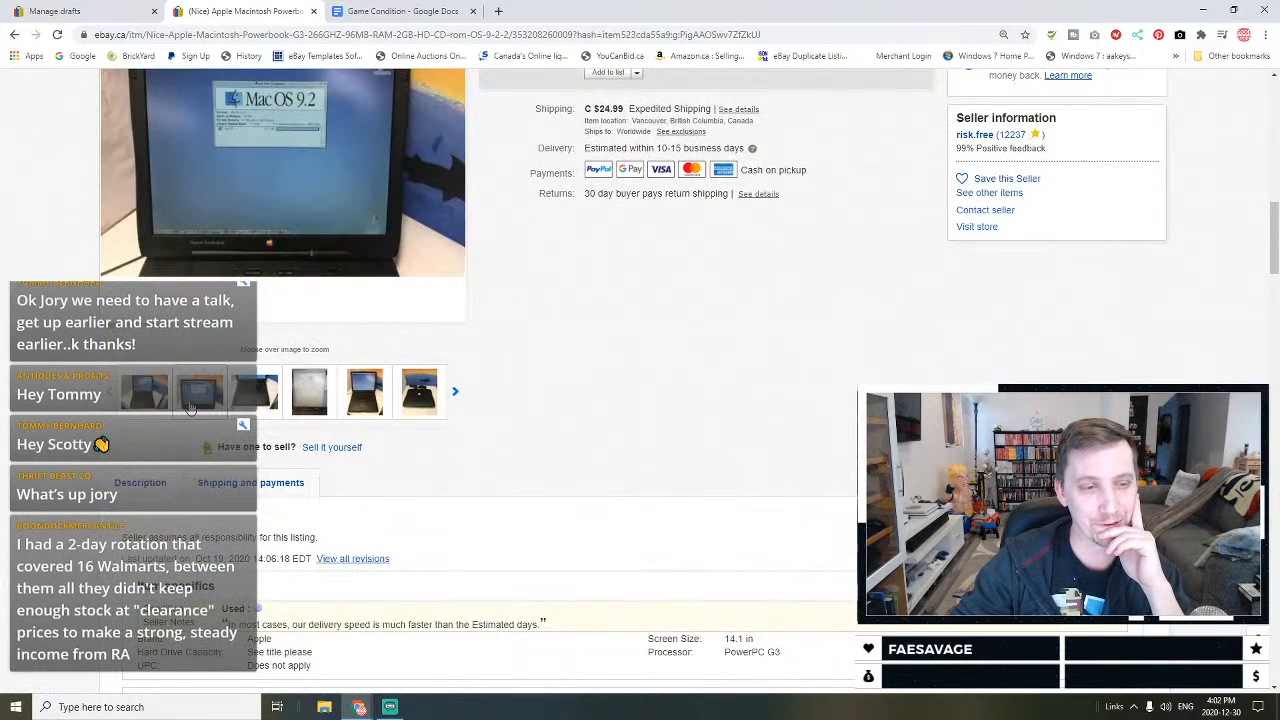
scroll(150, 250, "up", 1)
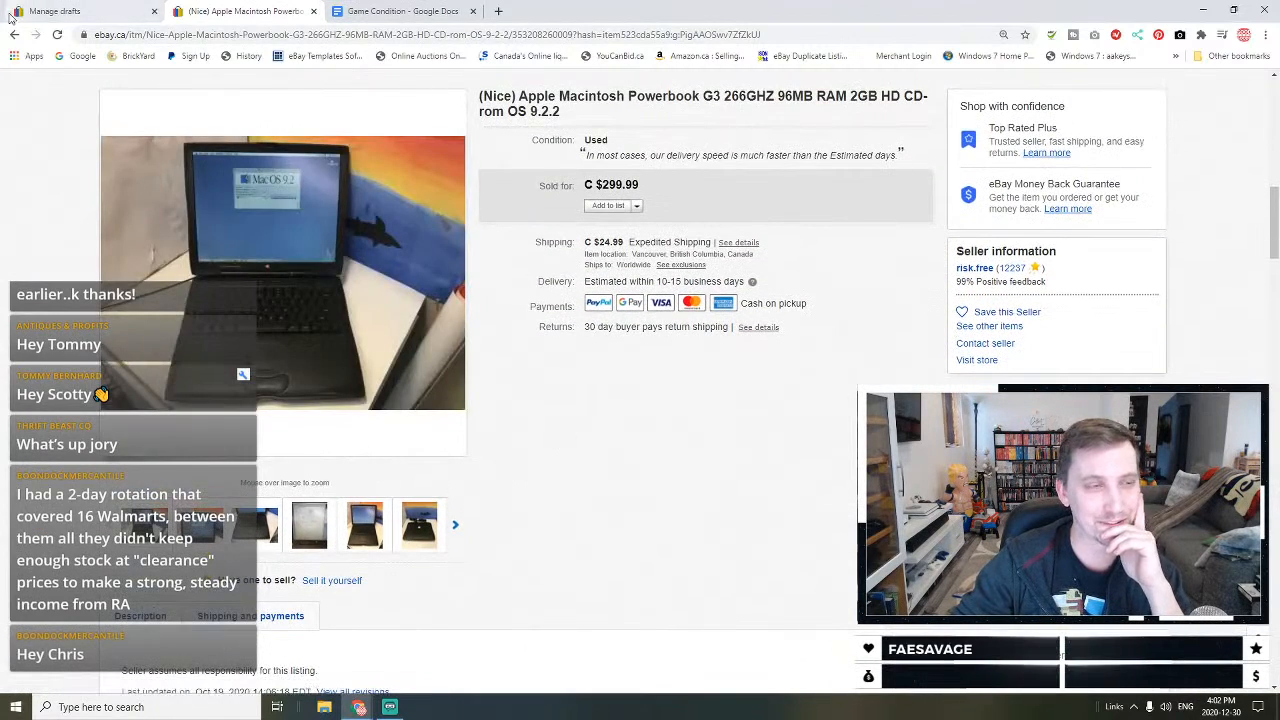
Step: Go back to the Mac PowerBook G3 results and check the prices of the older completed sales
left_click(14, 34)
scroll(722, 453, "down", 4)
scroll(722, 453, "up", 4)
scroll(407, 505, "down", 1)
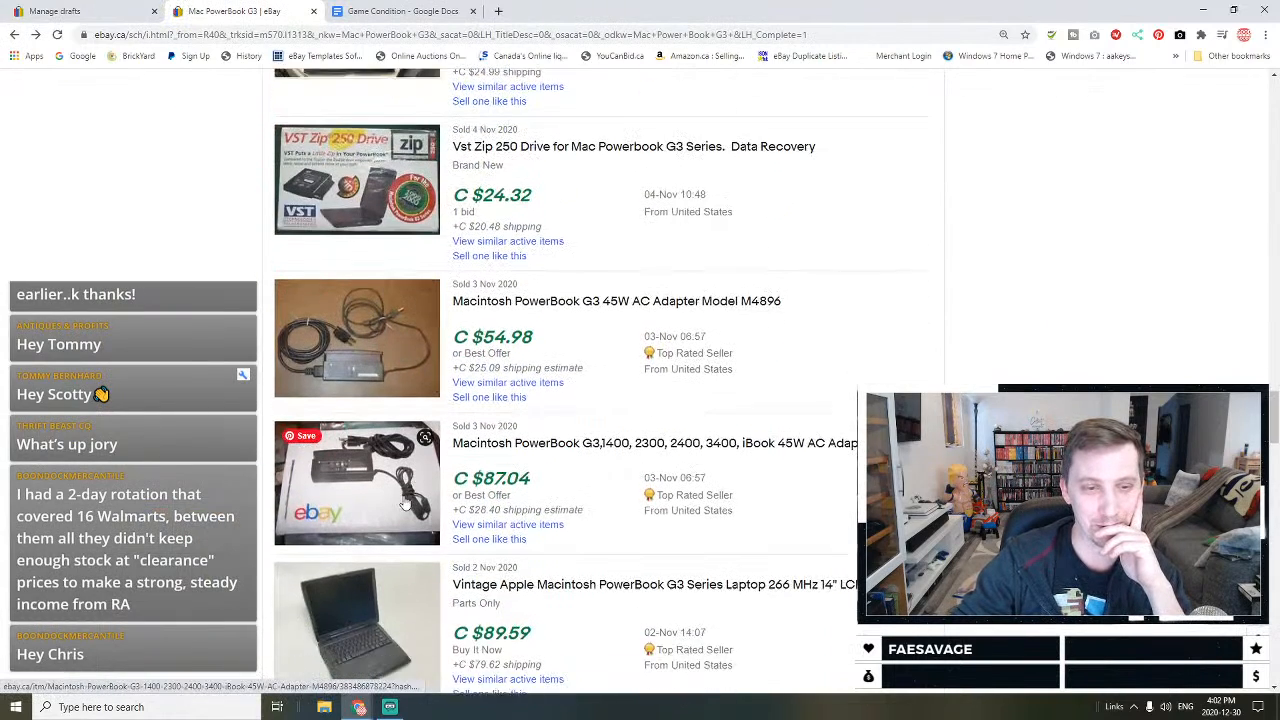
scroll(450, 519, "down", 1)
scroll(449, 519, "down", 8)
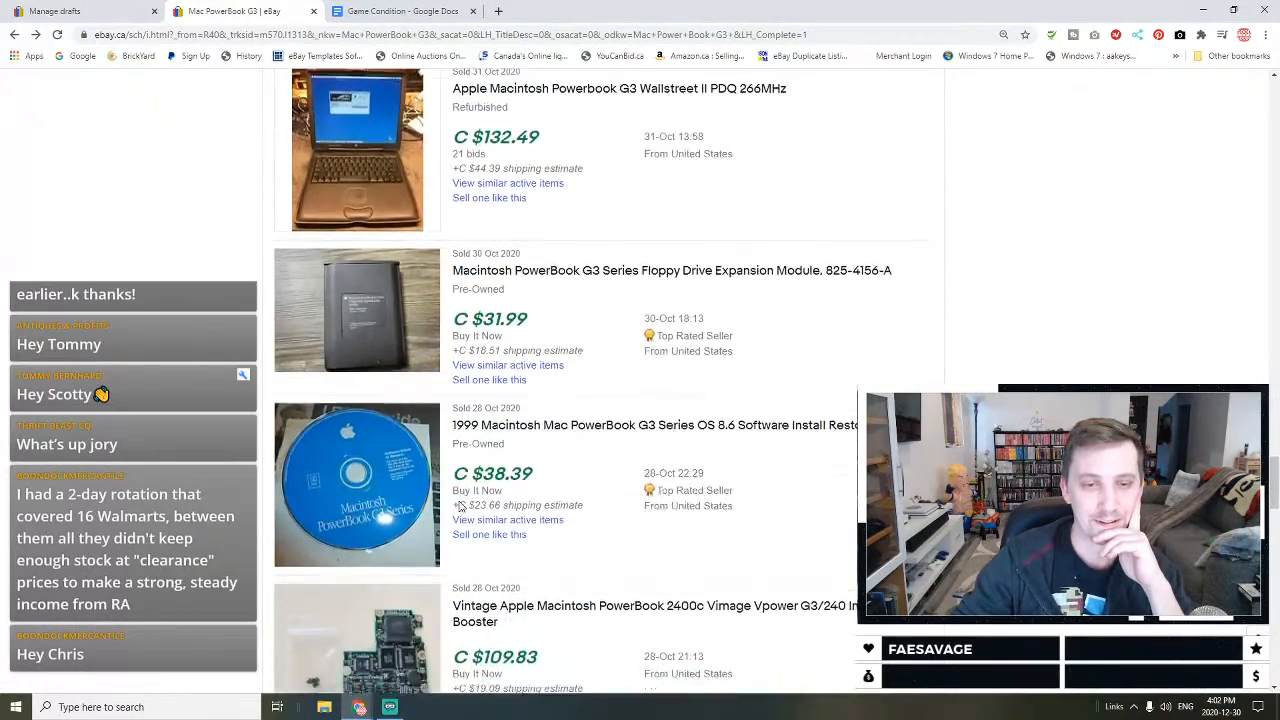
Step: Compare the October 2020 sale prices of PowerBook G3 laptops and parts through the end of the results
scroll(459, 508, "down", 7)
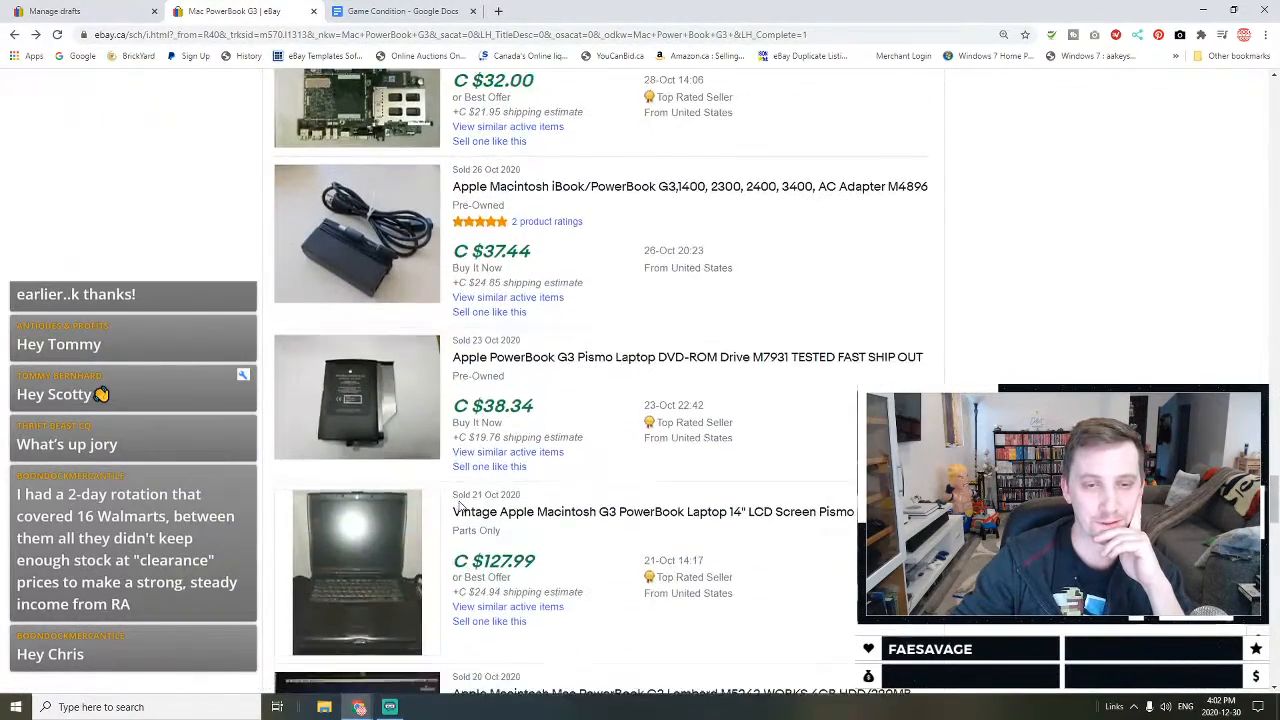
scroll(459, 507, "down", 2)
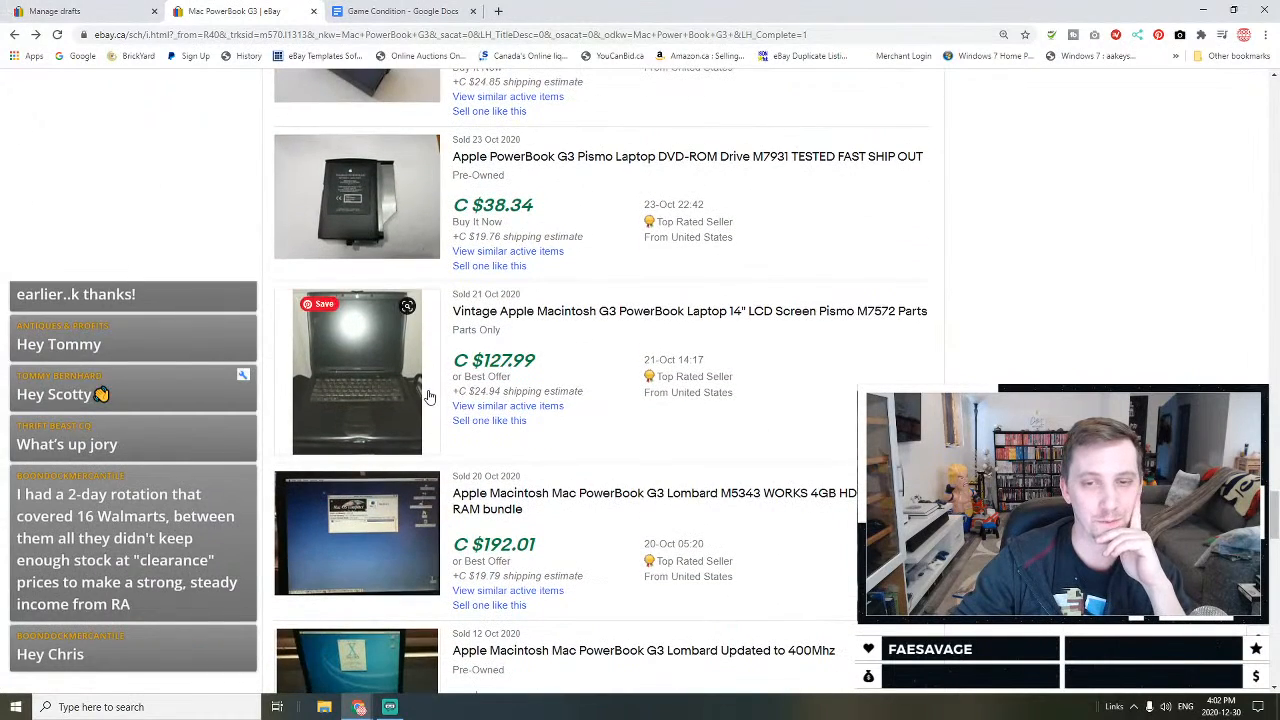
scroll(427, 396, "down", 1)
scroll(360, 380, "down", 2)
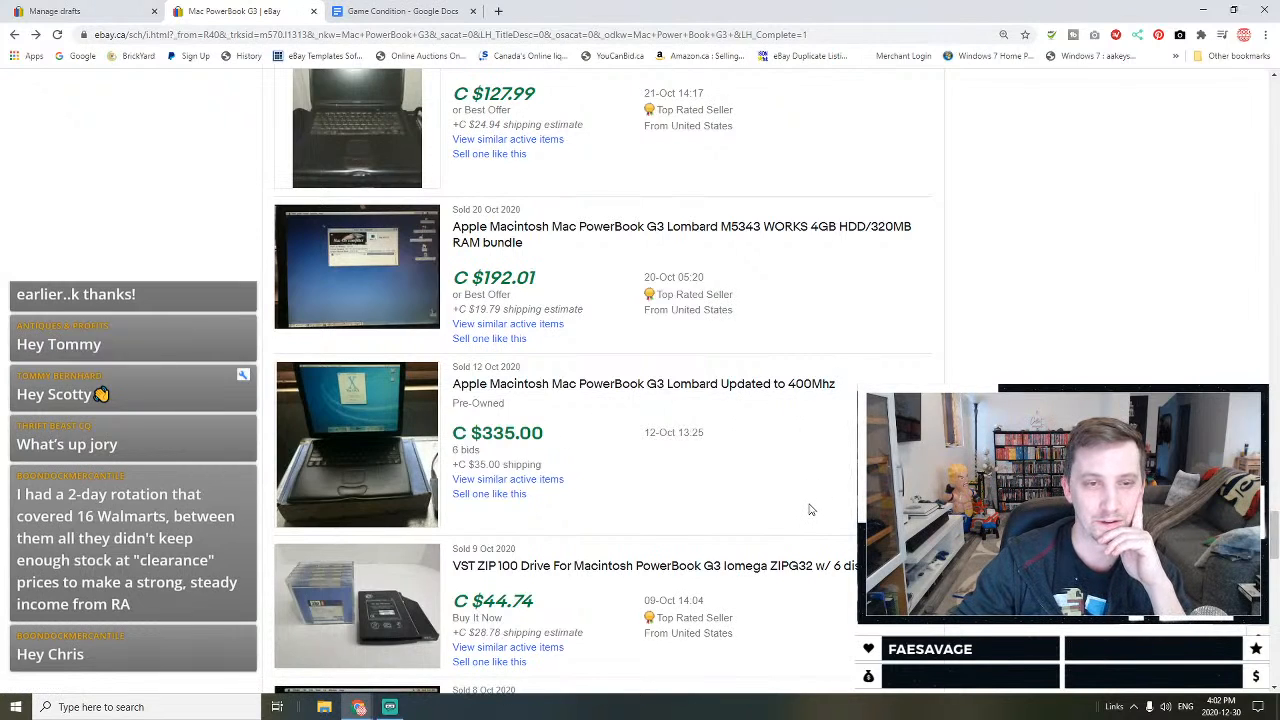
scroll(811, 510, "down", 5)
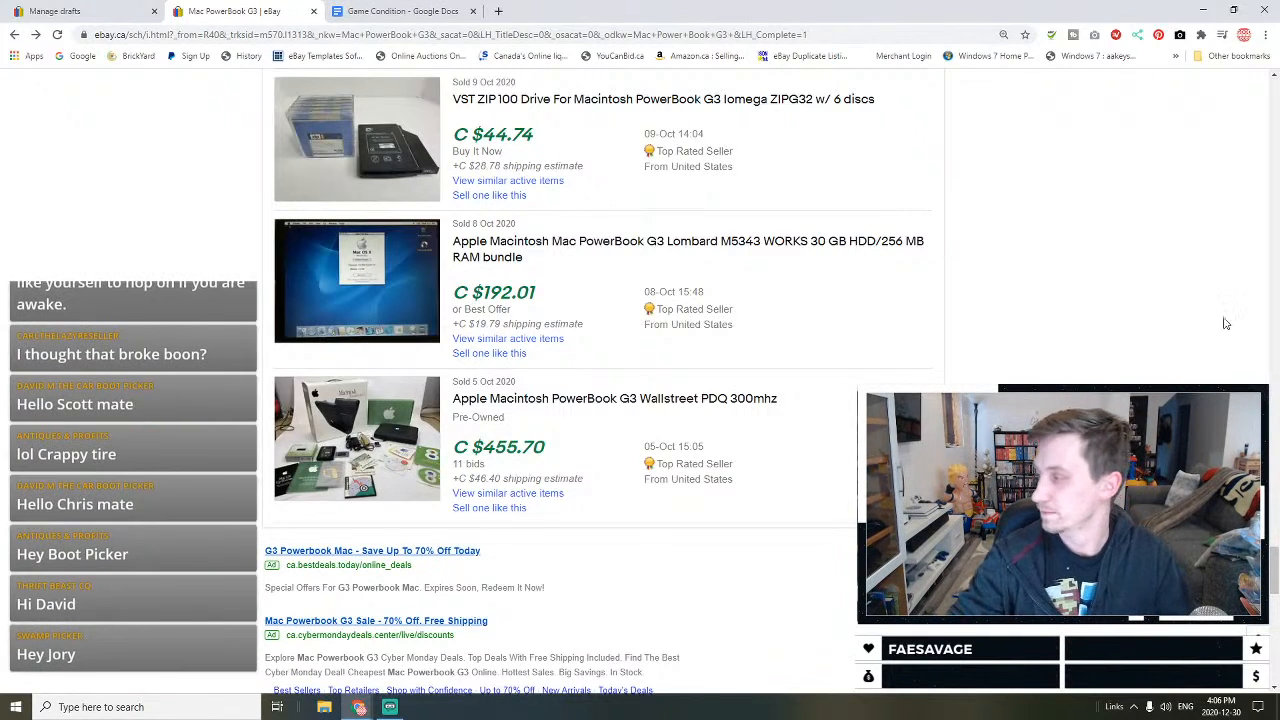
Step: Search the completed listings for "Stone cold steve austin Just toys inc" in place of the PowerBook query
scroll(919, 309, "up", 20)
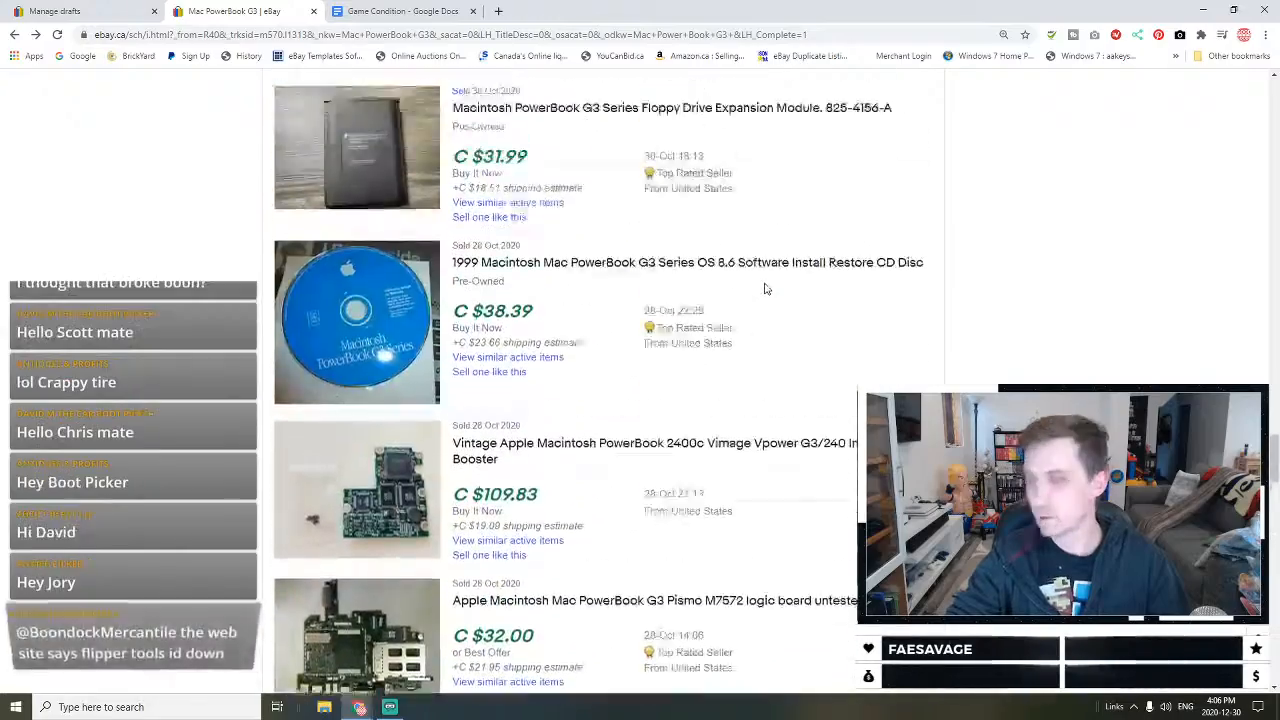
scroll(752, 290, "up", 20)
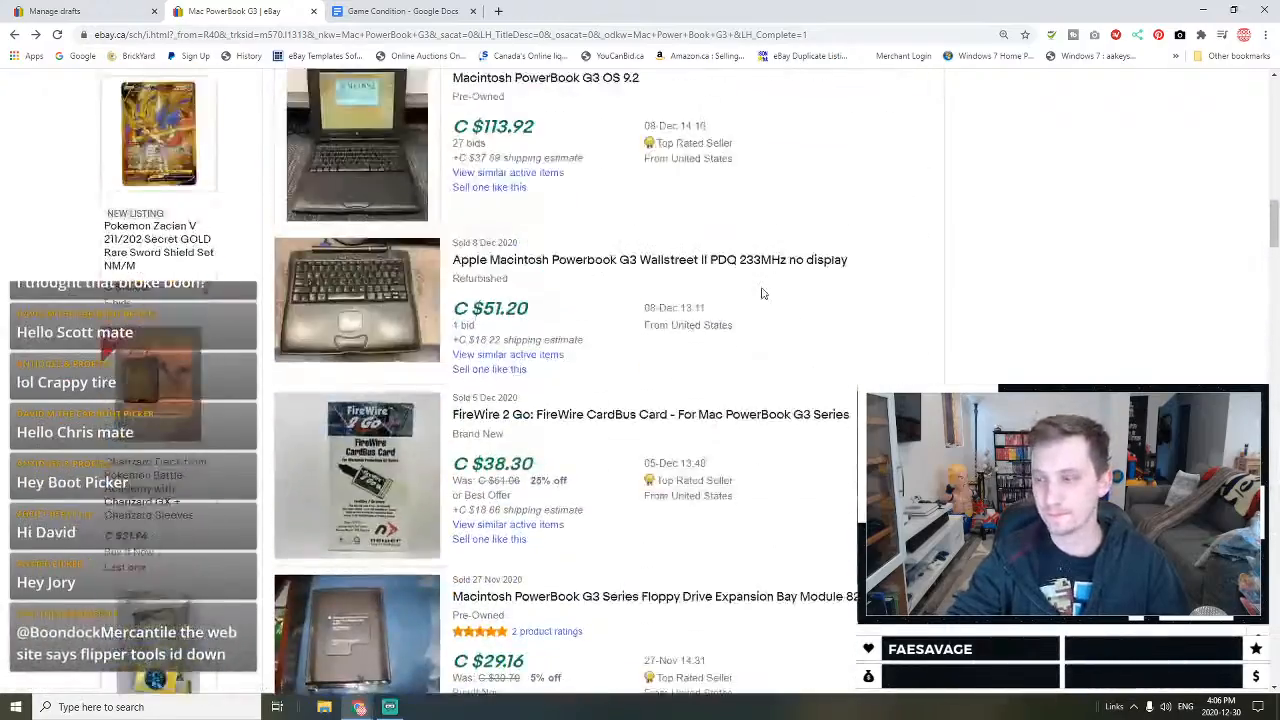
scroll(787, 270, "up", 10)
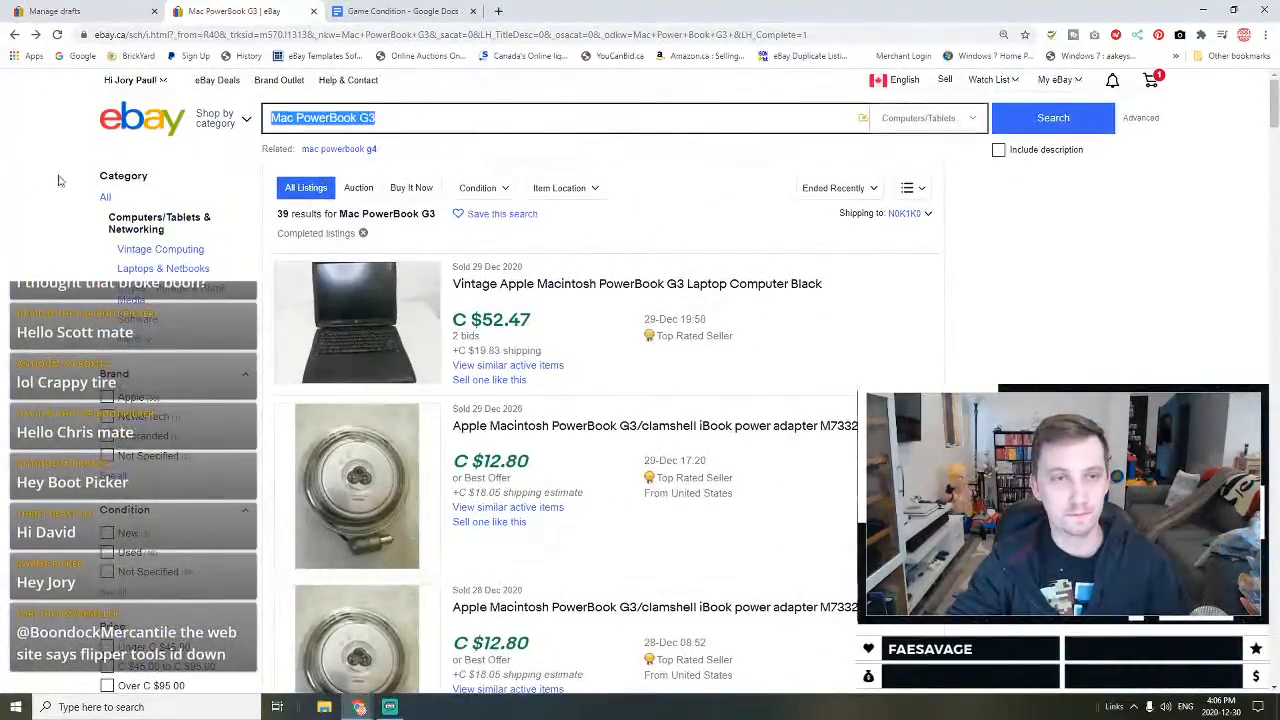
type("Ston")
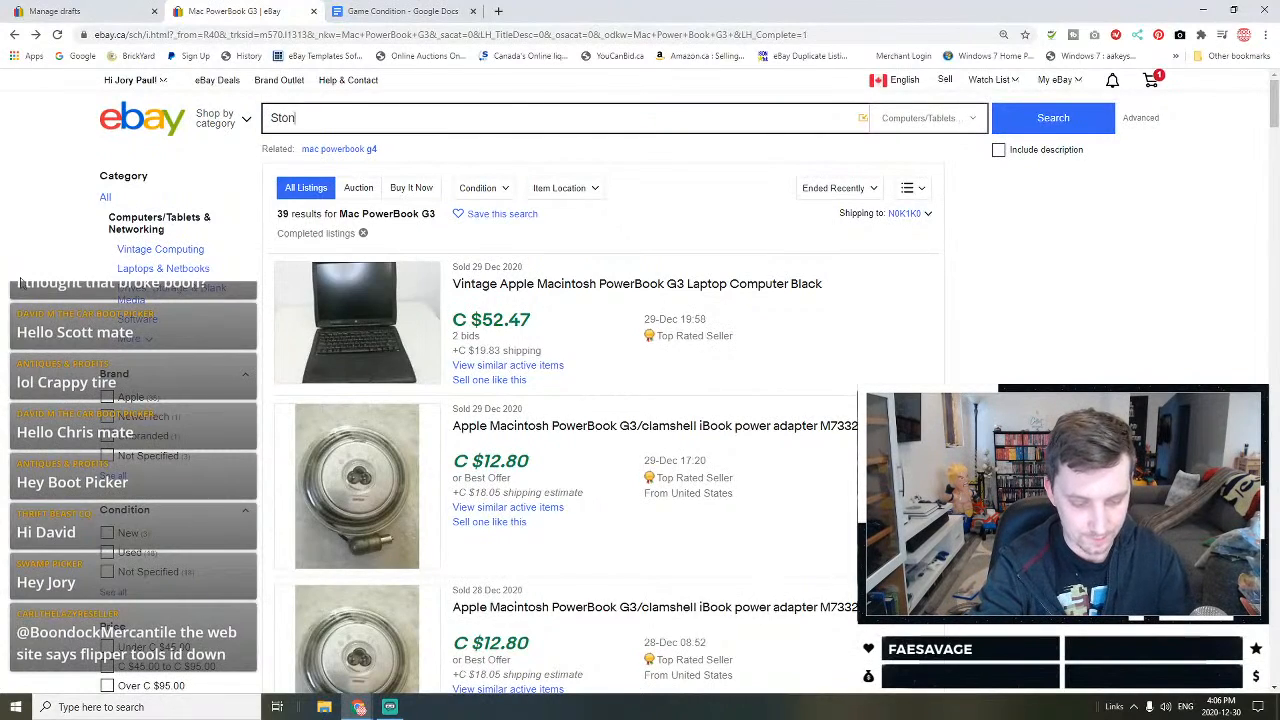
type("e cold s")
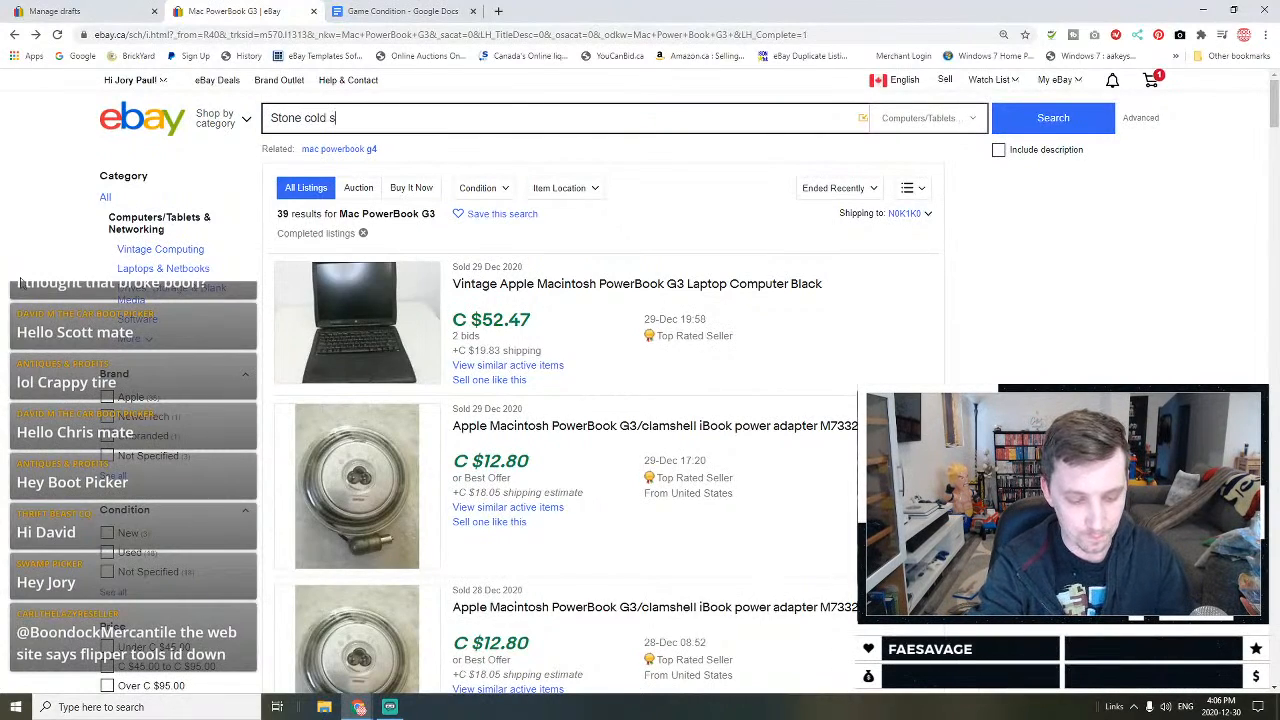
type("teve austin")
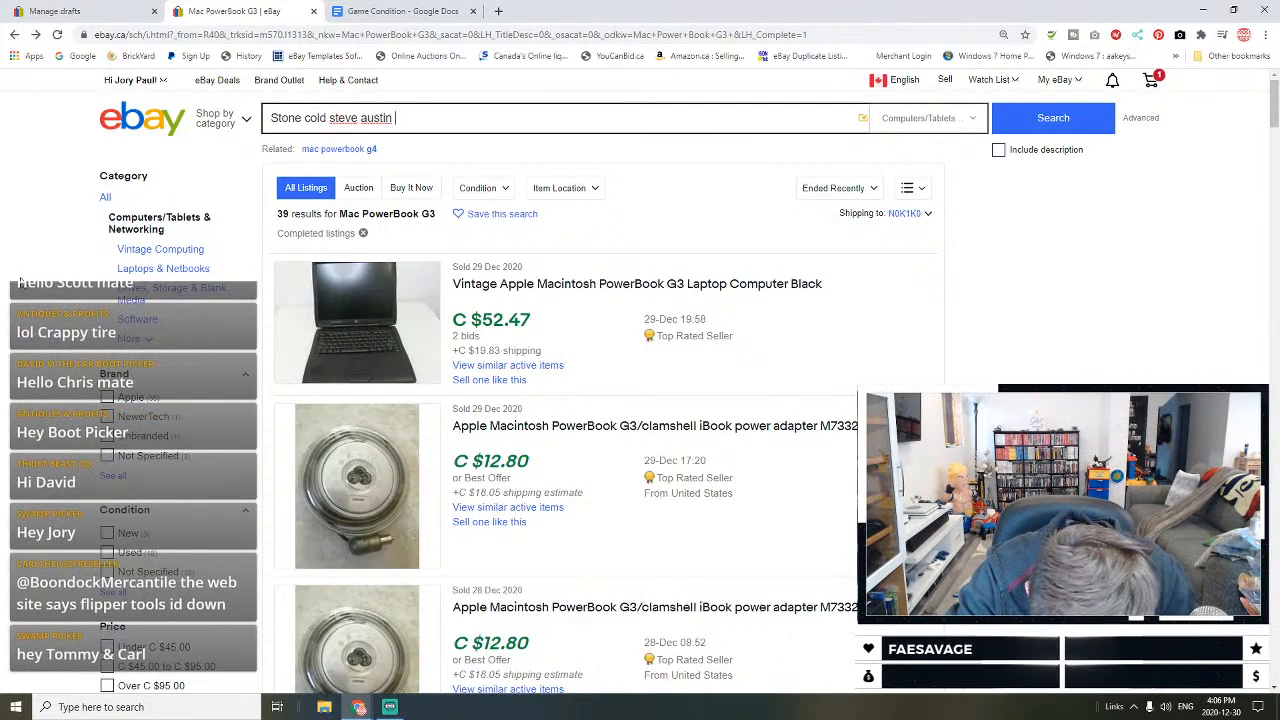
type(" Just toys inc")
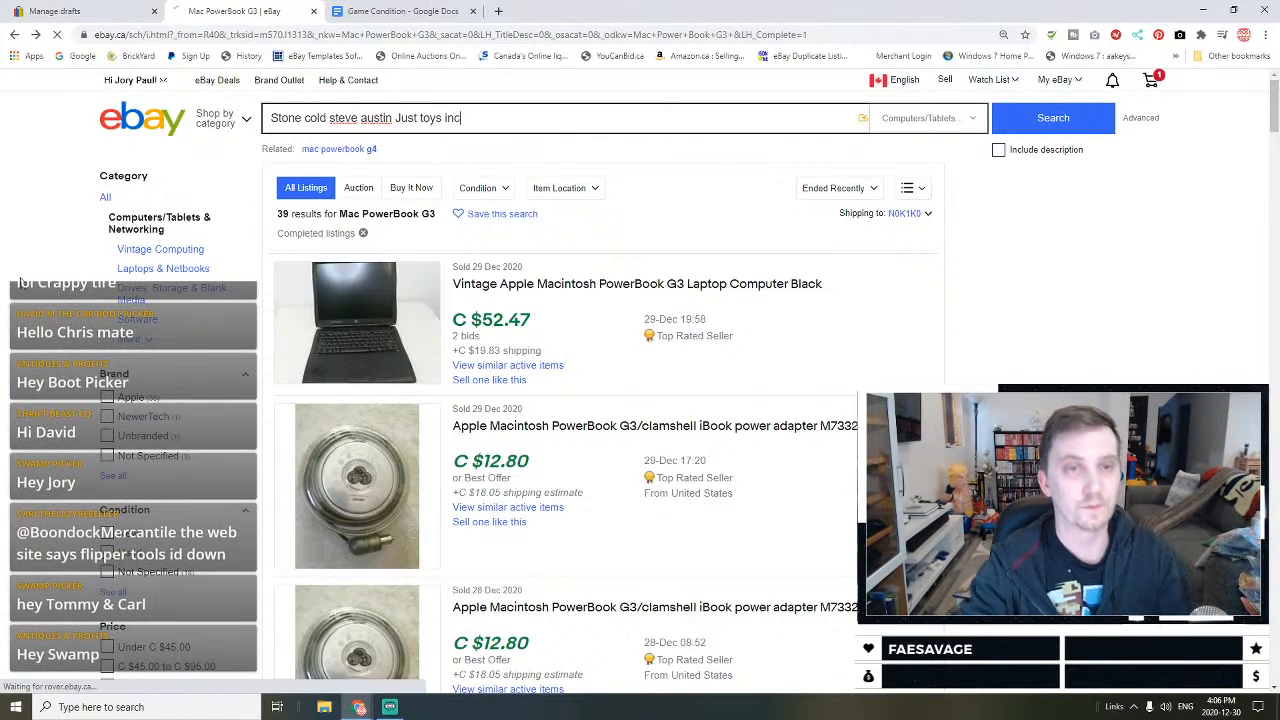
key("Return")
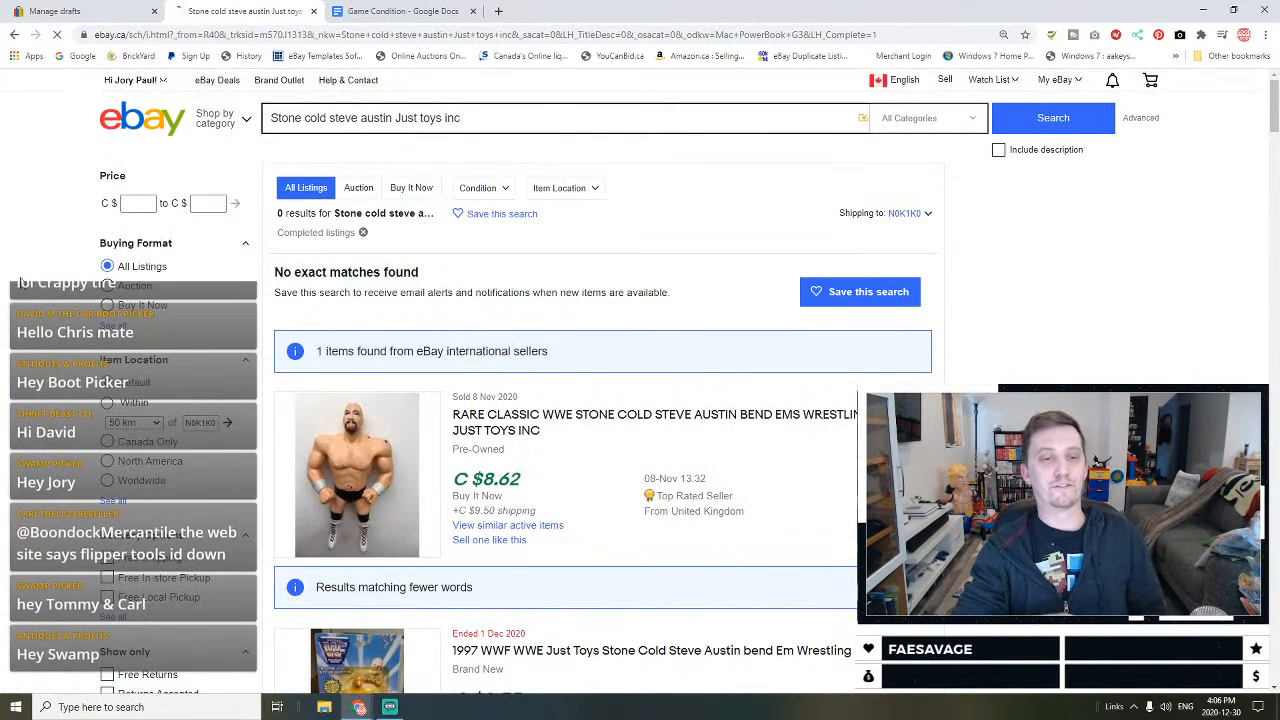
Step: Compare the completed listings of Just Toys Stone Cold Steve Austin Bend-Ems figures for price, condition and matching appearance
scroll(466, 270, "down", 1)
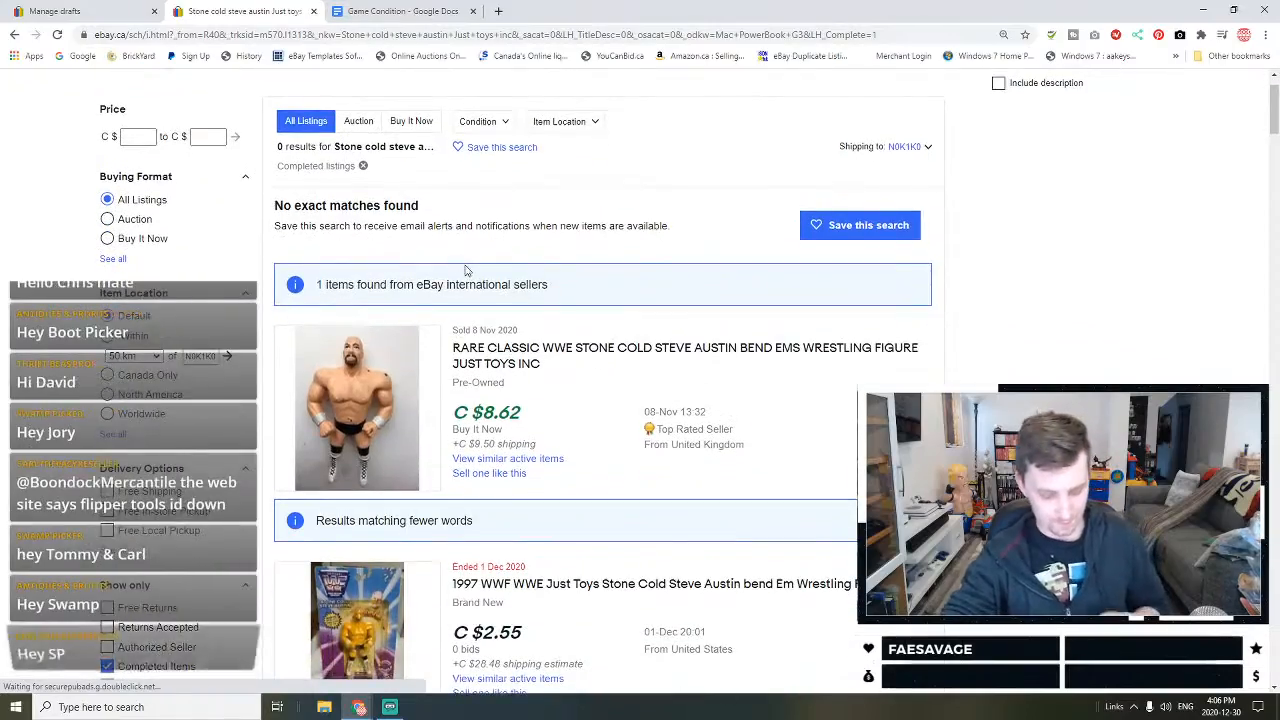
scroll(466, 270, "down", 7)
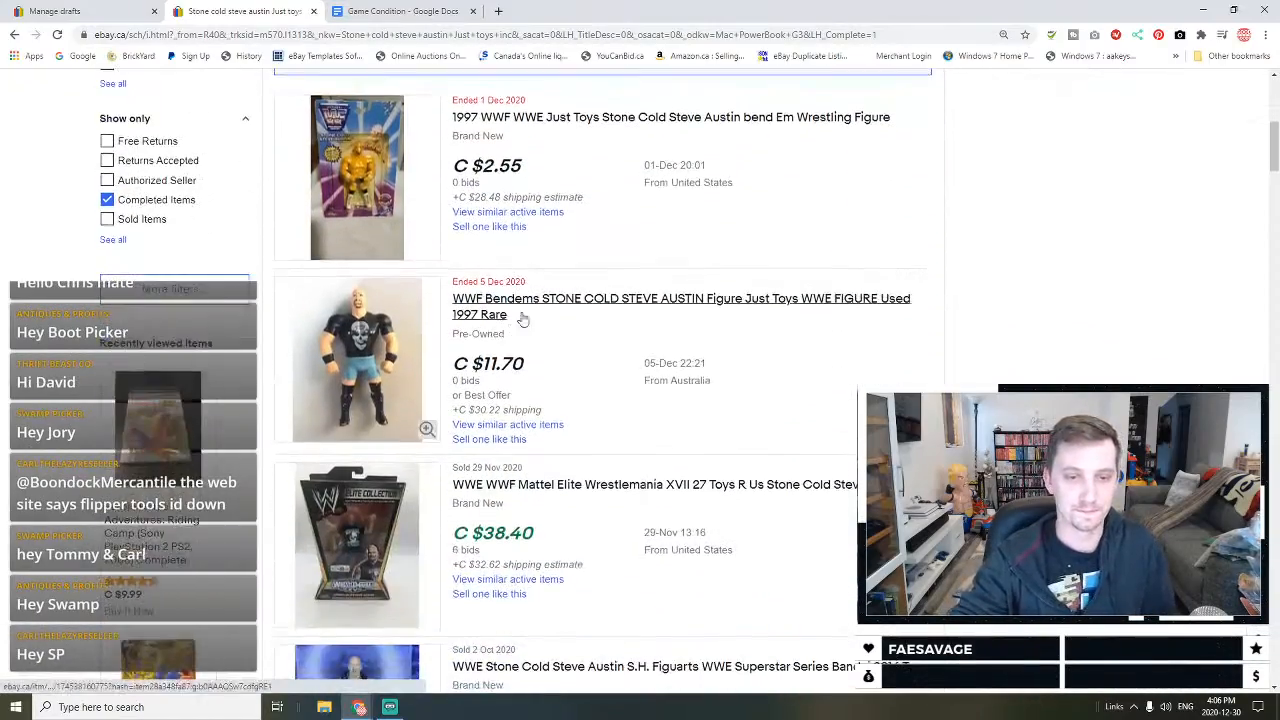
scroll(533, 313, "down", 11)
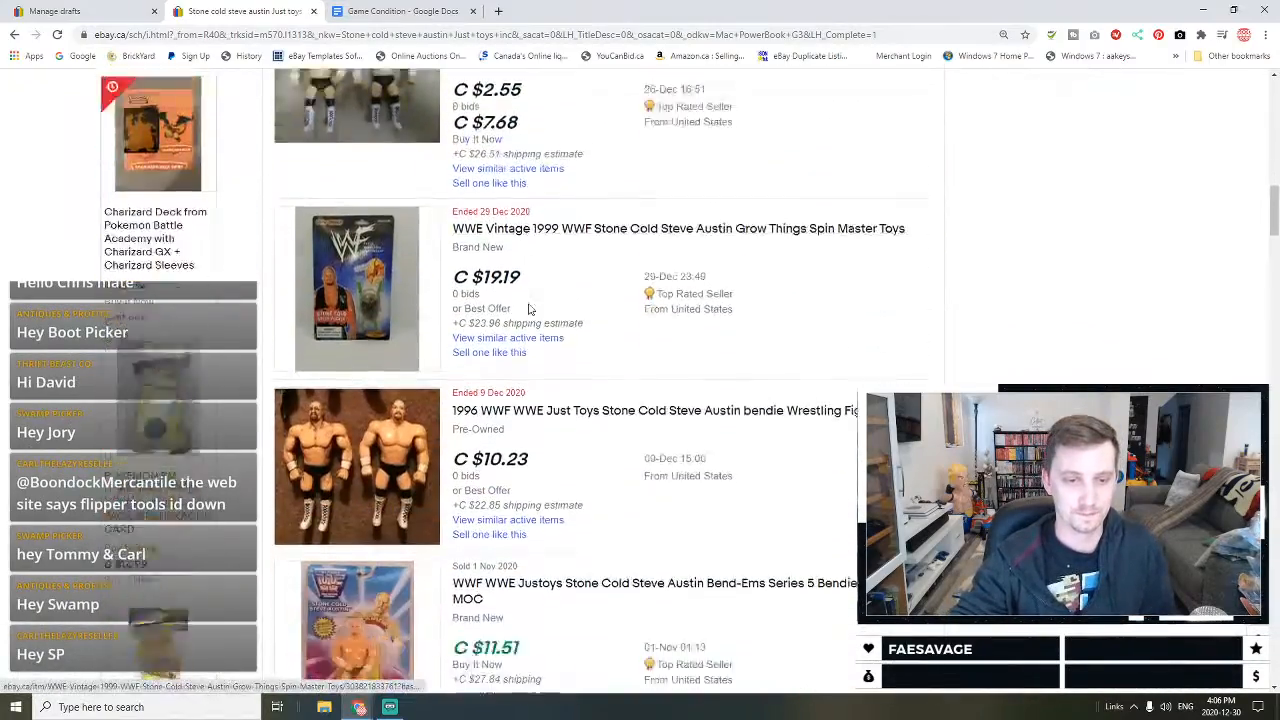
scroll(528, 310, "down", 1)
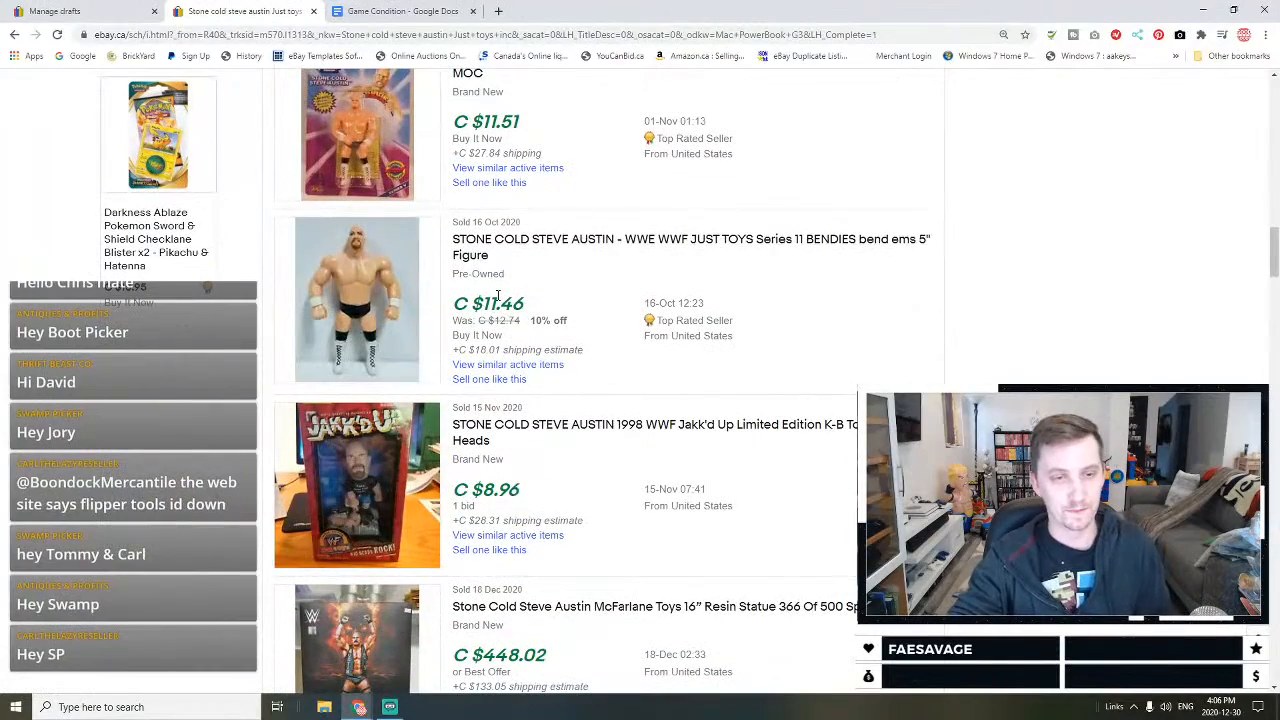
scroll(487, 290, "down", 6)
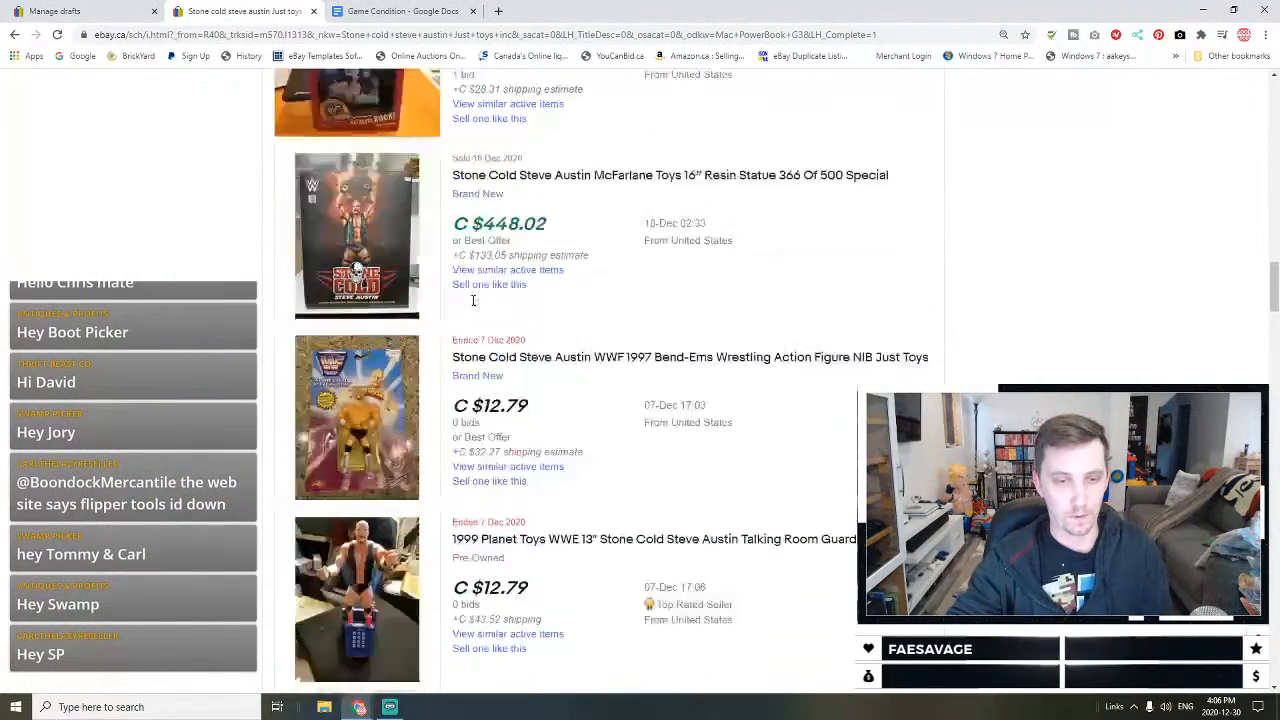
scroll(487, 290, "up", 5)
scroll(487, 290, "up", 15)
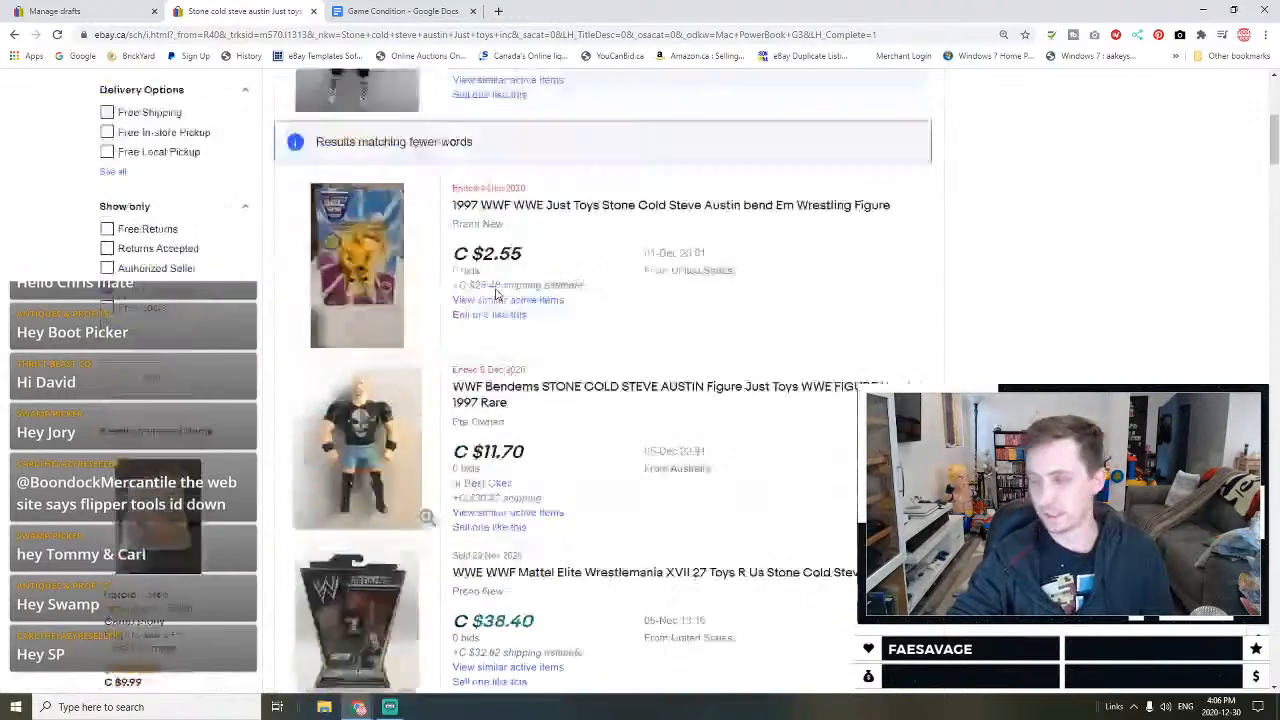